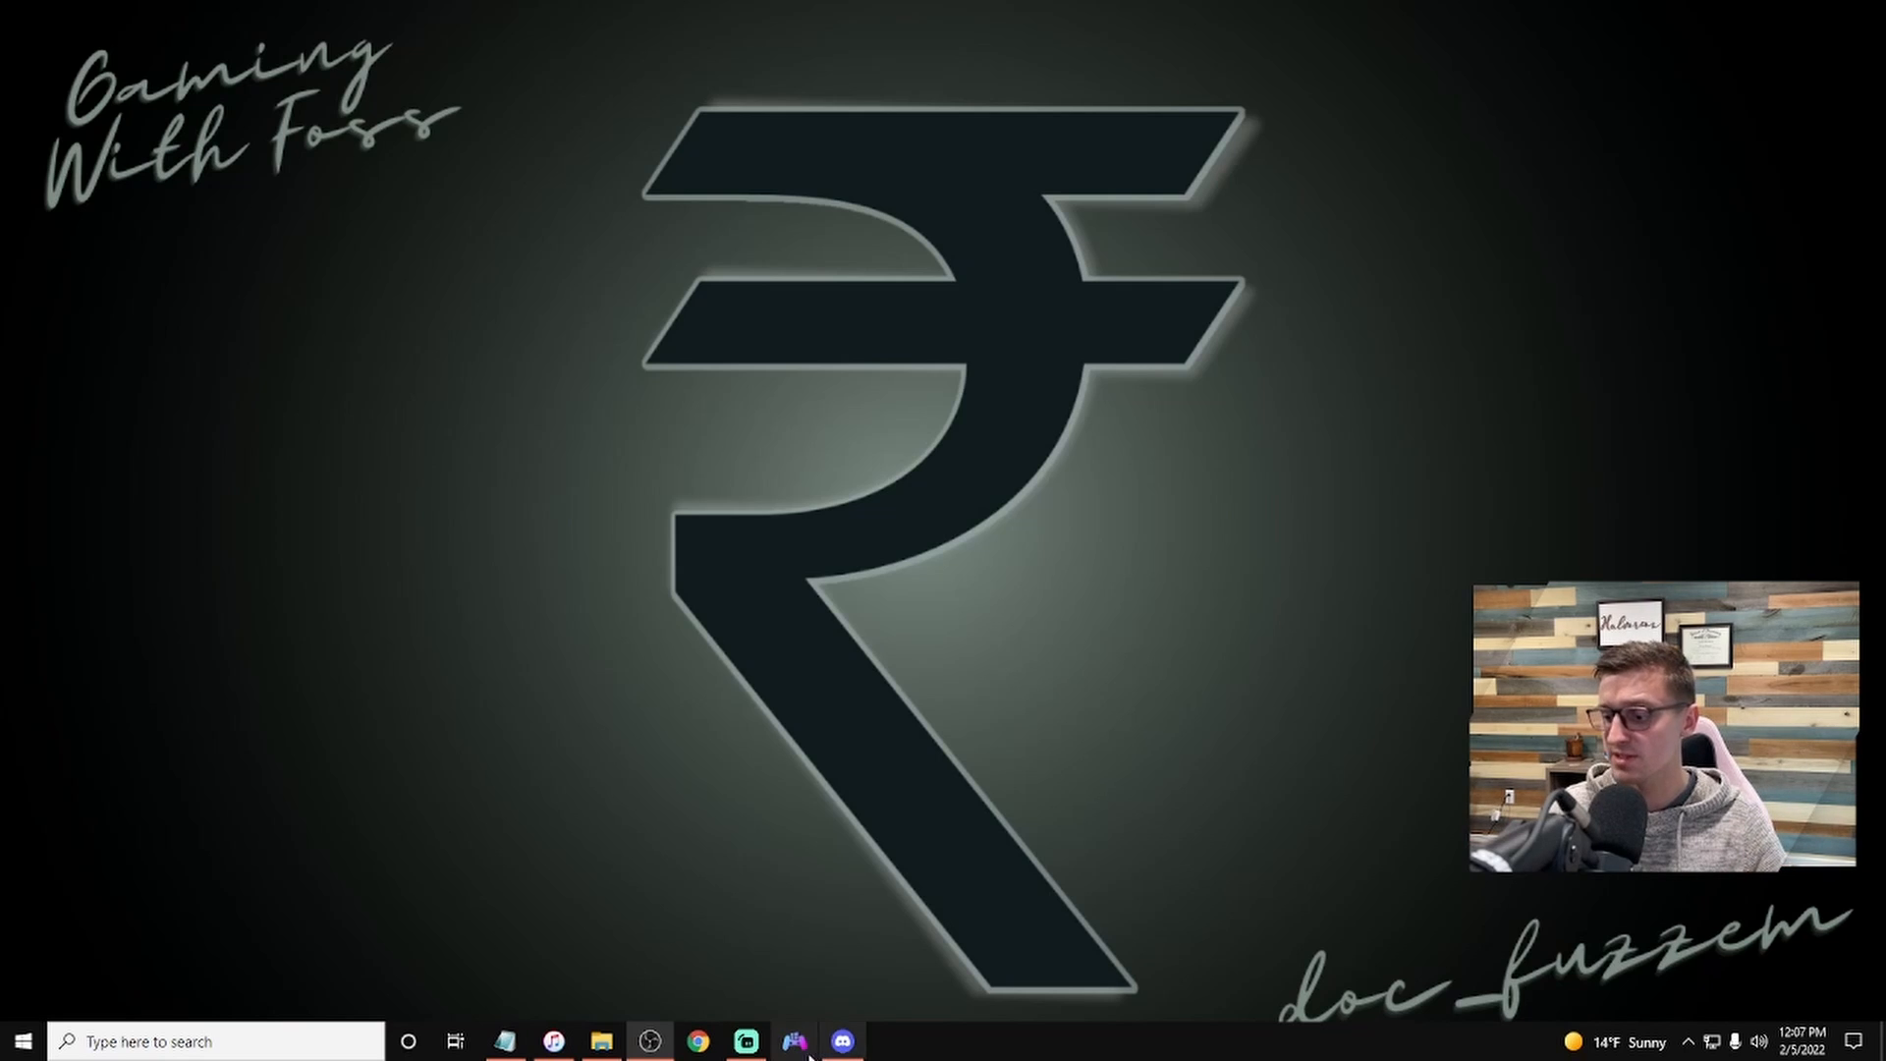
Step: Download pokelink-0.6.1-win64.zip from the release post in the Pokelink Discord server
{"action": "left_click", "coordinate": [843, 1042]}
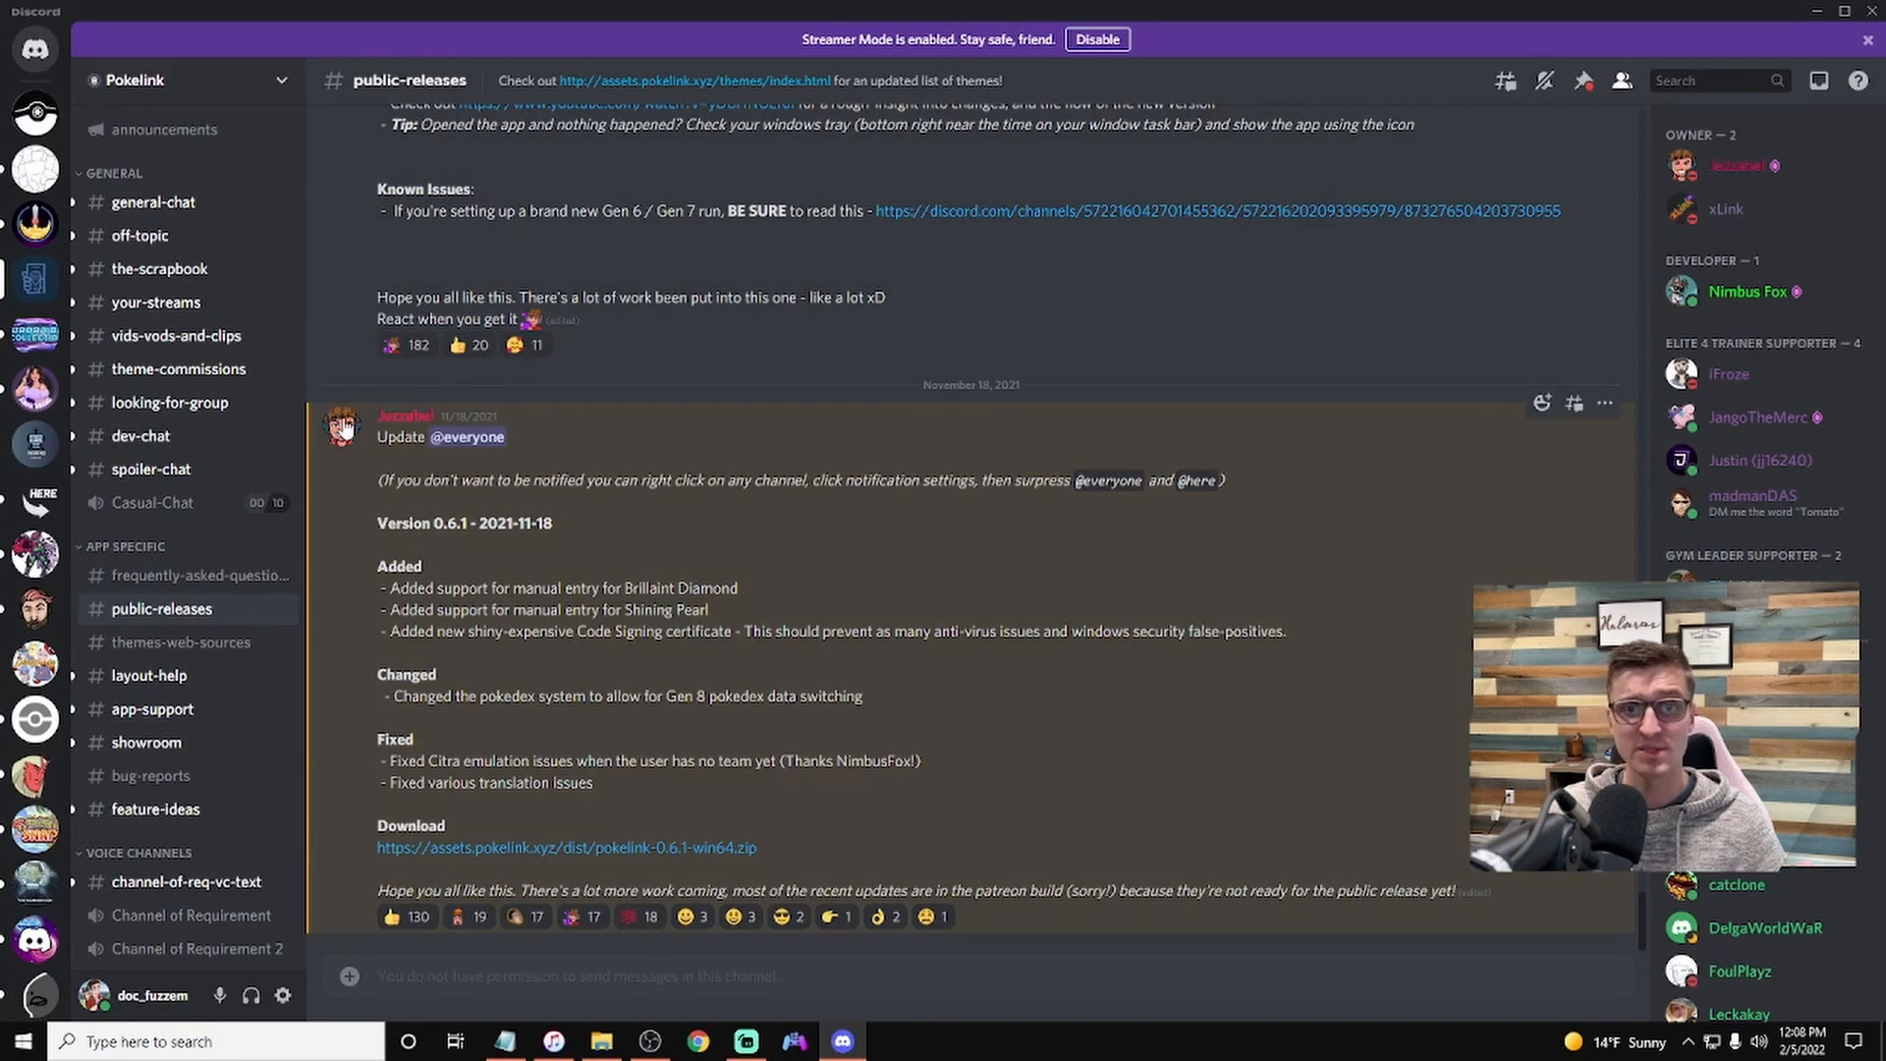
{"action": "left_click", "coordinate": [531, 853]}
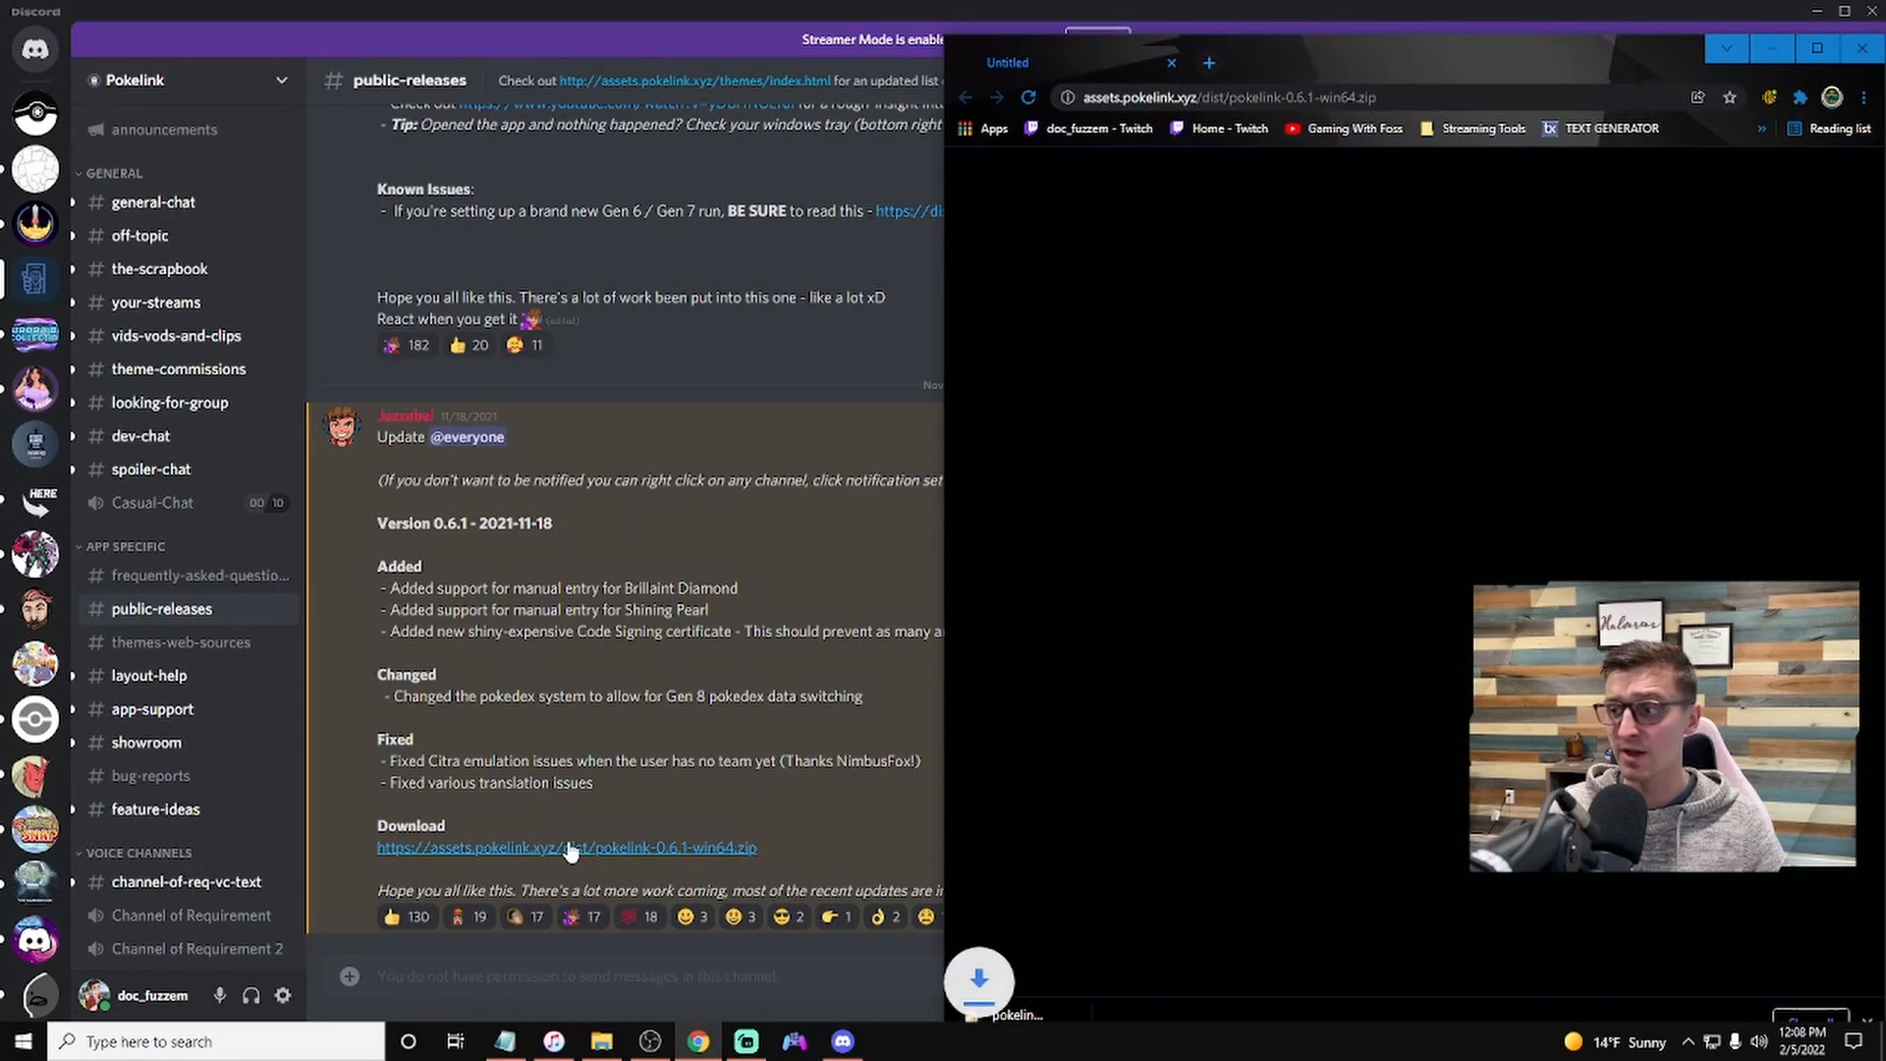
{"action": "left_click_drag", "start_coordinate": [1507, 63], "coordinate": [1403, 1]}
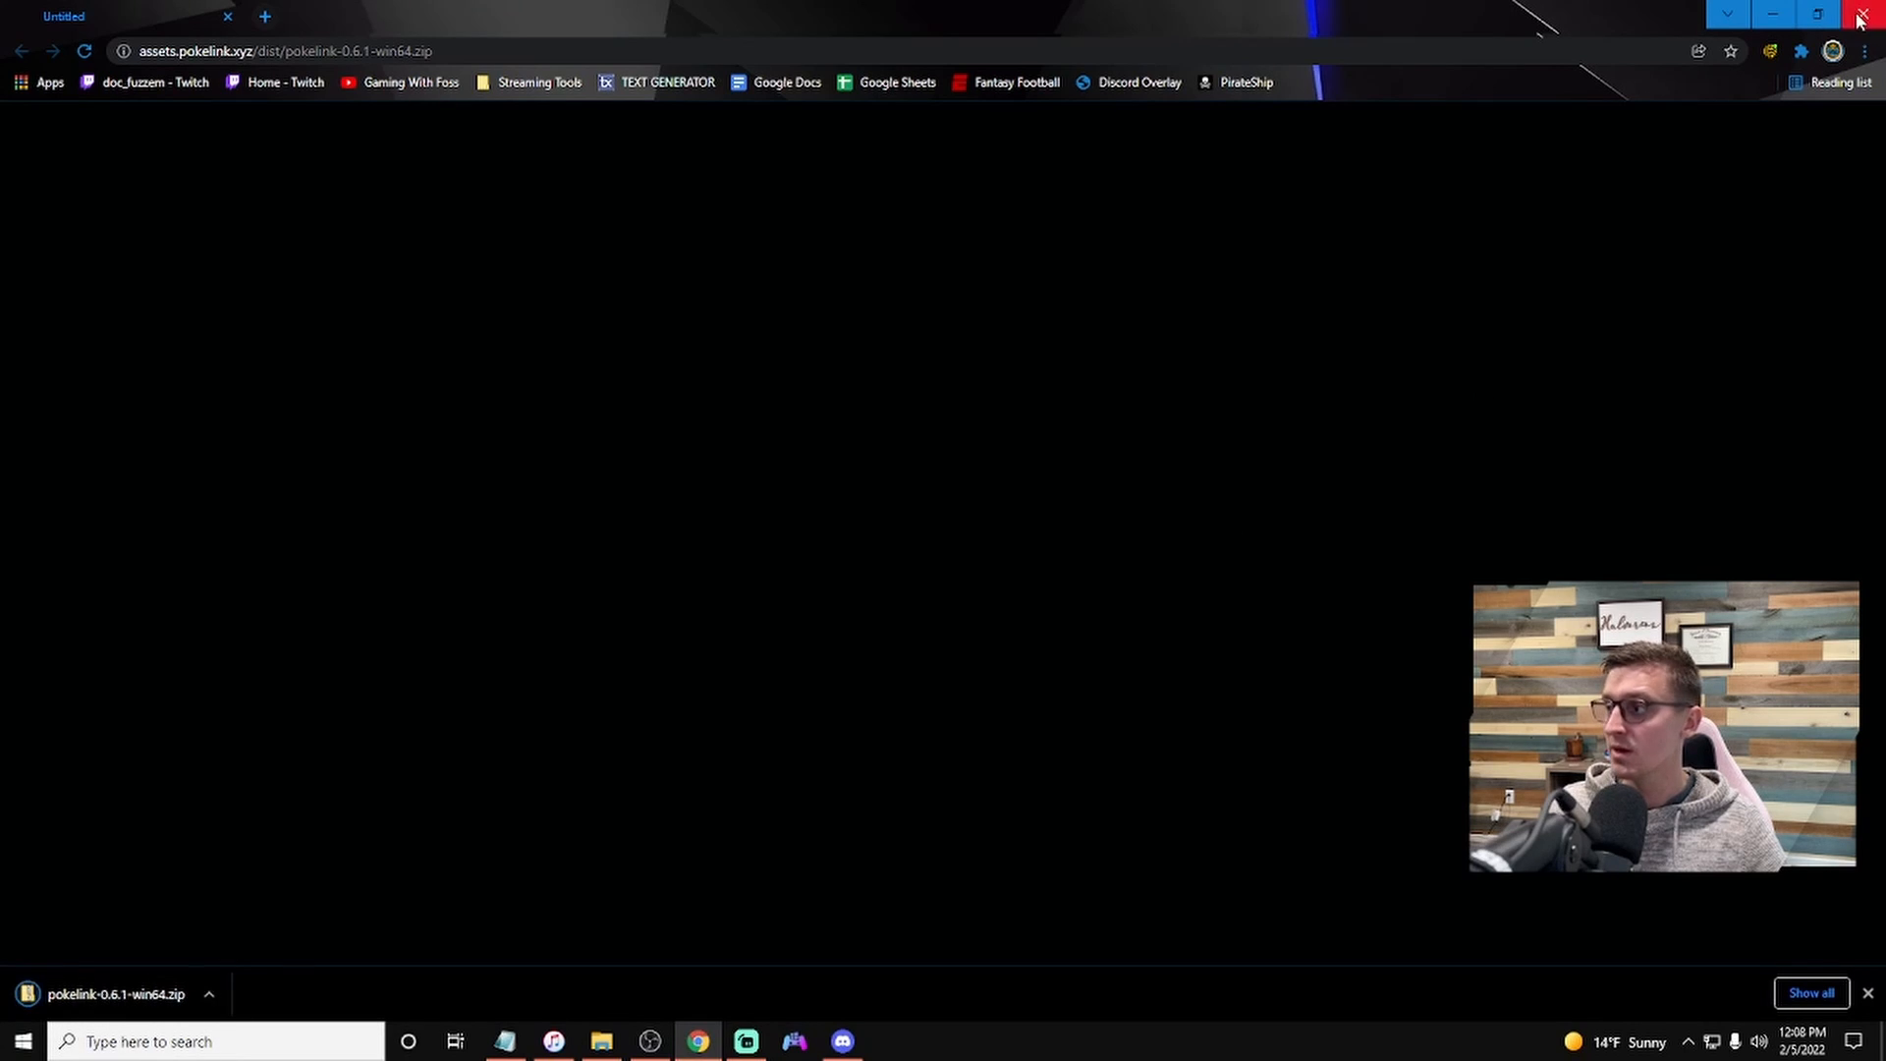
Step: Extract pokelink-0.6.1-win64.zip into a same-named folder in Downloads
{"action": "left_click", "coordinate": [843, 1041]}
{"action": "left_click", "coordinate": [602, 1043]}
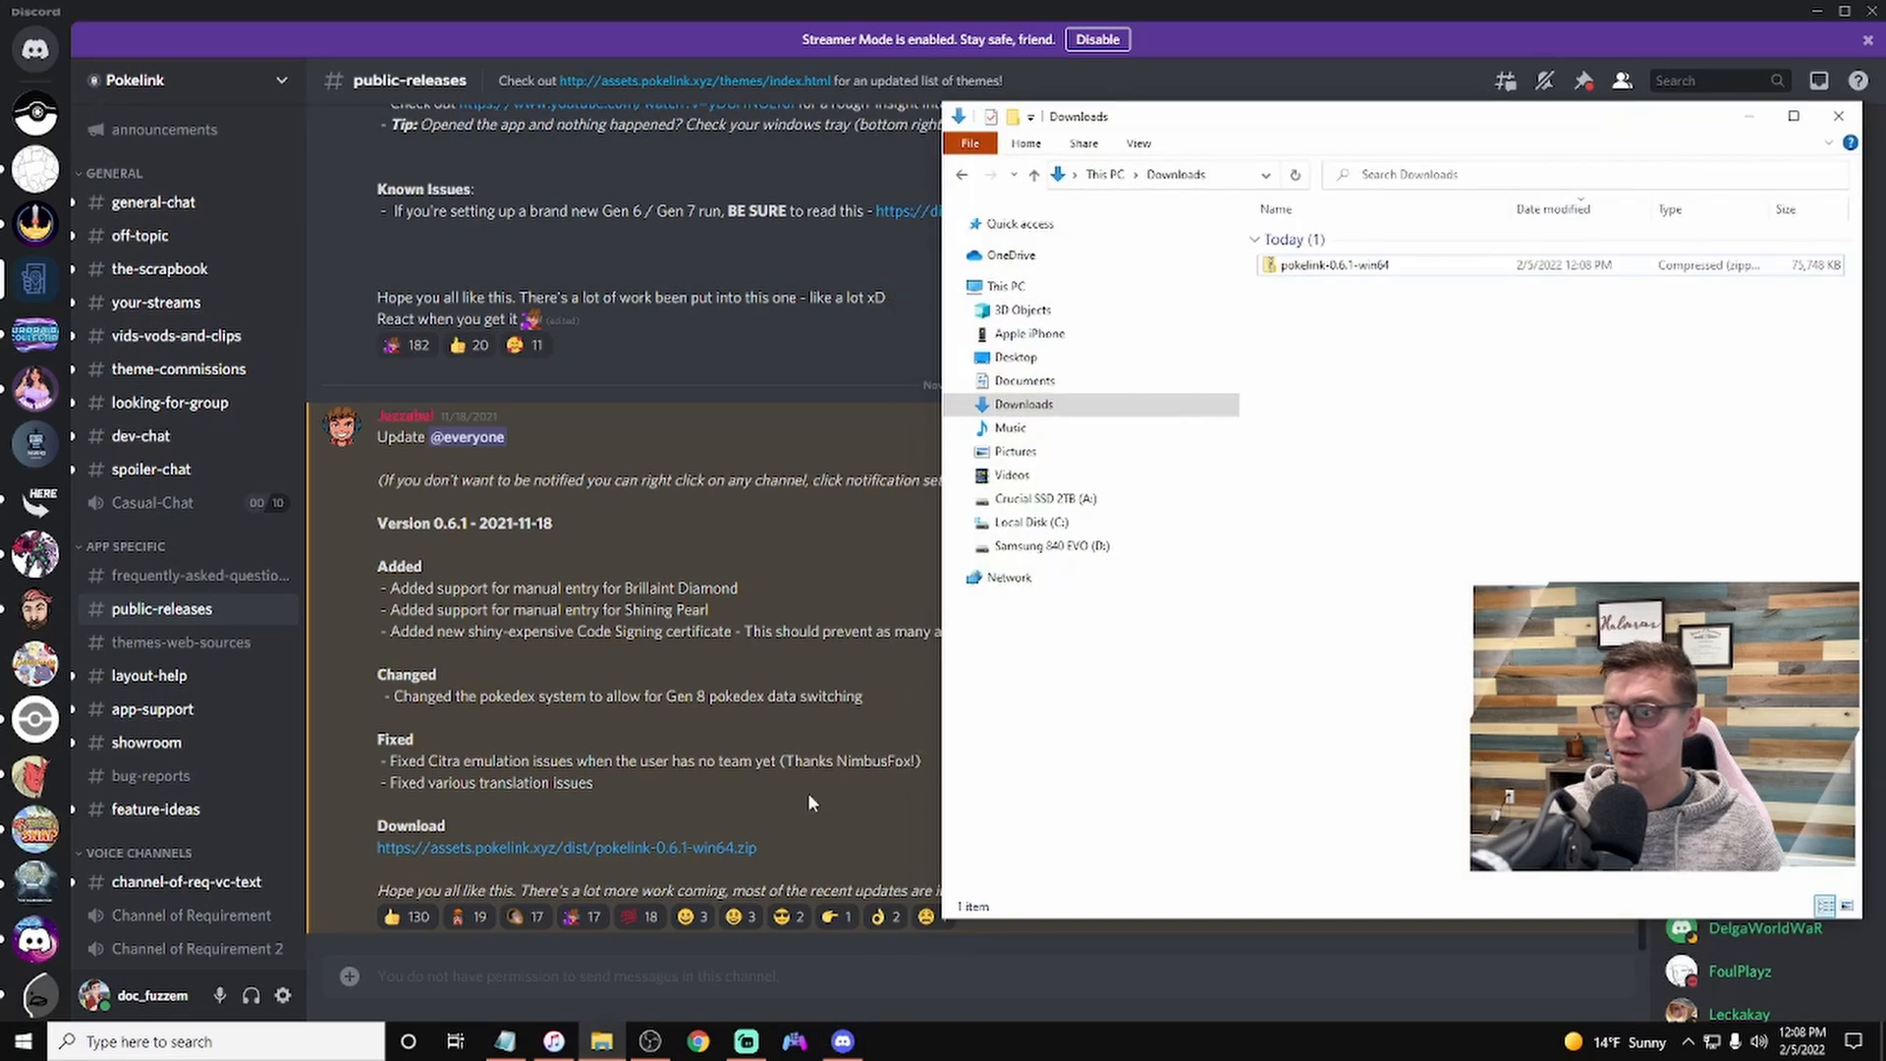
{"action": "left_click_drag", "start_coordinate": [1398, 87], "coordinate": [574, 86]}
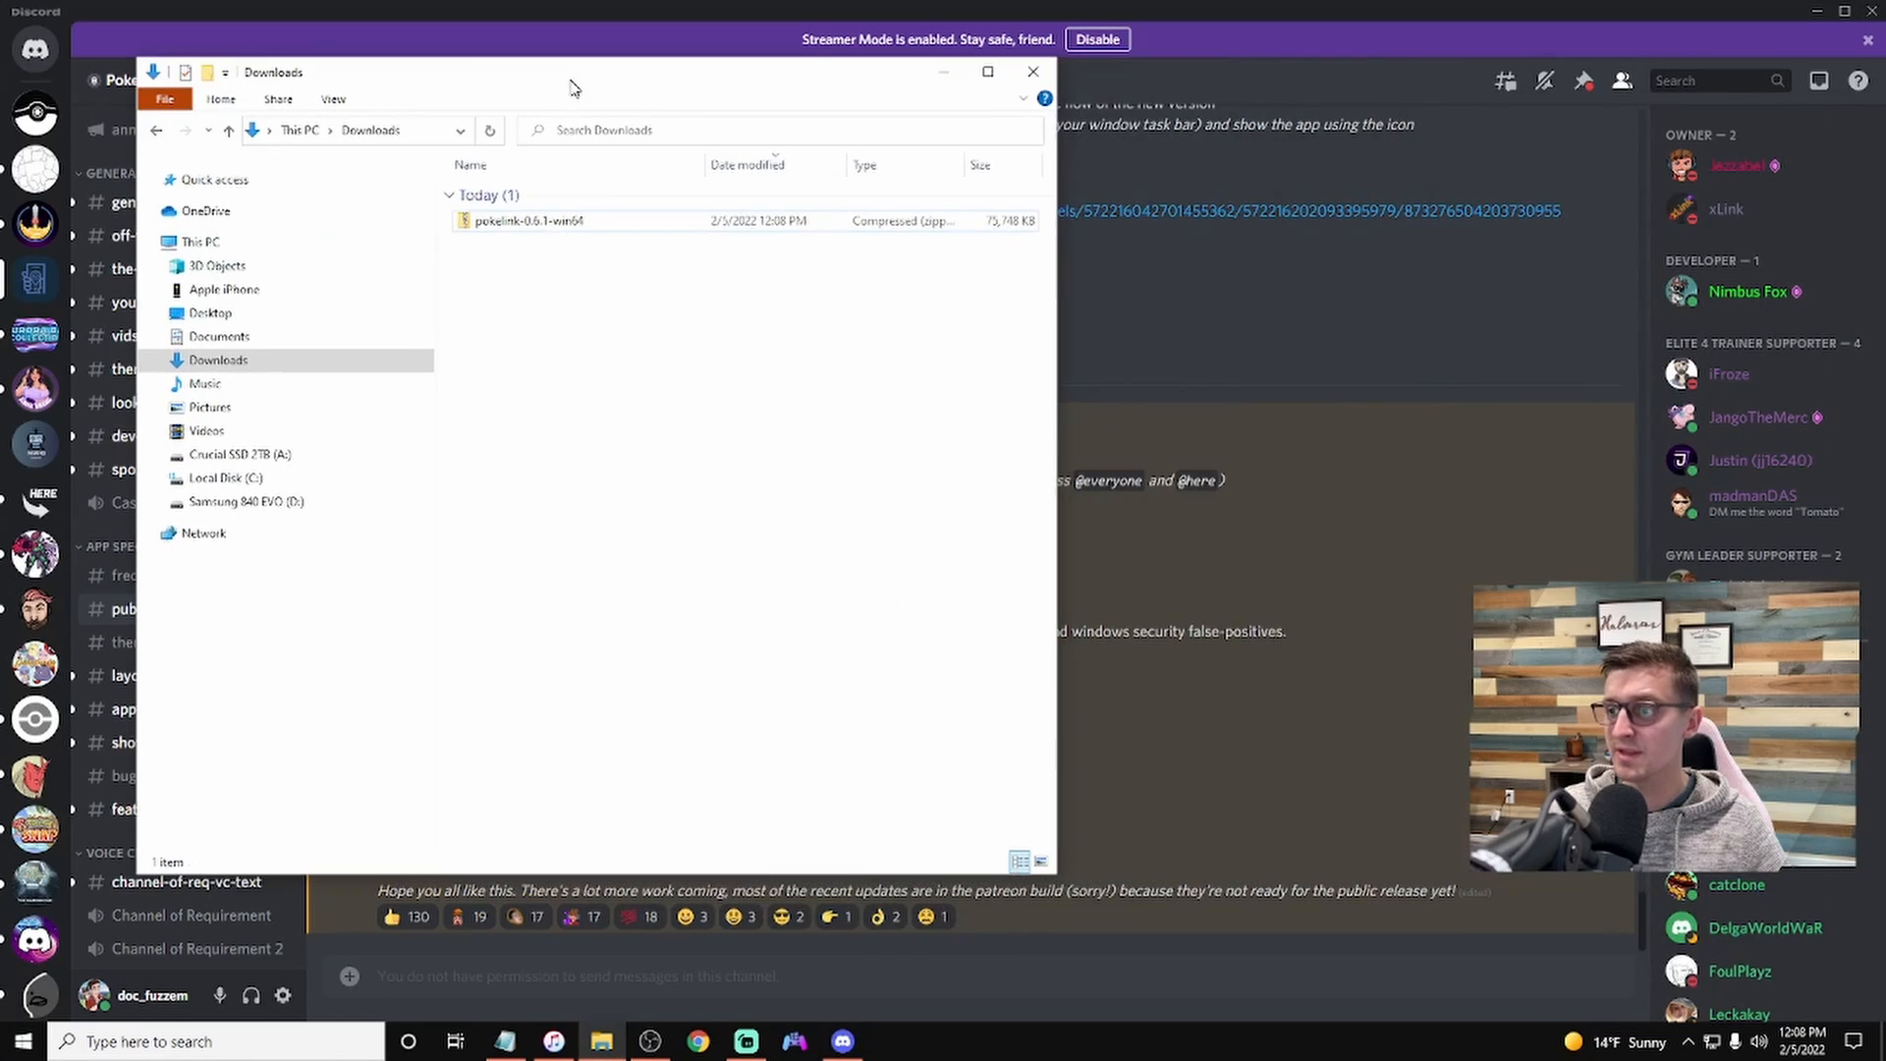
{"action": "left_click", "coordinate": [1872, 10]}
{"action": "right_click", "coordinate": [532, 231]}
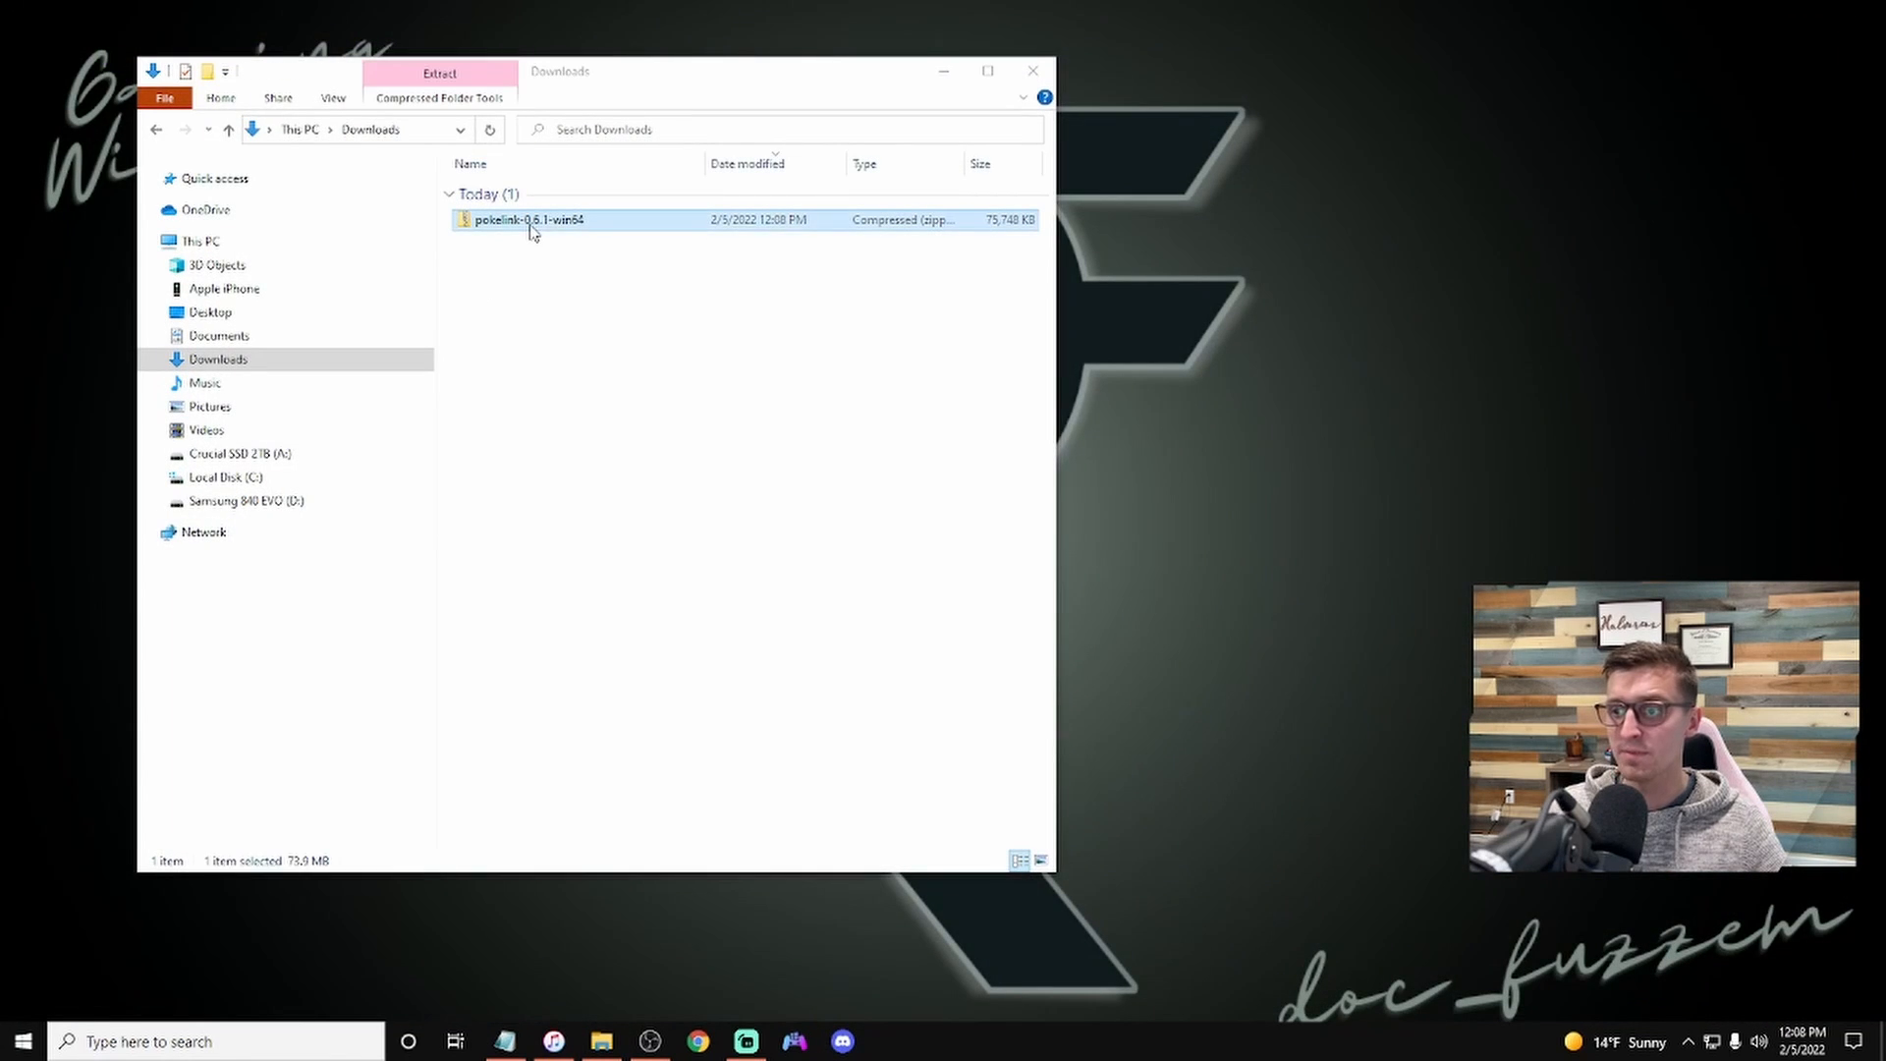
{"action": "left_click", "coordinate": [584, 289]}
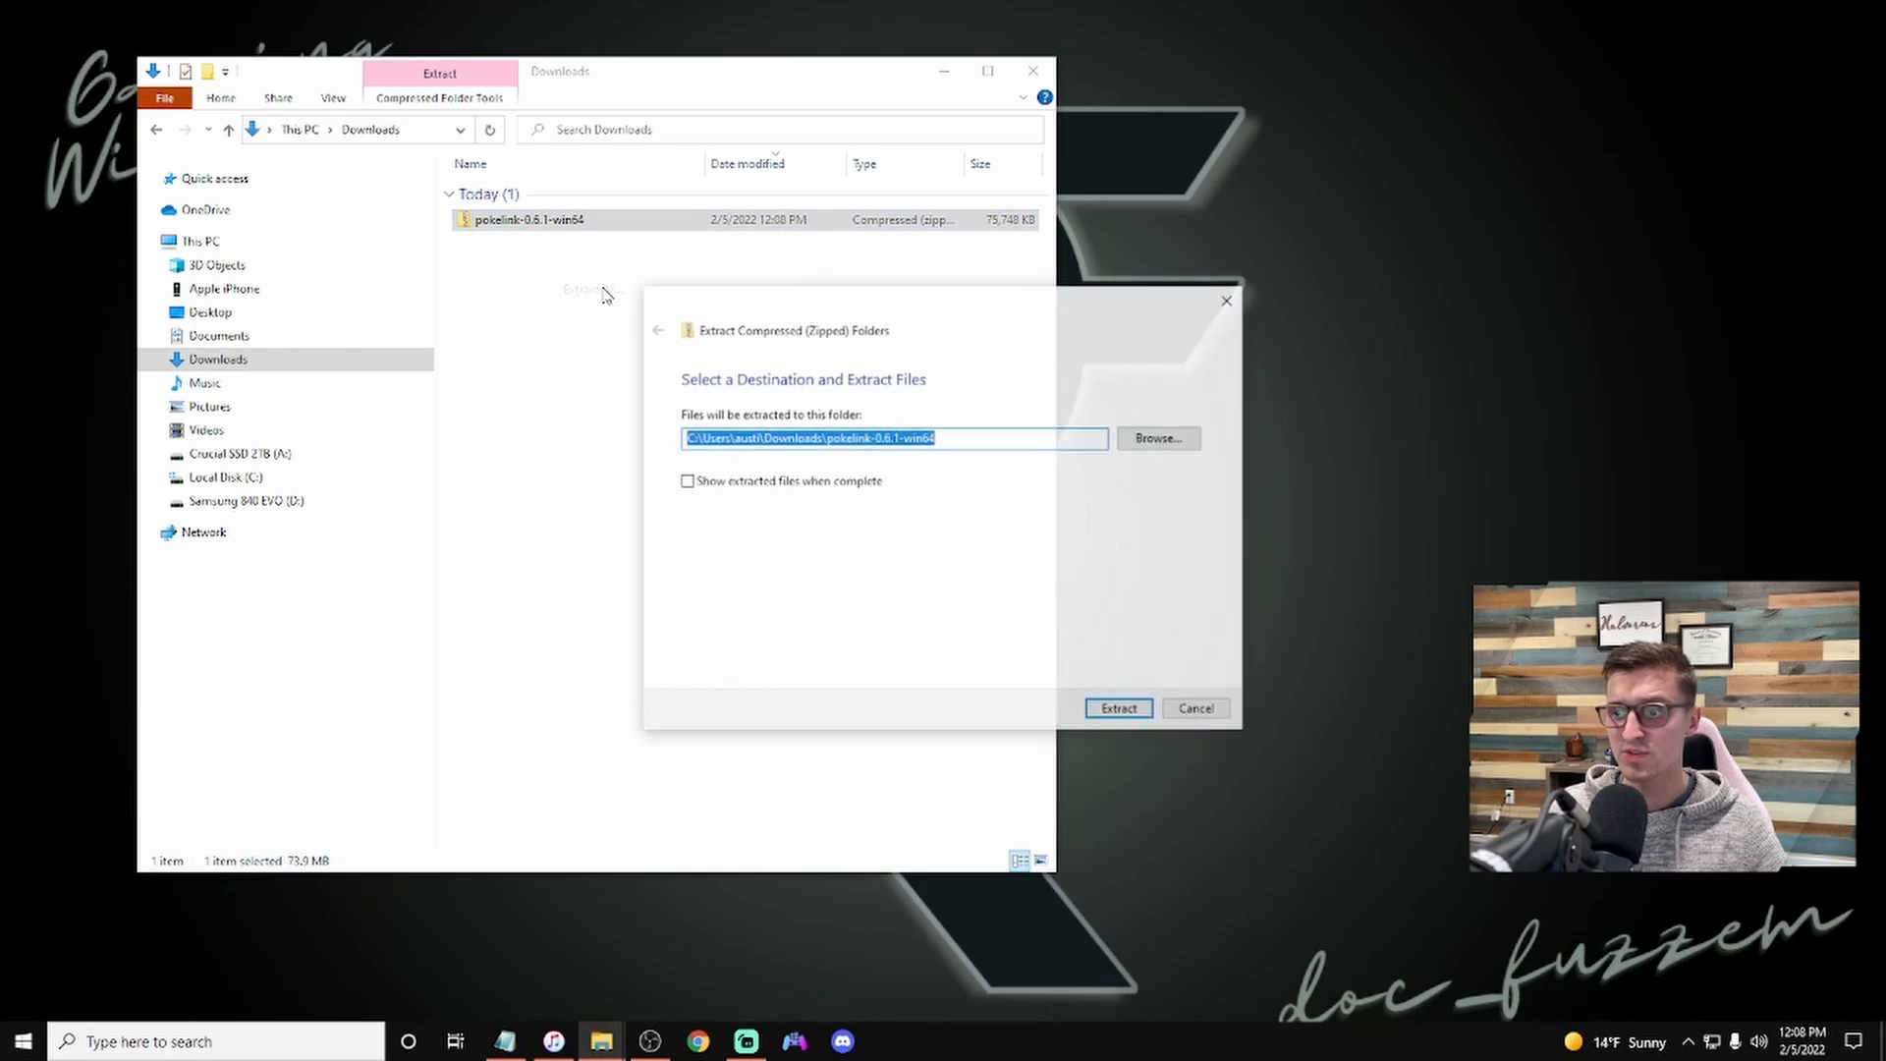
{"action": "left_click", "coordinate": [1105, 710]}
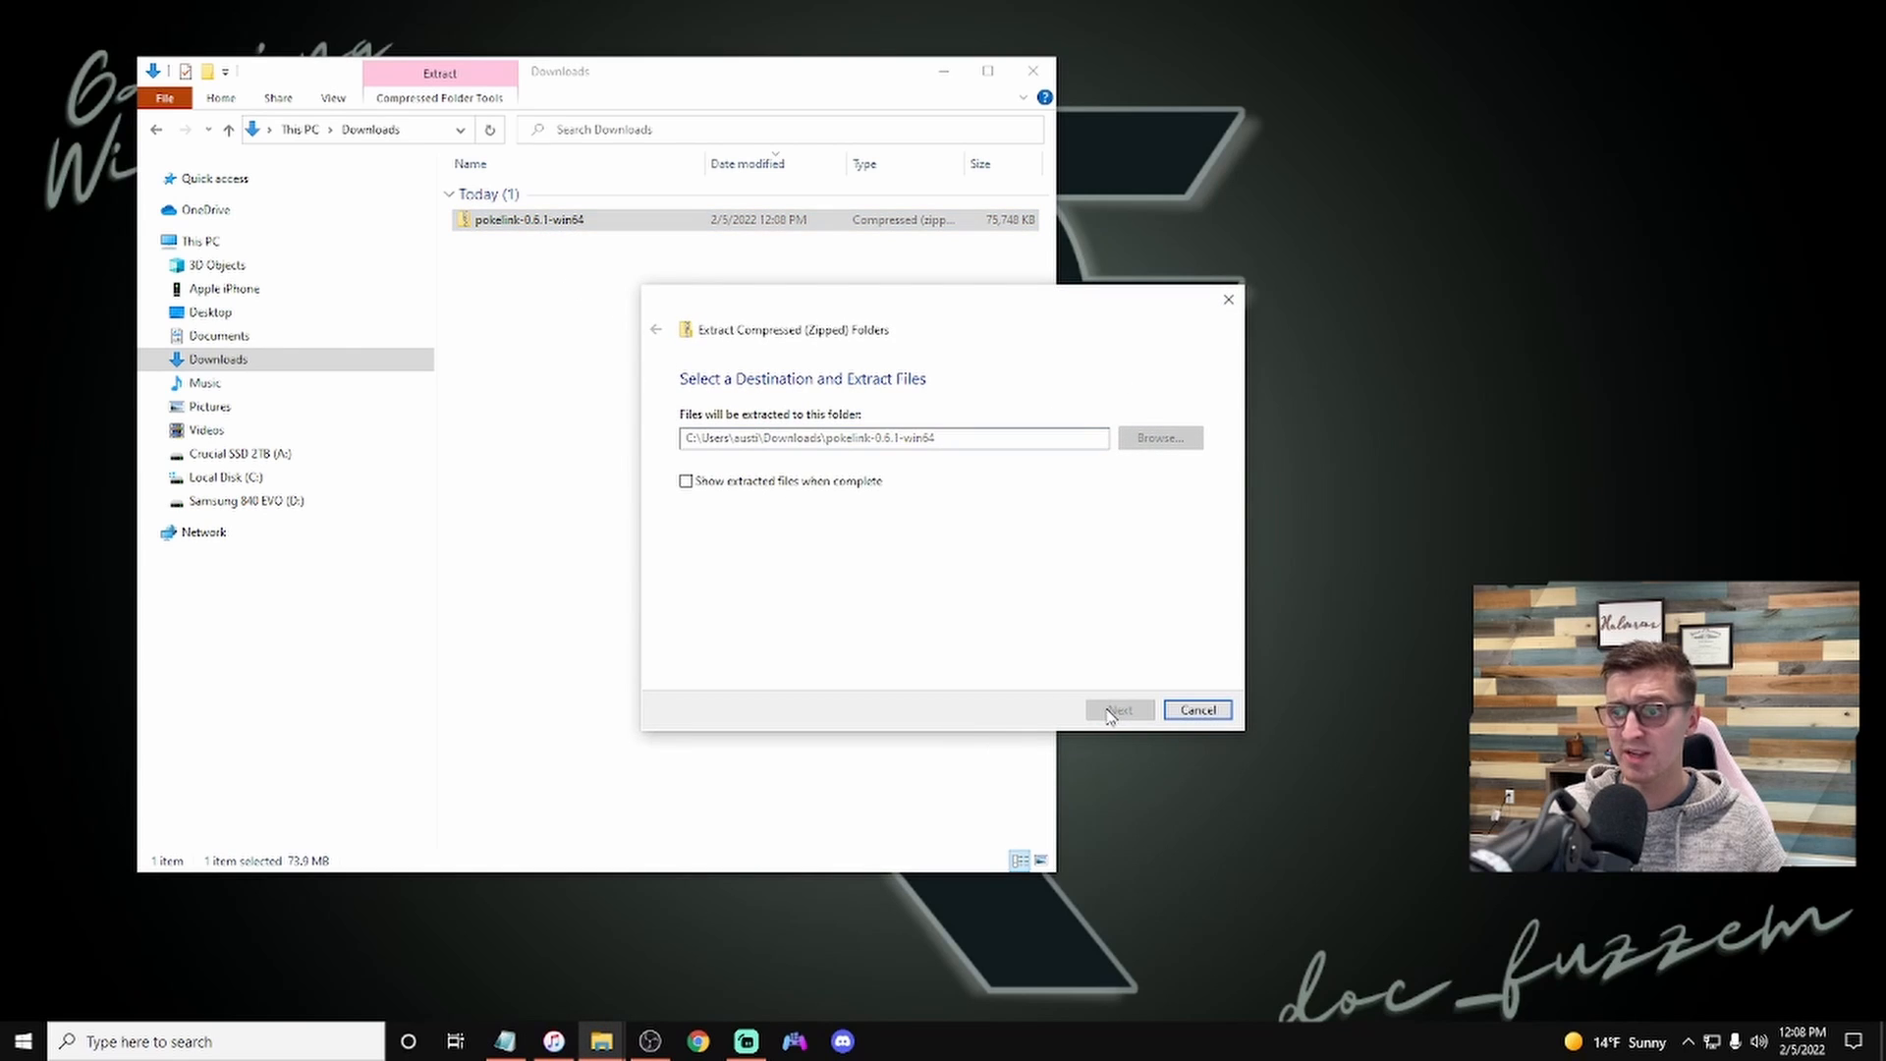
Step: Delete the pokelink-0.6.1-win64 zip archive from Downloads
{"action": "left_click", "coordinate": [575, 298]}
{"action": "left_click", "coordinate": [574, 220]}
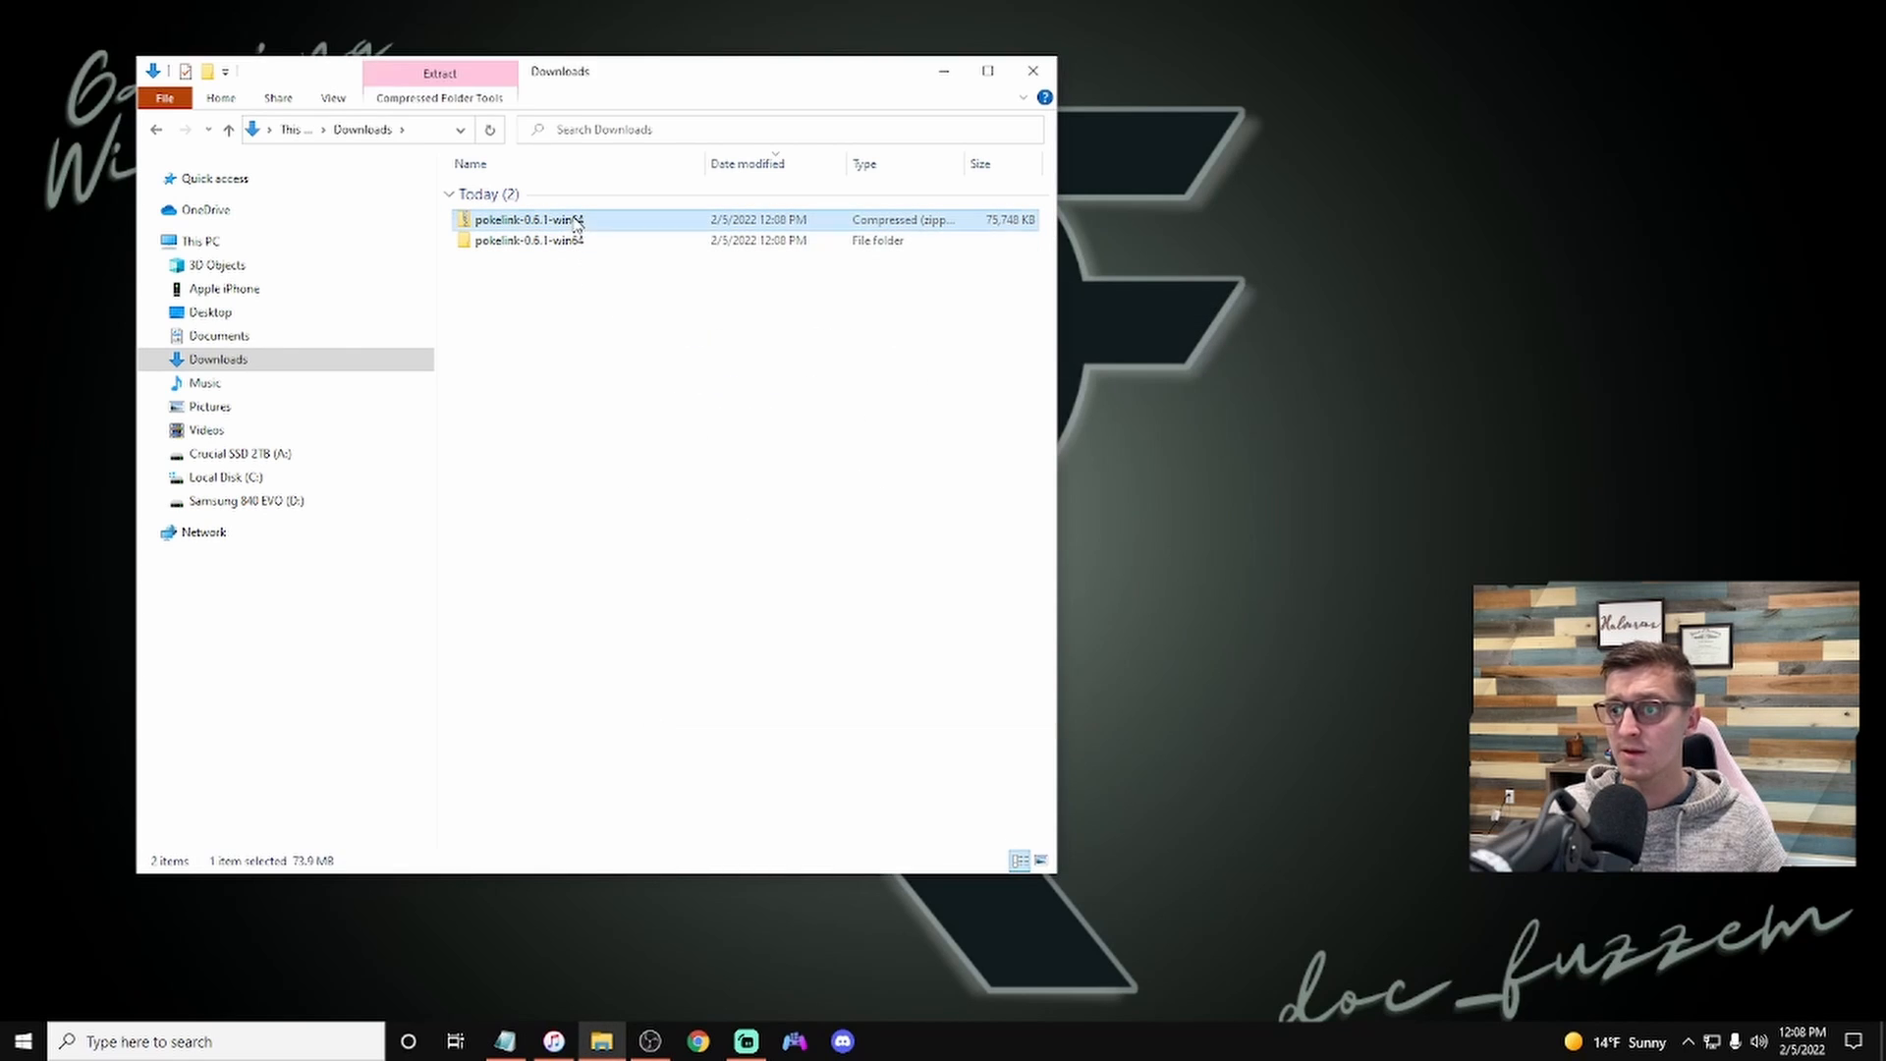
{"action": "key", "text": "Delete"}
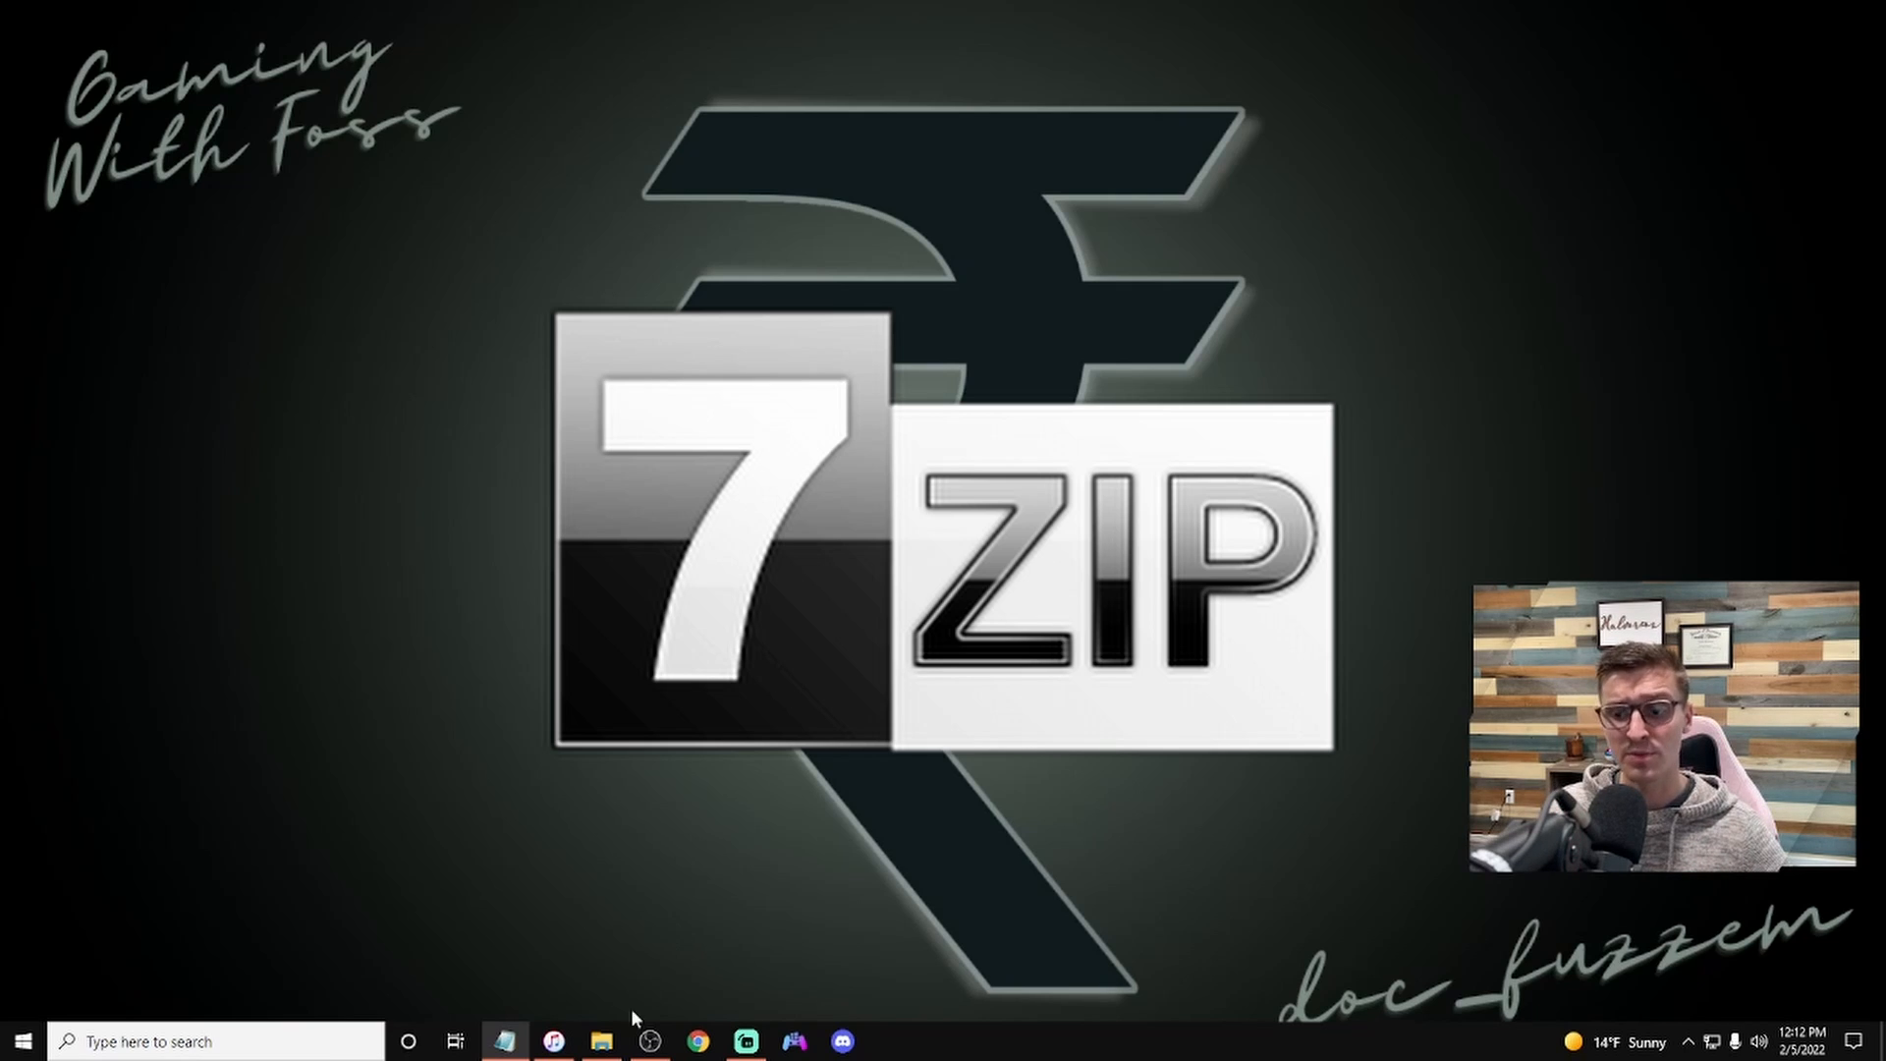
Step: Search the web for "7-zip download"
{"action": "left_click", "coordinate": [699, 1041]}
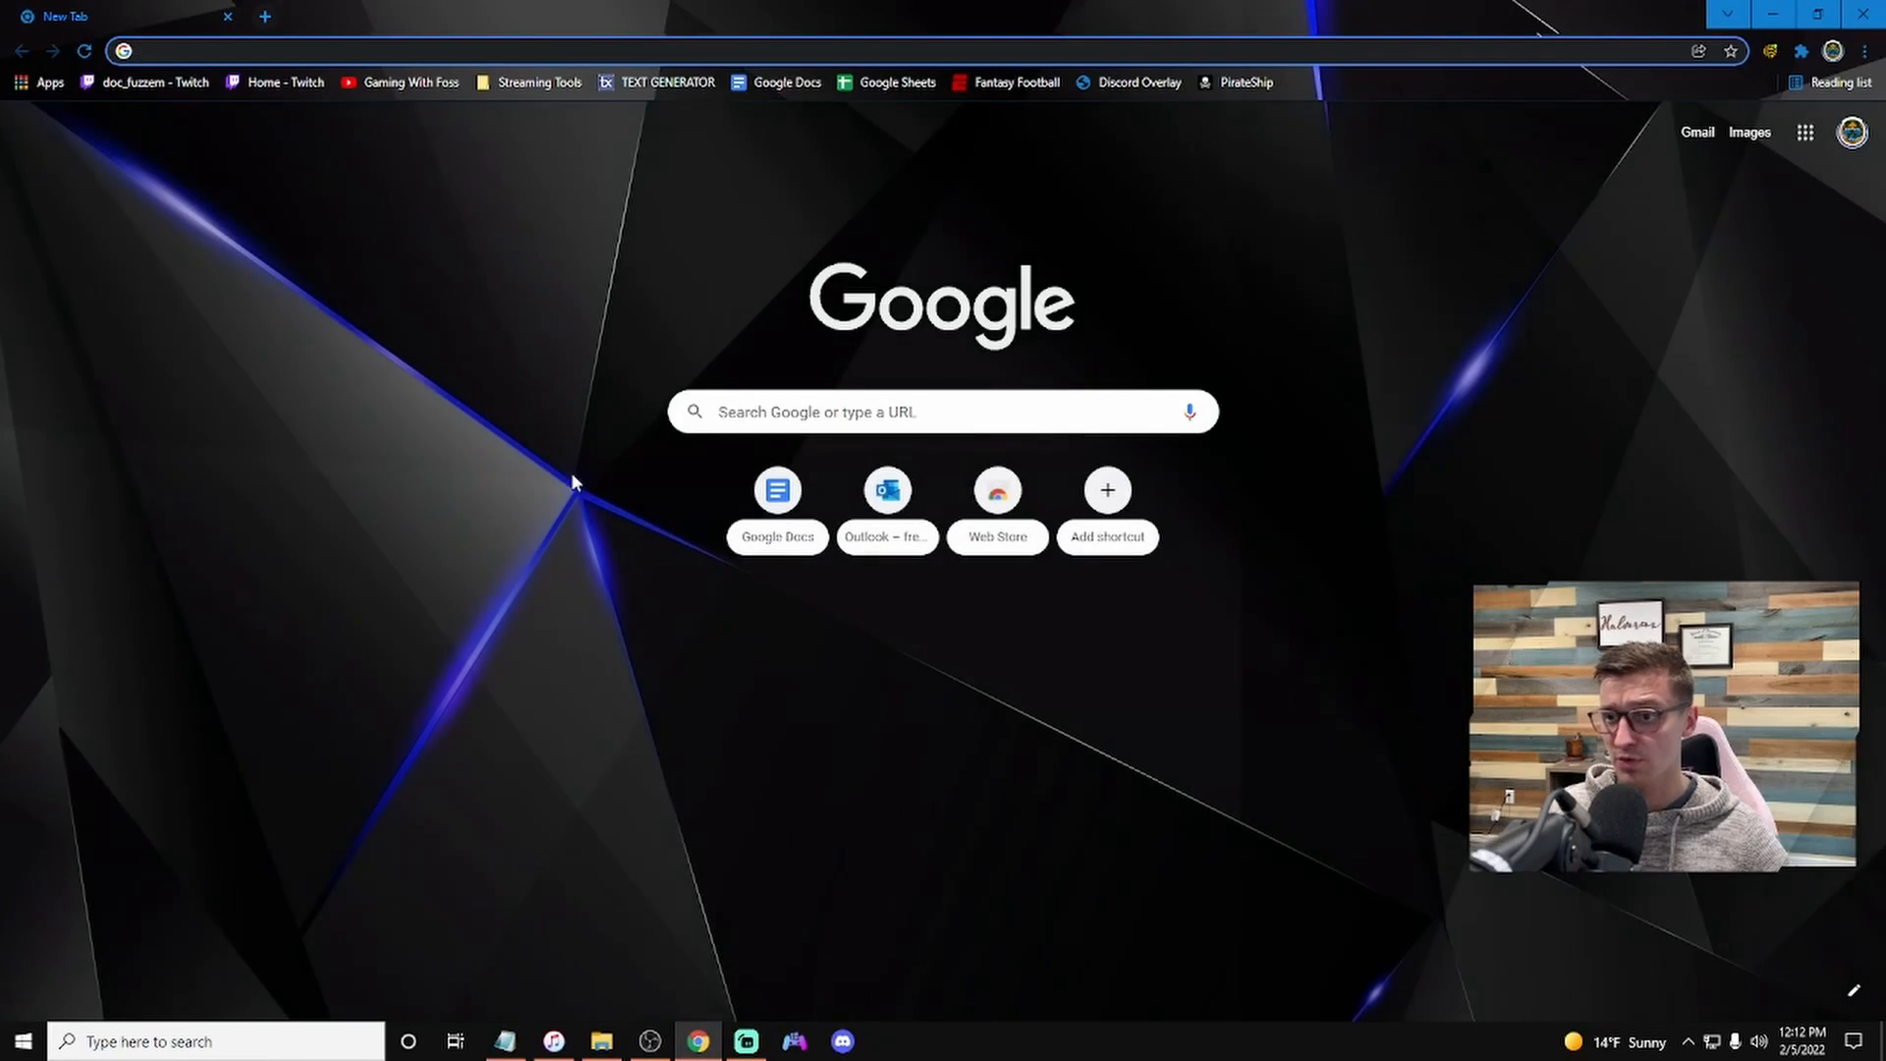
{"action": "left_click", "coordinate": [593, 51]}
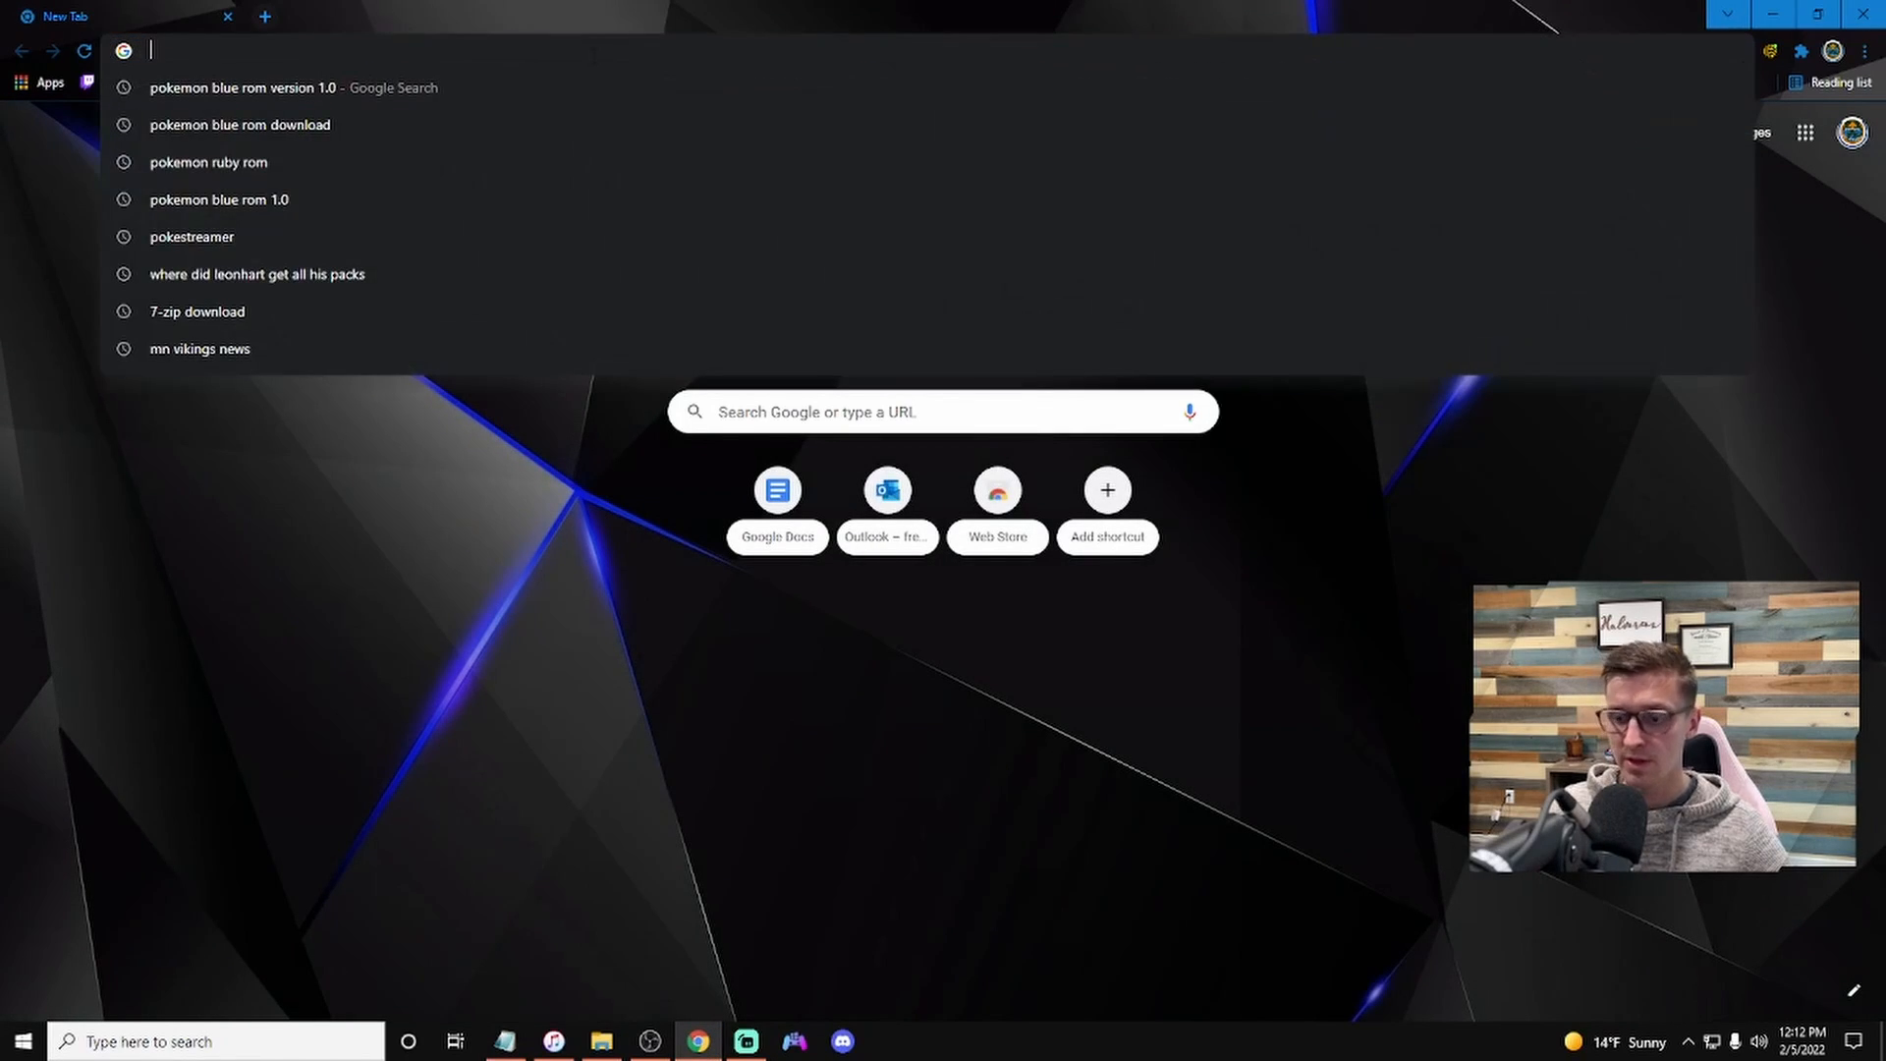
{"action": "type", "text": "7-zip down"}
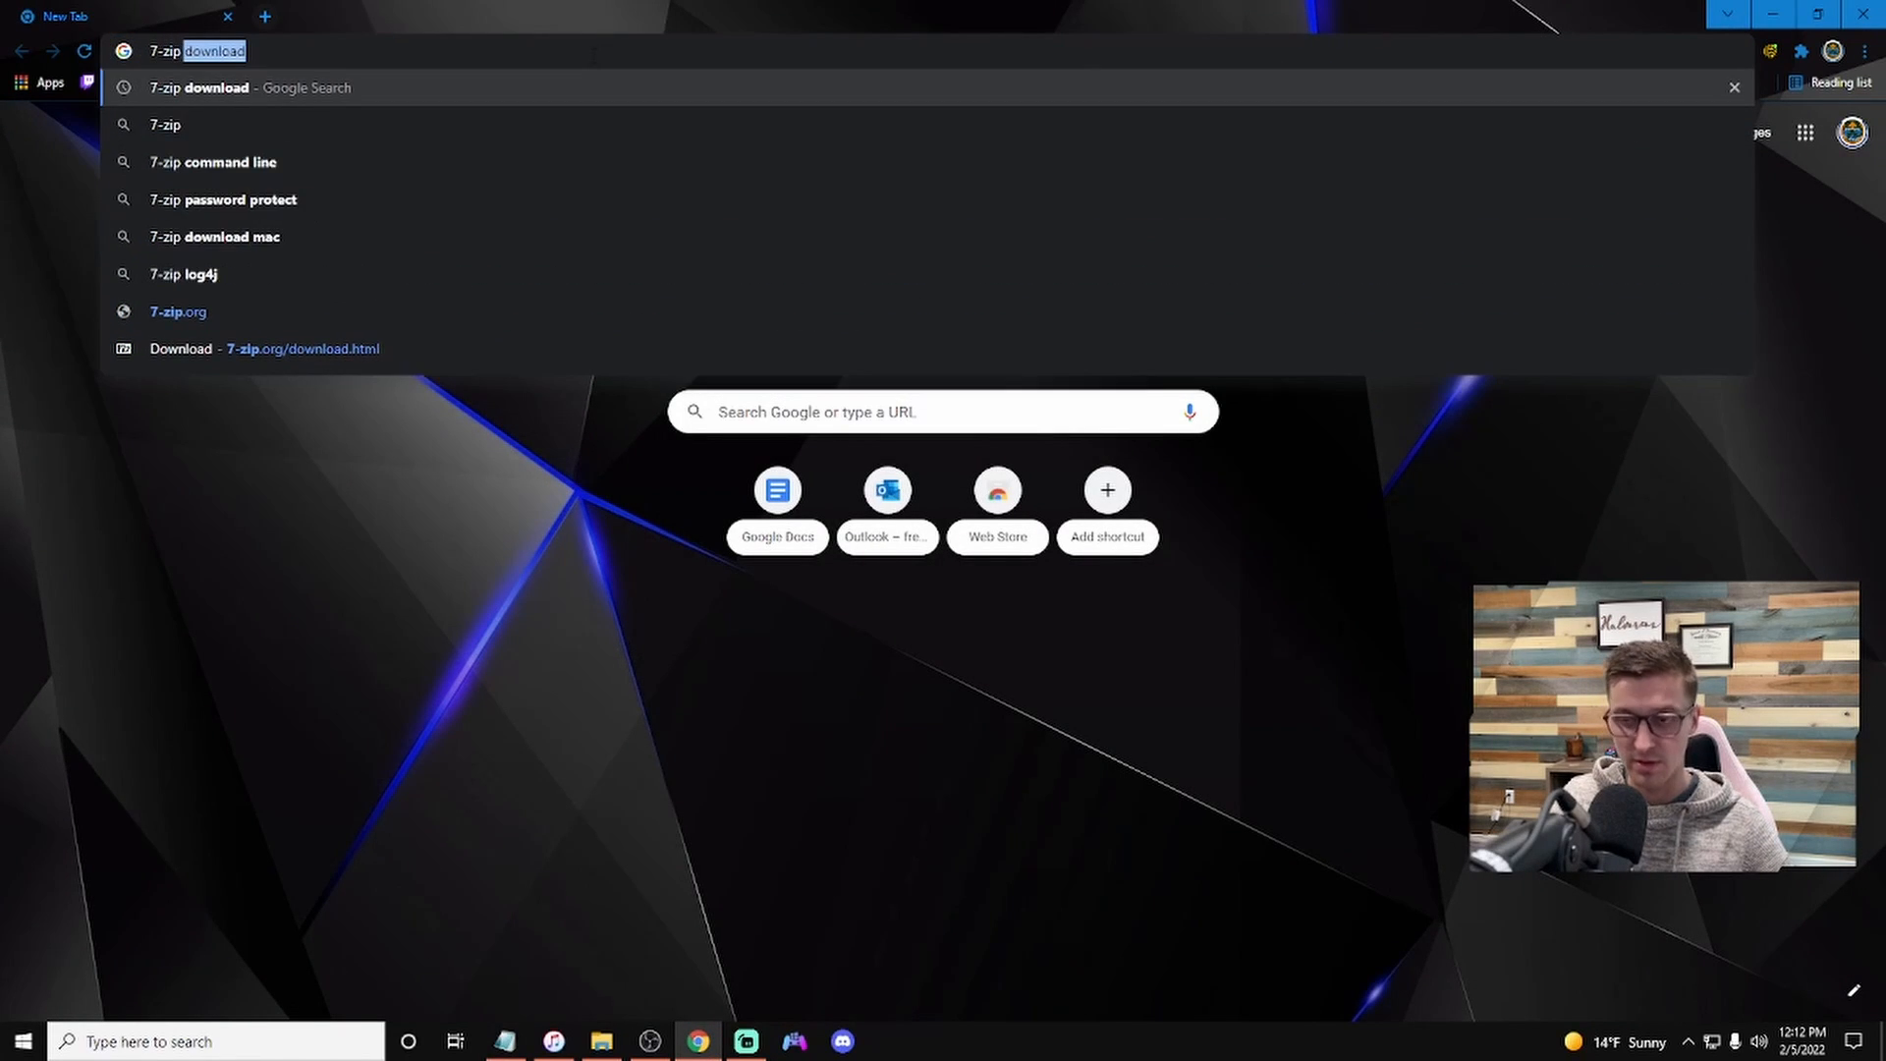
{"action": "type", "text": "load"}
{"action": "key", "text": "Return"}
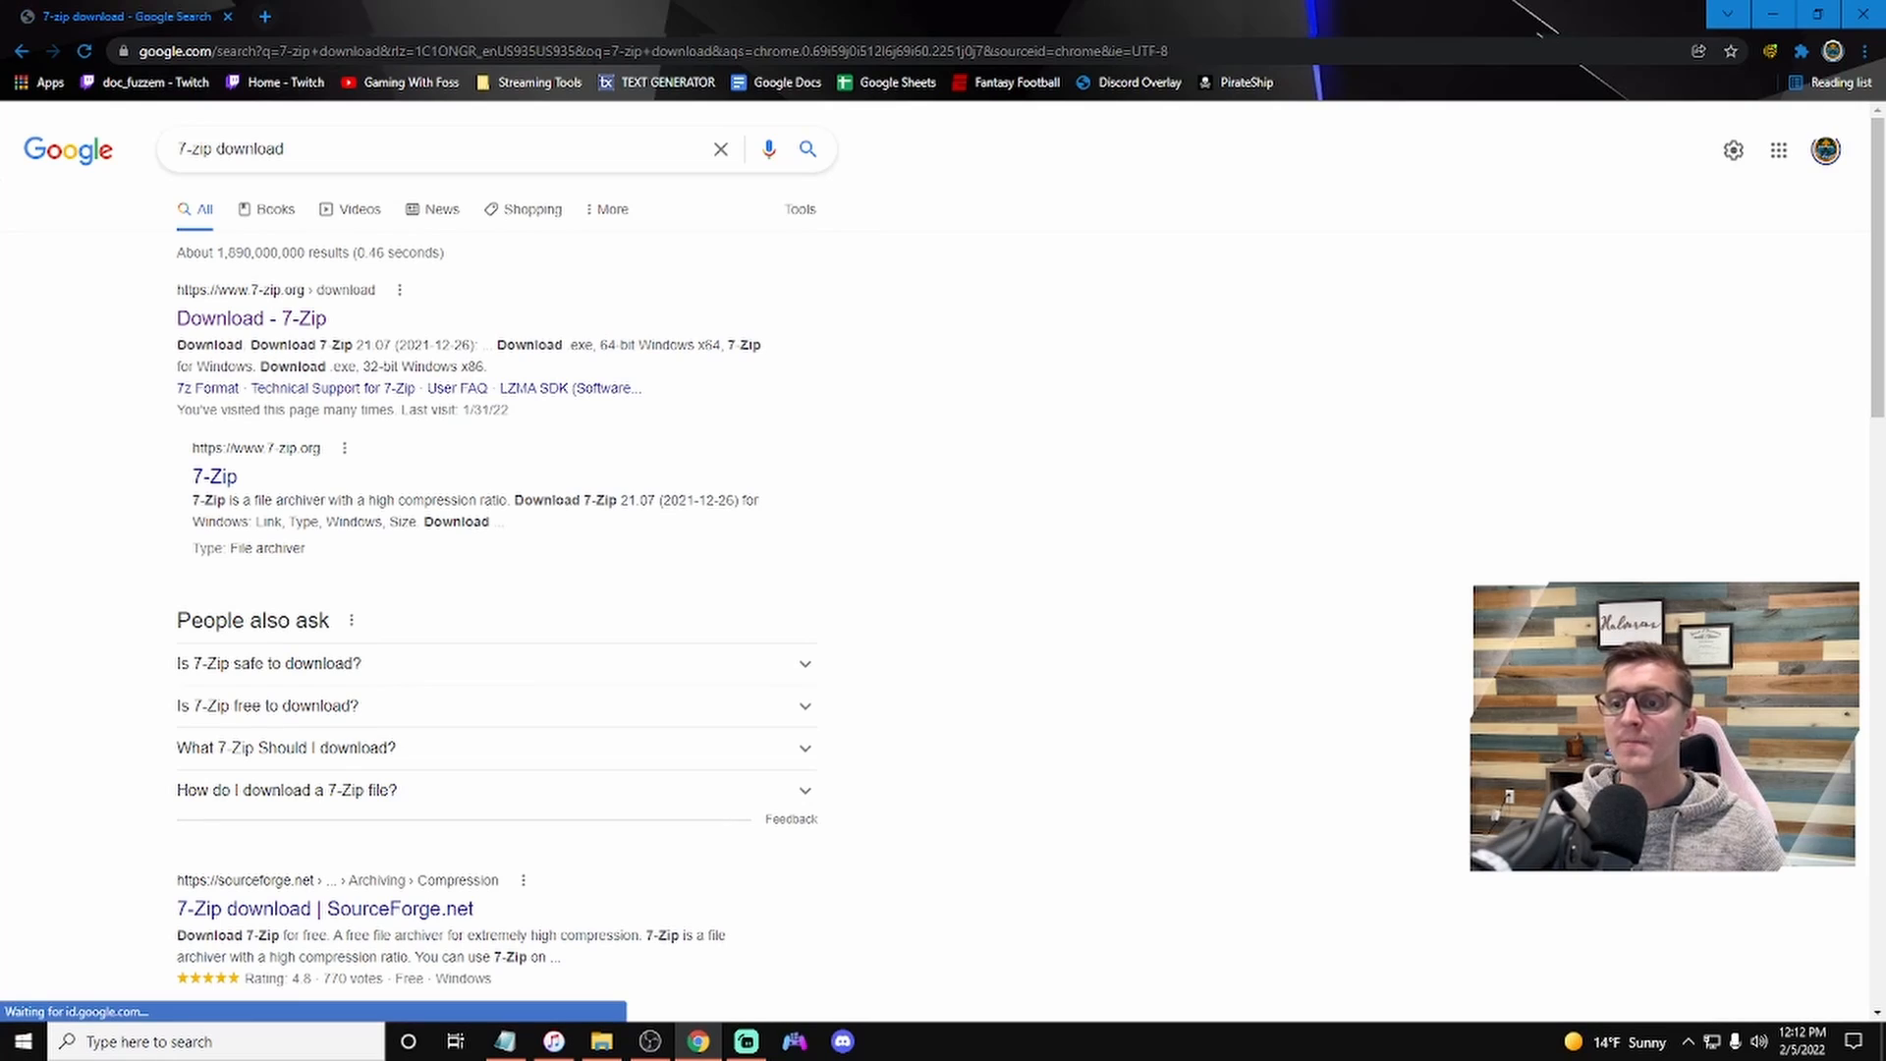
Step: Download the 64-bit Windows x64 7-Zip 21.07 installer from 7-zip.org and run it to install 7-Zip
{"action": "left_click", "coordinate": [300, 324]}
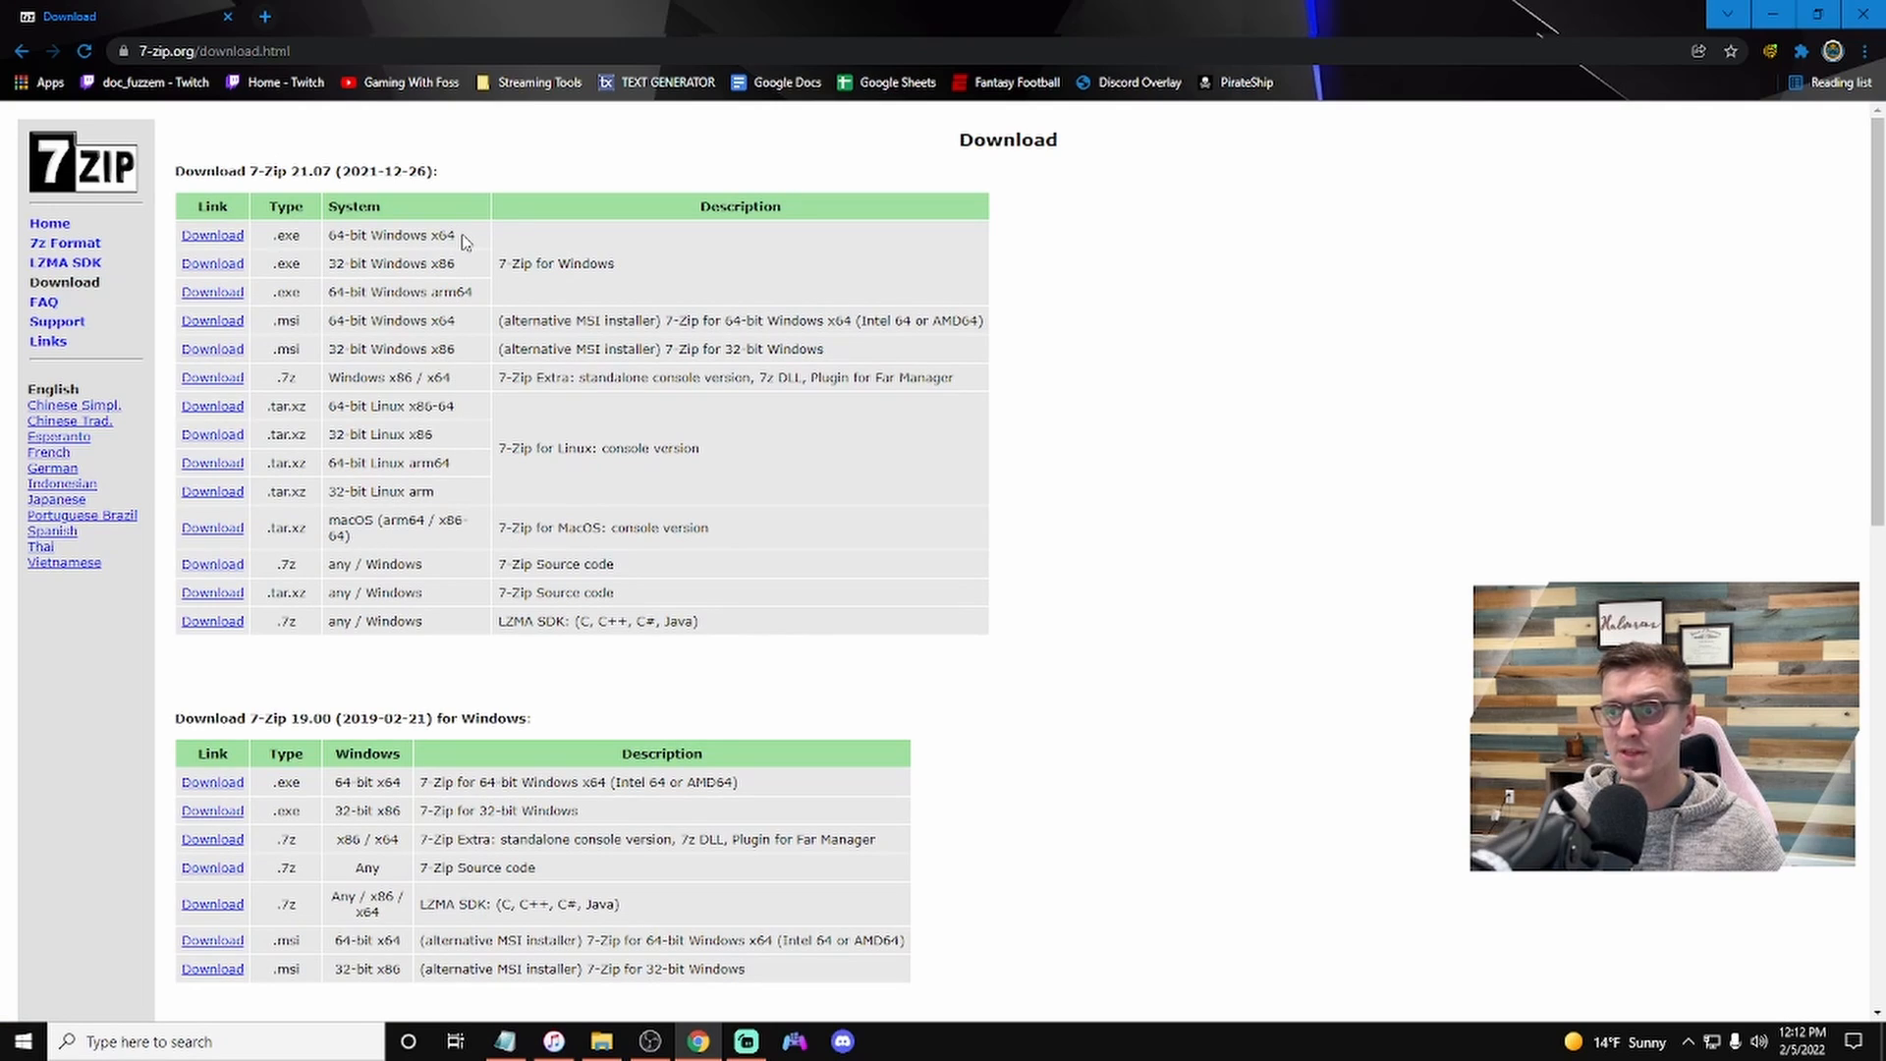
{"action": "left_click_drag", "start_coordinate": [462, 237], "coordinate": [369, 224]}
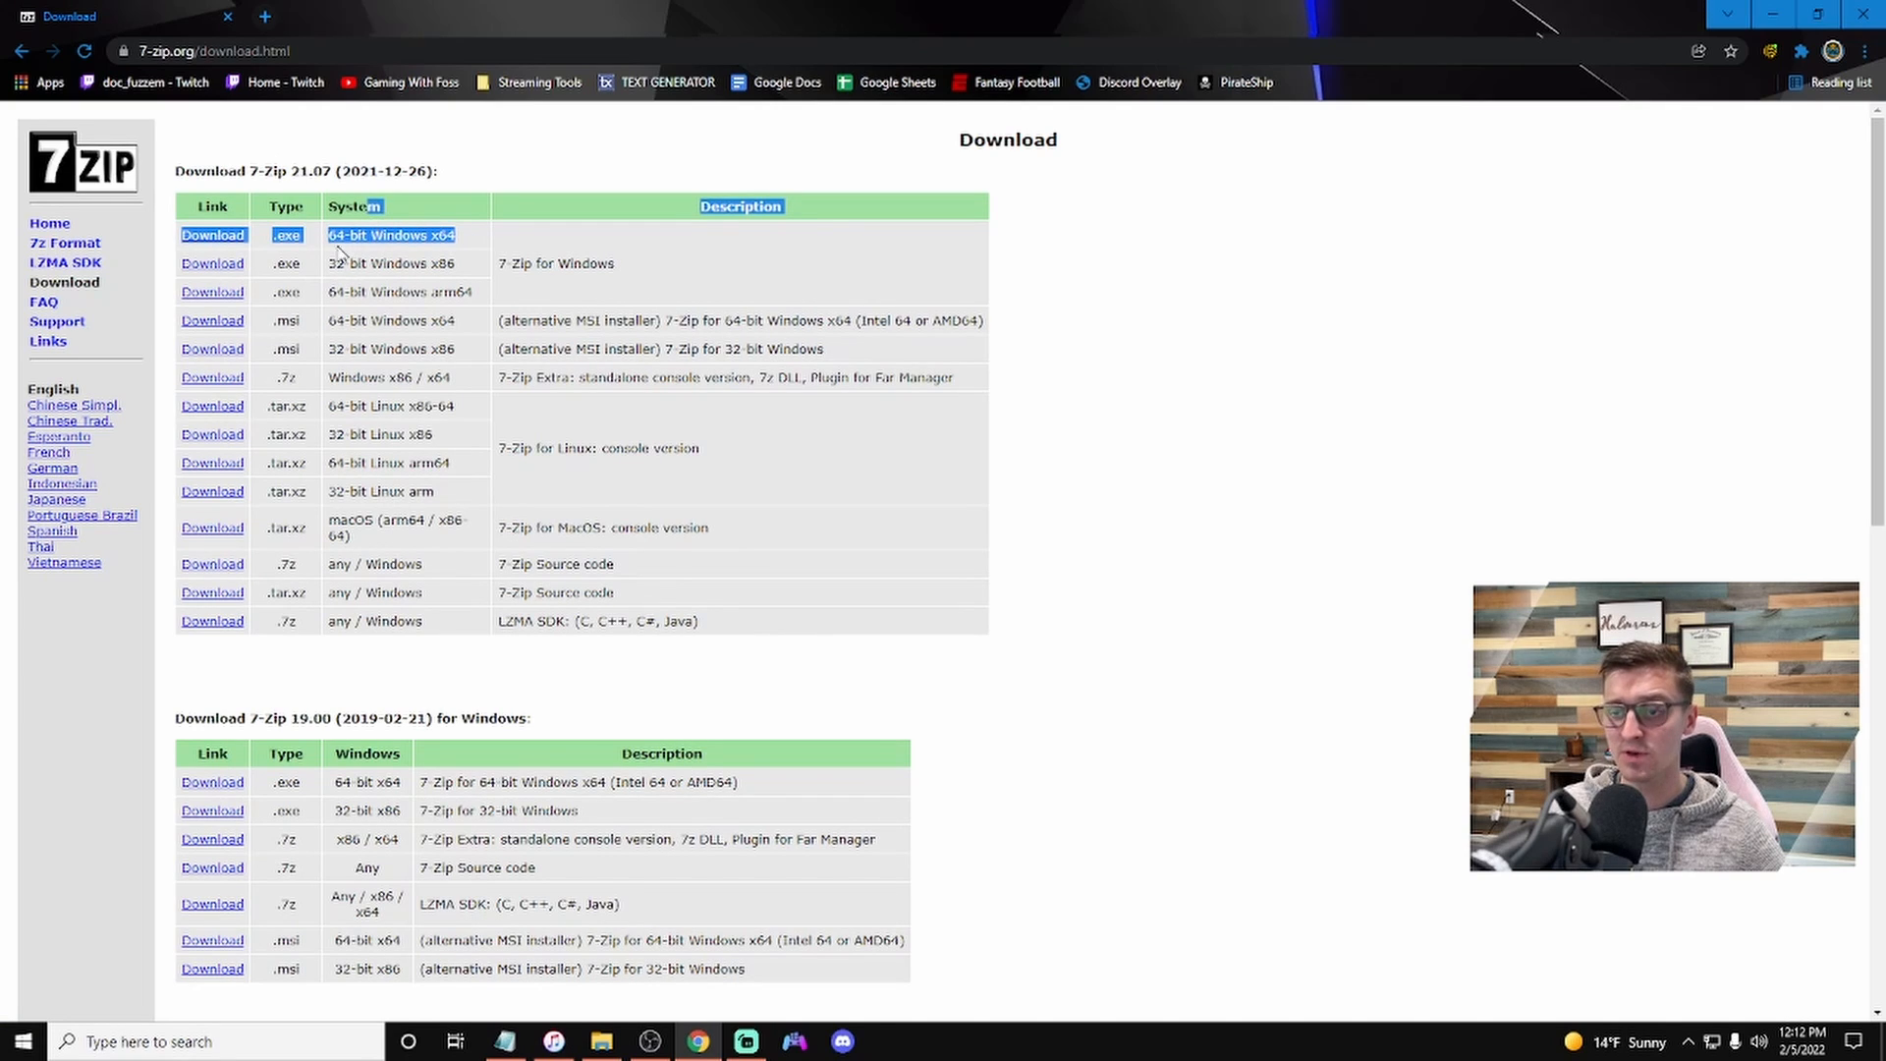
{"action": "left_click", "coordinate": [217, 240]}
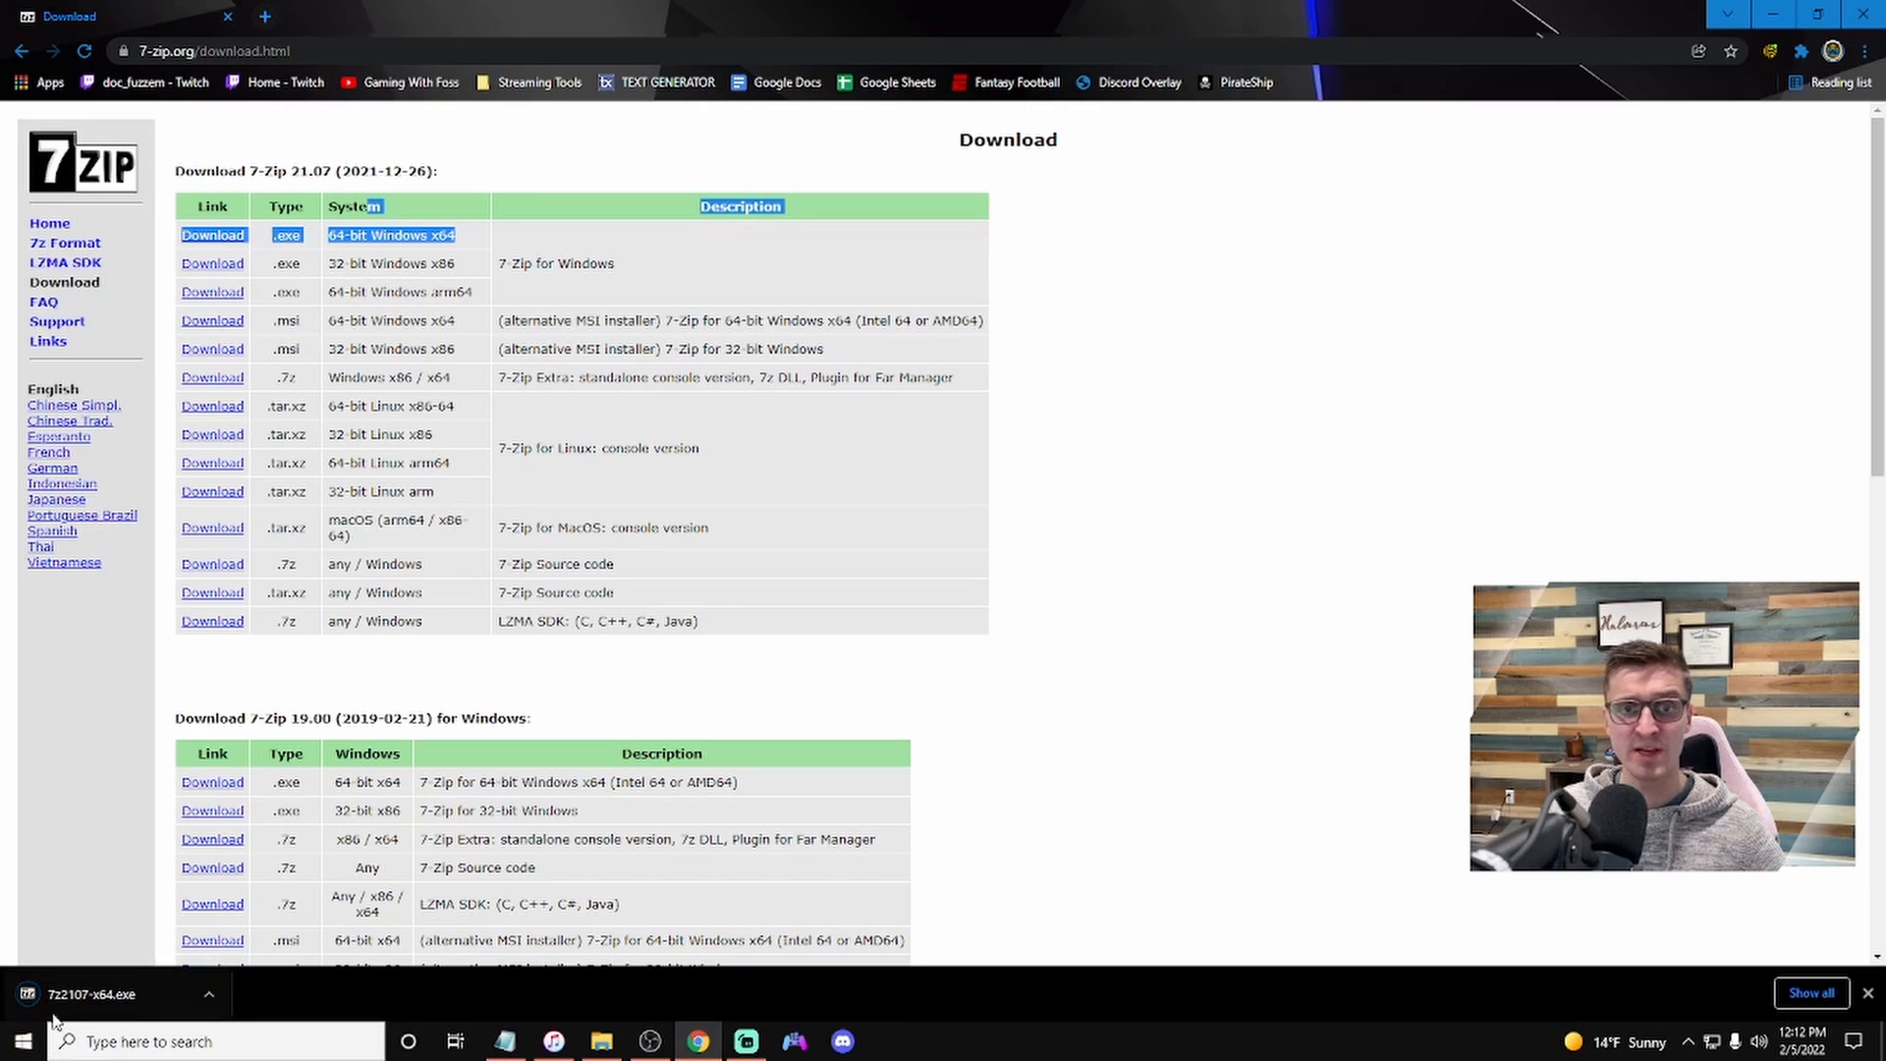
{"action": "left_click", "coordinate": [168, 987]}
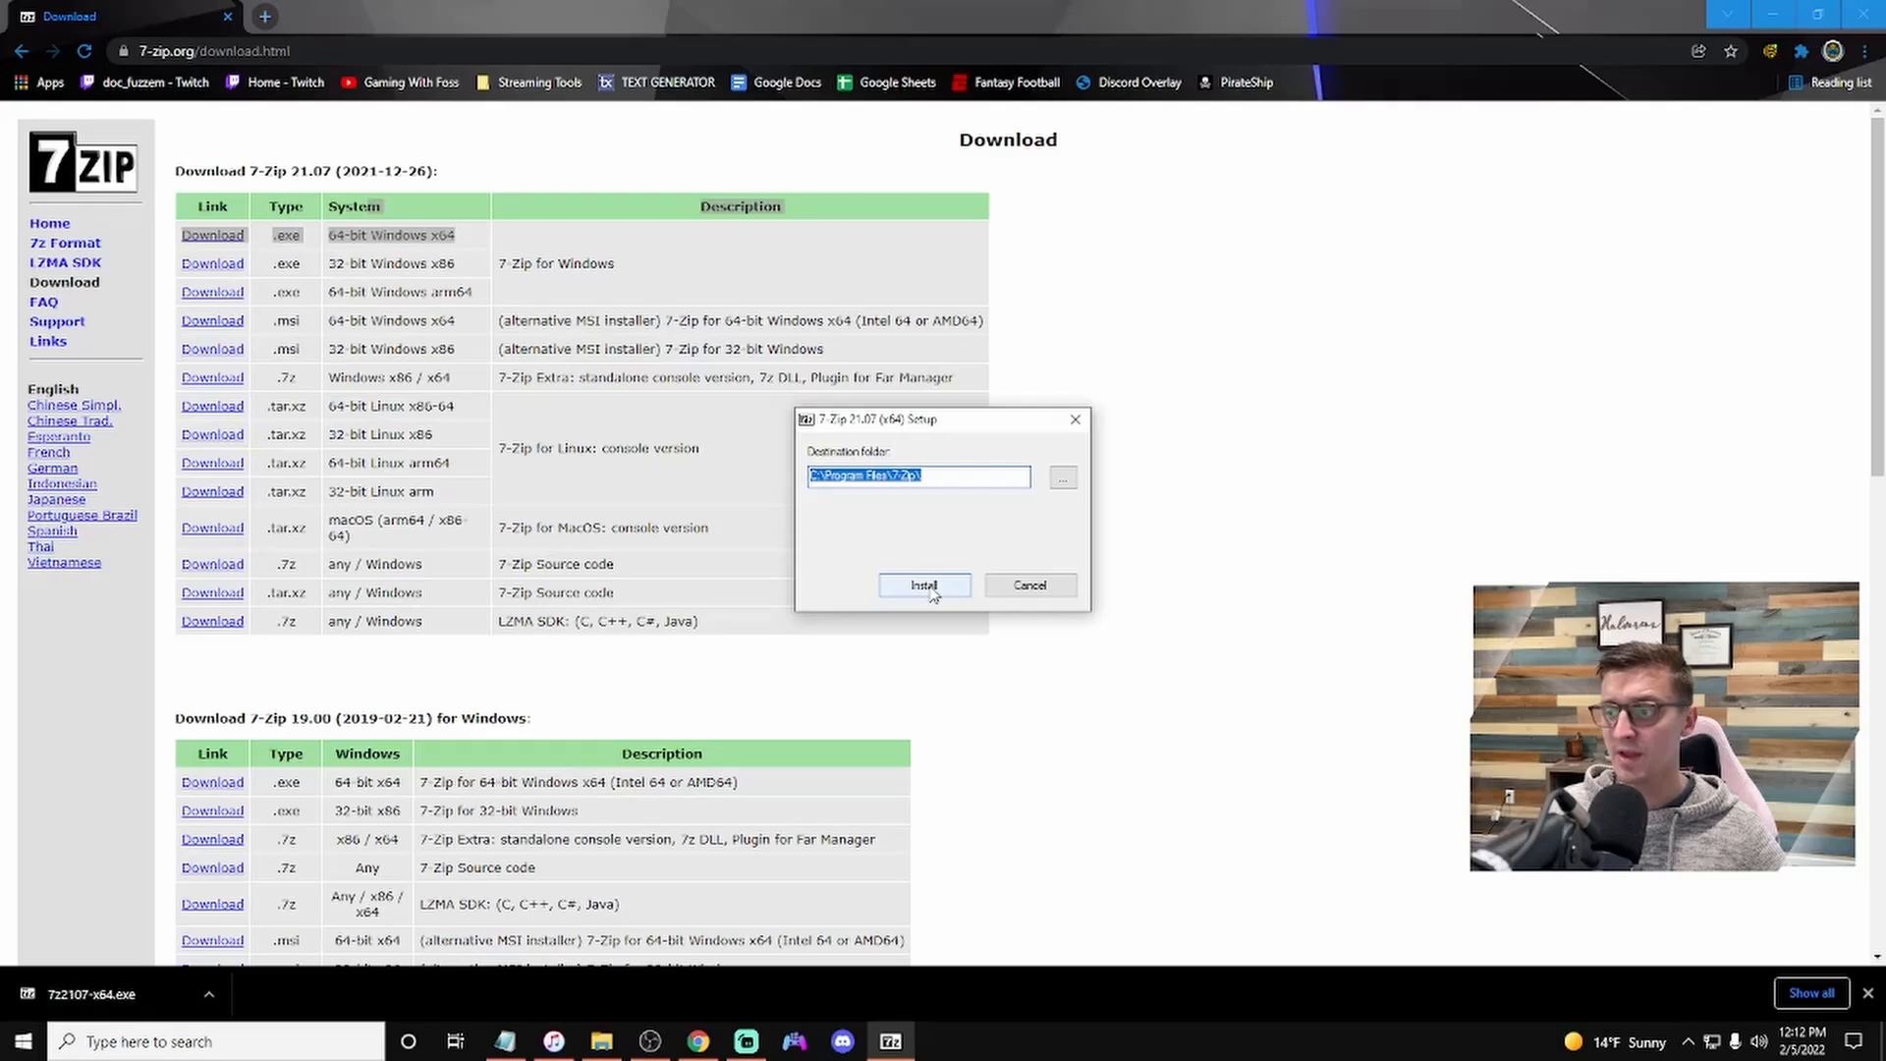
{"action": "left_click", "coordinate": [926, 586]}
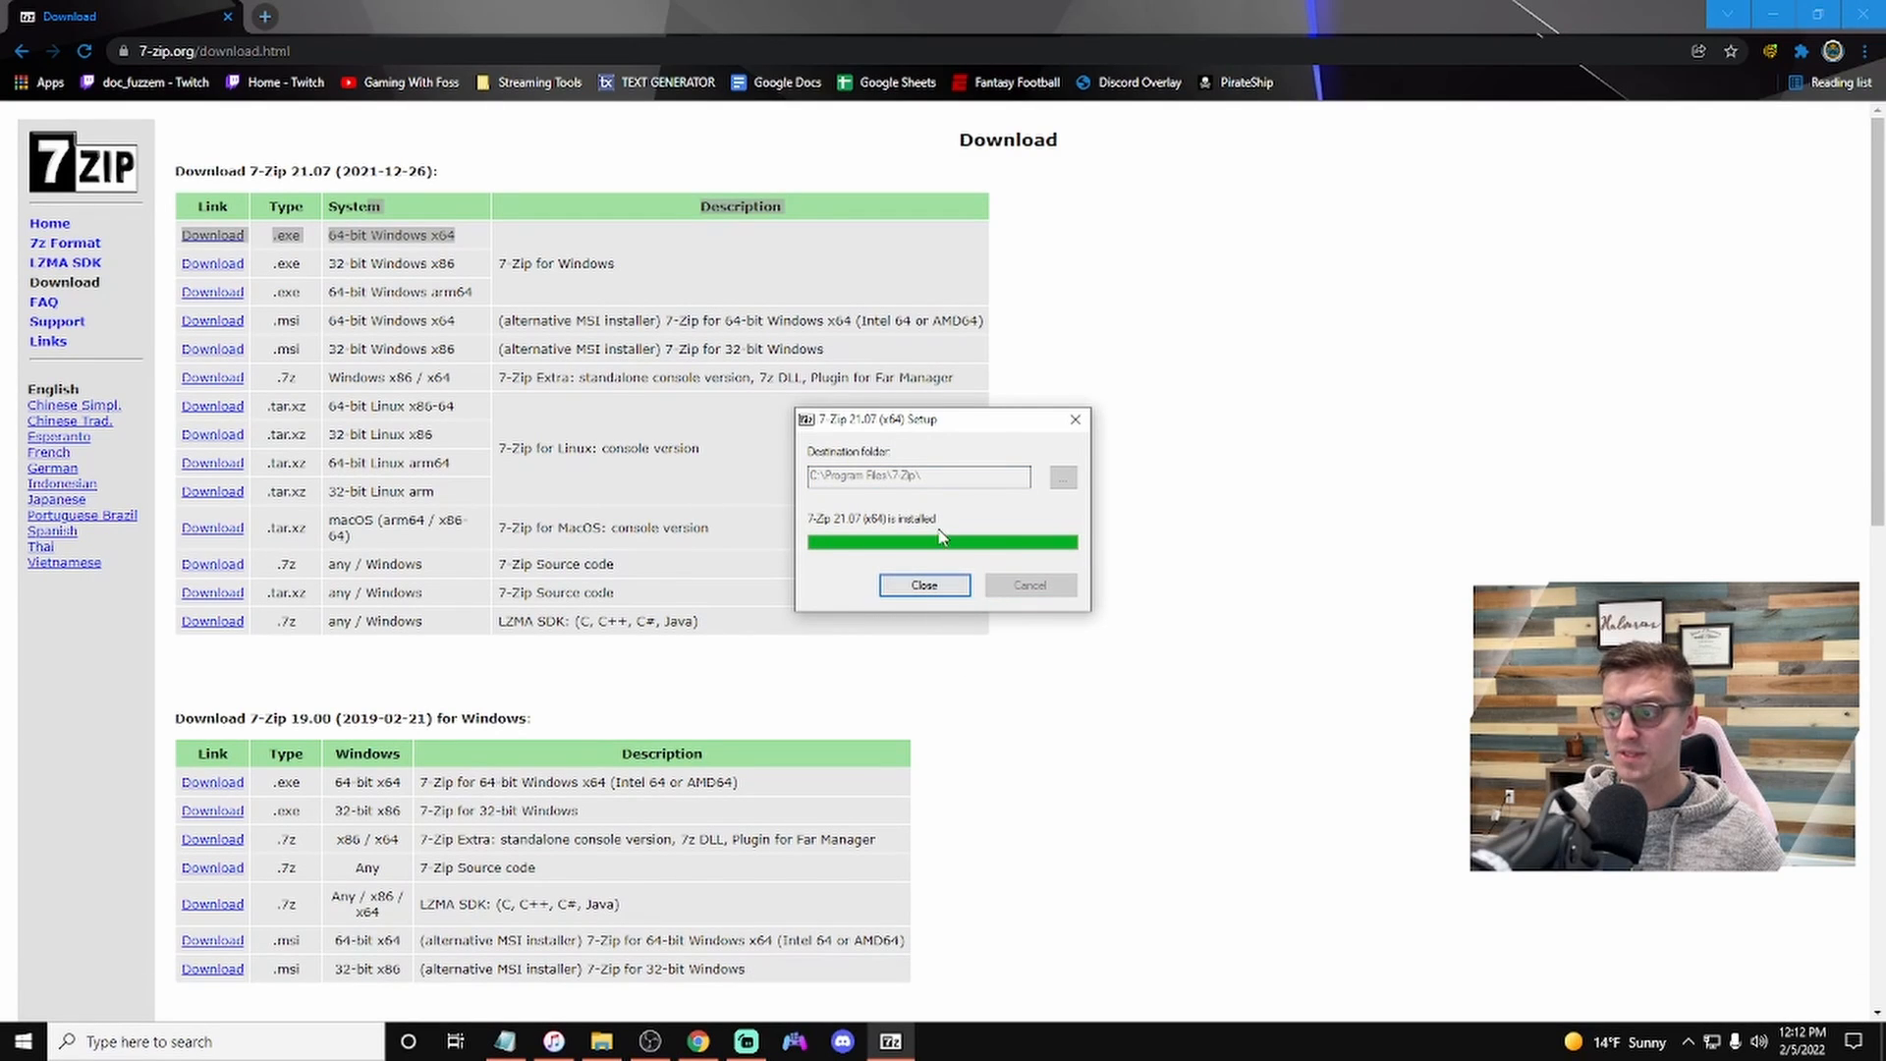
{"action": "left_click", "coordinate": [936, 588]}
{"action": "left_click", "coordinate": [1079, 665]}
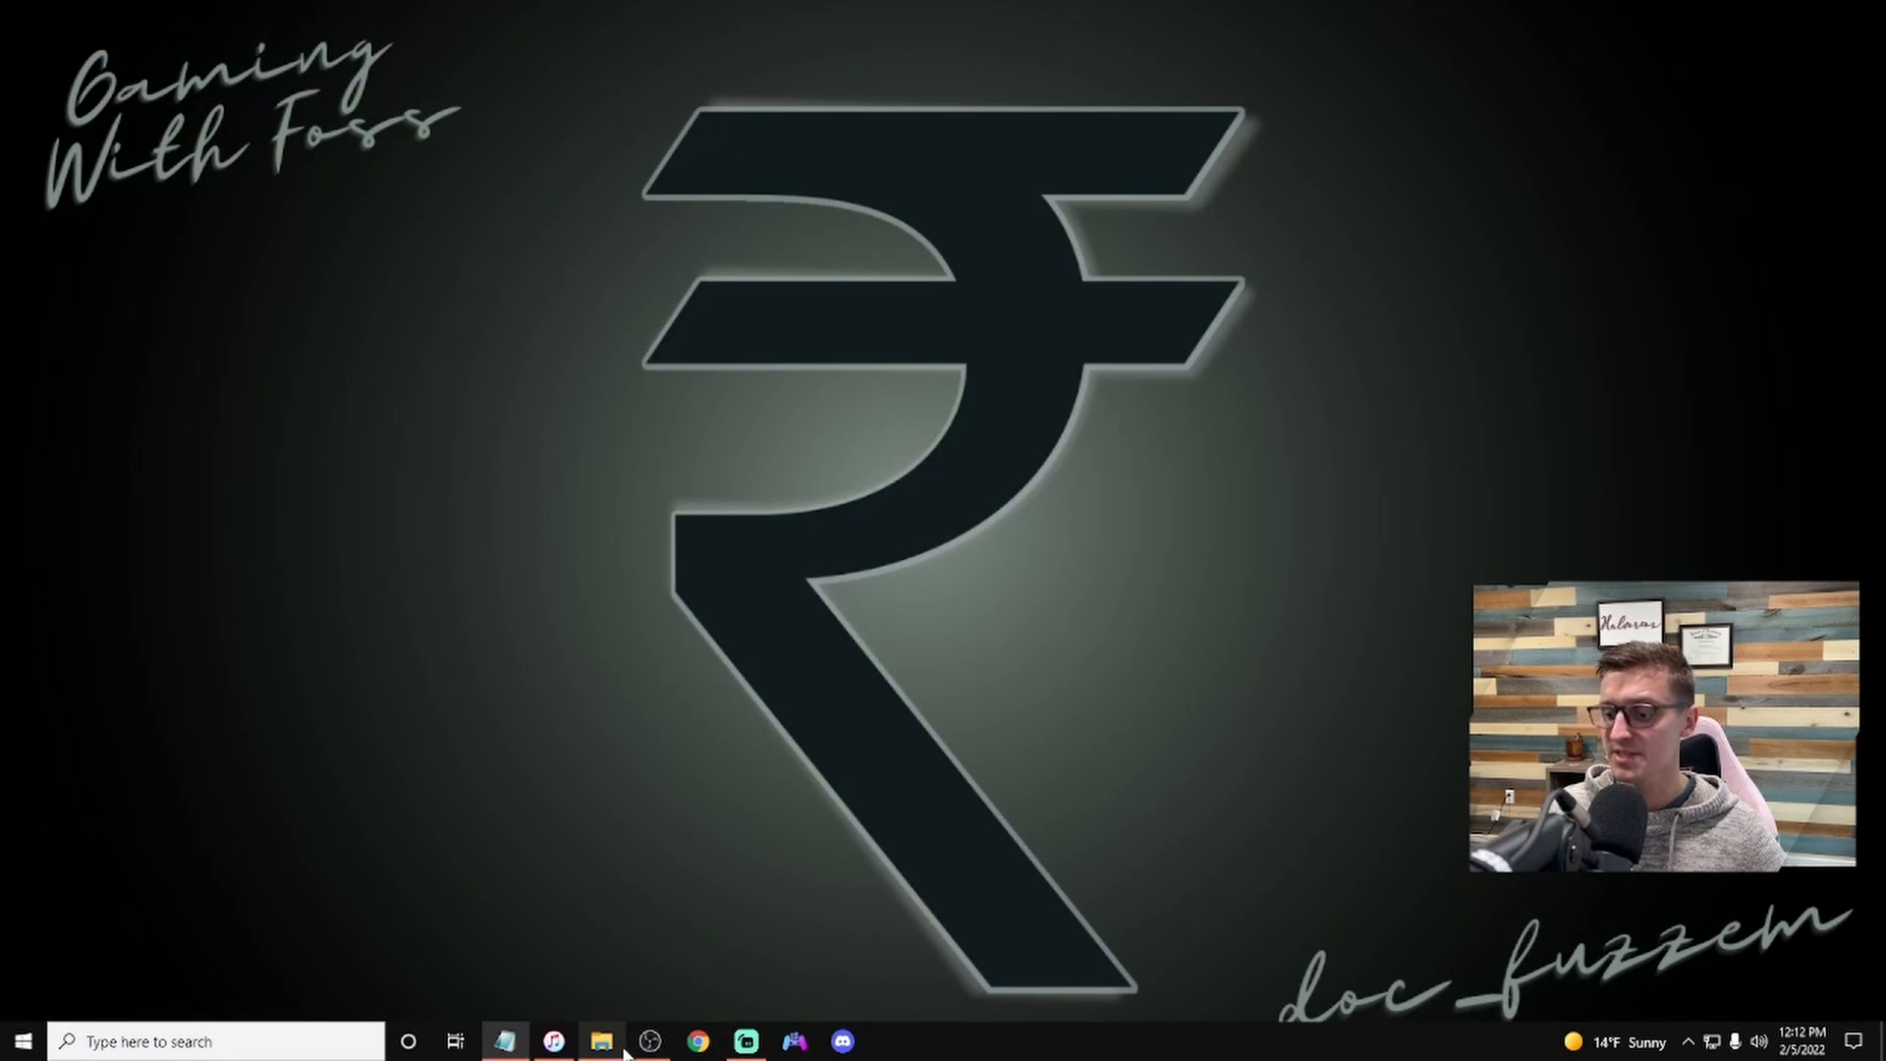
Step: Download VBA-rr-svn480.LRC4-xp140.7z from the VBA-Rerecording 480-LRC4 GitHub release
{"action": "left_click", "coordinate": [601, 1041]}
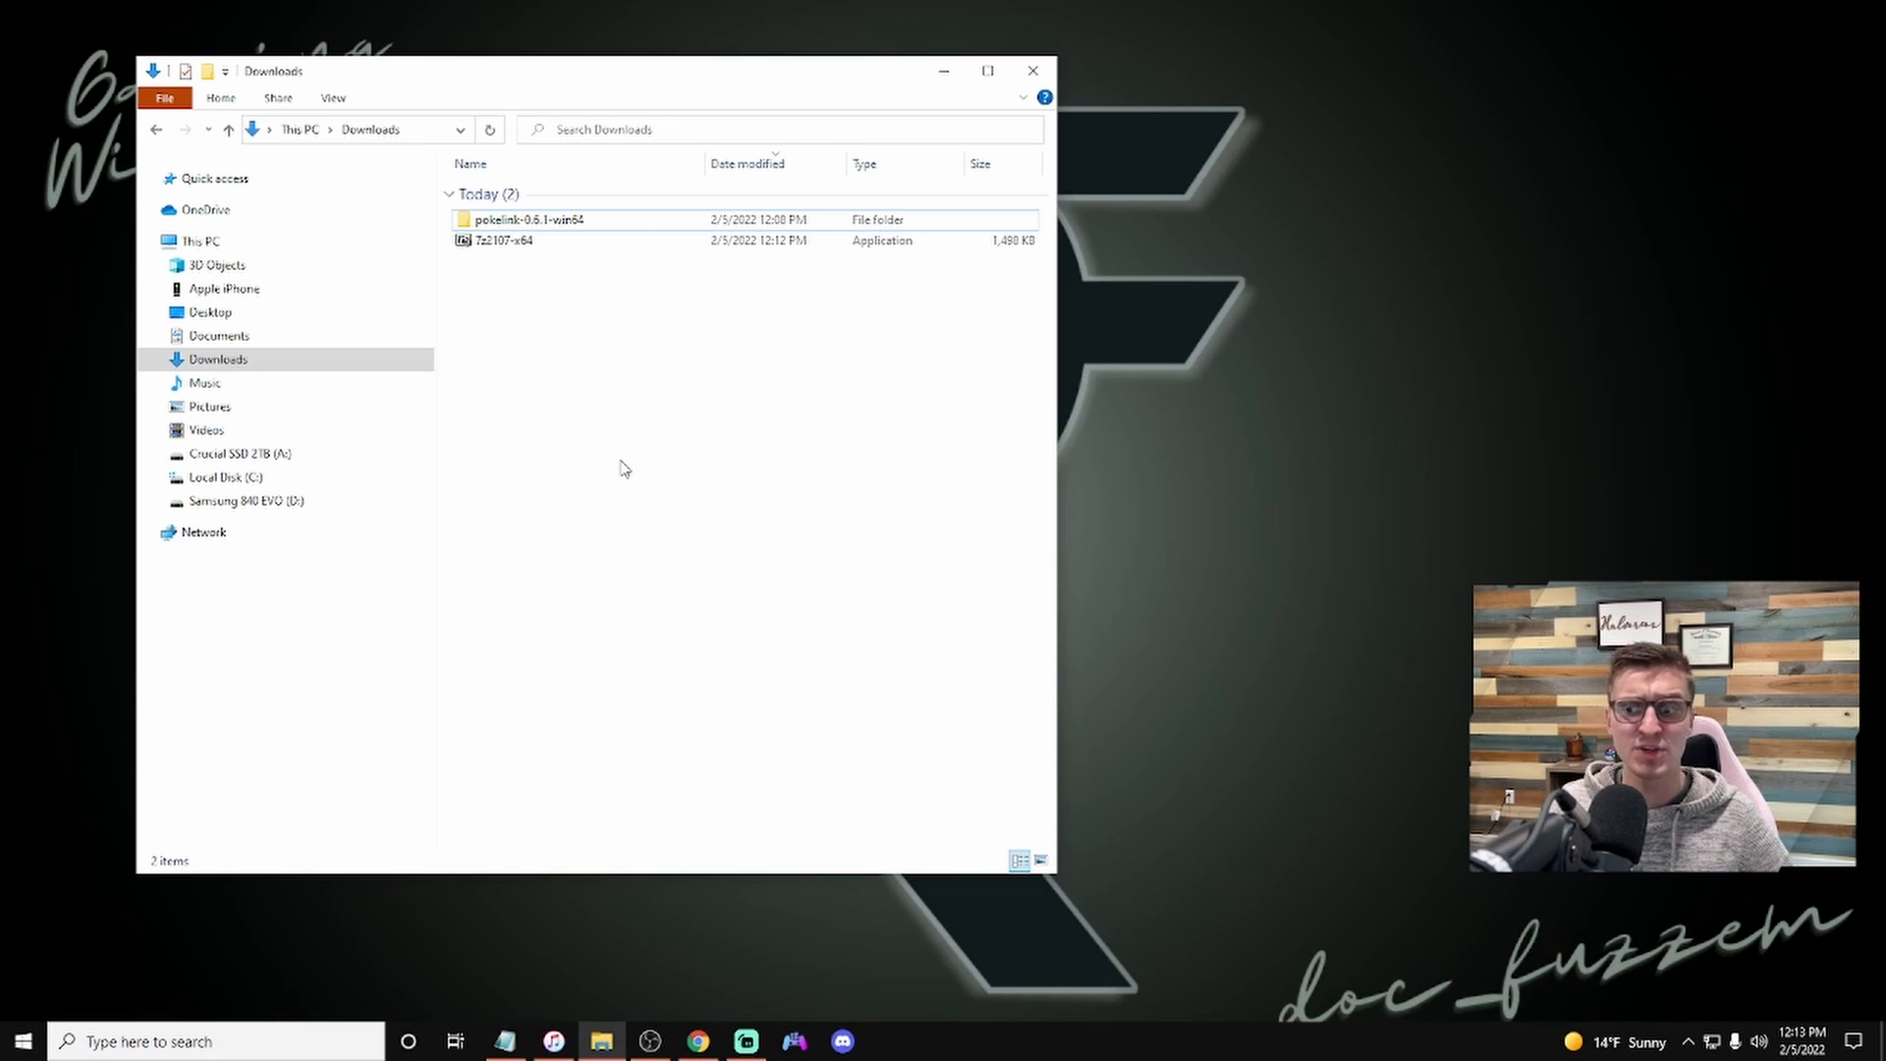
{"action": "left_click", "coordinate": [697, 1044]}
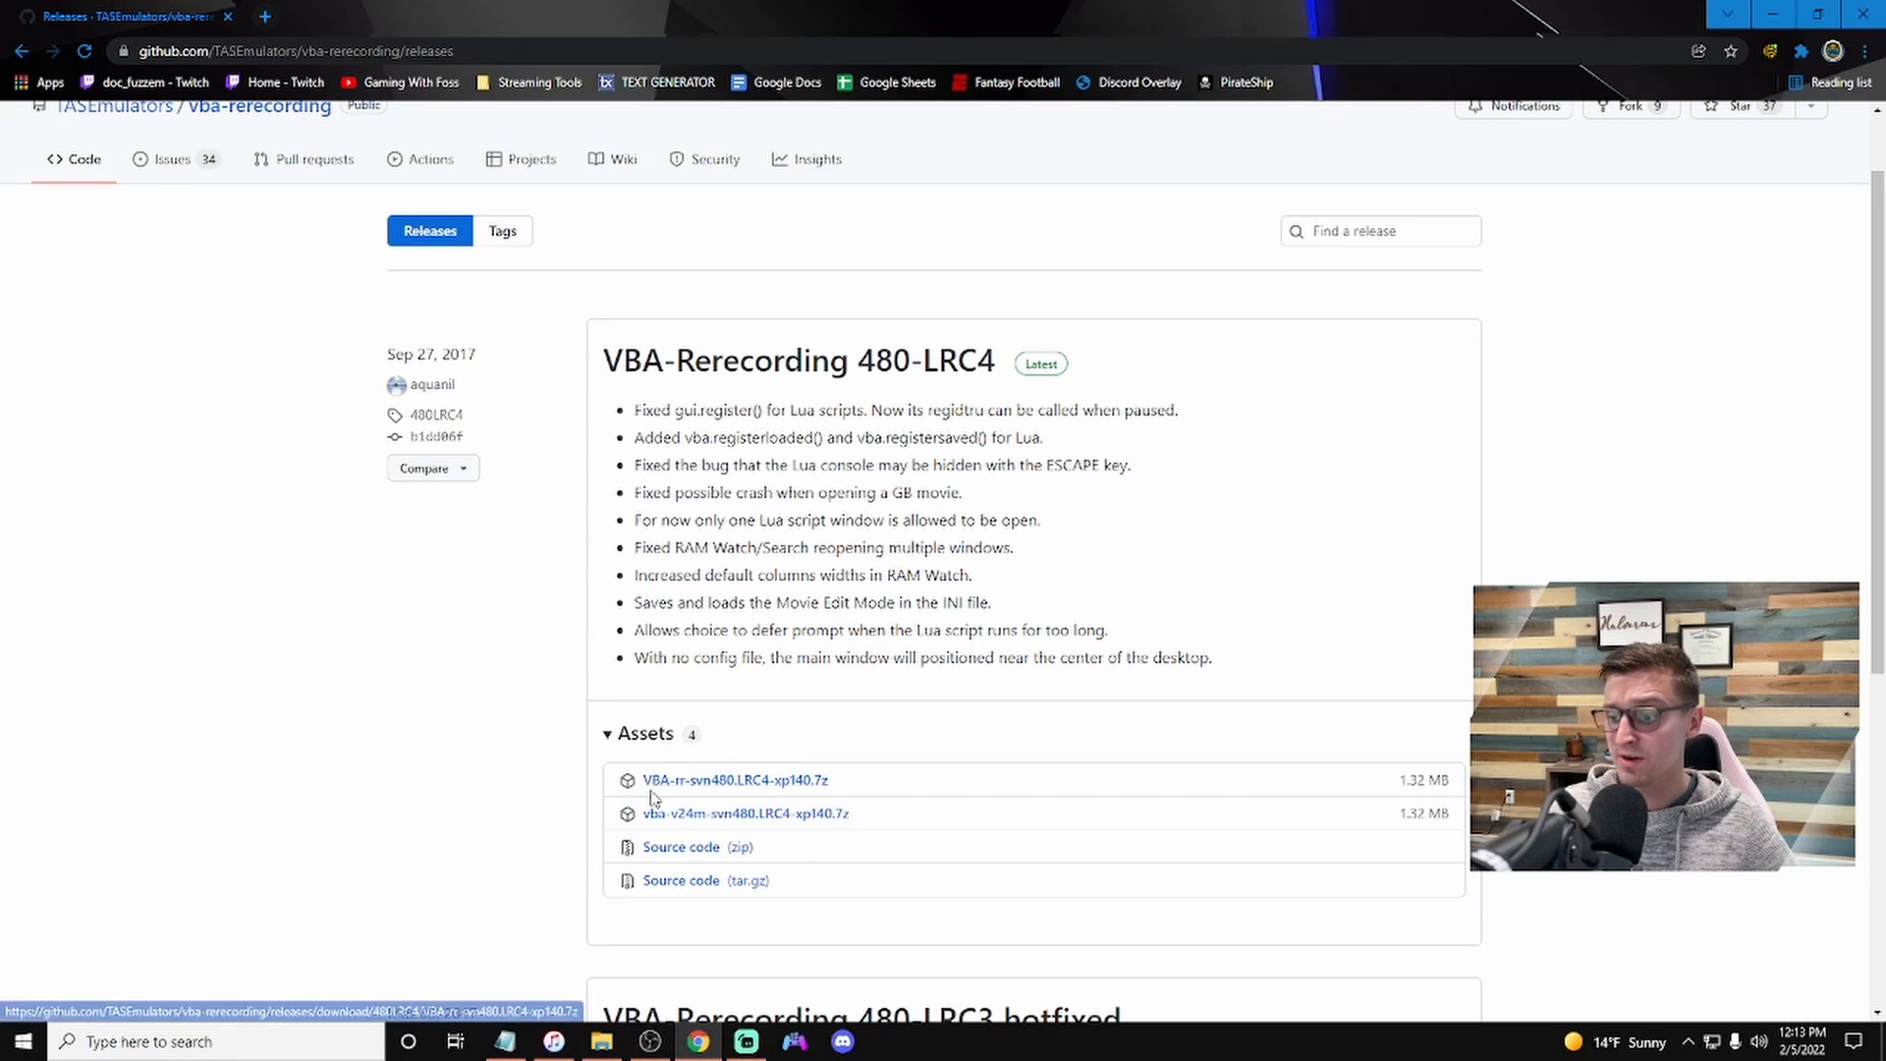
{"action": "left_click", "coordinate": [727, 786]}
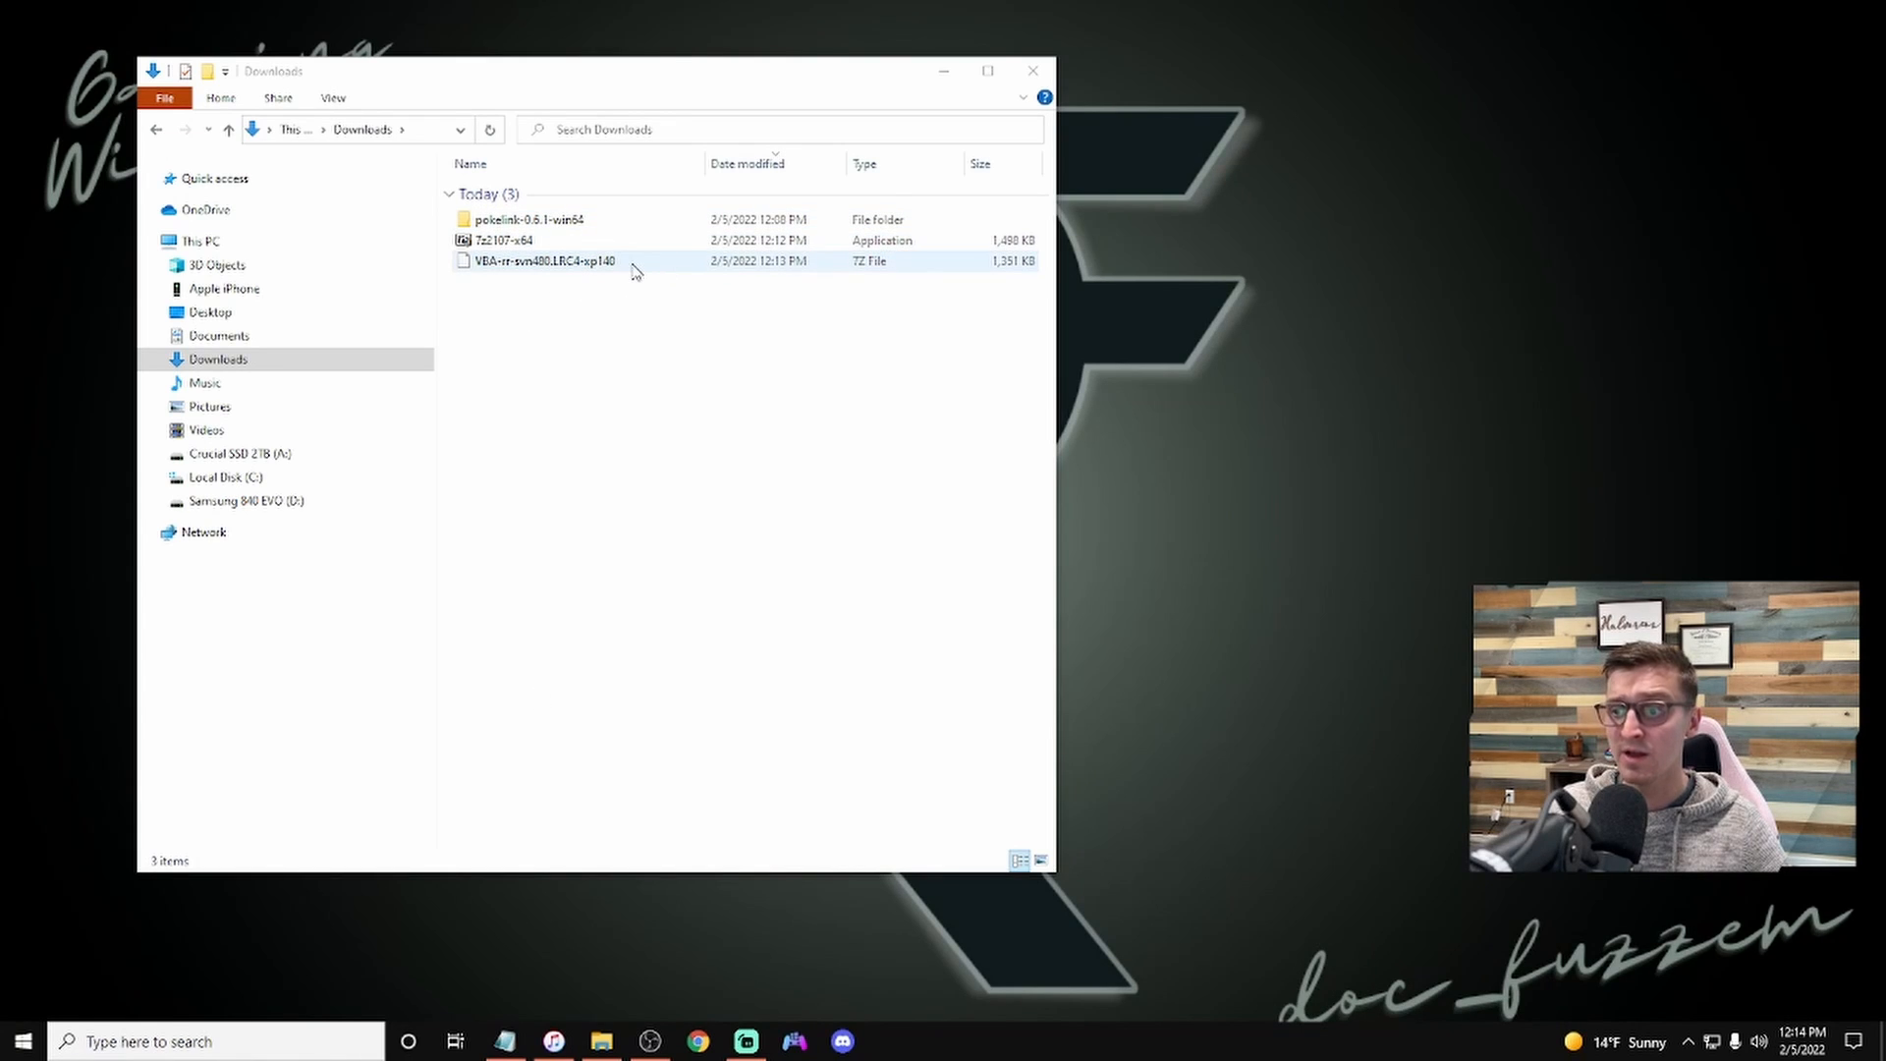
Step: Open the VBA-rr archive with 7-Zip and extract lua5.1.dll, lua51.dll and VBA-rr-svn480+LRC4.exe into Downloads
{"action": "right_click", "coordinate": [581, 267]}
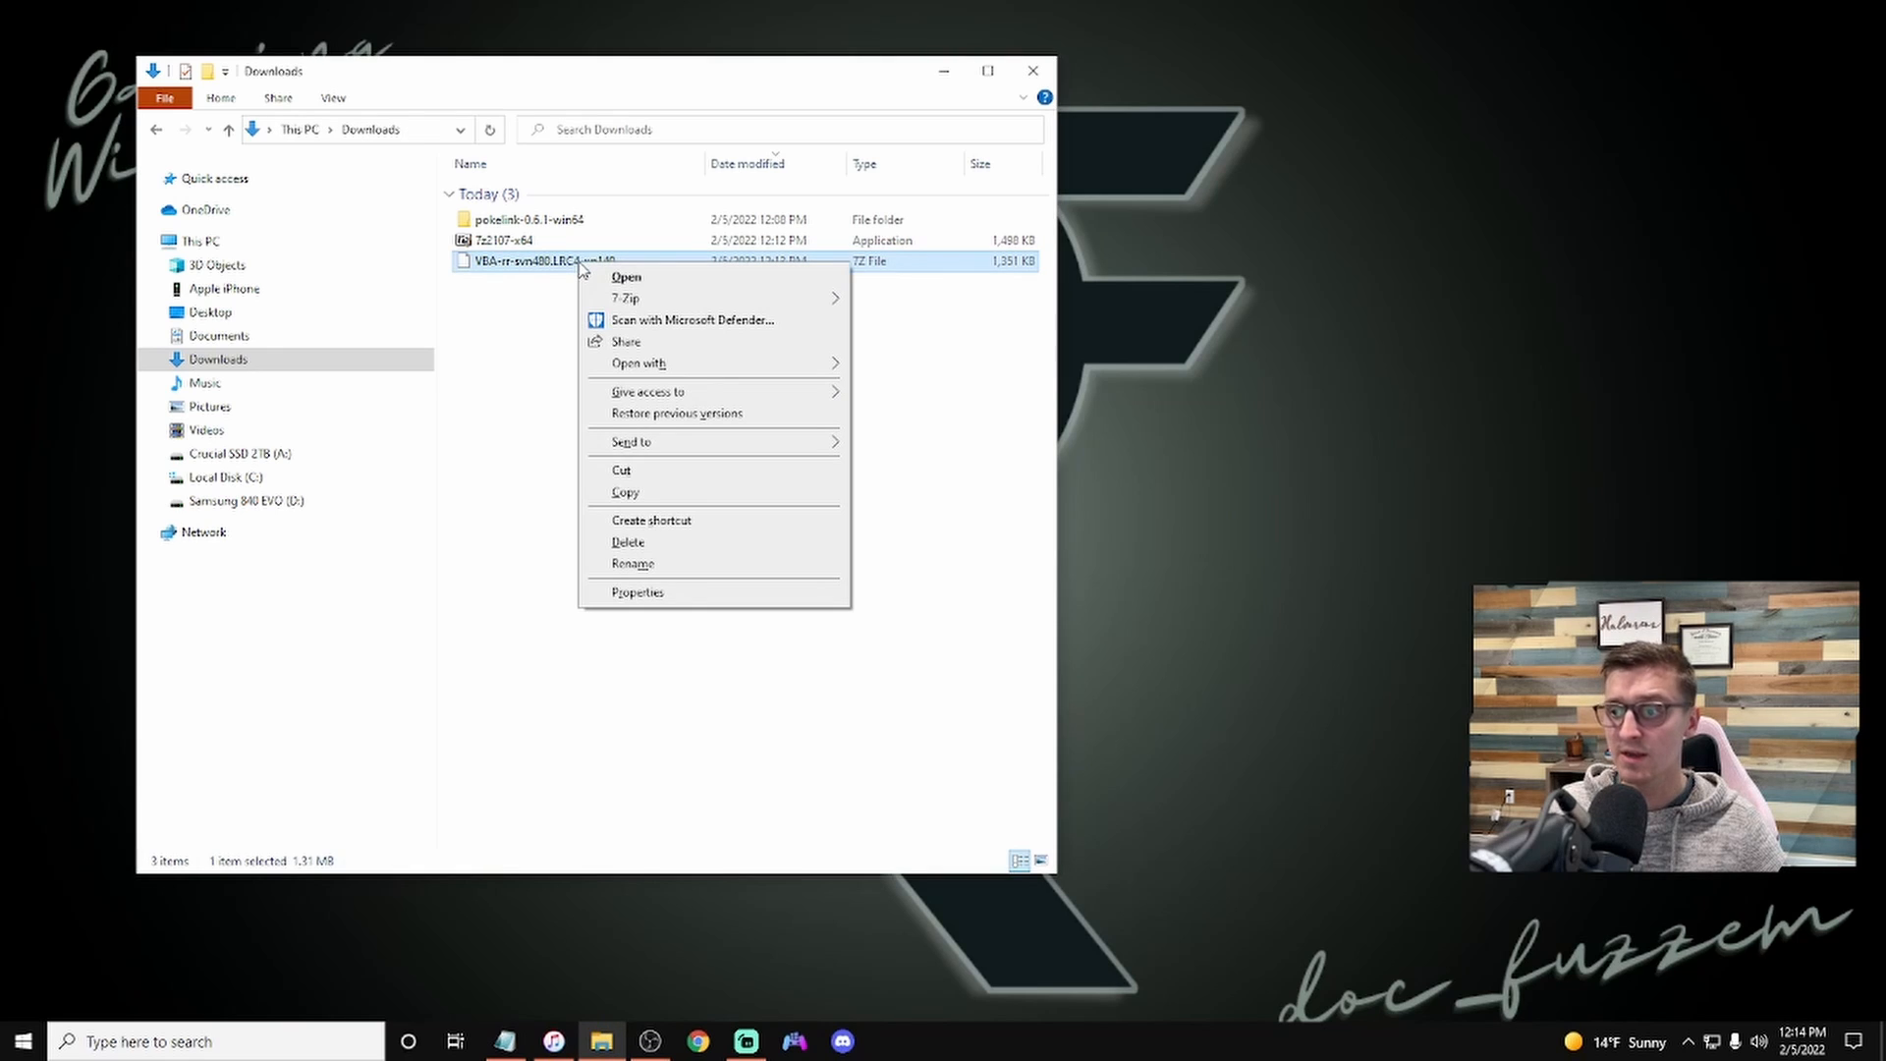
{"action": "mouse_move", "coordinate": [626, 307]}
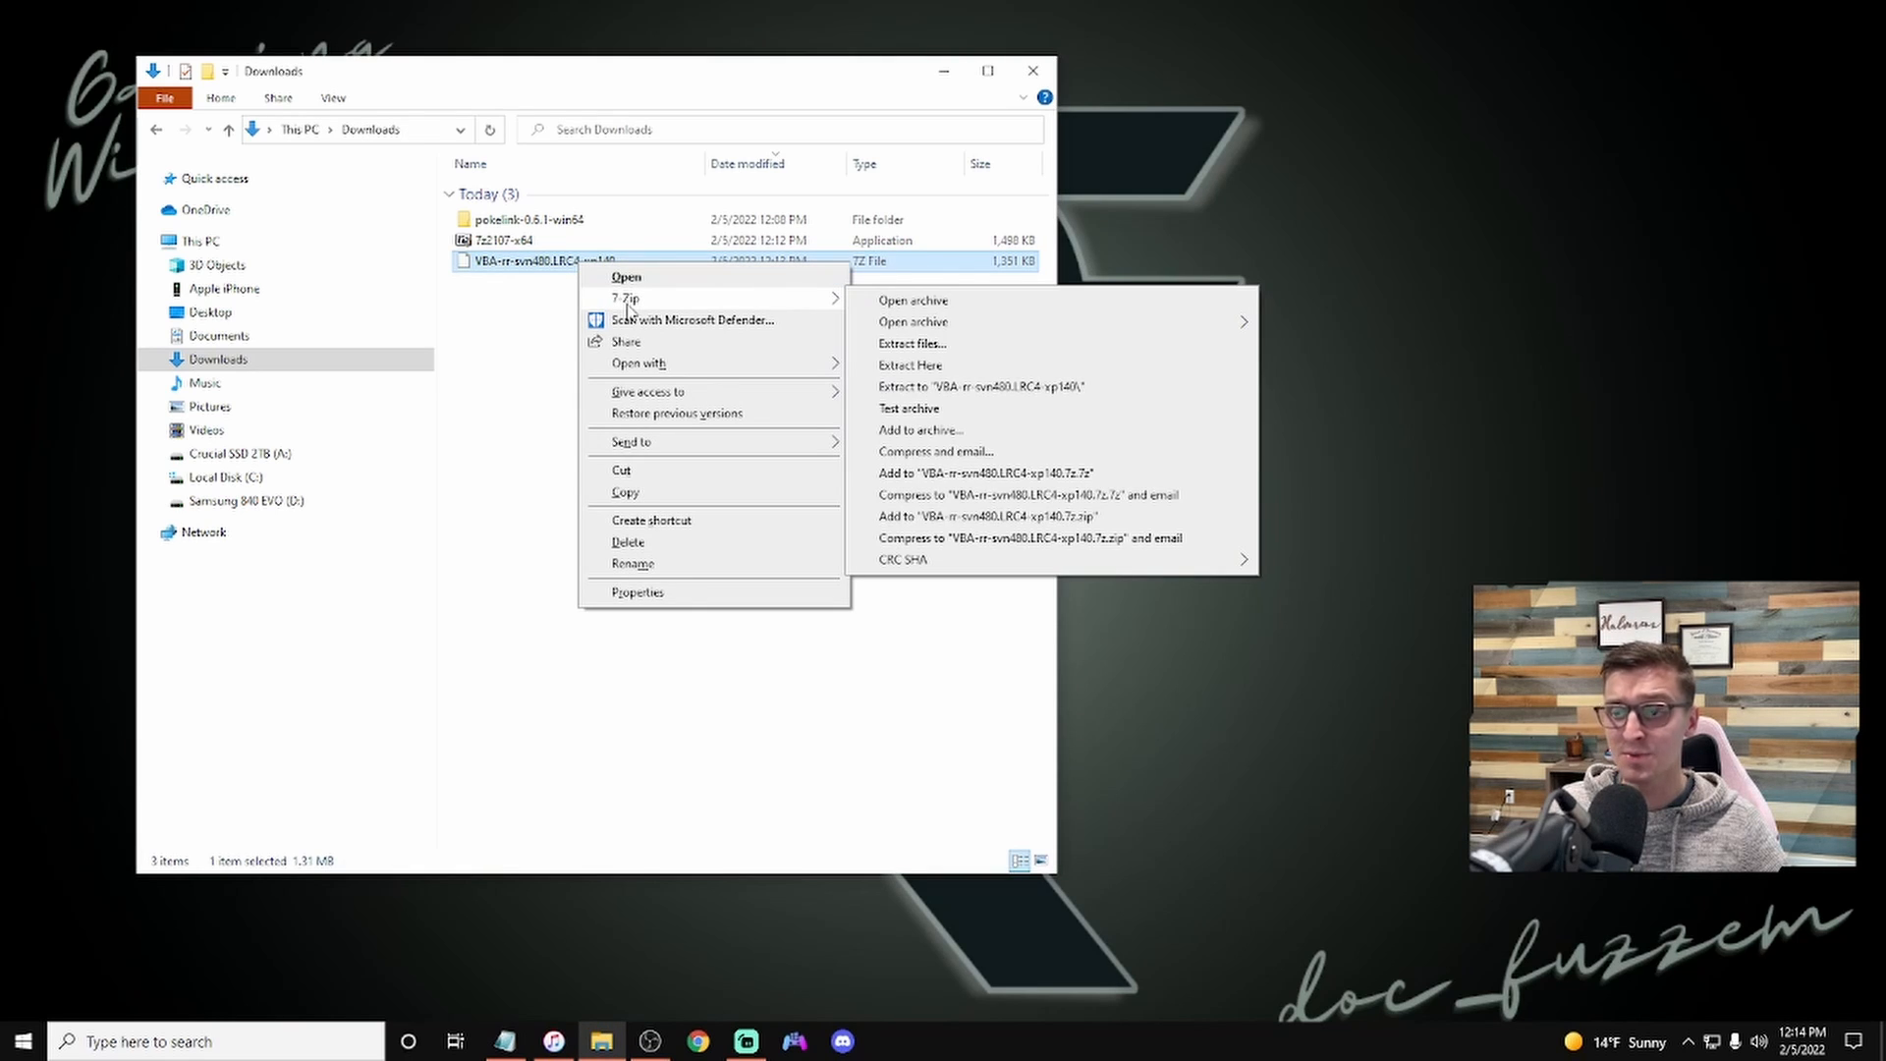
{"action": "left_click", "coordinate": [884, 304]}
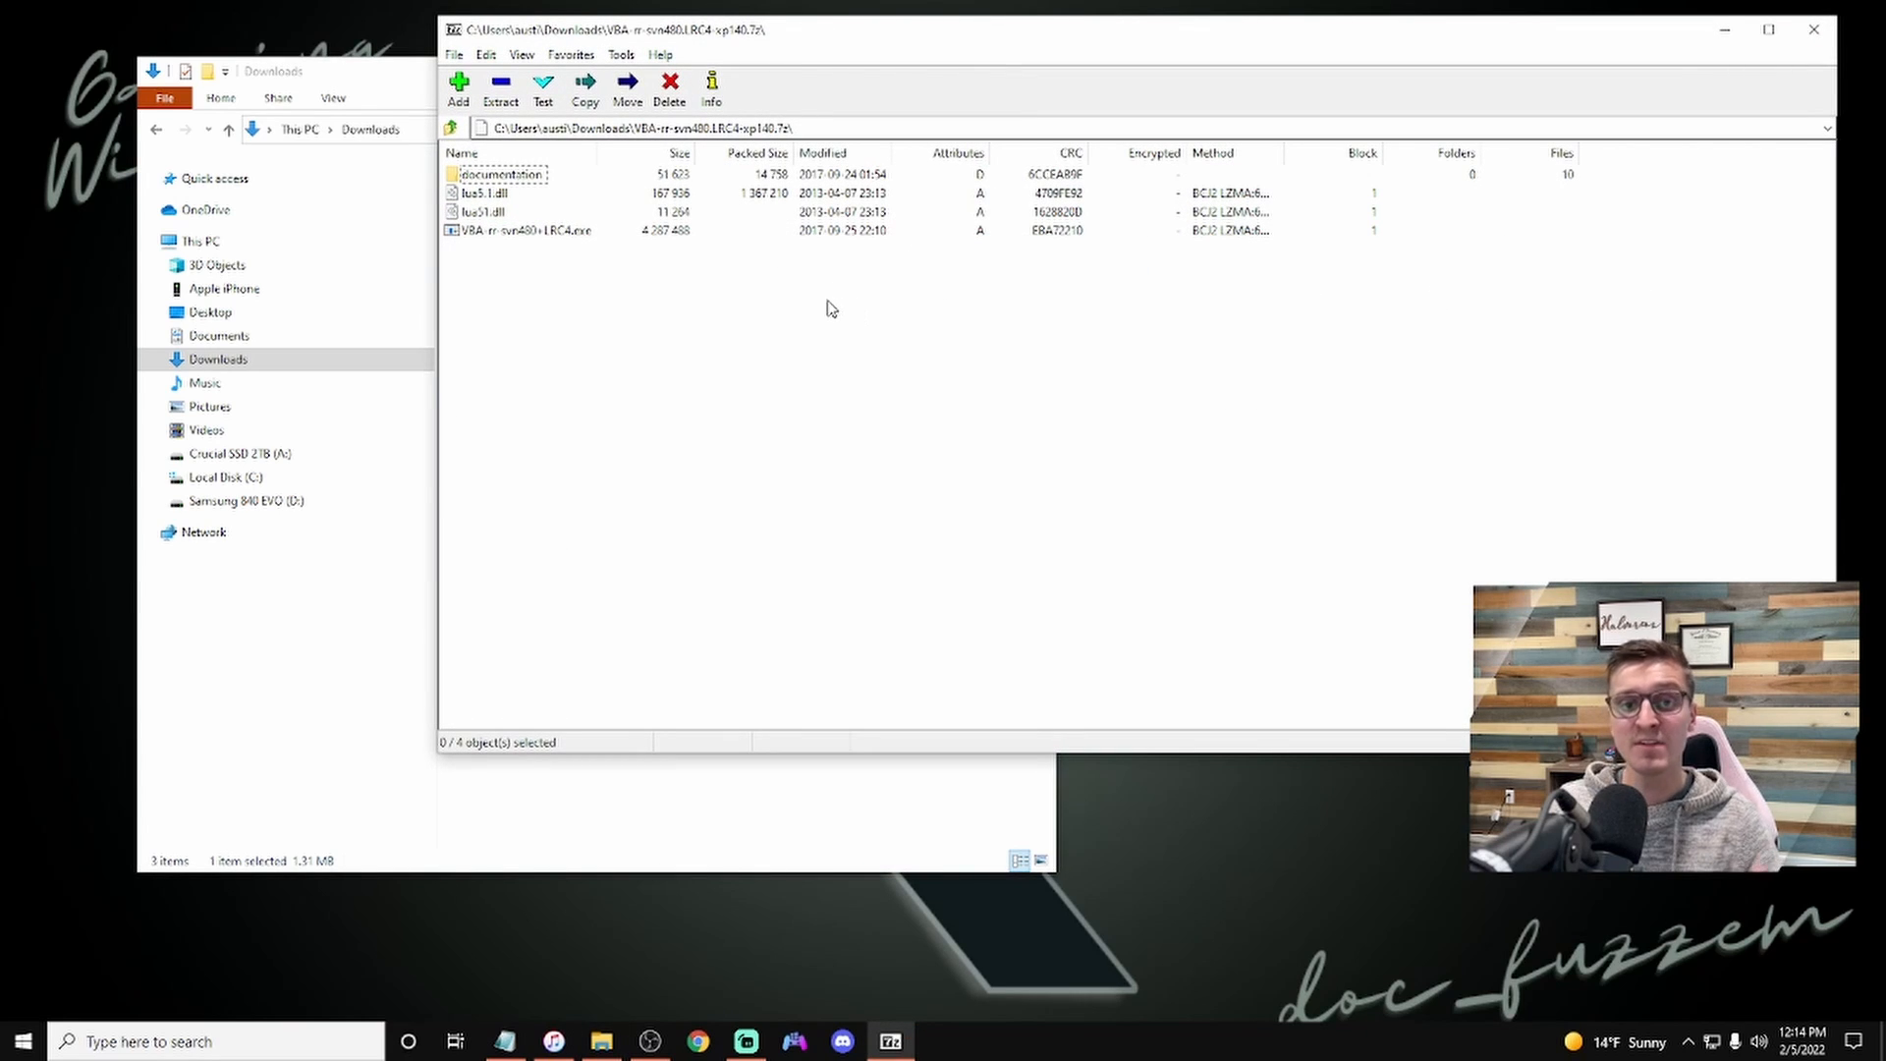
{"action": "left_click", "coordinate": [494, 194]}
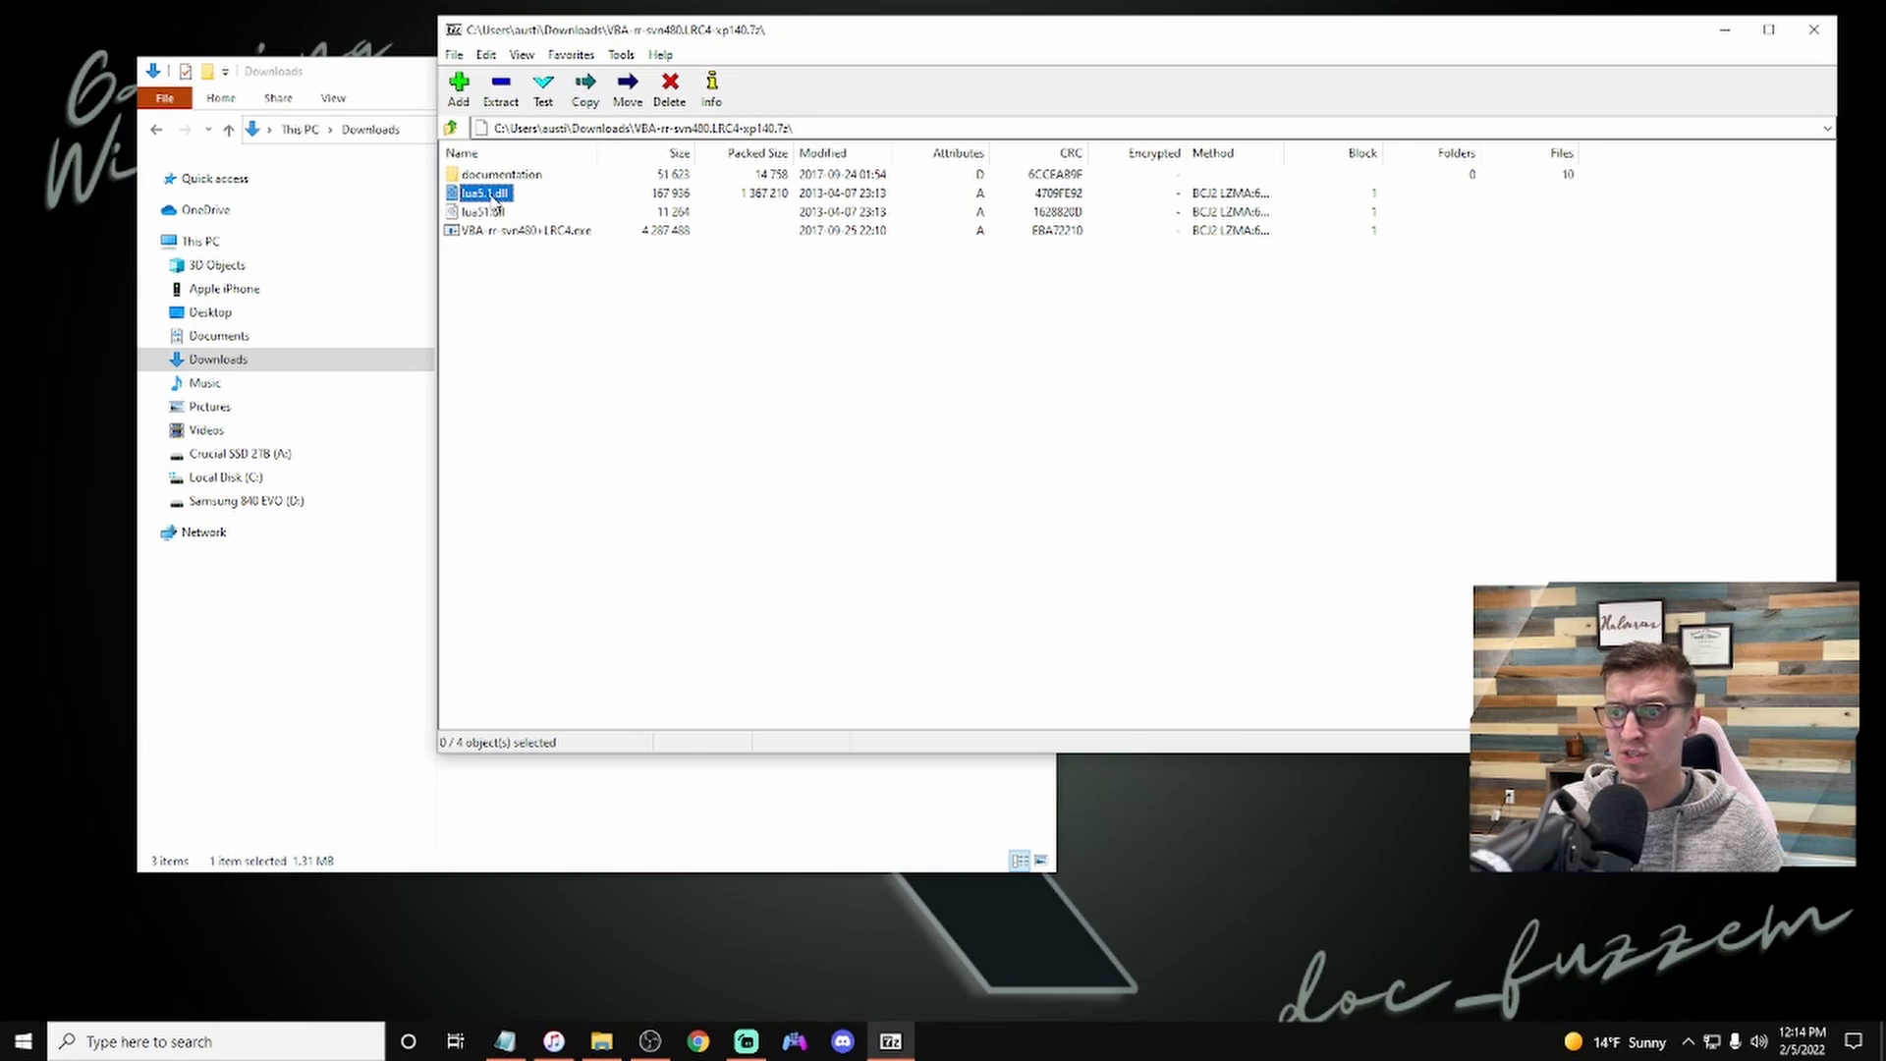
{"action": "left_click", "coordinate": [501, 214], "text": "shift"}
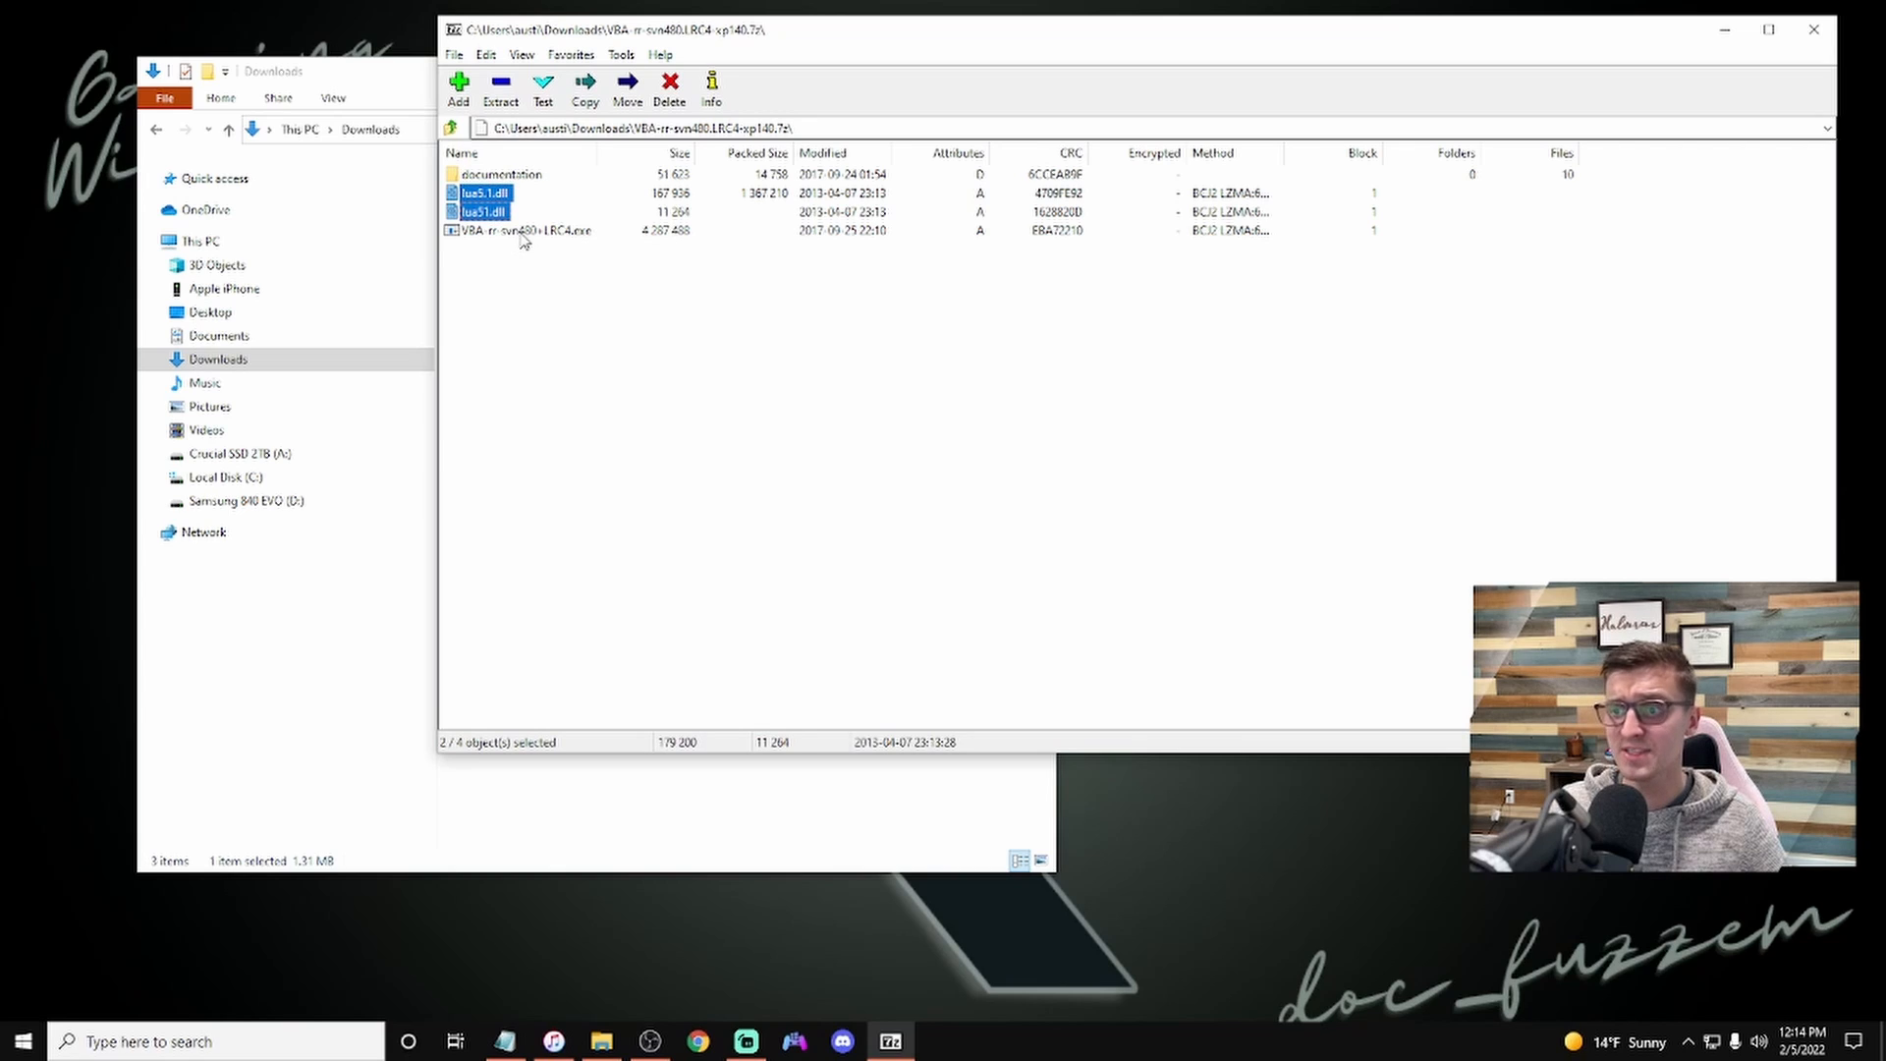
{"action": "left_click", "coordinate": [524, 234], "text": "shift"}
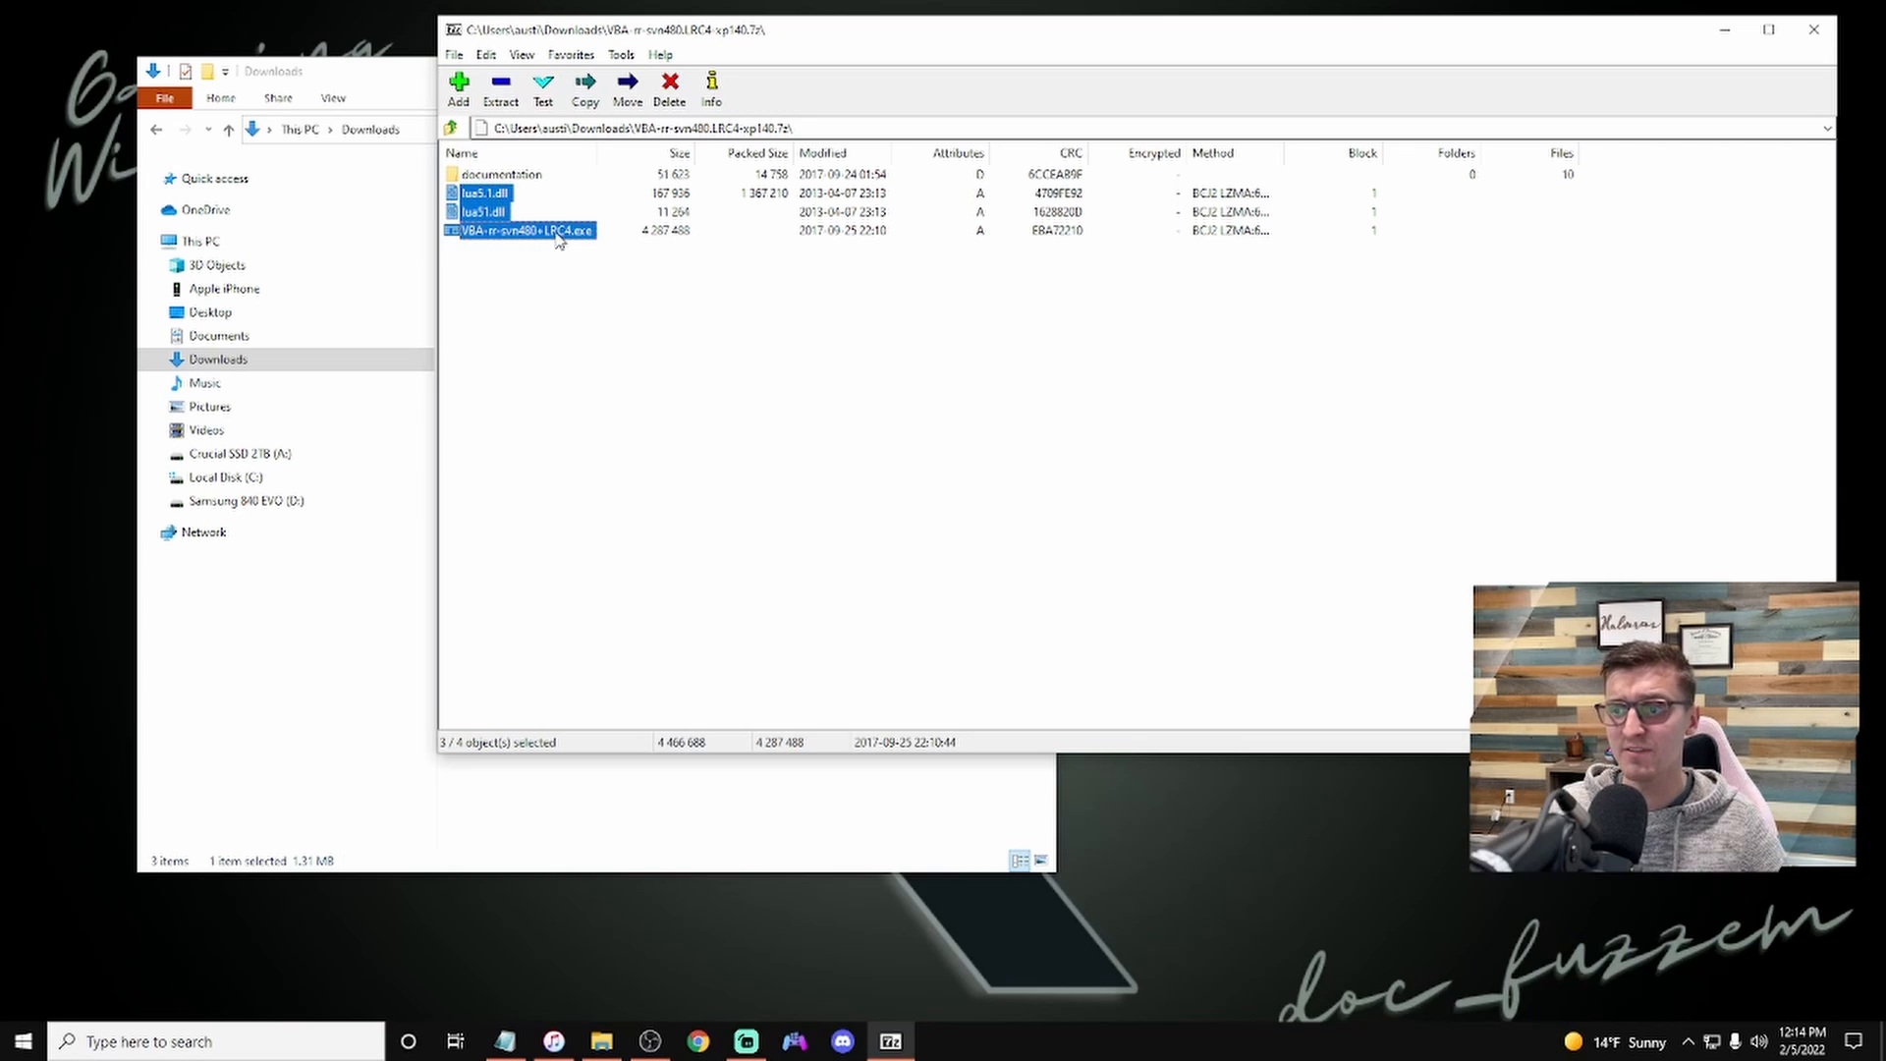
{"action": "left_click", "coordinate": [503, 88]}
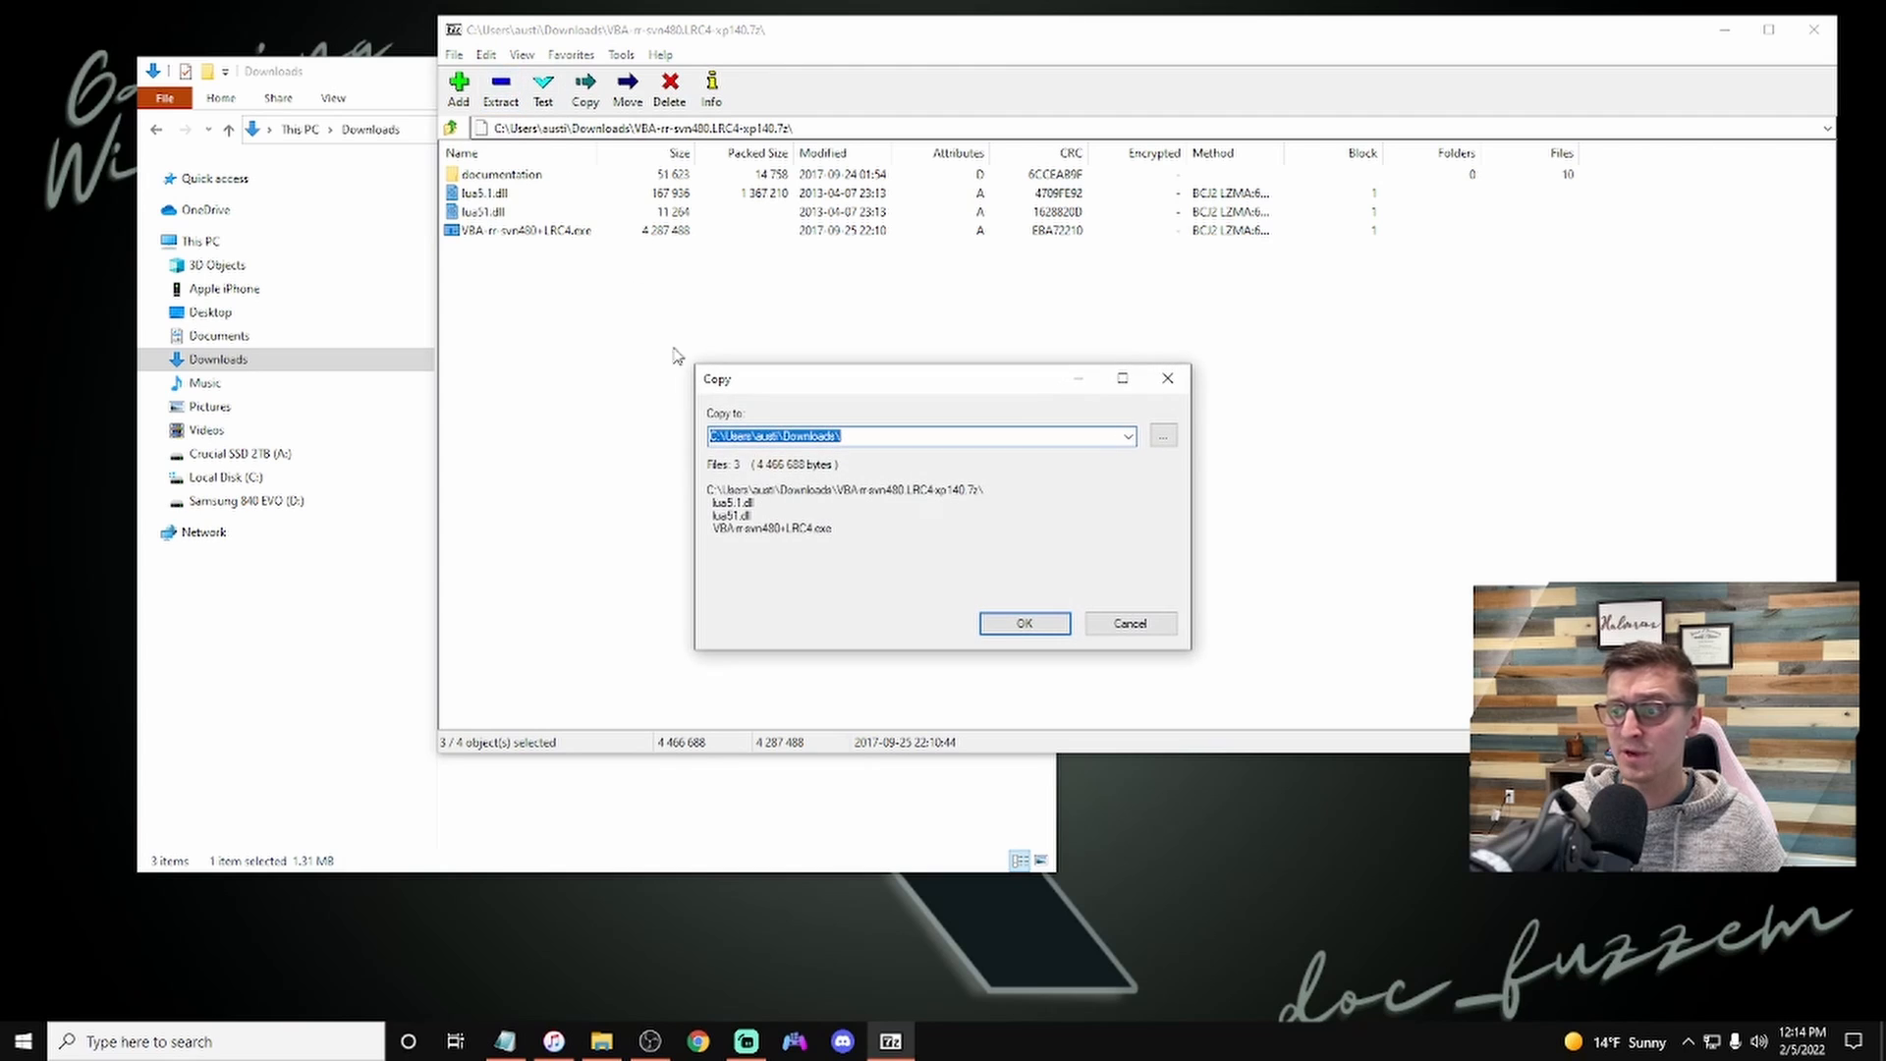
{"action": "left_click", "coordinate": [1031, 626]}
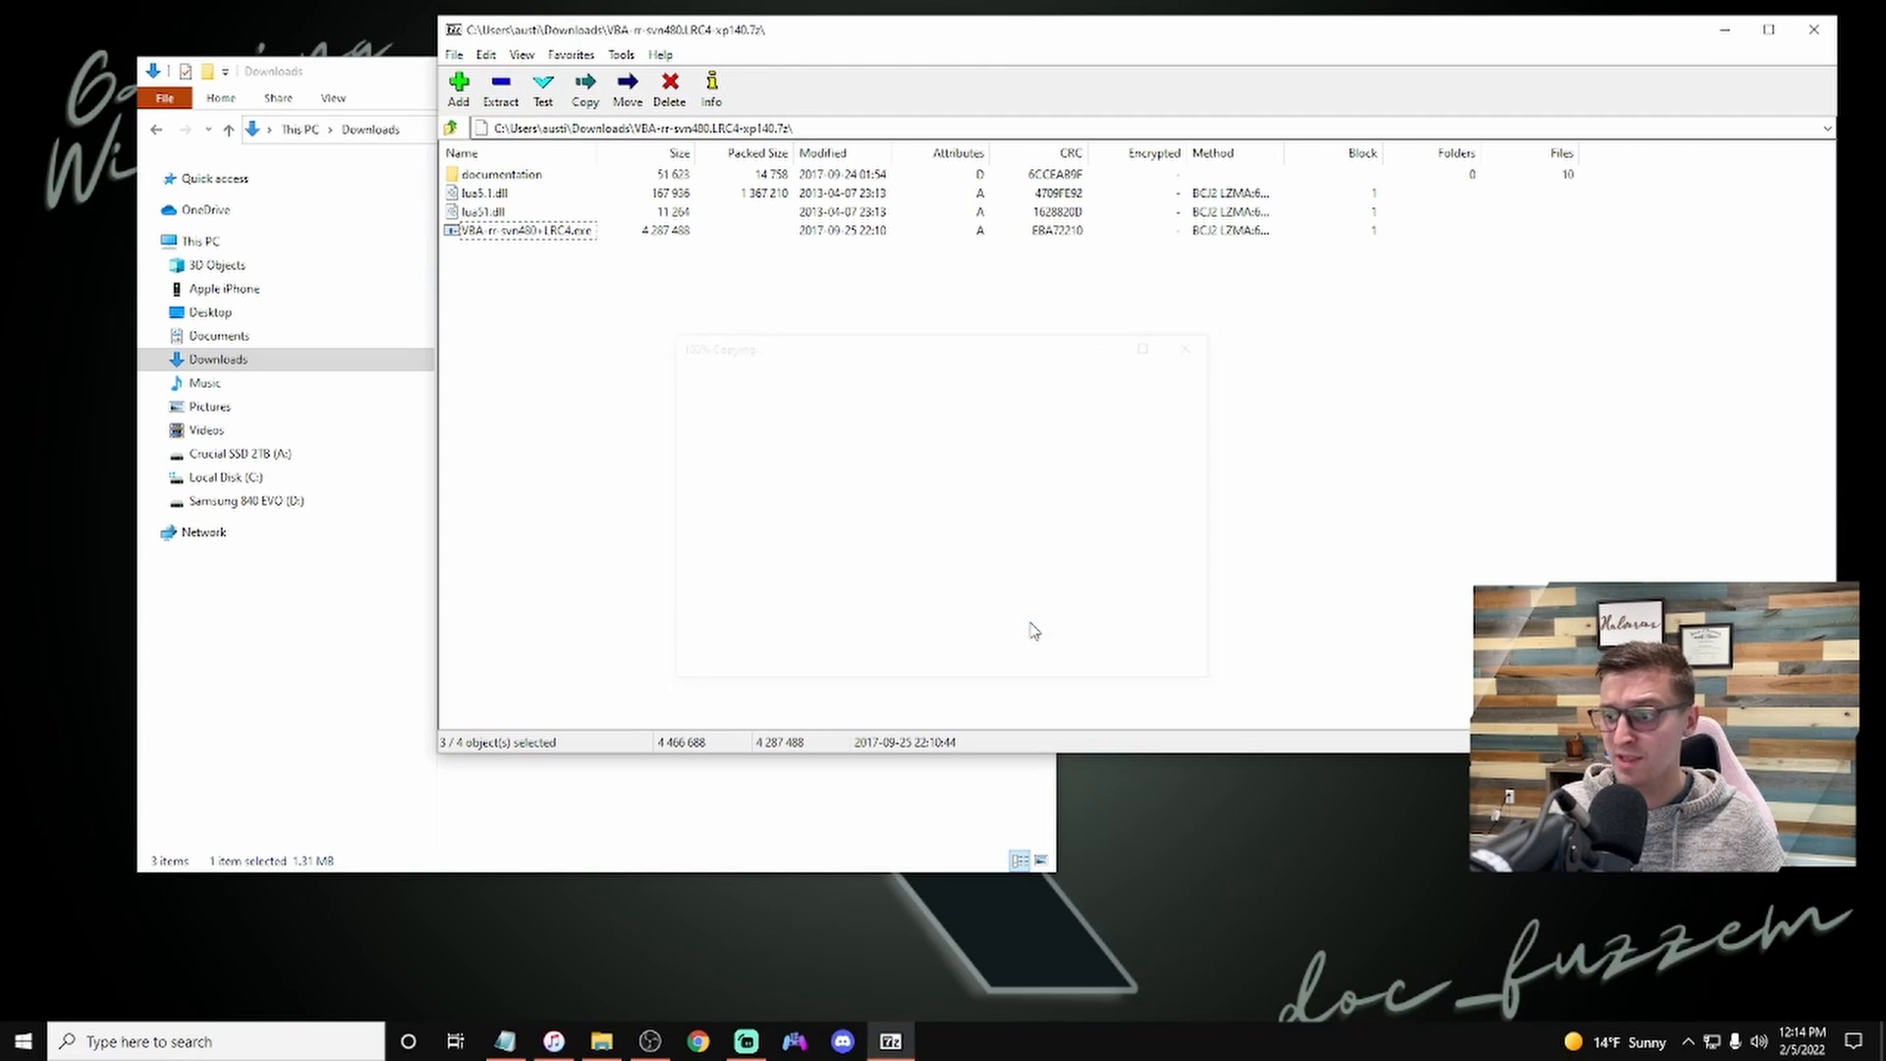
{"action": "left_click", "coordinate": [1811, 34]}
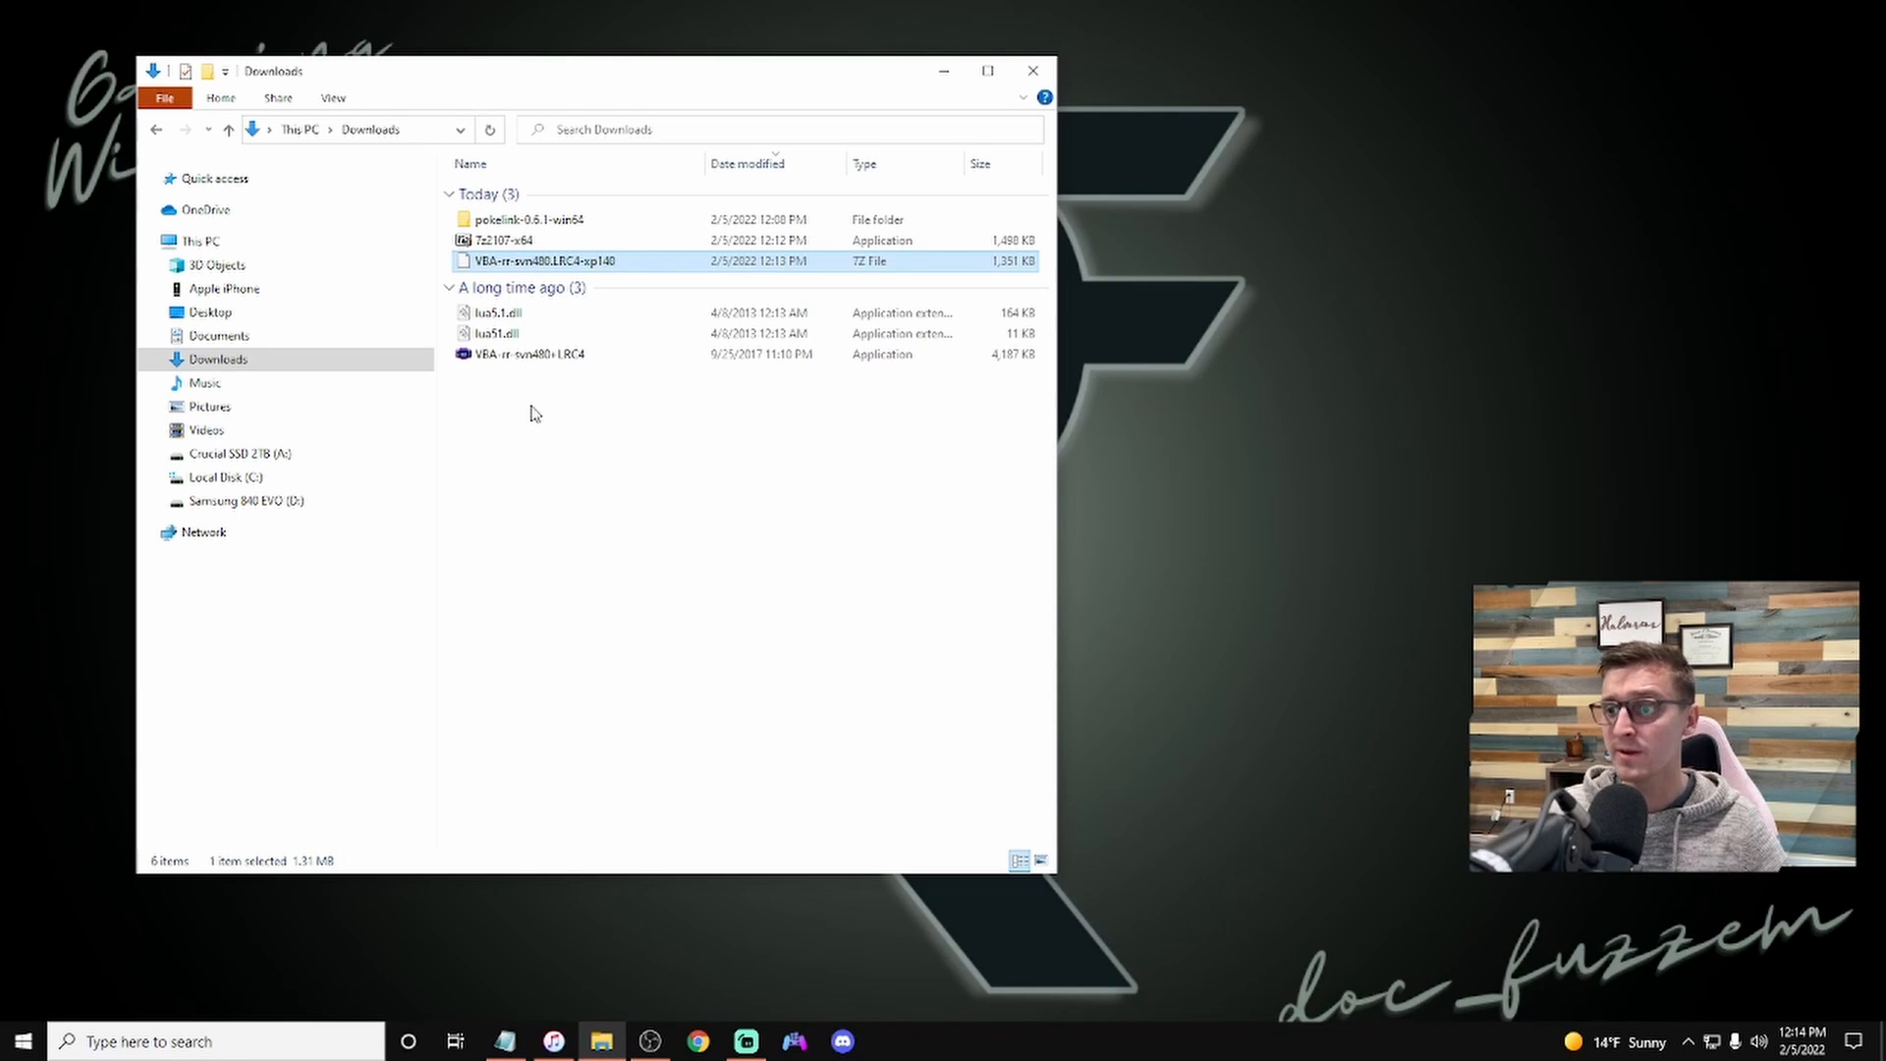
Step: Delete the VBA-rr-svn480.LRC4-xp140.7z archive from Downloads
{"action": "left_click", "coordinate": [621, 462]}
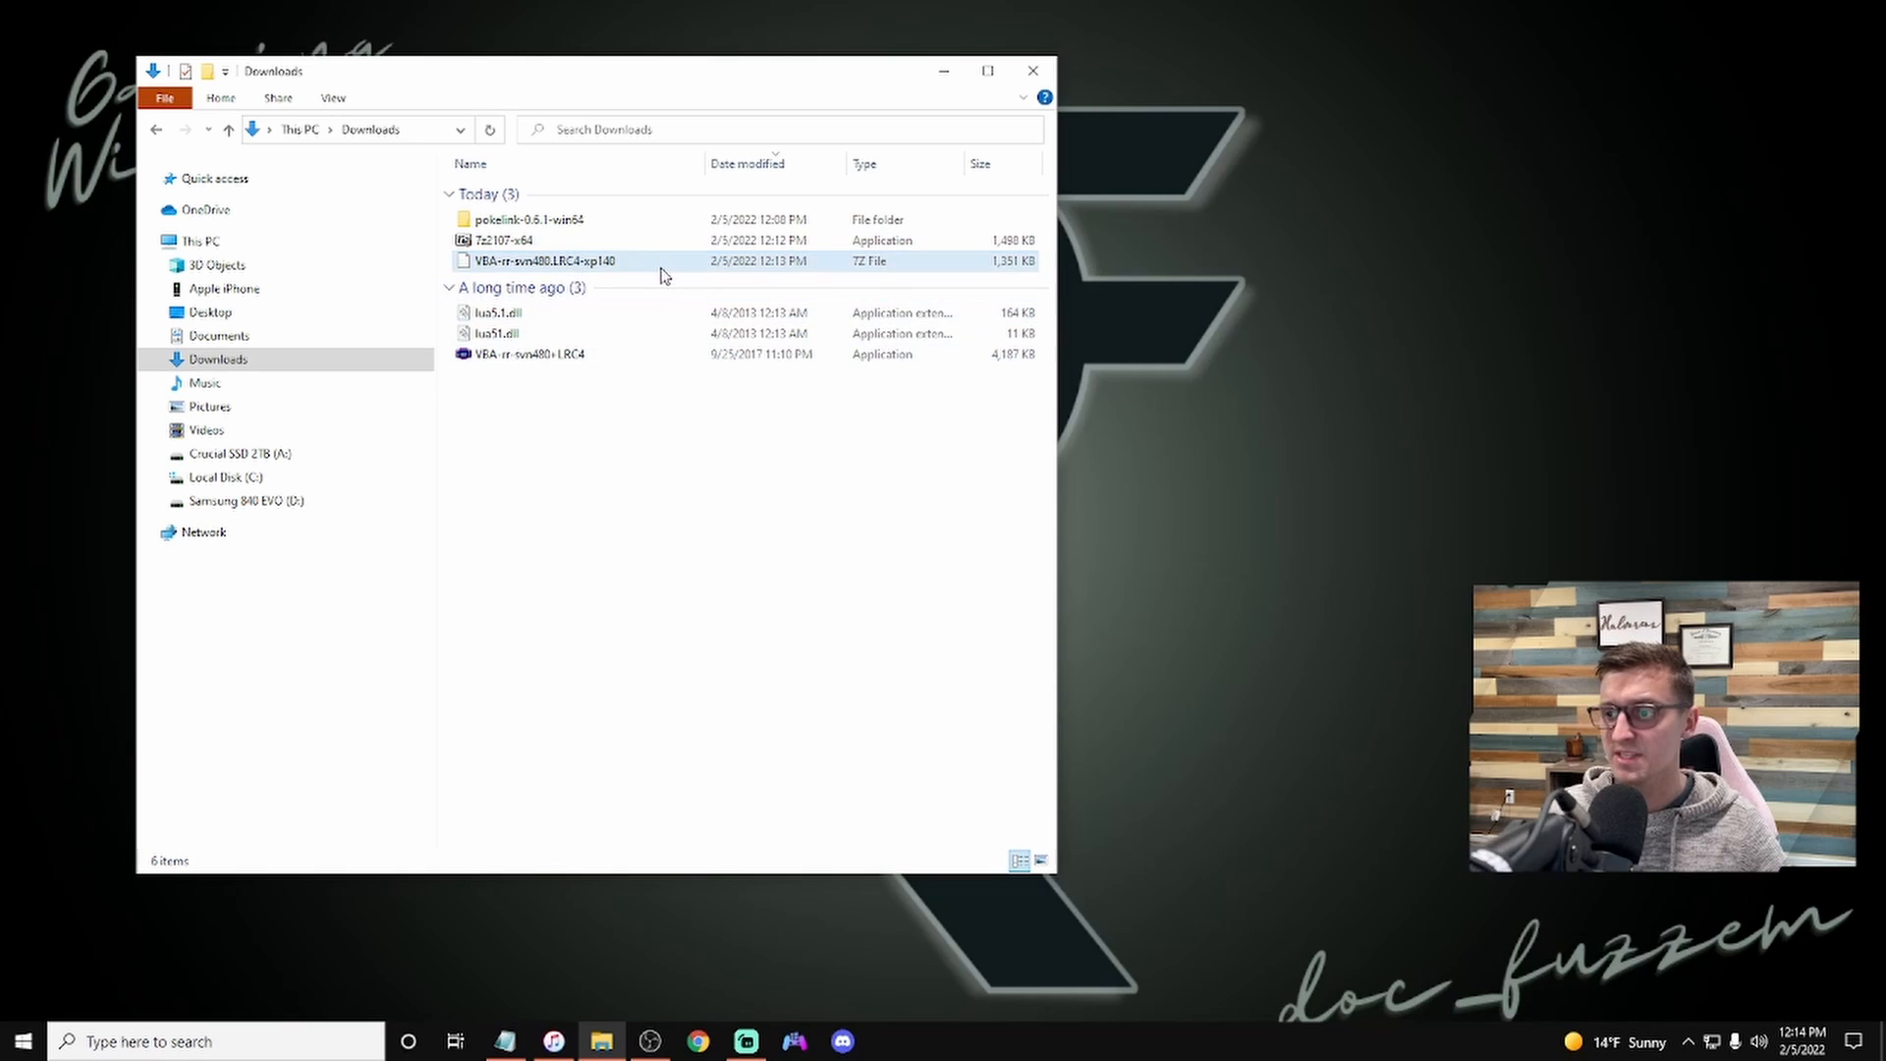
{"action": "left_click", "coordinate": [664, 275]}
{"action": "key", "text": "Delete"}
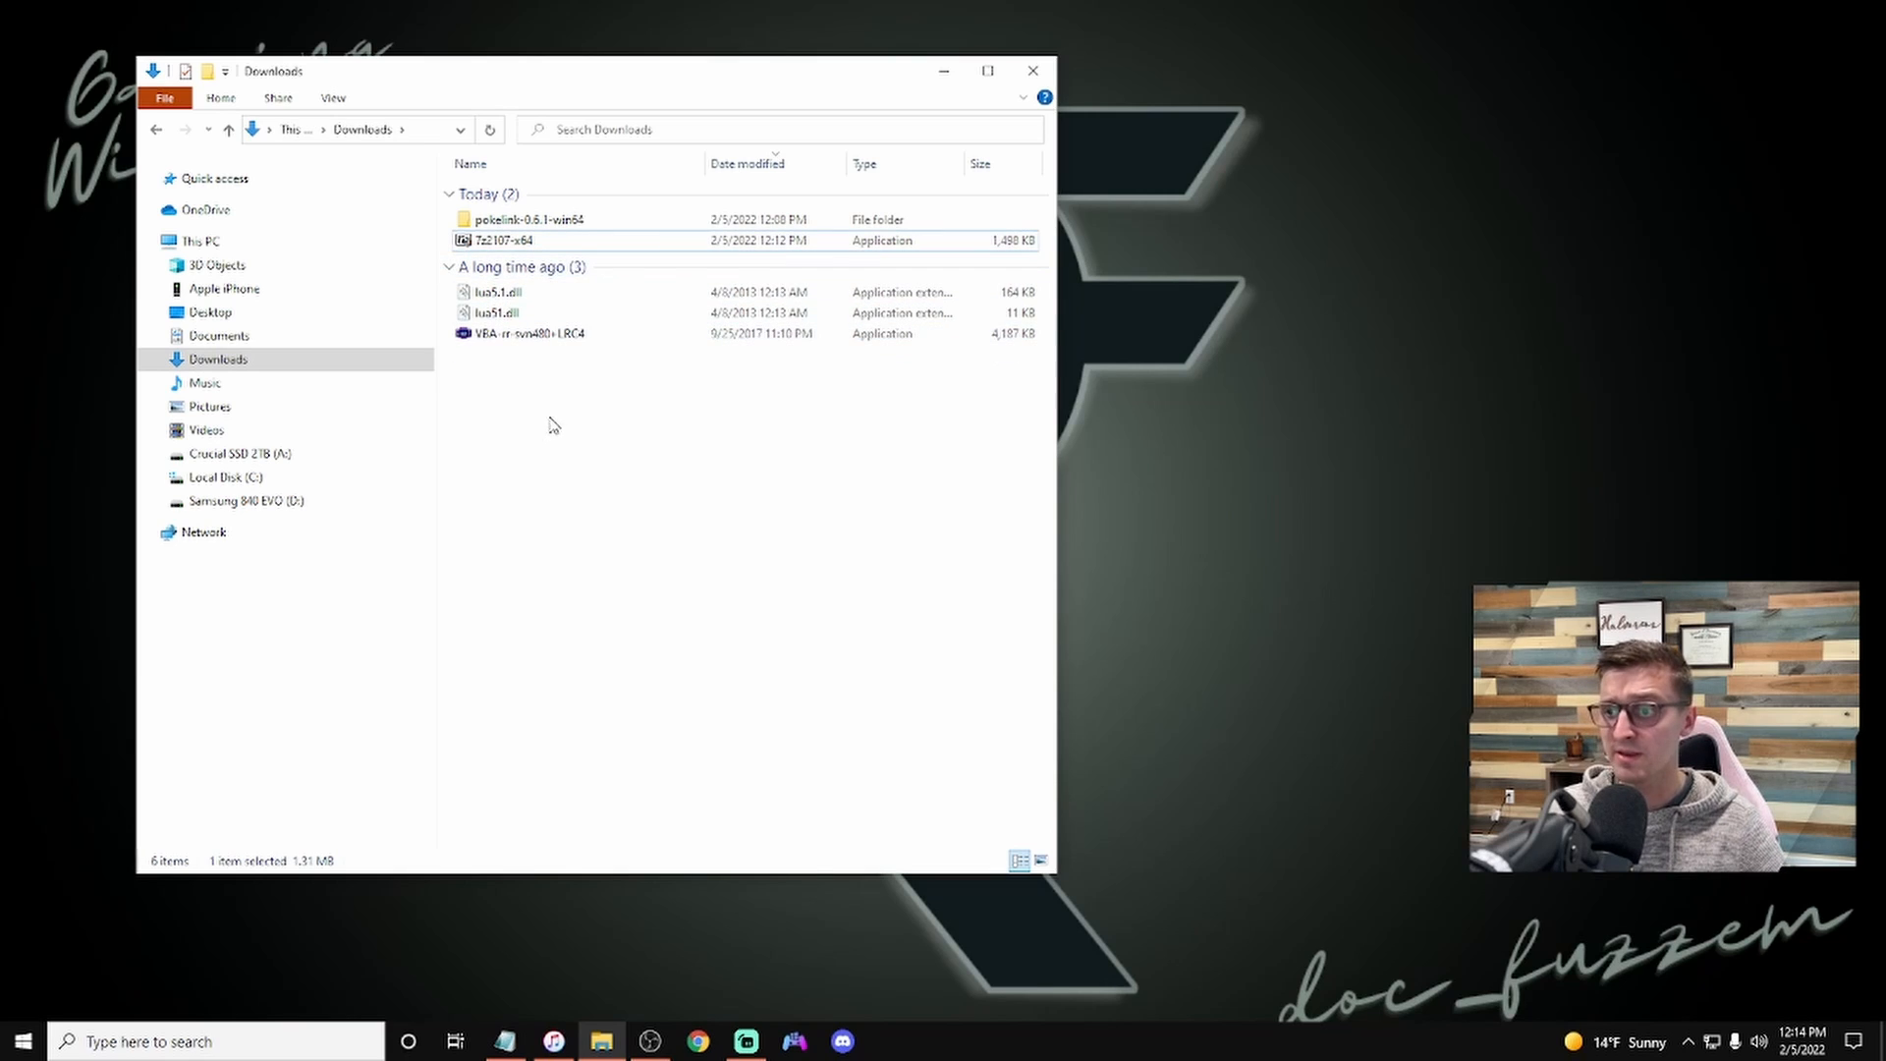
Step: Rename the VBA-rr-svn480+LRC4 executable in Downloads to VBA-RR
{"action": "left_click", "coordinate": [527, 337]}
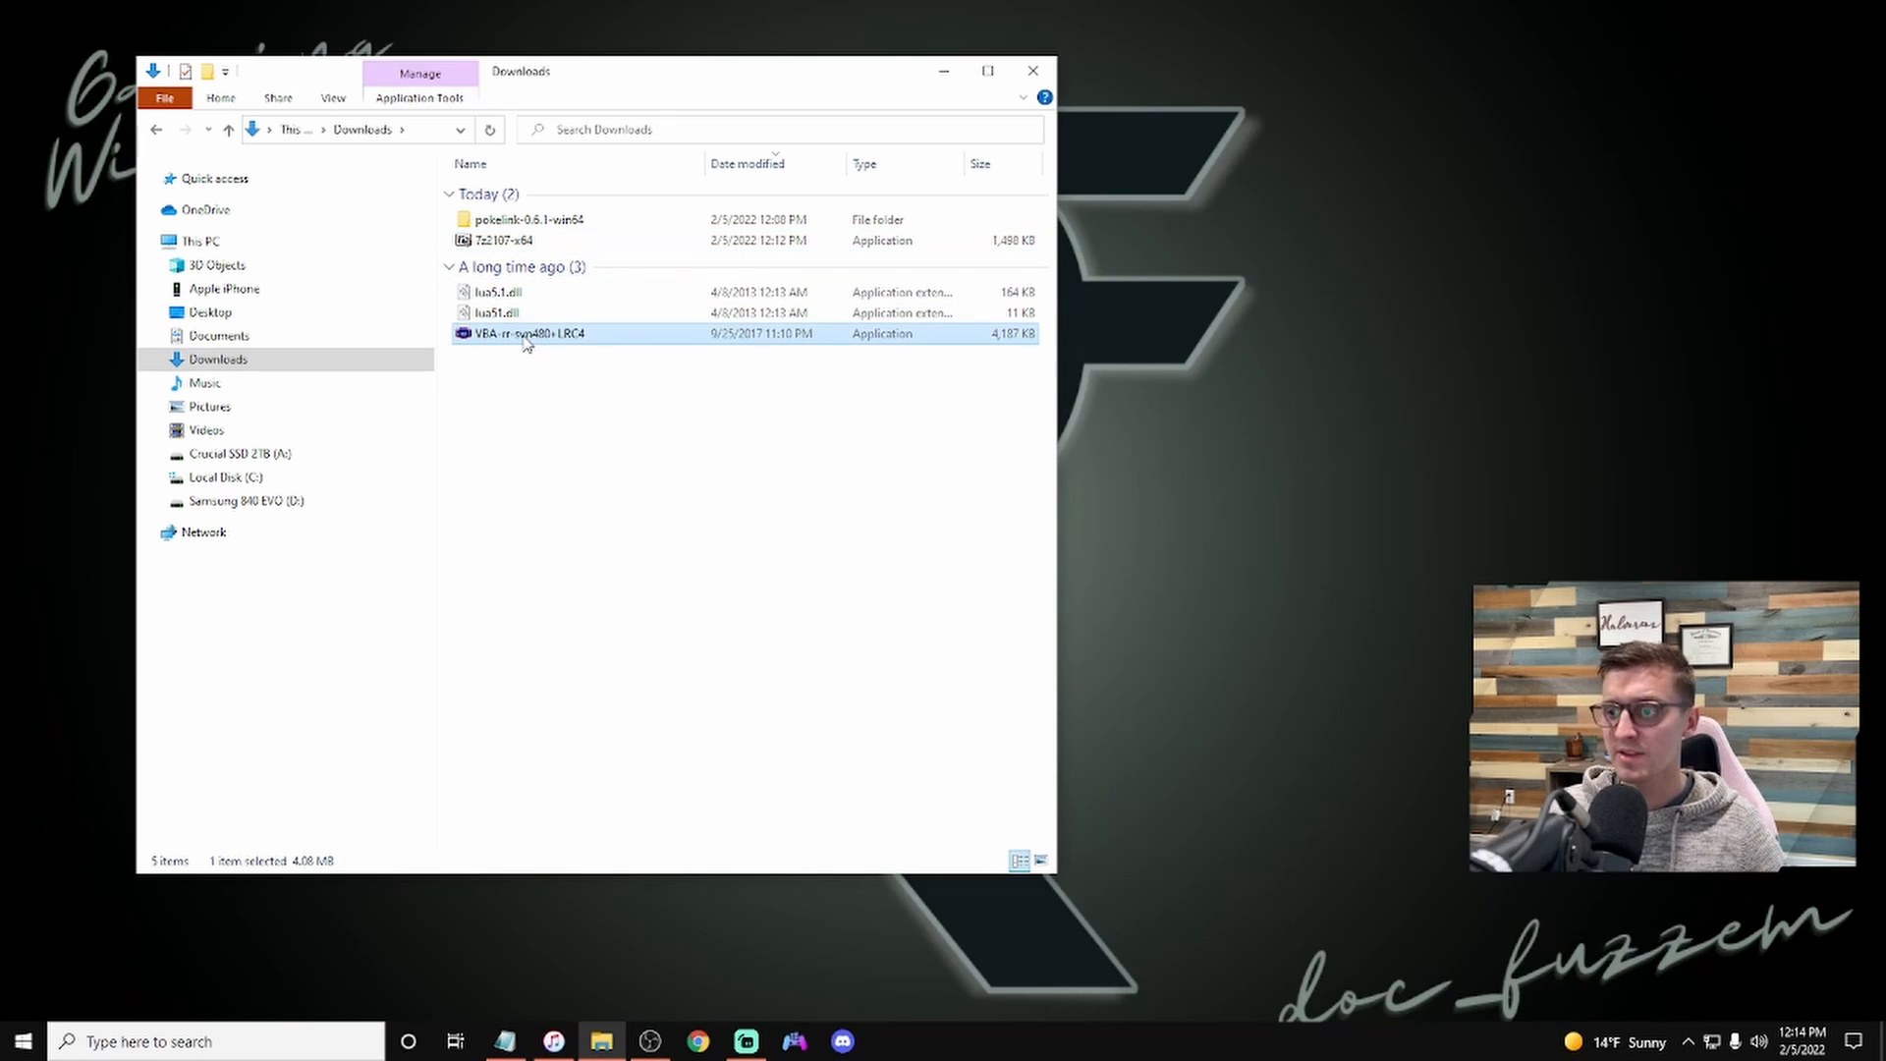
{"action": "right_click", "coordinate": [526, 341]}
{"action": "left_click", "coordinate": [608, 710]}
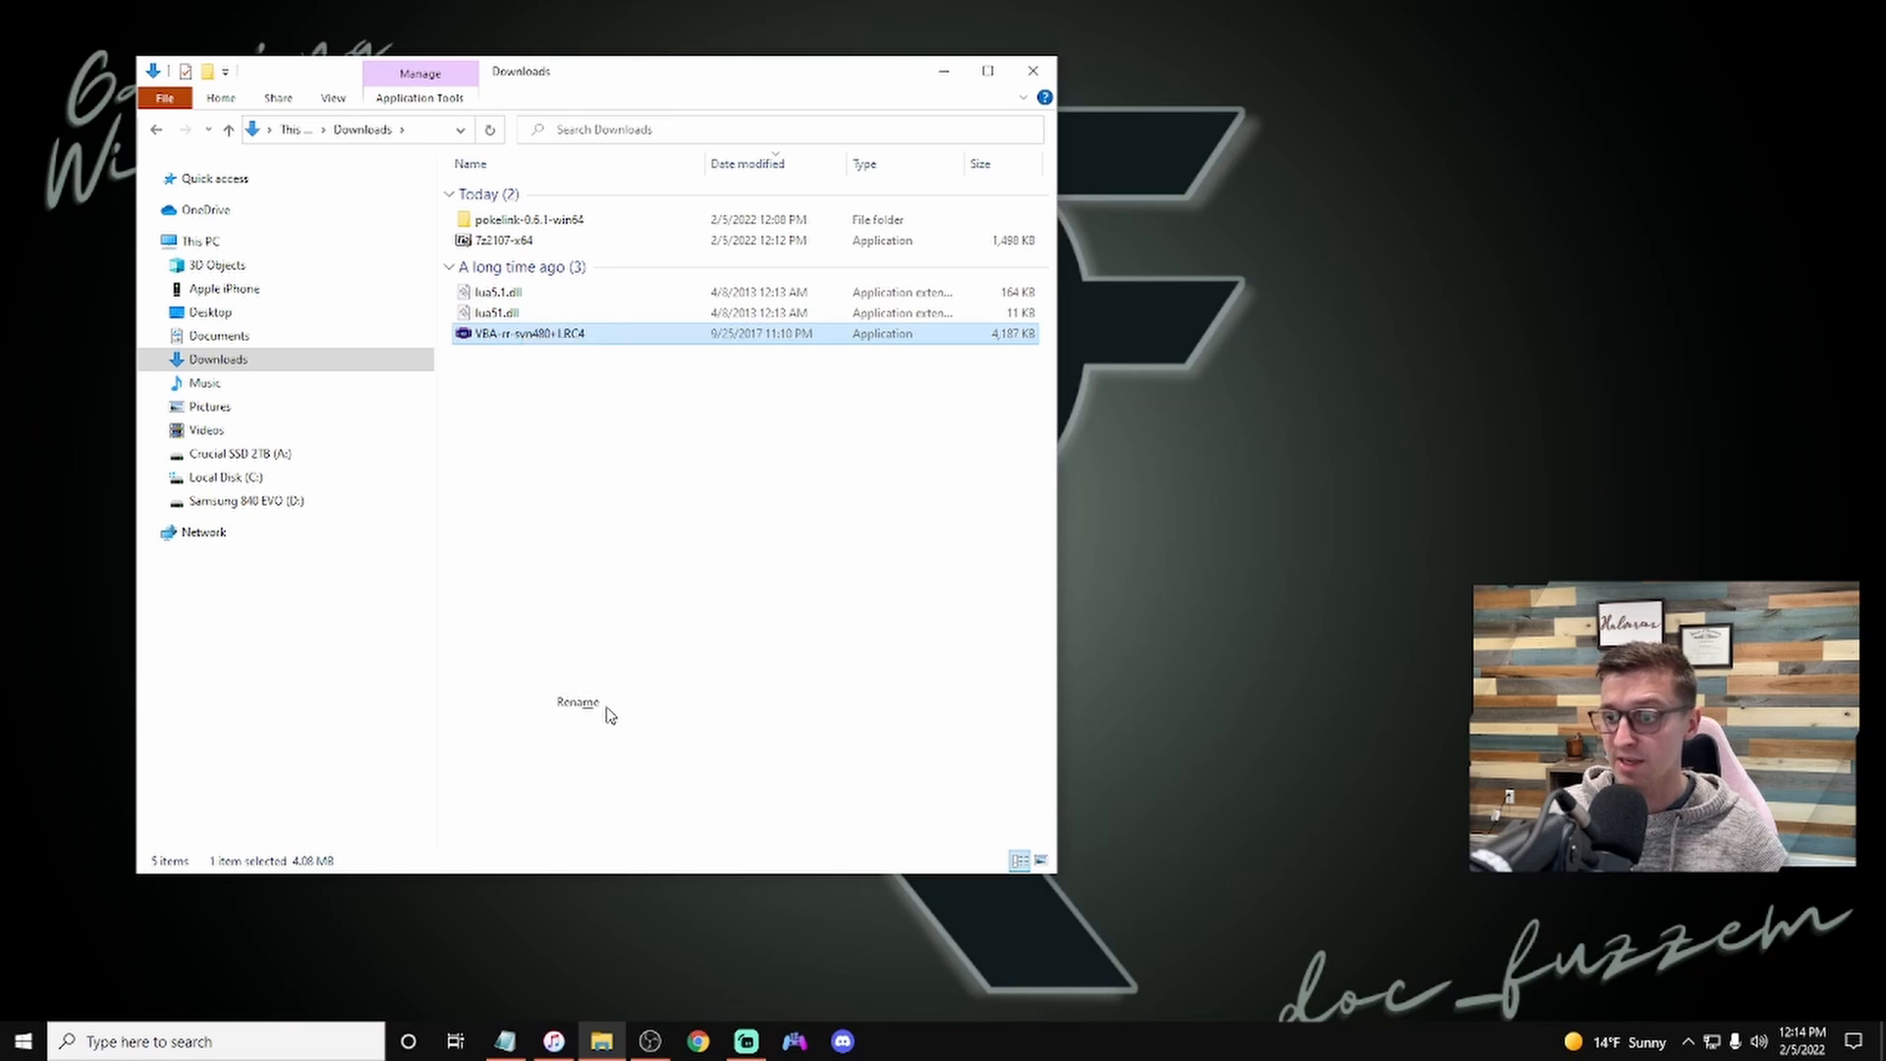
{"action": "type", "text": "VBA"}
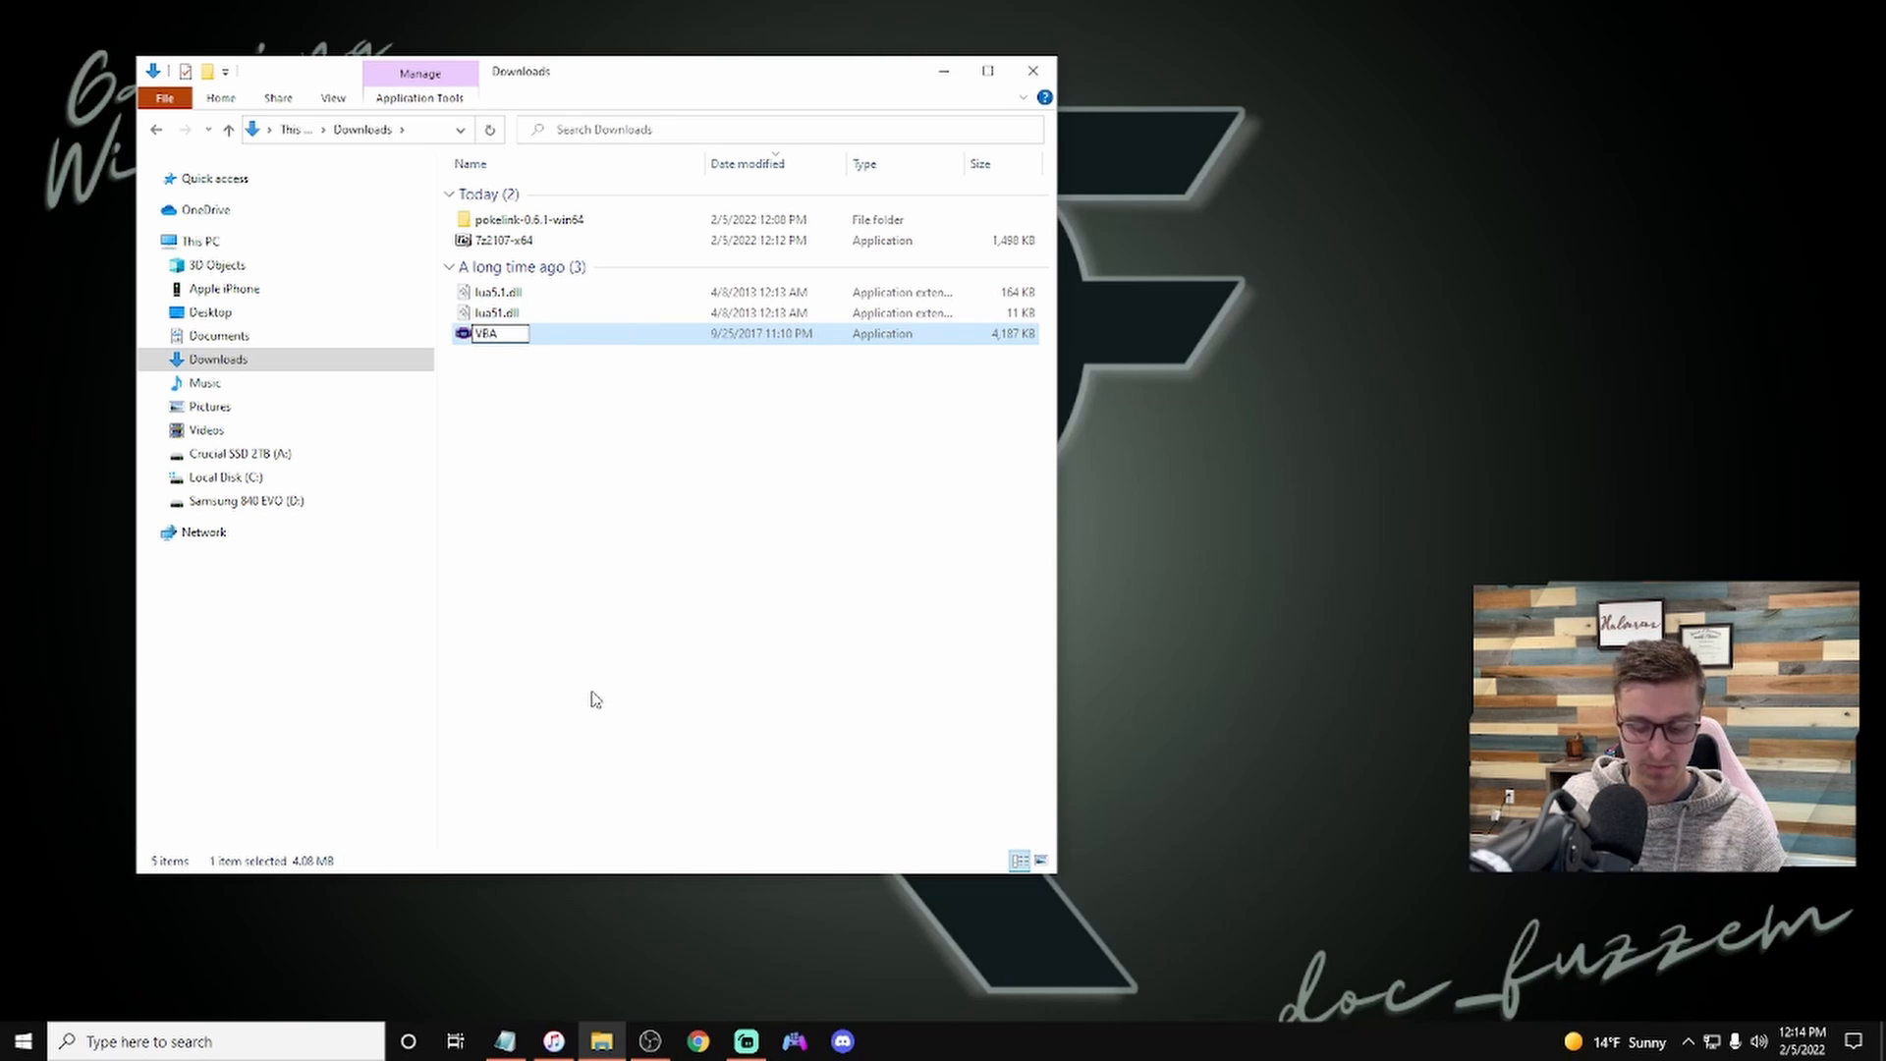
{"action": "type", "text": "-RR"}
{"action": "key", "text": "Return"}
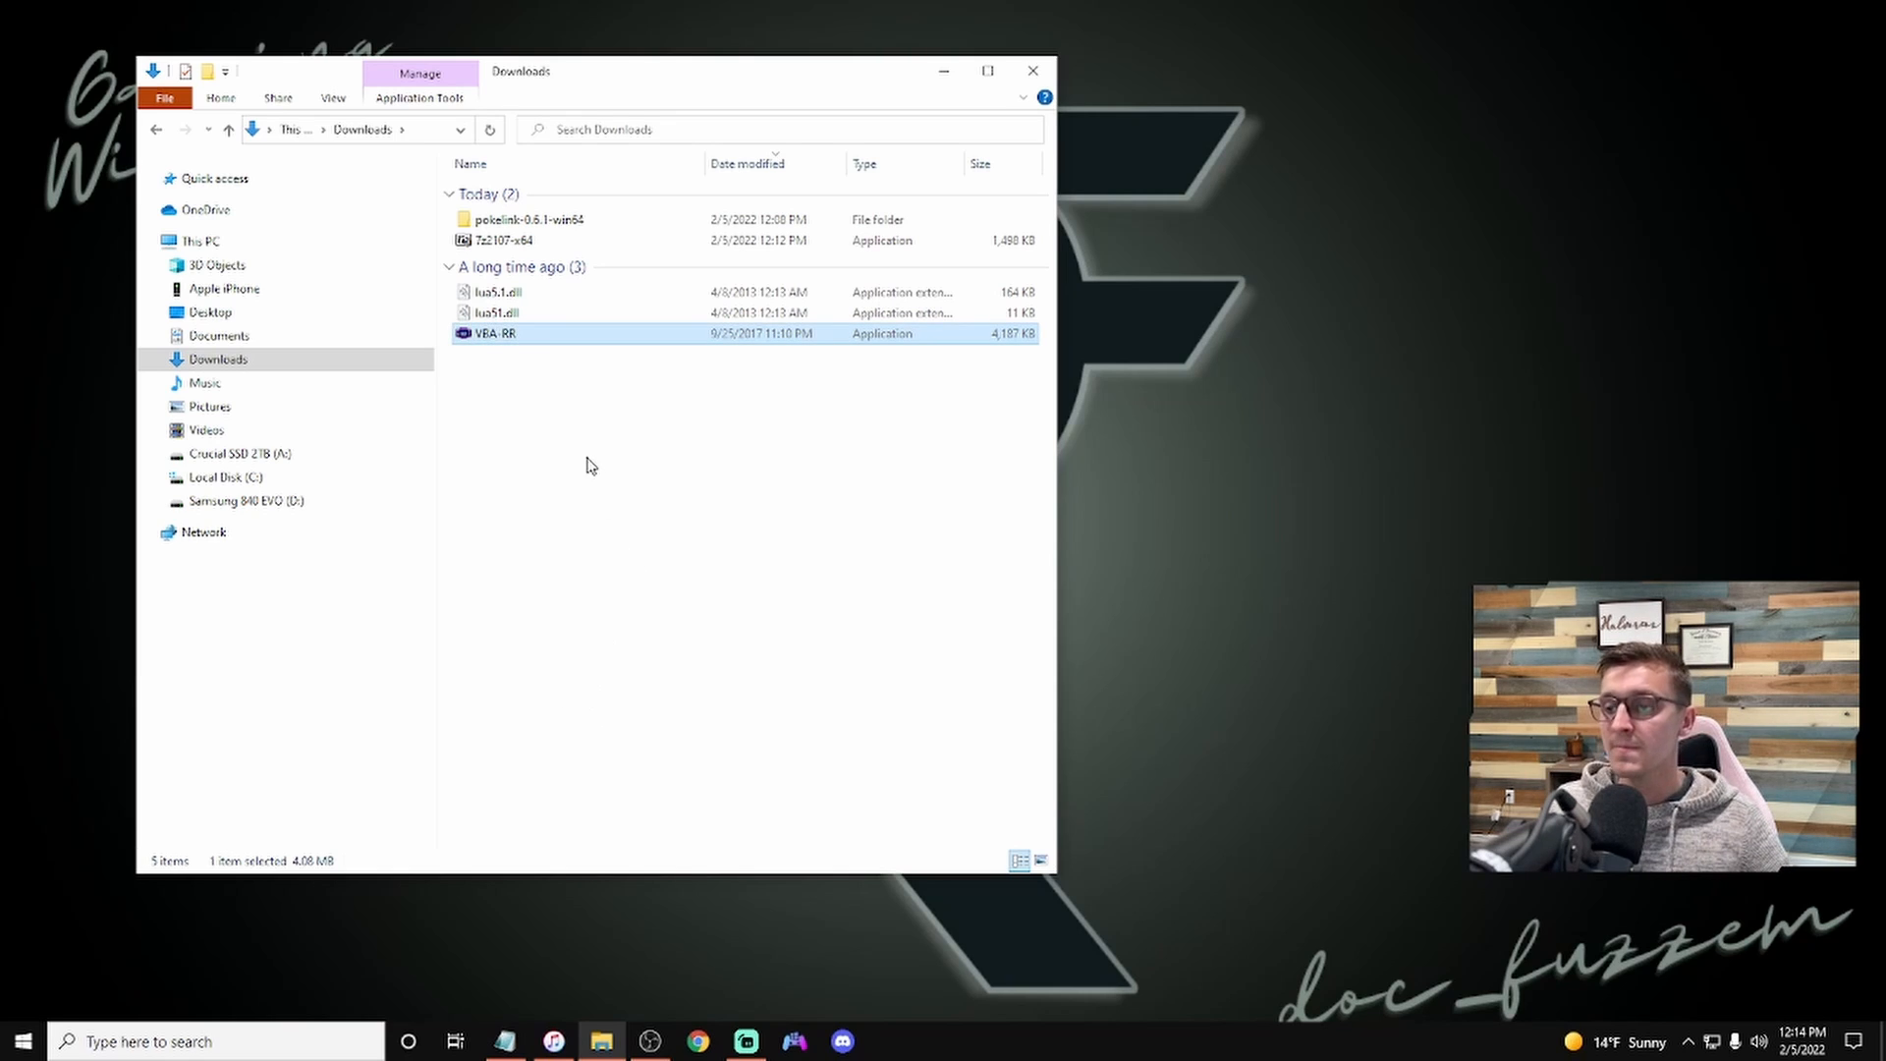
Step: Create a new folder in Downloads named Visual Boy Advance
{"action": "right_click", "coordinate": [553, 461]}
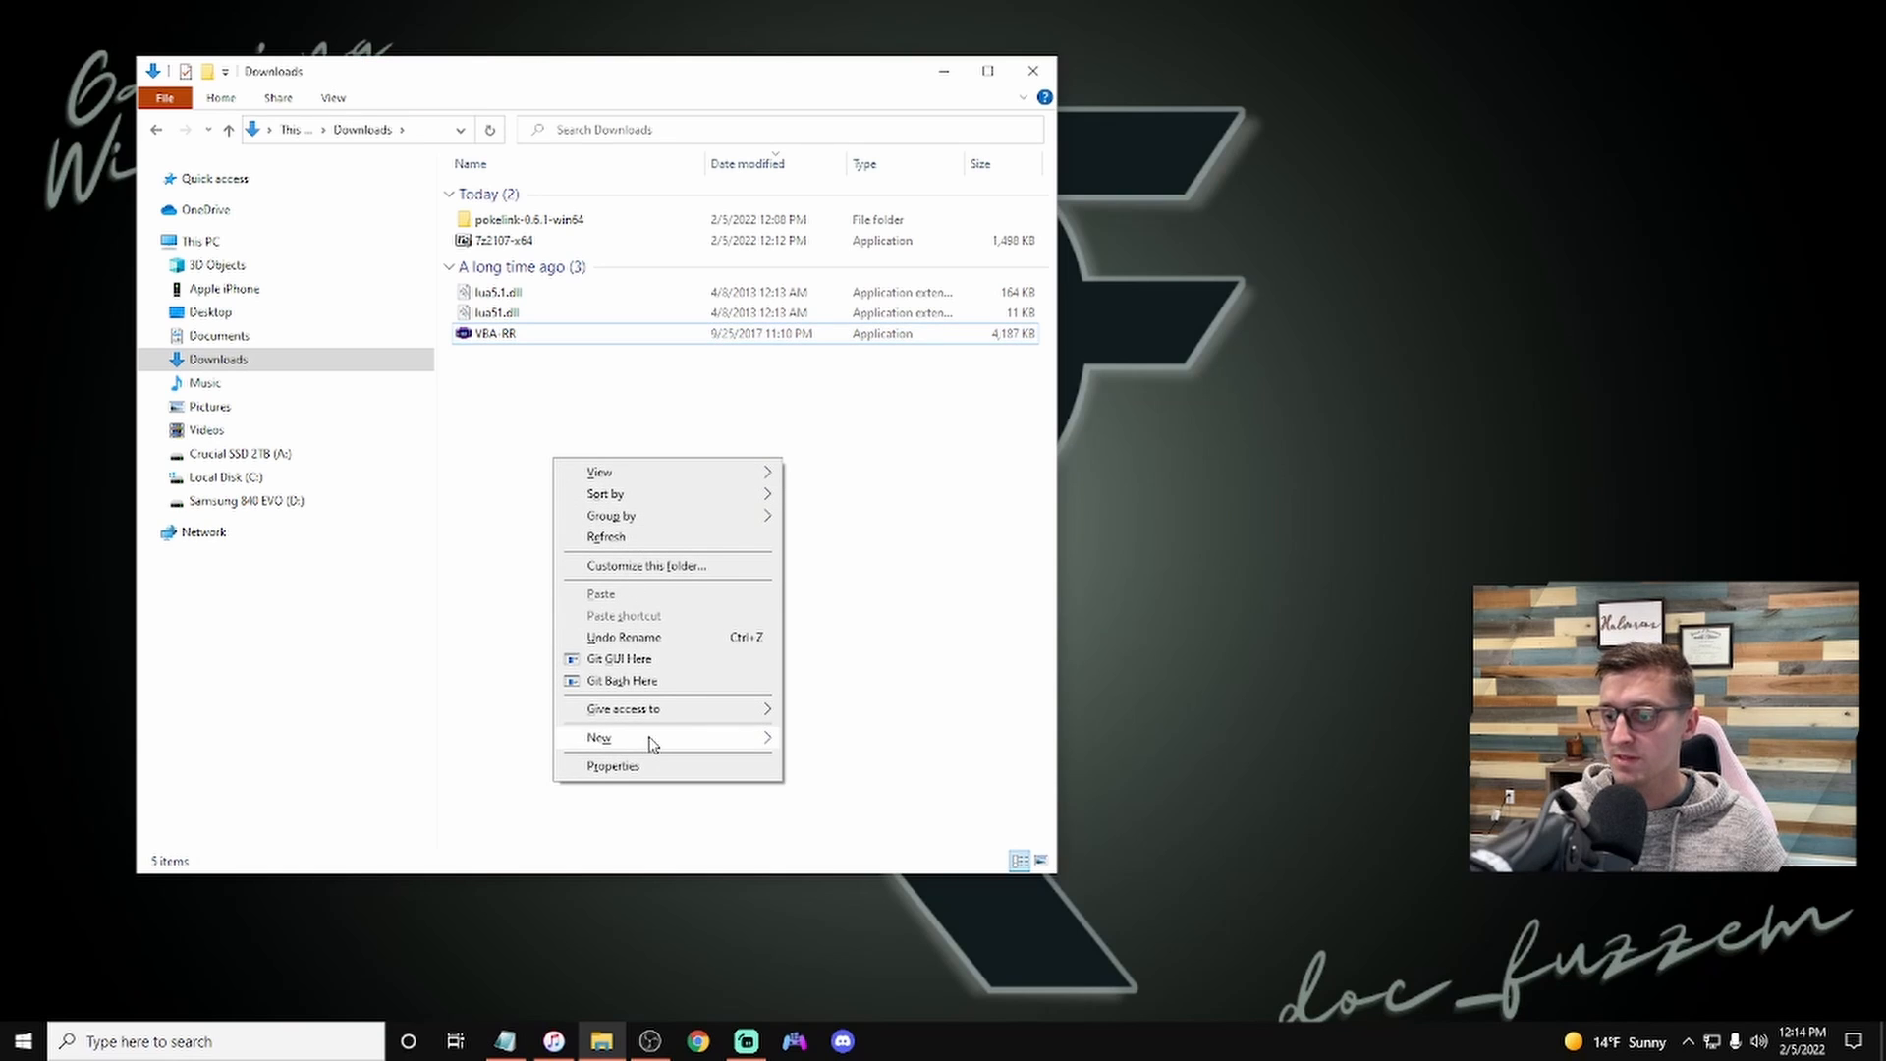
{"action": "mouse_move", "coordinate": [648, 744]}
{"action": "left_click", "coordinate": [824, 737]}
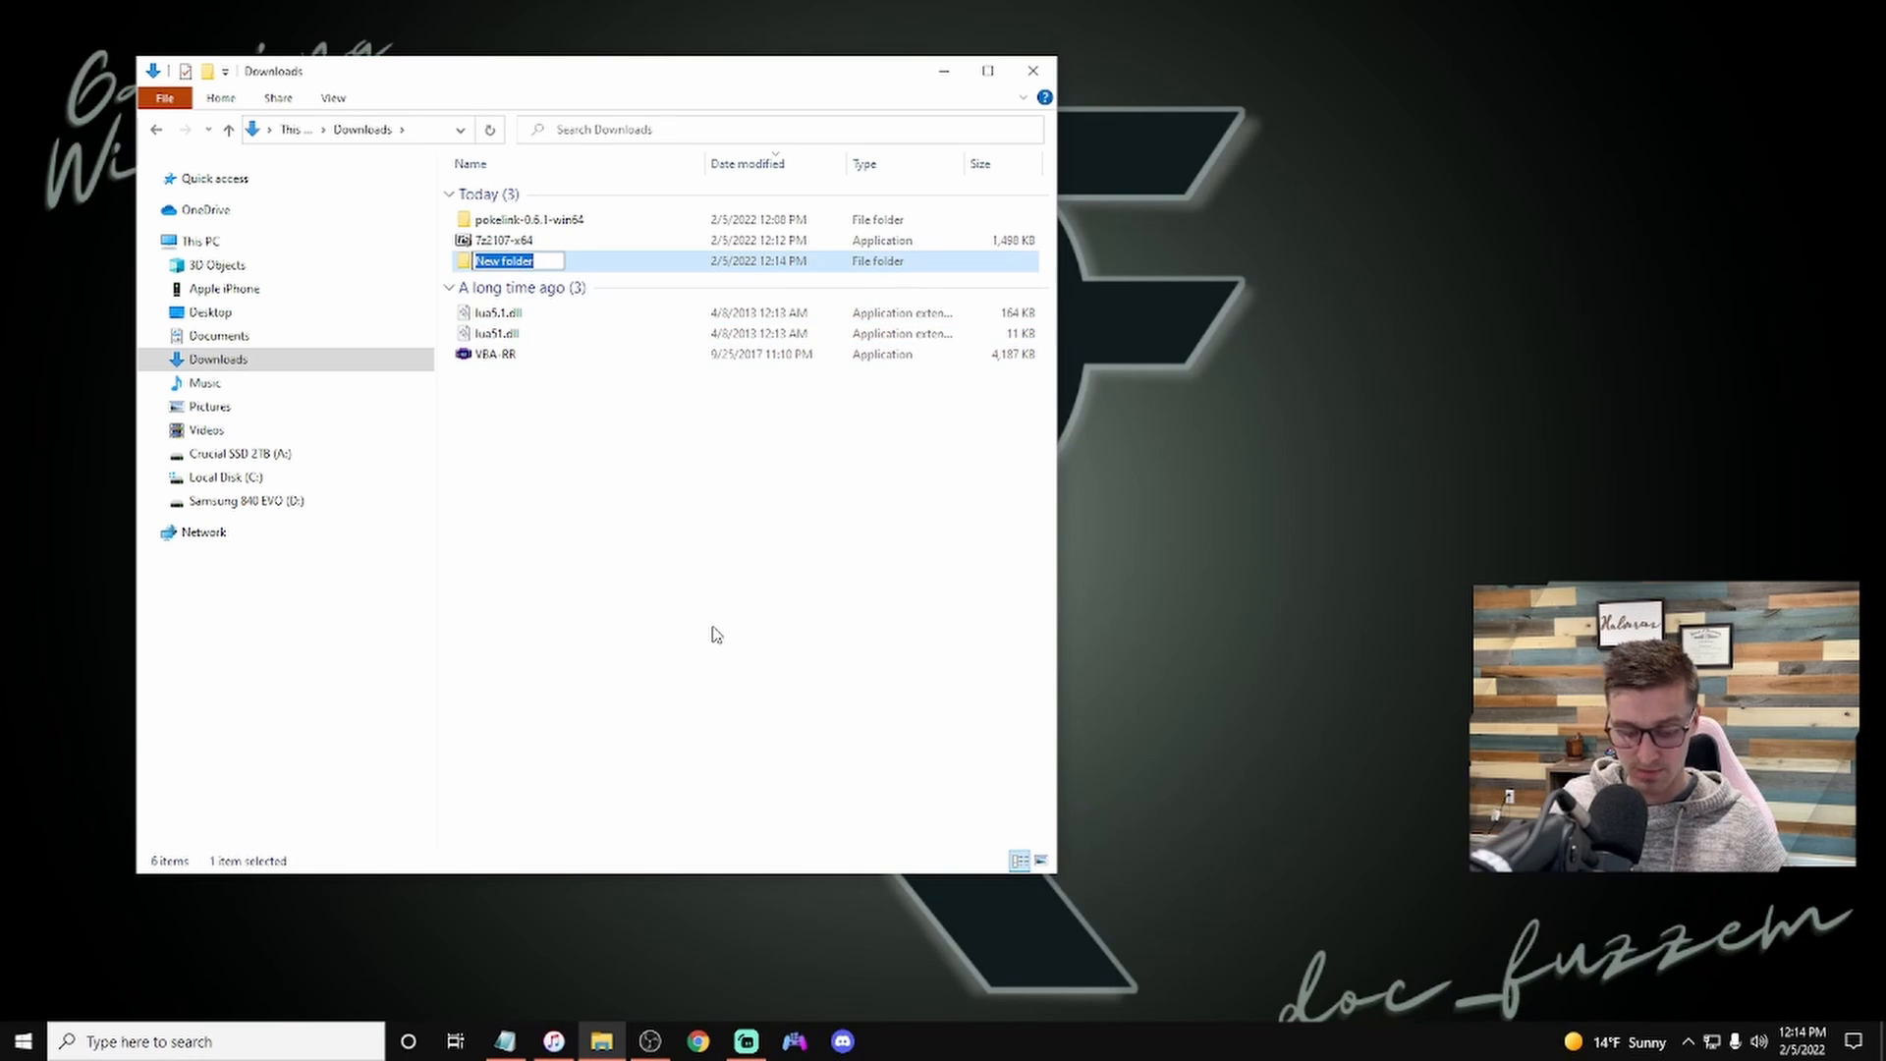
{"action": "type", "text": "Visual Boy"}
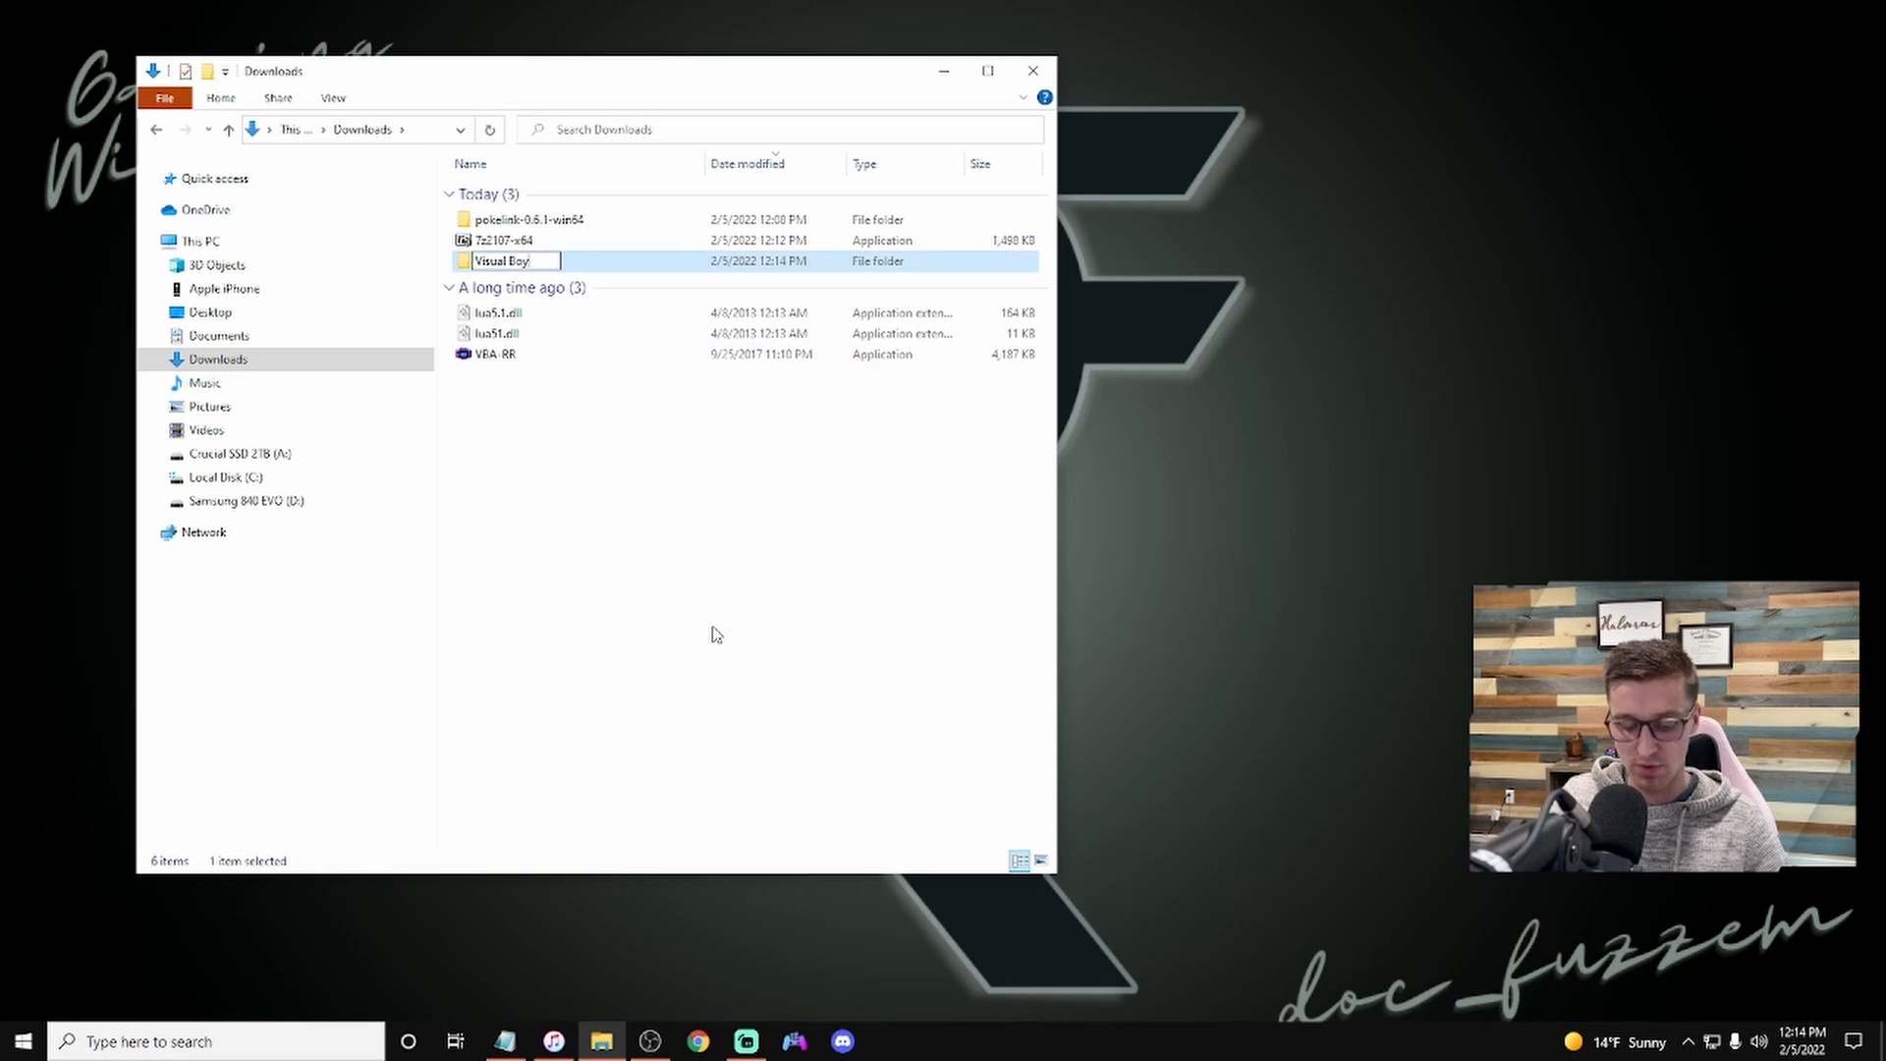
{"action": "type", "text": " Advance"}
{"action": "key", "text": "BackSpace"}
{"action": "key", "text": "BackSpace"}
{"action": "key", "text": "BackSpace"}
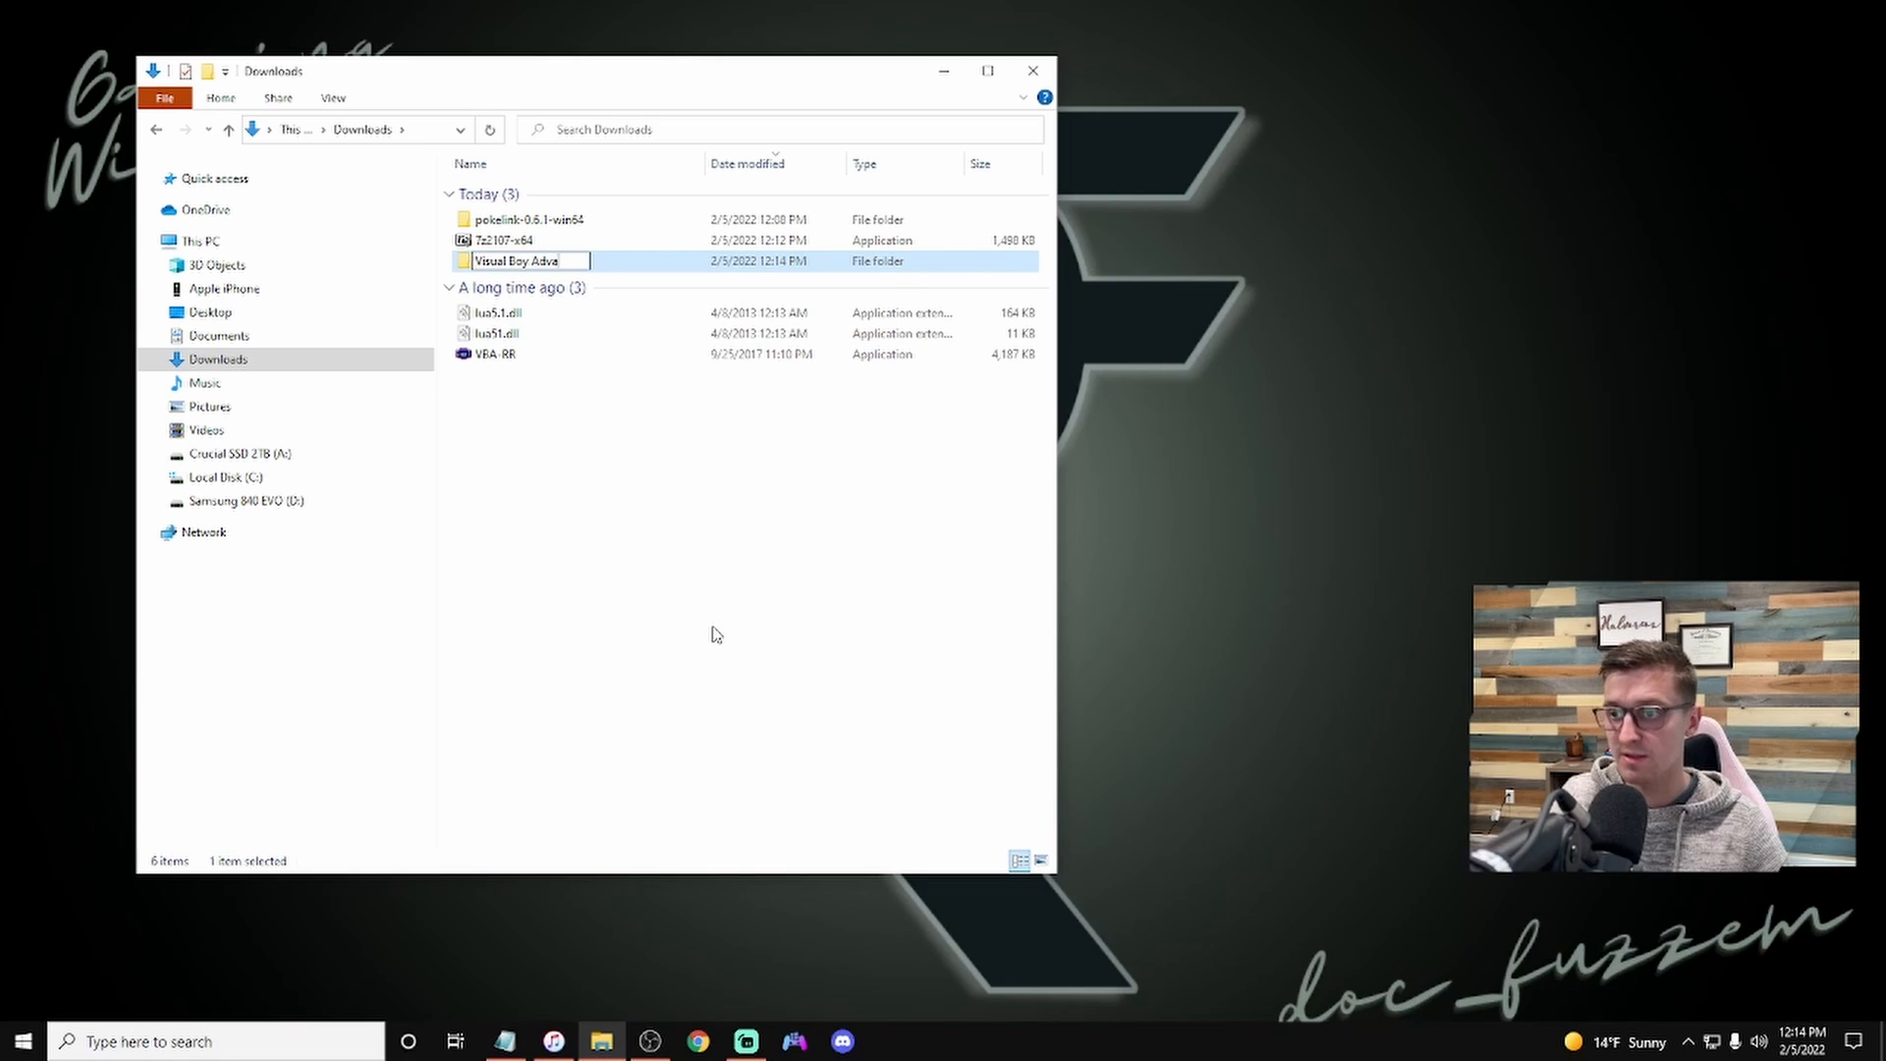
{"action": "type", "text": "nce"}
{"action": "key", "text": "Return"}
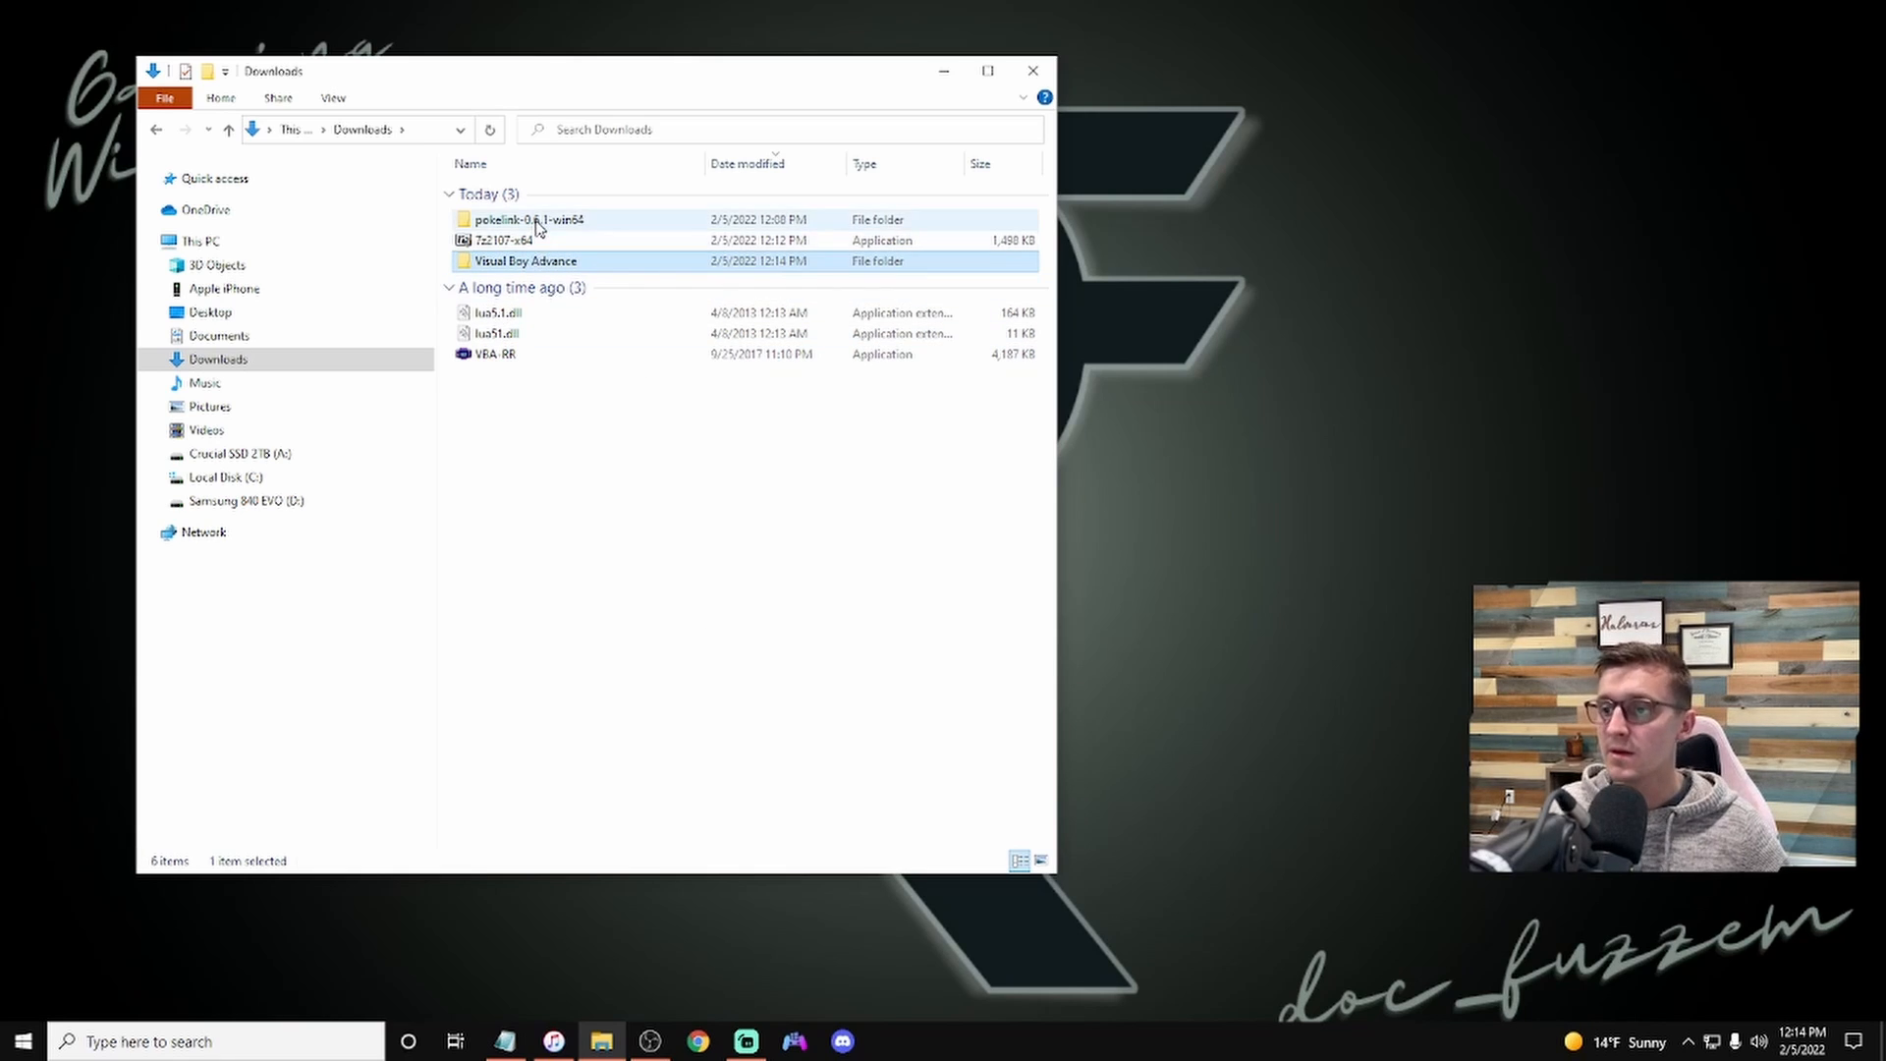
Step: Move the pokelink folder, 7-Zip installer, both lua DLLs and VBA-RR into the Visual Boy Advance folder
{"action": "left_click", "coordinate": [537, 227]}
{"action": "left_click", "coordinate": [535, 244], "text": "ctrl"}
{"action": "left_click", "coordinate": [534, 317], "text": "ctrl"}
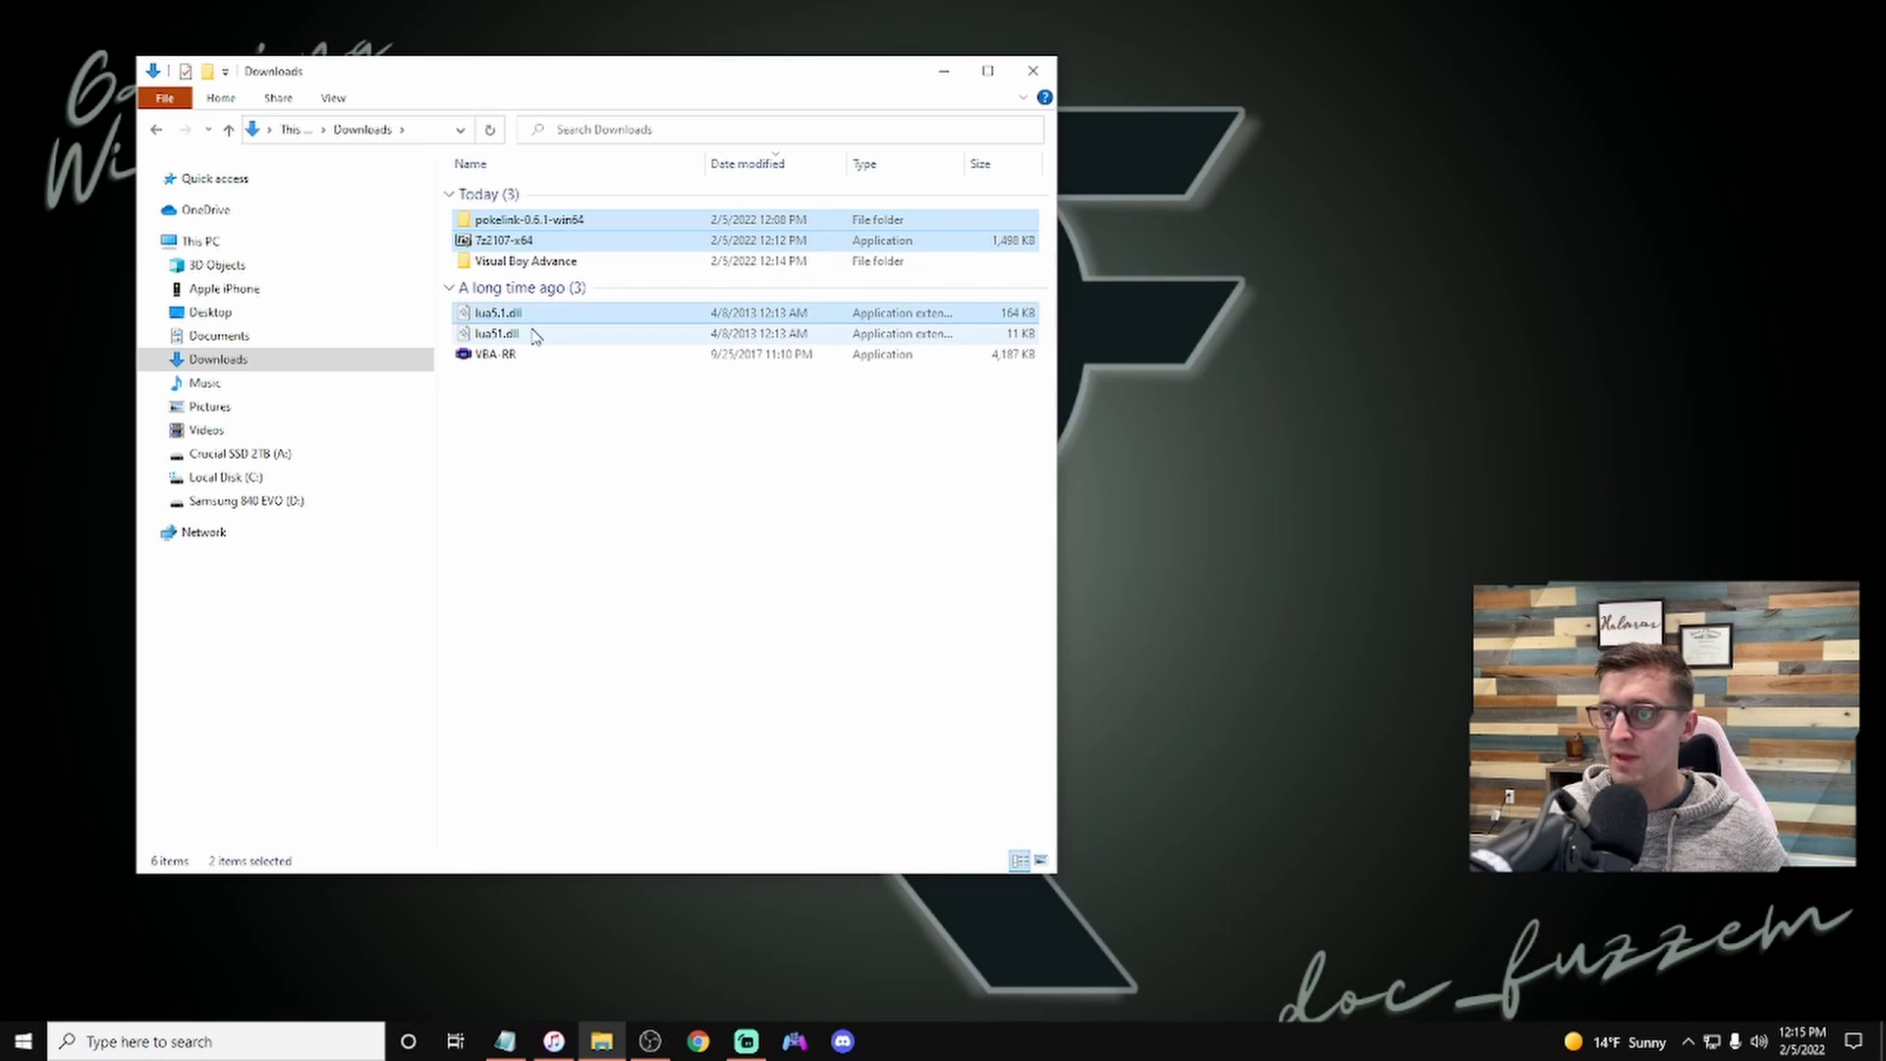
{"action": "left_click", "coordinate": [533, 336], "text": "ctrl"}
{"action": "left_click", "coordinate": [496, 355], "text": "ctrl"}
{"action": "left_click_drag", "start_coordinate": [510, 325], "coordinate": [525, 261]}
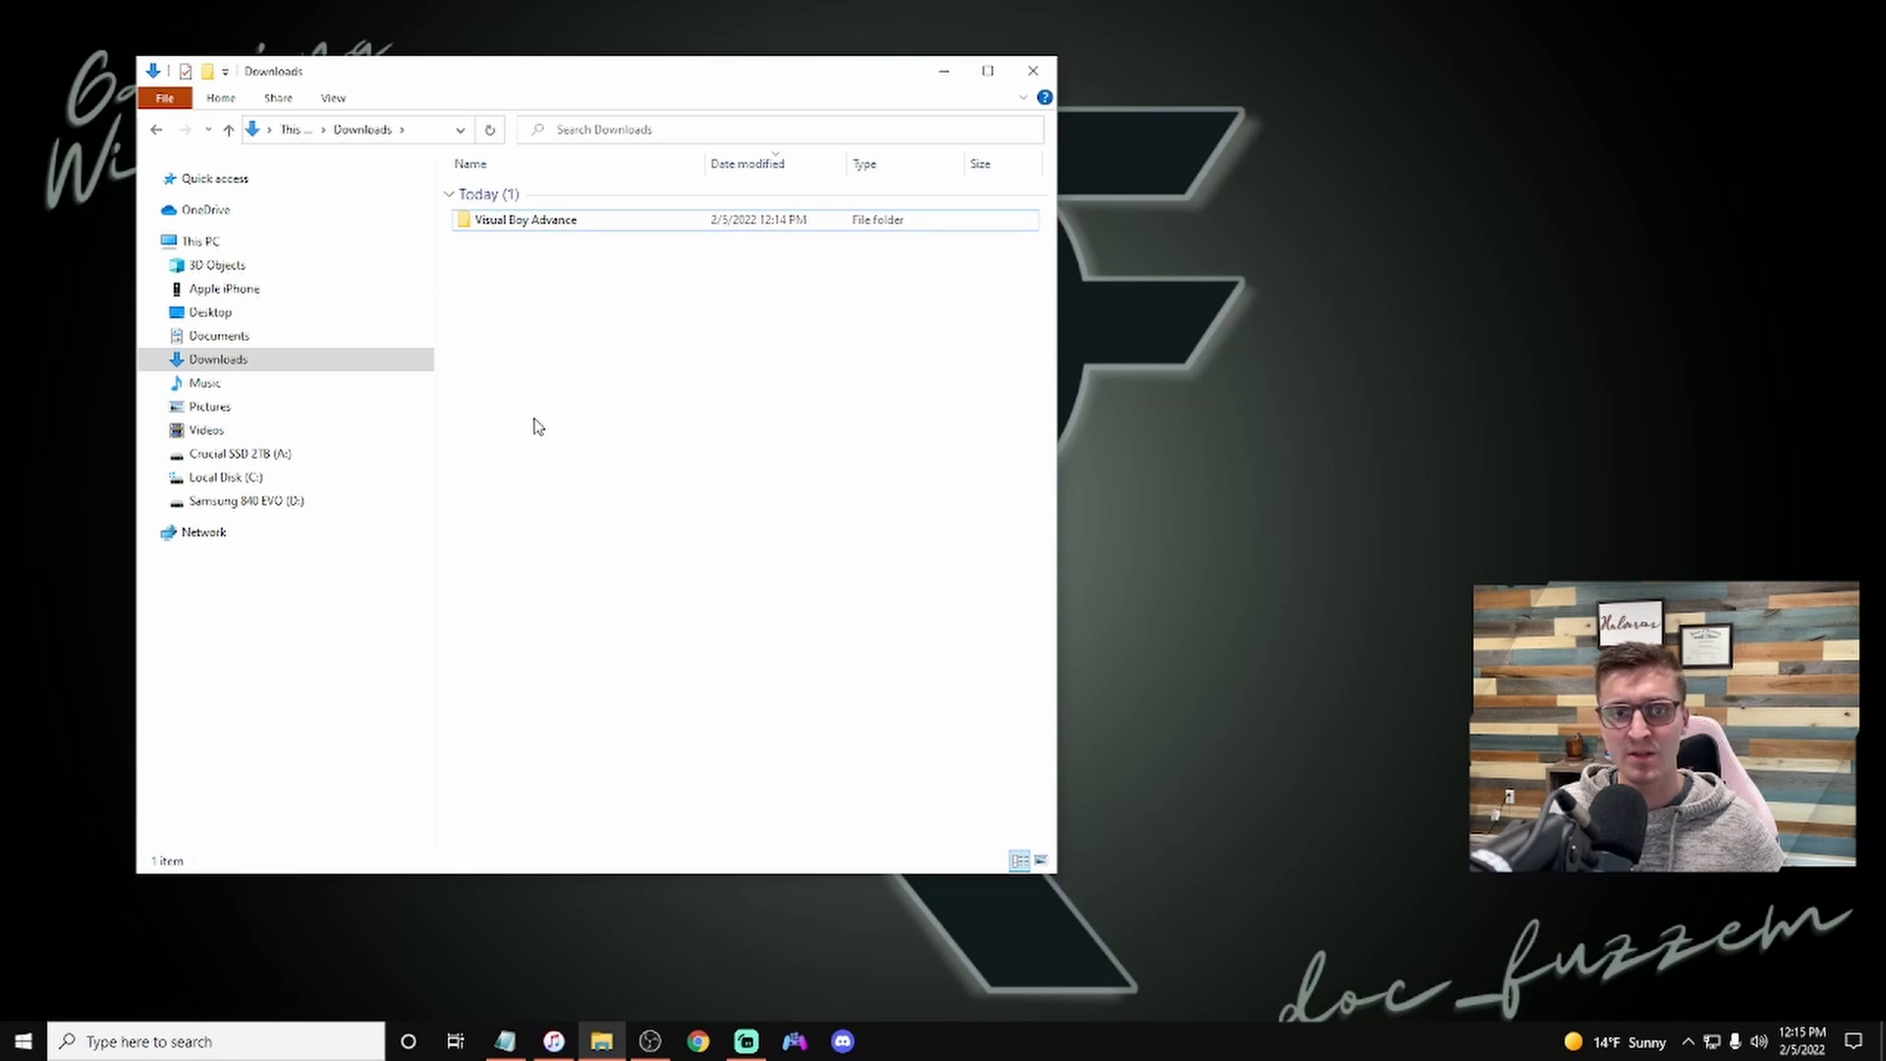
Step: Move the Visual Boy Advance folder into the Pokemon Streams Items folder under Documents and open that folder
{"action": "left_click_drag", "start_coordinate": [582, 221], "coordinate": [315, 505]}
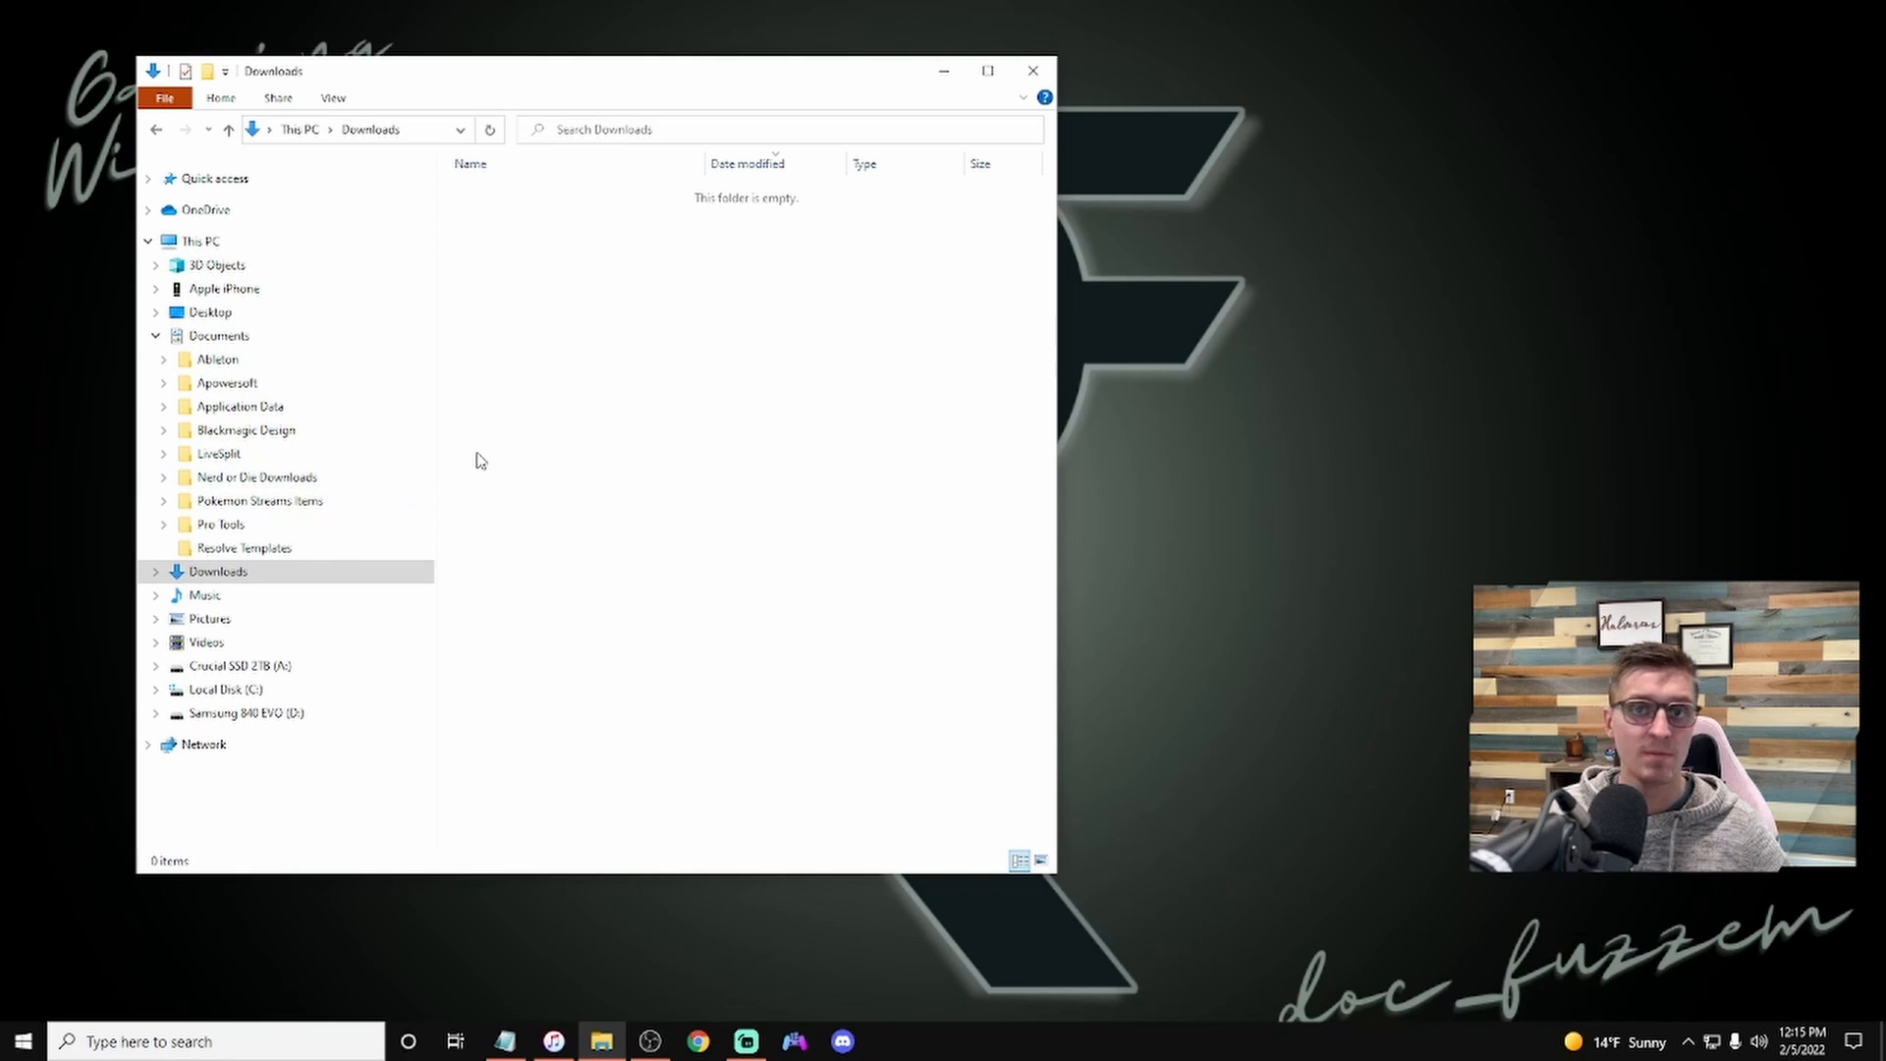
{"action": "left_click", "coordinate": [322, 503]}
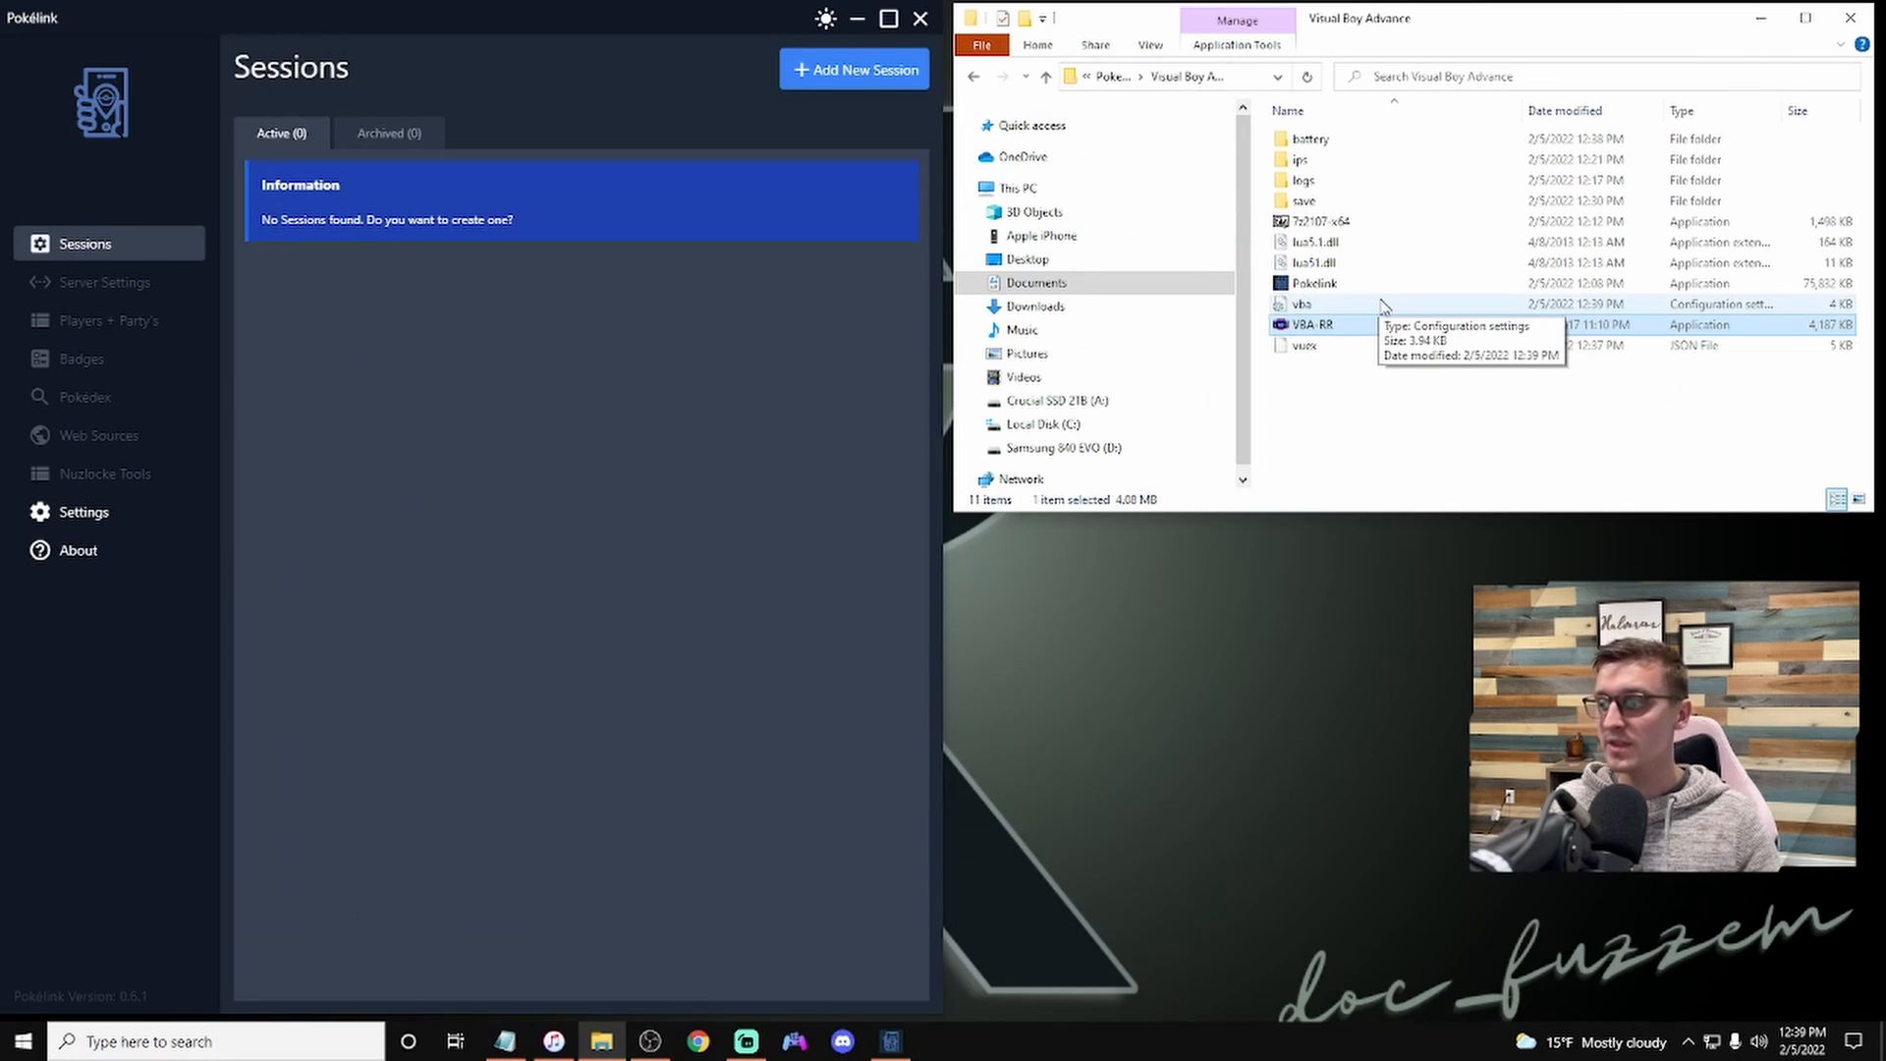
Step: Launch the VBA-RR emulator from the Visual Boy Advance folder and minimize the file window
{"action": "double_click", "coordinate": [1309, 325]}
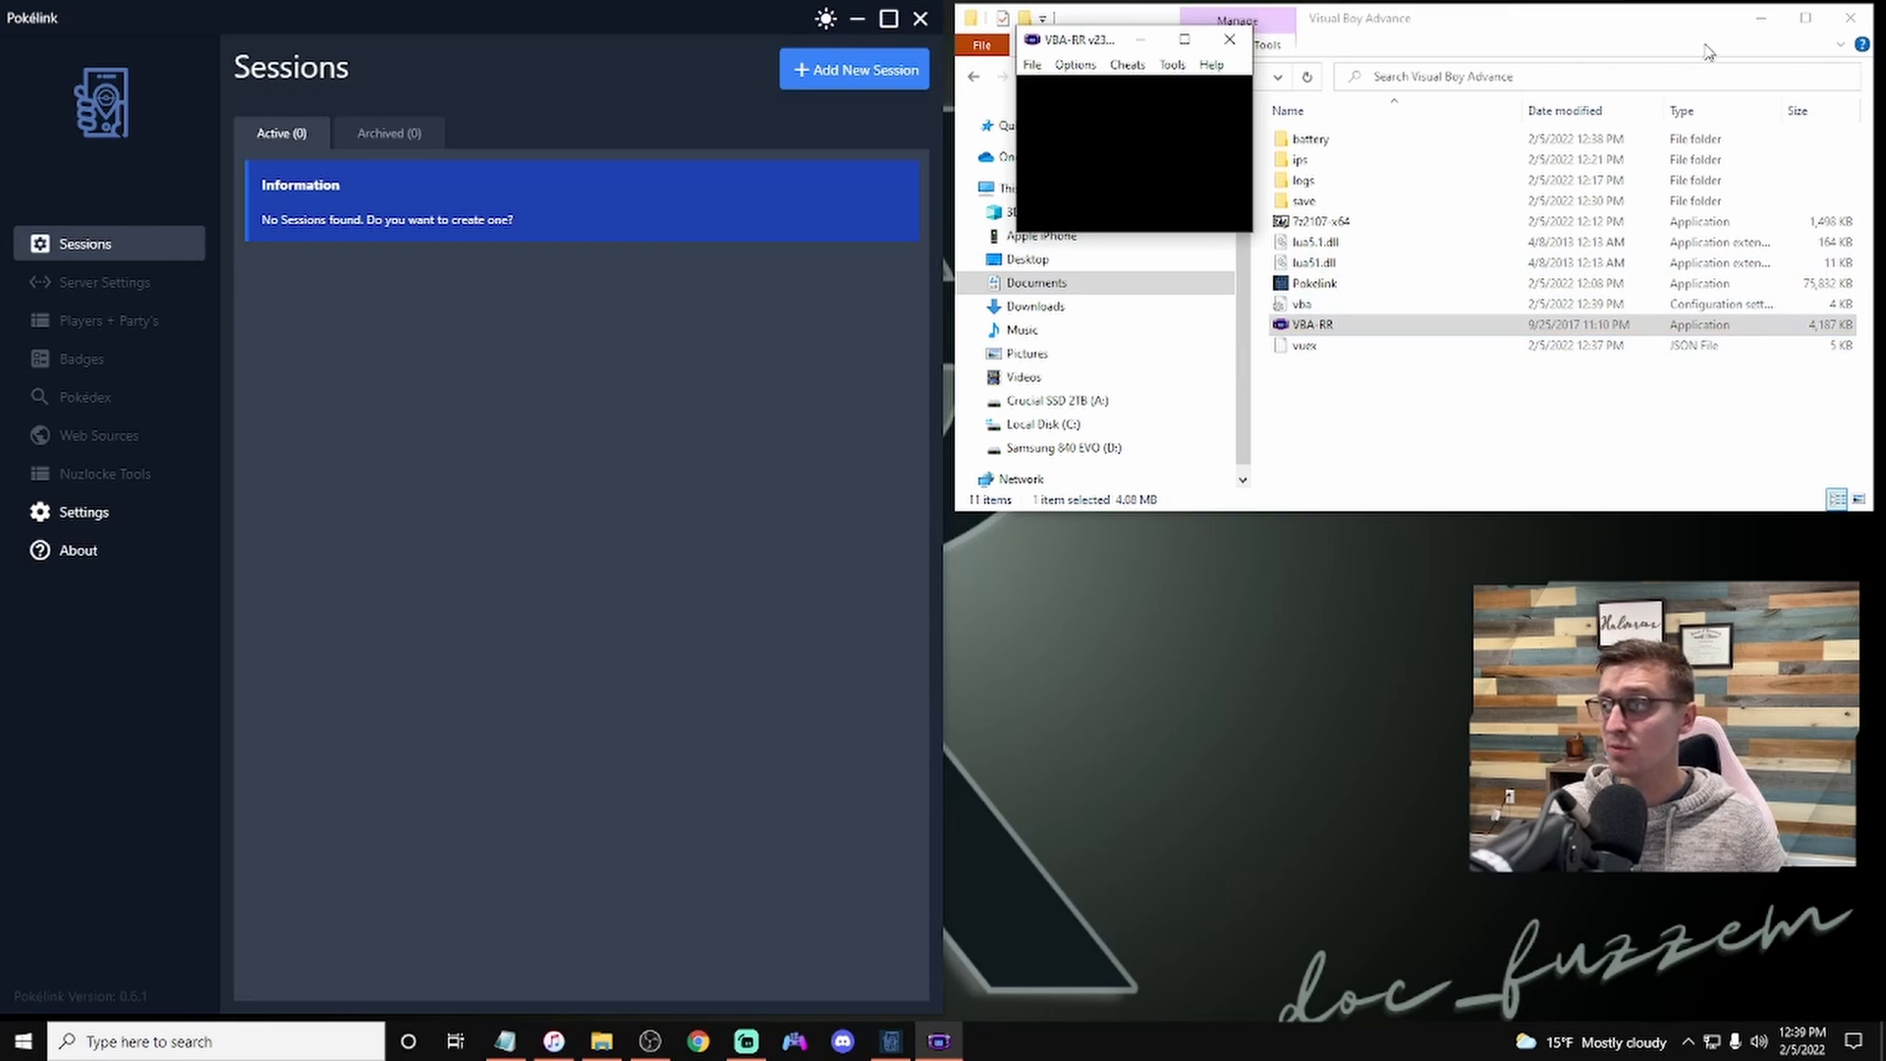
{"action": "left_click", "coordinate": [1761, 18]}
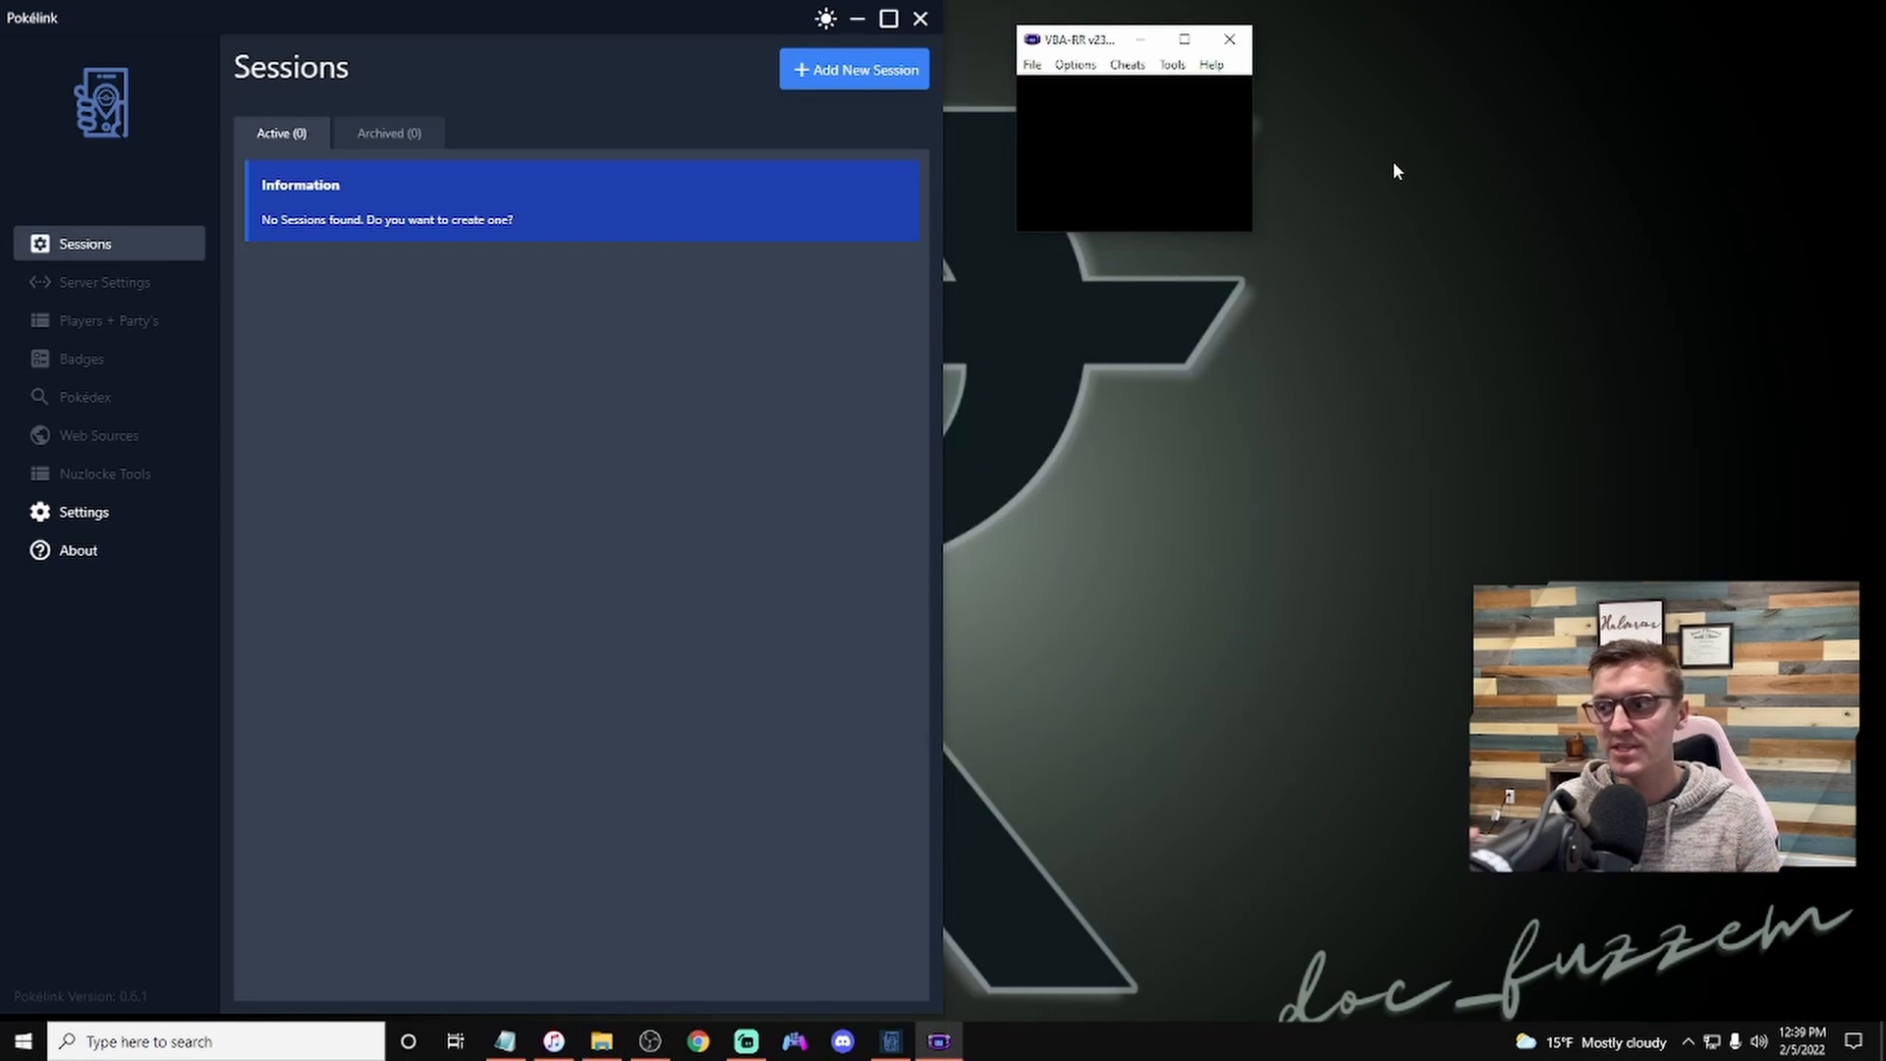
Step: Set the emulator's video window size to 3x
{"action": "left_click", "coordinate": [1075, 64]}
{"action": "mouse_move", "coordinate": [1105, 137]}
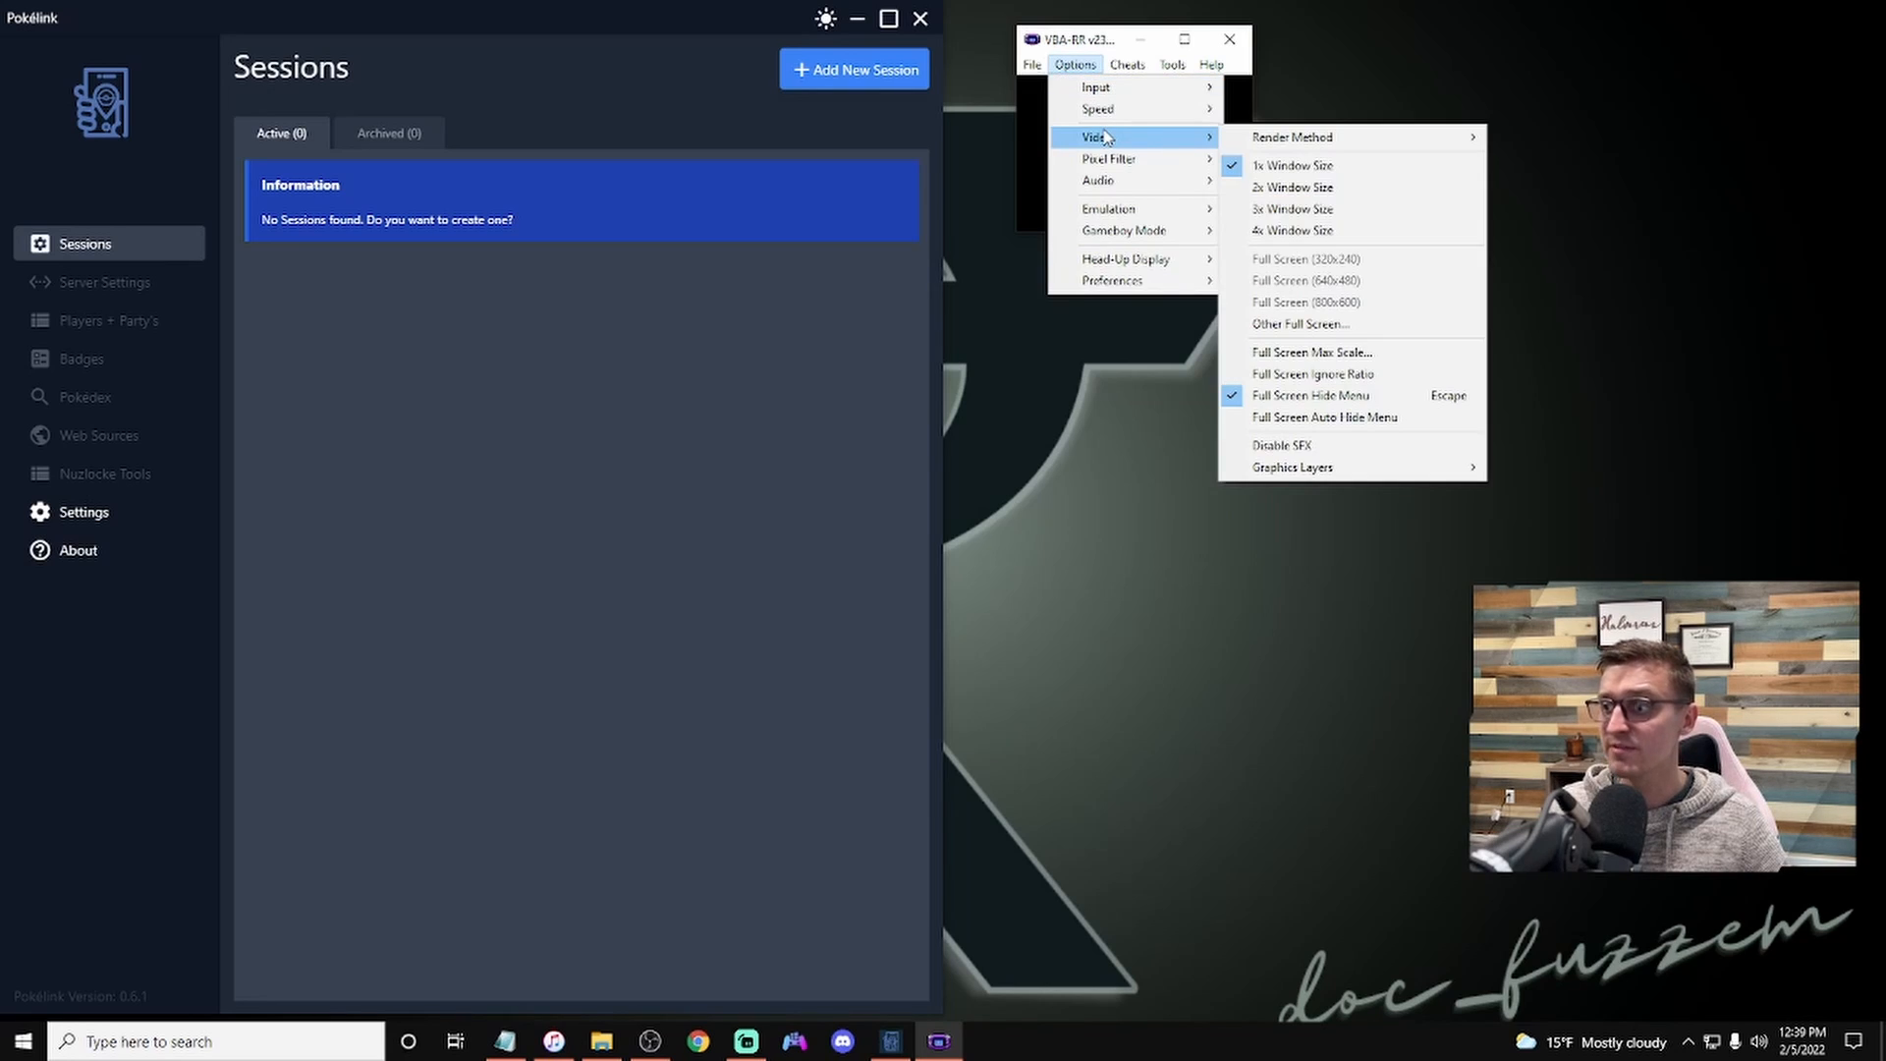
{"action": "left_click", "coordinate": [1300, 210]}
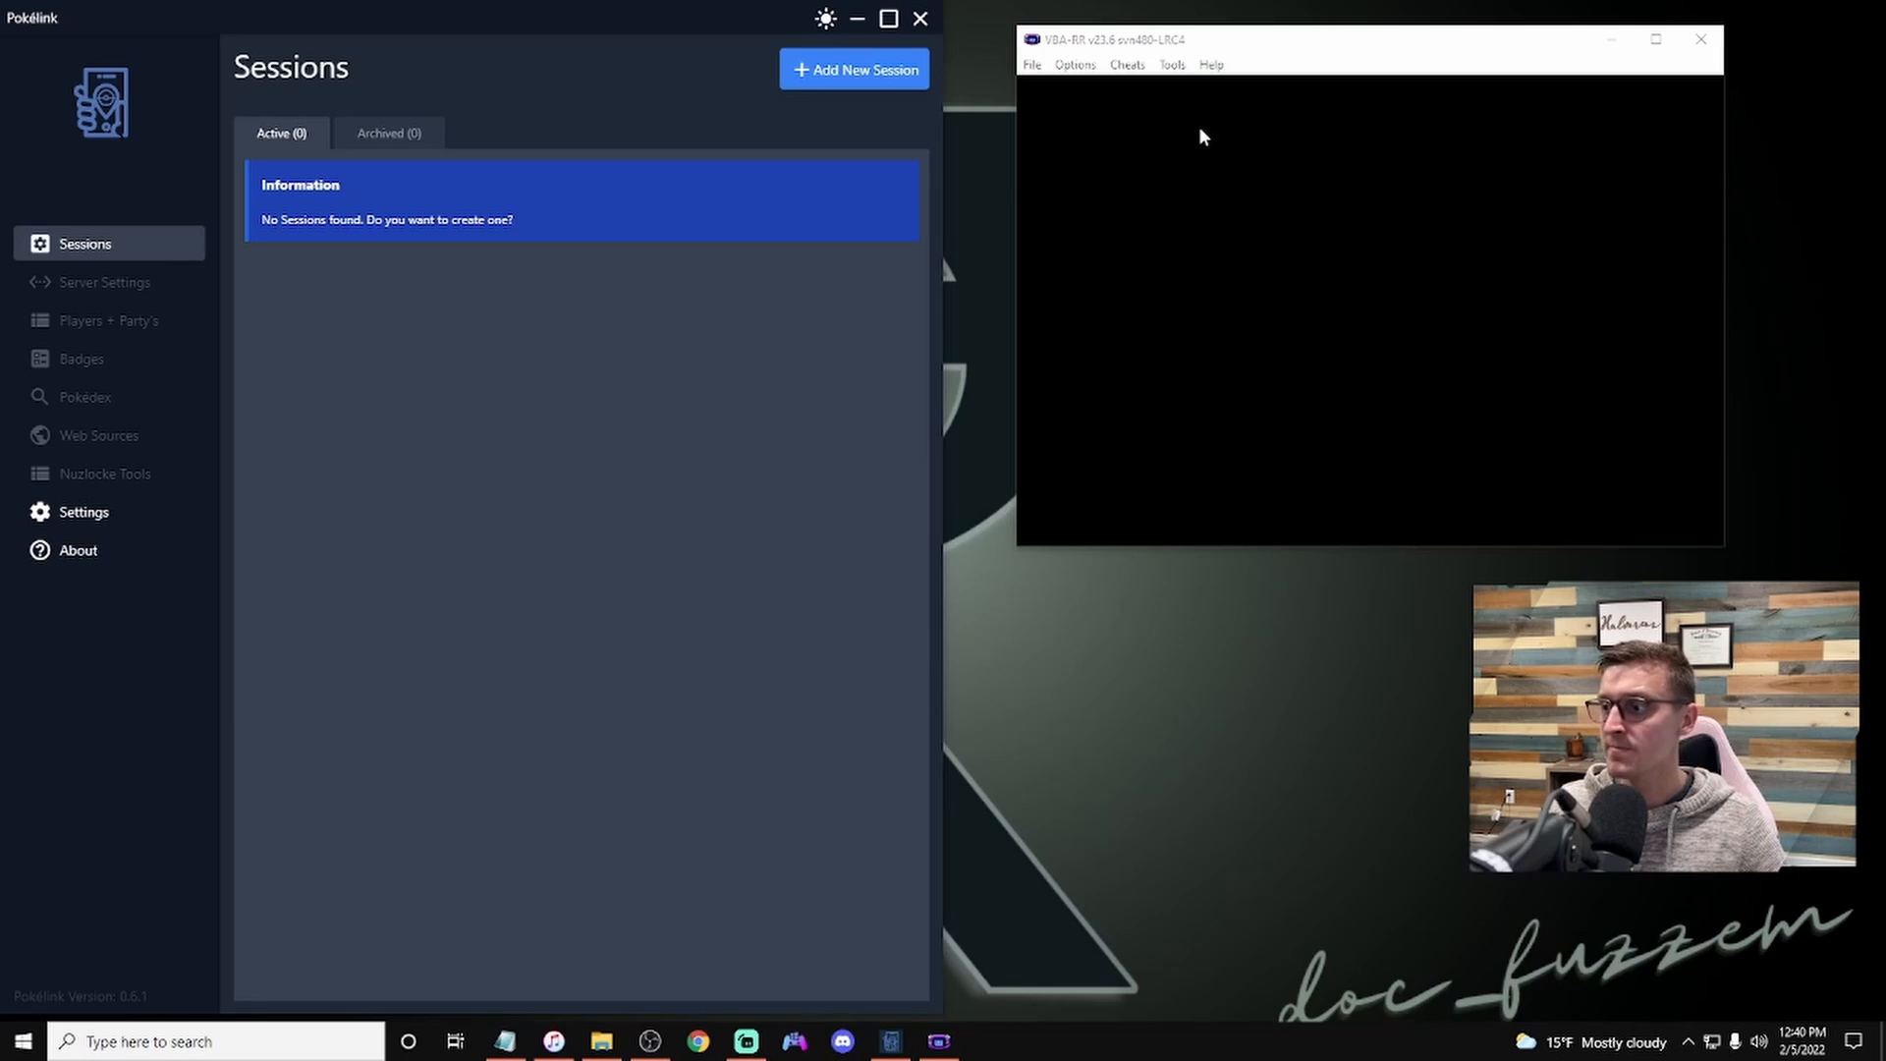
Step: Open a new Lua script window in the emulator, then return to Pokelink
{"action": "left_click", "coordinate": [1172, 64]}
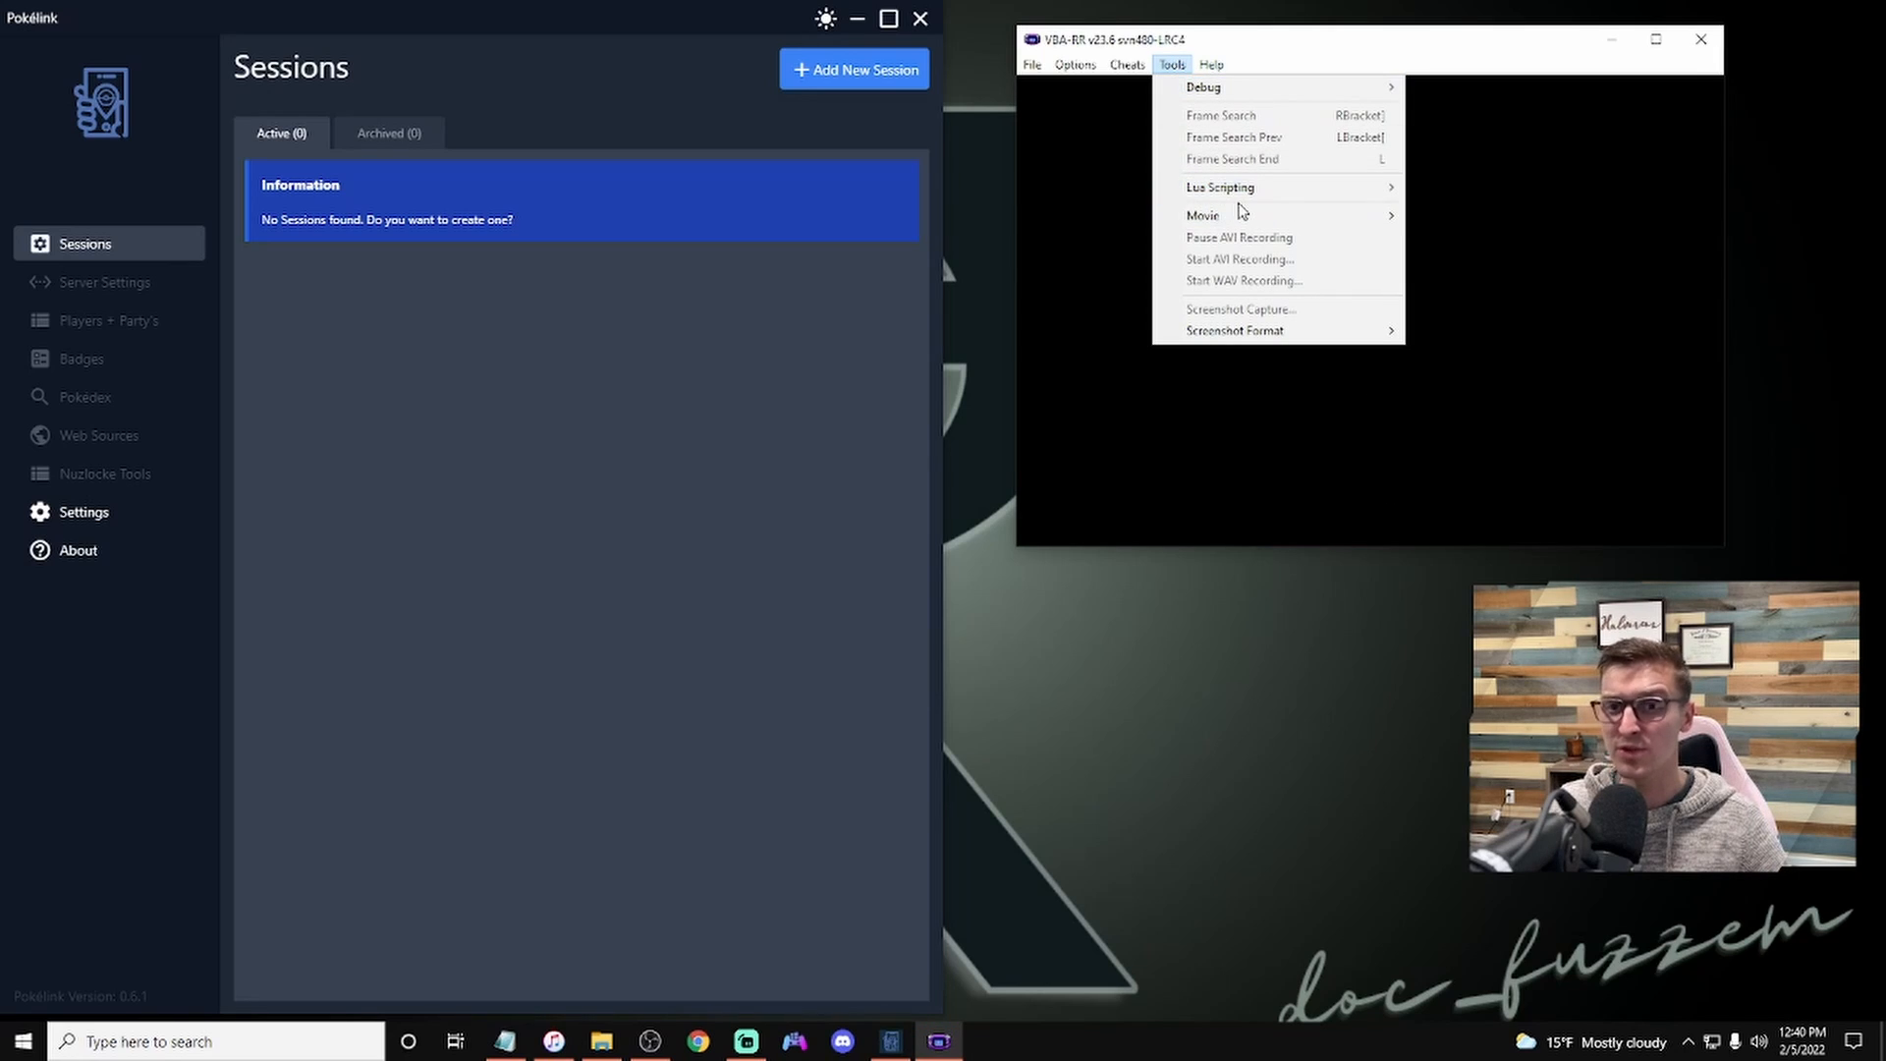
{"action": "mouse_move", "coordinate": [1236, 215]}
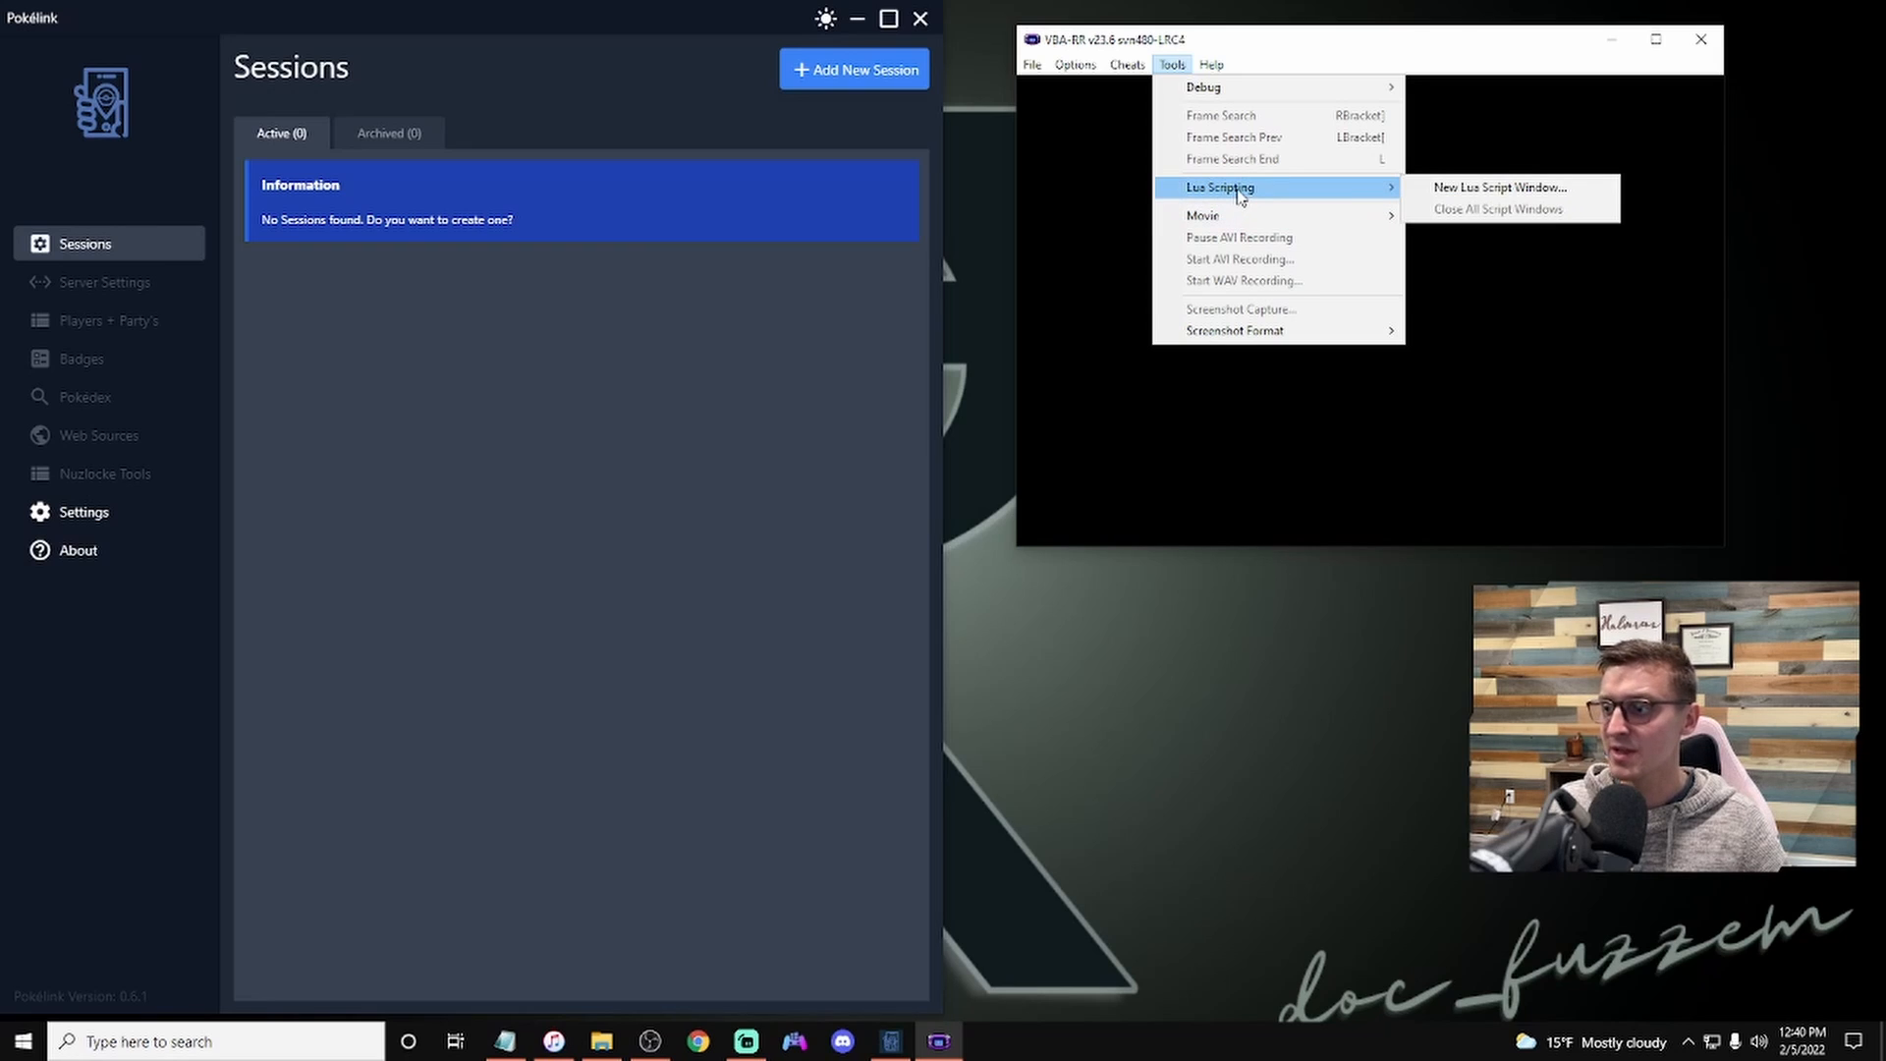
{"action": "left_click", "coordinate": [1442, 186]}
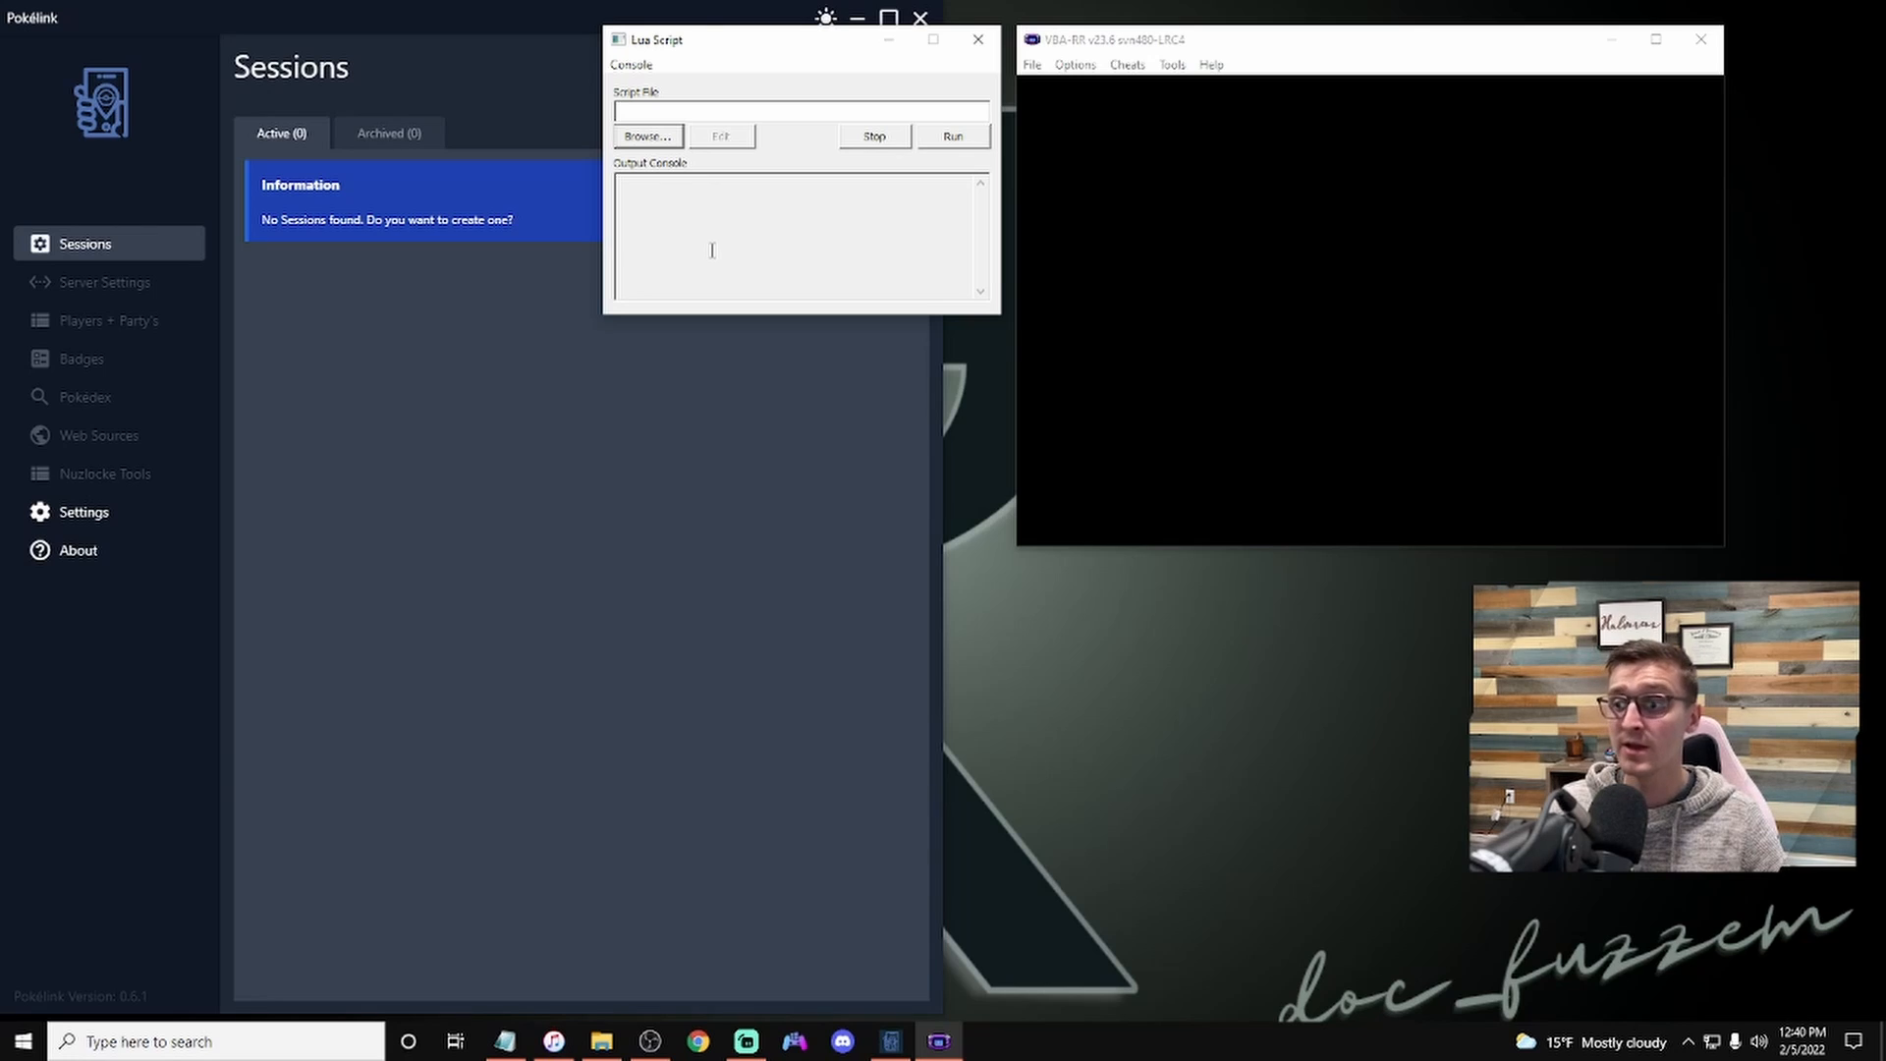
{"action": "left_click", "coordinate": [757, 405]}
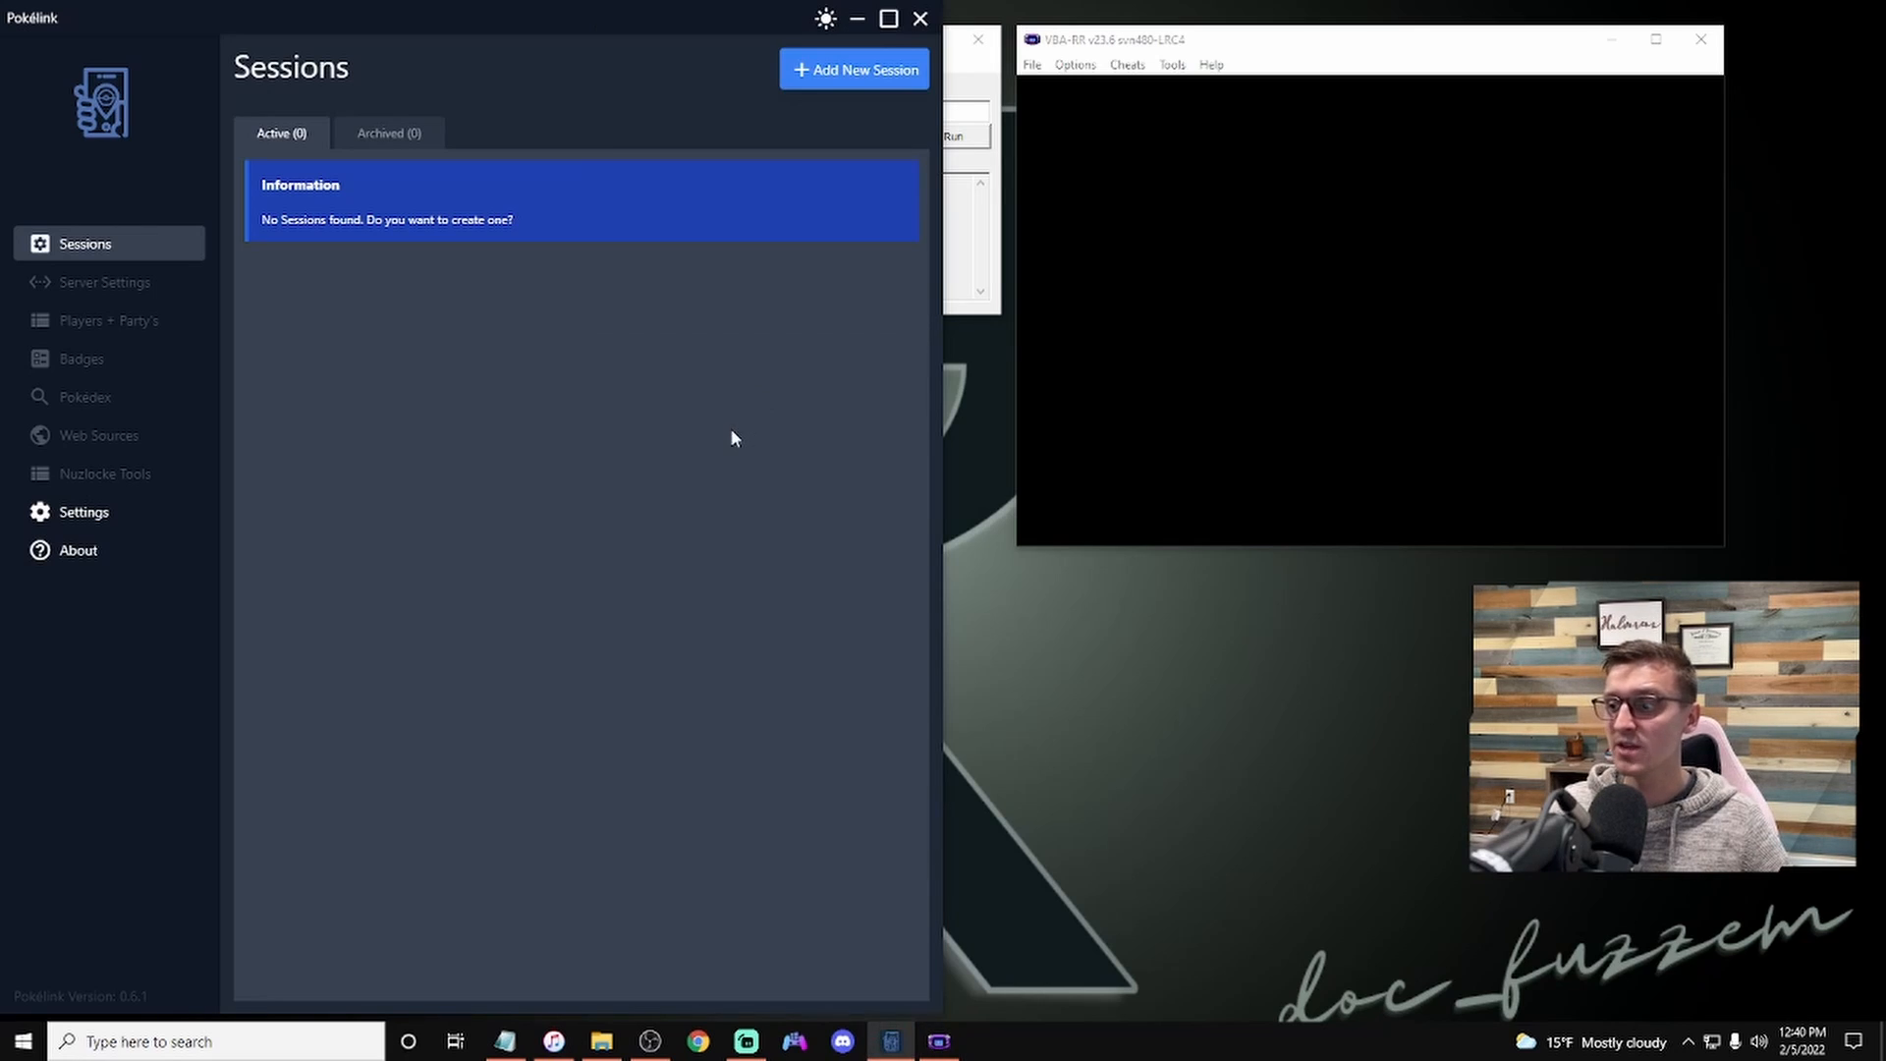
Step: Add a new Pokelink session named Ruby as an Individual Run and continue the setup
{"action": "left_click", "coordinate": [847, 71]}
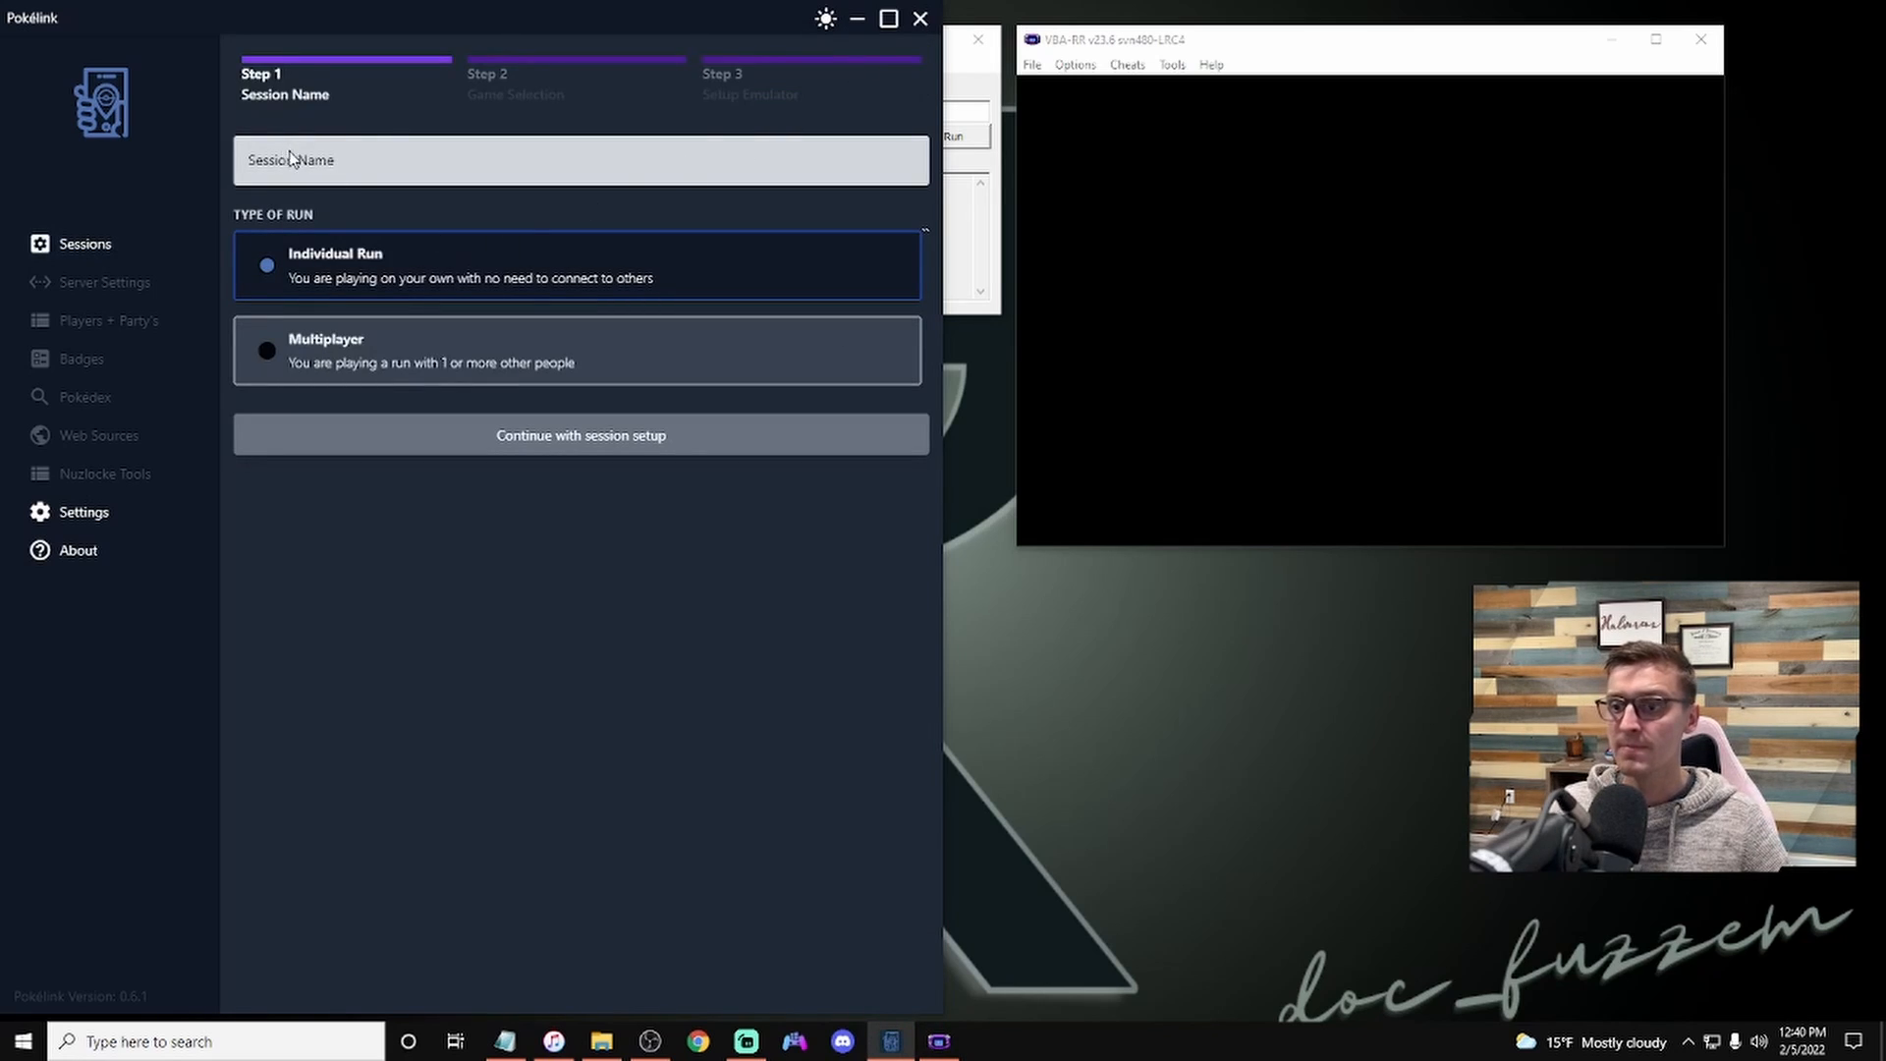
{"action": "left_click", "coordinate": [351, 162]}
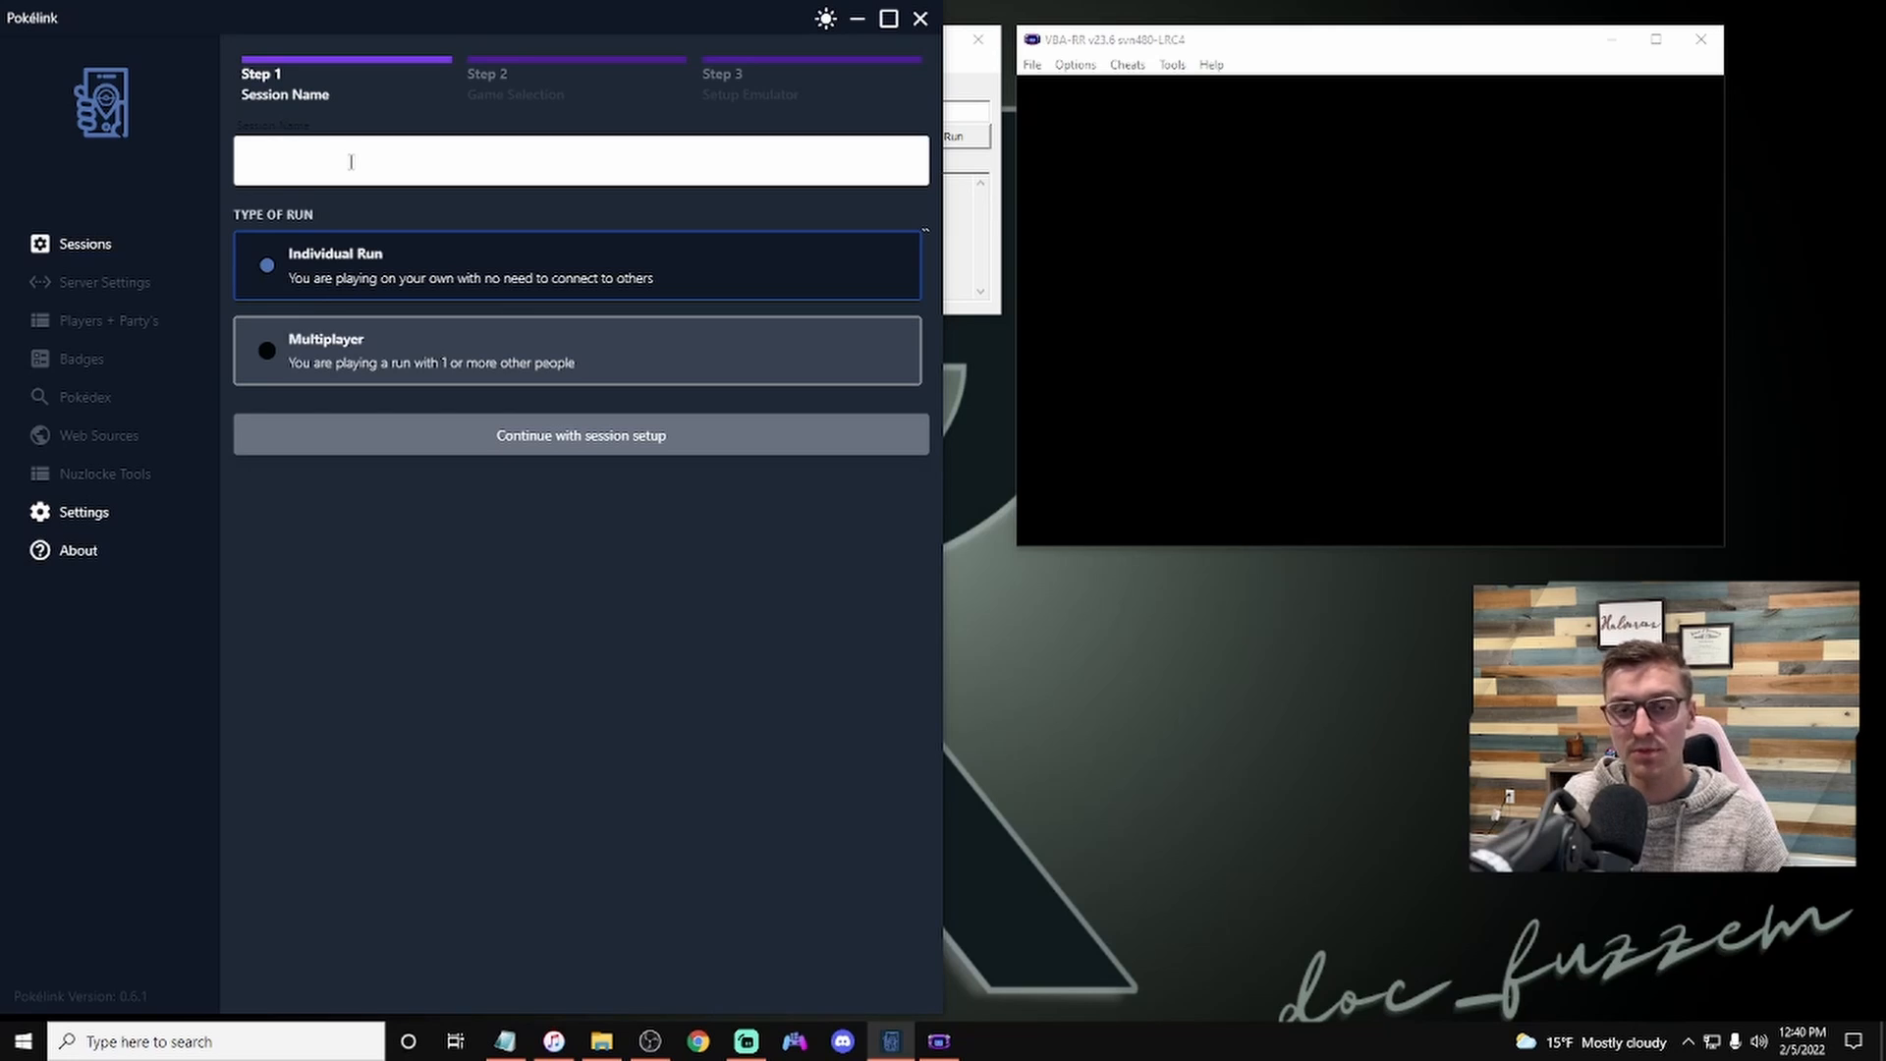
{"action": "type", "text": "Ruby"}
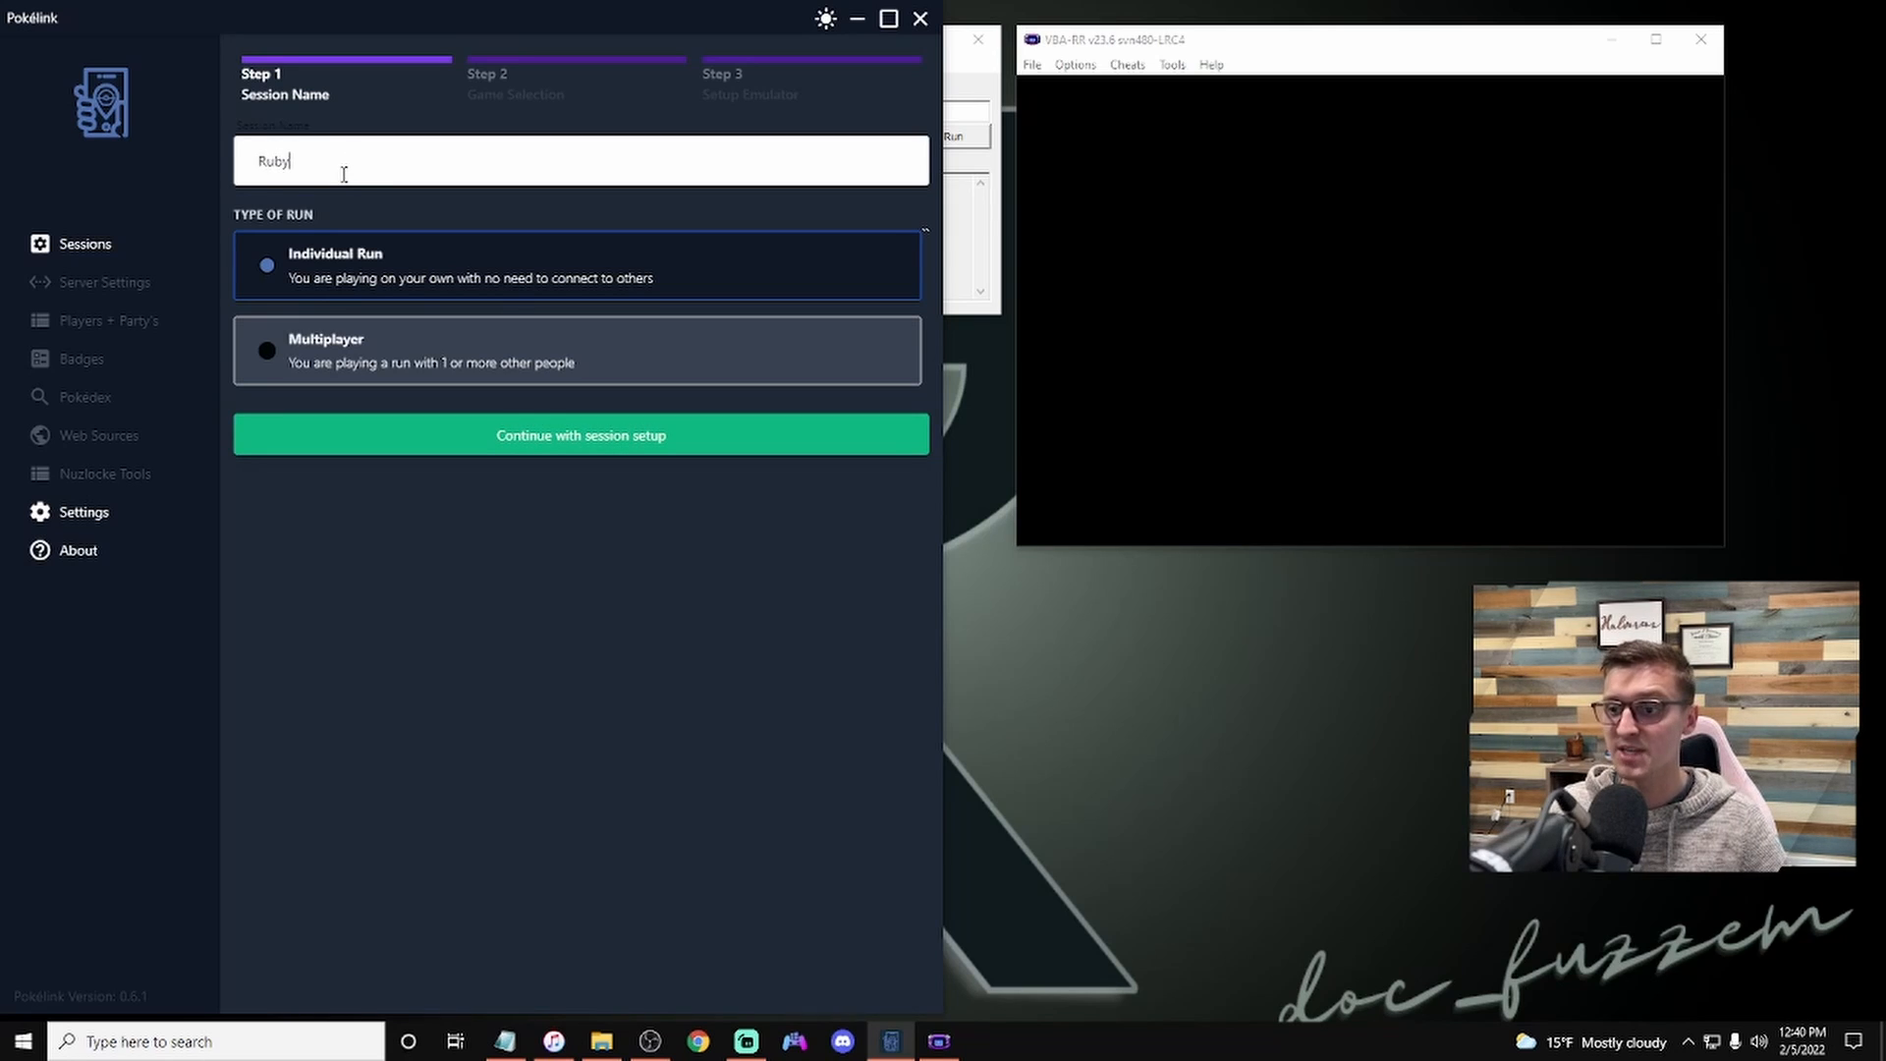
{"action": "left_click", "coordinate": [327, 266]}
{"action": "left_click", "coordinate": [550, 437]}
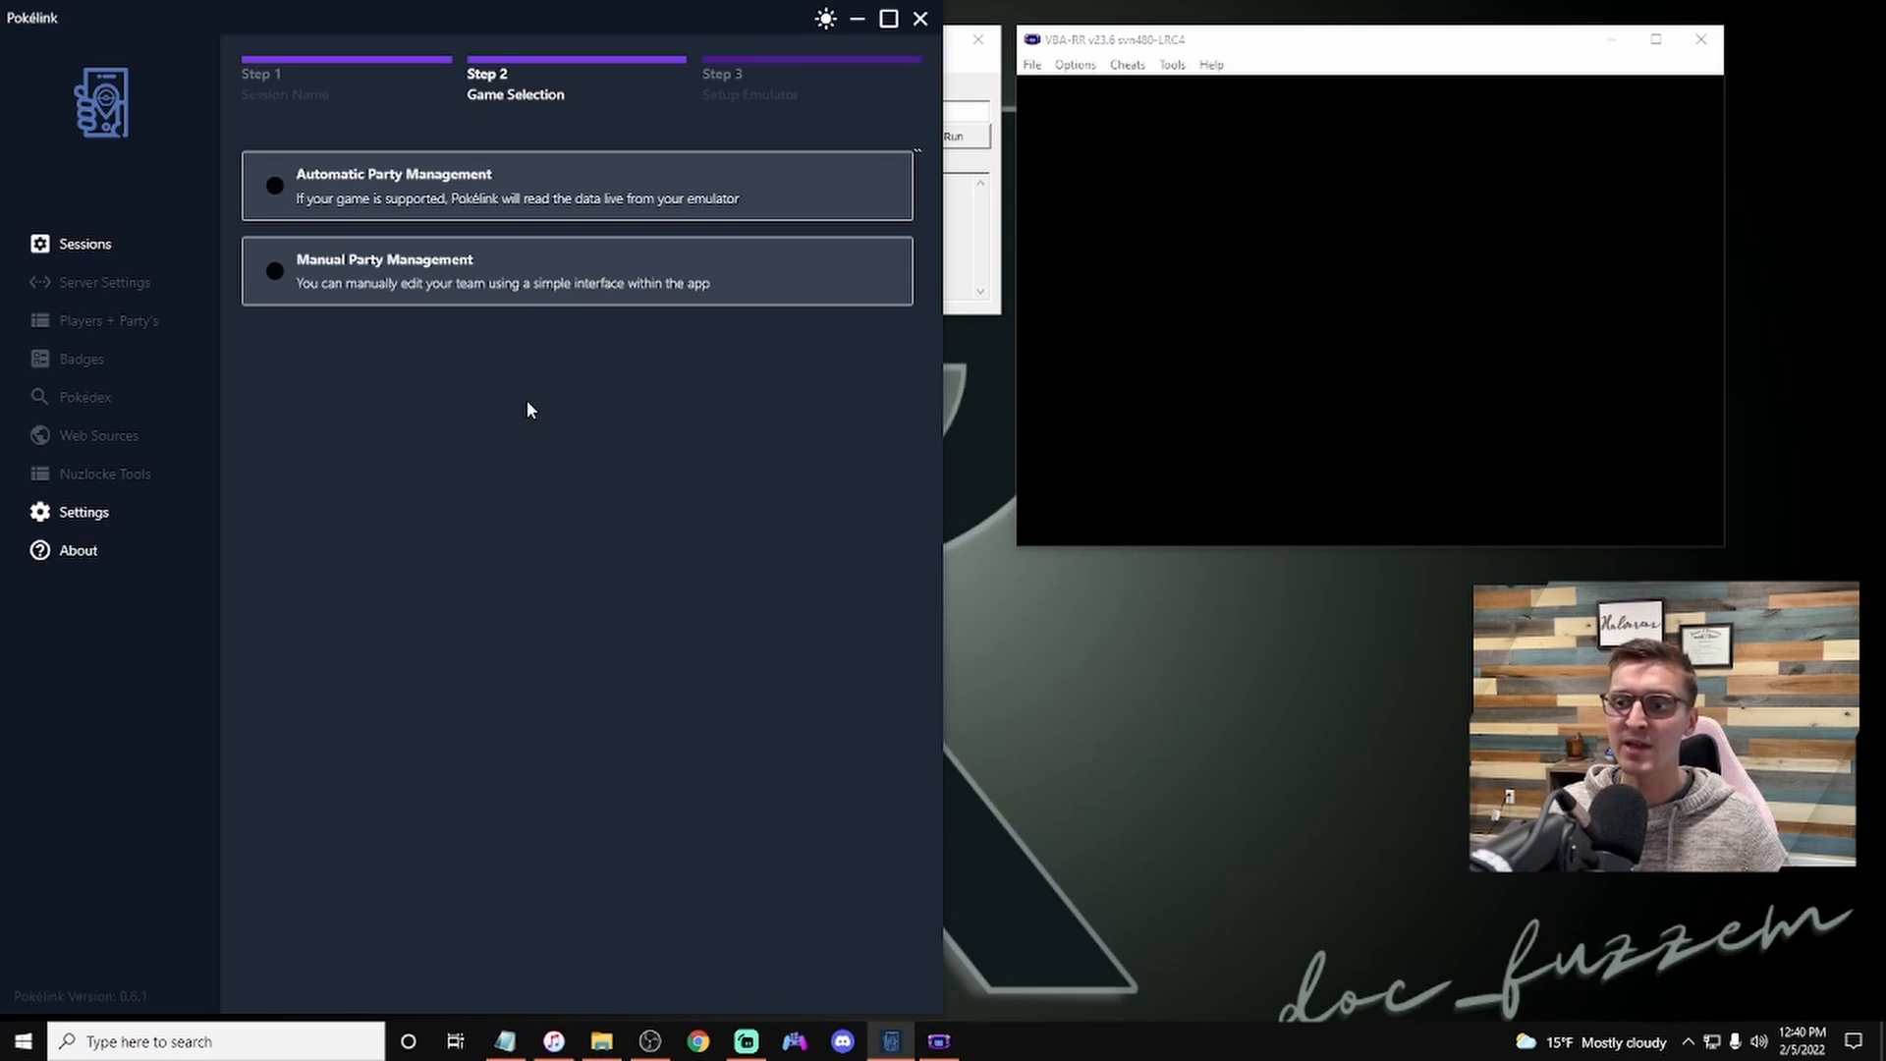
Step: Choose automatic party management, drop the Pokemon - Ruby Version (V1.0).gba ROM from the Gameboy & Gameboy Advance roms folder, and confirm
{"action": "left_click", "coordinate": [475, 197]}
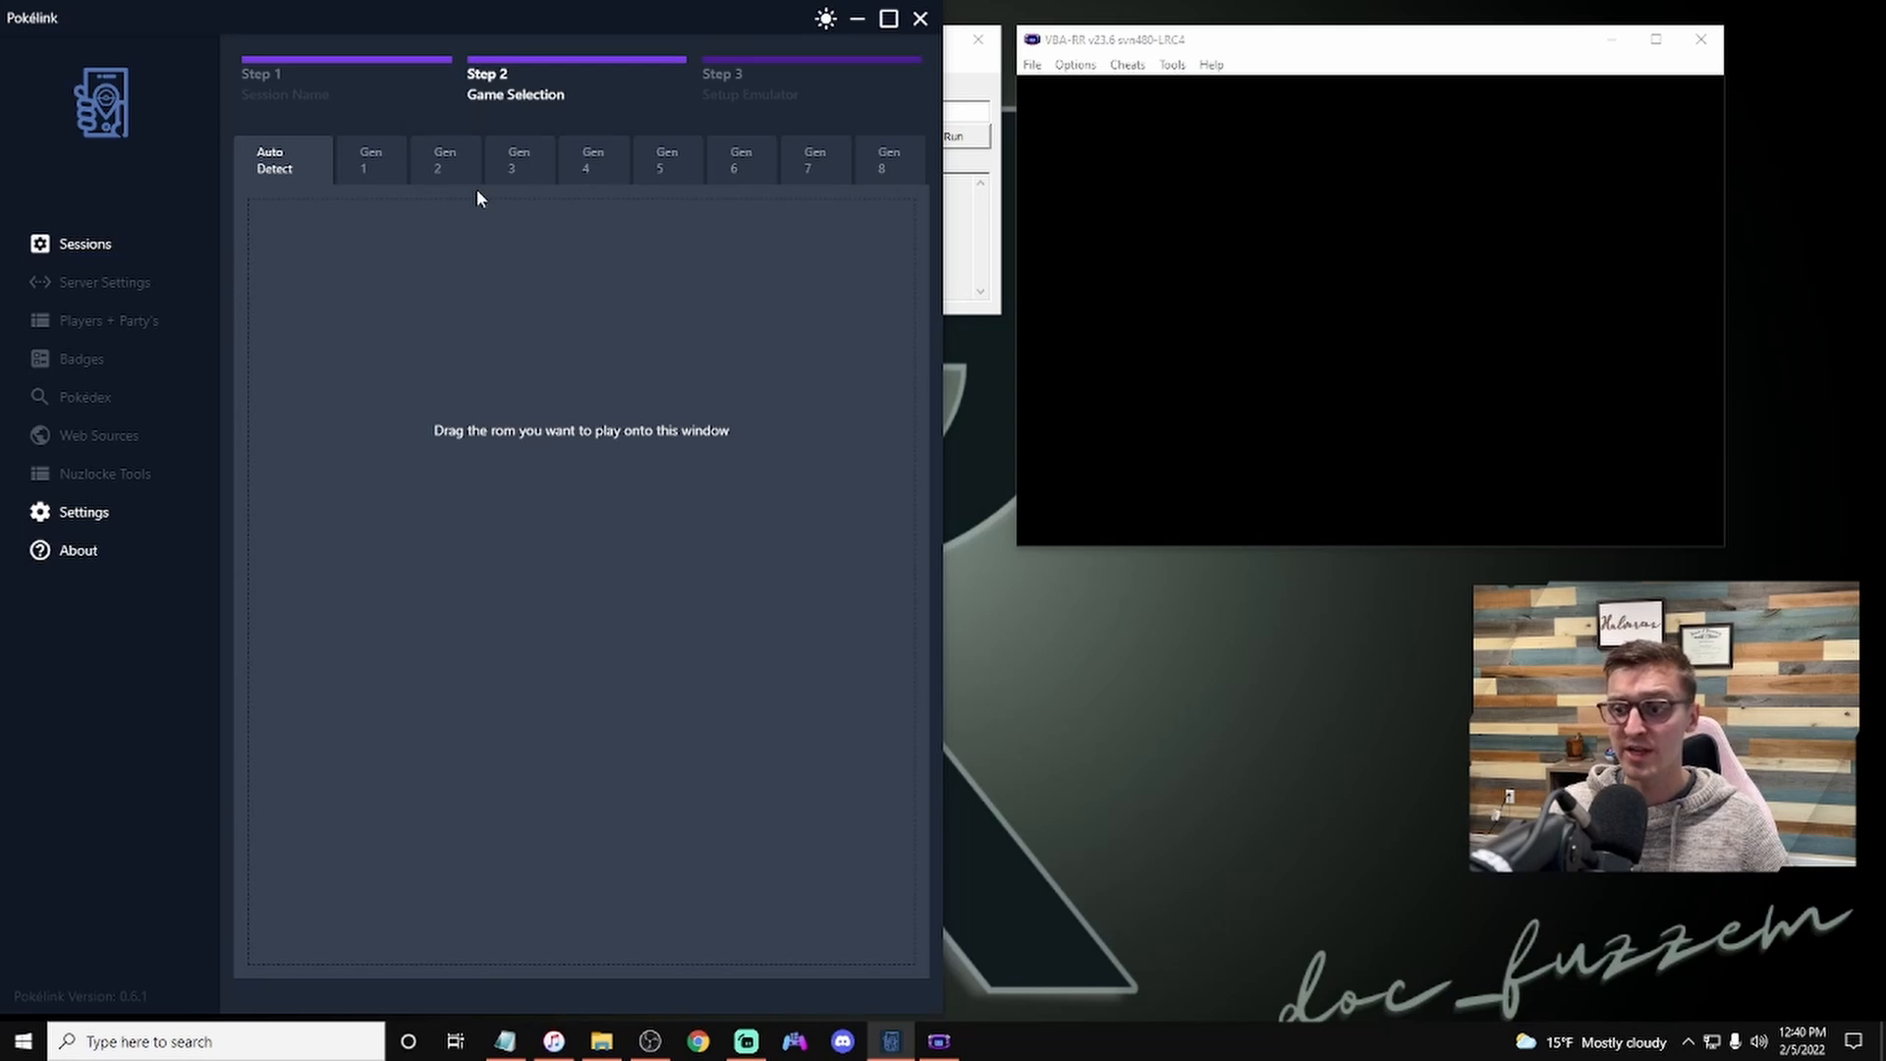
{"action": "left_click", "coordinate": [602, 1044]}
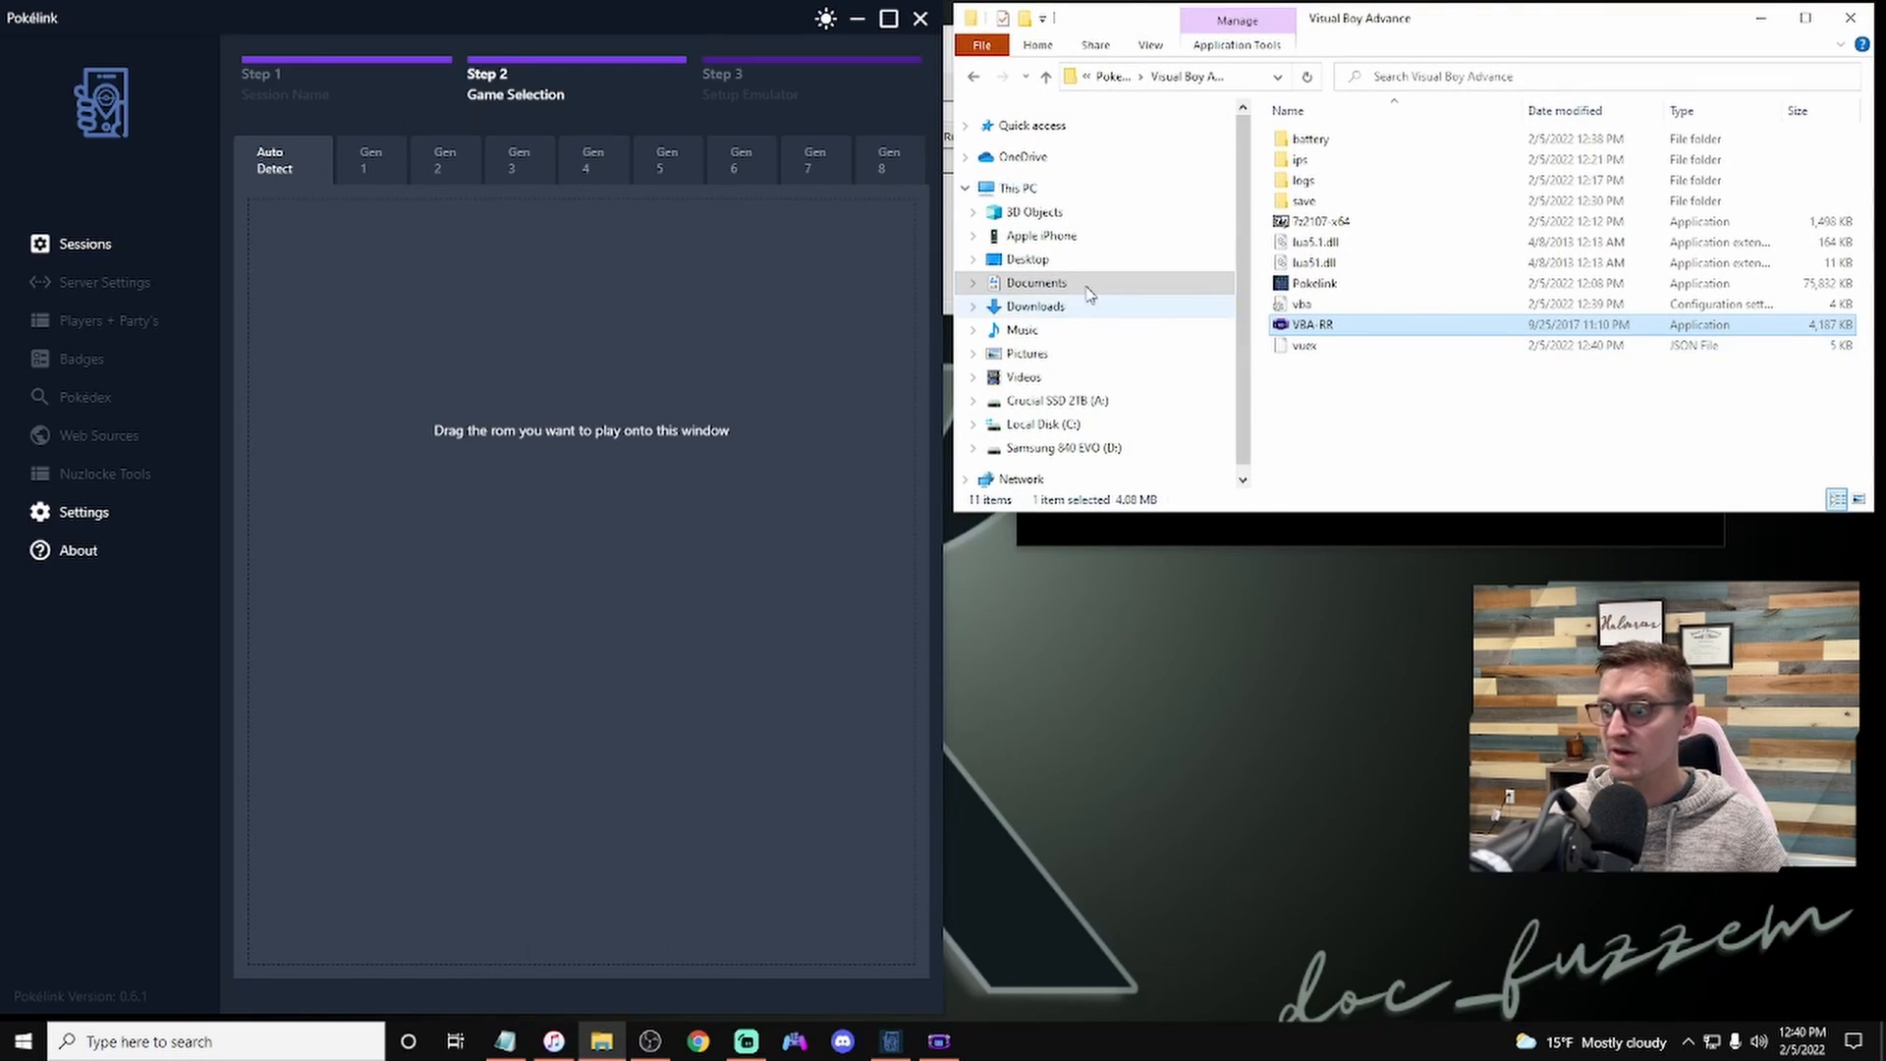
{"action": "left_click", "coordinate": [1054, 285]}
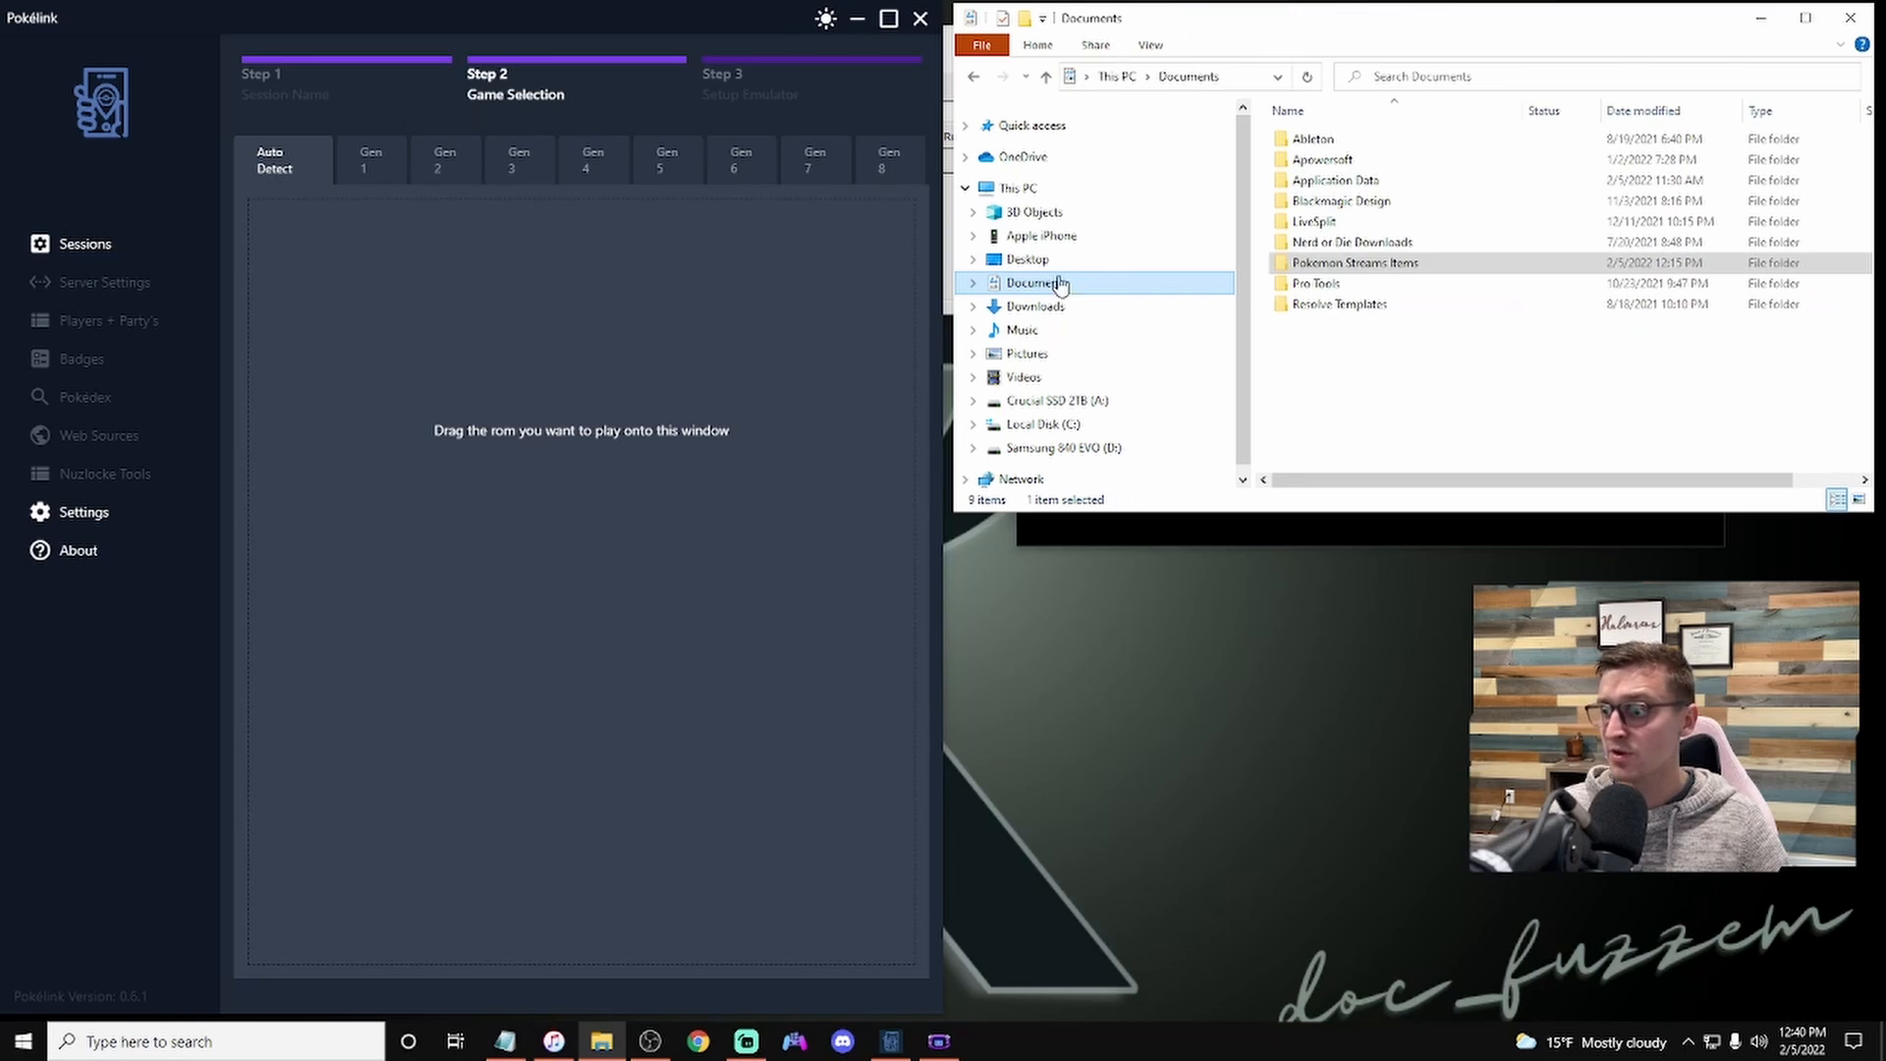
{"action": "double_click", "coordinate": [1395, 264]}
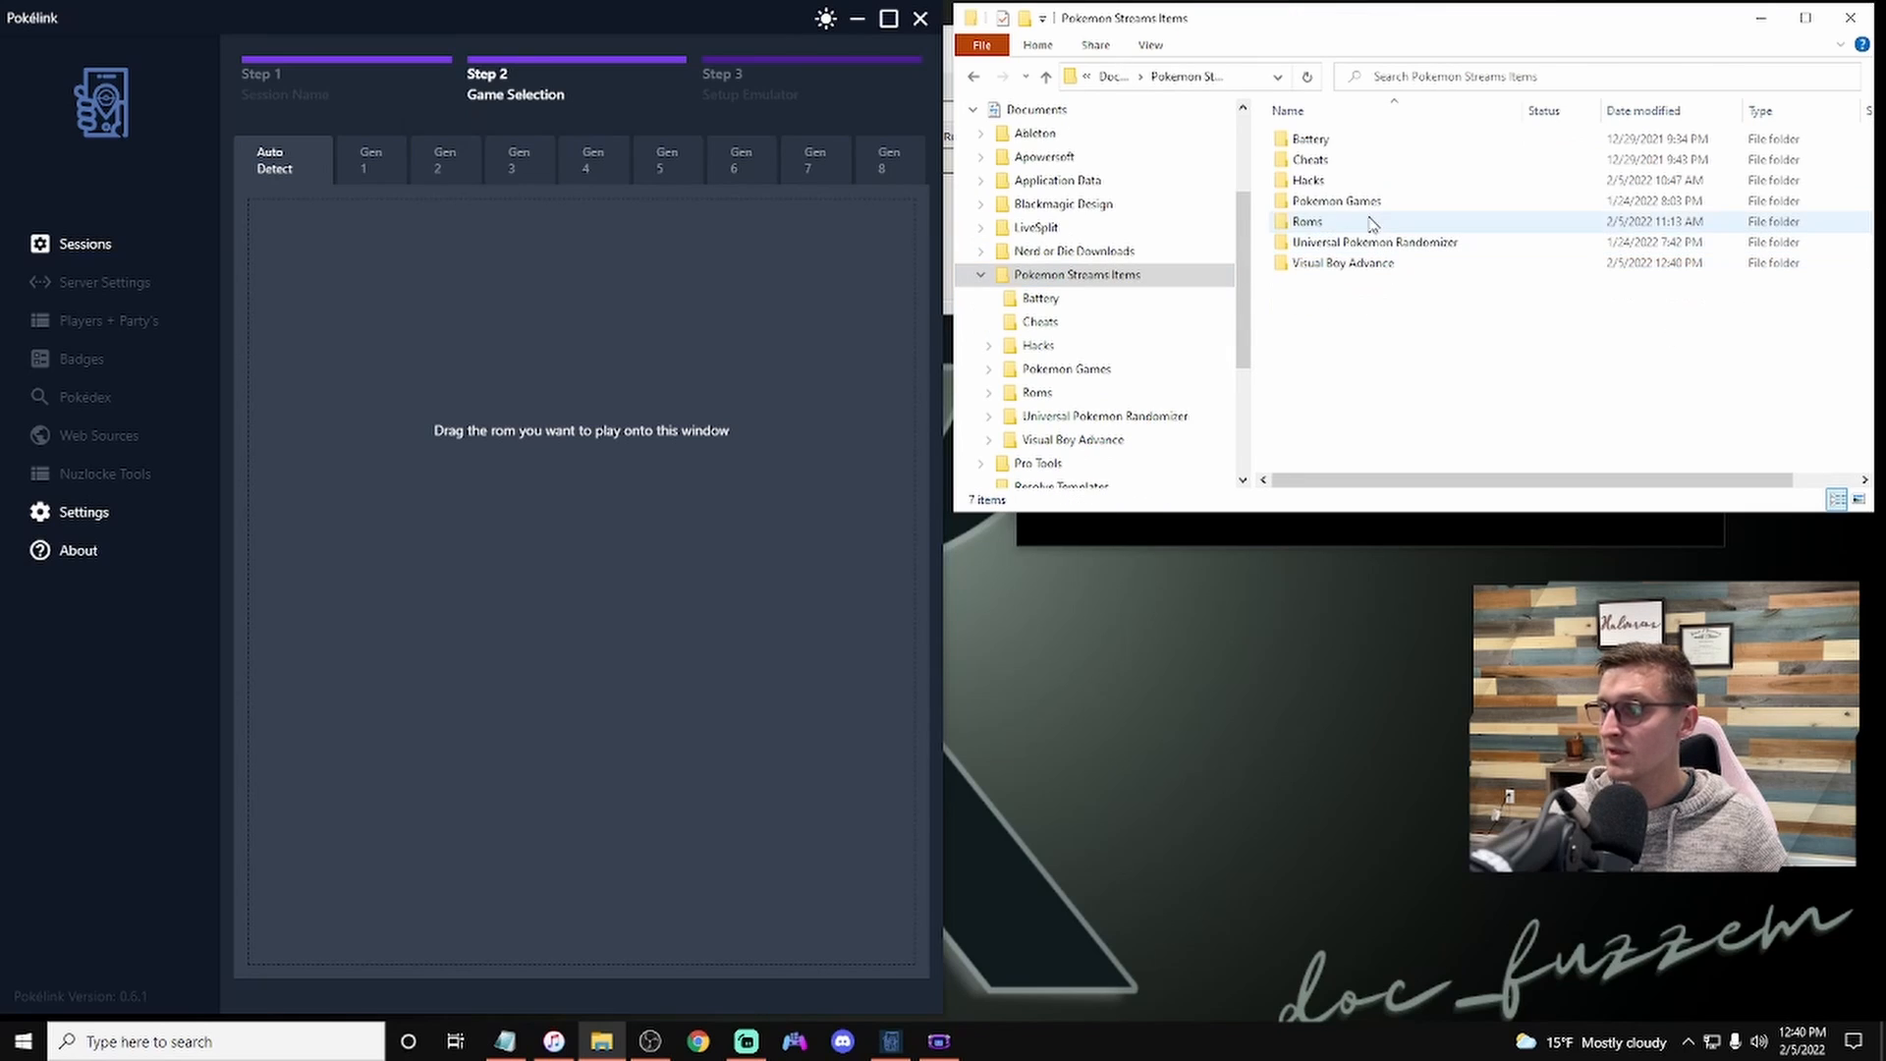
{"action": "double_click", "coordinate": [1358, 200]}
{"action": "double_click", "coordinate": [1346, 161]}
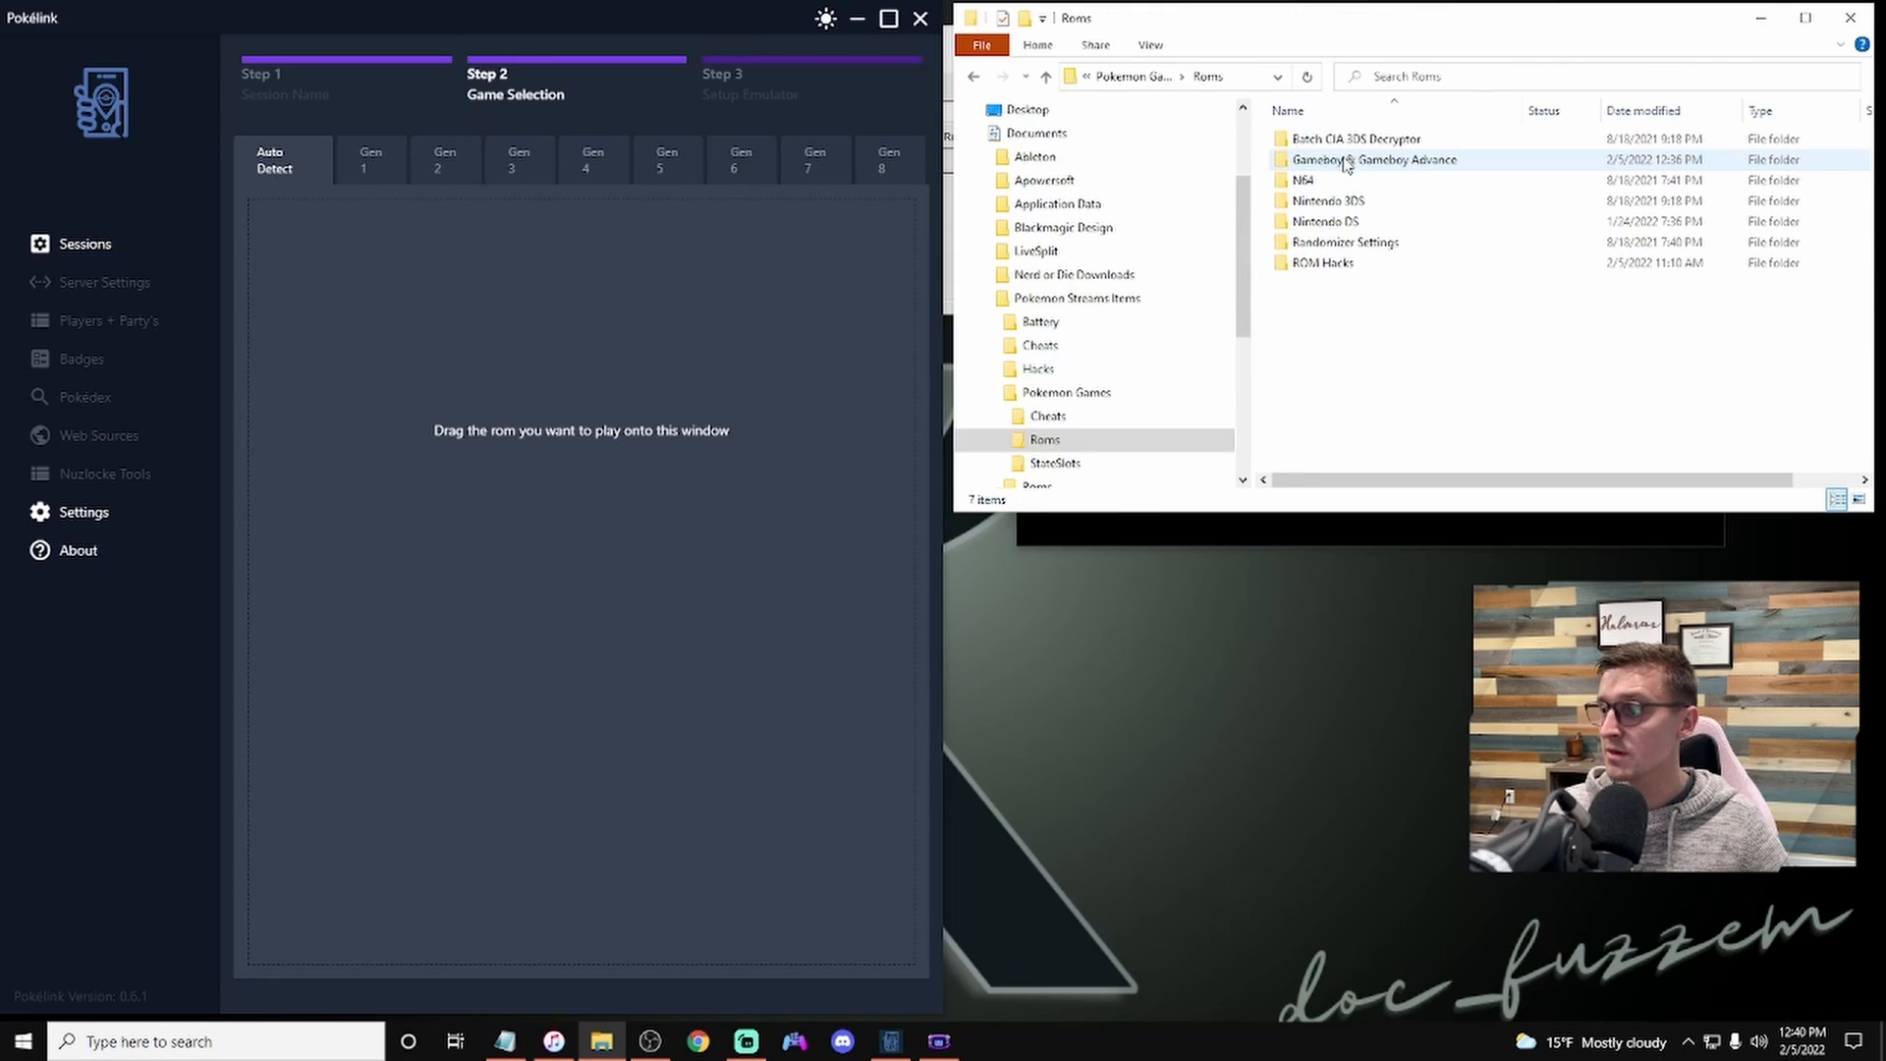
{"action": "double_click", "coordinate": [1376, 160]}
{"action": "left_click_drag", "start_coordinate": [1411, 202], "coordinate": [569, 447]}
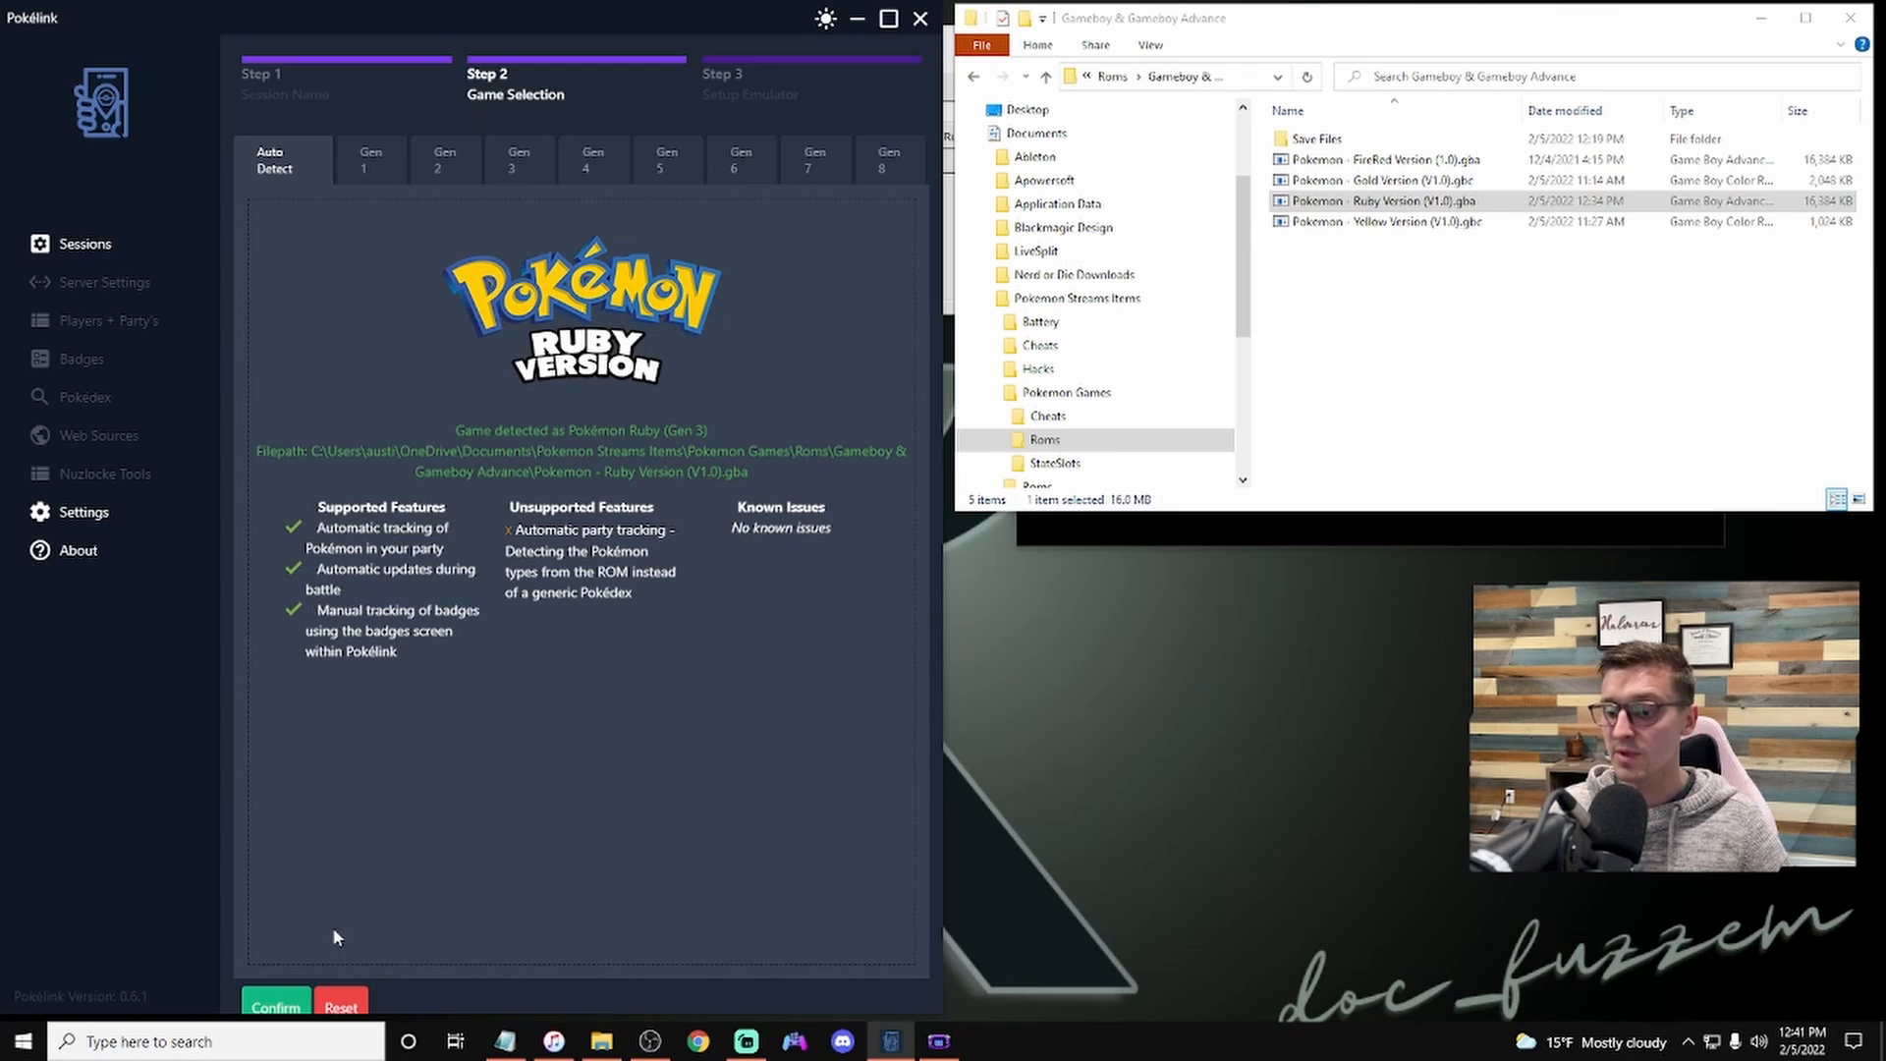
{"action": "left_click", "coordinate": [261, 1000]}
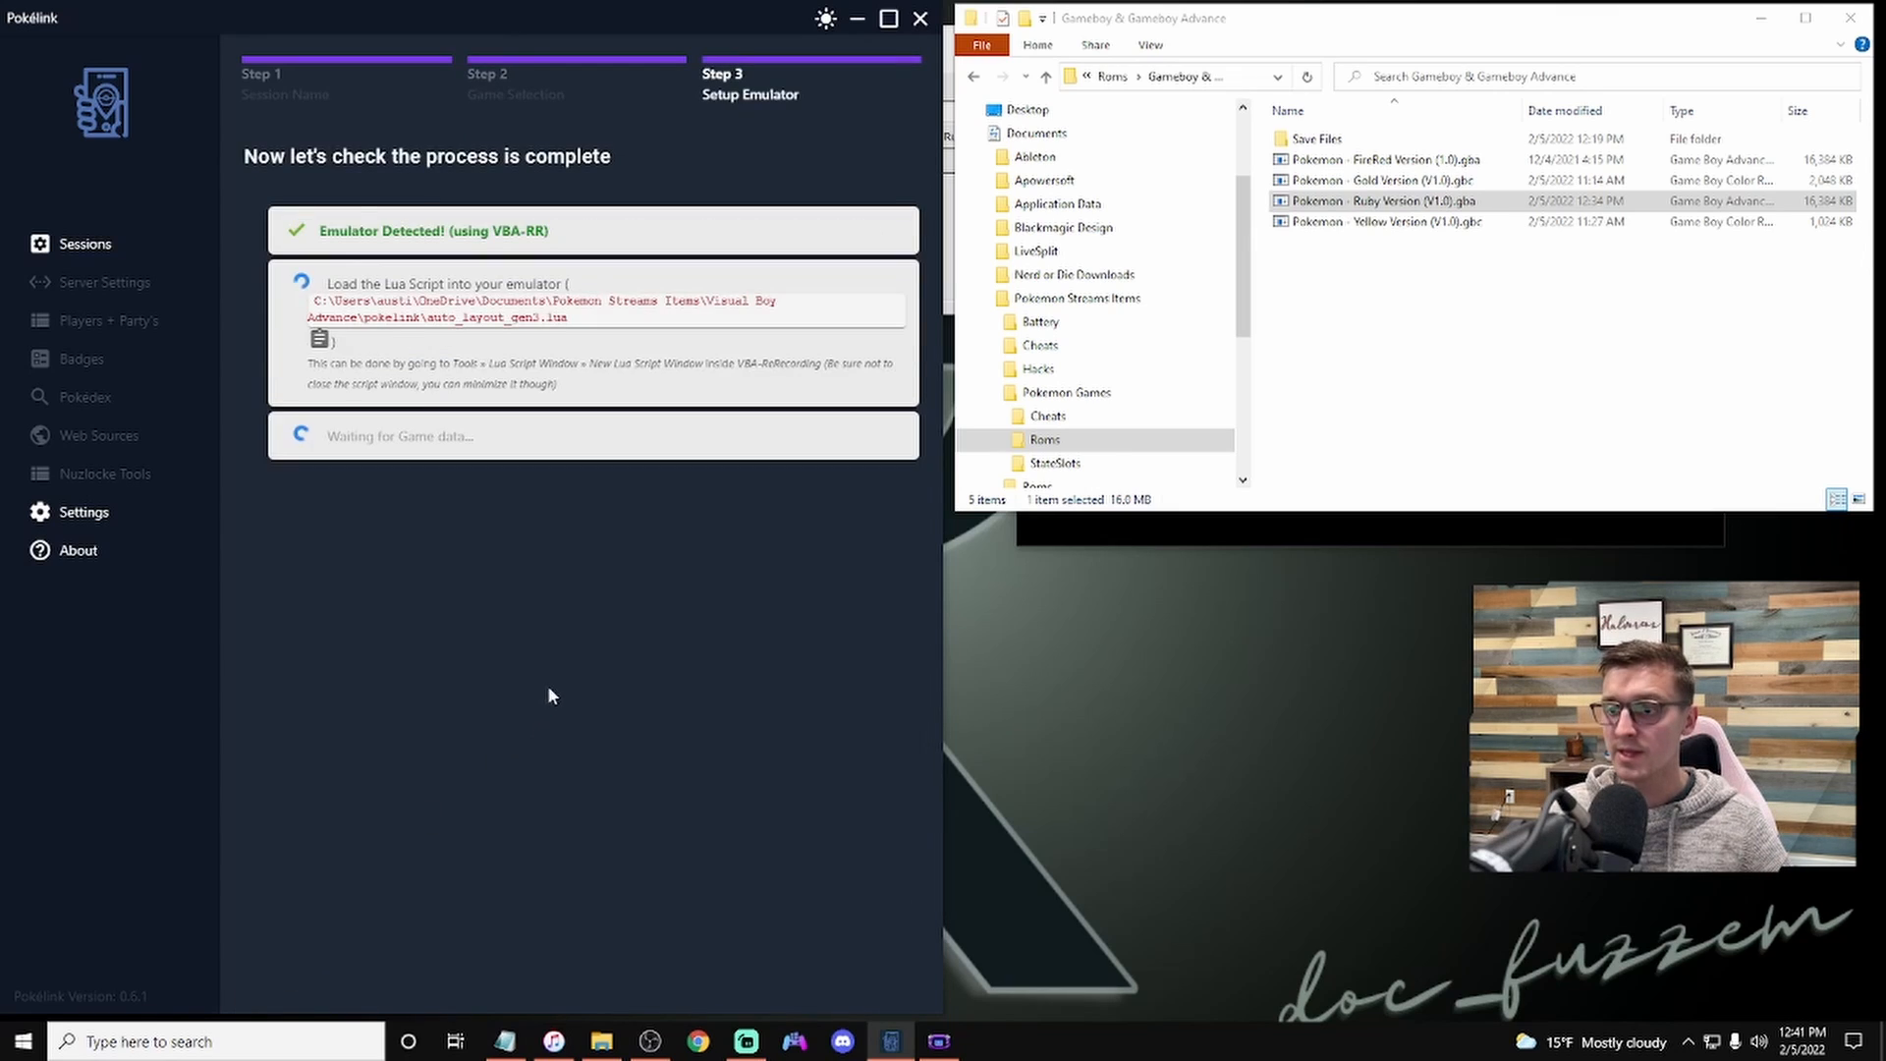
Step: Copy the auto_layout_gen3.lua script path from Pokelink and paste it into the Lua Script window's script file field
{"action": "left_click", "coordinate": [1761, 18]}
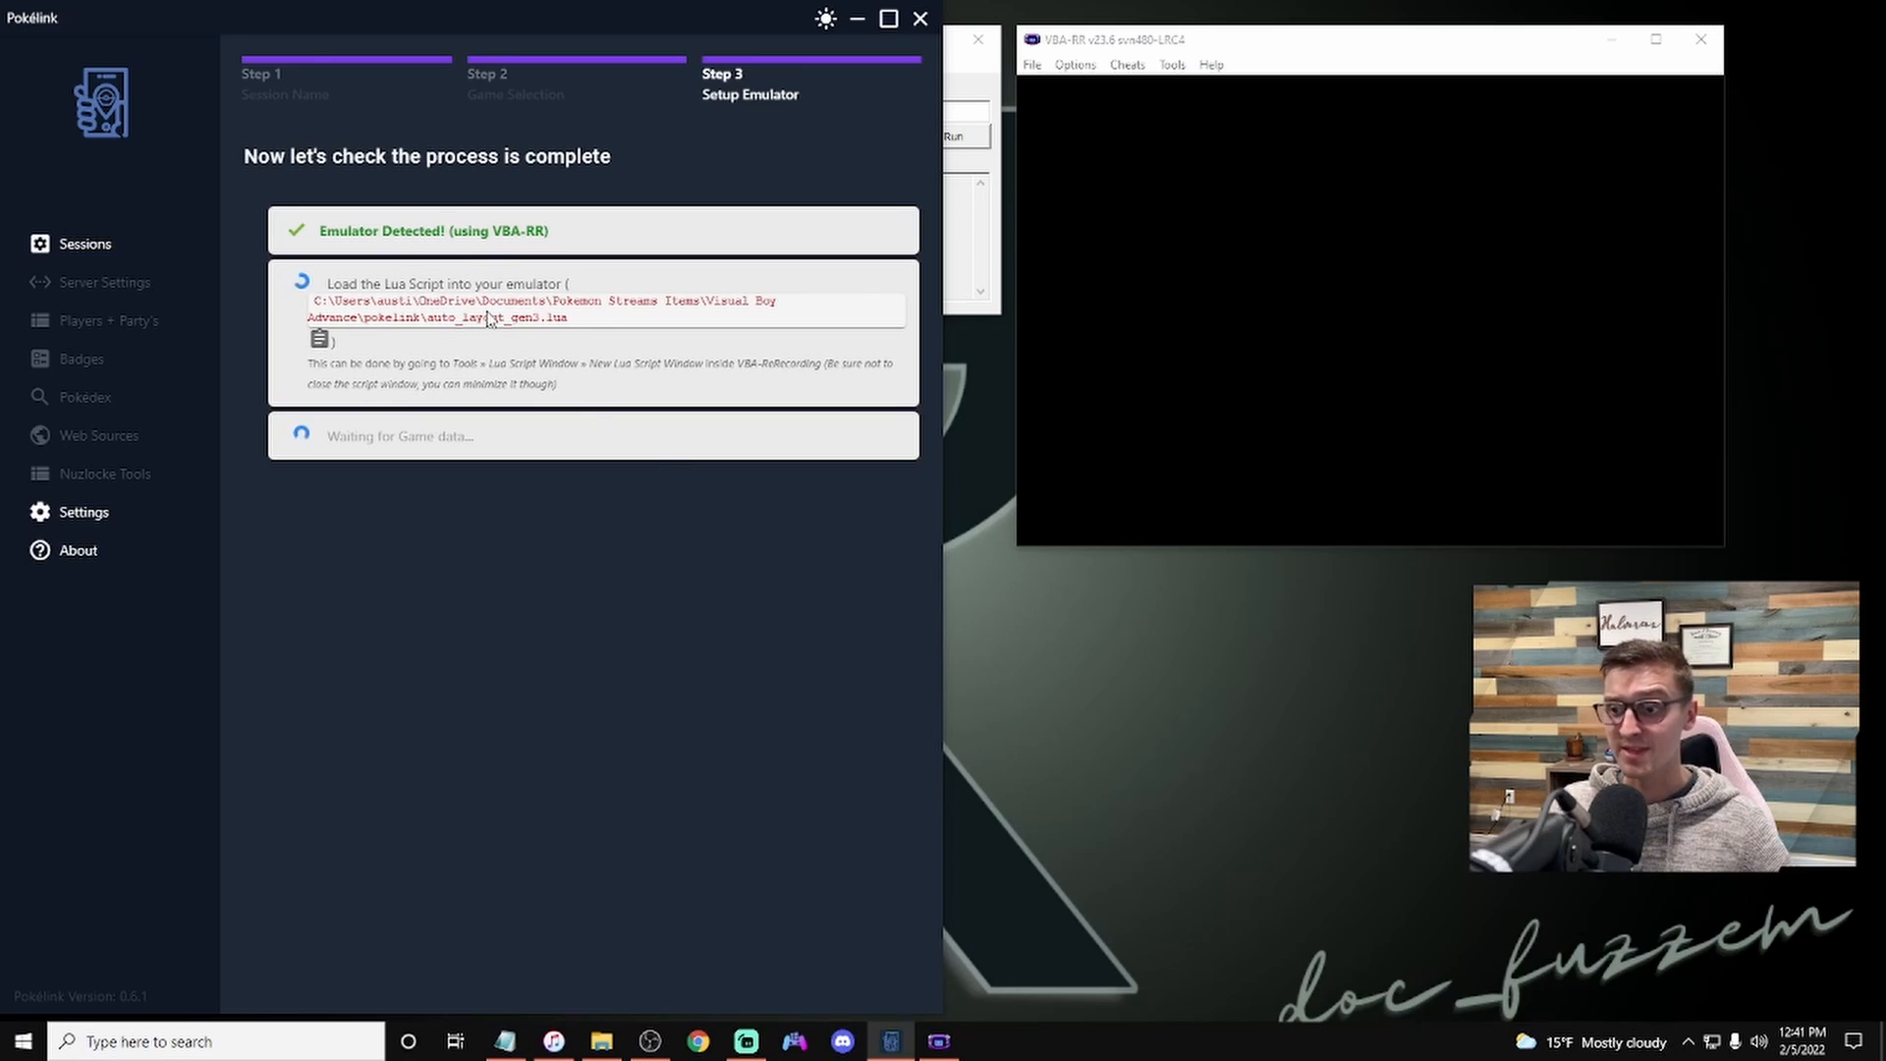
{"action": "left_click", "coordinate": [320, 339]}
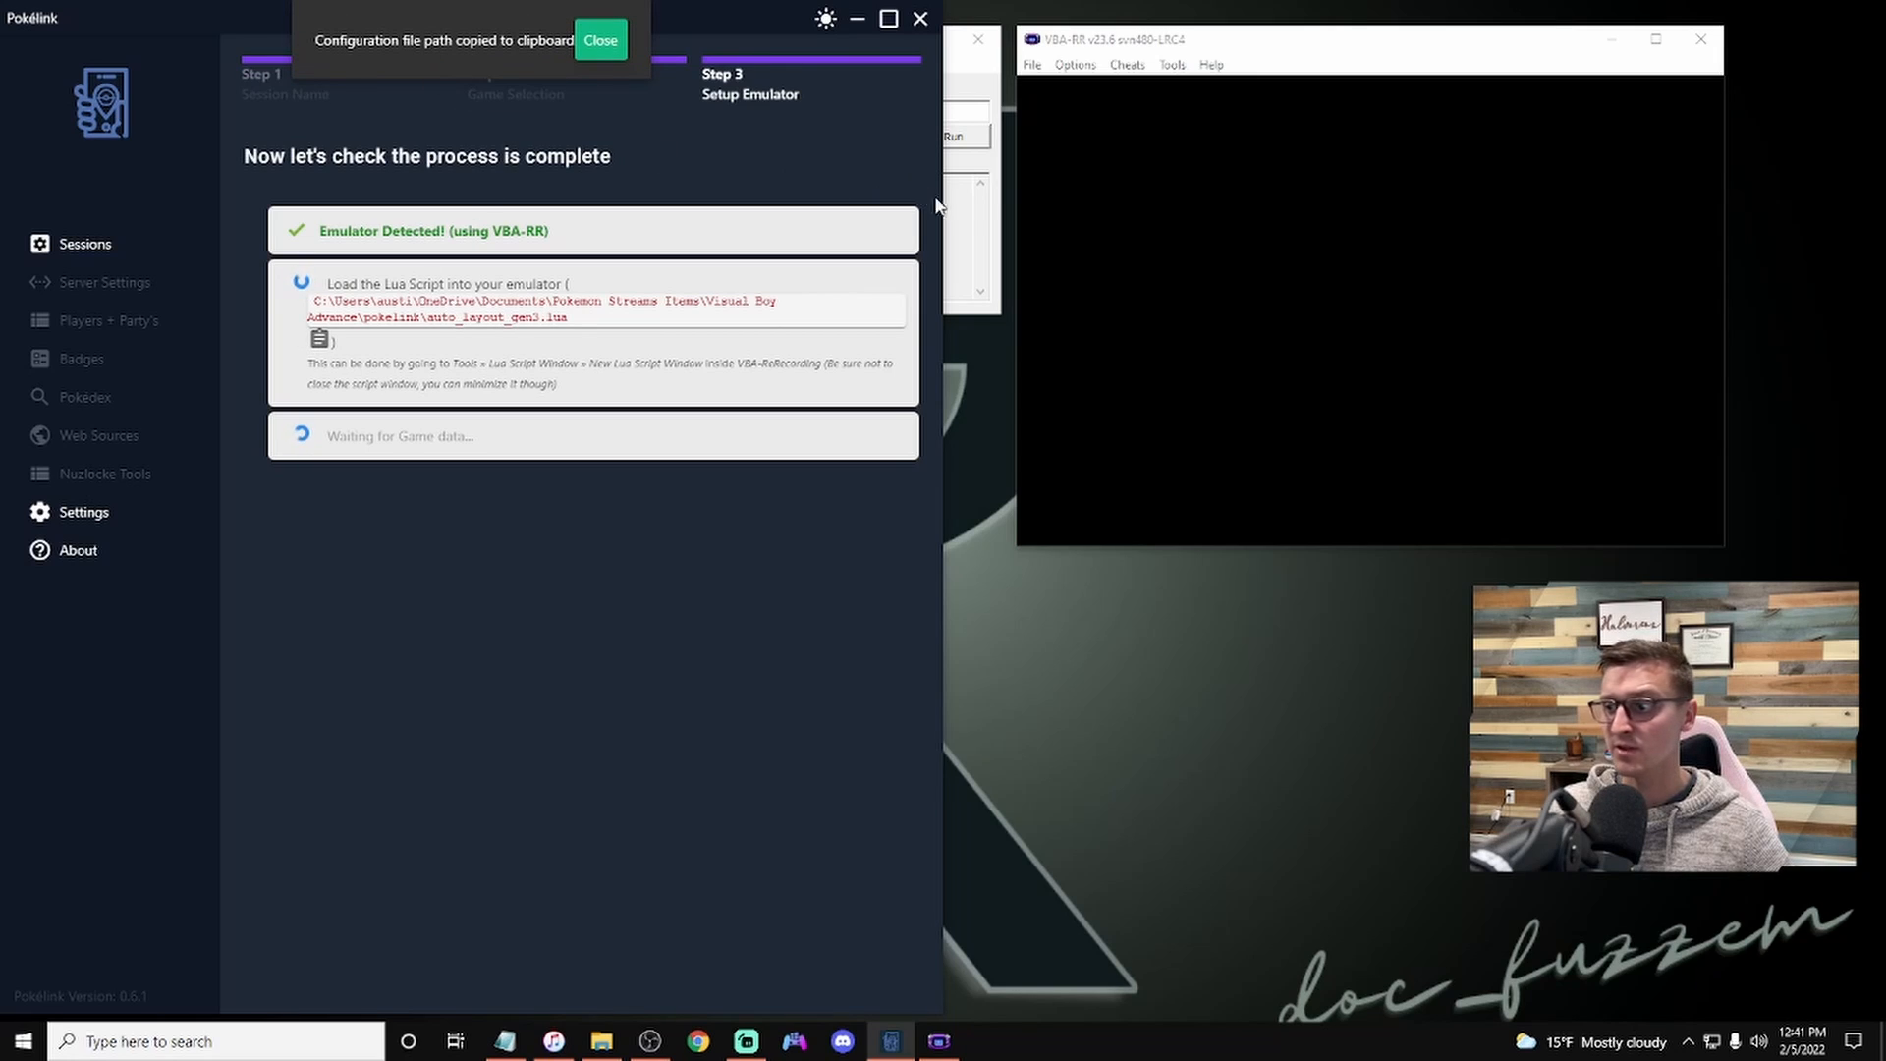
{"action": "left_click", "coordinate": [998, 177]}
{"action": "left_click", "coordinate": [804, 105]}
{"action": "key", "text": "ctrl+v"}
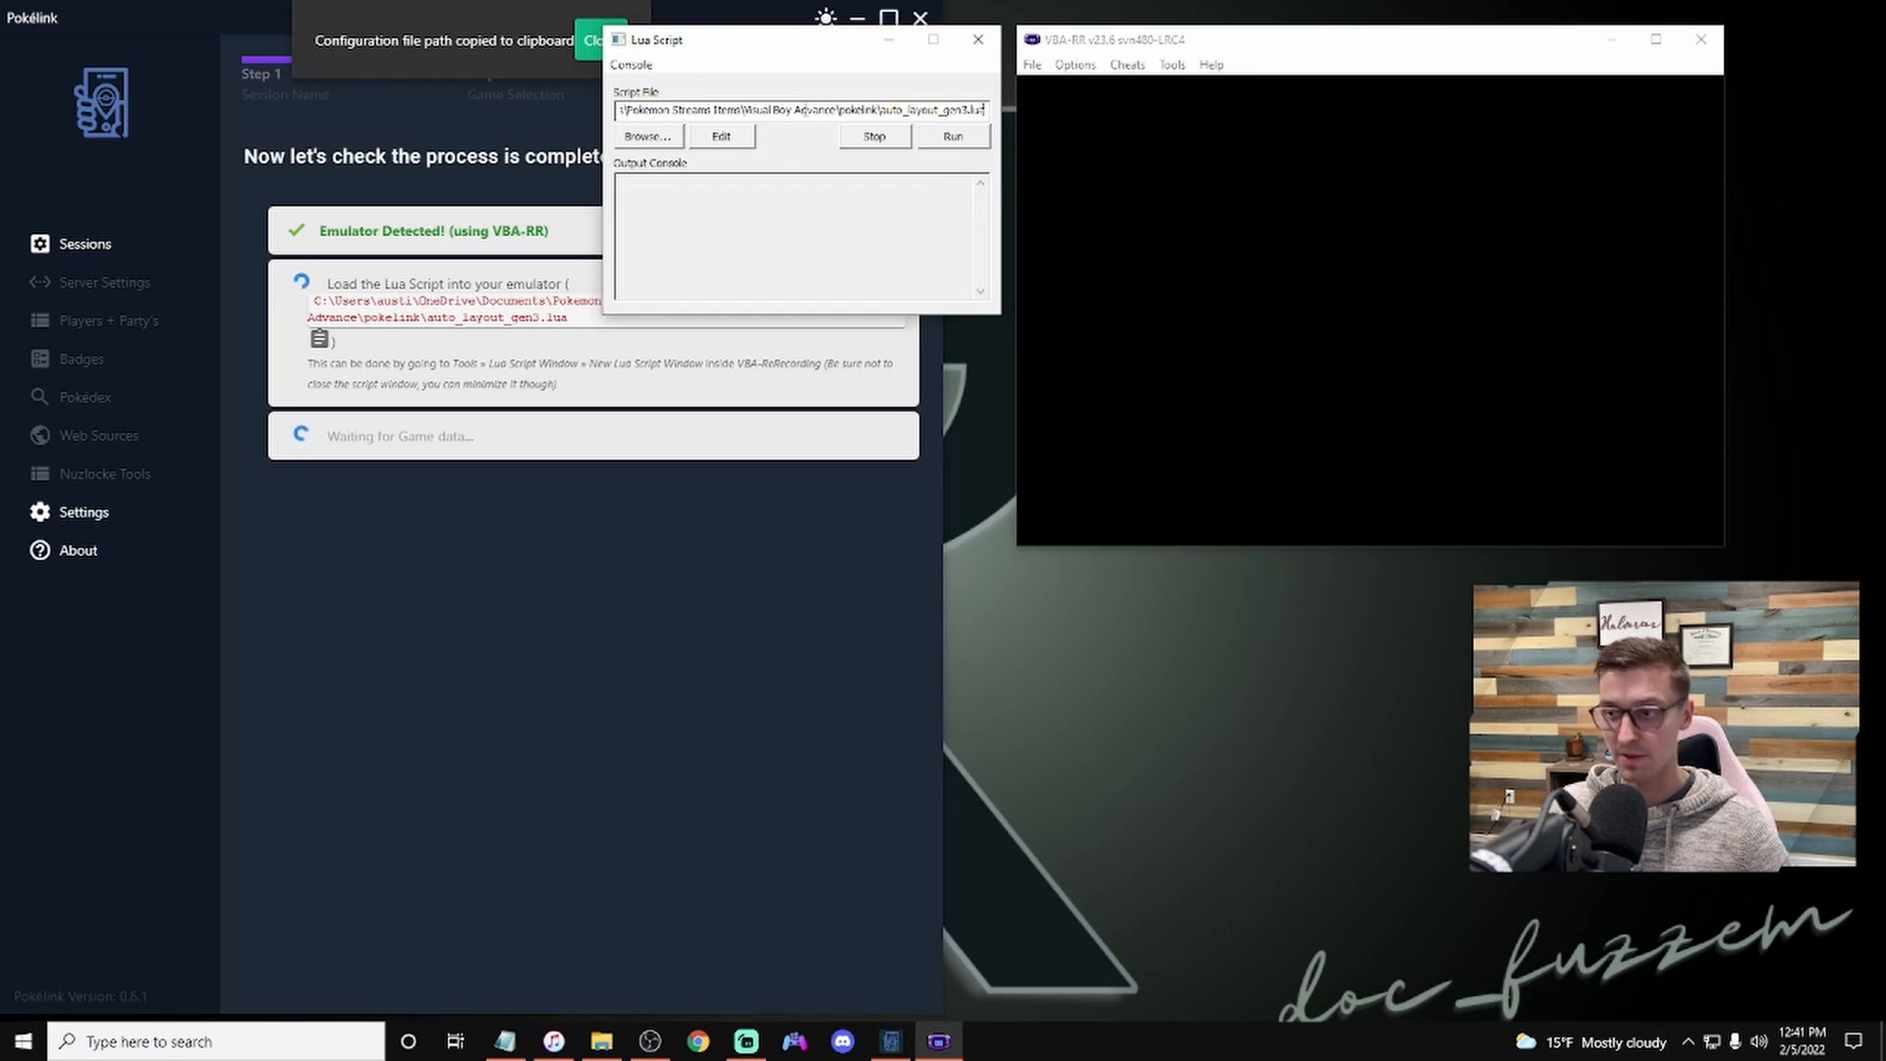
{"action": "left_click", "coordinate": [951, 140]}
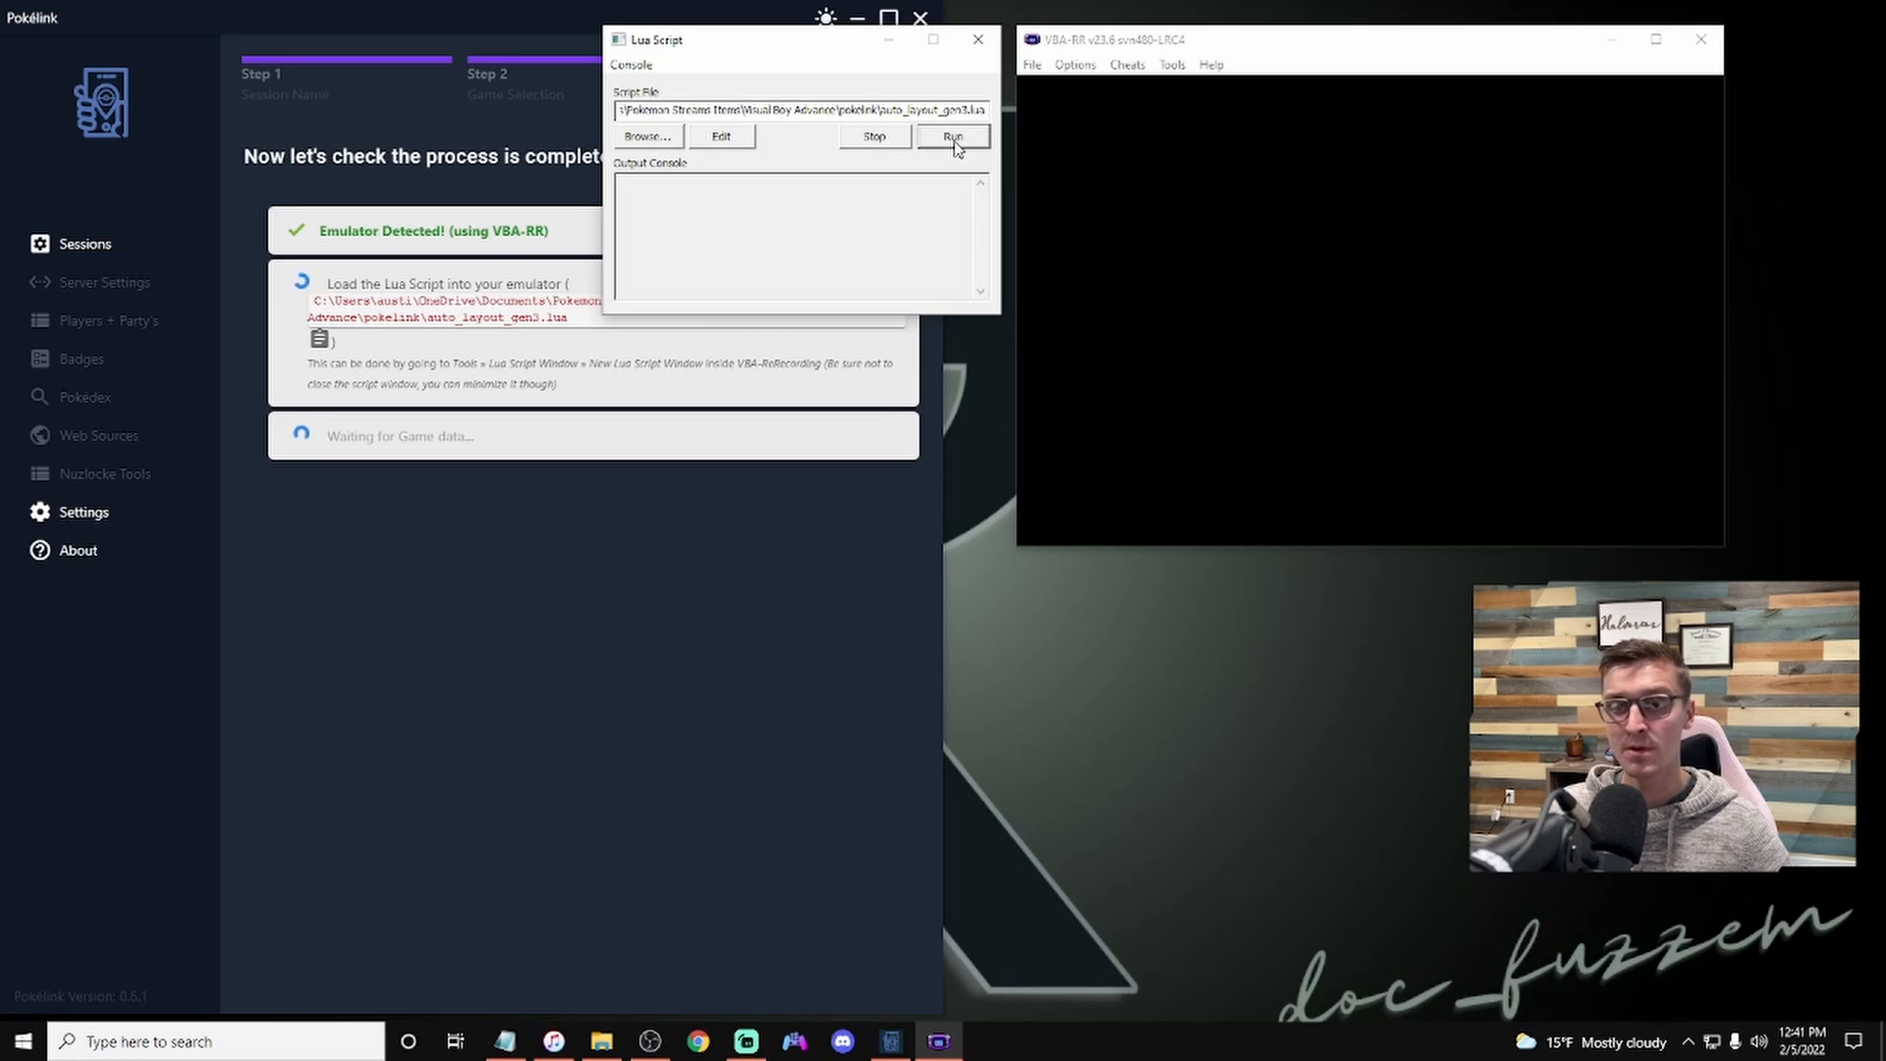
{"action": "left_click", "coordinate": [1033, 67]}
{"action": "mouse_move", "coordinate": [1088, 134]}
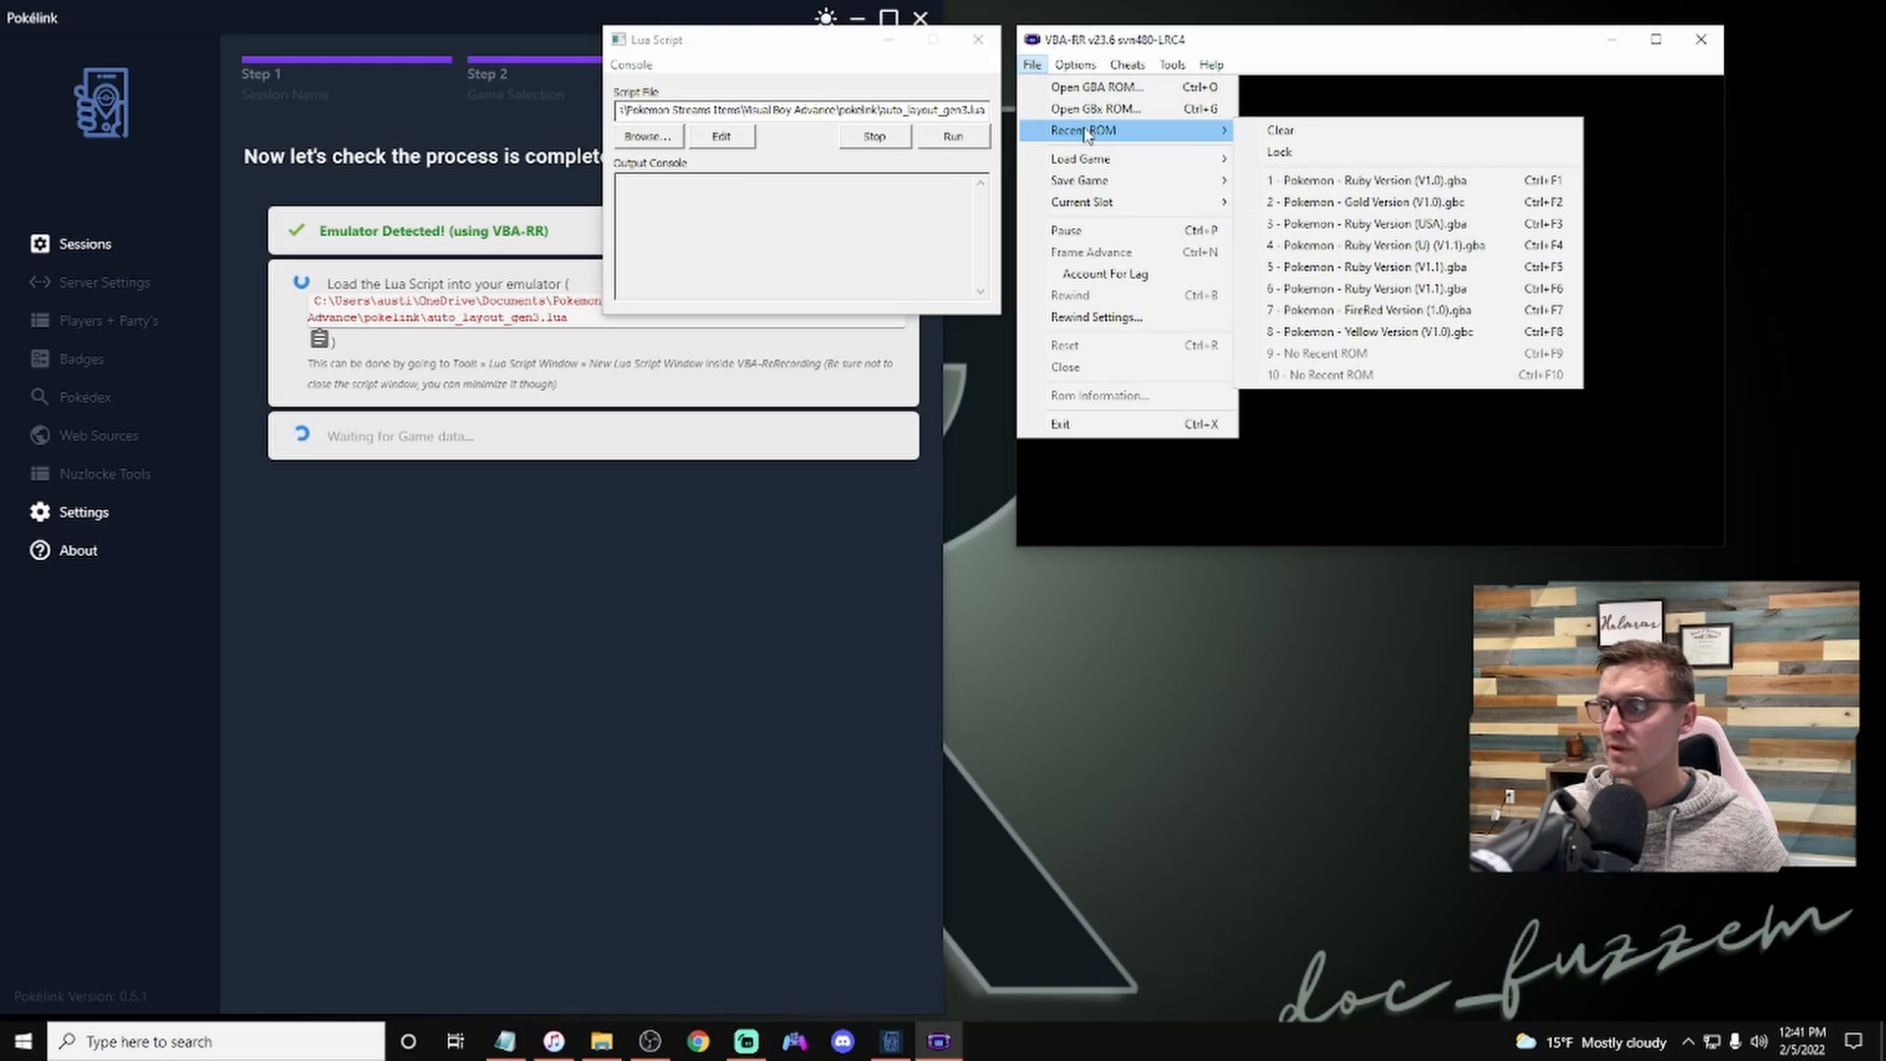
{"action": "left_click", "coordinate": [1081, 87]}
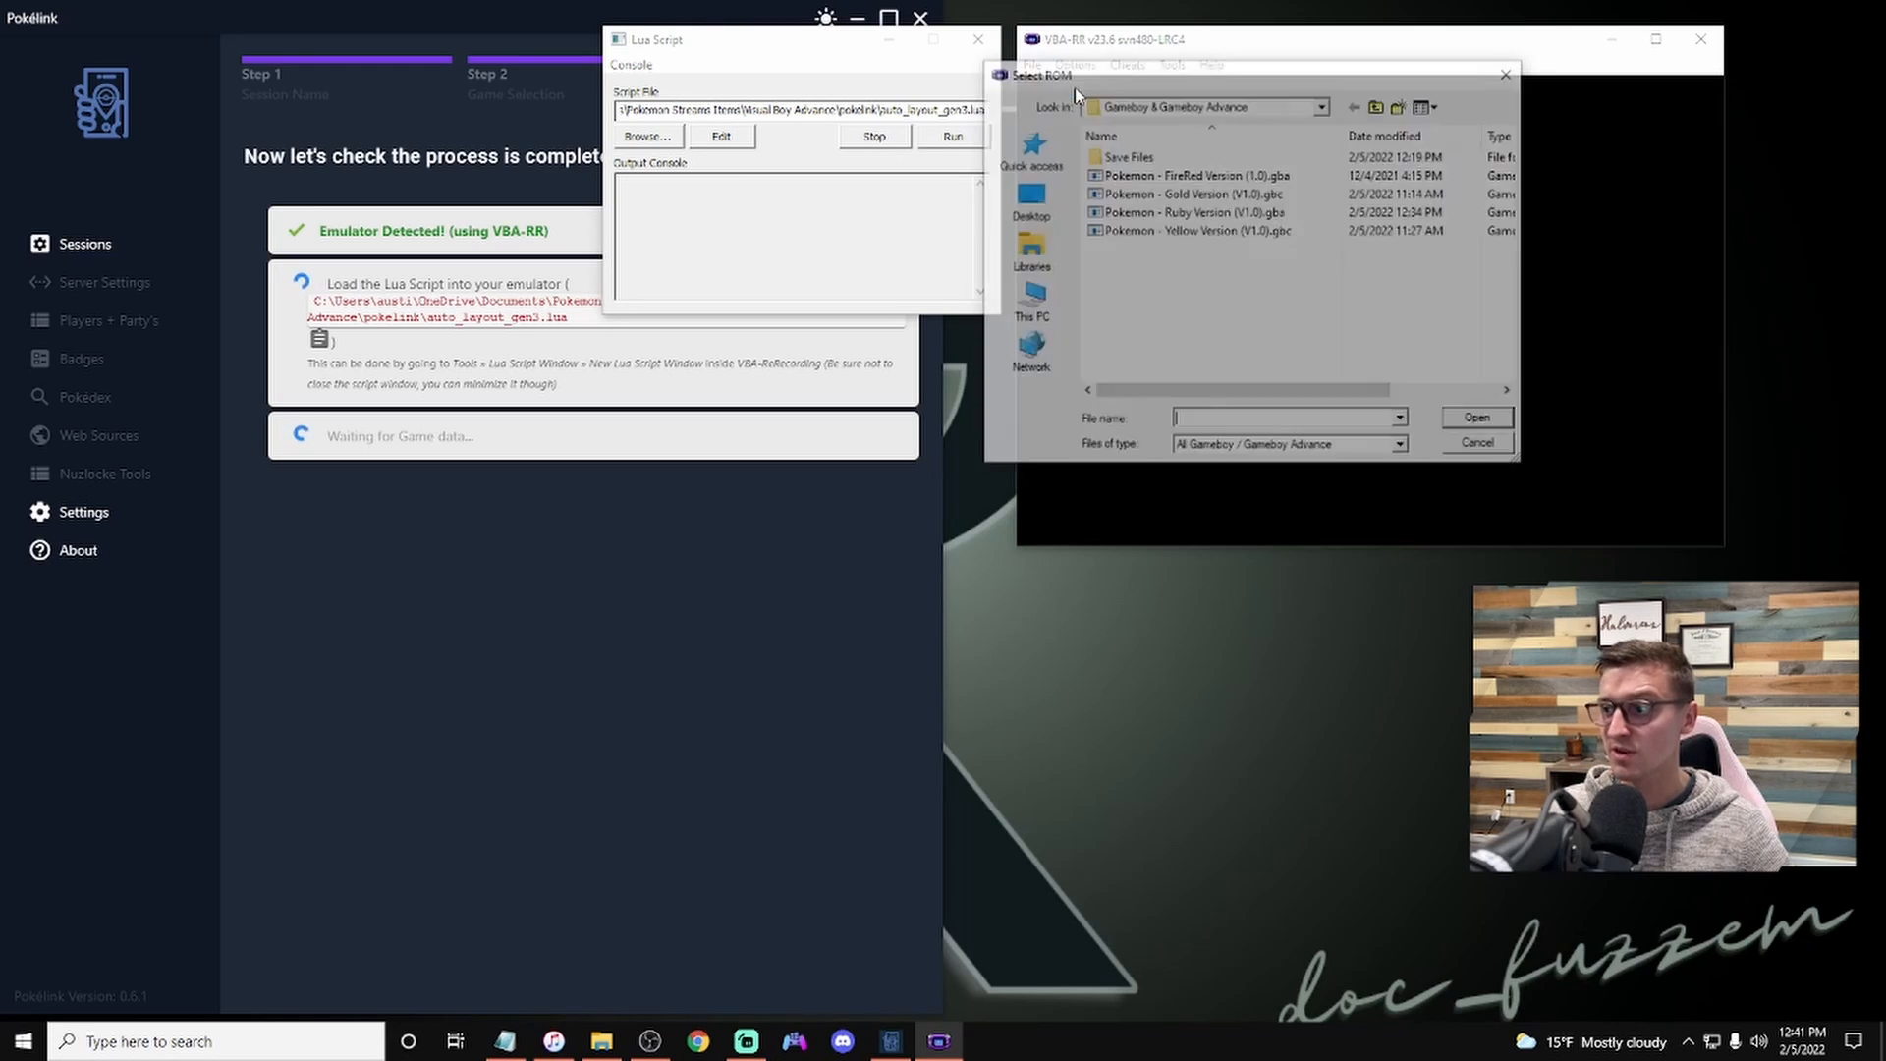
{"action": "left_click", "coordinate": [1510, 72]}
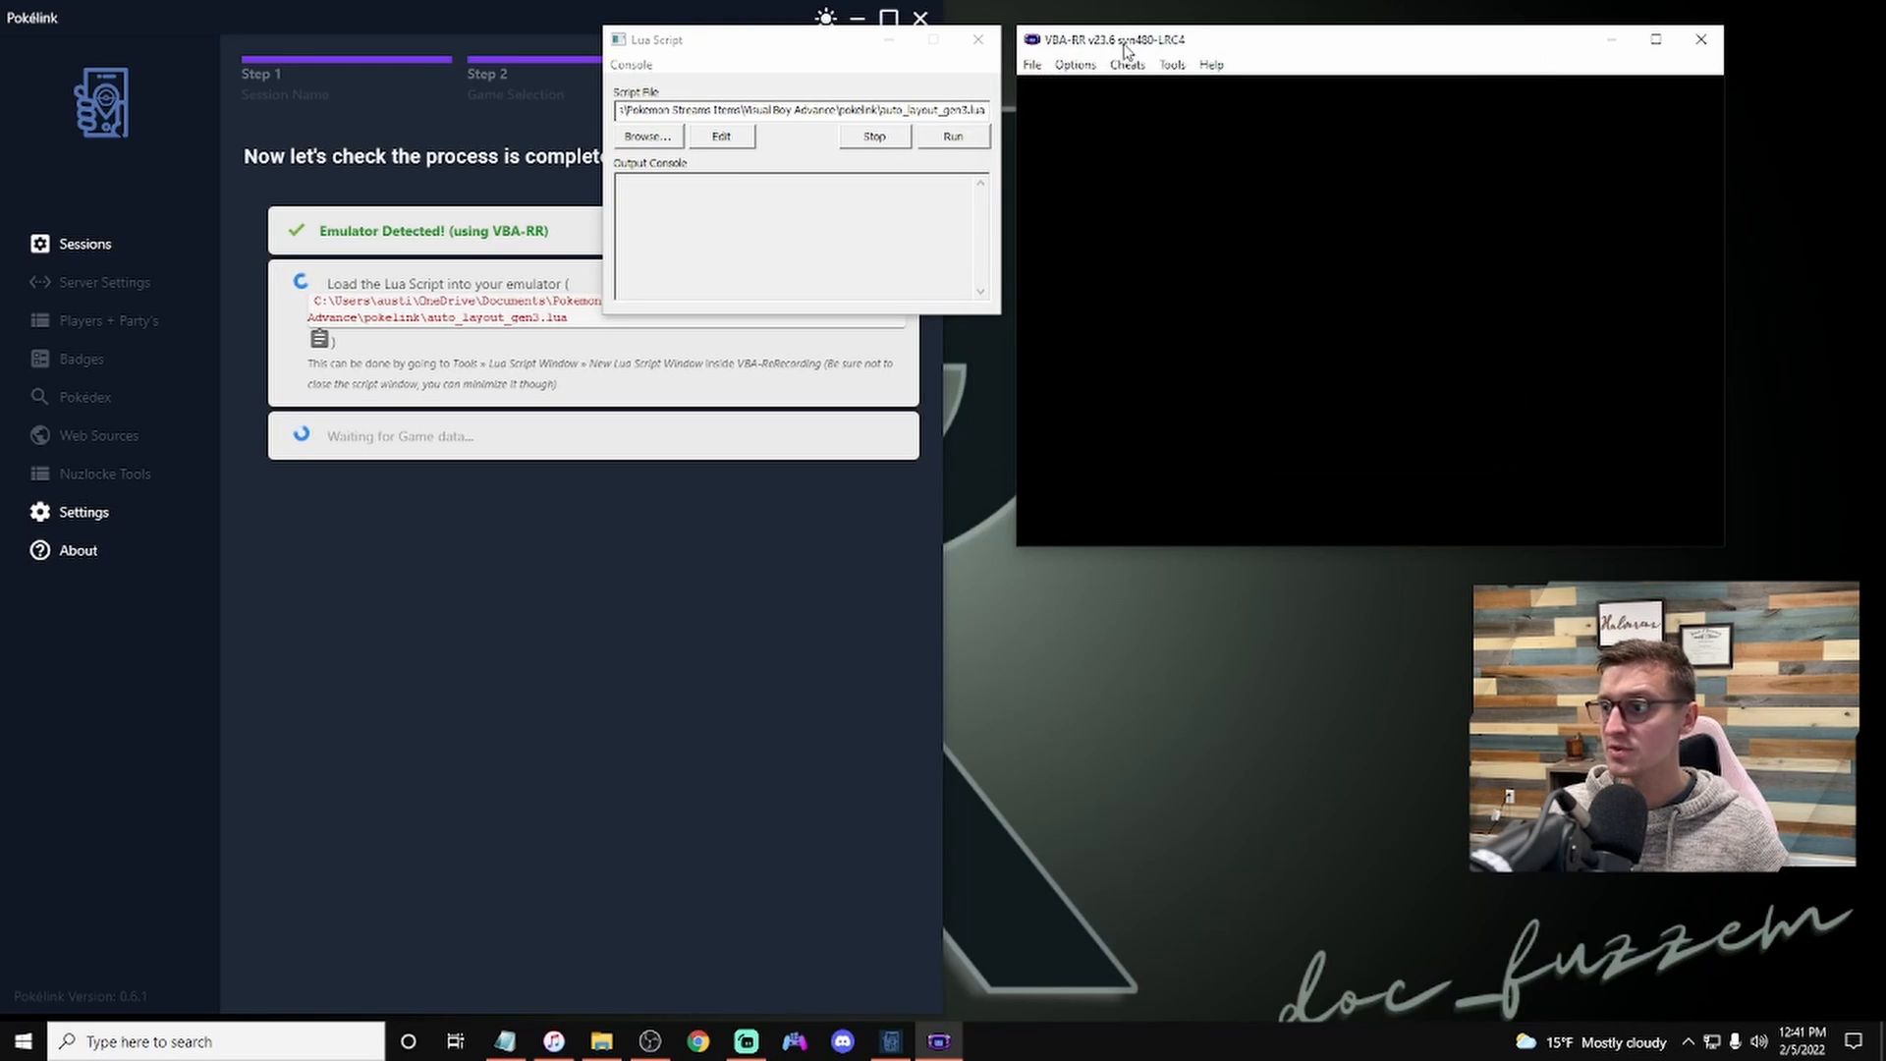
Step: Open the Pokemon - Ruby Version (V1.0).gba ROM from the Gameboy & Gameboy Advance folder in the emulator
{"action": "left_click", "coordinate": [1032, 65]}
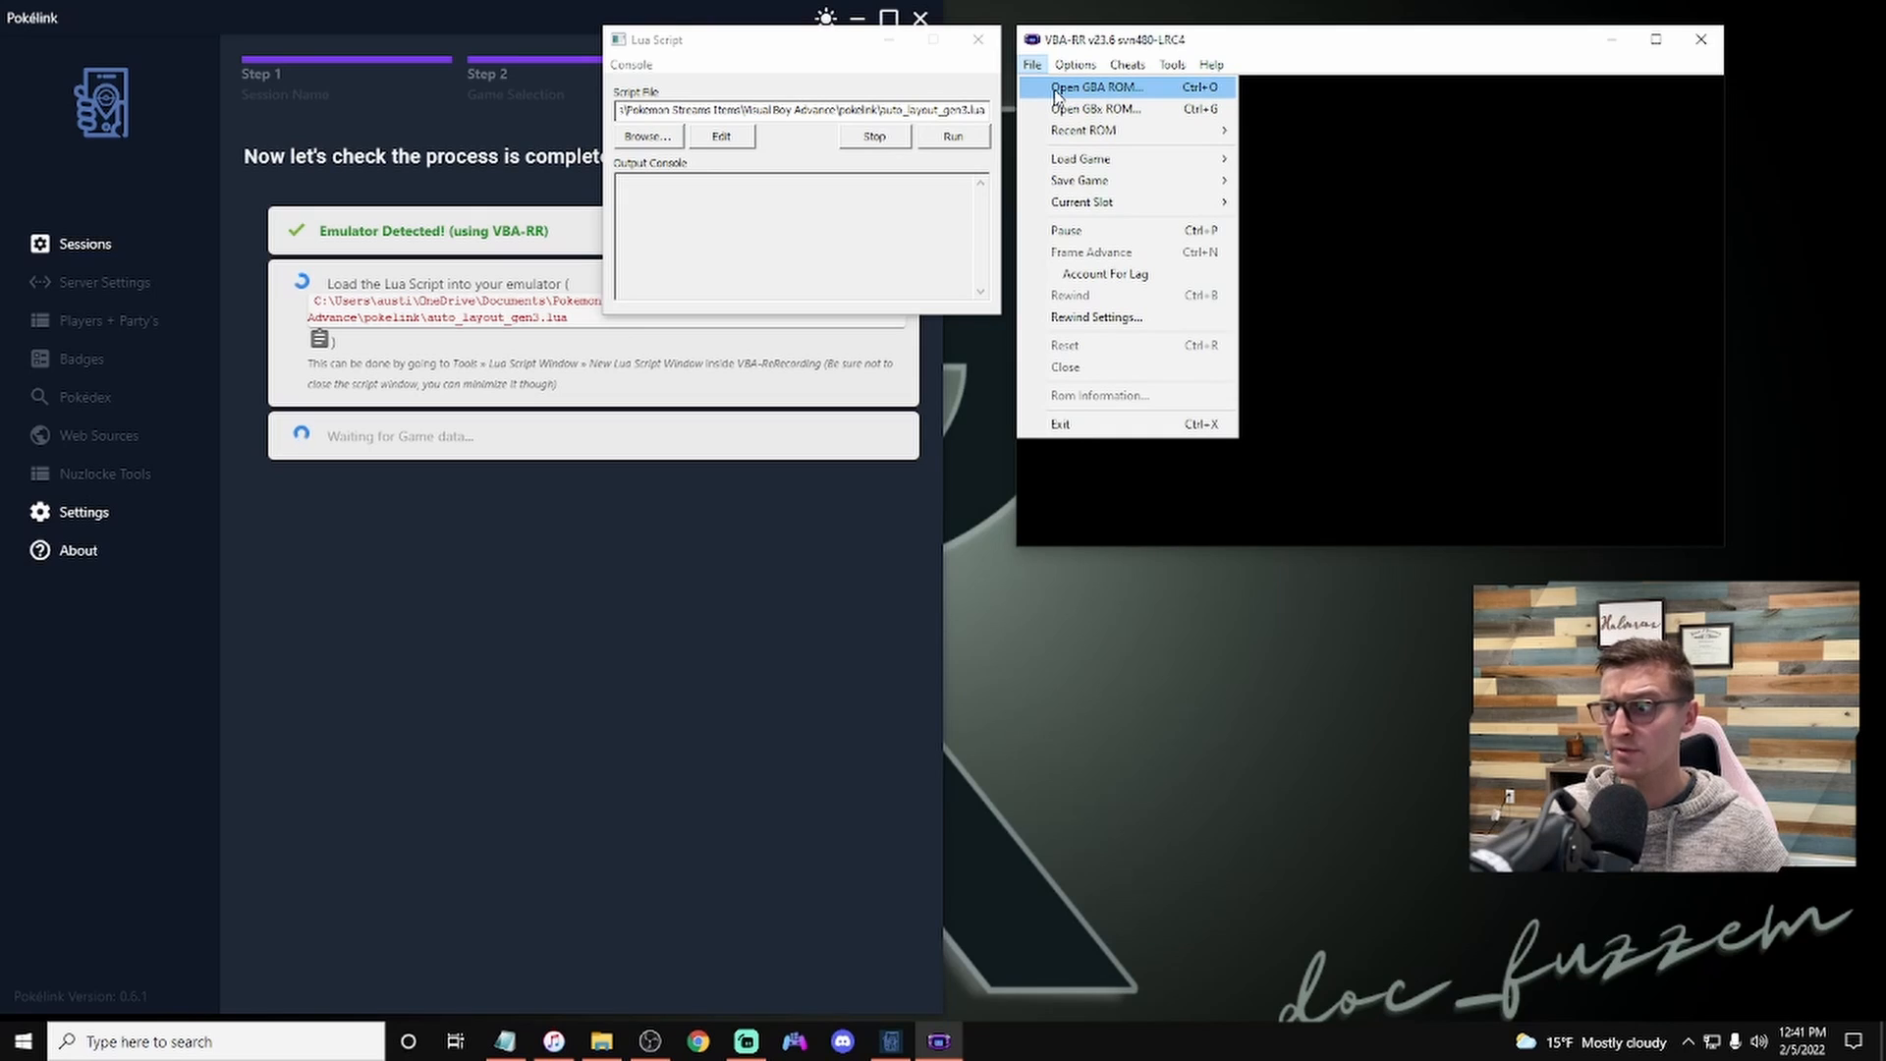
{"action": "left_click", "coordinate": [1059, 95]}
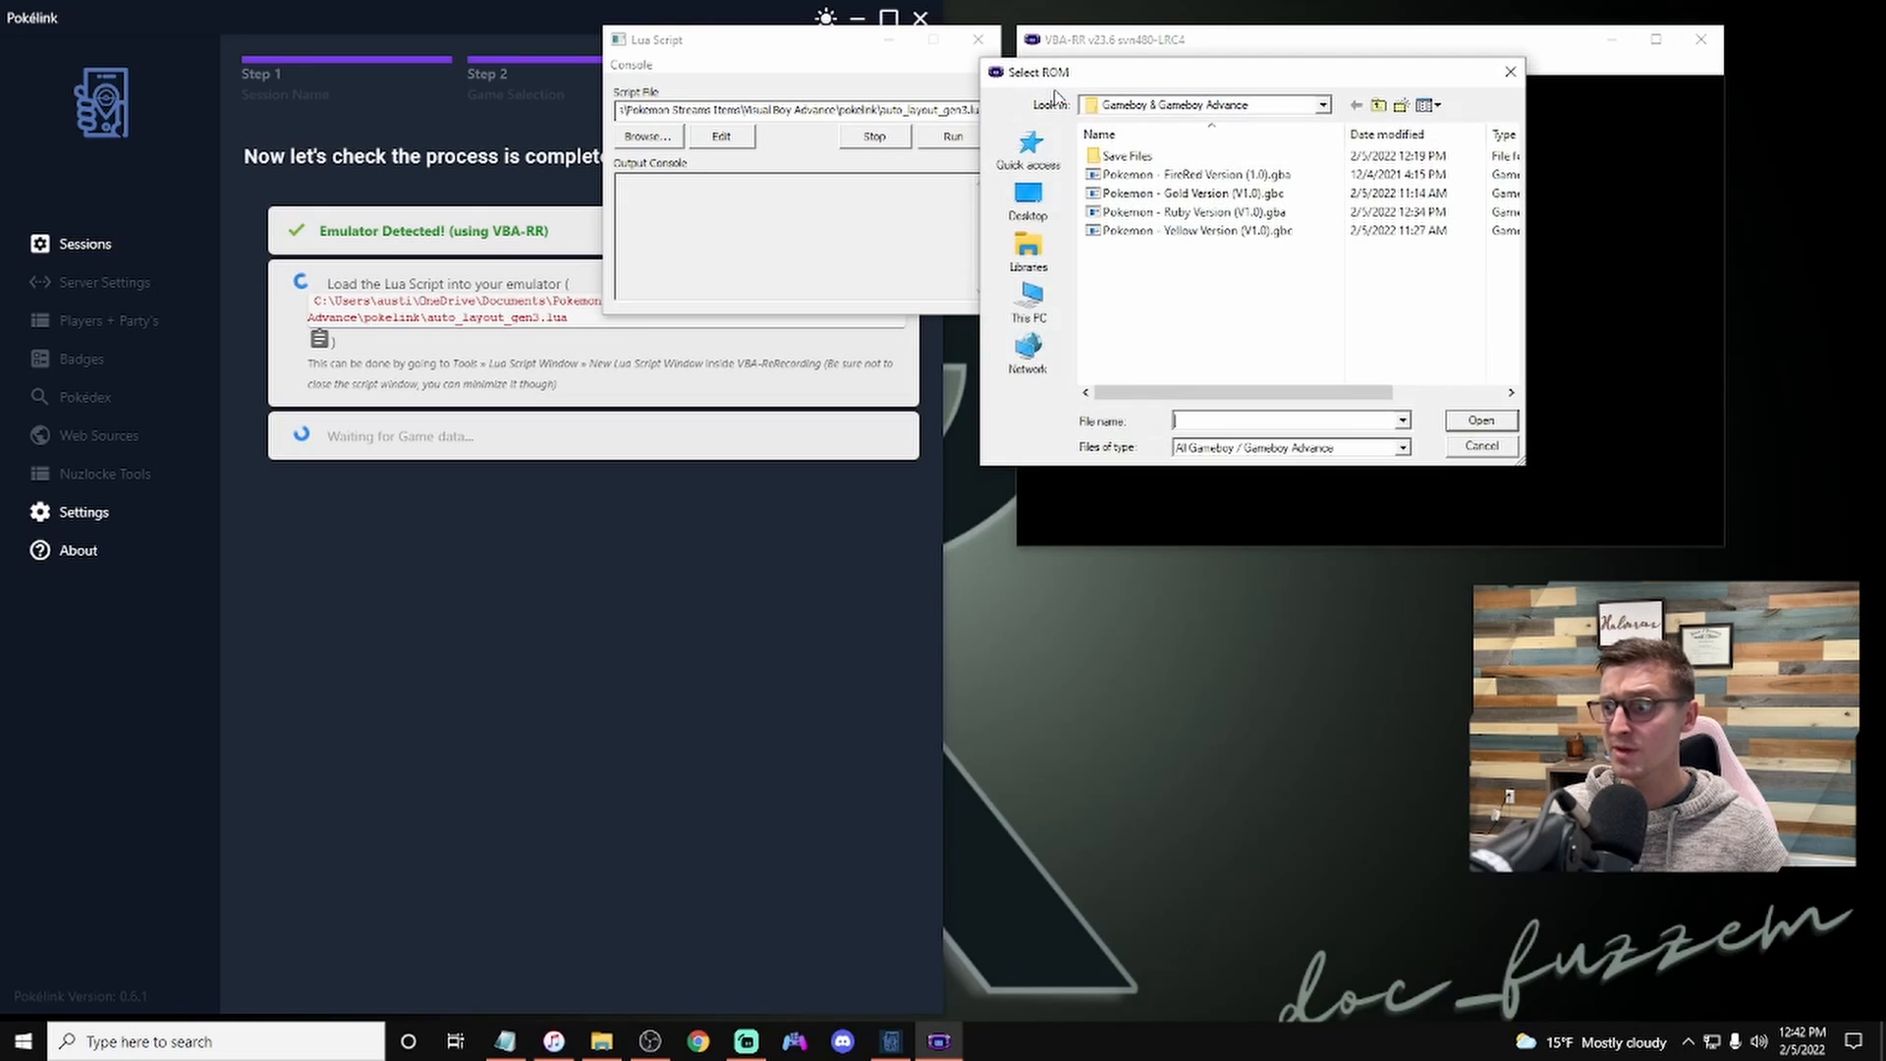
{"action": "double_click", "coordinate": [1179, 214]}
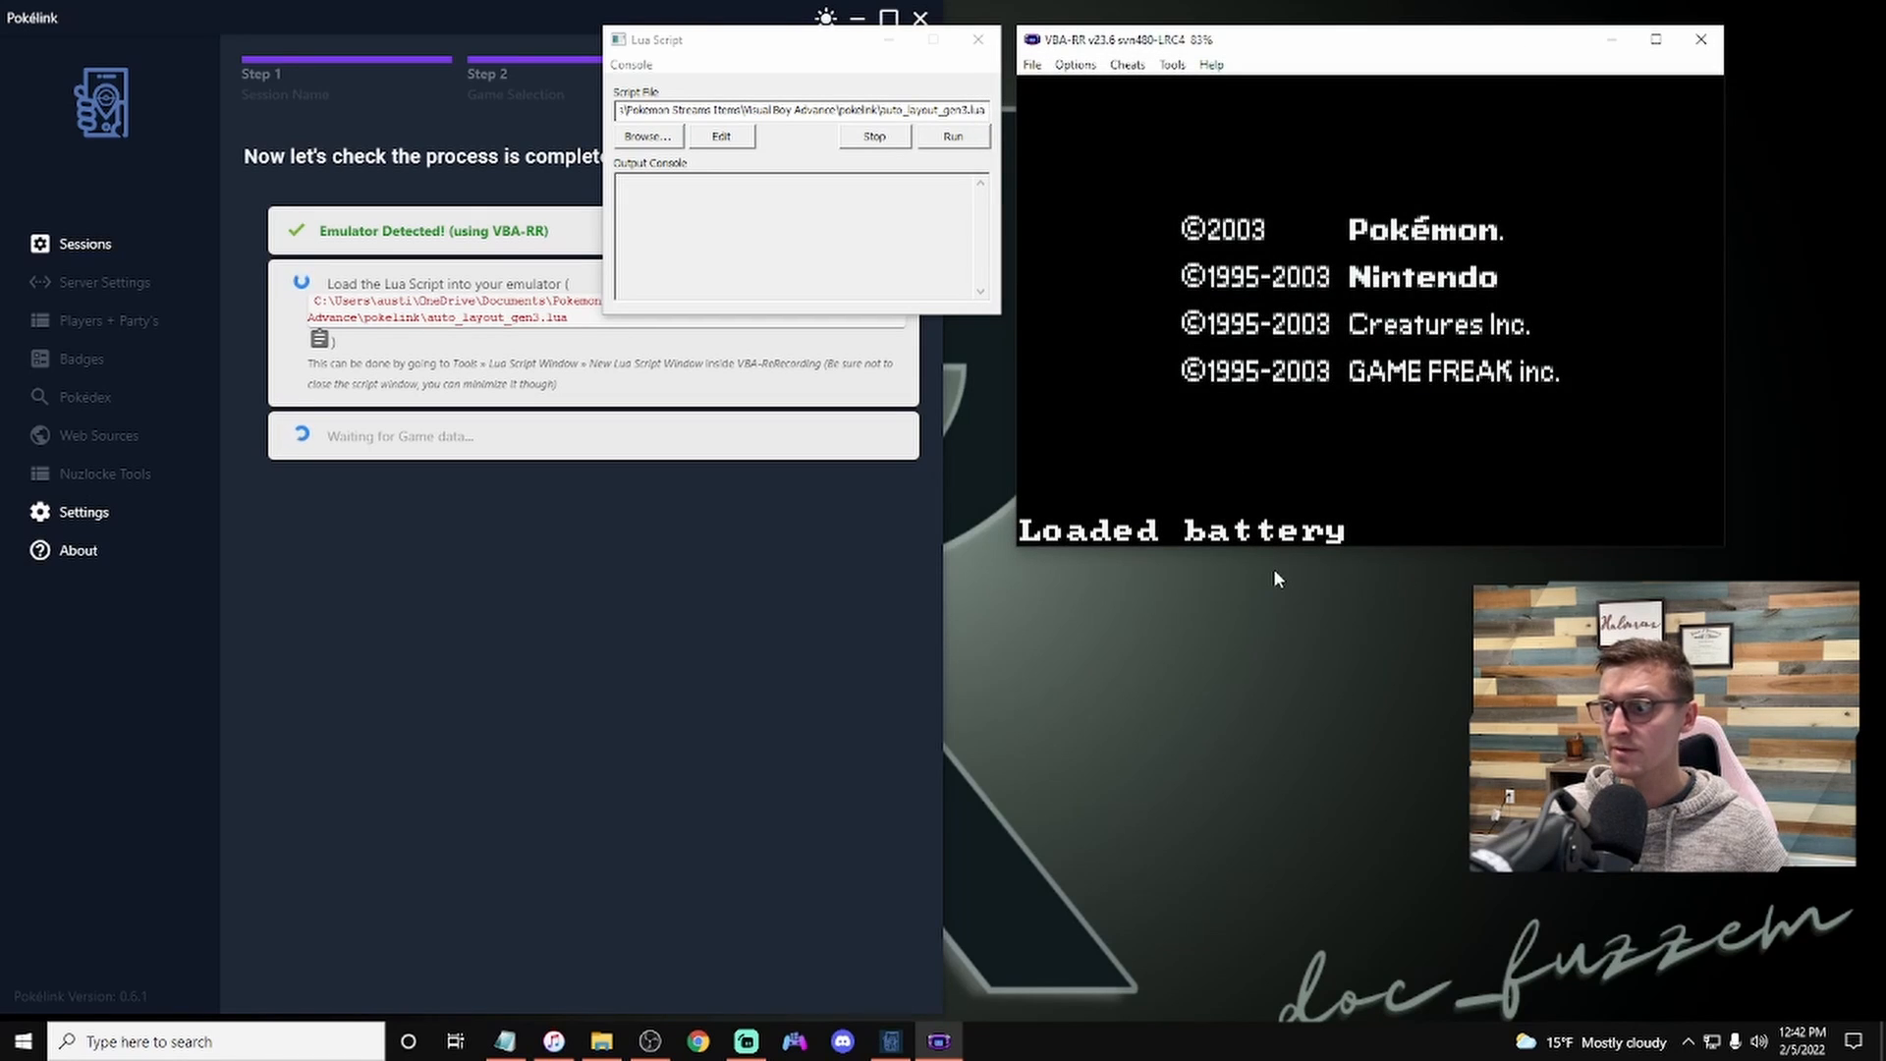
Step: Run the loaded Lua script, then minimize the Lua Script window while keeping it open
{"action": "left_click", "coordinate": [953, 137]}
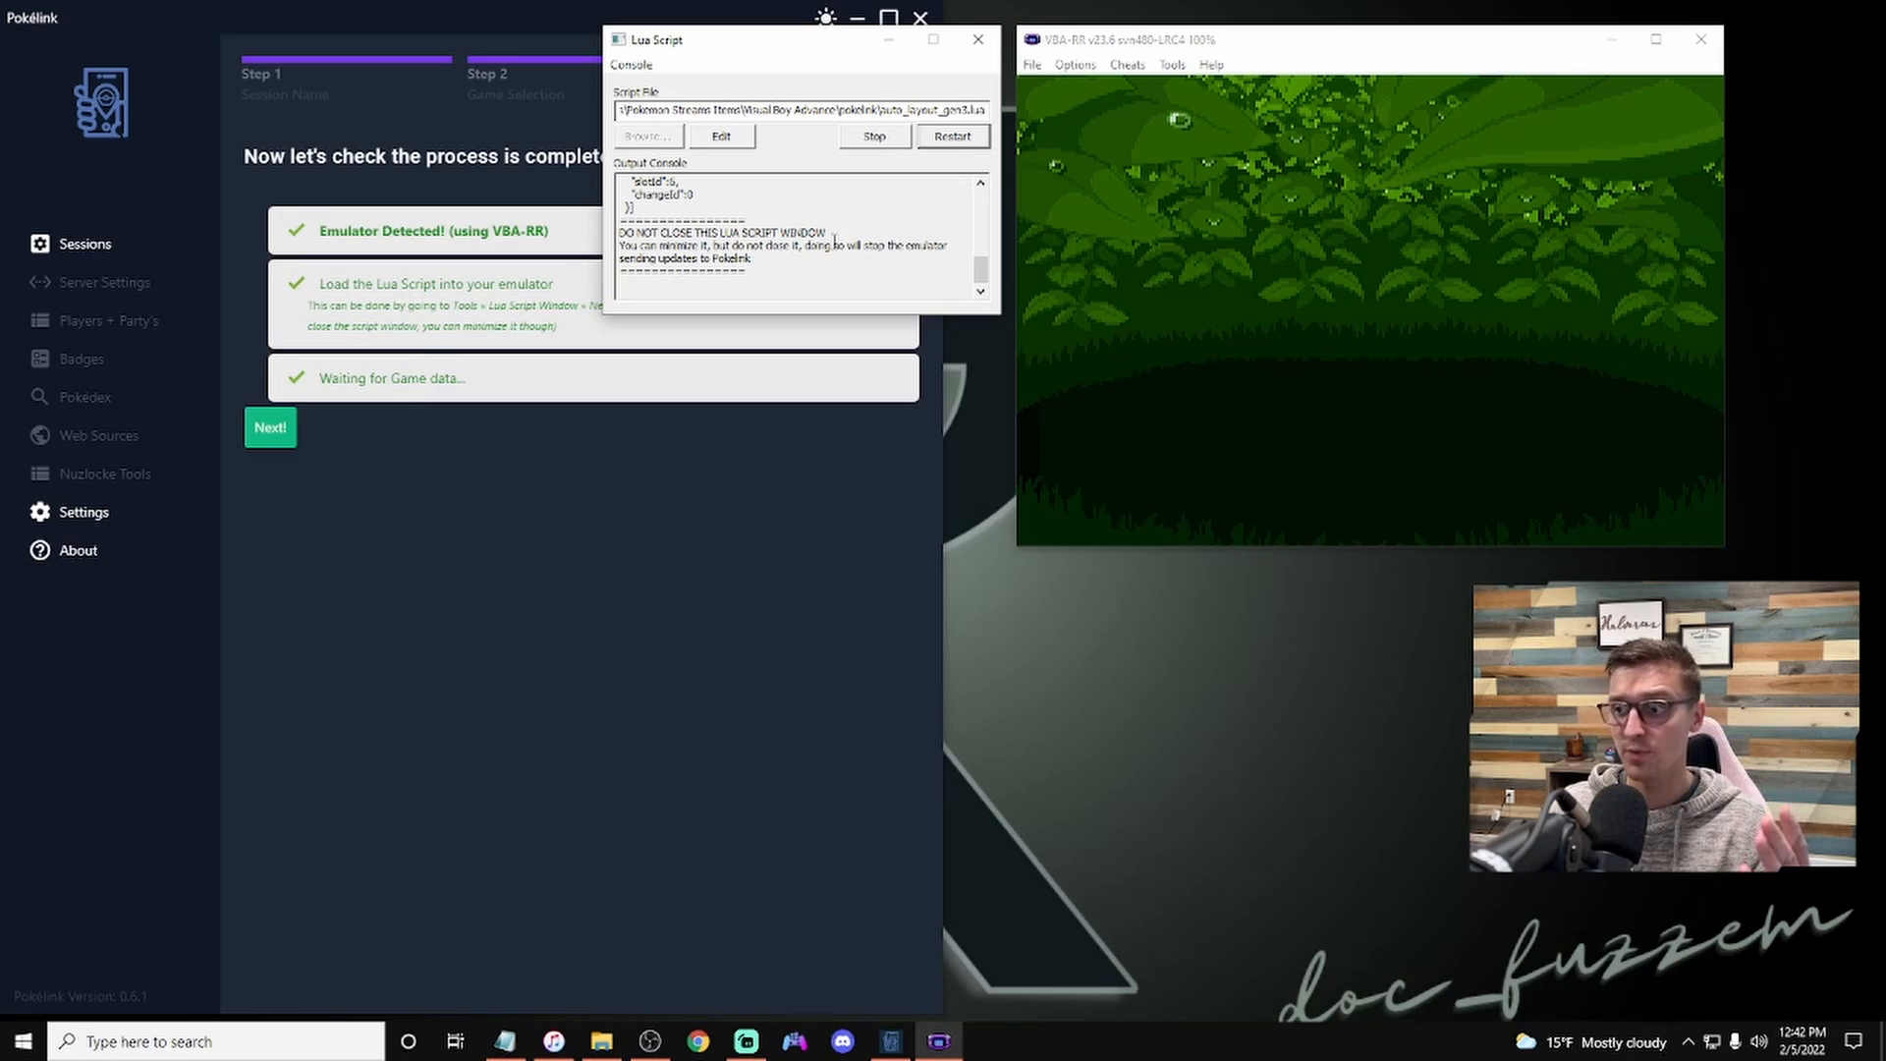
{"action": "left_click_drag", "start_coordinate": [832, 246], "coordinate": [589, 236]}
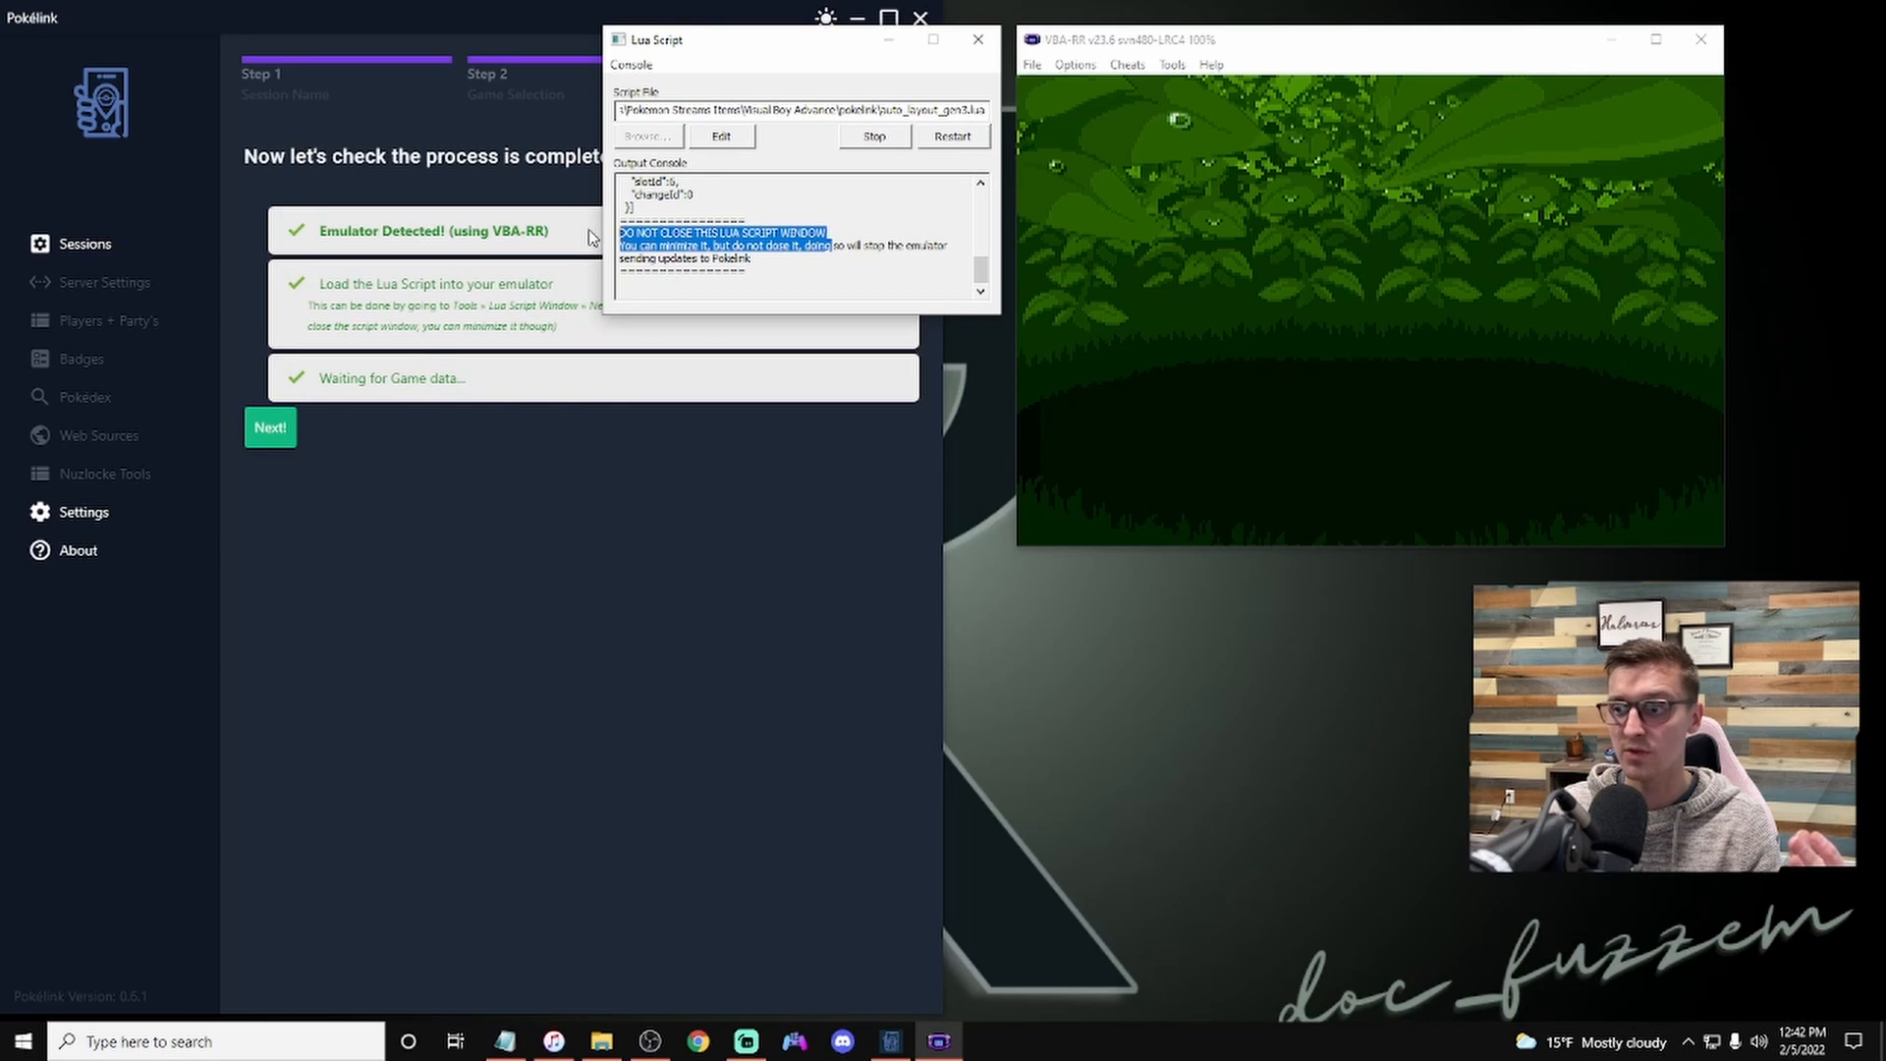
{"action": "left_click", "coordinate": [891, 43]}
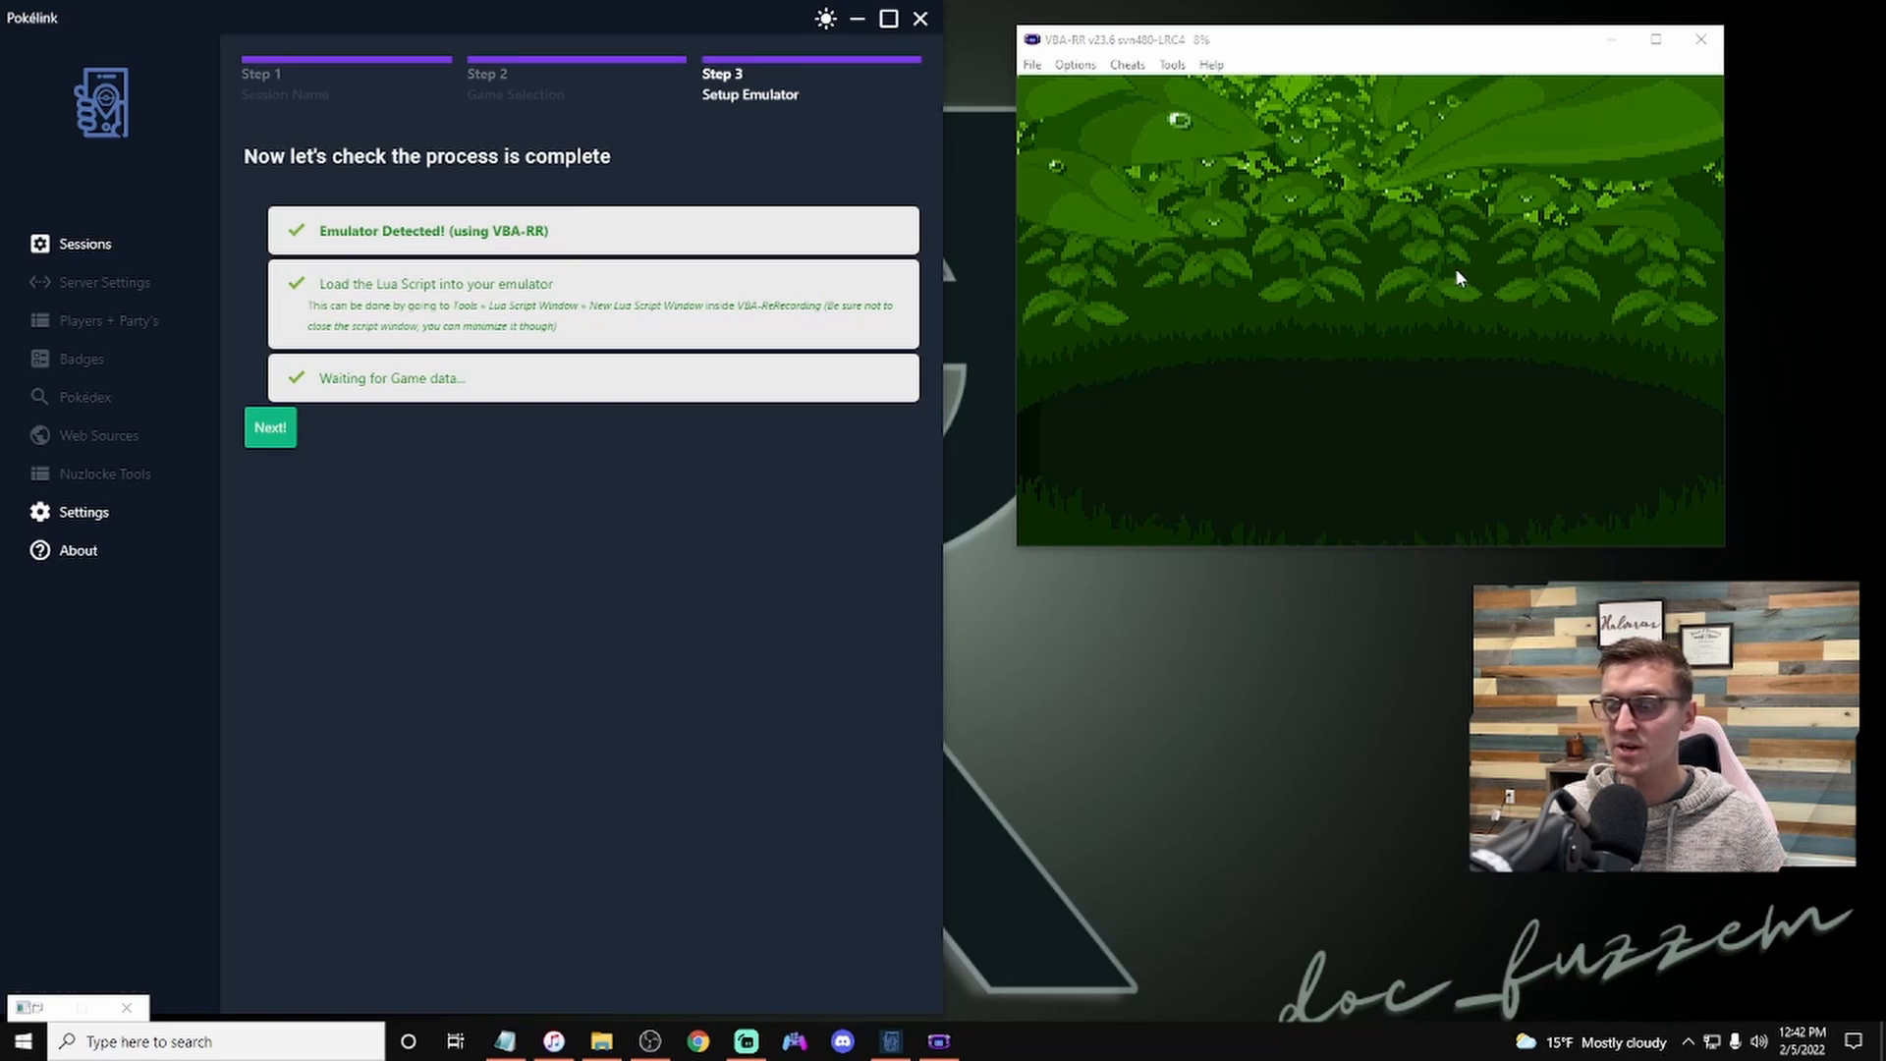
Step: In the emulator preferences, turn on Enable Background Input and turn off Pause When Inactive
{"action": "left_click", "coordinate": [1076, 64]}
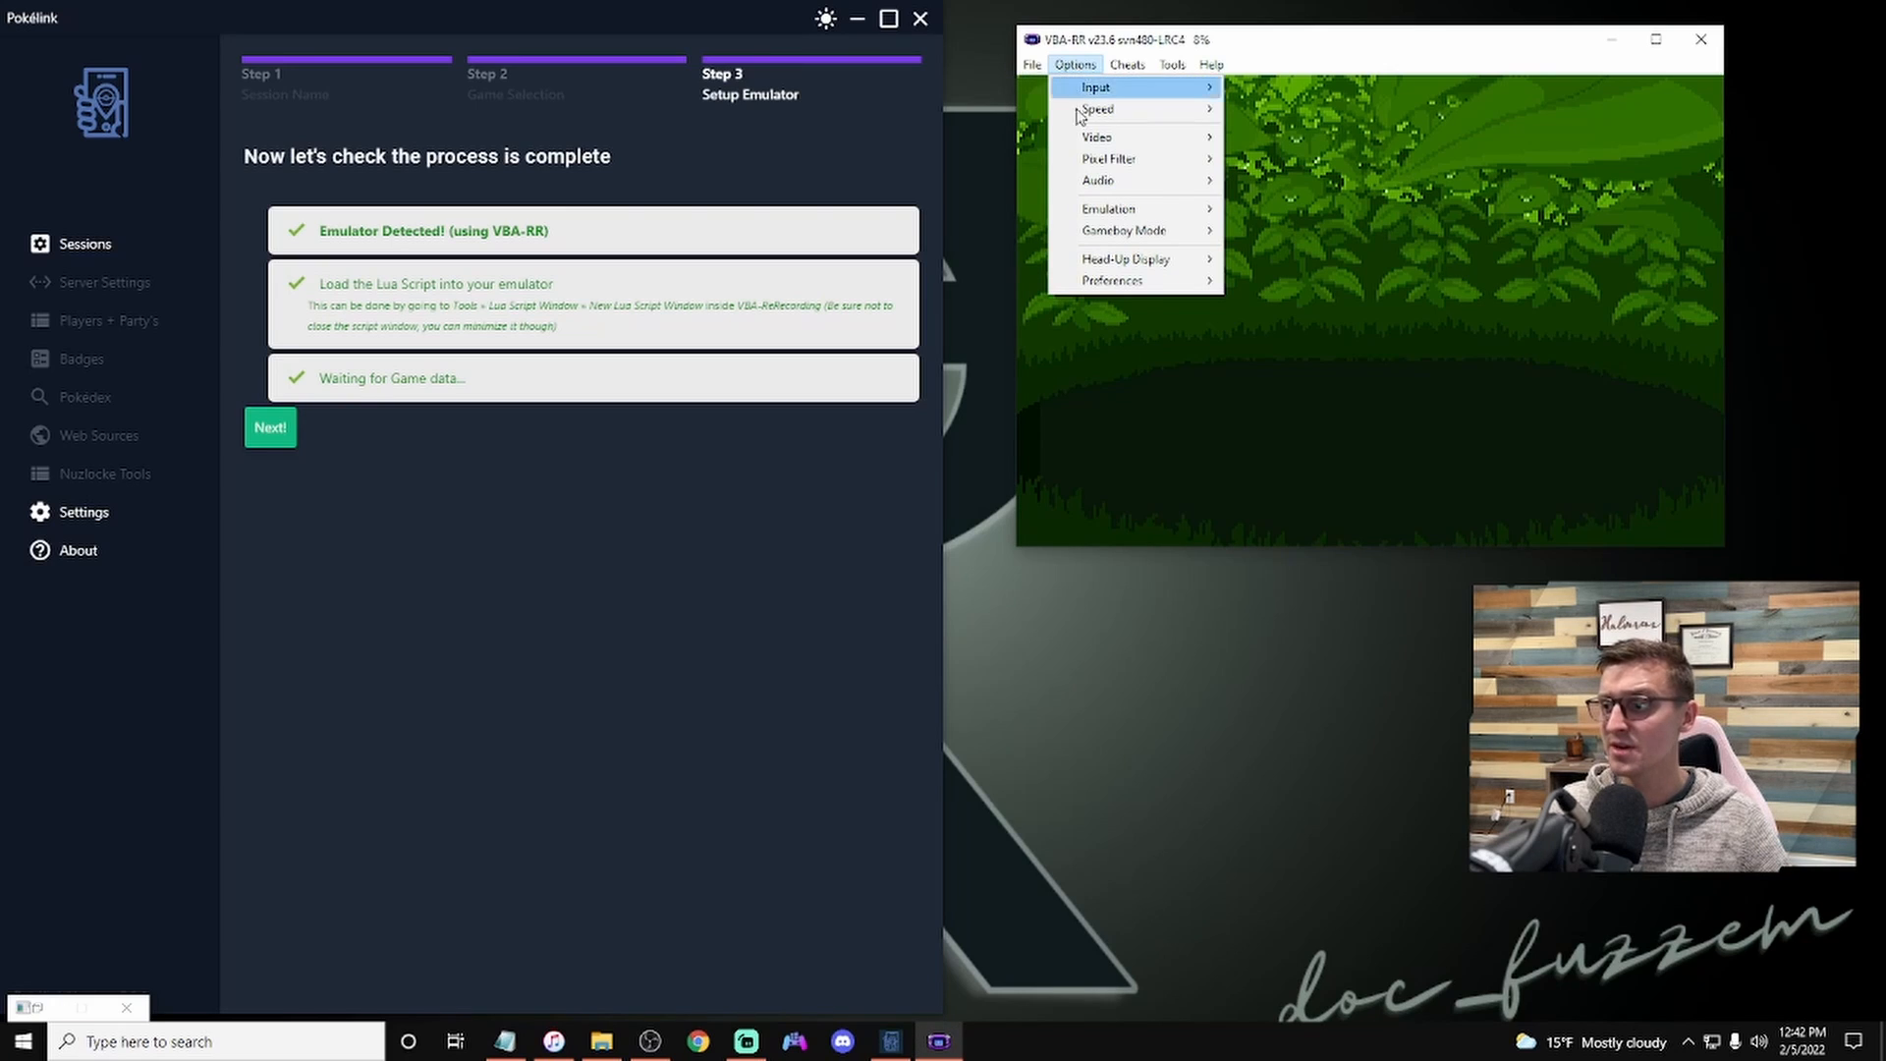
{"action": "mouse_move", "coordinate": [1111, 214]}
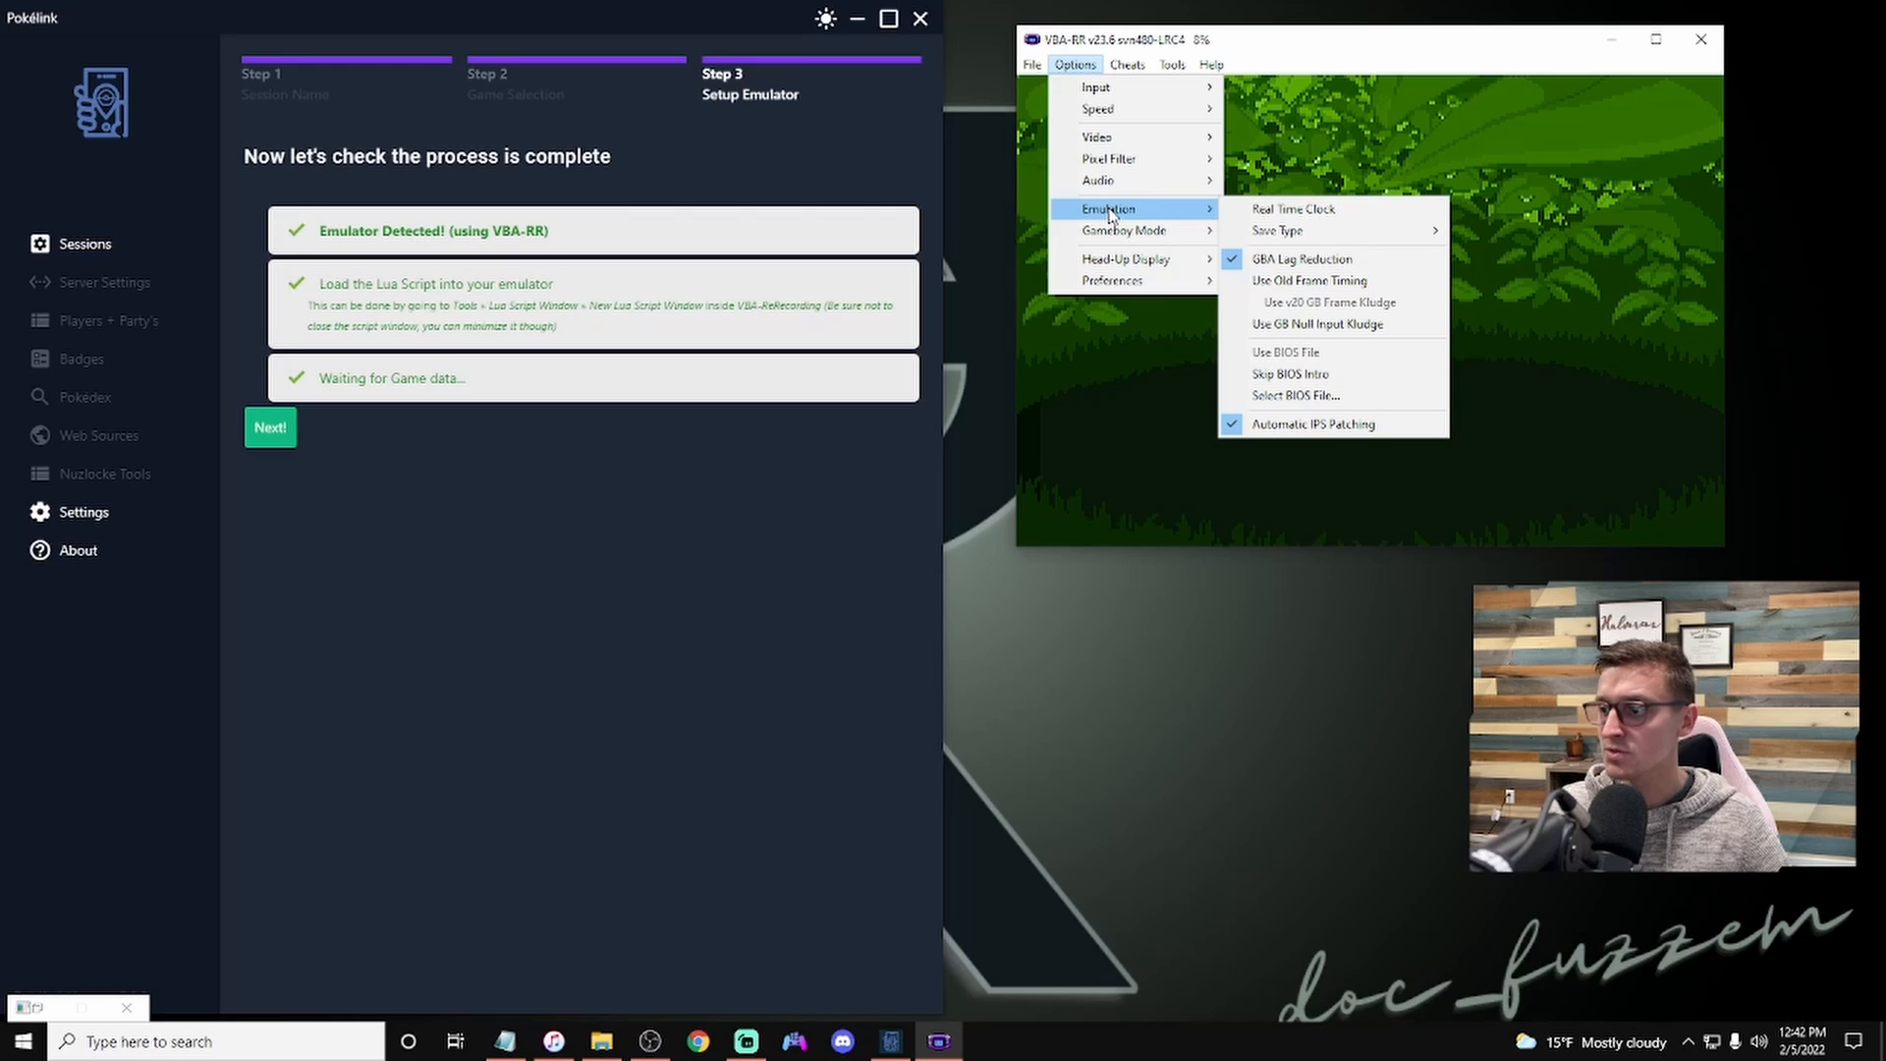
{"action": "mouse_move", "coordinate": [1137, 284]}
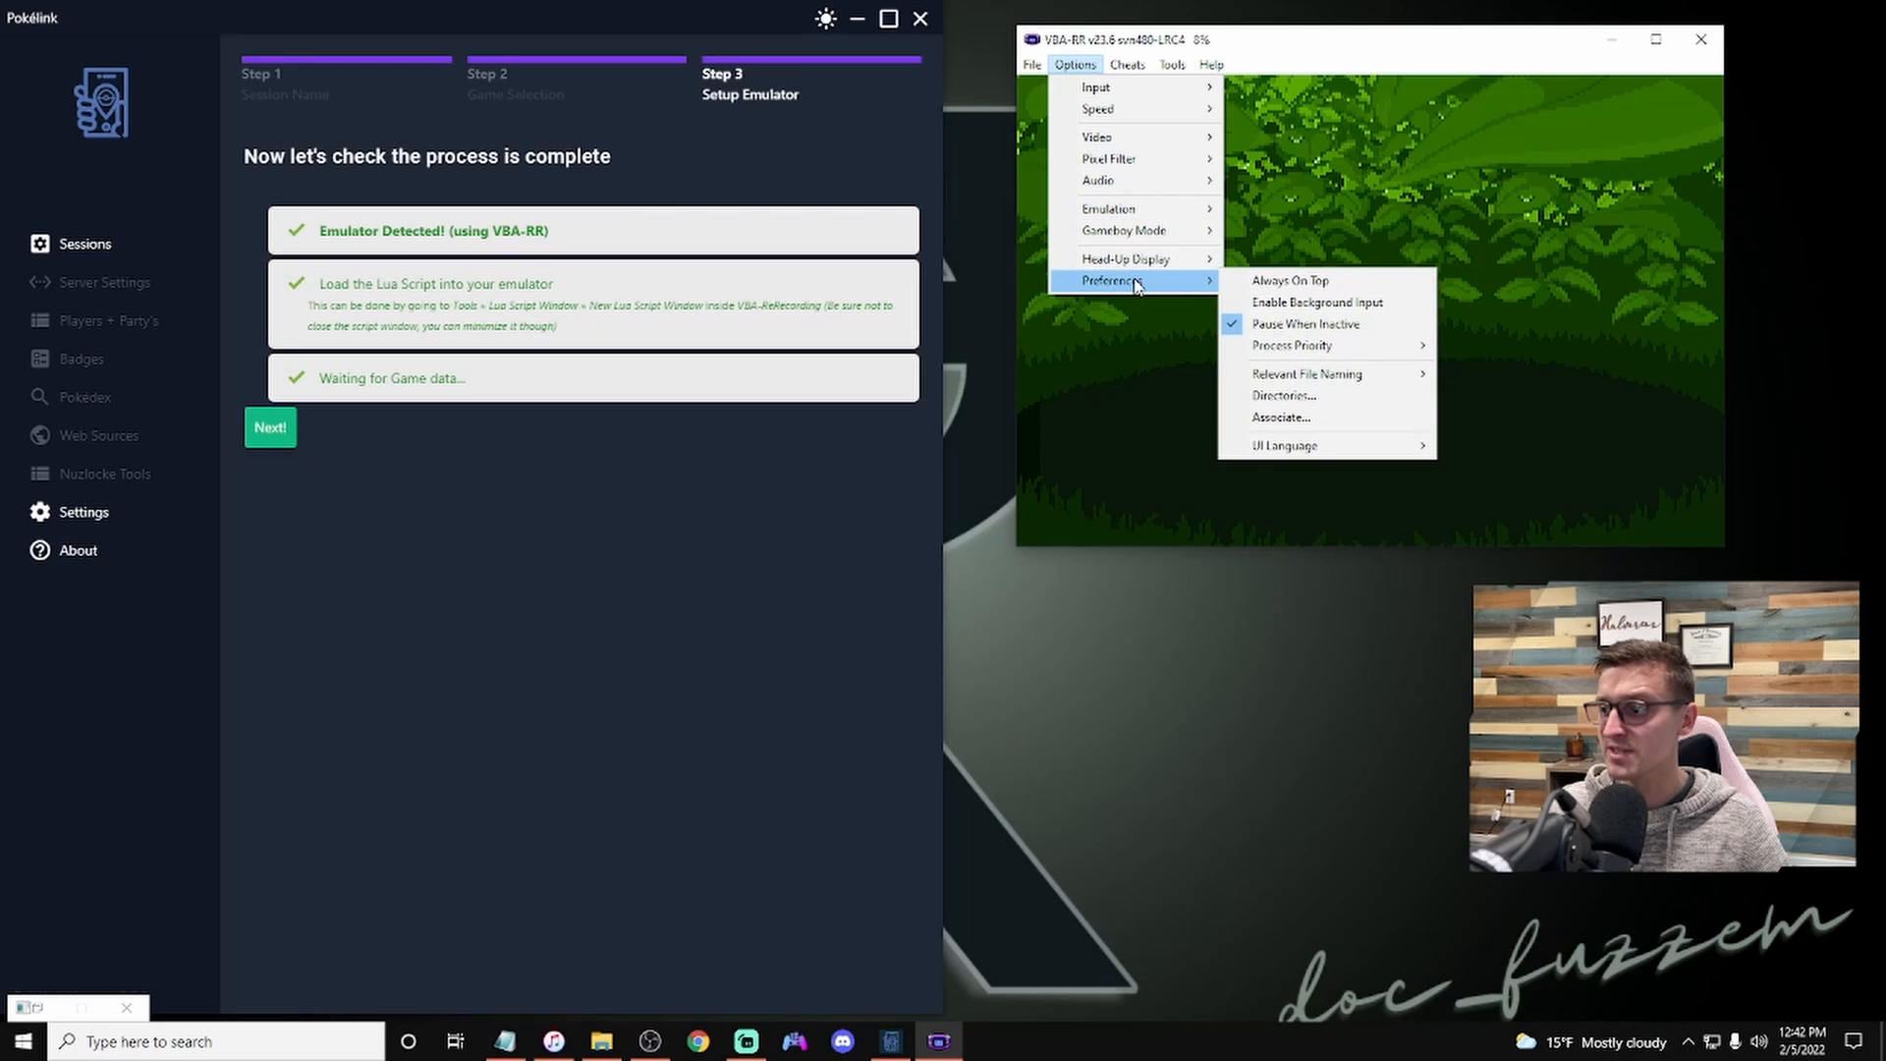
{"action": "left_click", "coordinate": [1309, 303]}
{"action": "left_click", "coordinate": [1079, 67]}
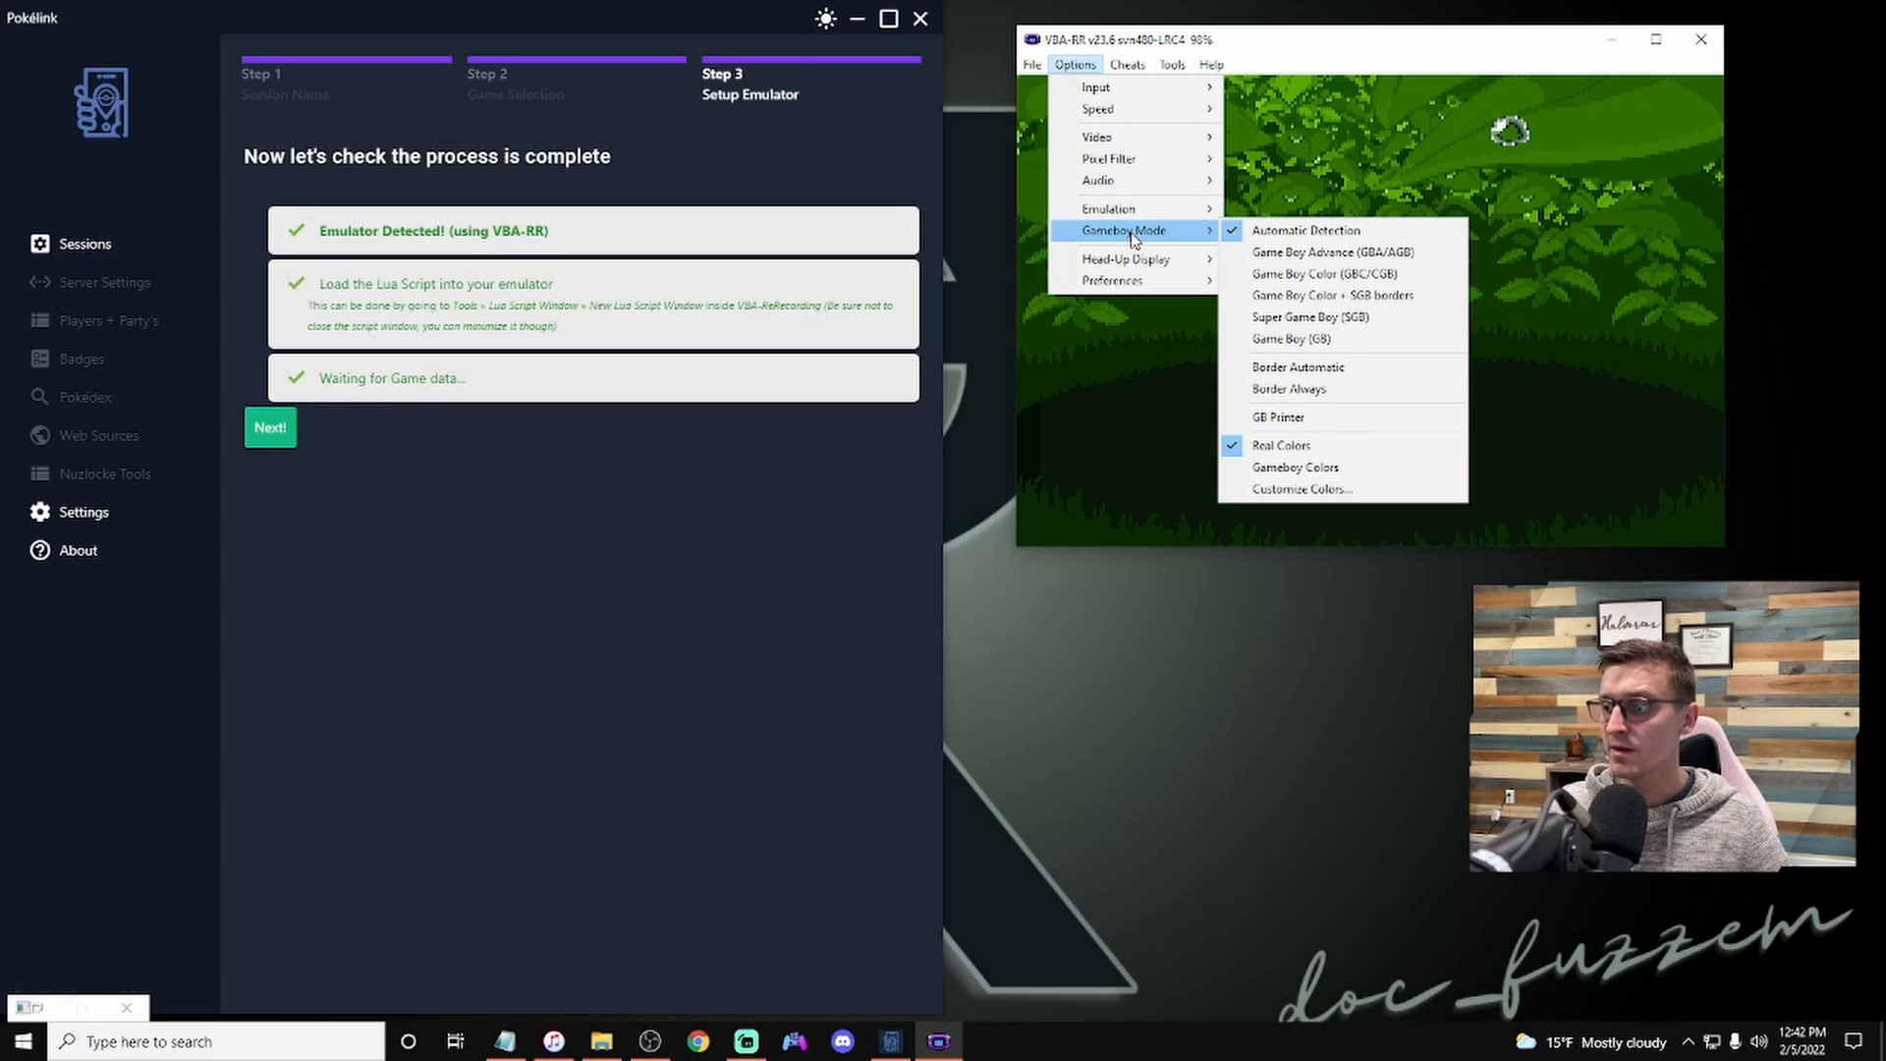
{"action": "mouse_move", "coordinate": [1134, 282]}
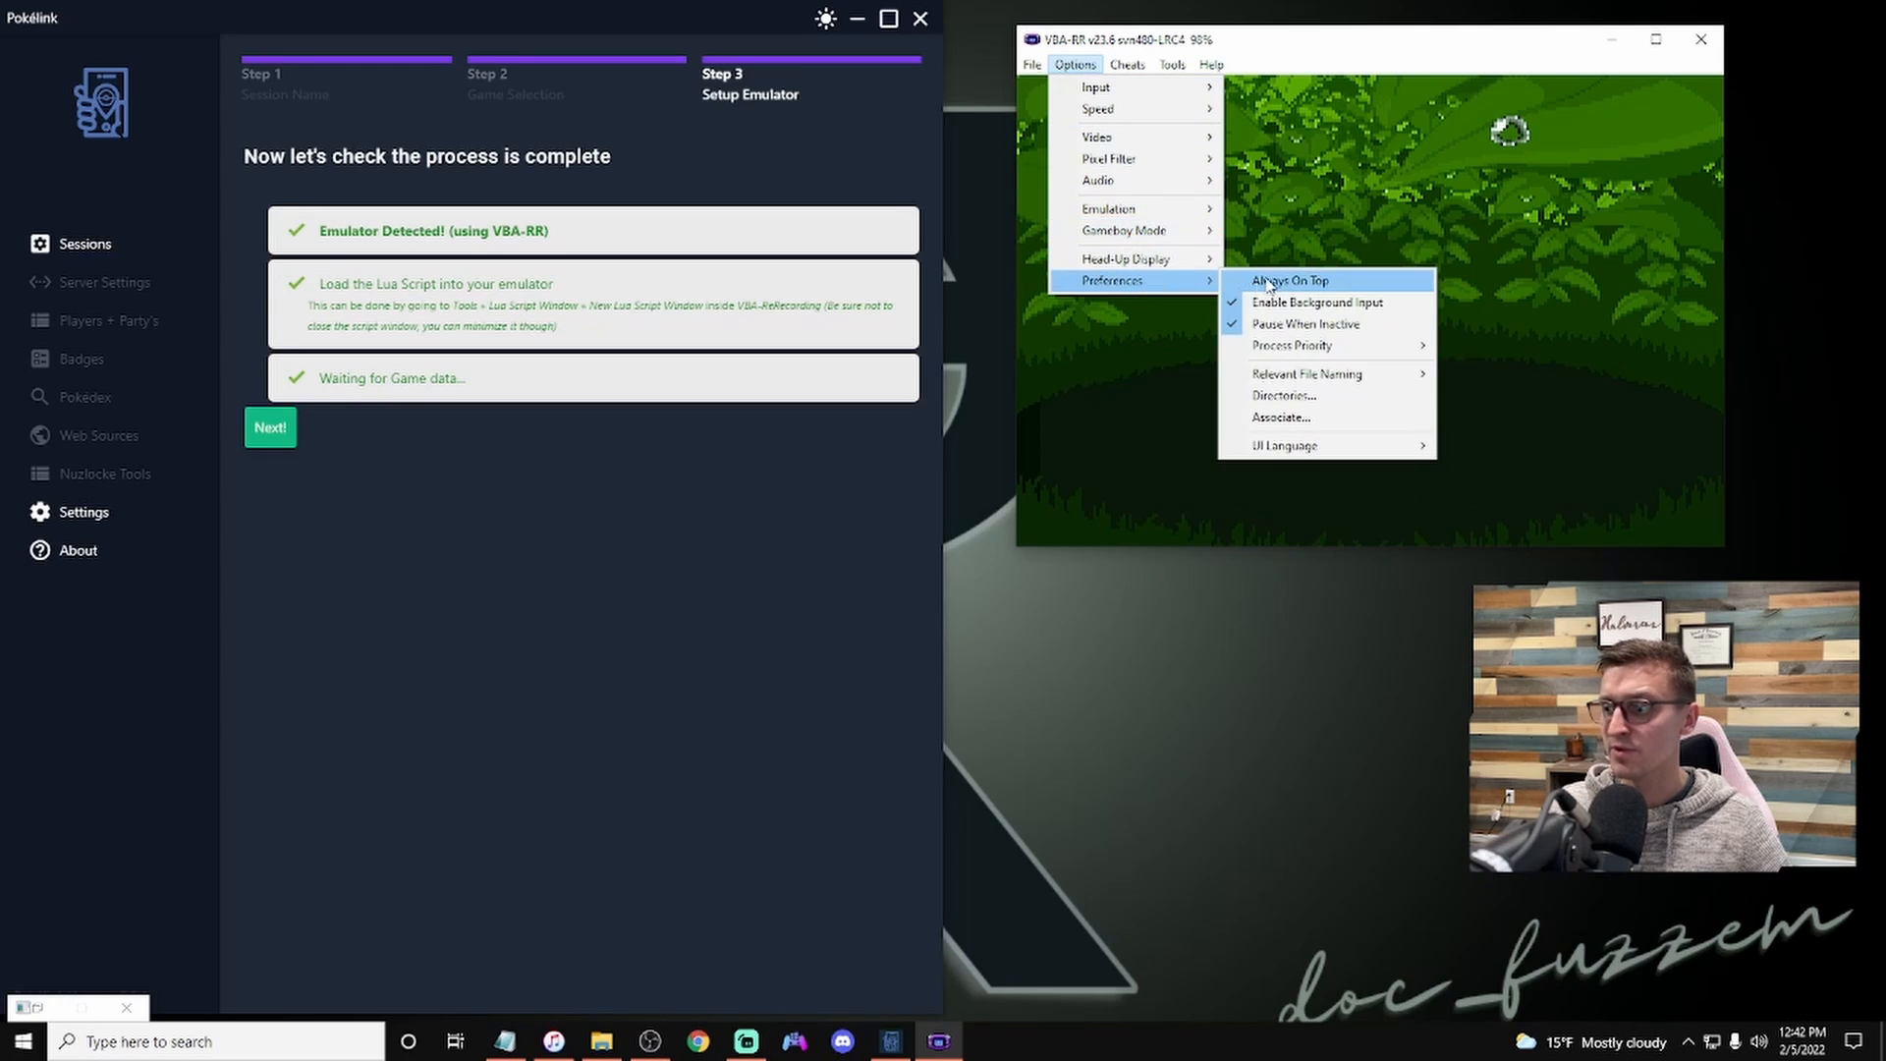
{"action": "left_click", "coordinate": [1322, 325]}
Step: Continue in Pokelink and create the local server on port 3000 to complete the session setup
{"action": "left_click", "coordinate": [542, 295]}
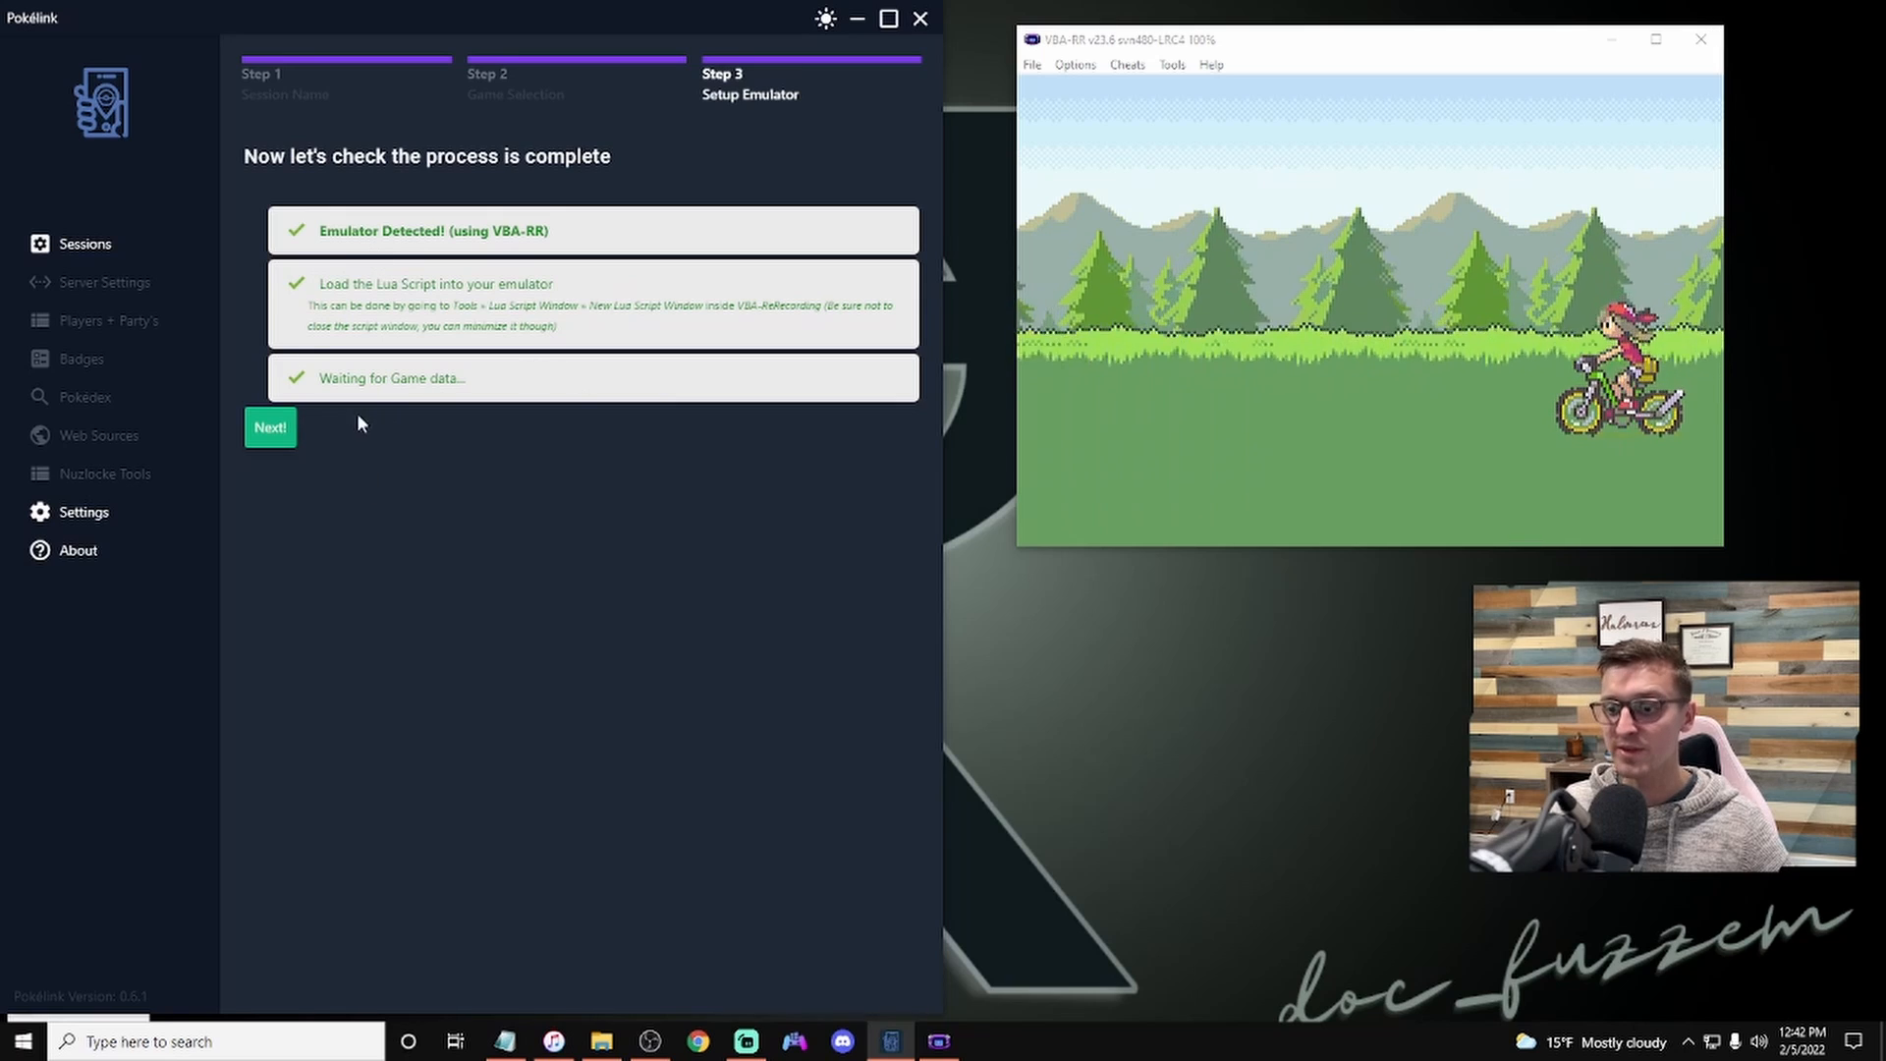
{"action": "left_click", "coordinate": [270, 428]}
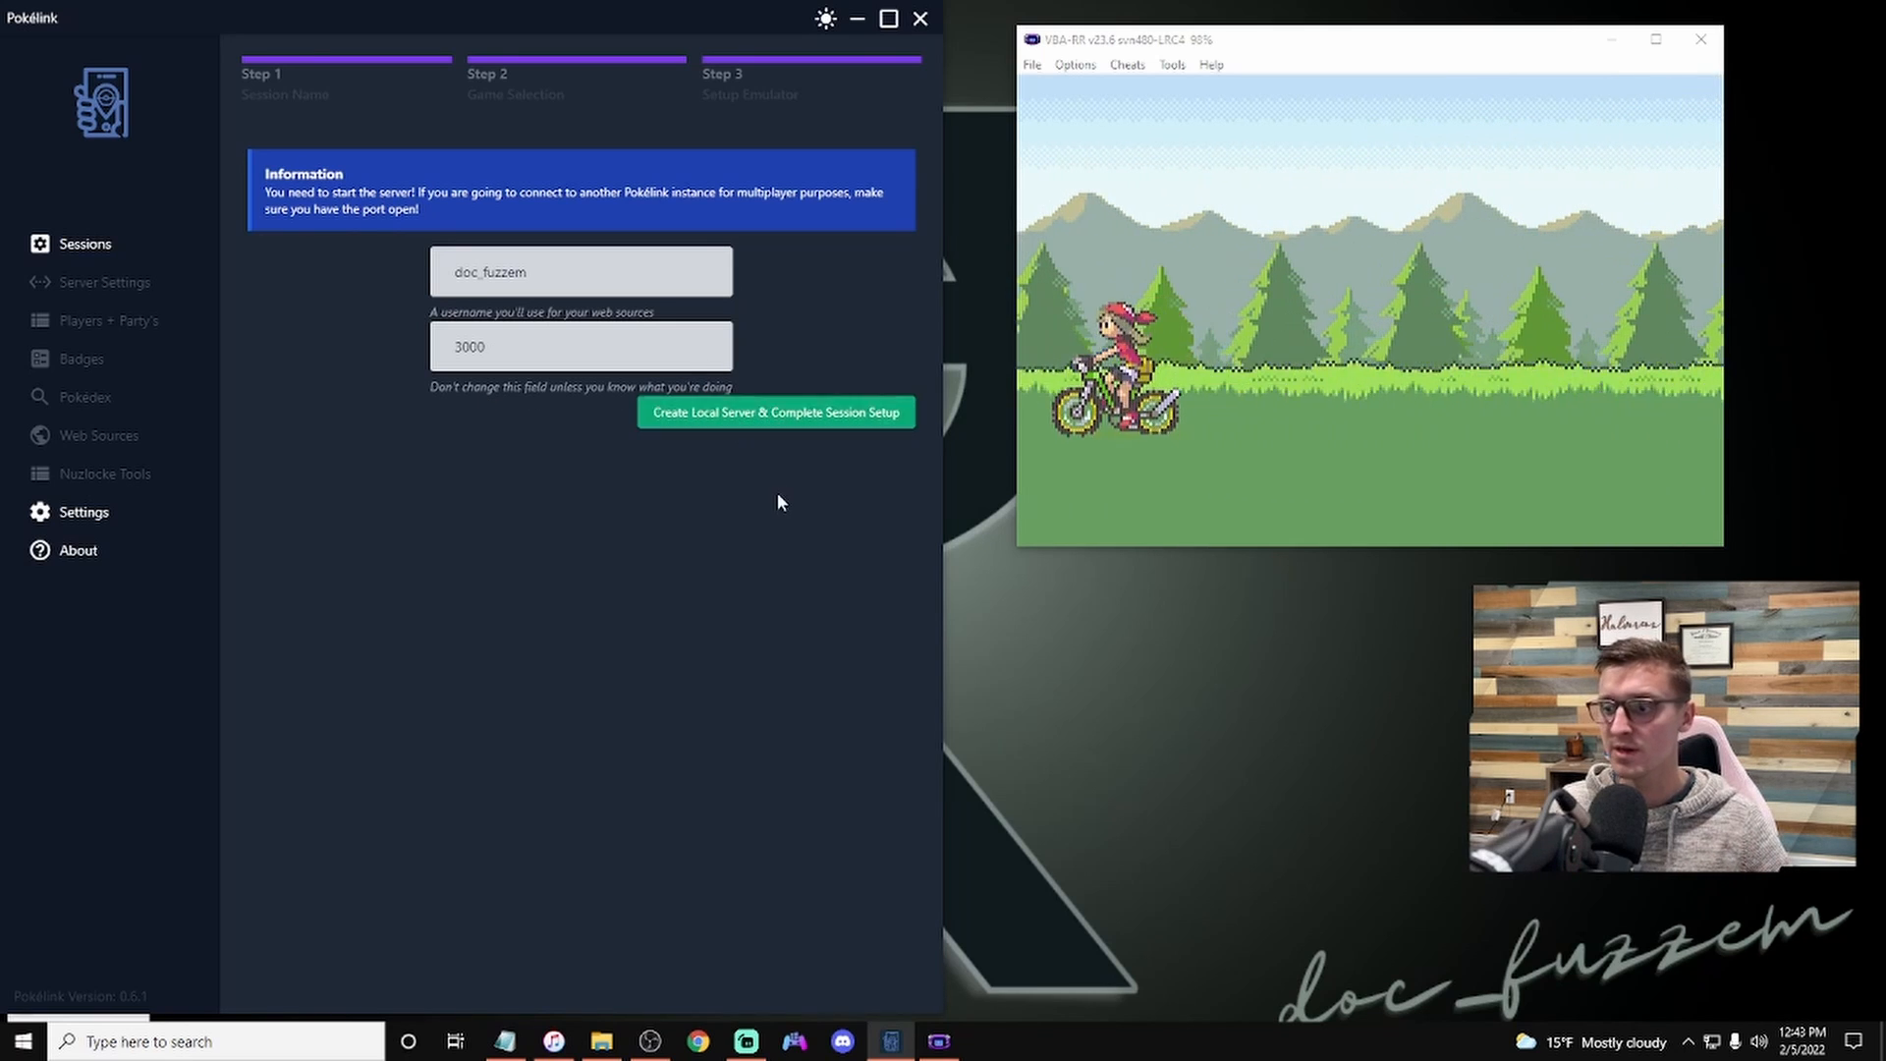
{"action": "left_click", "coordinate": [776, 414]}
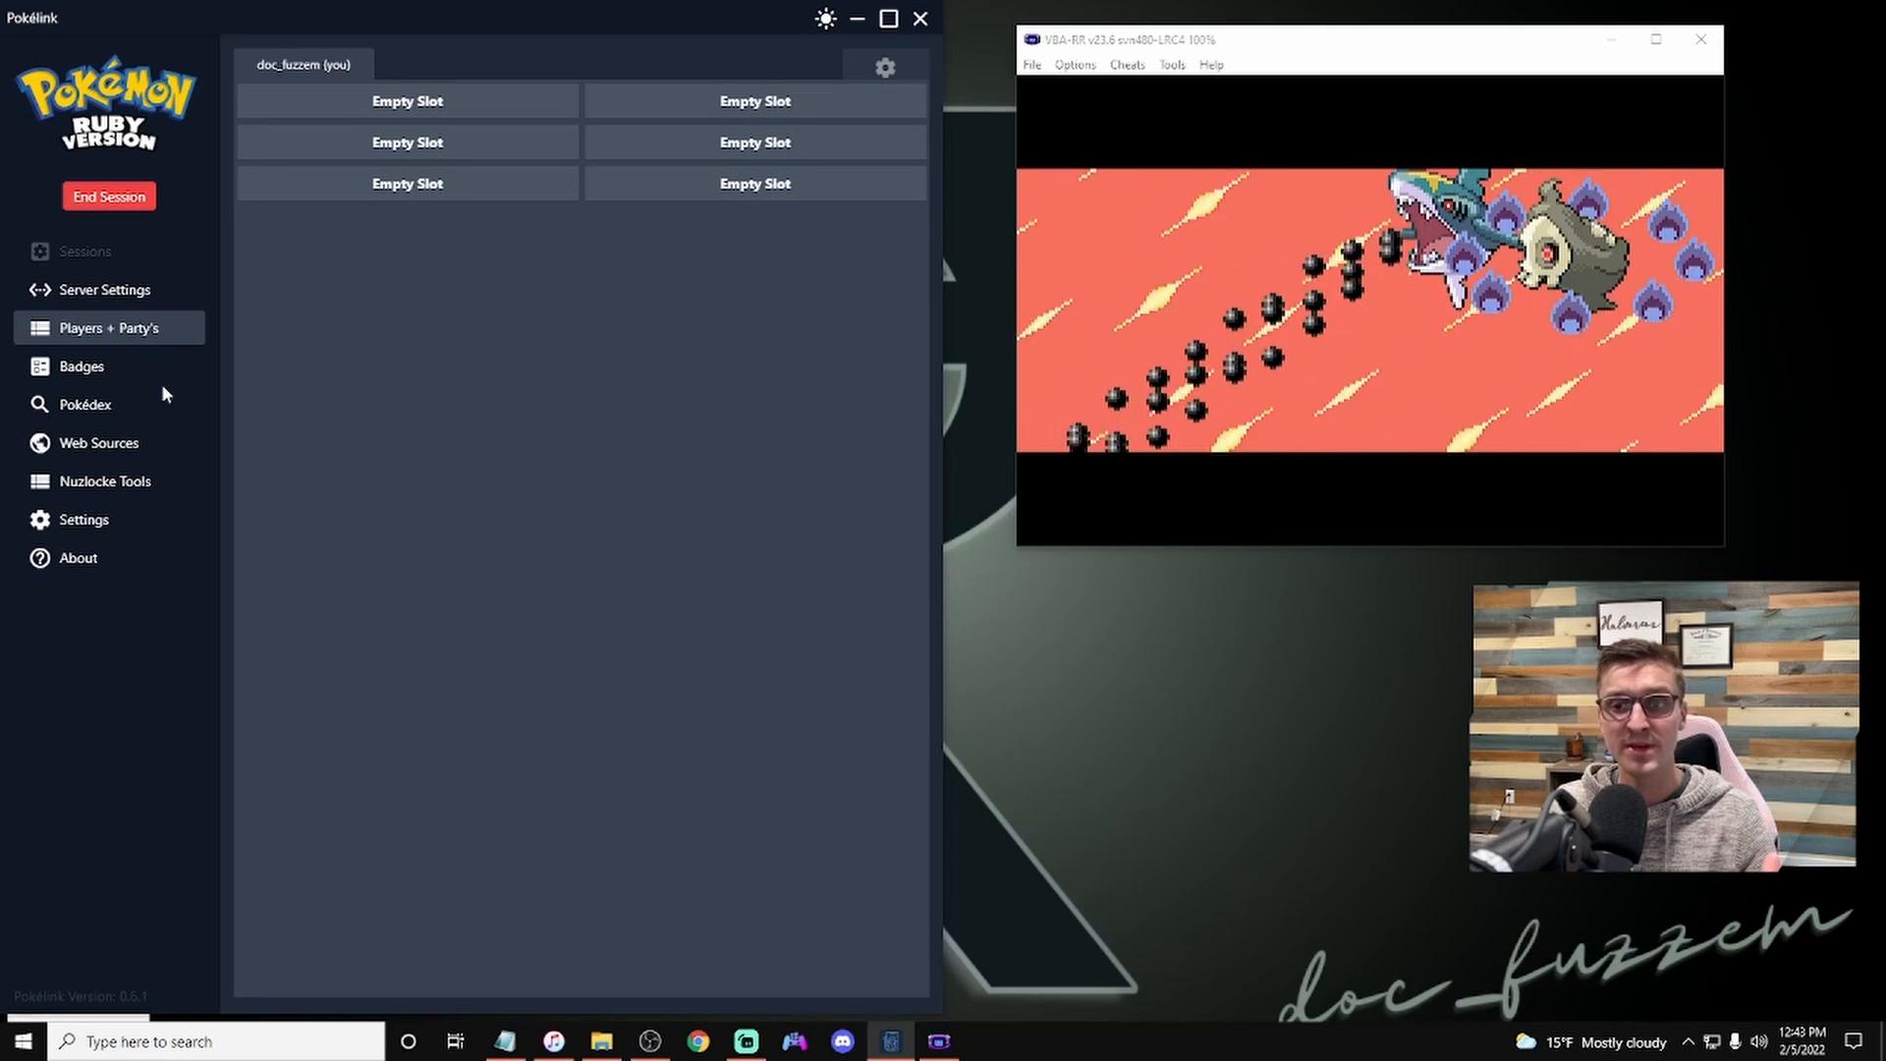
Step: Open the Badges page and toggle the first five badges on, then back off again
{"action": "left_click", "coordinate": [132, 371]}
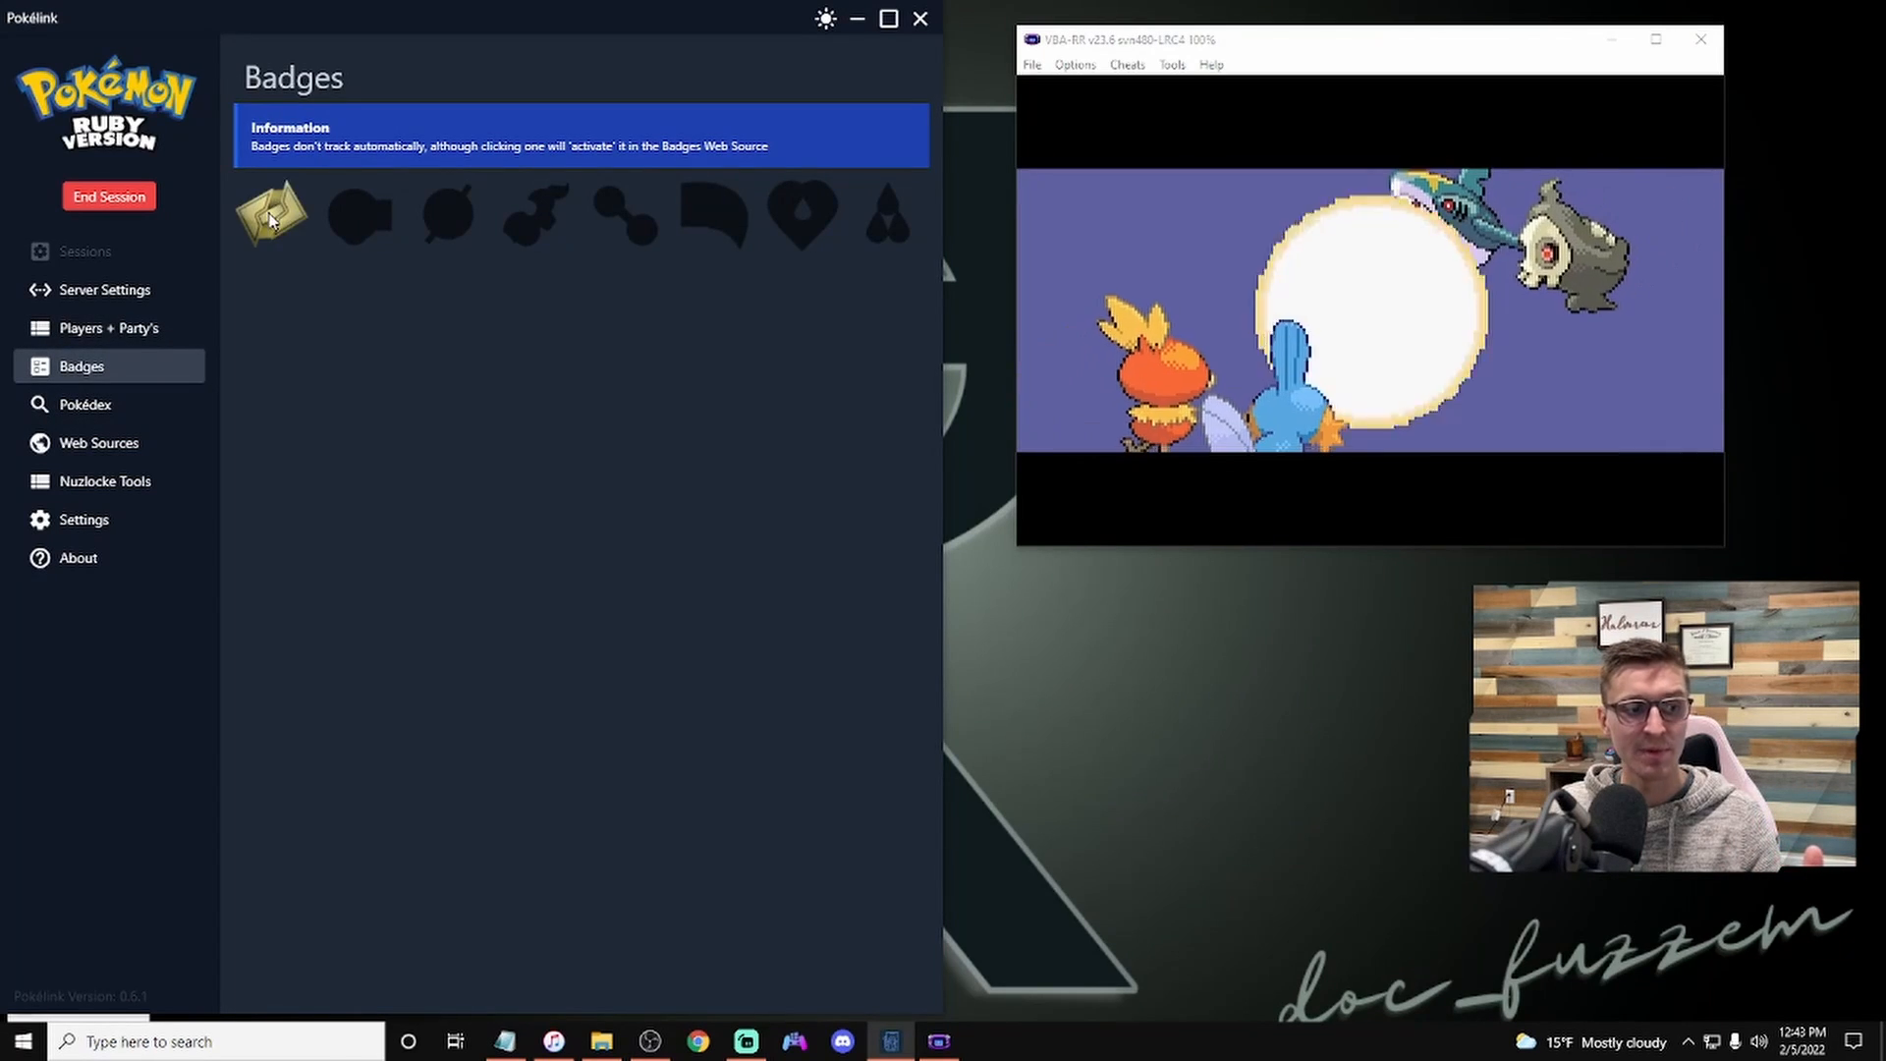
{"action": "left_click", "coordinate": [360, 216]}
{"action": "left_click", "coordinate": [455, 218]}
{"action": "left_click", "coordinate": [533, 222]}
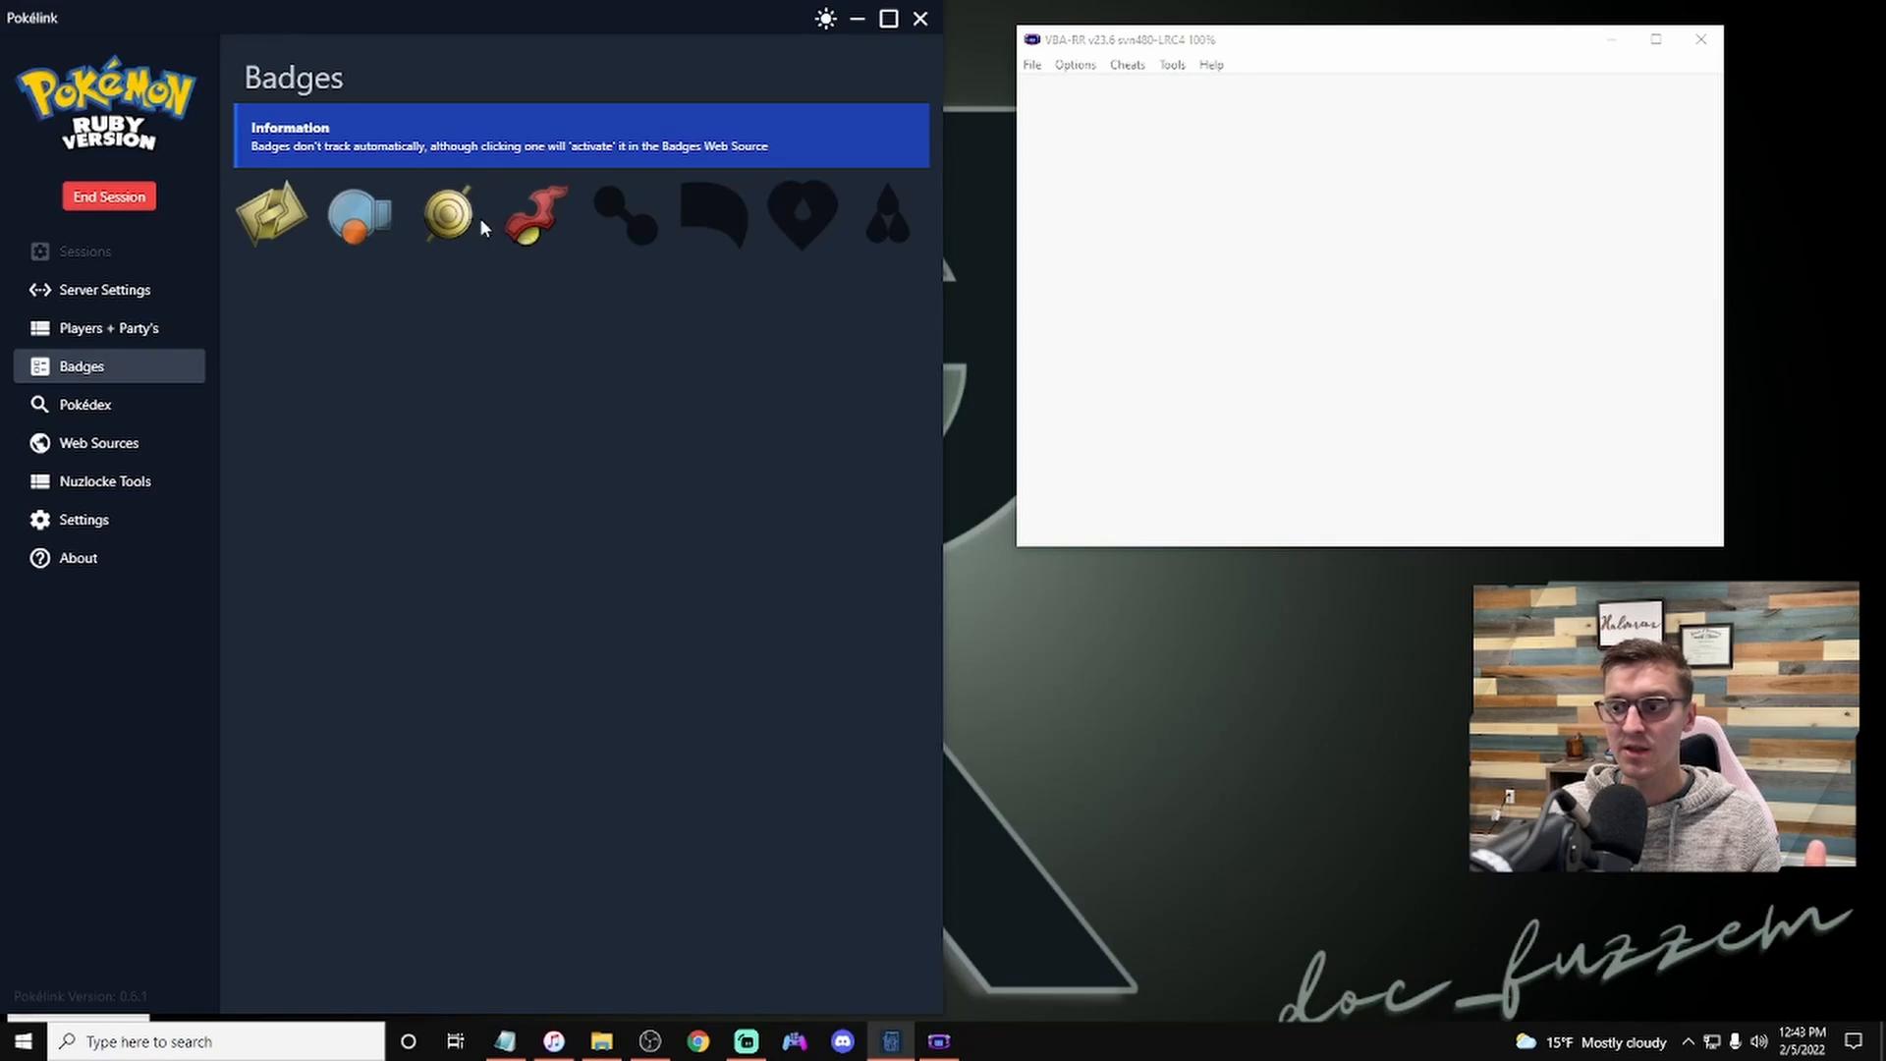
{"action": "left_click", "coordinate": [462, 224]}
{"action": "left_click", "coordinate": [521, 231]}
{"action": "left_click", "coordinate": [376, 226]}
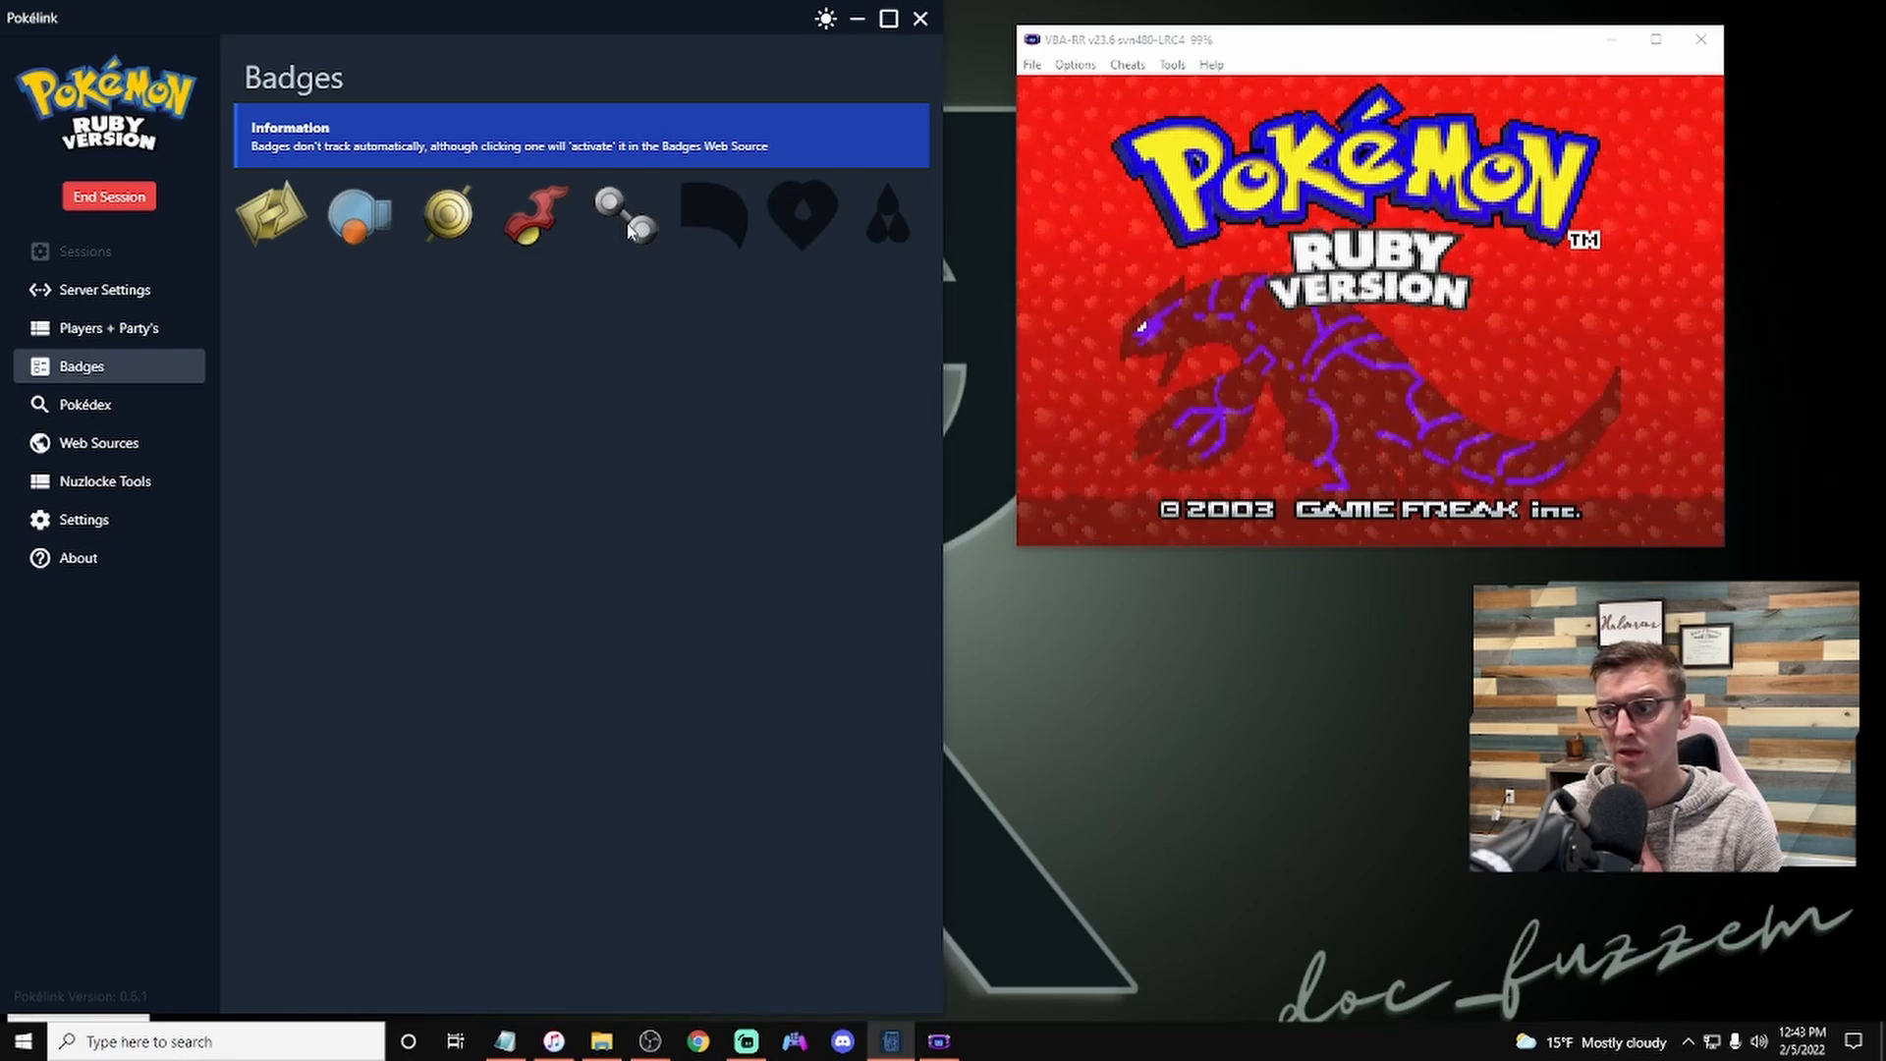
{"action": "left_click", "coordinate": [629, 228]}
{"action": "left_click", "coordinate": [550, 236]}
{"action": "left_click", "coordinate": [440, 220]}
{"action": "left_click", "coordinate": [376, 222]}
{"action": "left_click", "coordinate": [281, 218]}
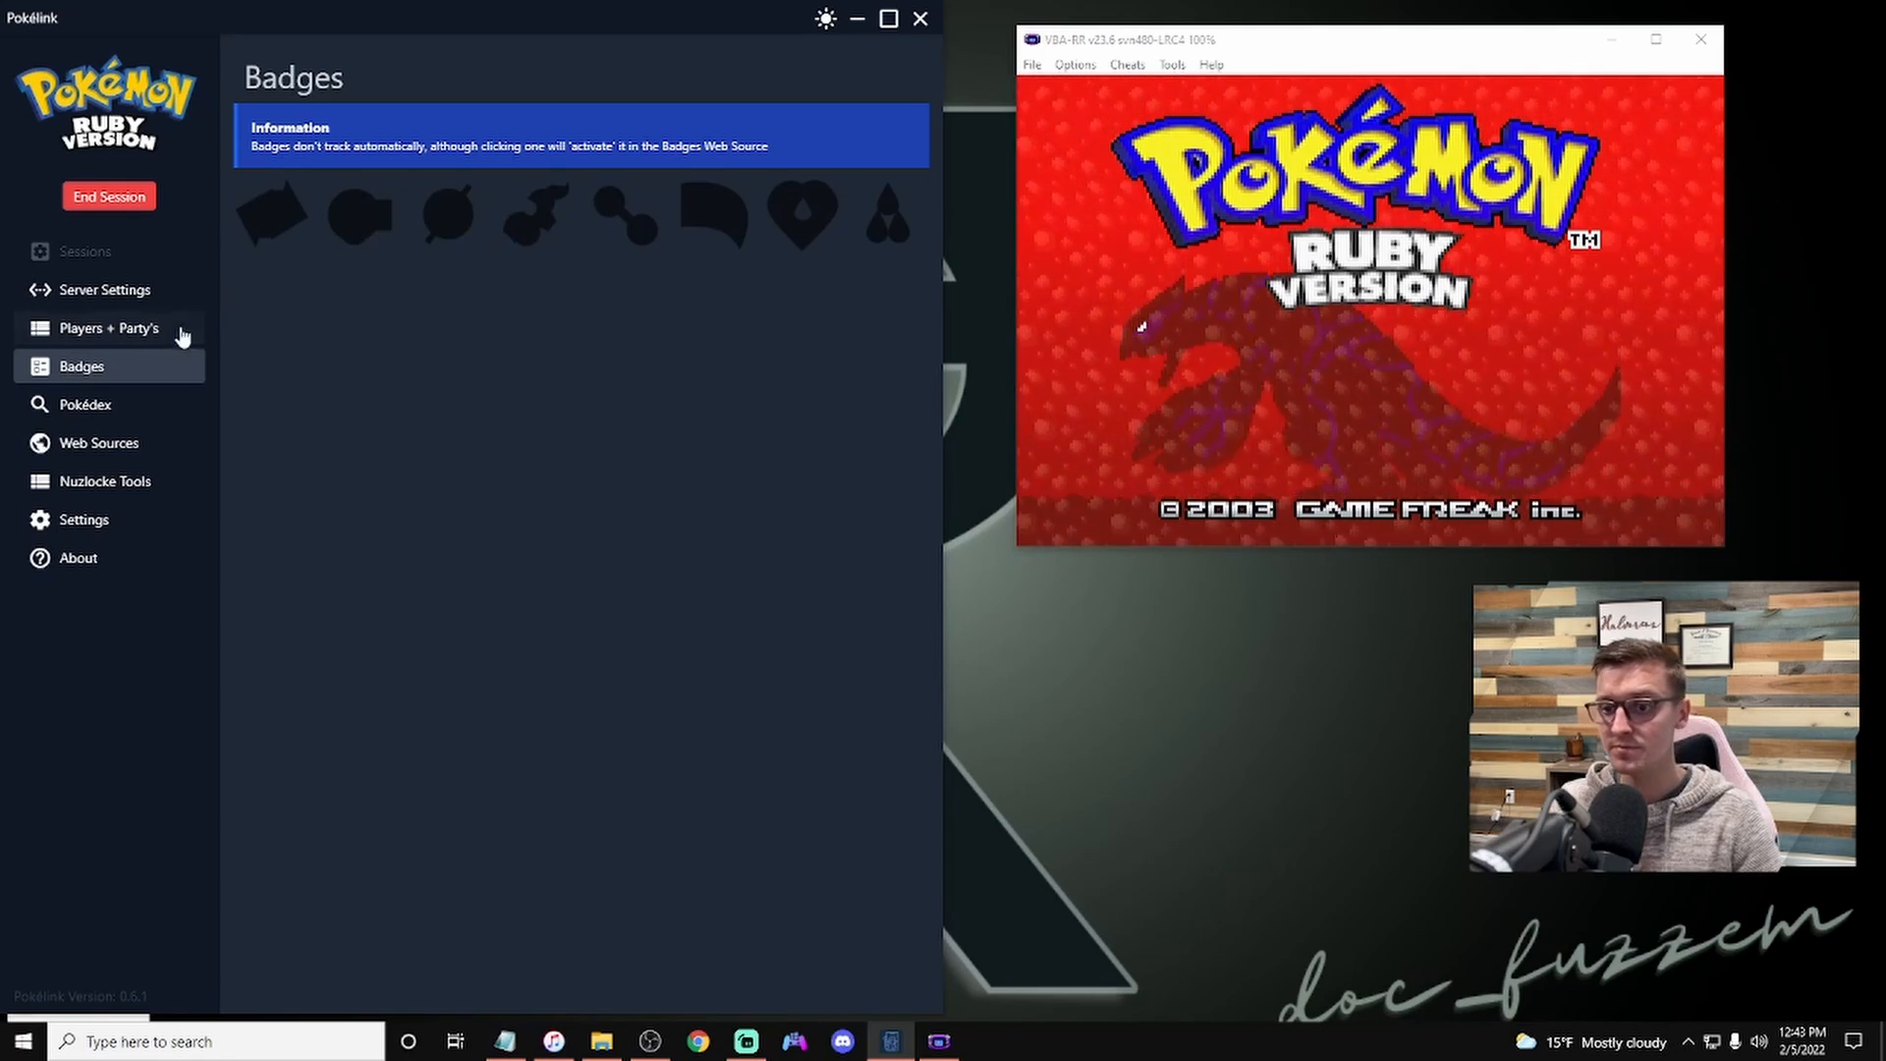
Step: Look up Bulbasaur in the Pokédex and review its stats and type chart
{"action": "left_click", "coordinate": [118, 405]}
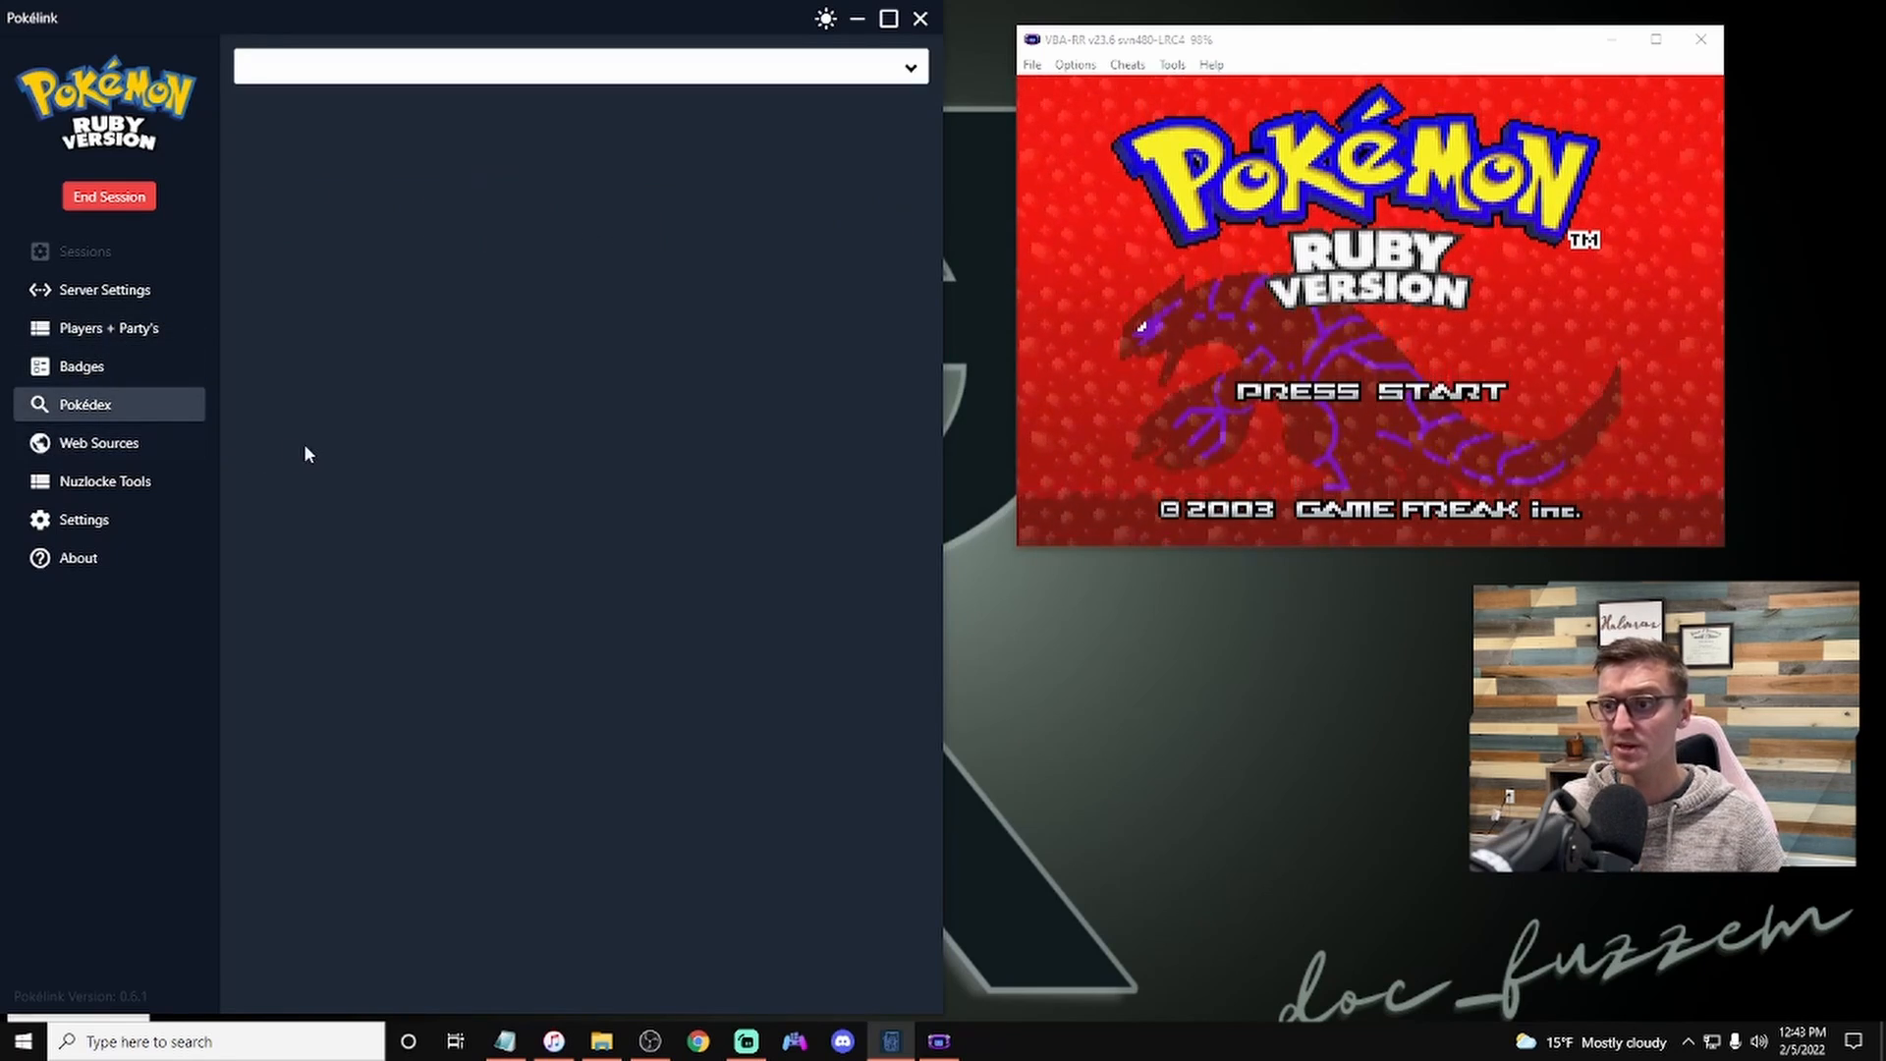
{"action": "left_click", "coordinate": [910, 71]}
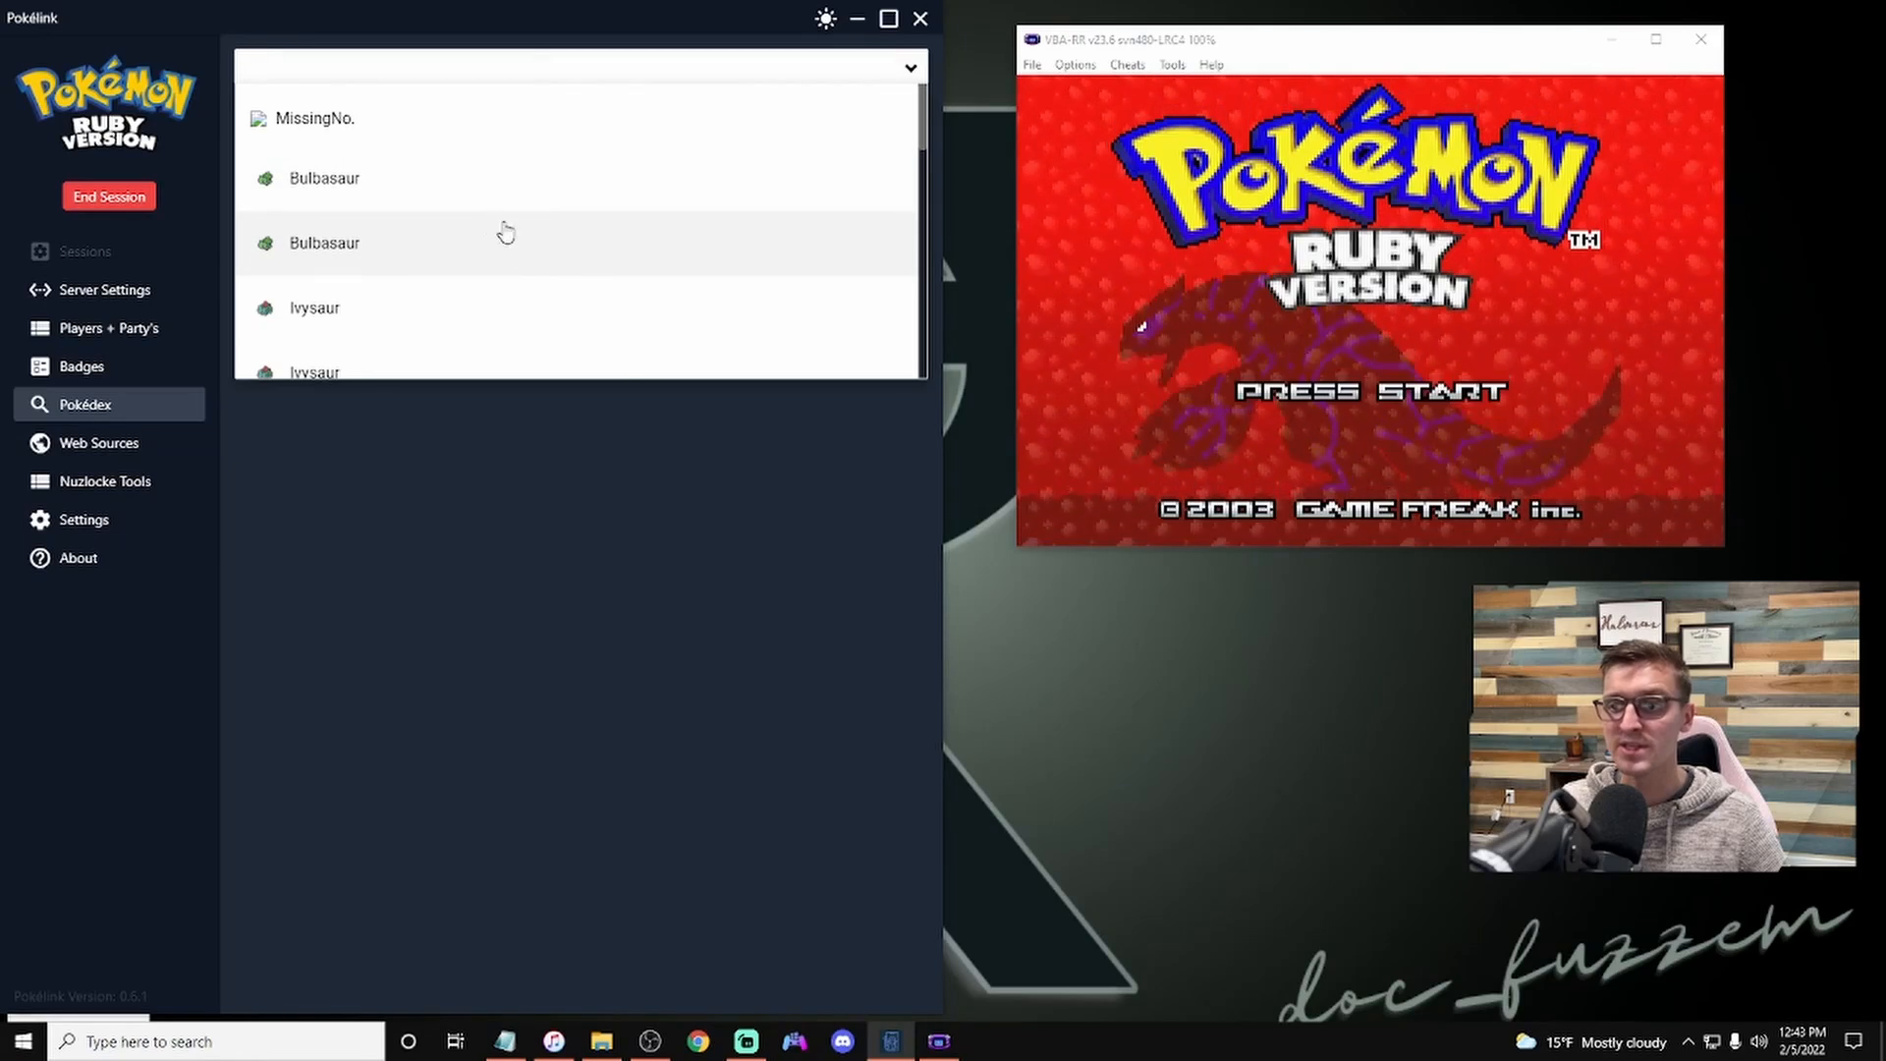
{"action": "left_click", "coordinate": [371, 197]}
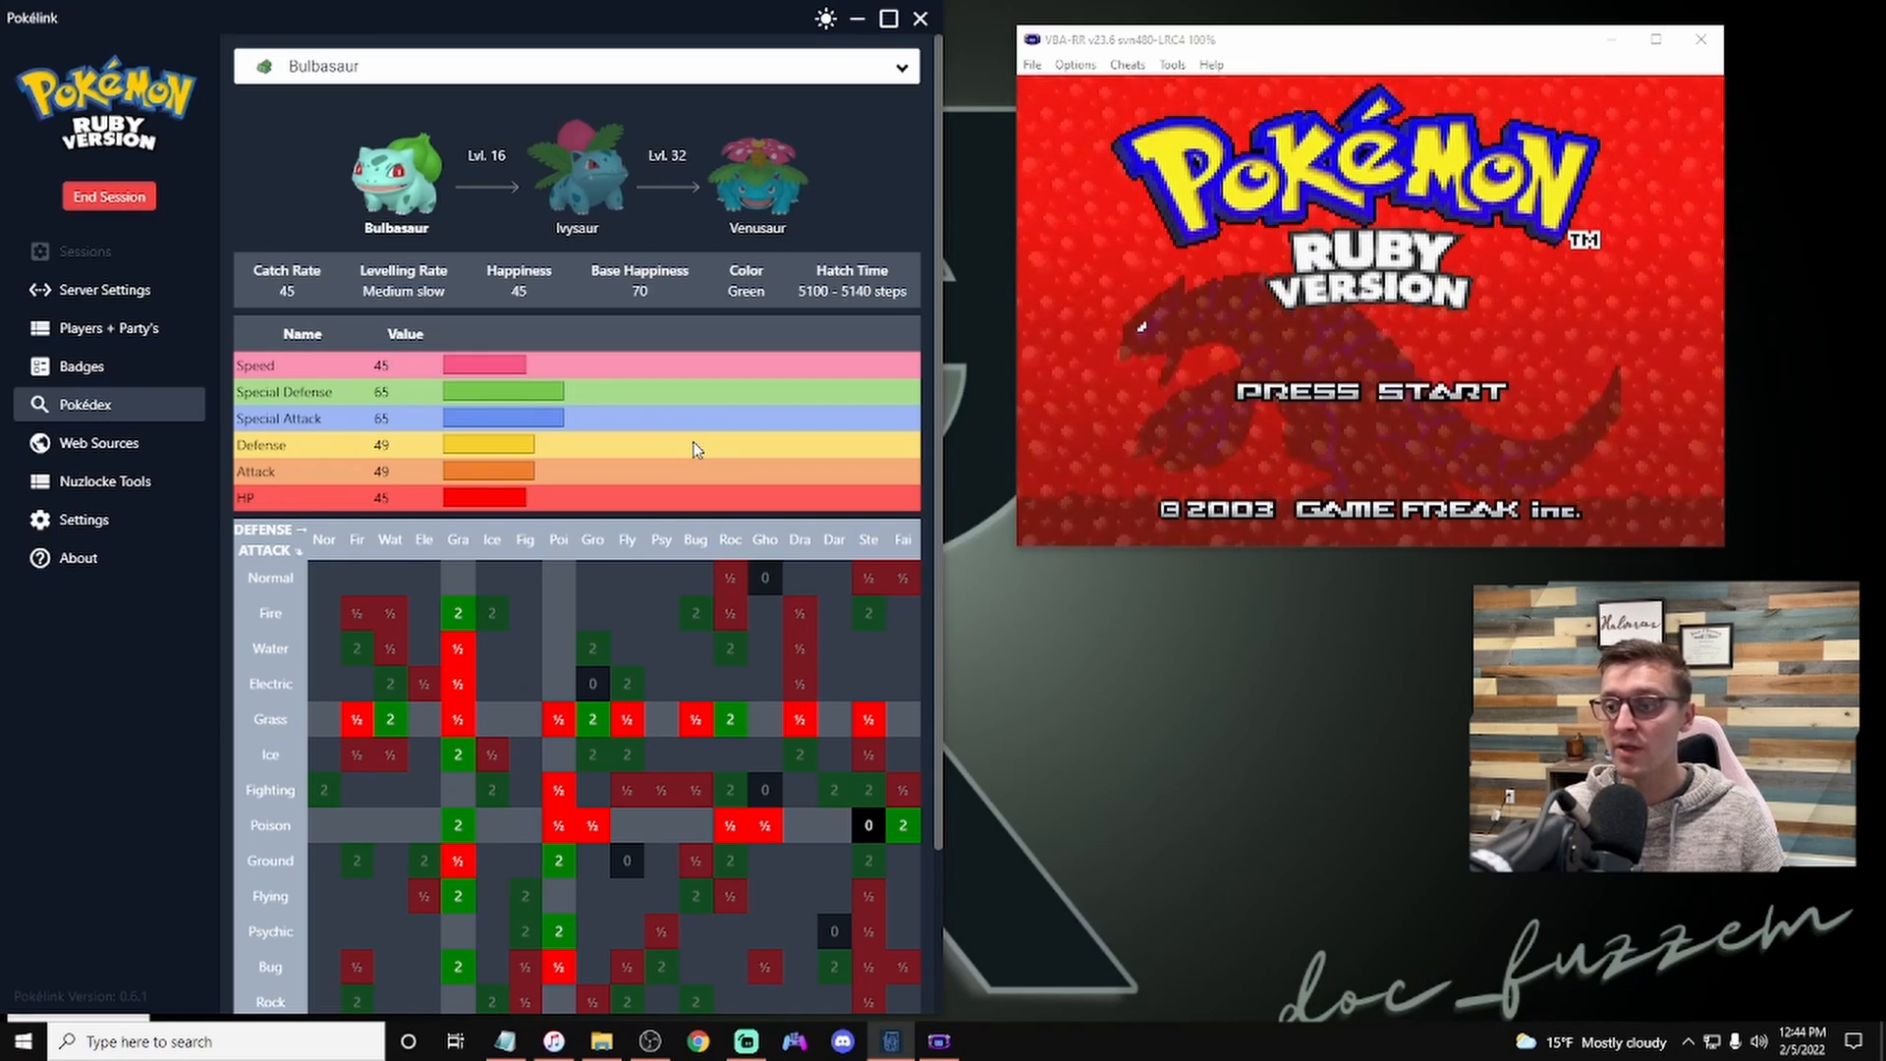
{"action": "scroll", "coordinate": [566, 650], "scroll_direction": "down", "scroll_amount": 2}
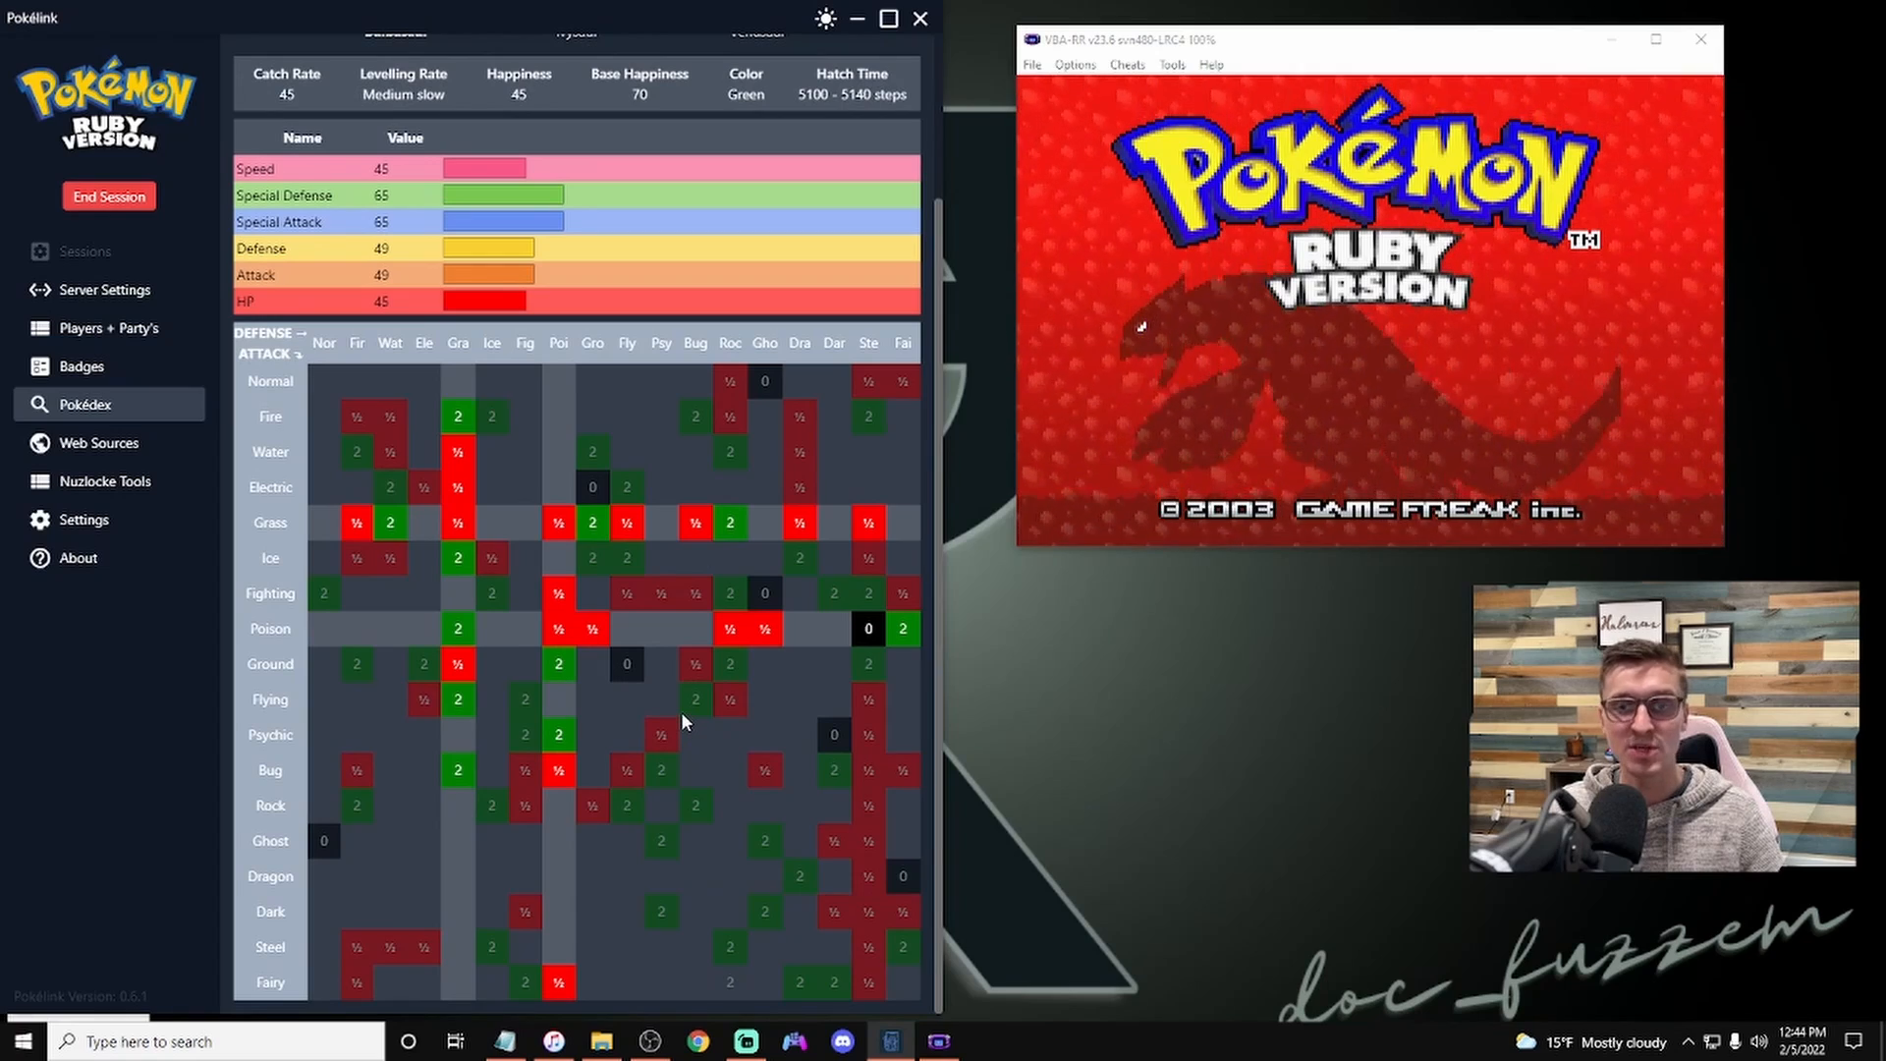
Step: Open Web Sources and browse the available party source themes
{"action": "left_click", "coordinate": [138, 450]}
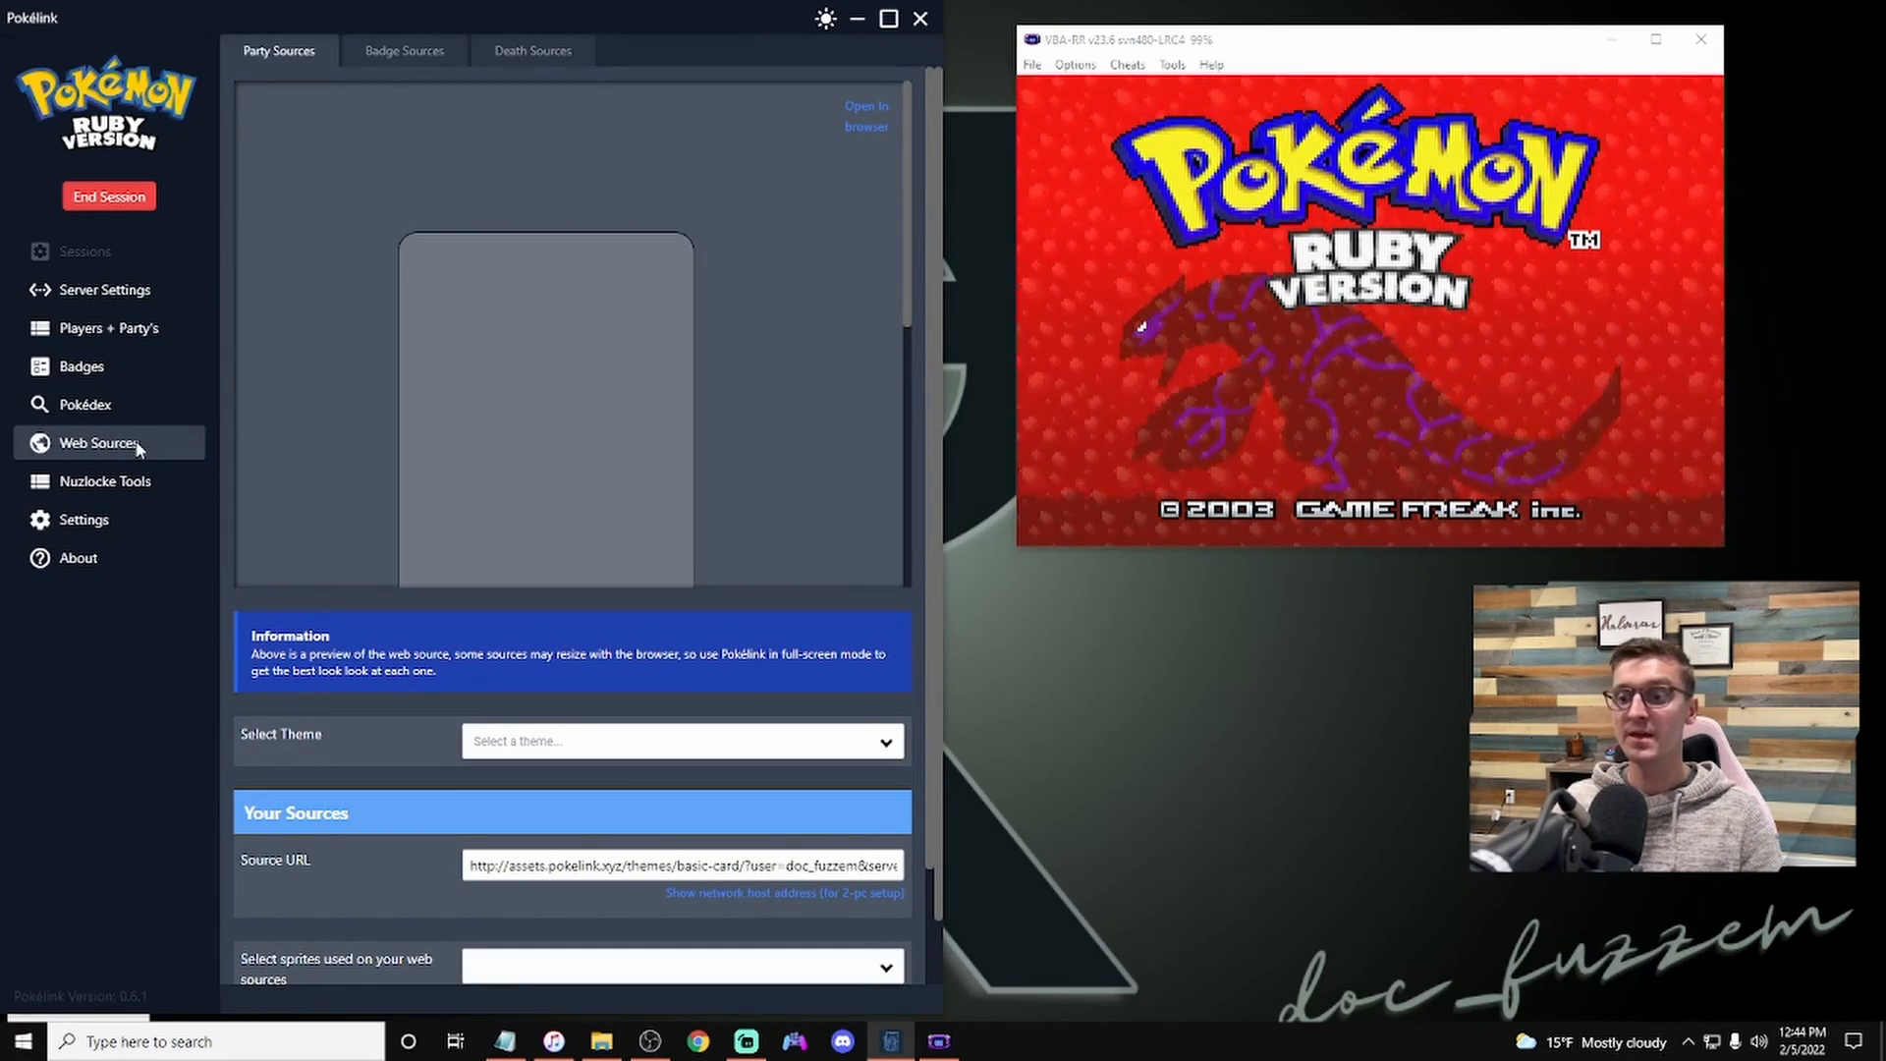
{"action": "scroll", "coordinate": [545, 506], "scroll_direction": "down", "scroll_amount": 1}
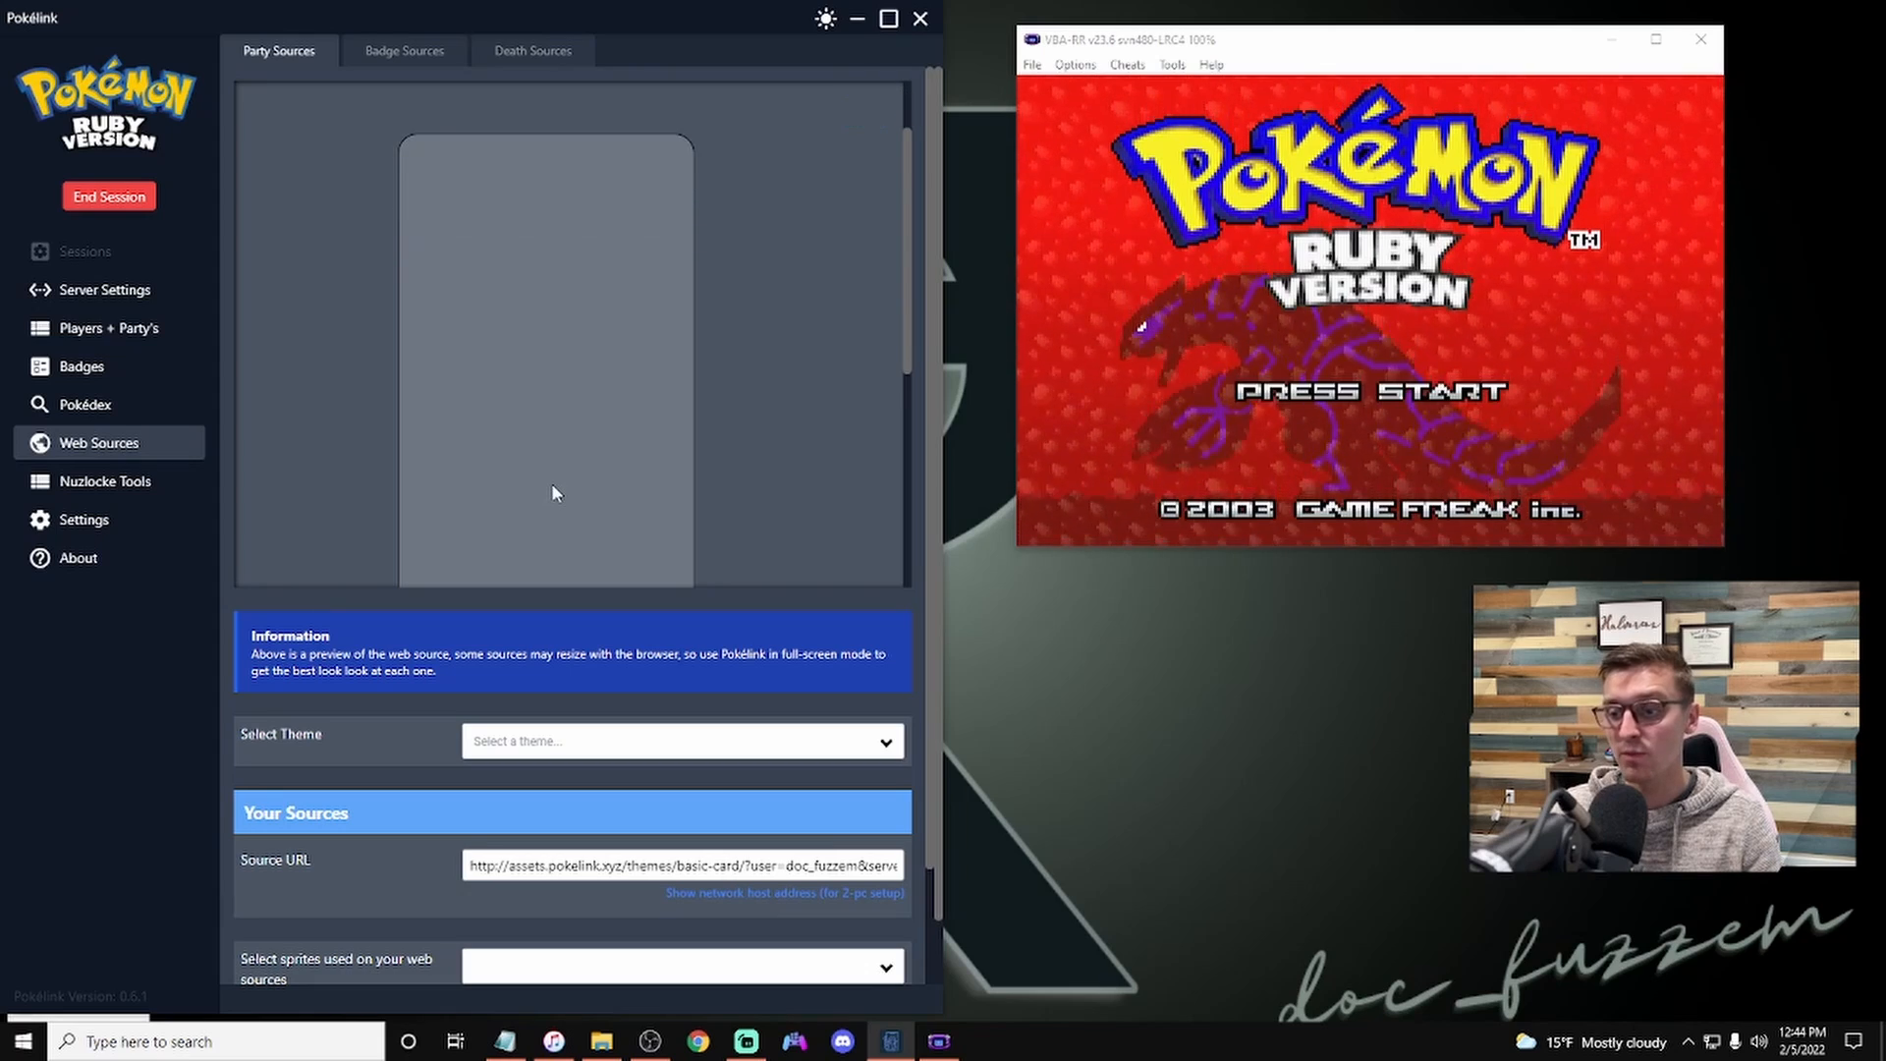
{"action": "scroll", "coordinate": [551, 501], "scroll_direction": "down", "scroll_amount": 2}
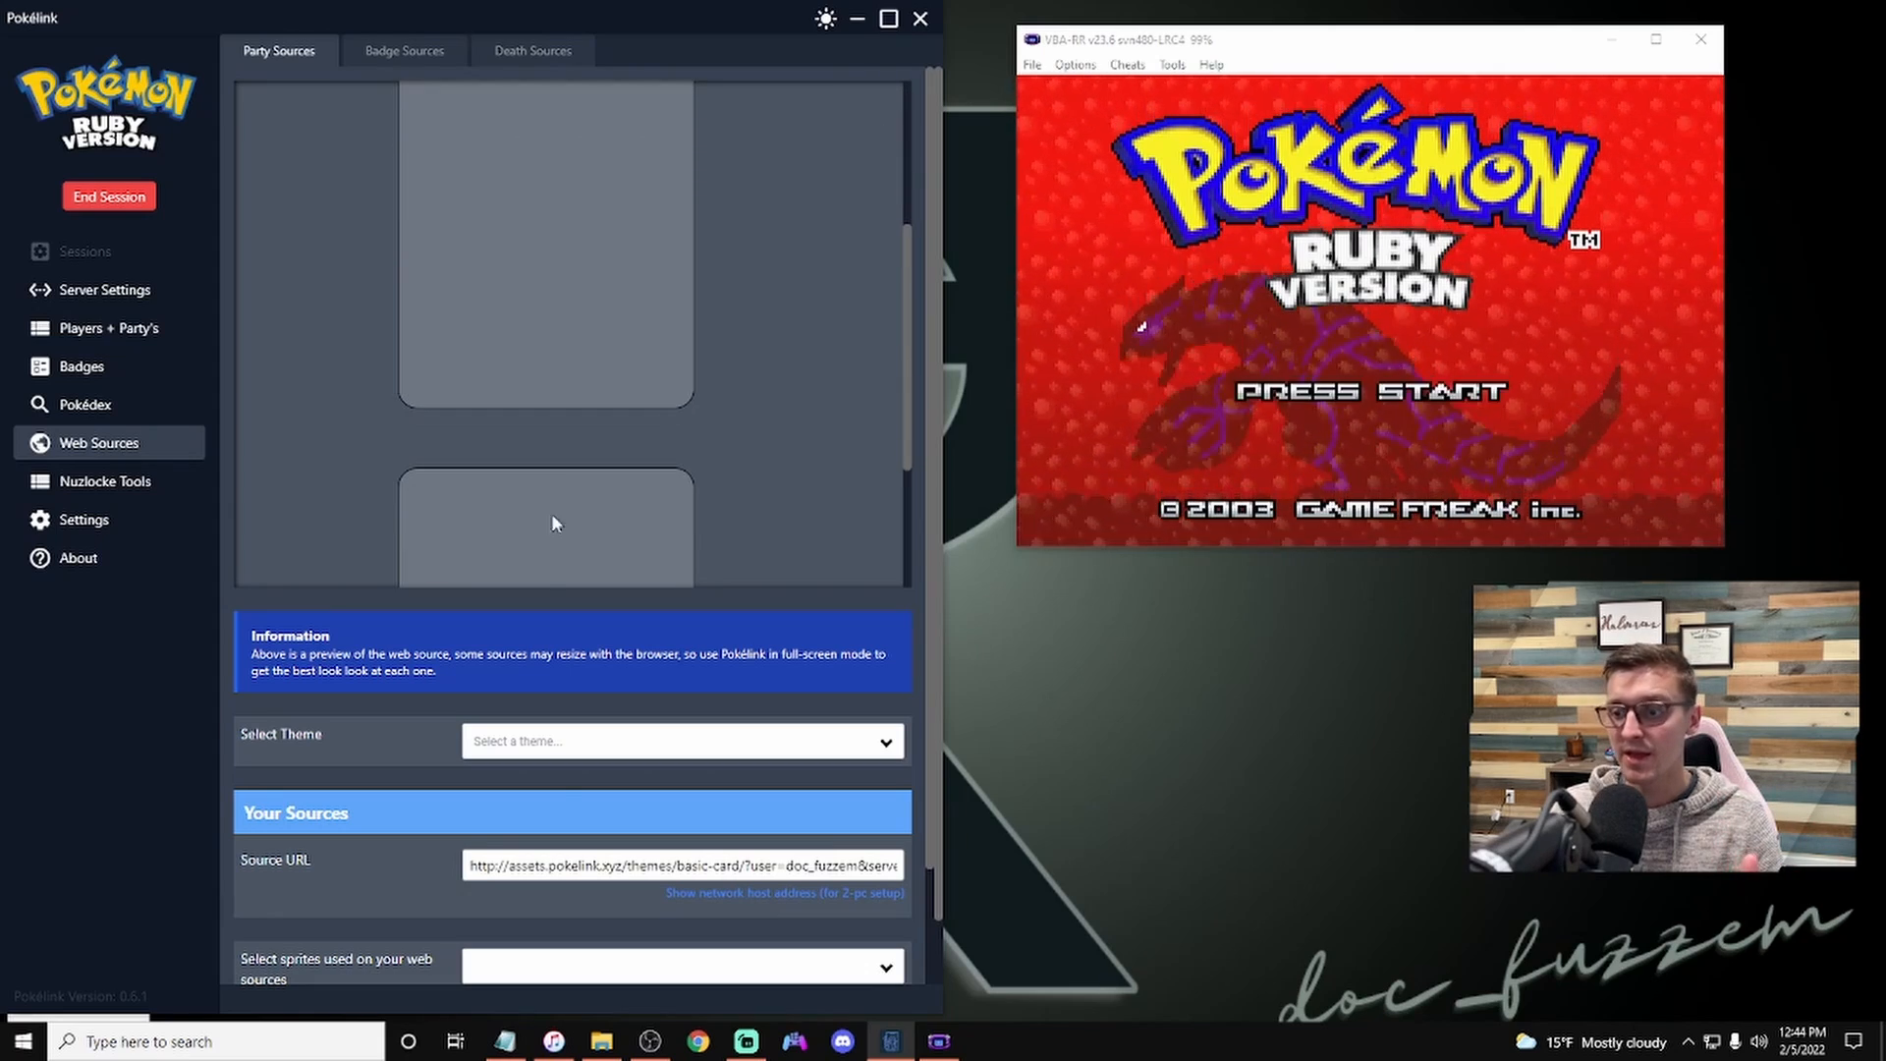
{"action": "left_click", "coordinate": [594, 742]}
{"action": "scroll", "coordinate": [638, 531], "scroll_direction": "down", "scroll_amount": 12}
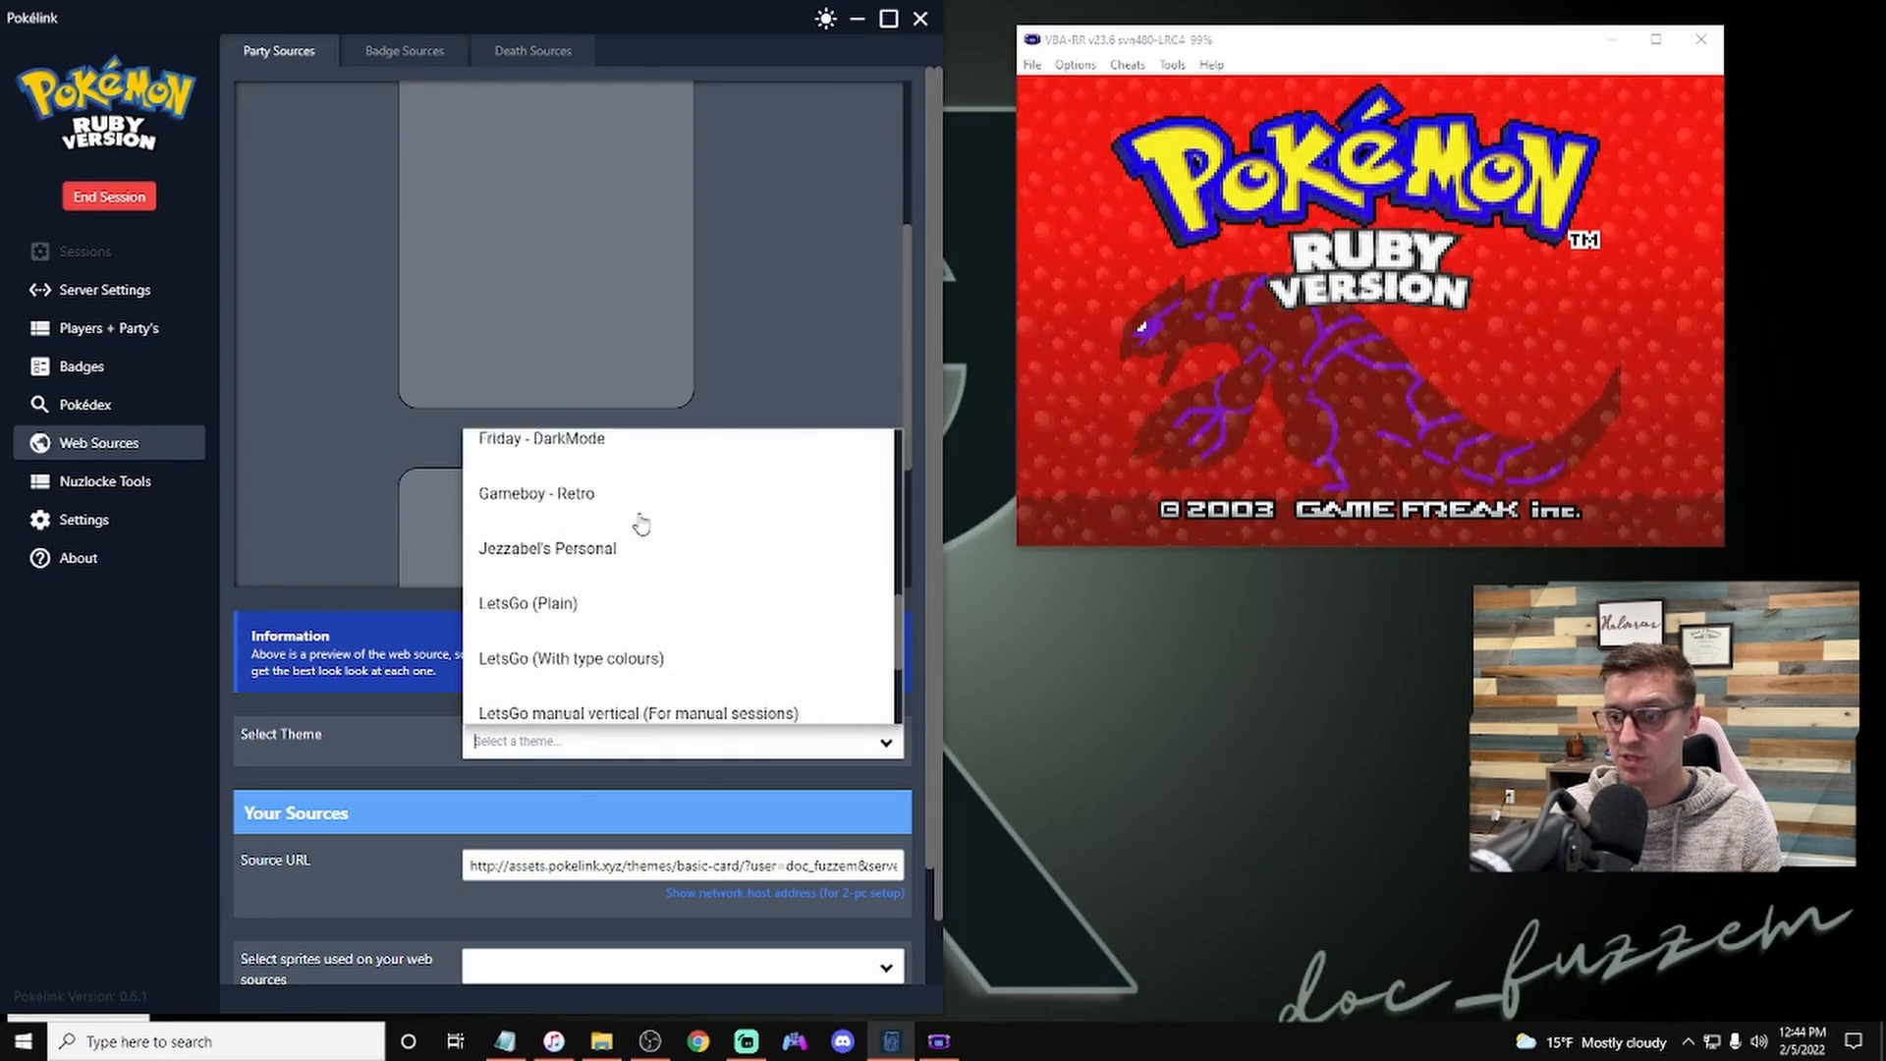
{"action": "scroll", "coordinate": [635, 555], "scroll_direction": "up", "scroll_amount": 3}
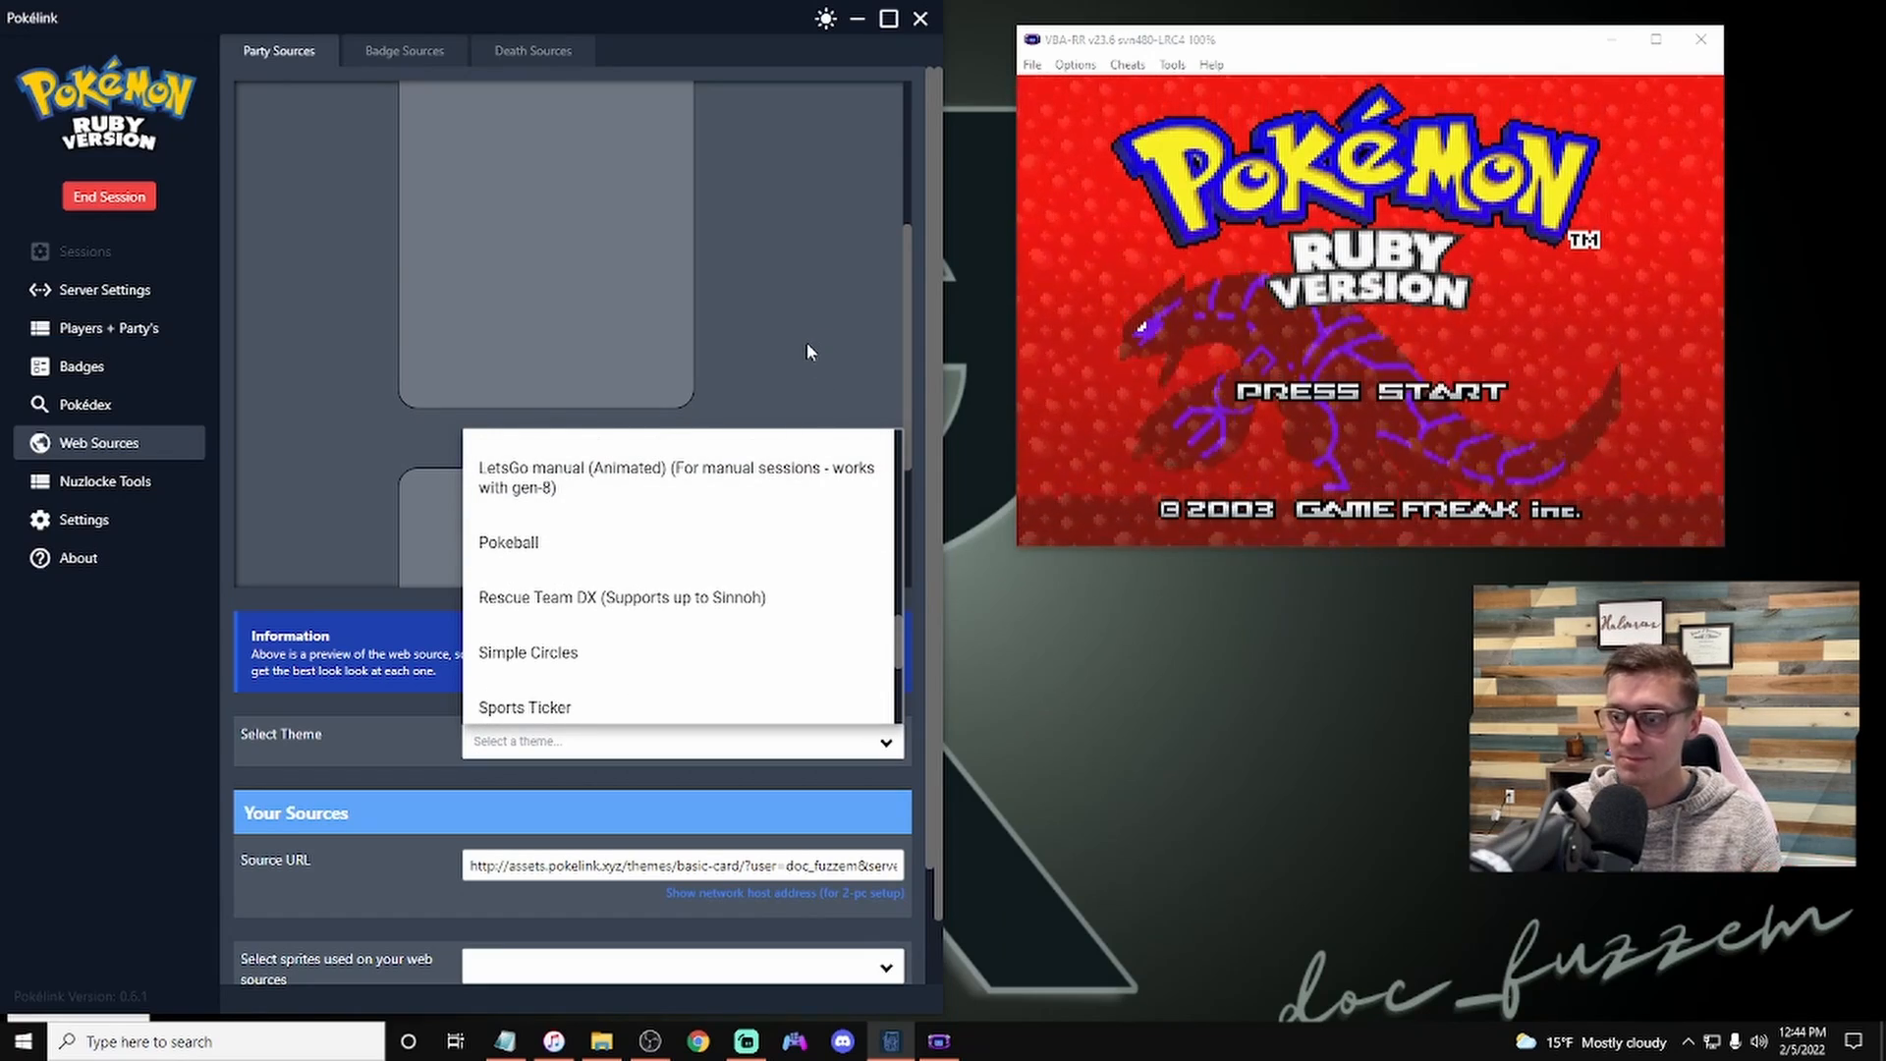
{"action": "left_click", "coordinate": [397, 864]}
Step: Set the sprites used on the party web sources to Generation 7 (animated)
{"action": "scroll", "coordinate": [564, 776], "scroll_direction": "down", "scroll_amount": 3}
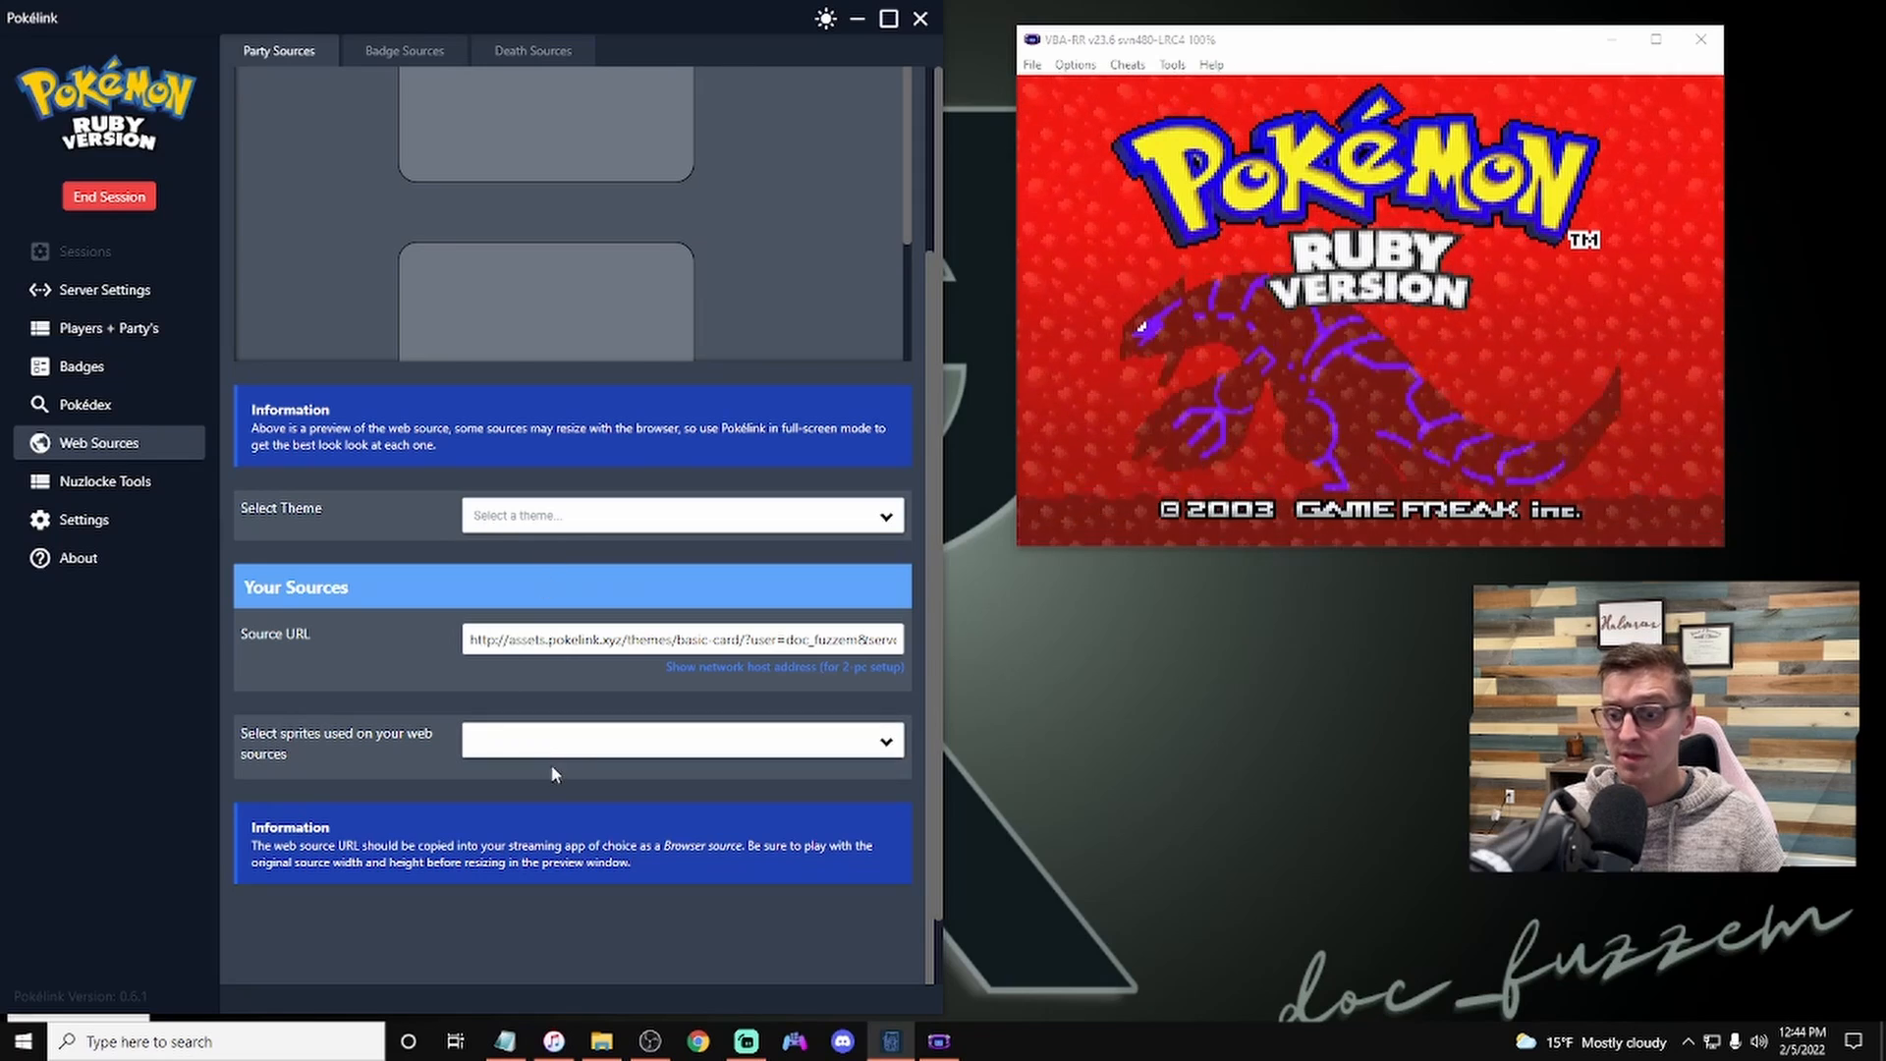
{"action": "left_click", "coordinate": [602, 744]}
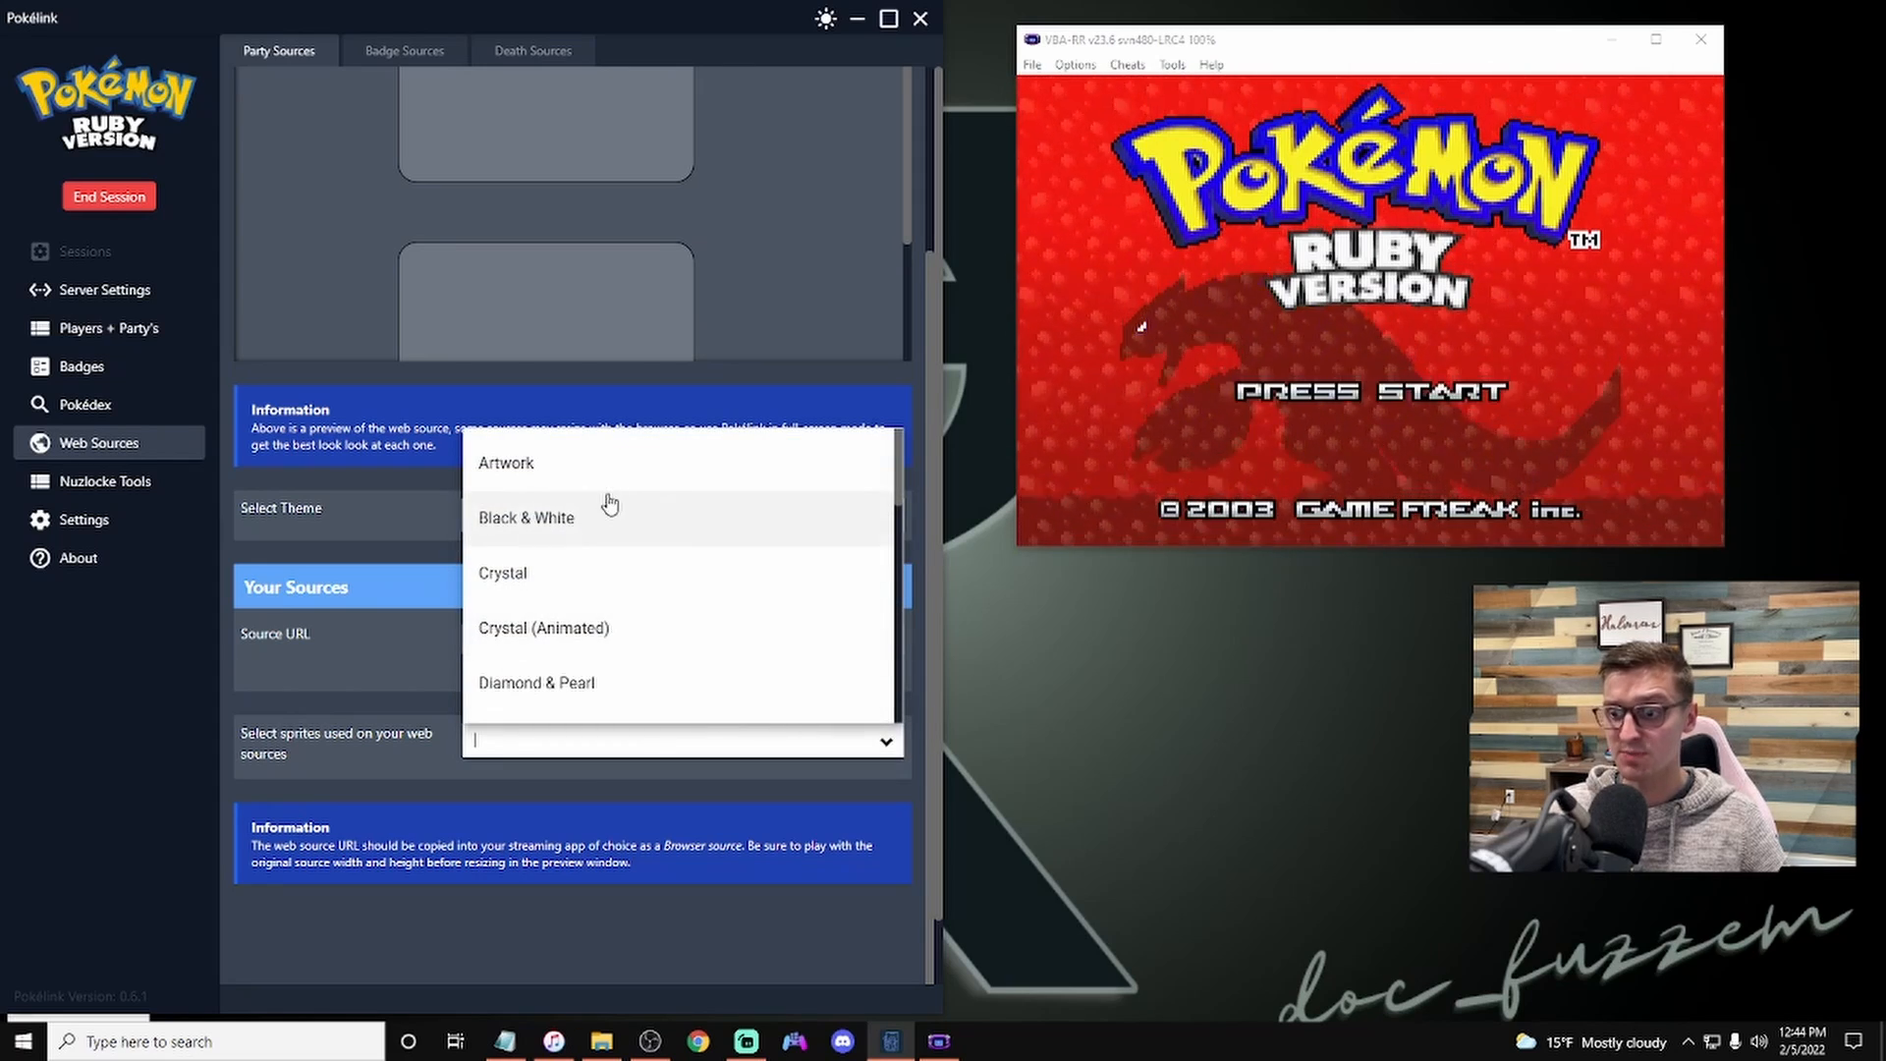
{"action": "scroll", "coordinate": [609, 505], "scroll_direction": "down", "scroll_amount": 1}
{"action": "scroll", "coordinate": [600, 505], "scroll_direction": "down", "scroll_amount": 8}
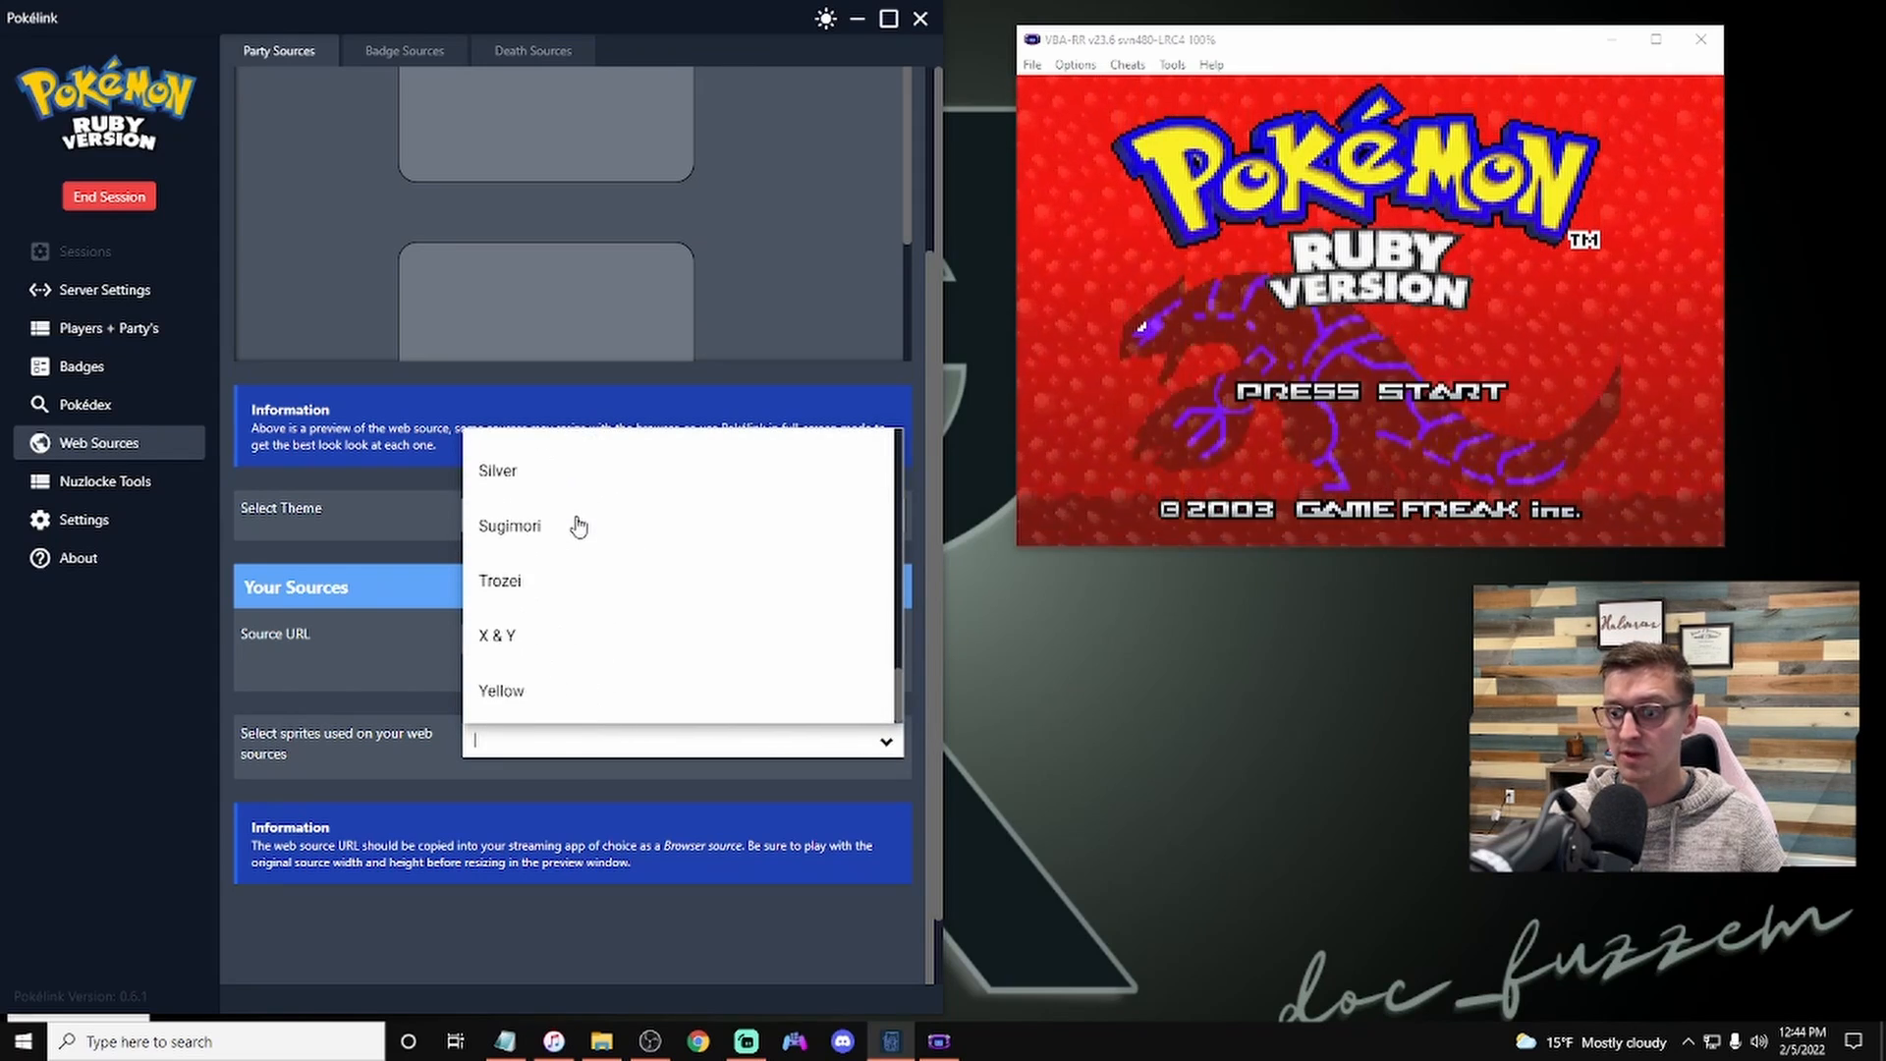
{"action": "scroll", "coordinate": [548, 641], "scroll_direction": "up", "scroll_amount": 5}
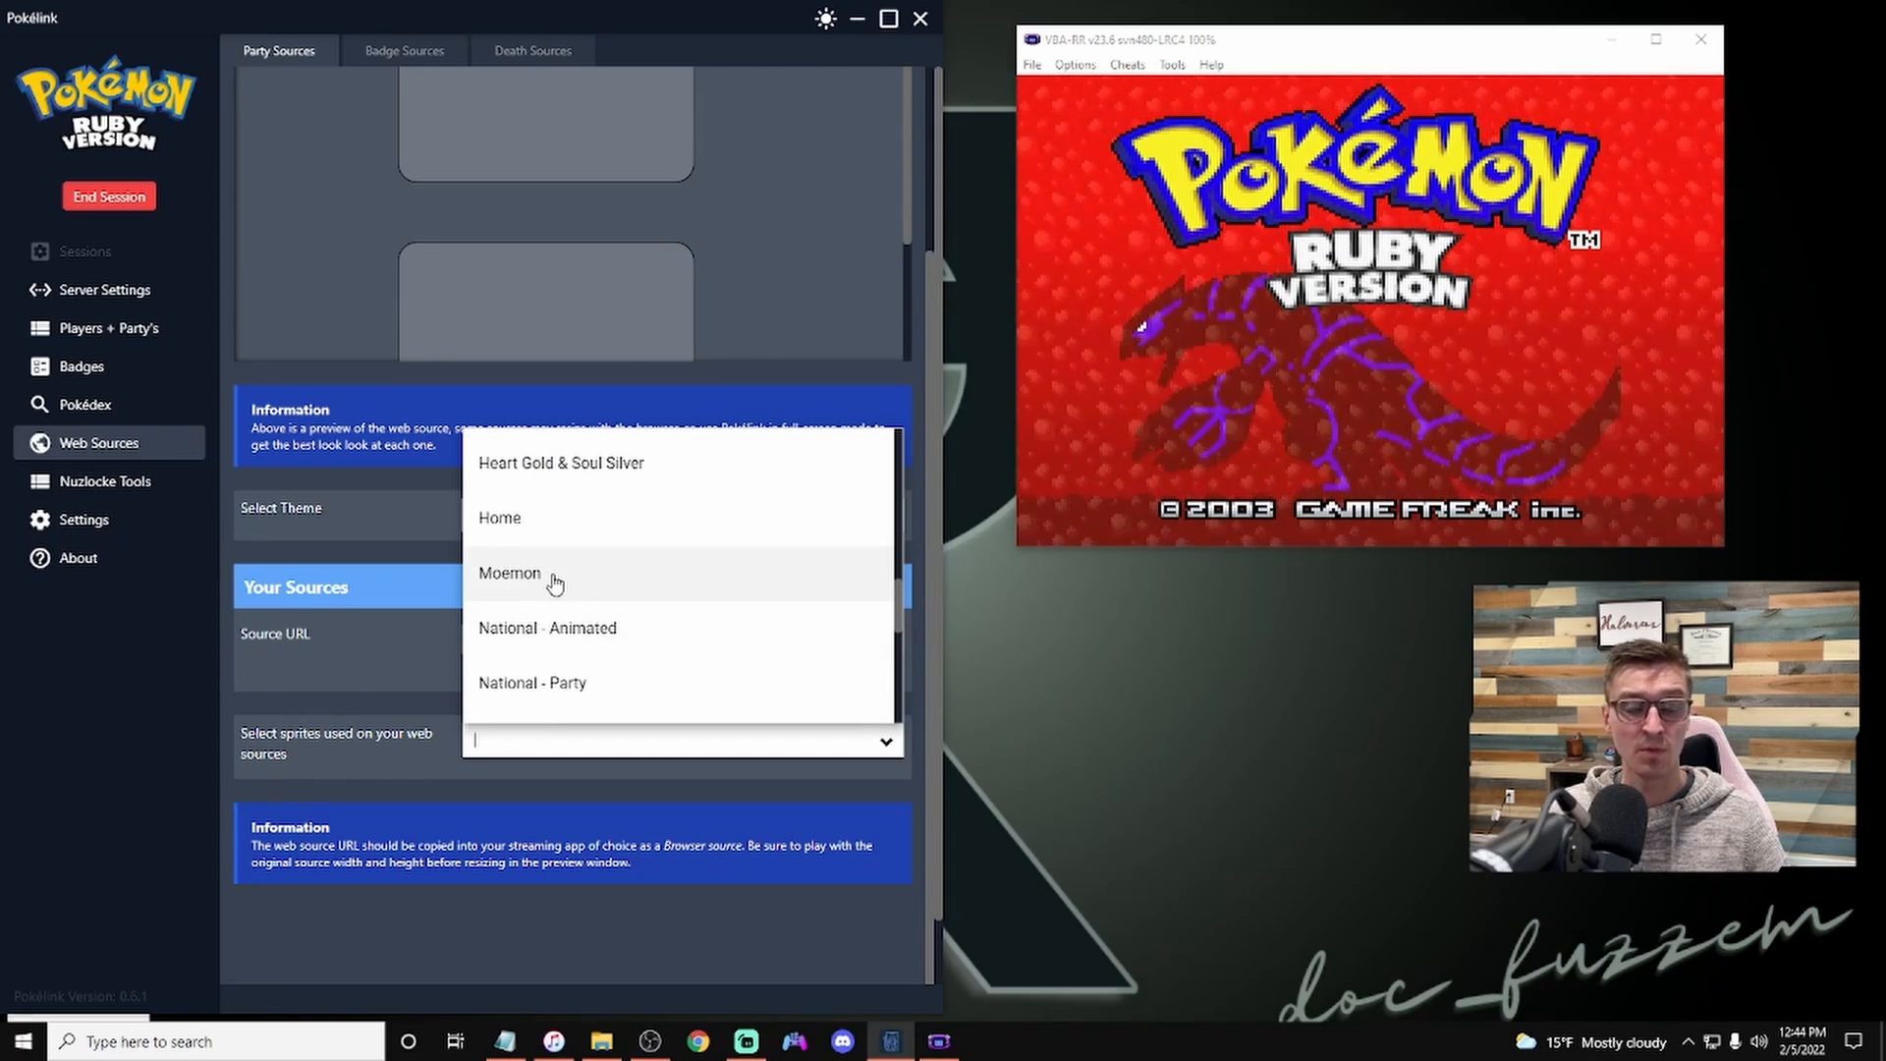
{"action": "scroll", "coordinate": [570, 565], "scroll_direction": "up", "scroll_amount": 1}
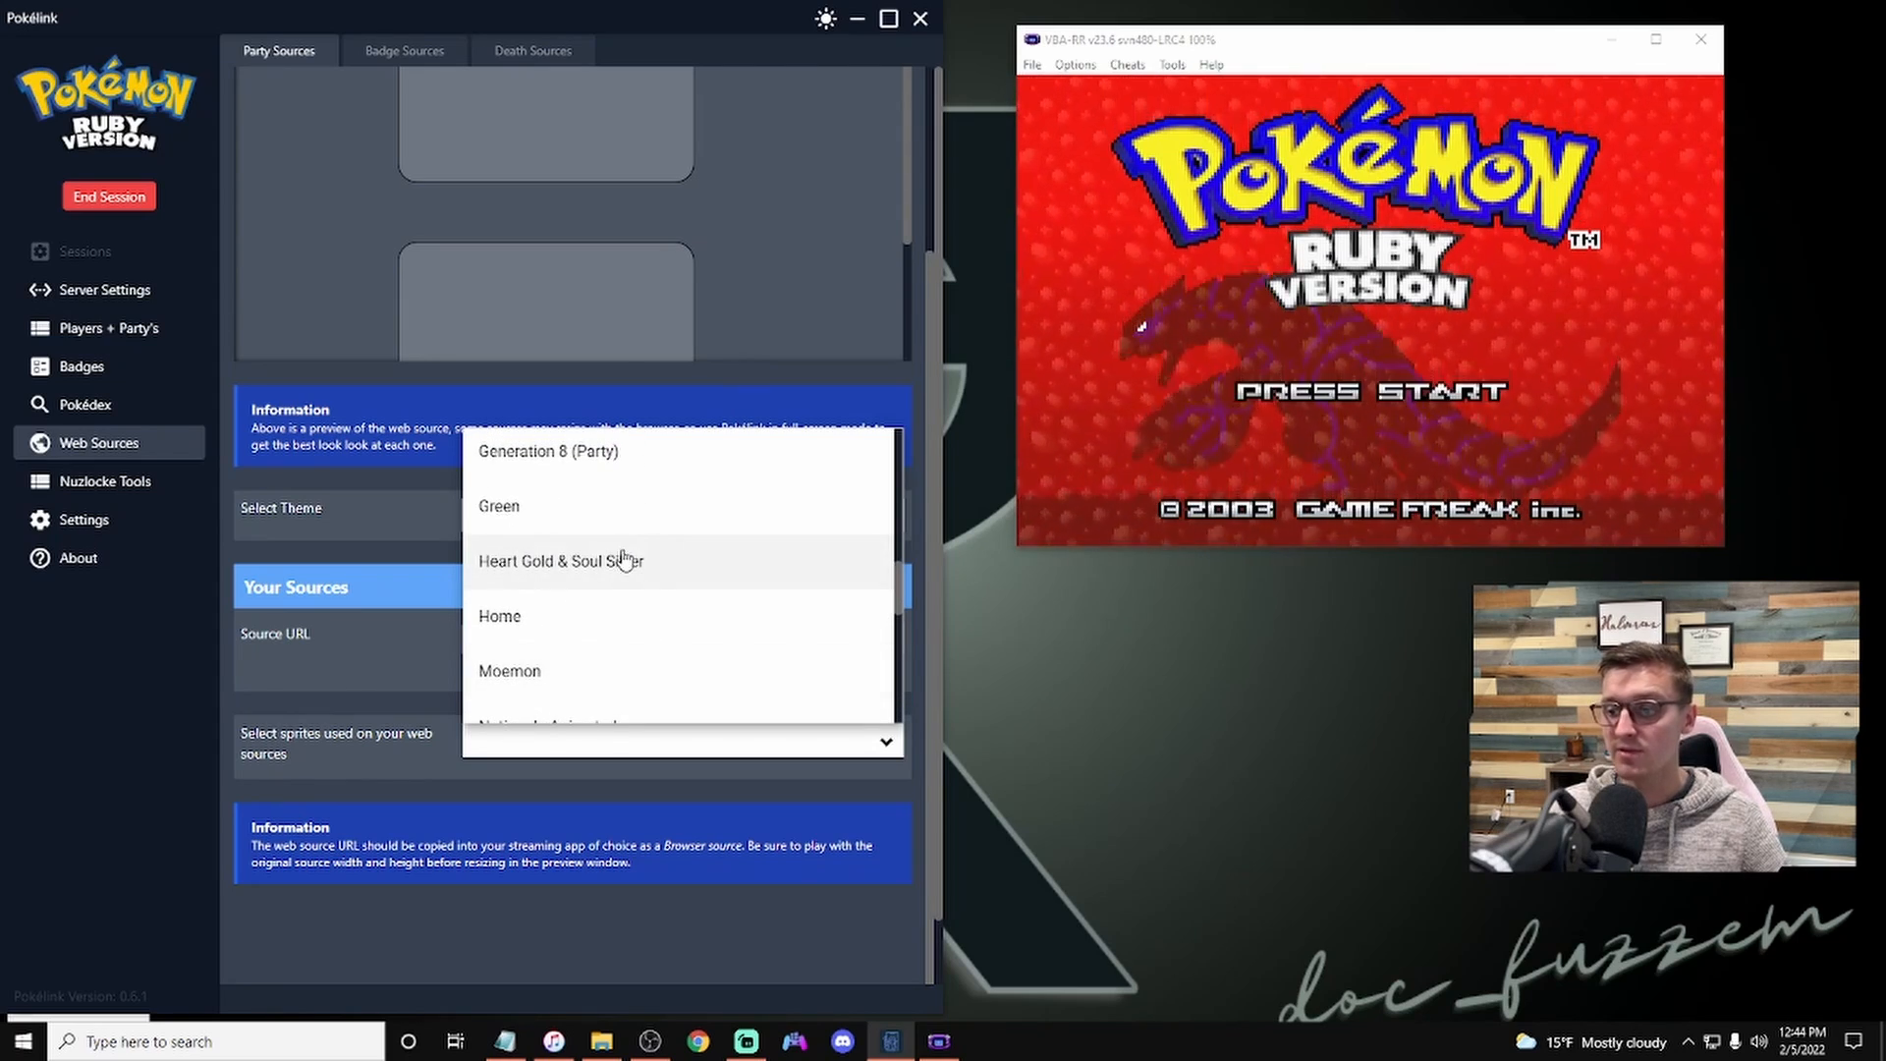
{"action": "scroll", "coordinate": [648, 568], "scroll_direction": "up", "scroll_amount": 3}
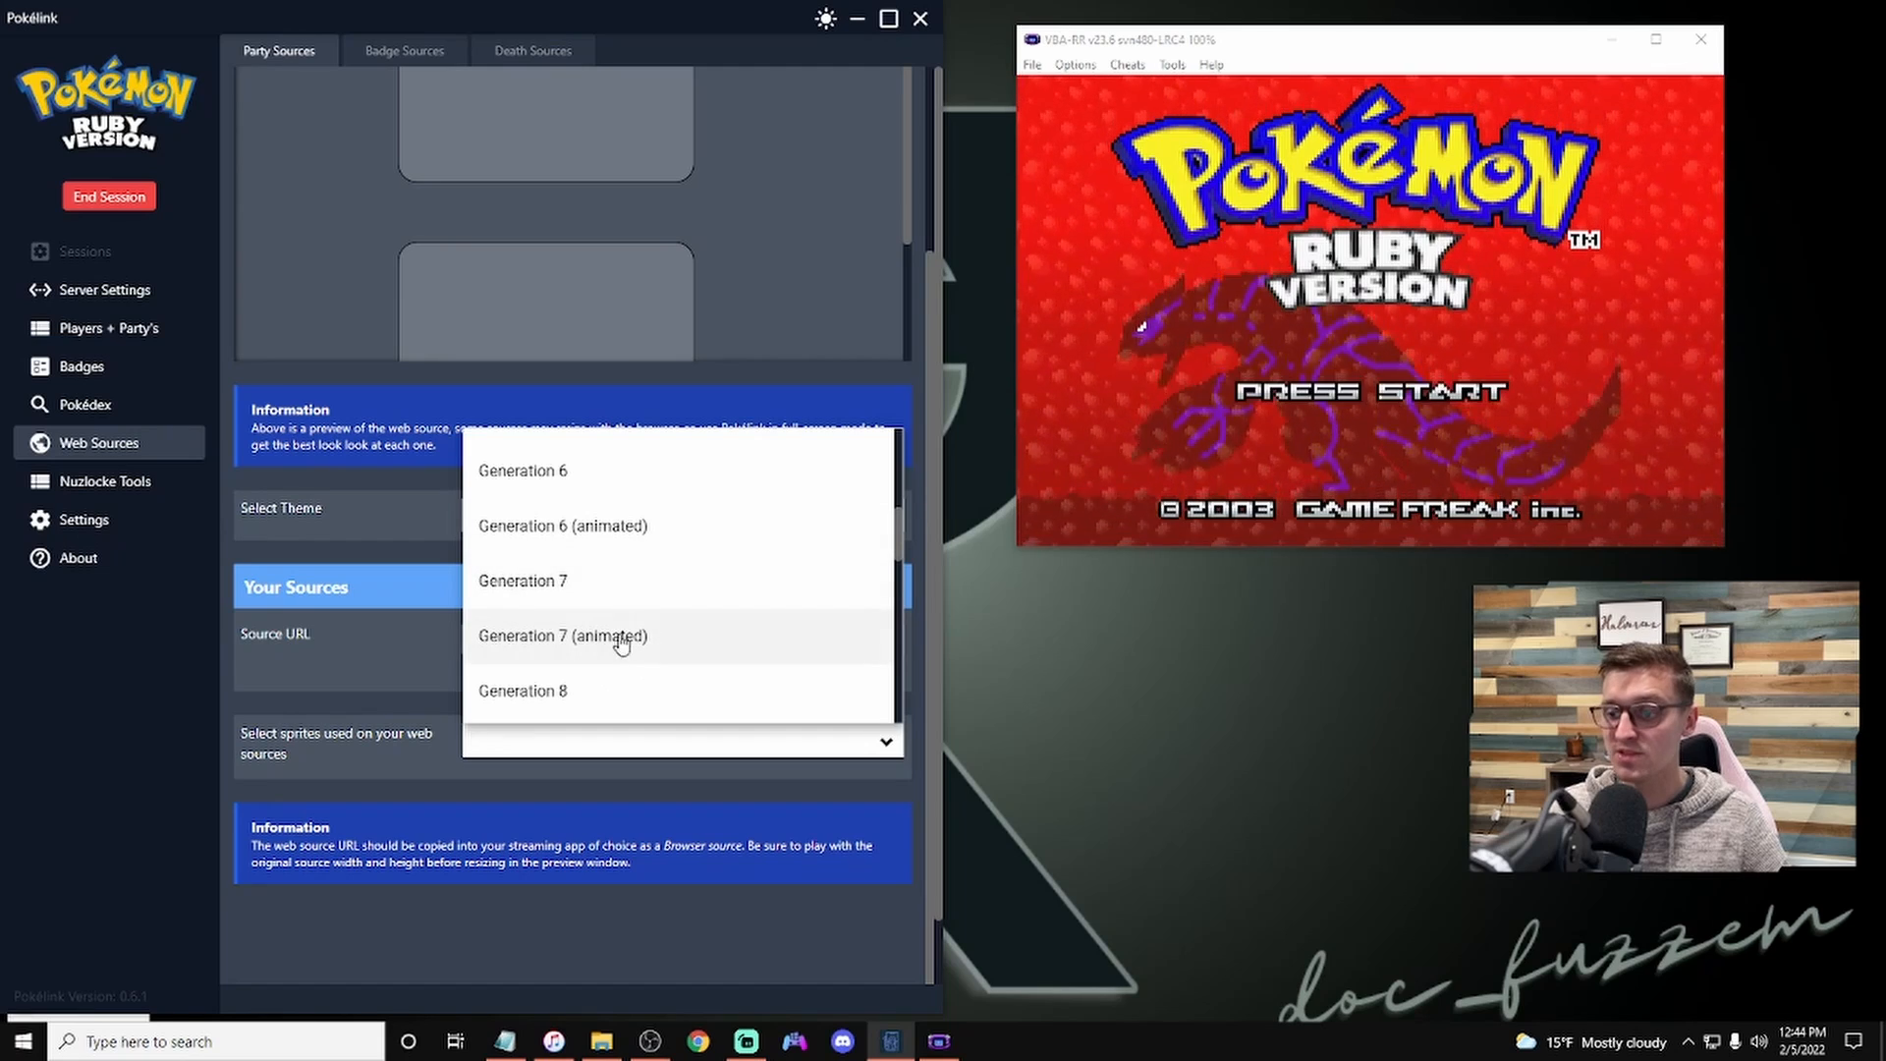
{"action": "left_click", "coordinate": [623, 640]}
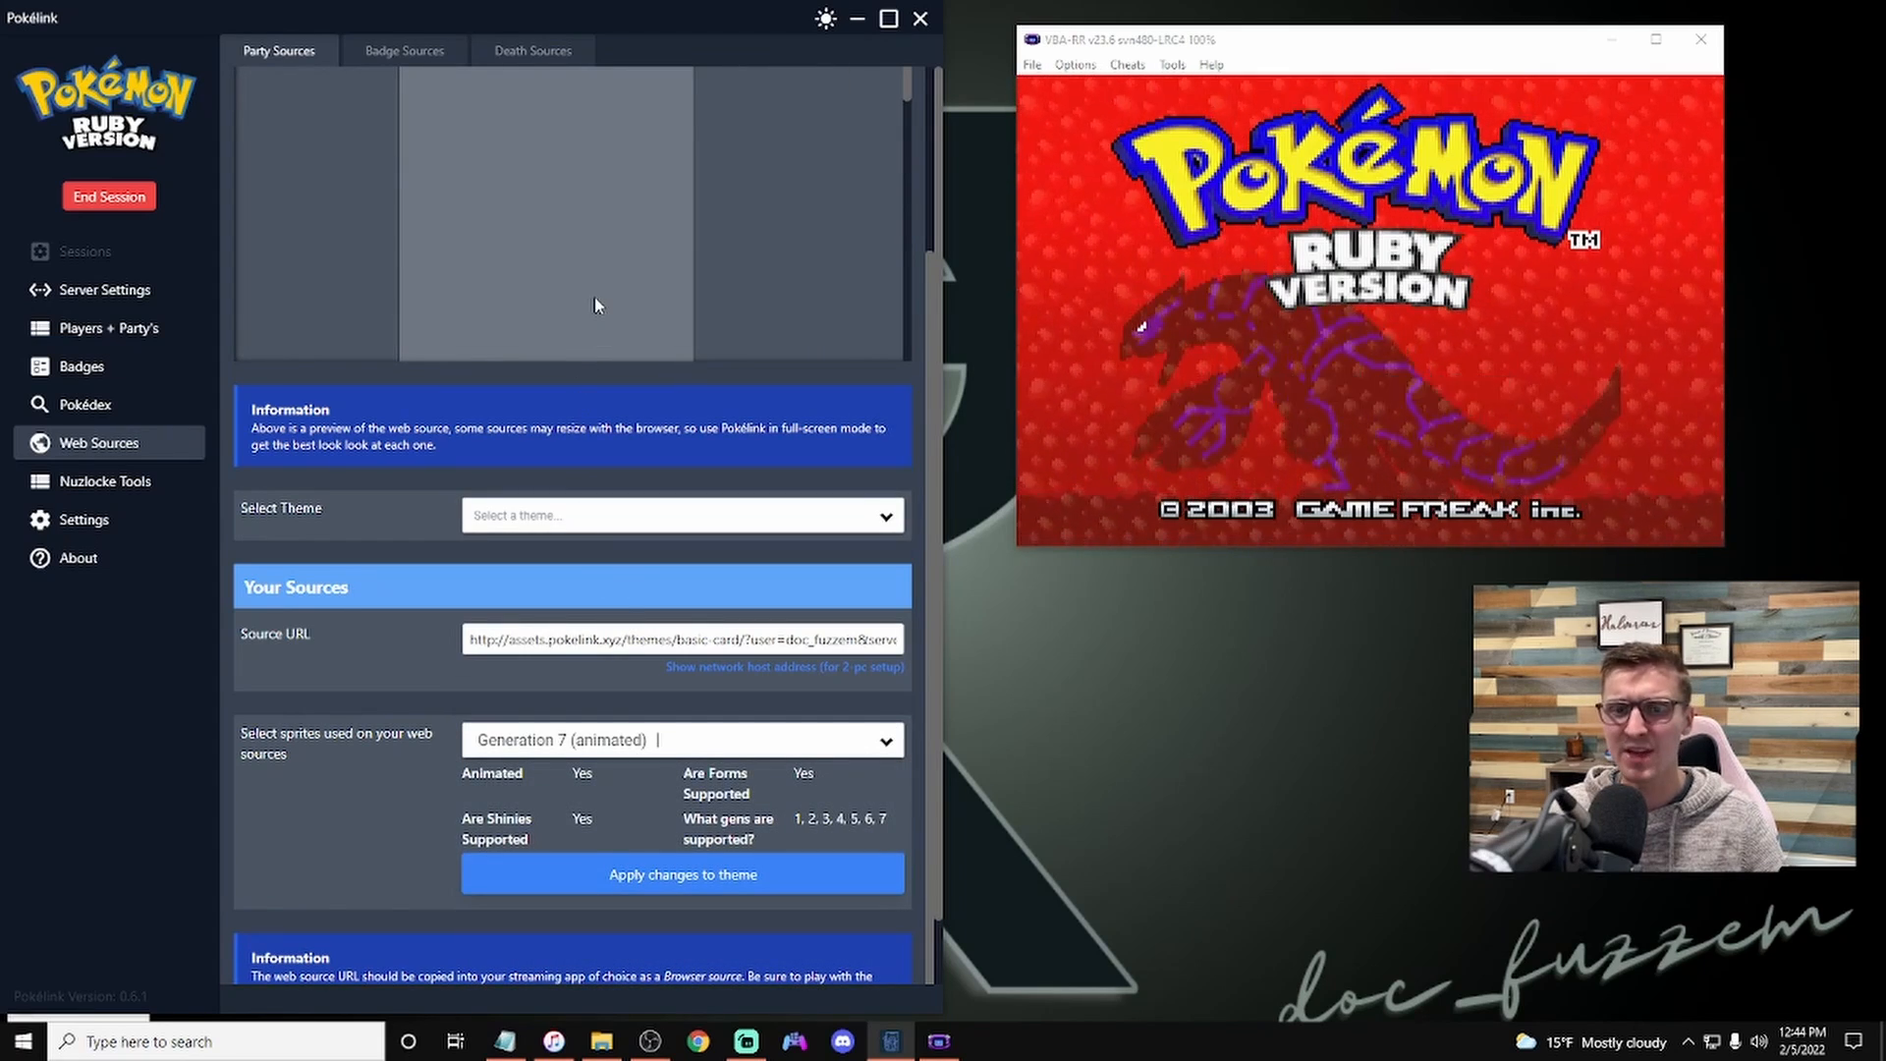
Step: Open the Nuzlocke Tools death tracker, then the Death Sources web source page
{"action": "left_click", "coordinate": [116, 482]}
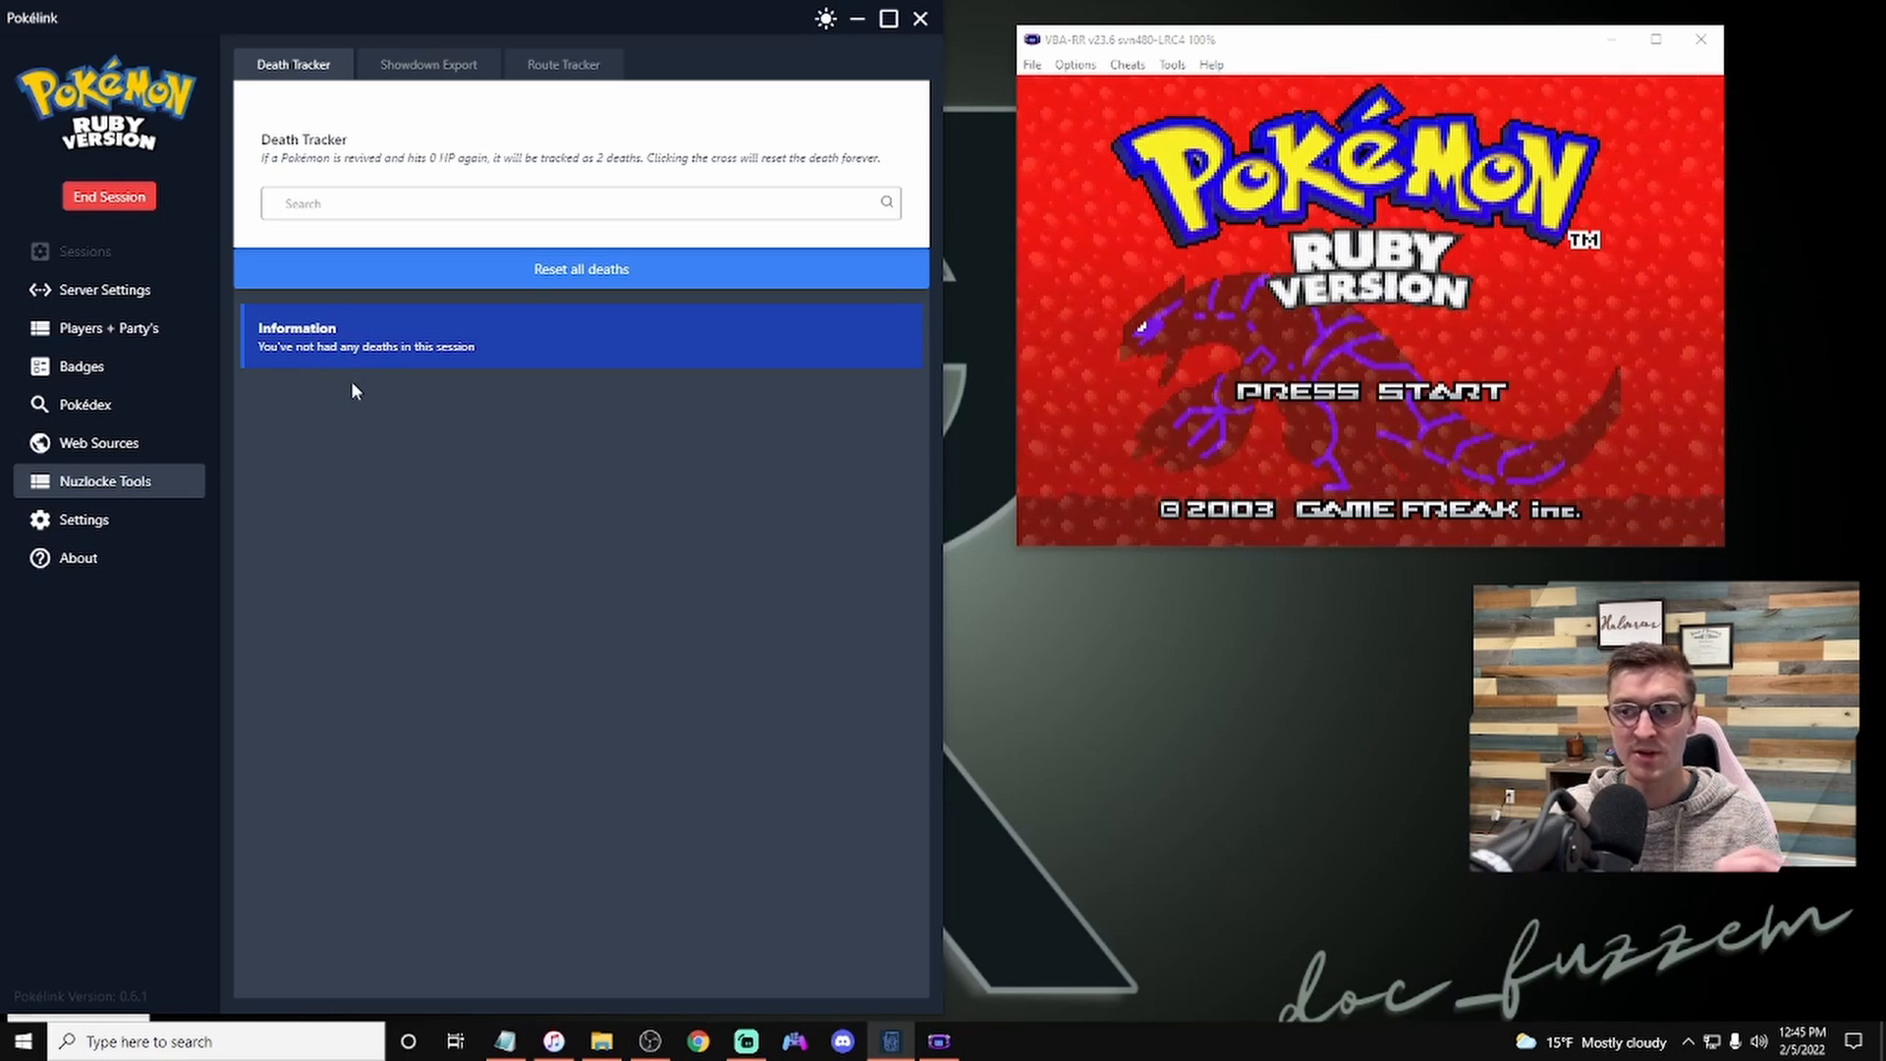
{"action": "left_click", "coordinate": [581, 65]}
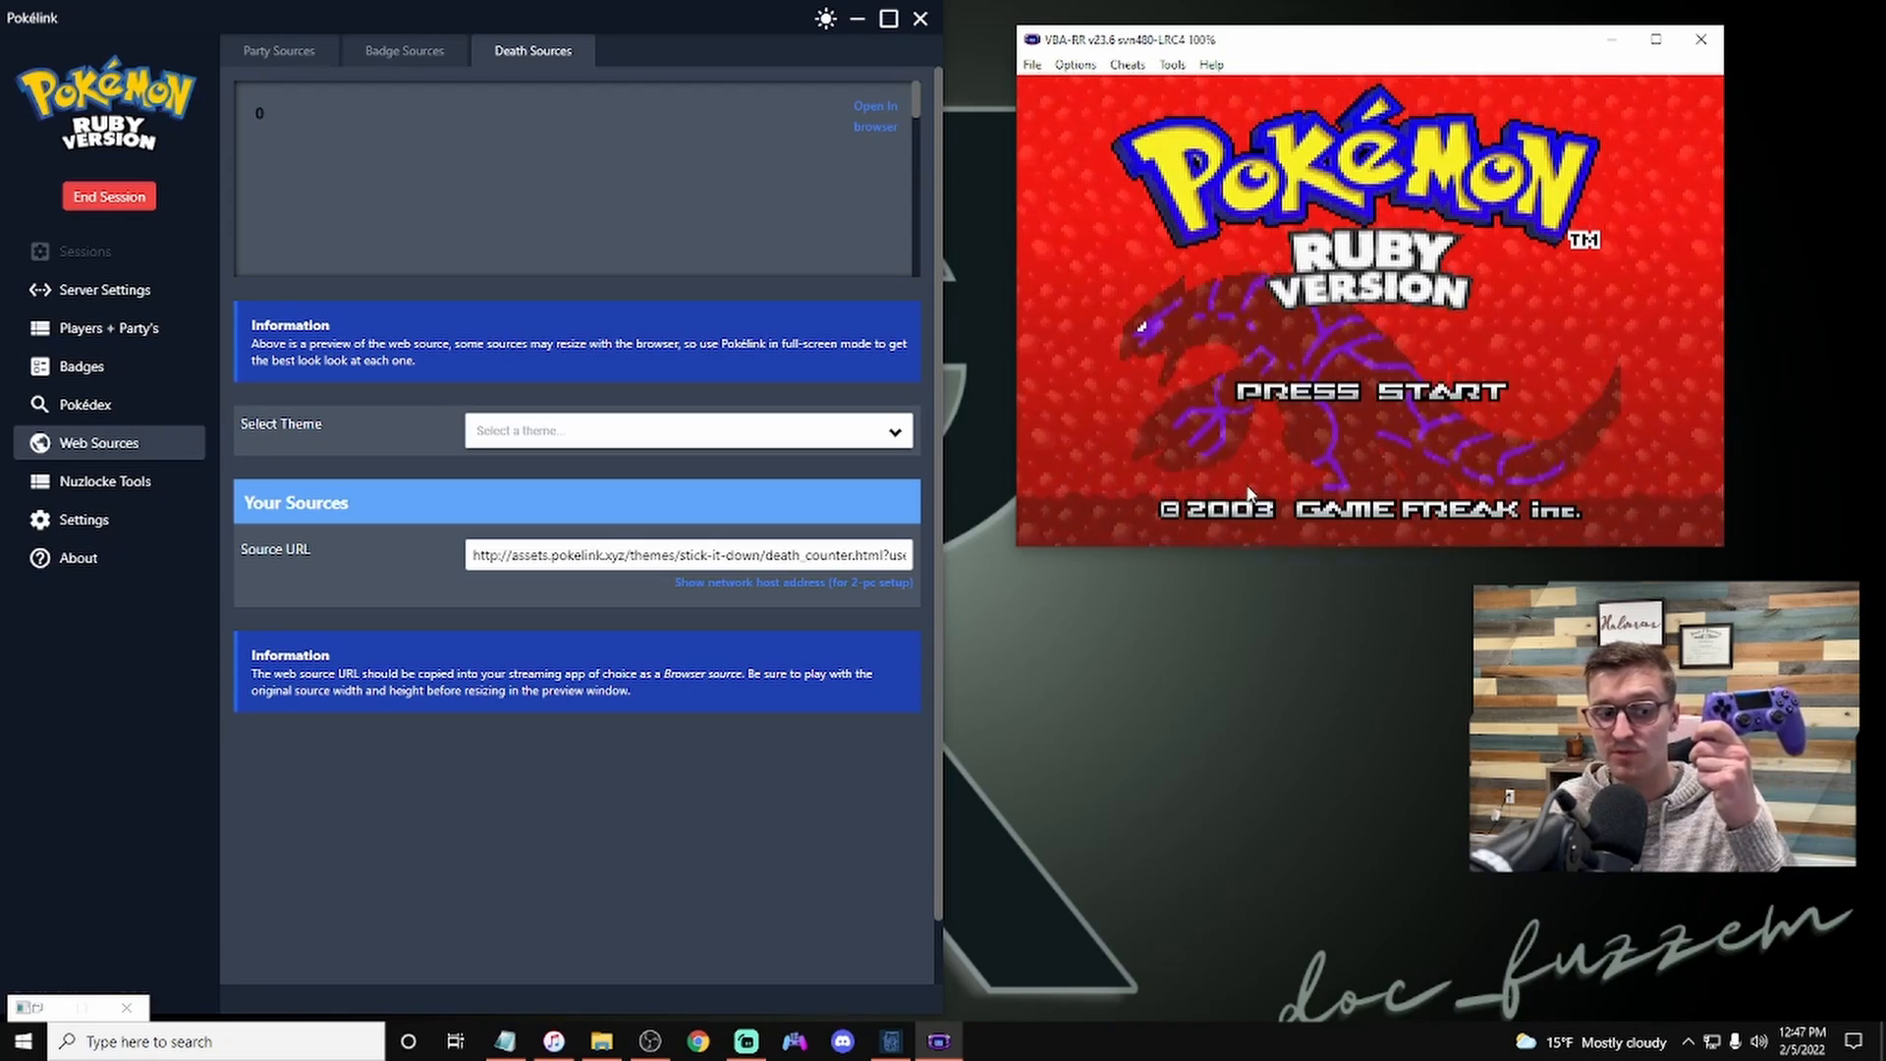
Step: Bring up DS4Windows, then open the emulator's Controller 1 keypad setup and confirm it
{"action": "left_click", "coordinate": [790, 1054]}
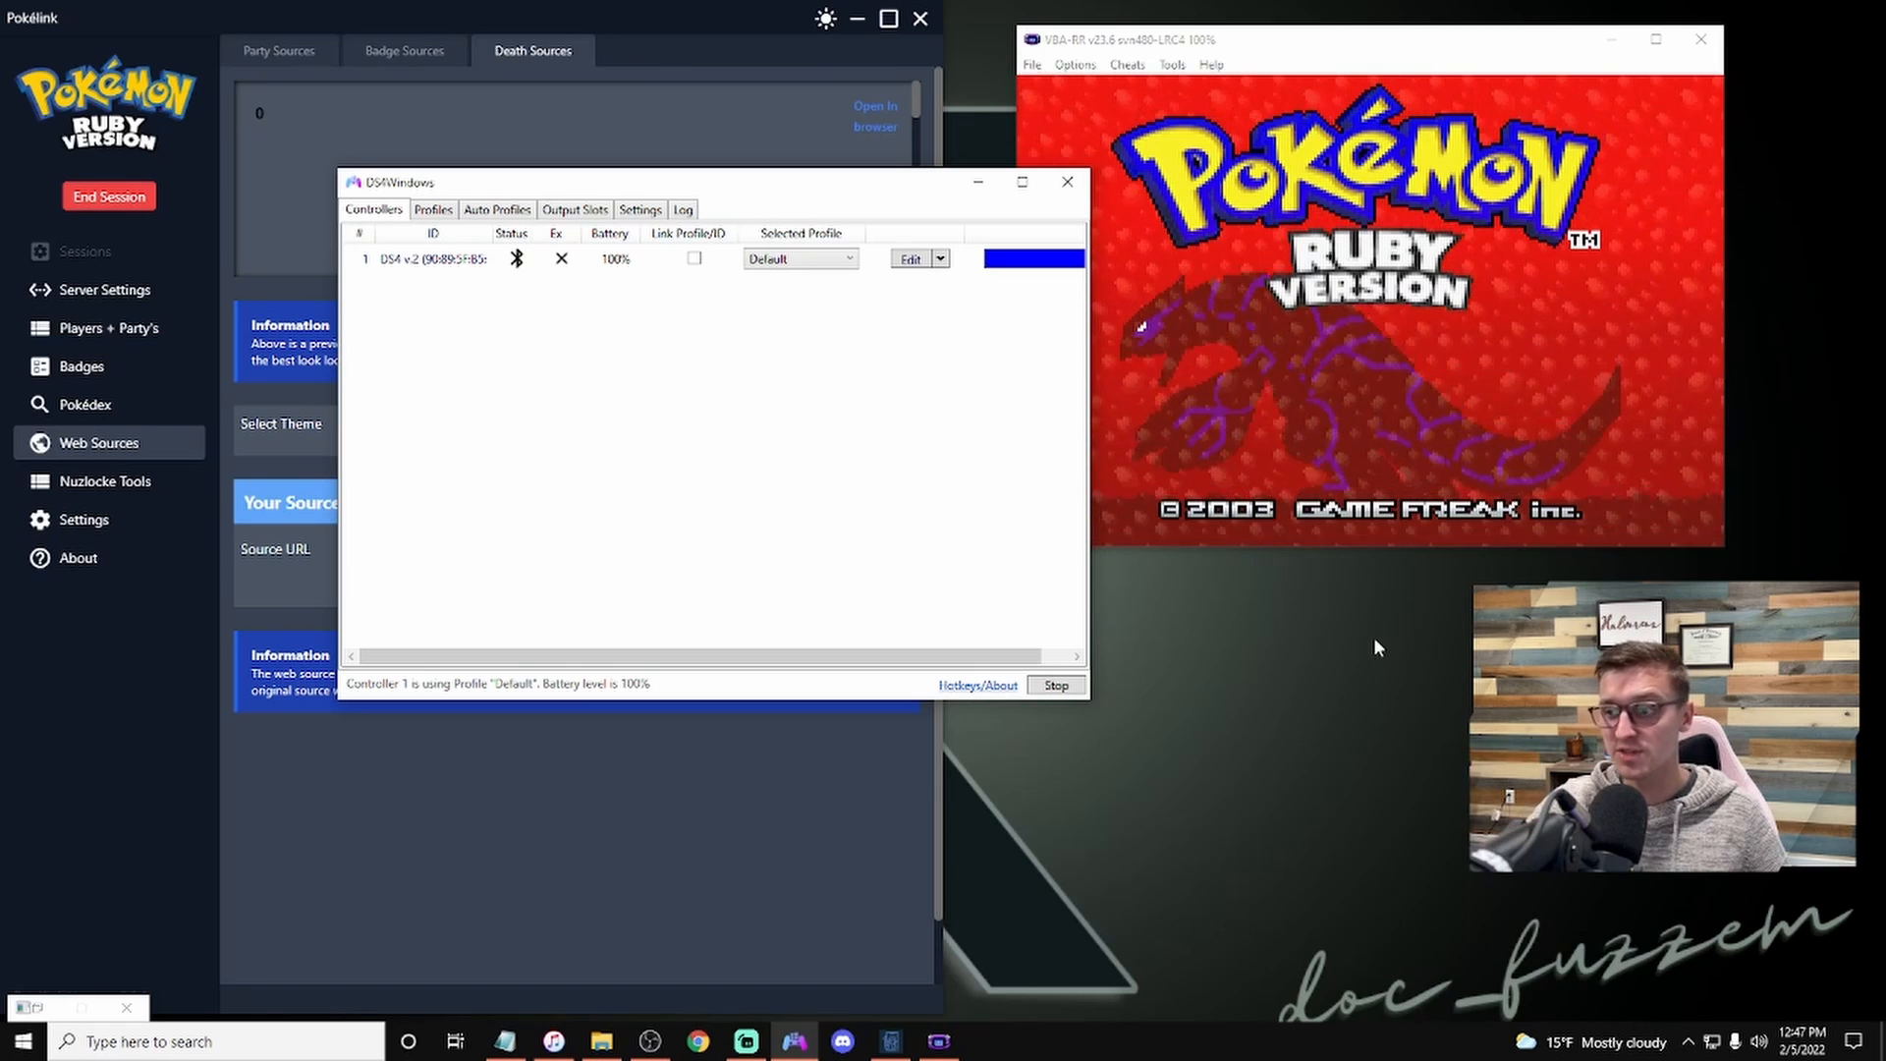
{"action": "left_click", "coordinate": [976, 181]}
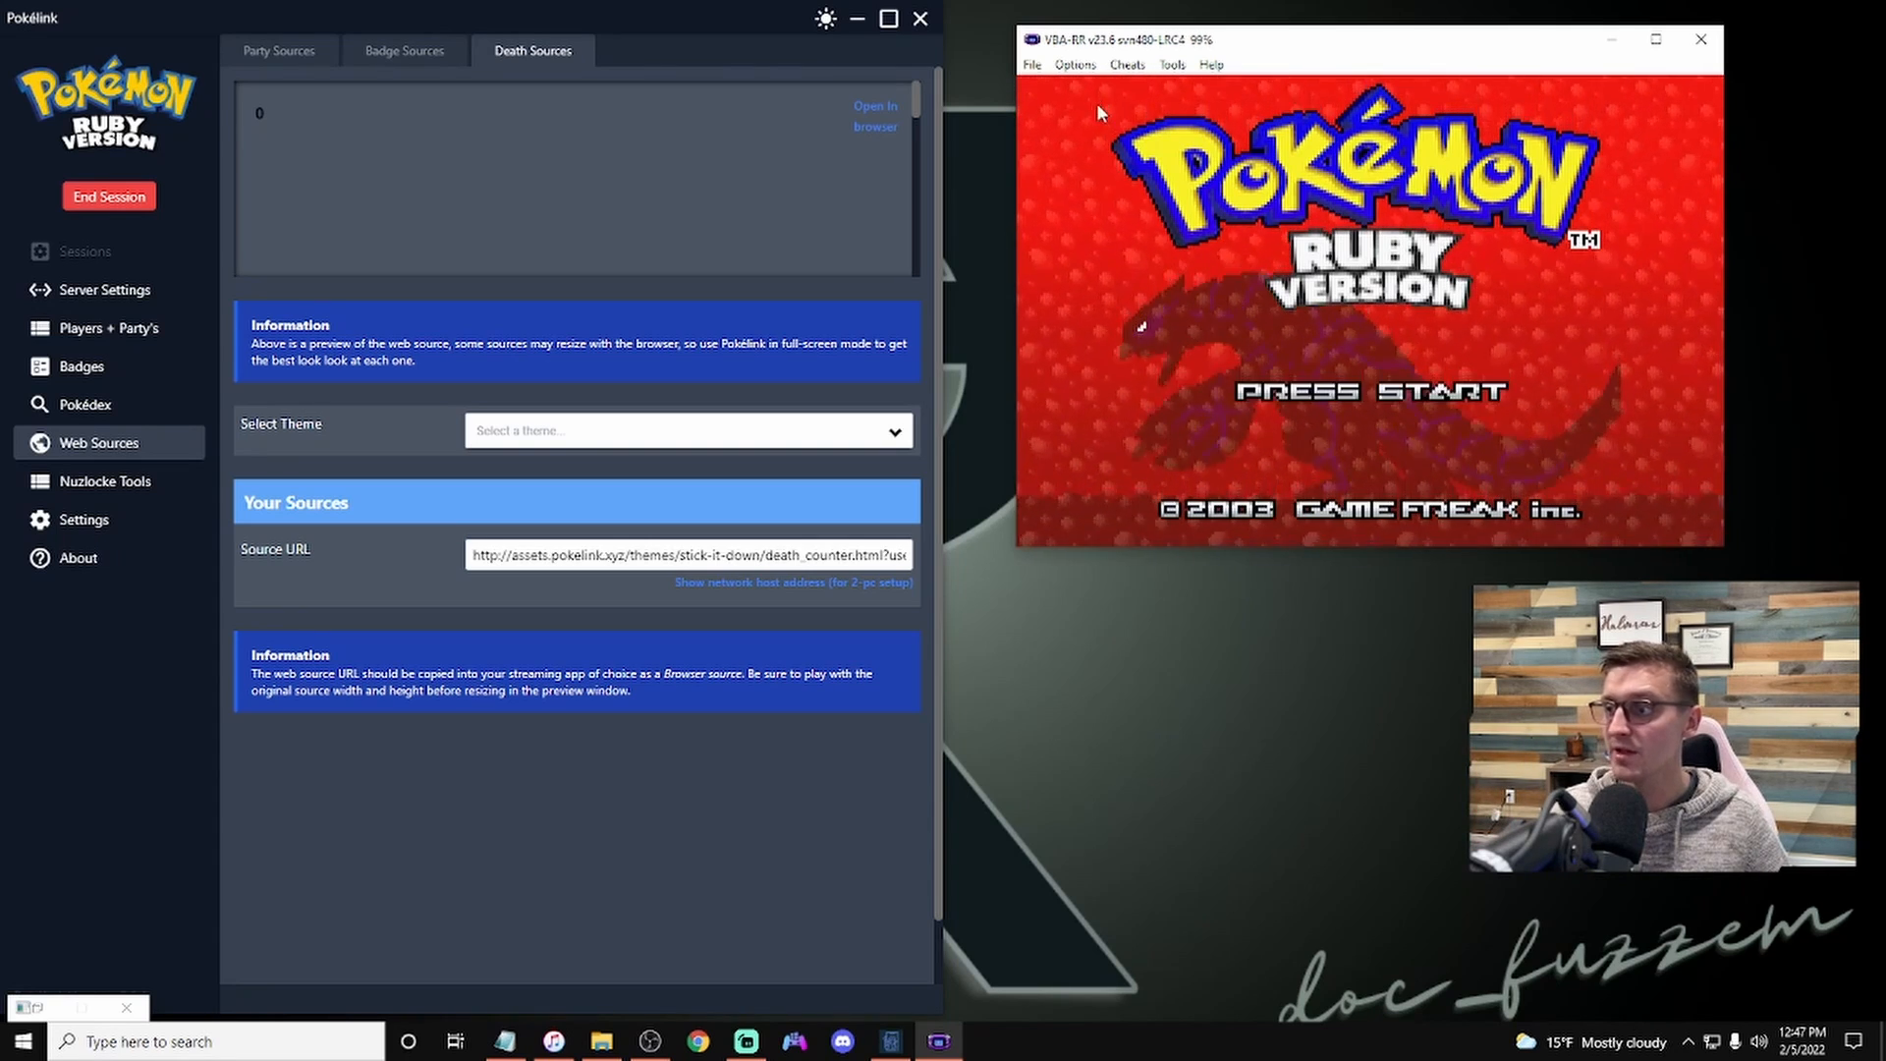
{"action": "left_click", "coordinate": [1075, 64]}
{"action": "mouse_move", "coordinate": [1097, 91]}
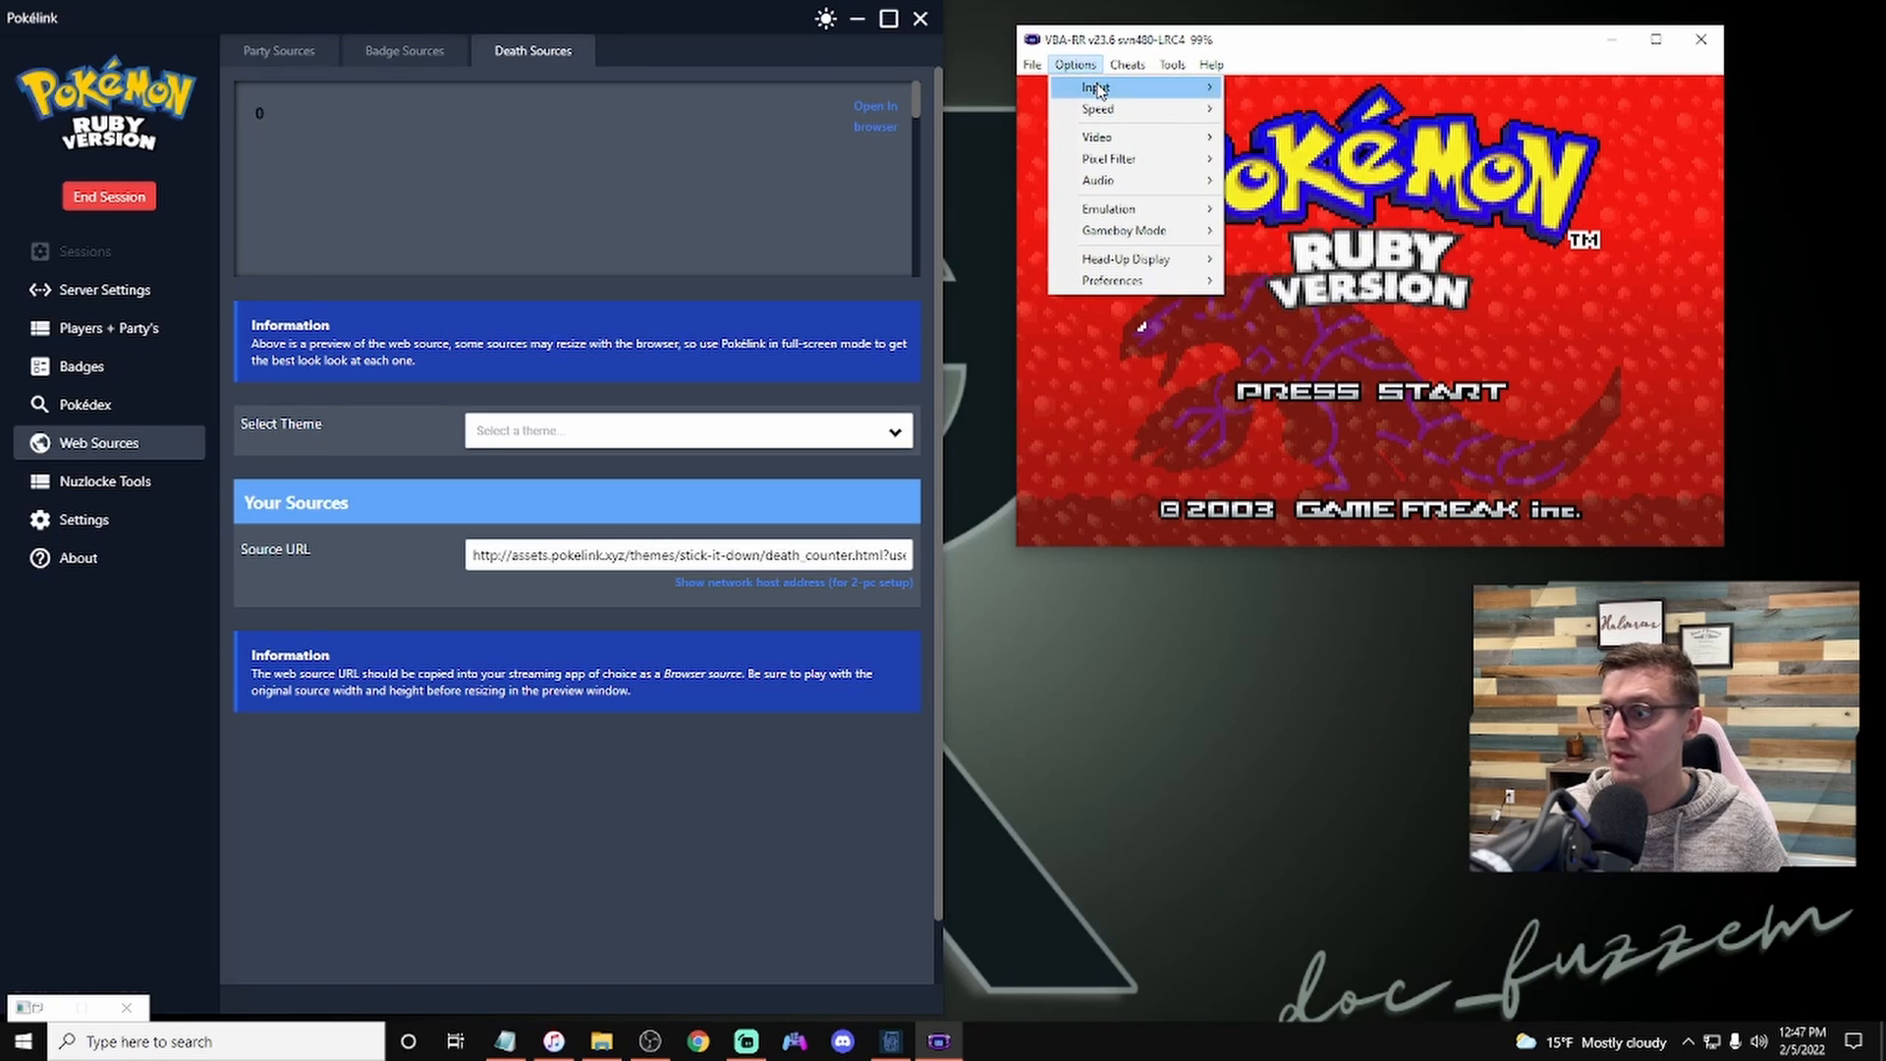
{"action": "mouse_move", "coordinate": [1273, 92]}
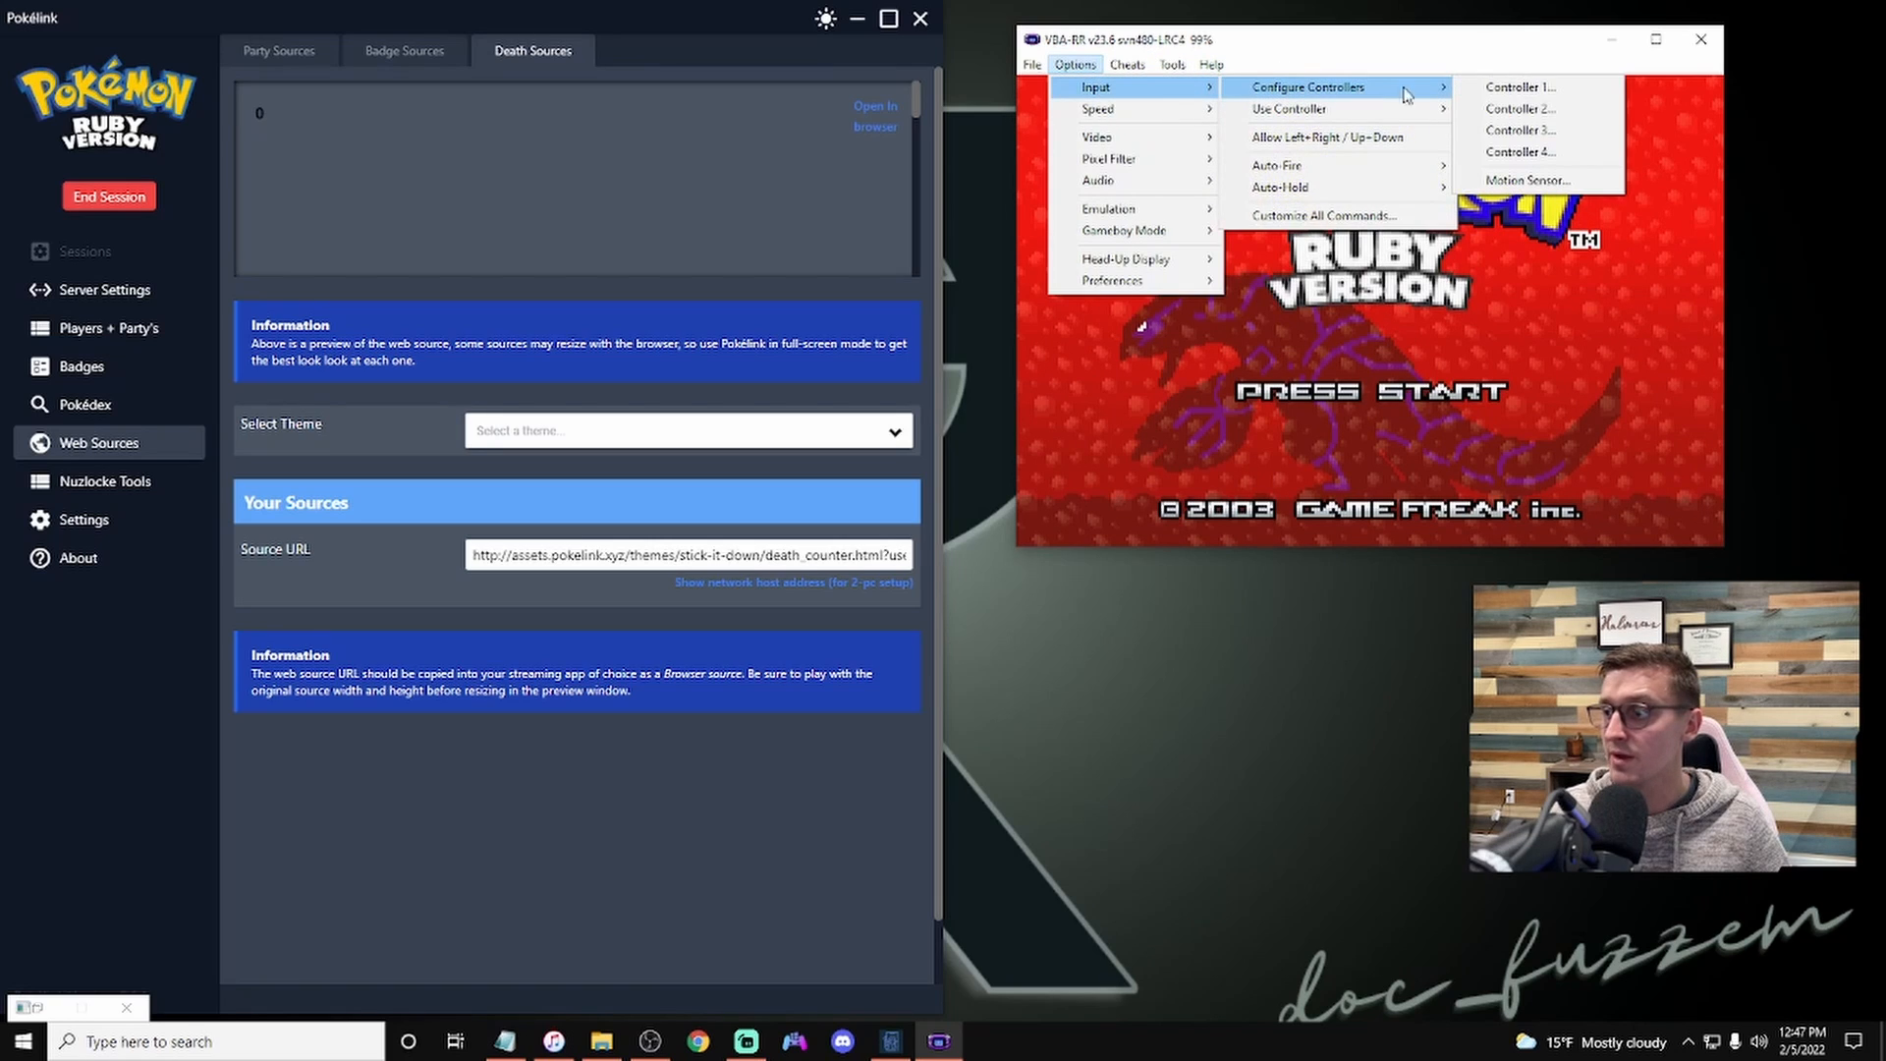
{"action": "left_click", "coordinate": [1513, 90]}
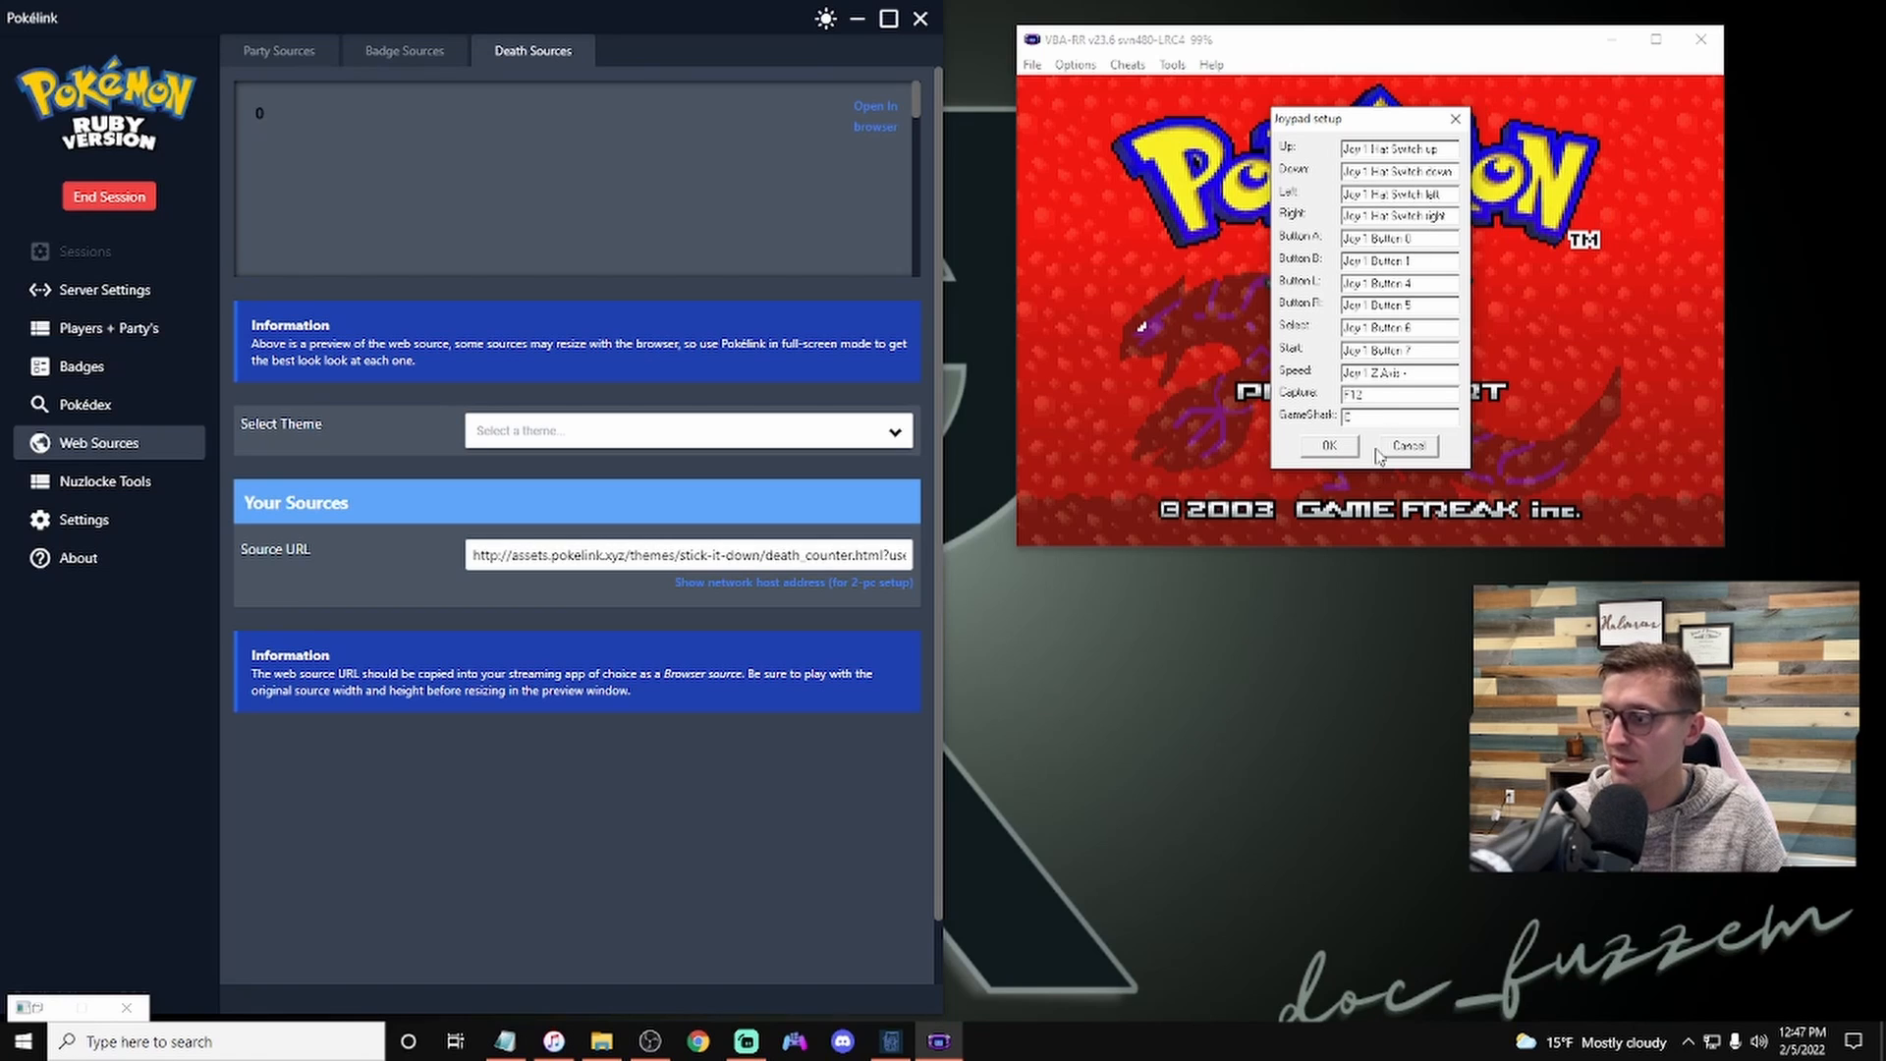
{"action": "left_click", "coordinate": [1333, 447]}
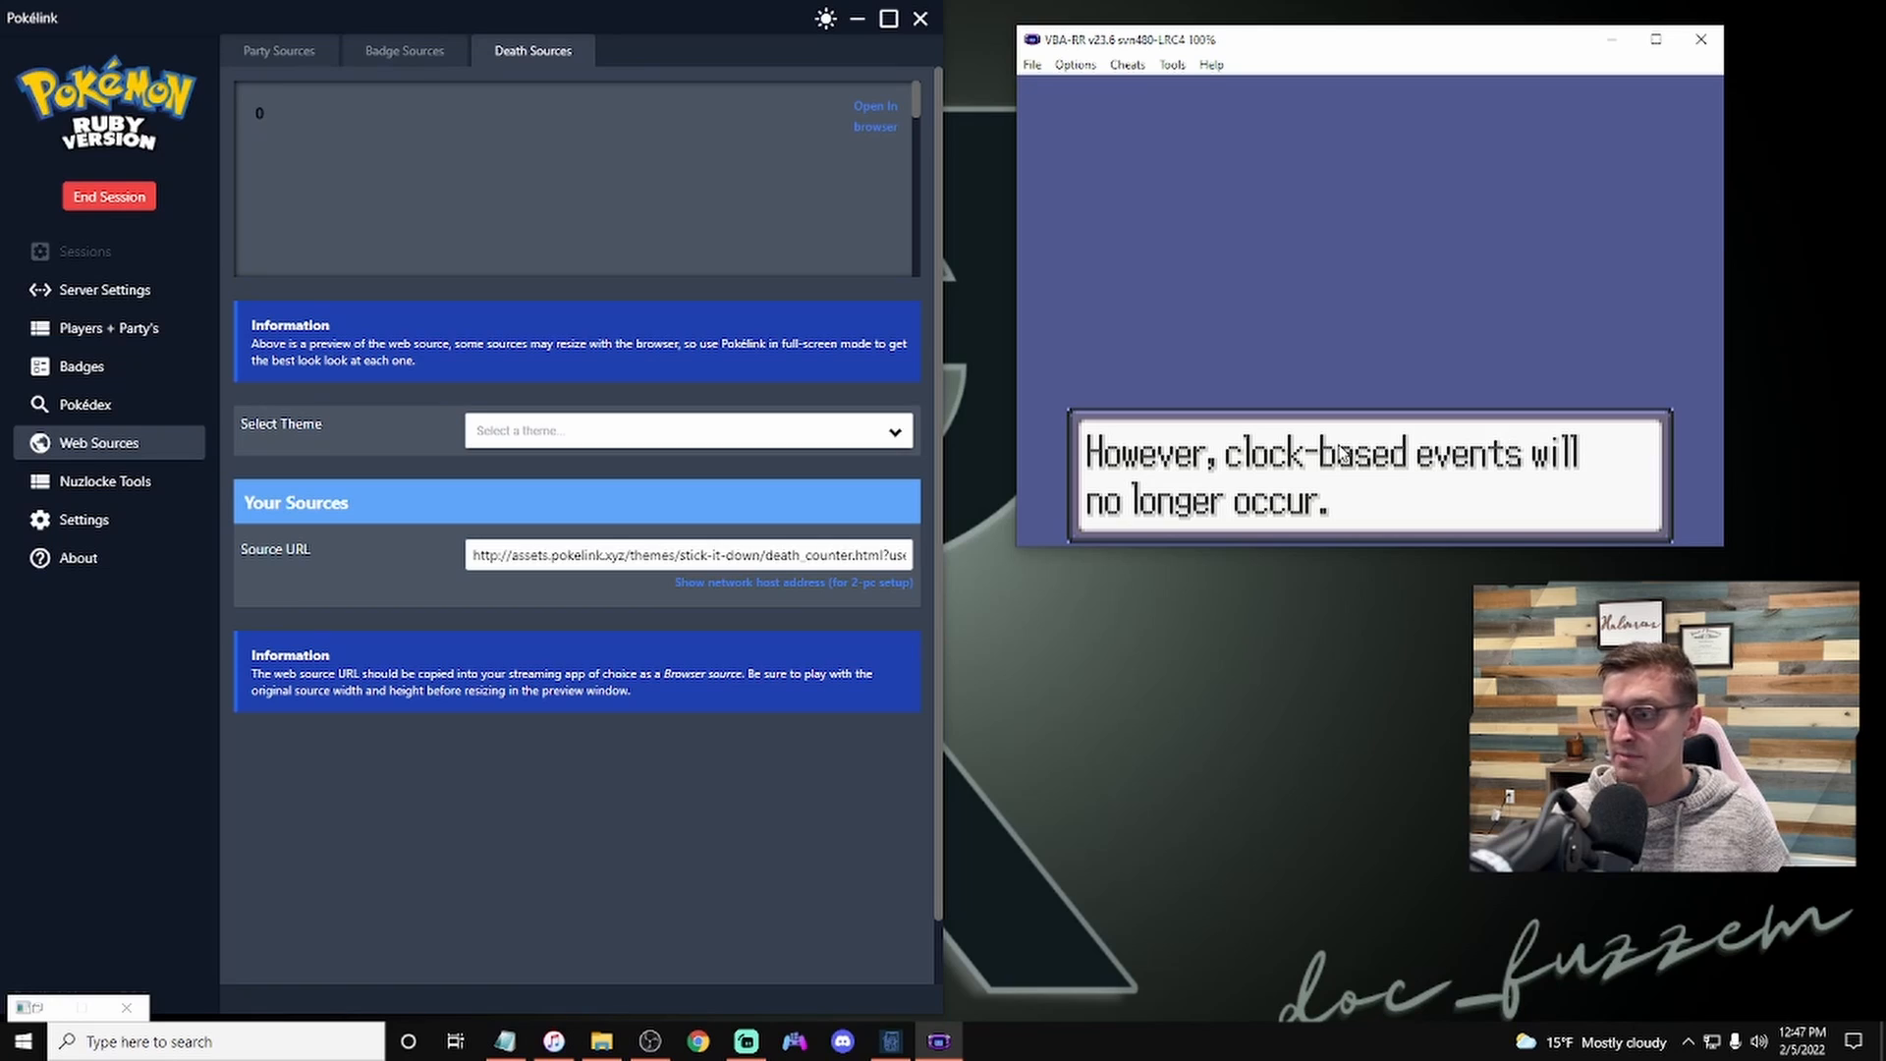
Step: Advance the game past the title screen to the New Game menu
{"action": "key", "text": "z"}
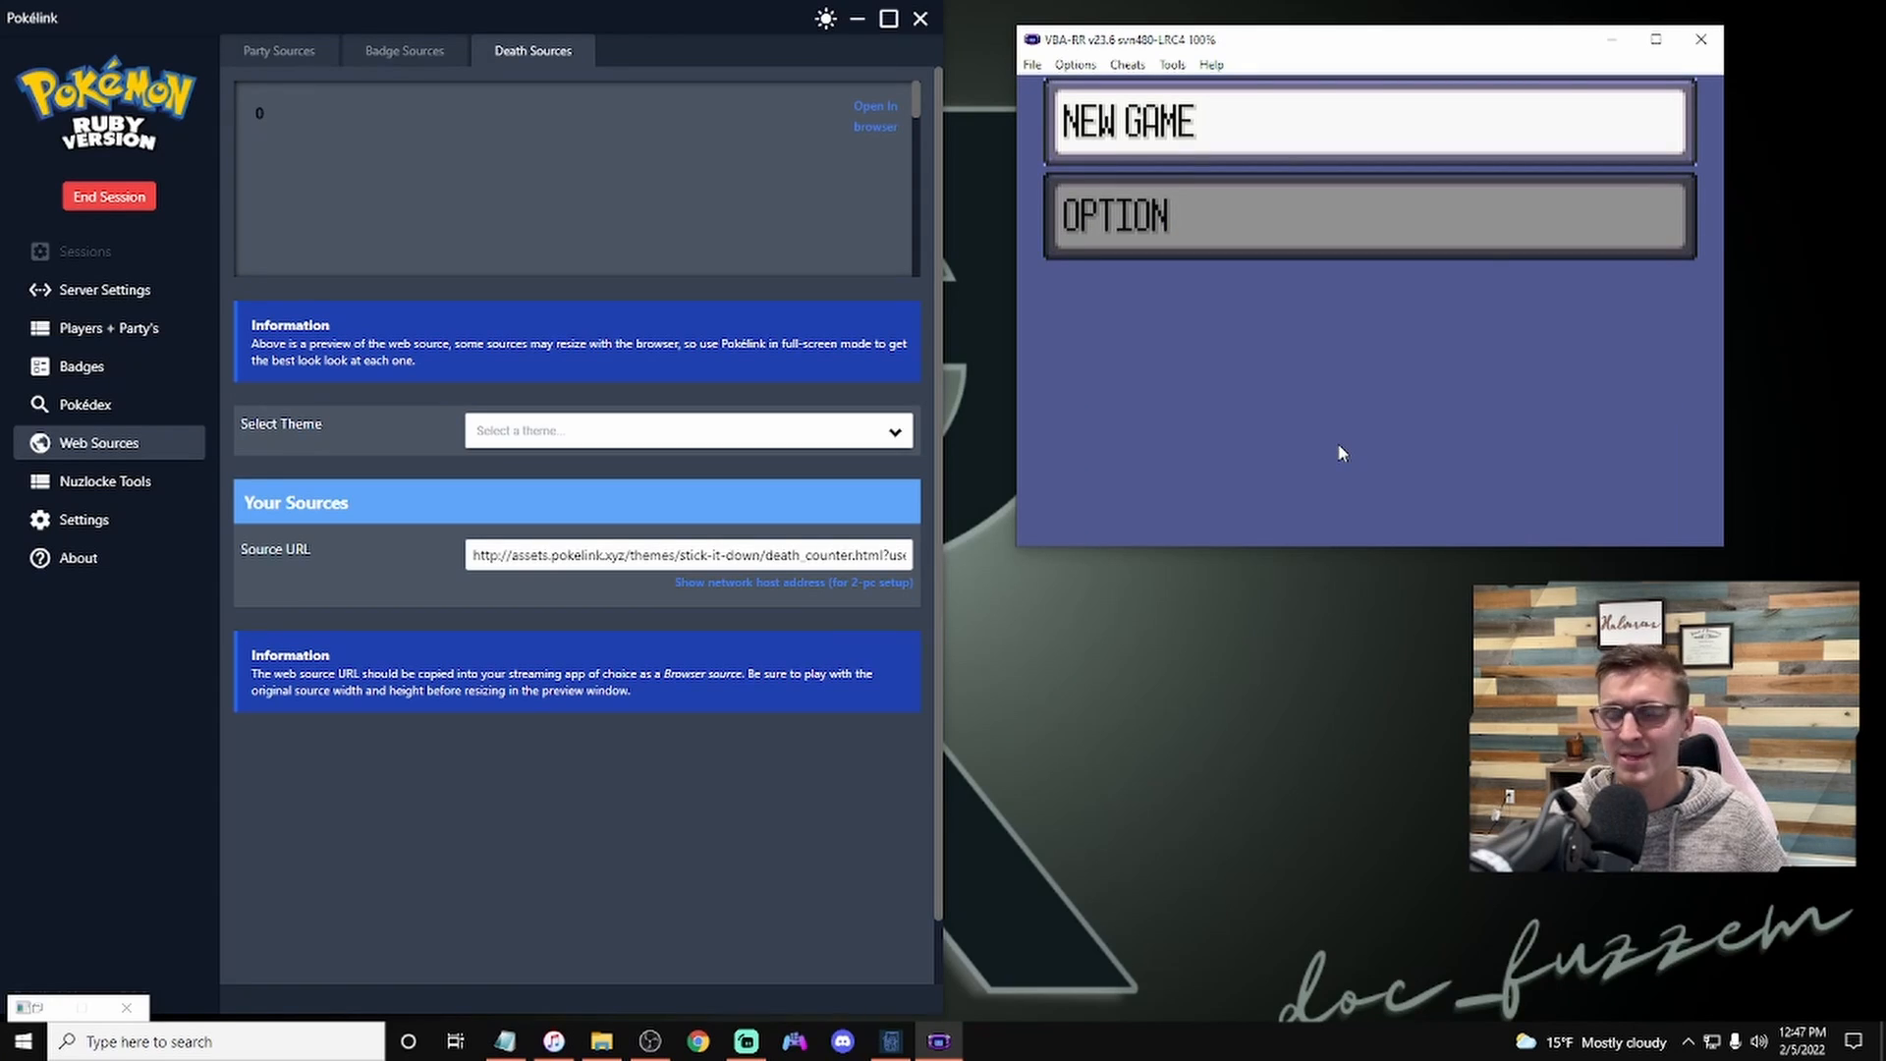
{"action": "key", "text": "z"}
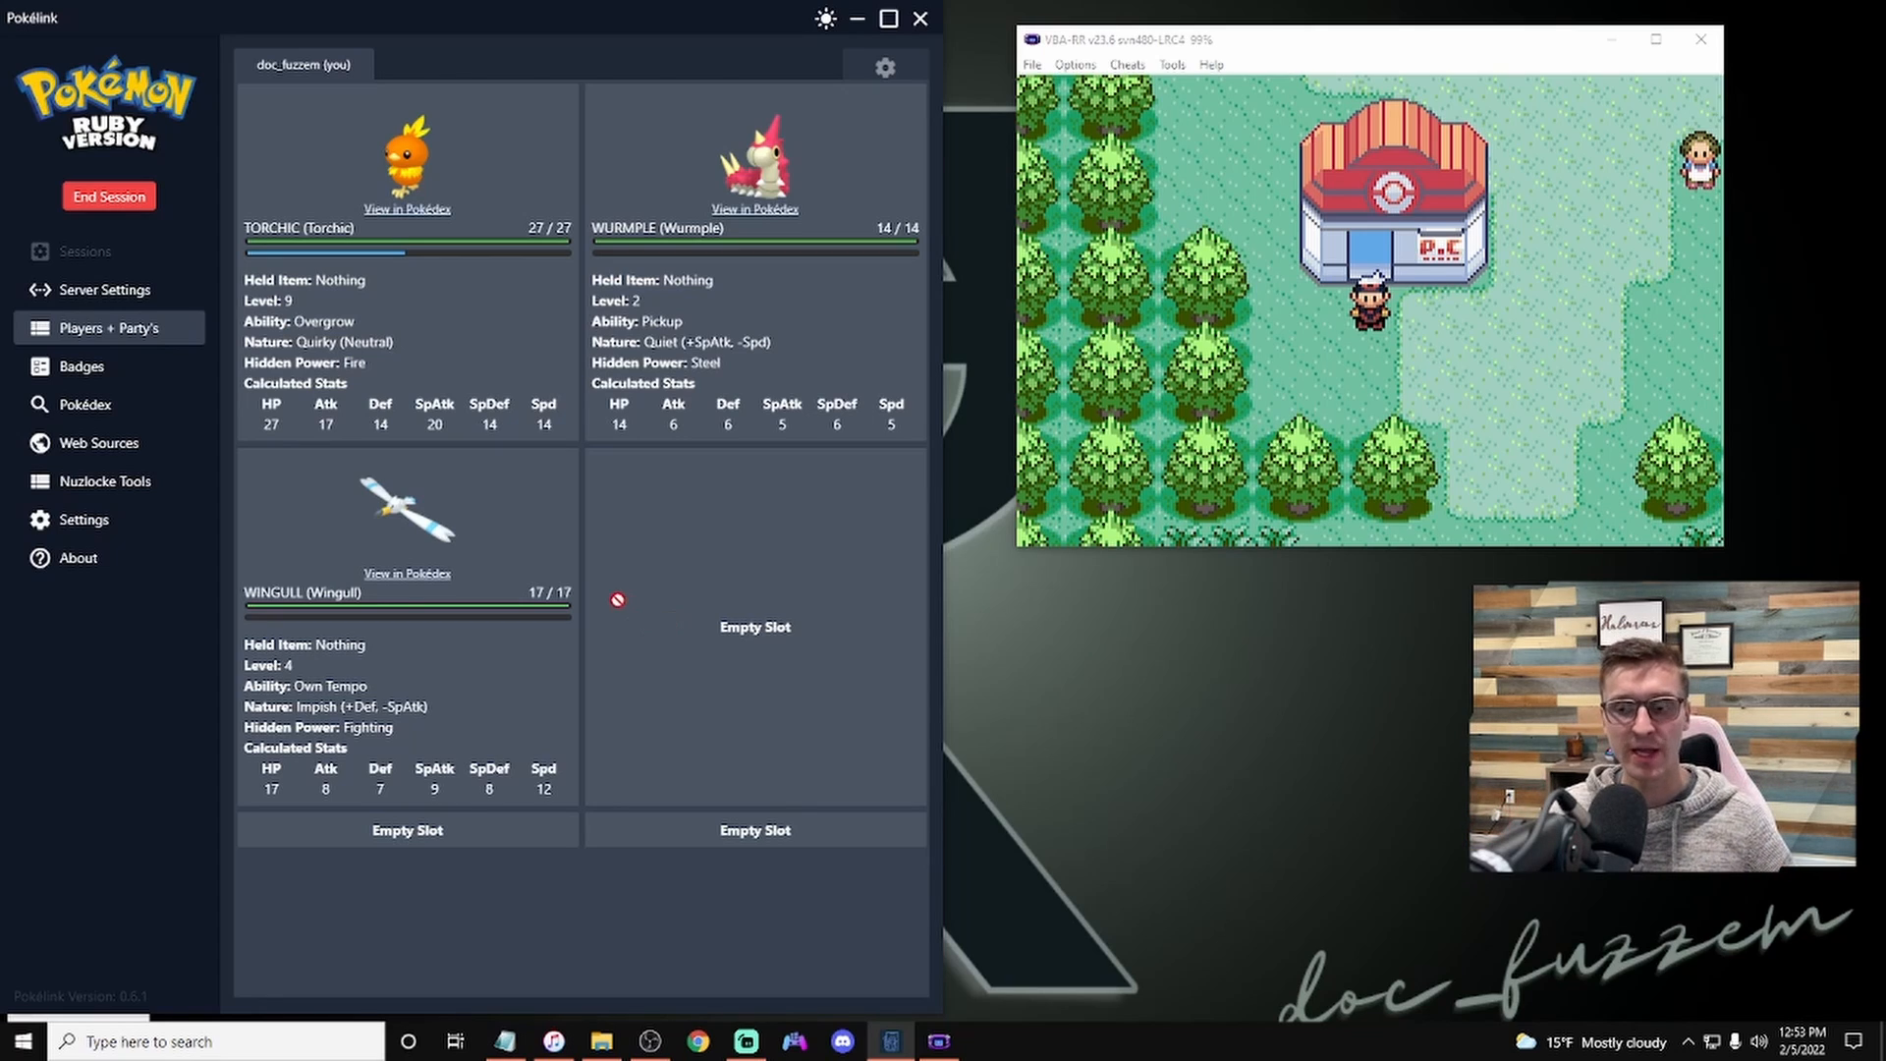
Step: Open the Nuzlocke Tools Route Tracker and browse its list of towns and routes
{"action": "left_click", "coordinate": [152, 491]}
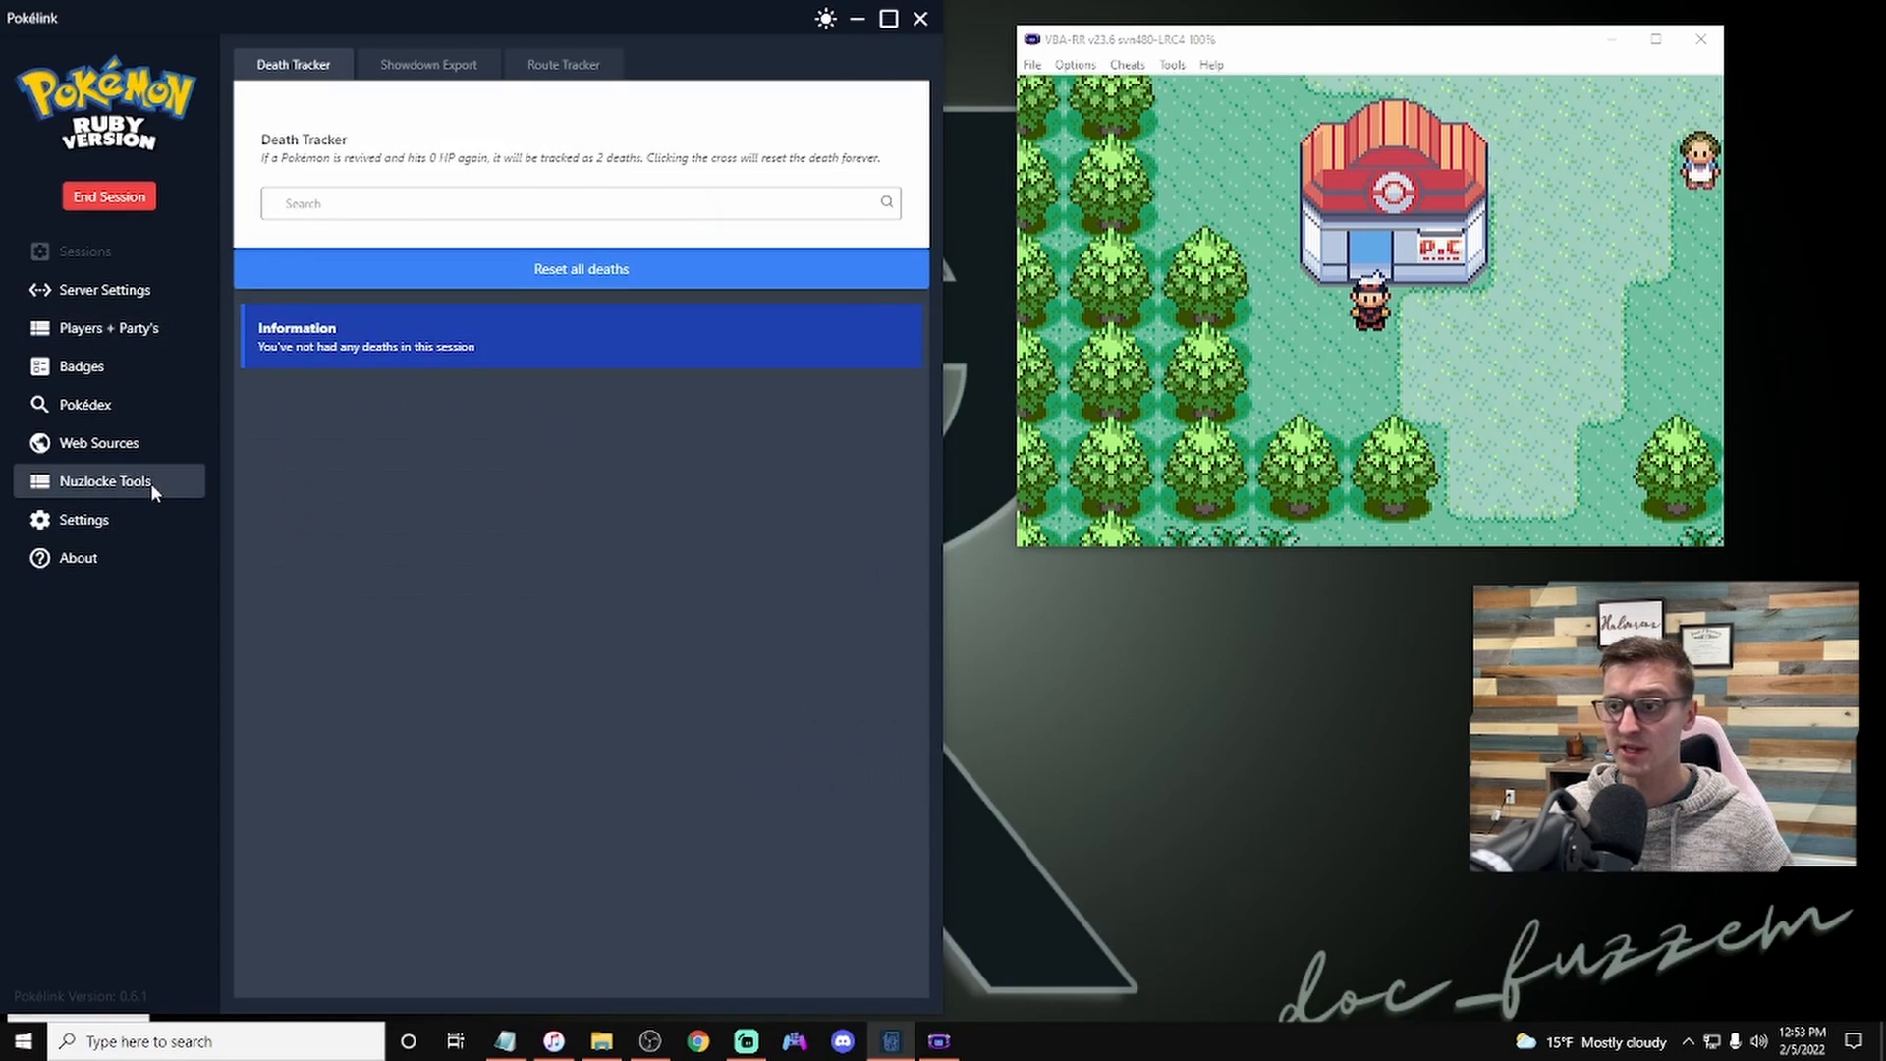
{"action": "left_click", "coordinate": [566, 68]}
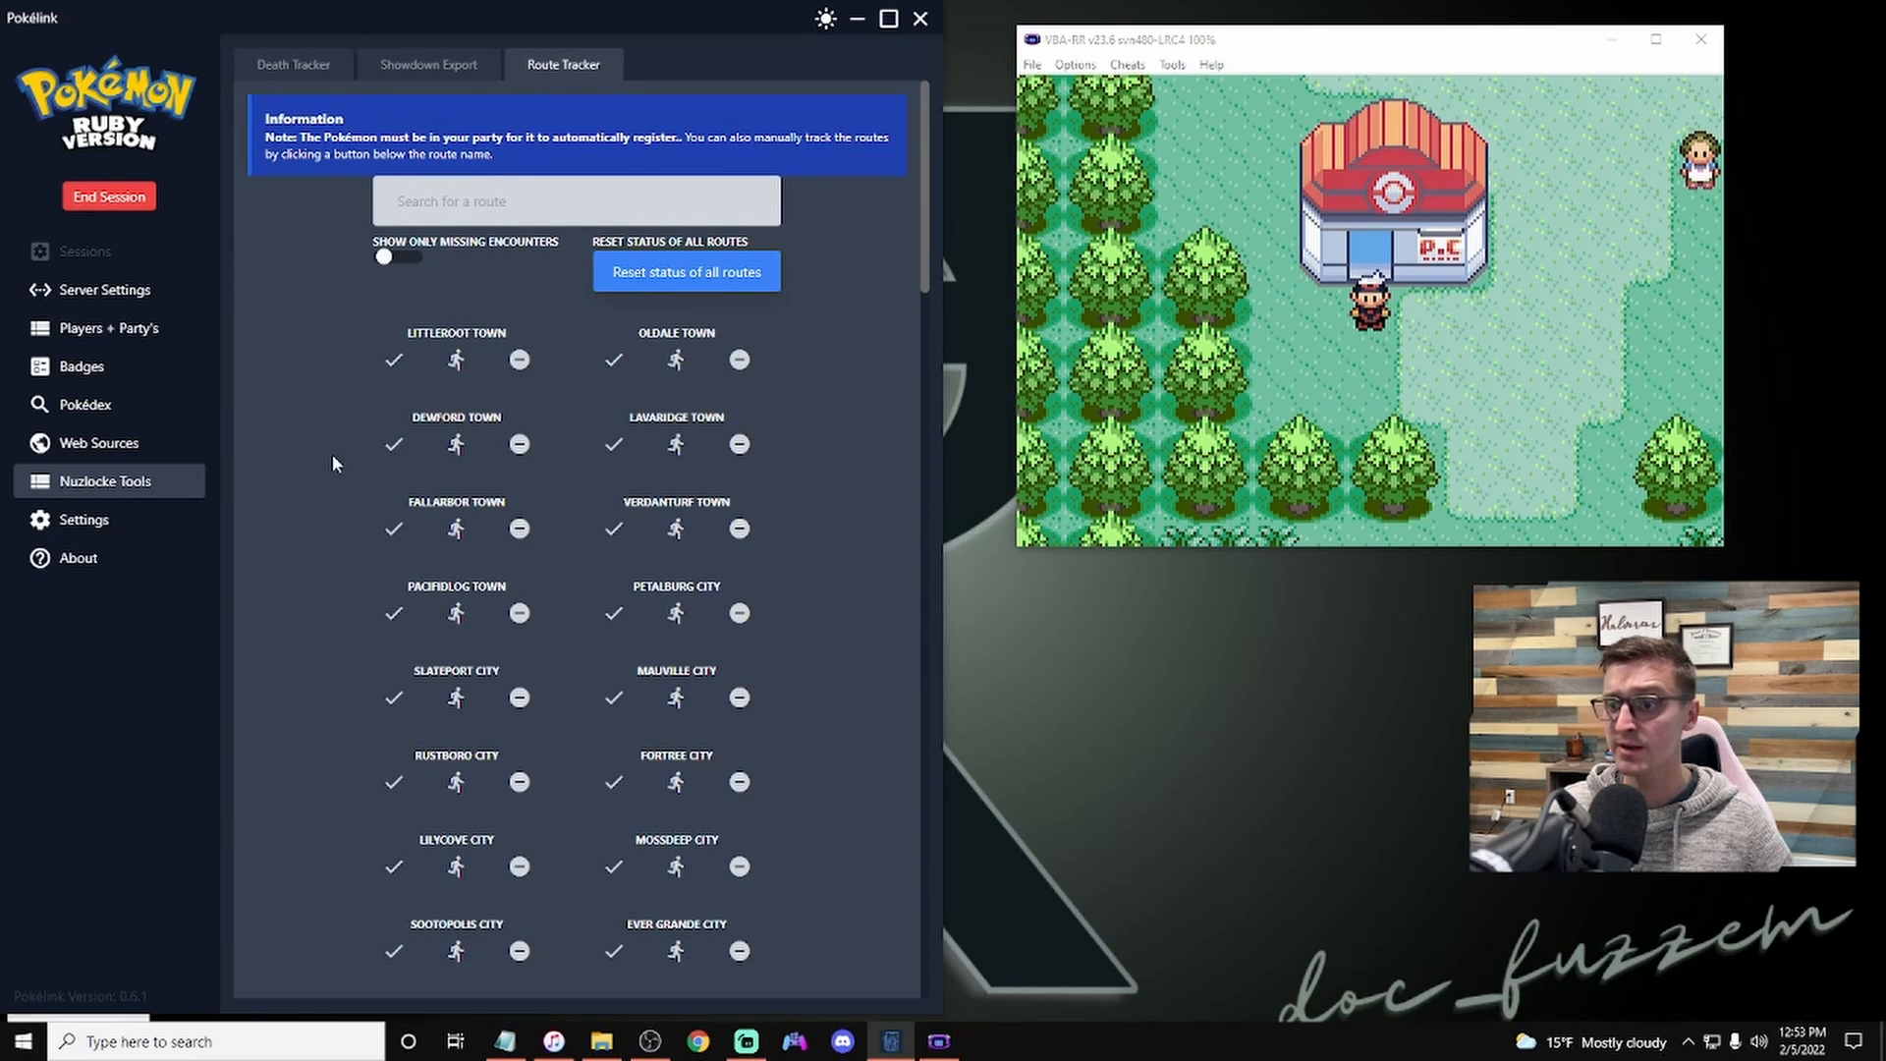
{"action": "scroll", "coordinate": [309, 569], "scroll_direction": "down", "scroll_amount": 5}
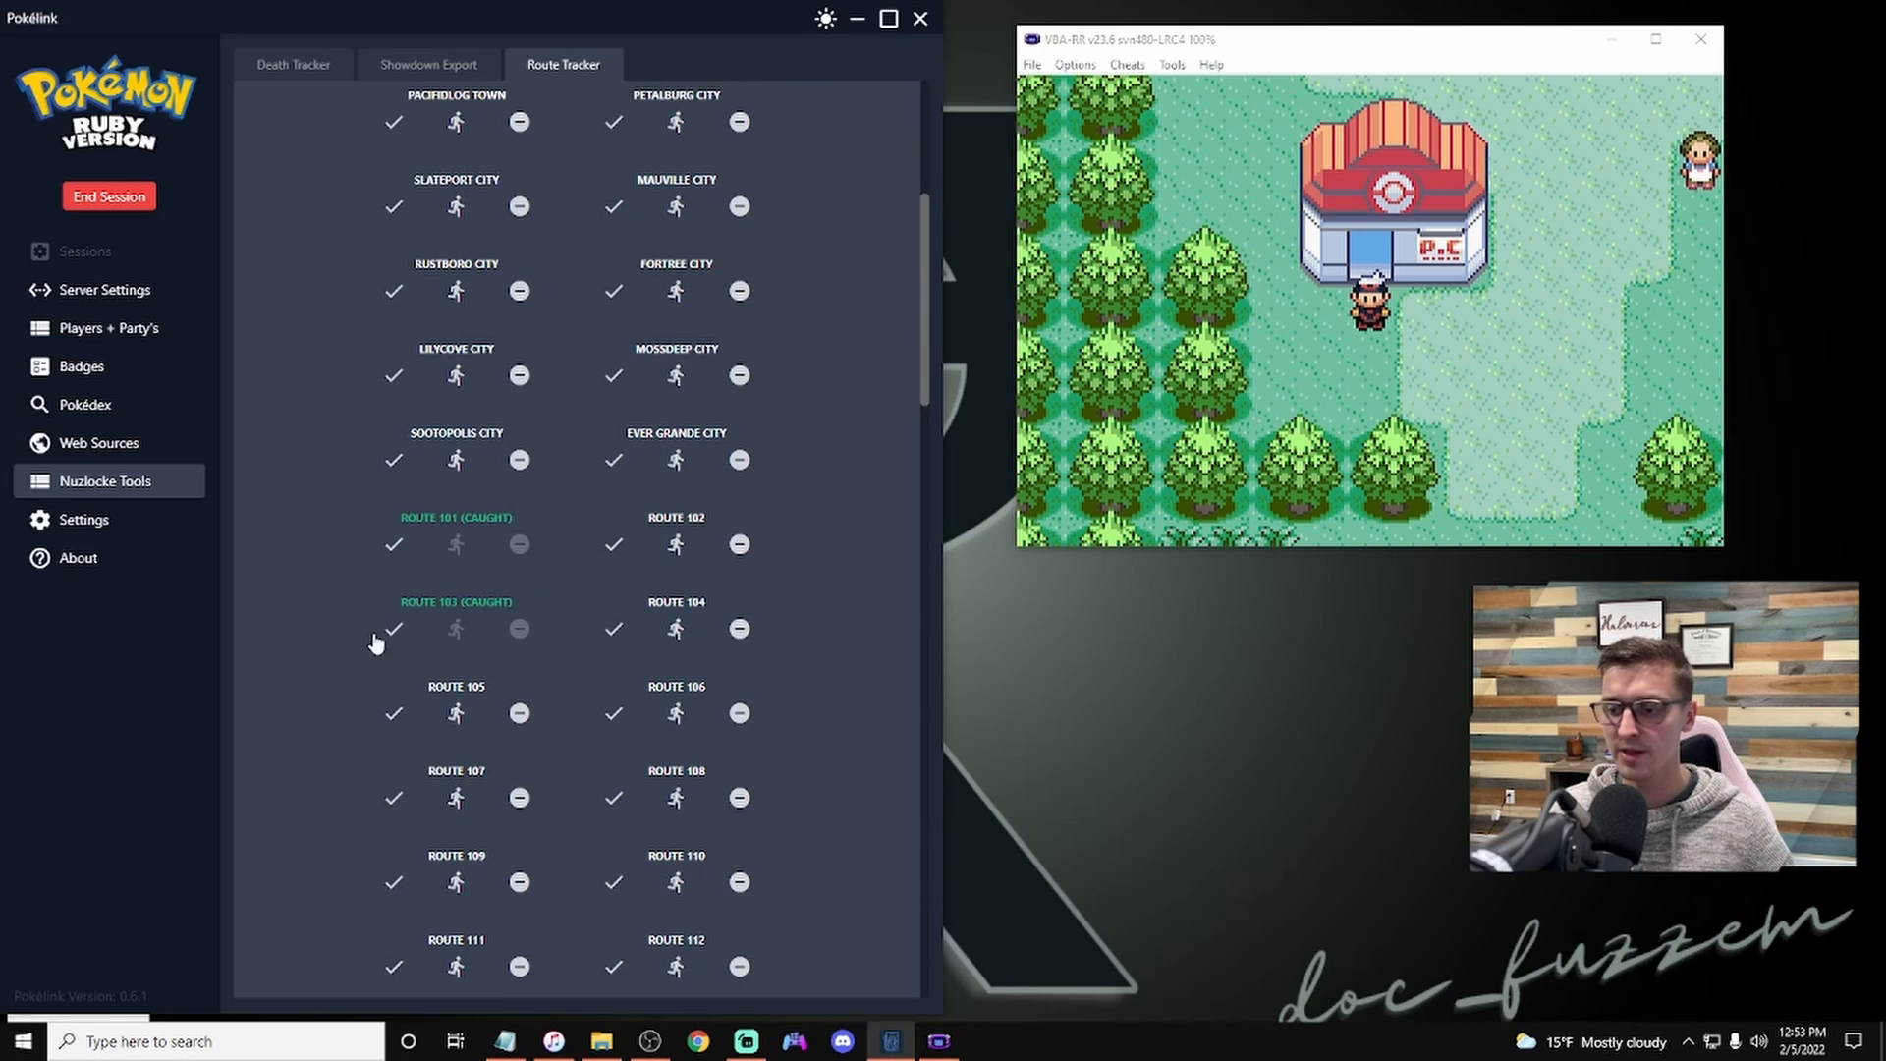
{"action": "scroll", "coordinate": [523, 632], "scroll_direction": "down", "scroll_amount": 8}
{"action": "scroll", "coordinate": [461, 616], "scroll_direction": "up", "scroll_amount": 13}
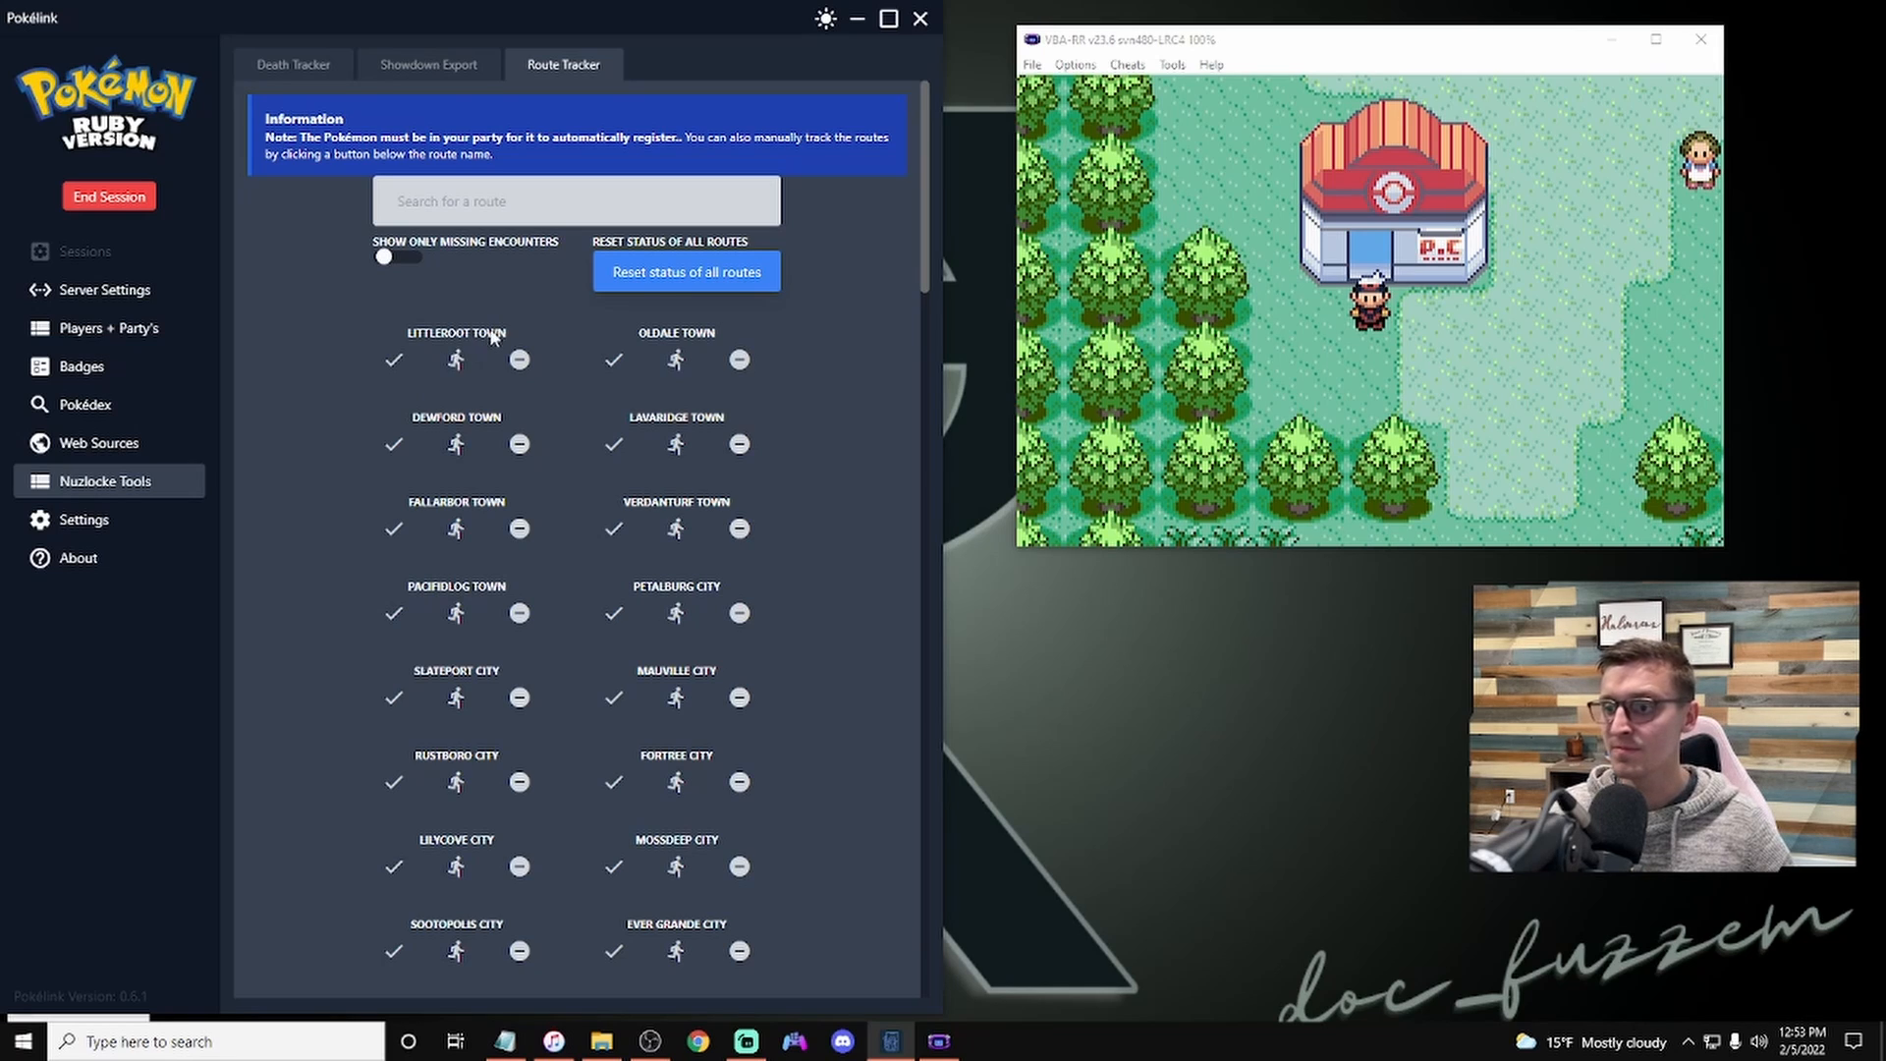
Step: Turn on Show Only Missing Encounters in the Route Tracker and scroll through the route list
{"action": "left_click", "coordinate": [384, 260]}
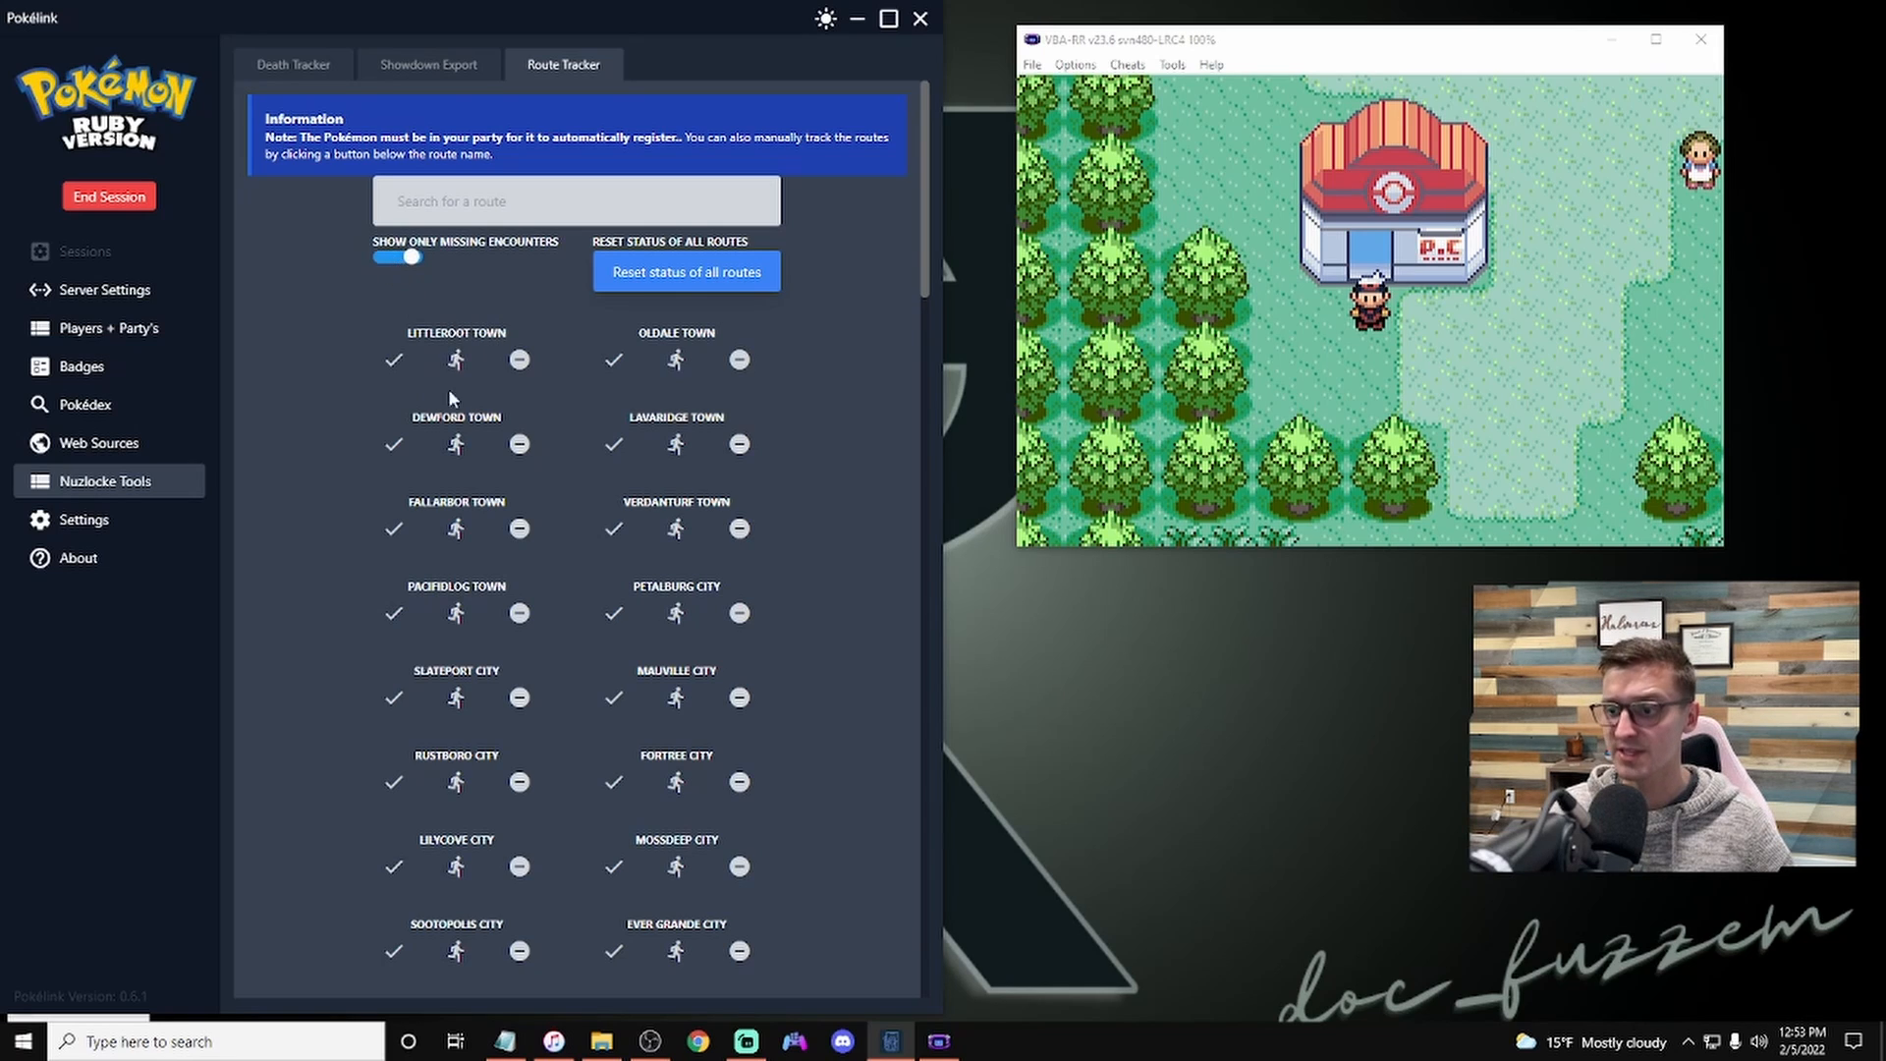
{"action": "scroll", "coordinate": [472, 536], "scroll_direction": "down", "scroll_amount": 4}
{"action": "scroll", "coordinate": [473, 536], "scroll_direction": "down", "scroll_amount": 5}
{"action": "scroll", "coordinate": [548, 816], "scroll_direction": "down", "scroll_amount": 4}
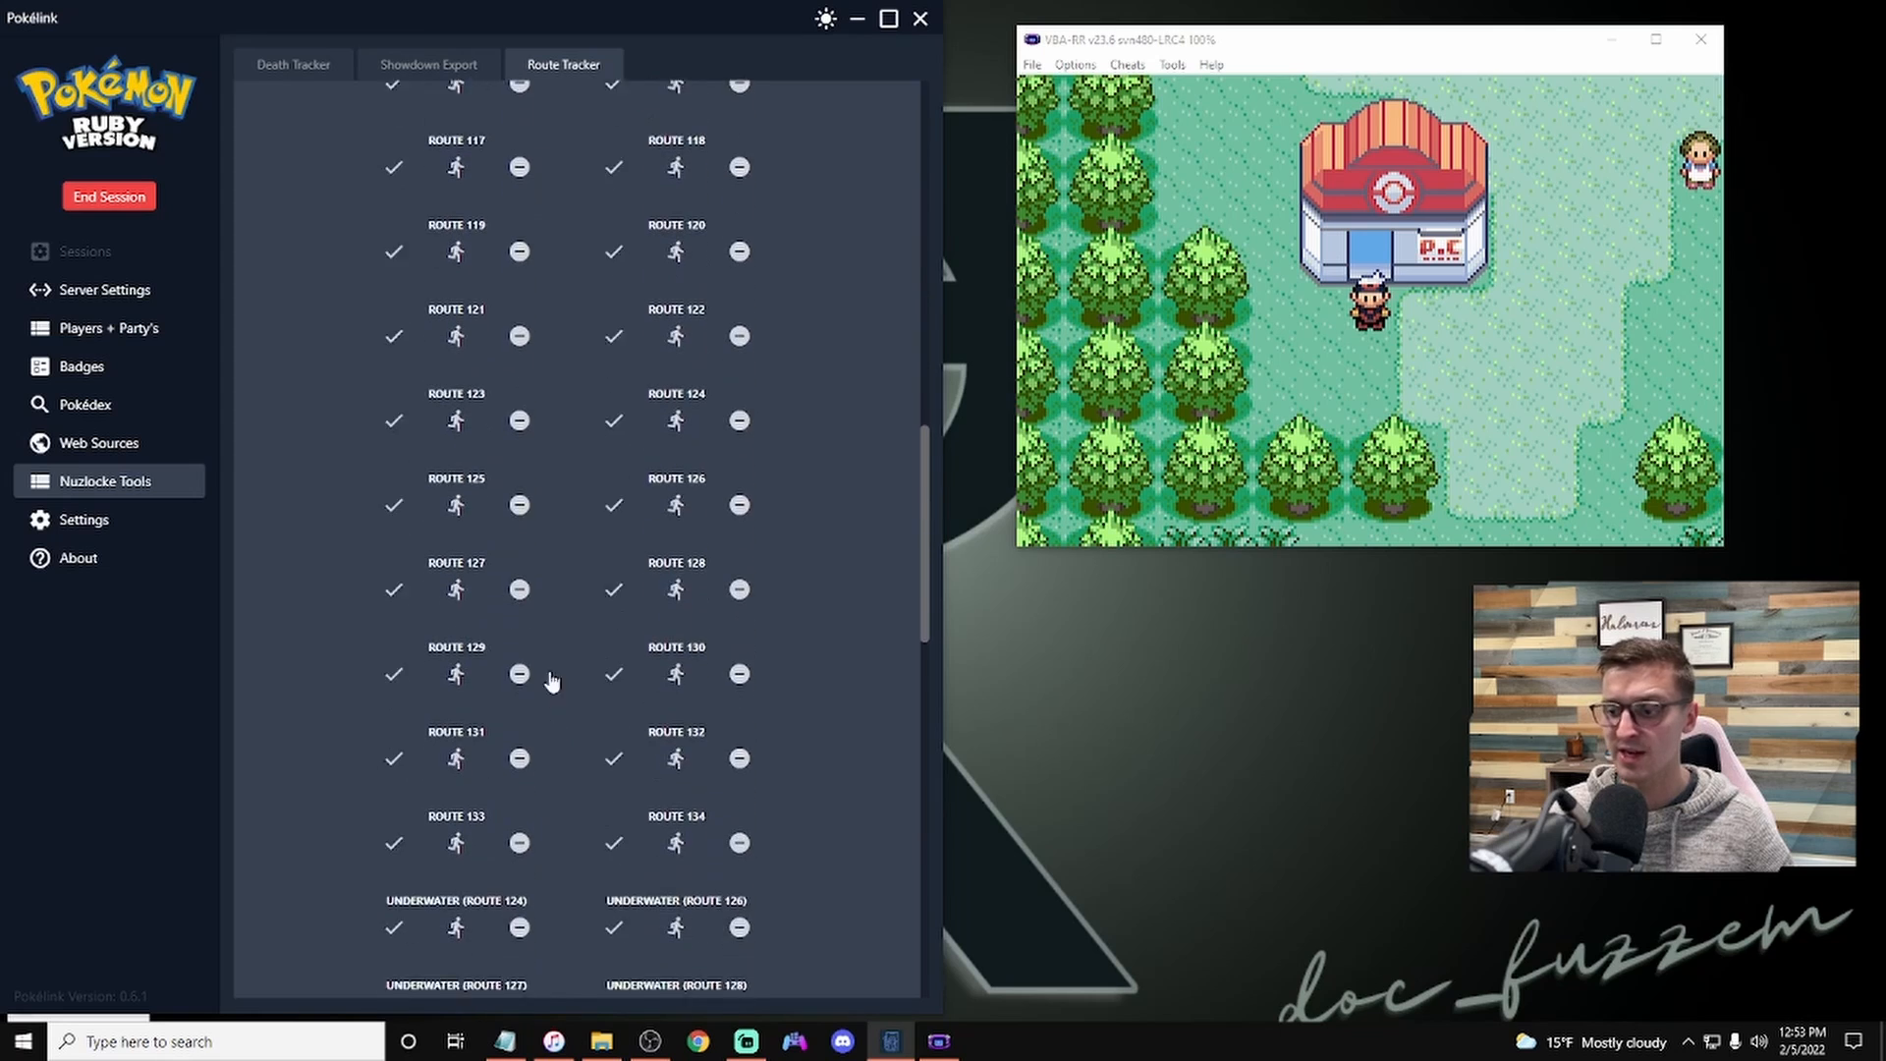
{"action": "scroll", "coordinate": [539, 662], "scroll_direction": "up", "scroll_amount": 13}
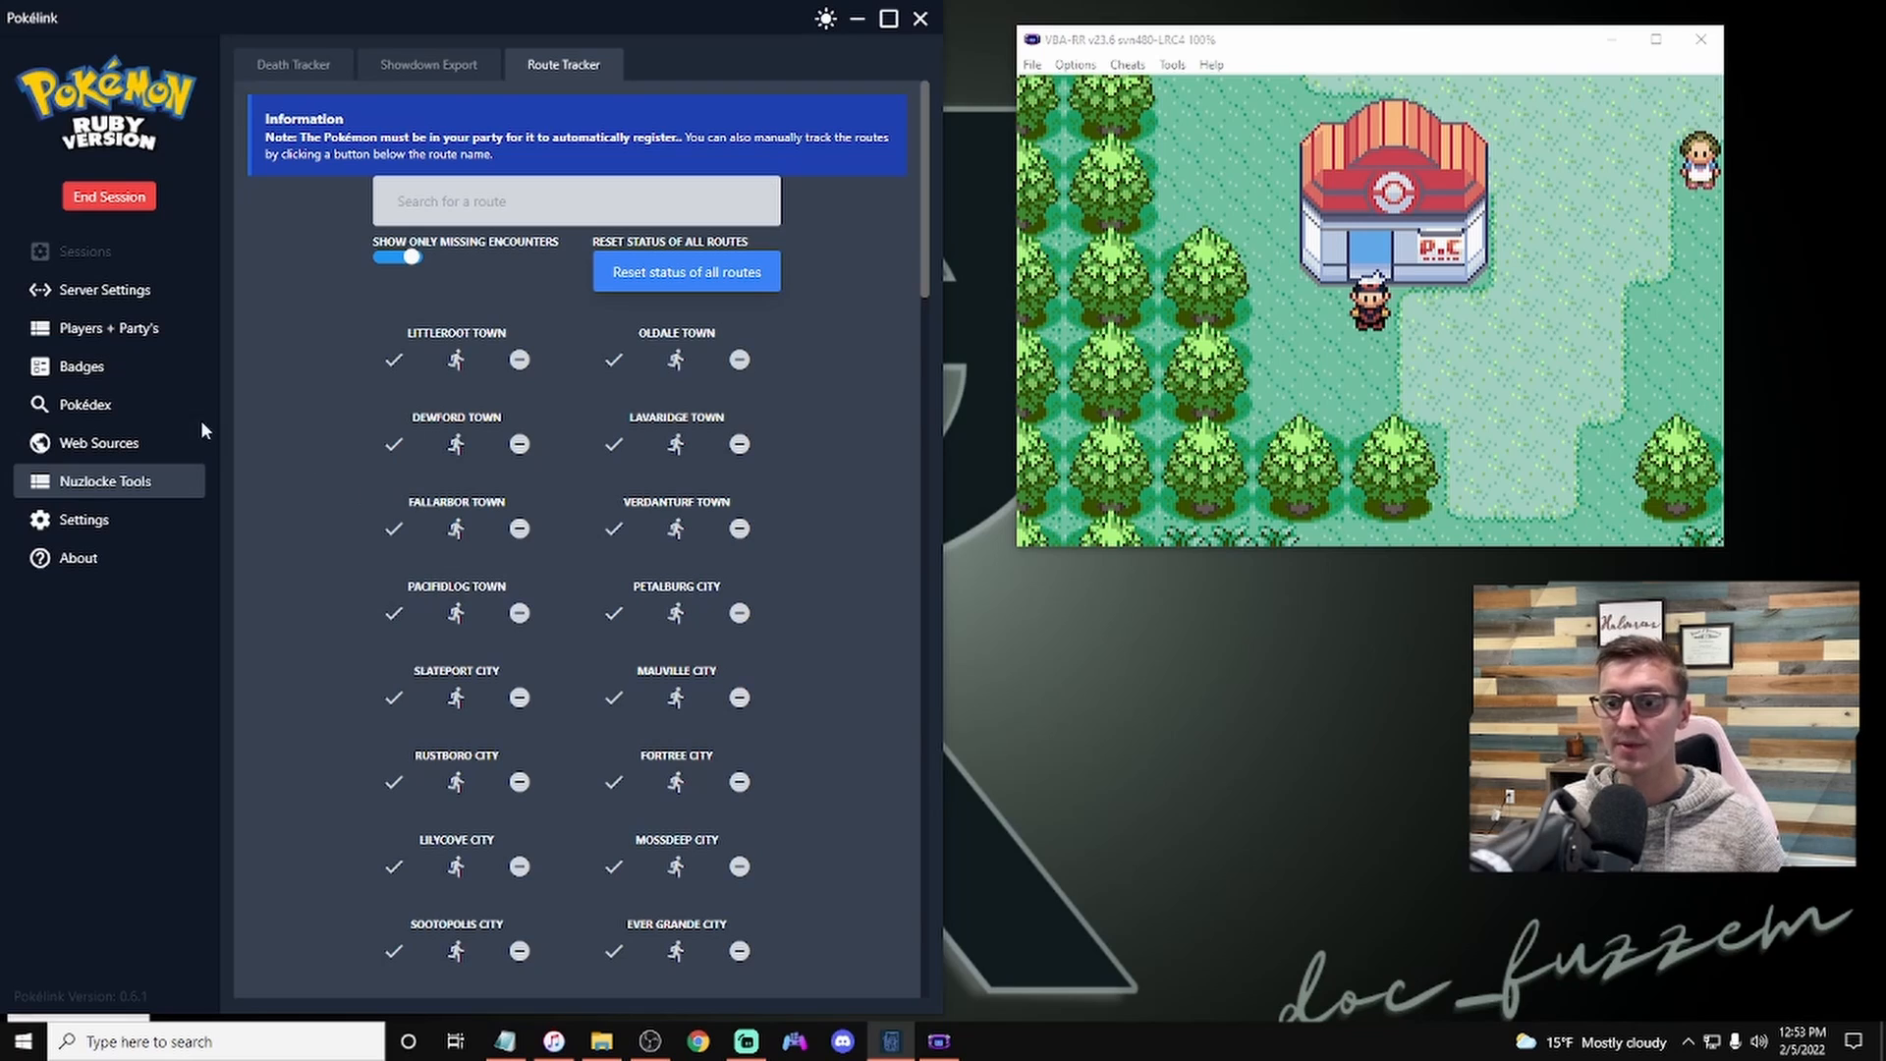
Step: Set the party web source theme to Simple Circles
{"action": "left_click", "coordinate": [136, 456]}
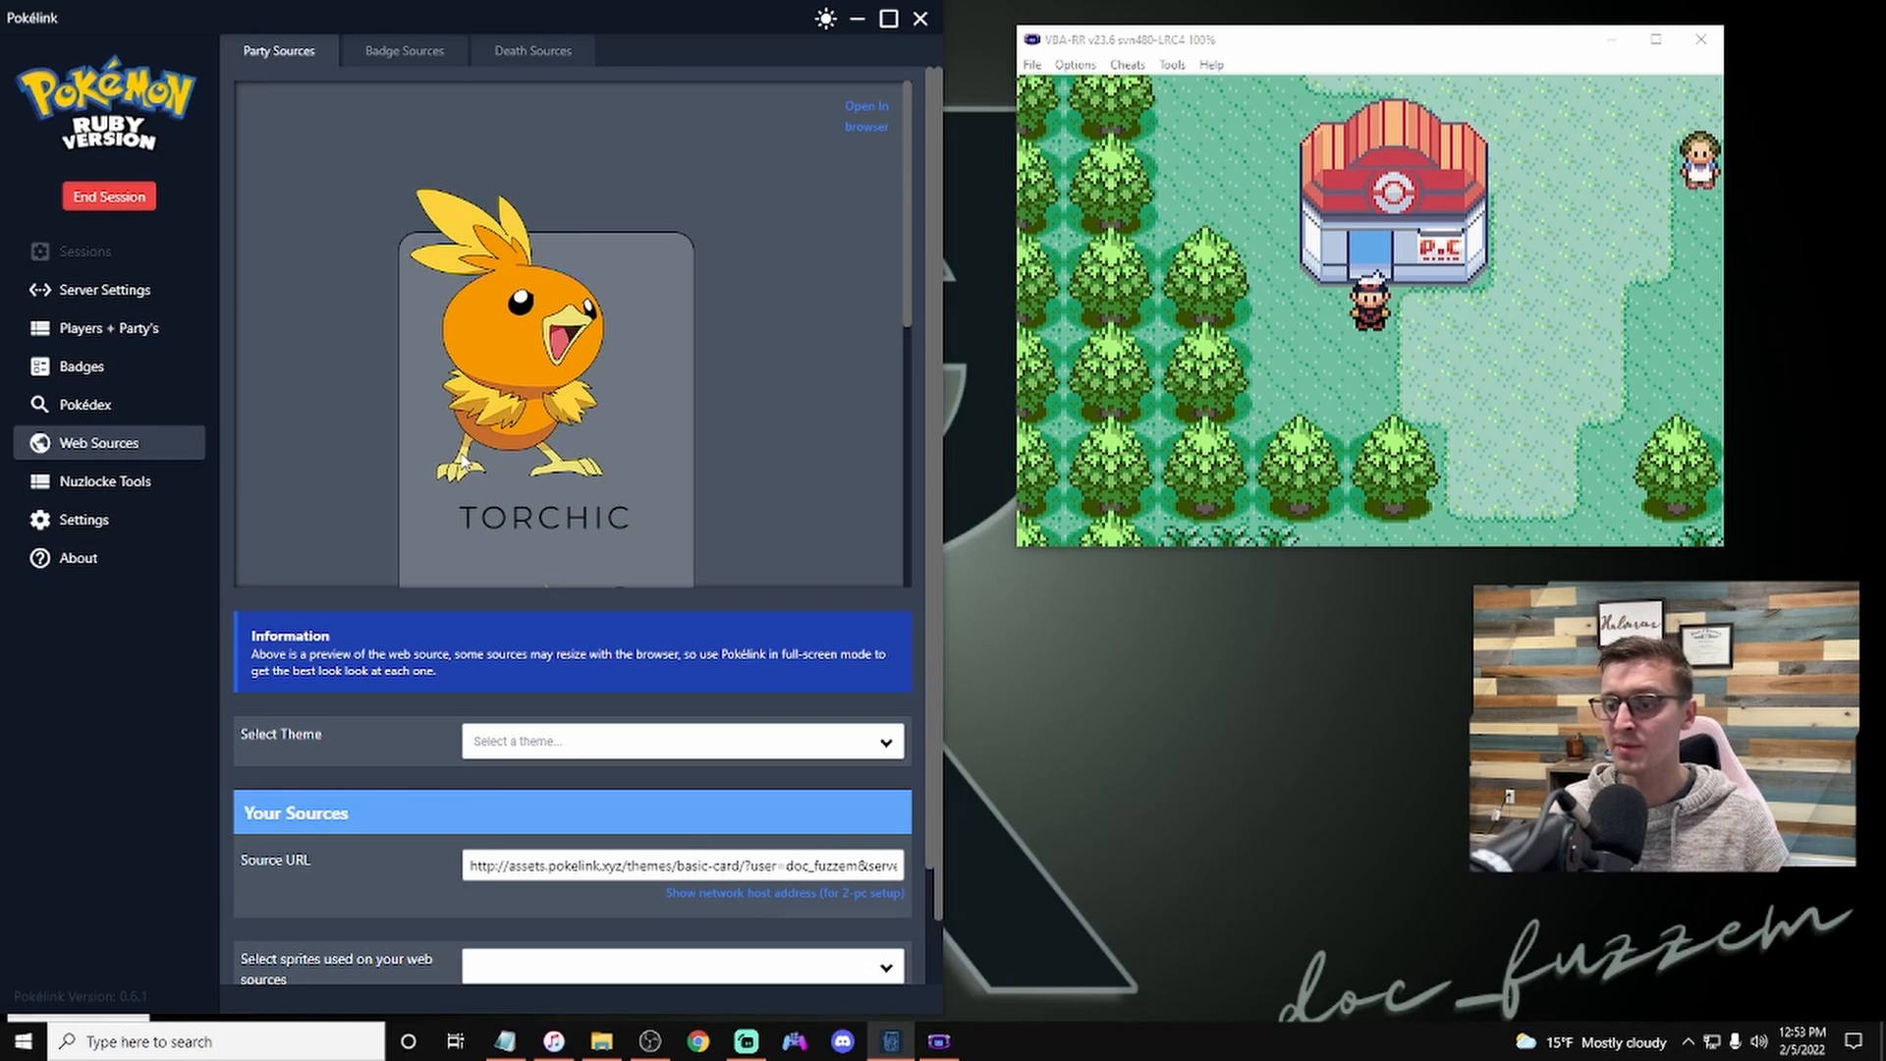
{"action": "left_click", "coordinate": [540, 734]}
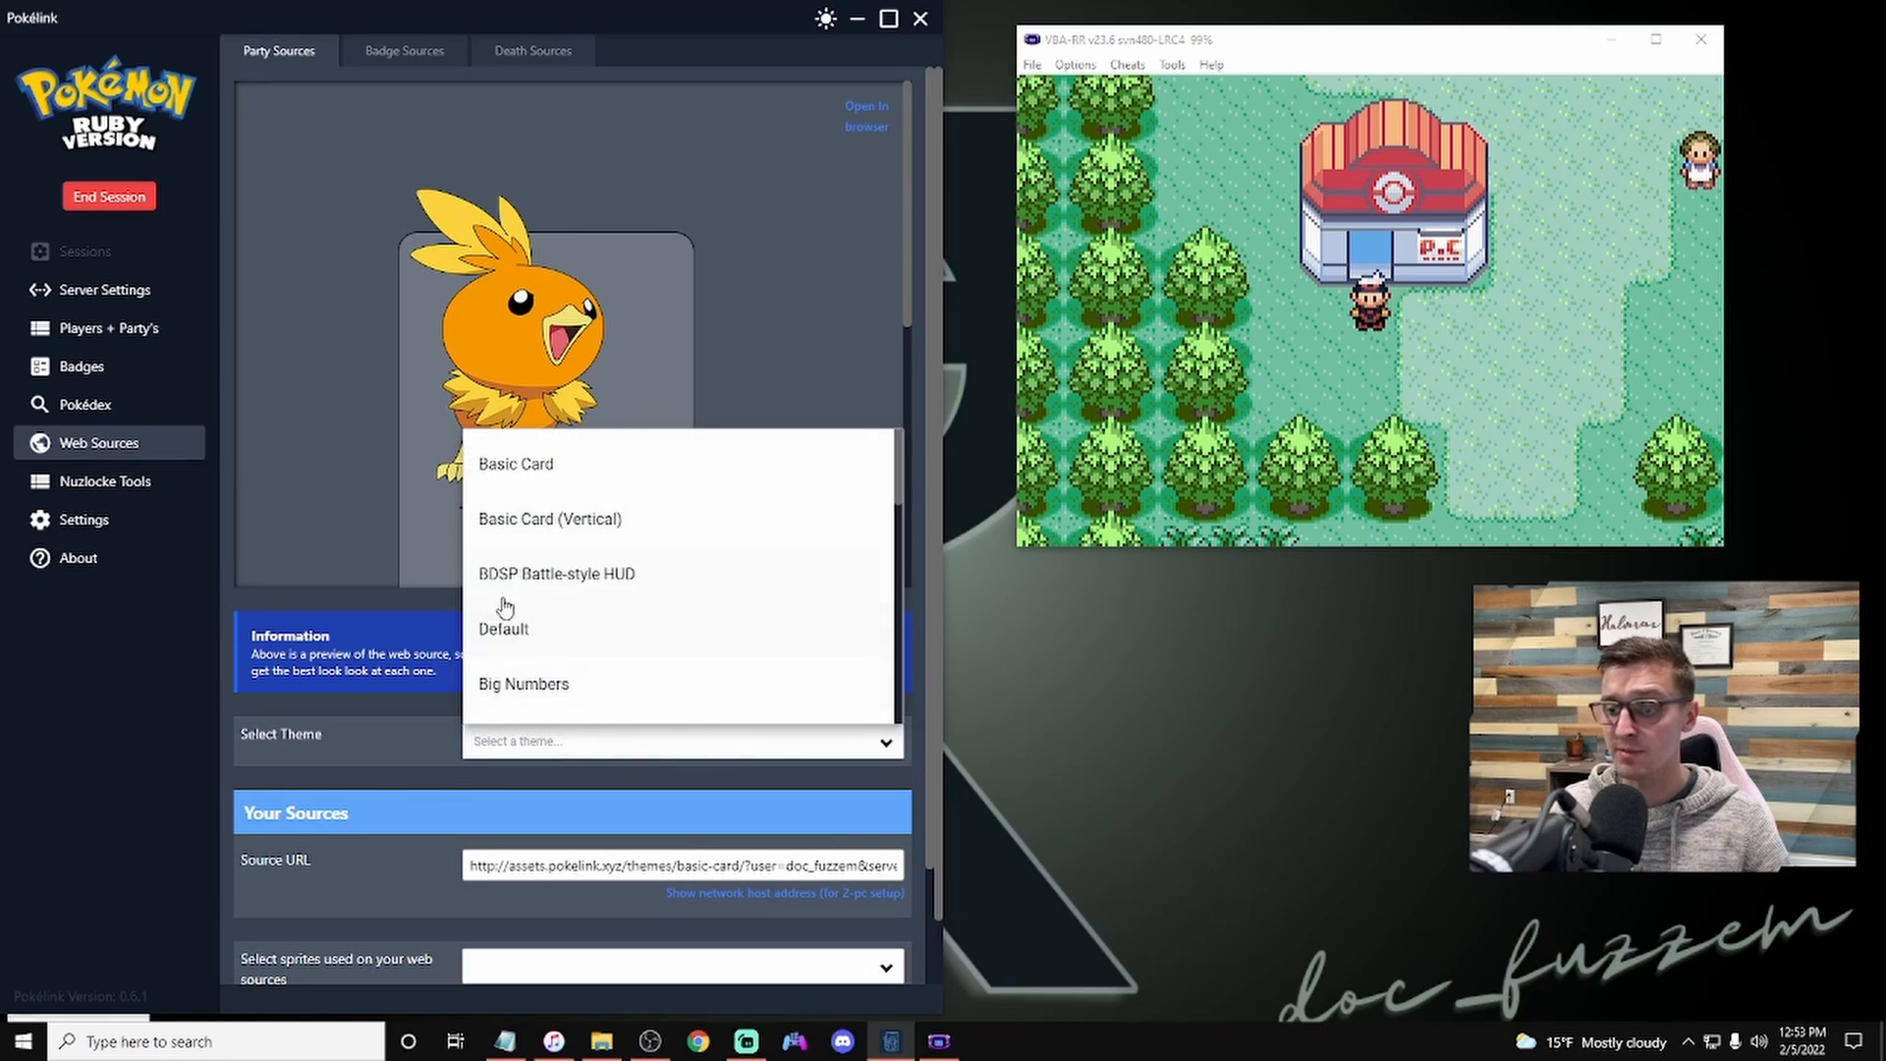
{"action": "scroll", "coordinate": [560, 642], "scroll_direction": "down", "scroll_amount": 4}
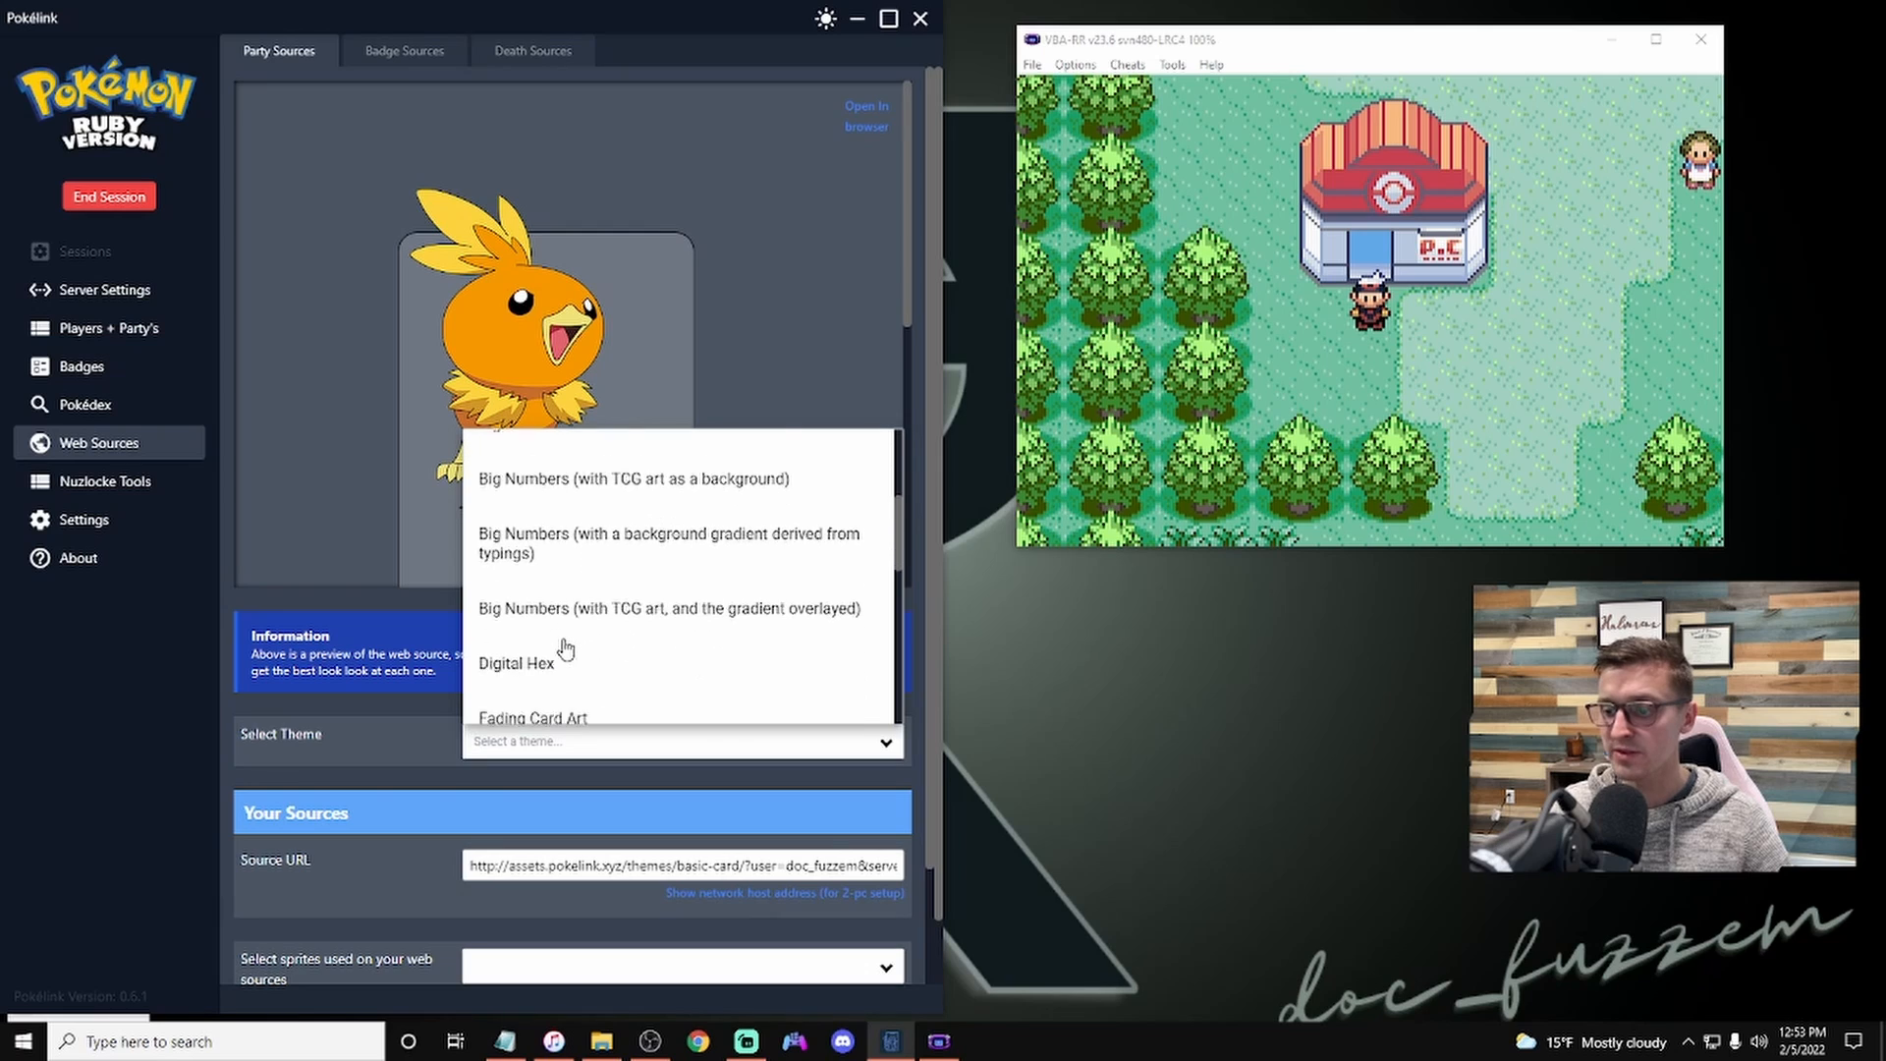
{"action": "scroll", "coordinate": [563, 640], "scroll_direction": "down", "scroll_amount": 3}
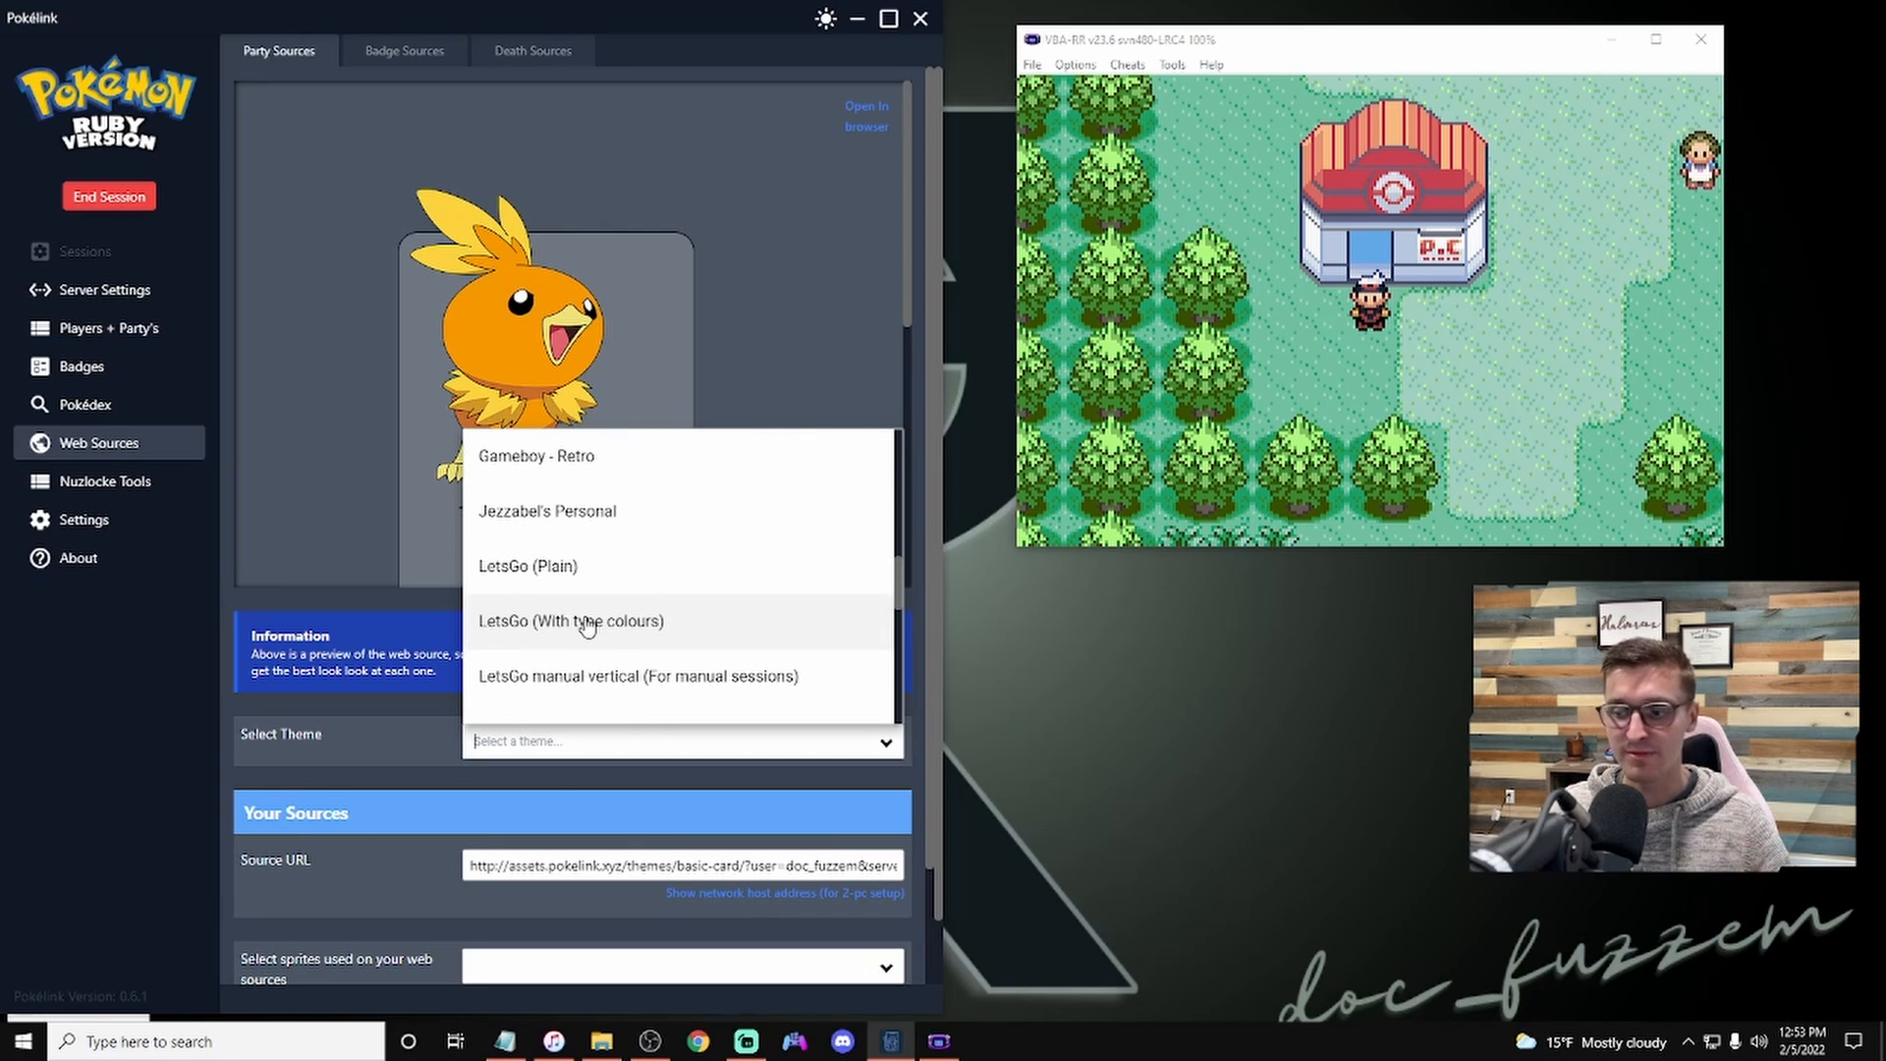
{"action": "scroll", "coordinate": [589, 629], "scroll_direction": "down", "scroll_amount": 4}
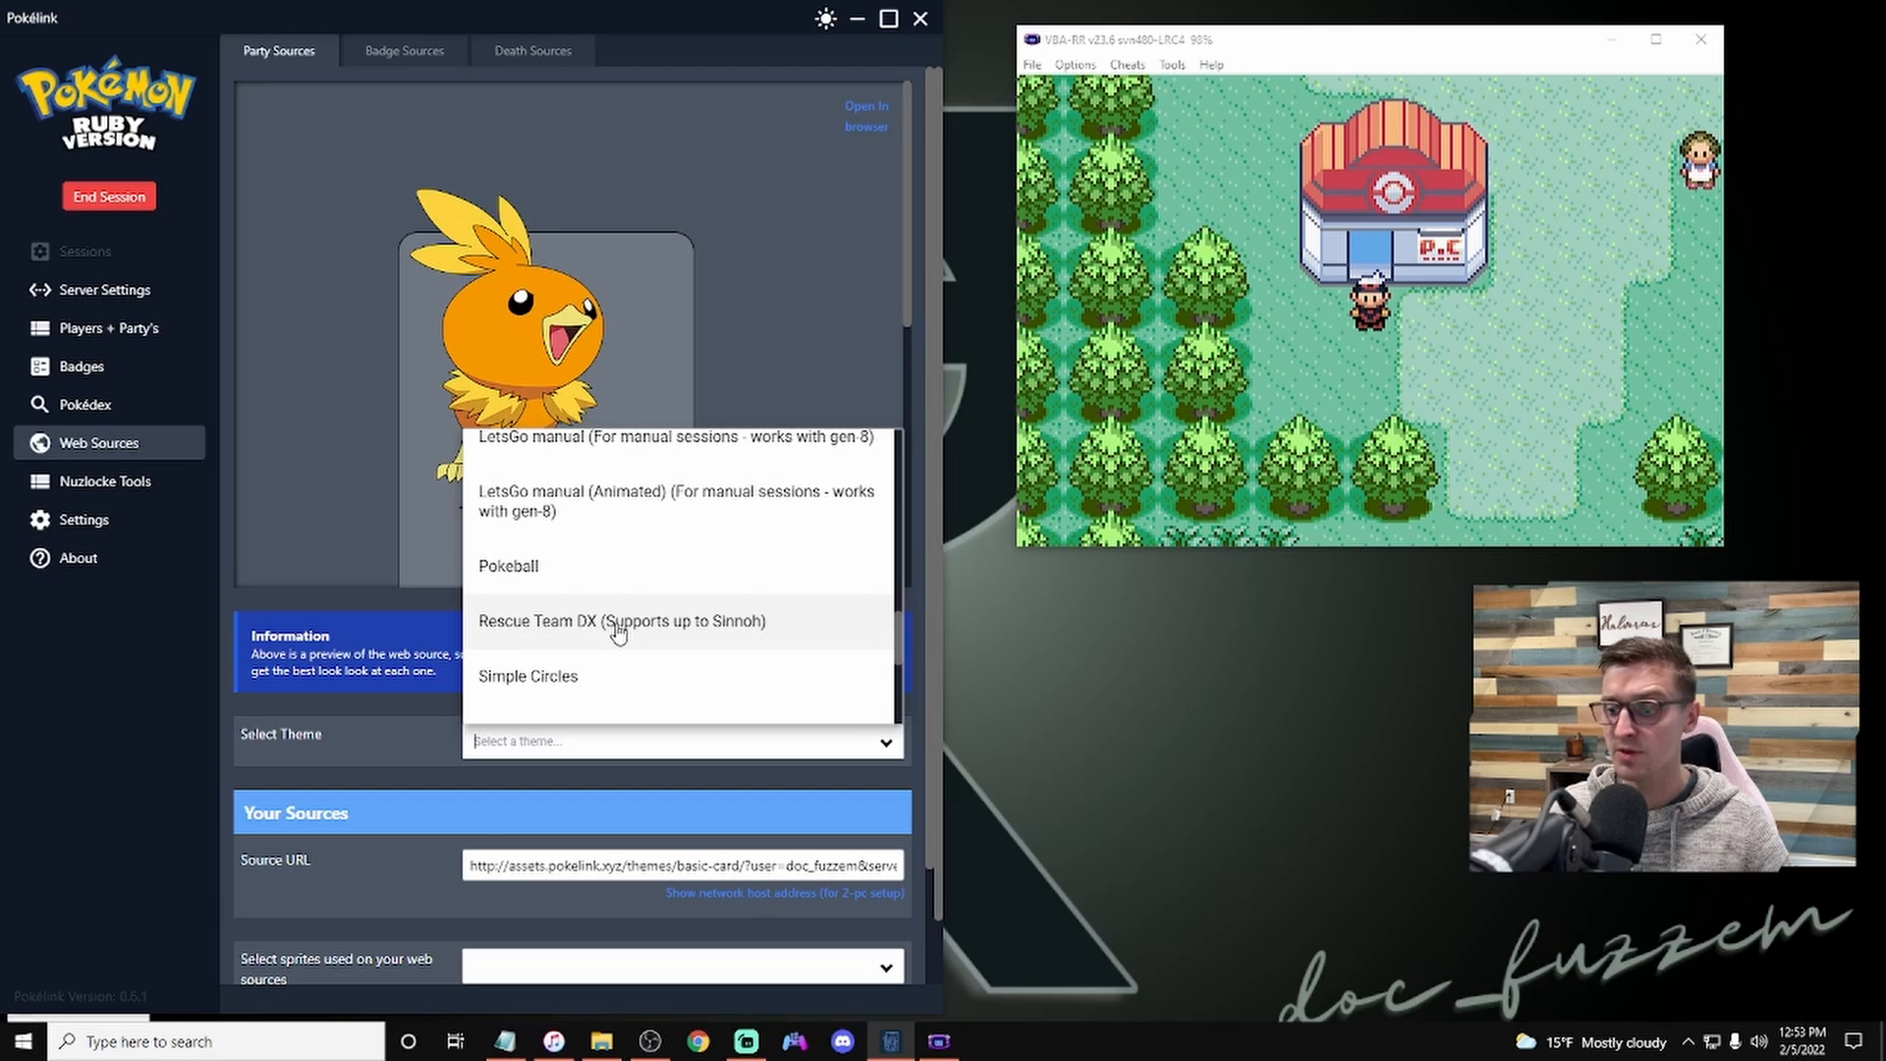
{"action": "left_click", "coordinate": [618, 629]}
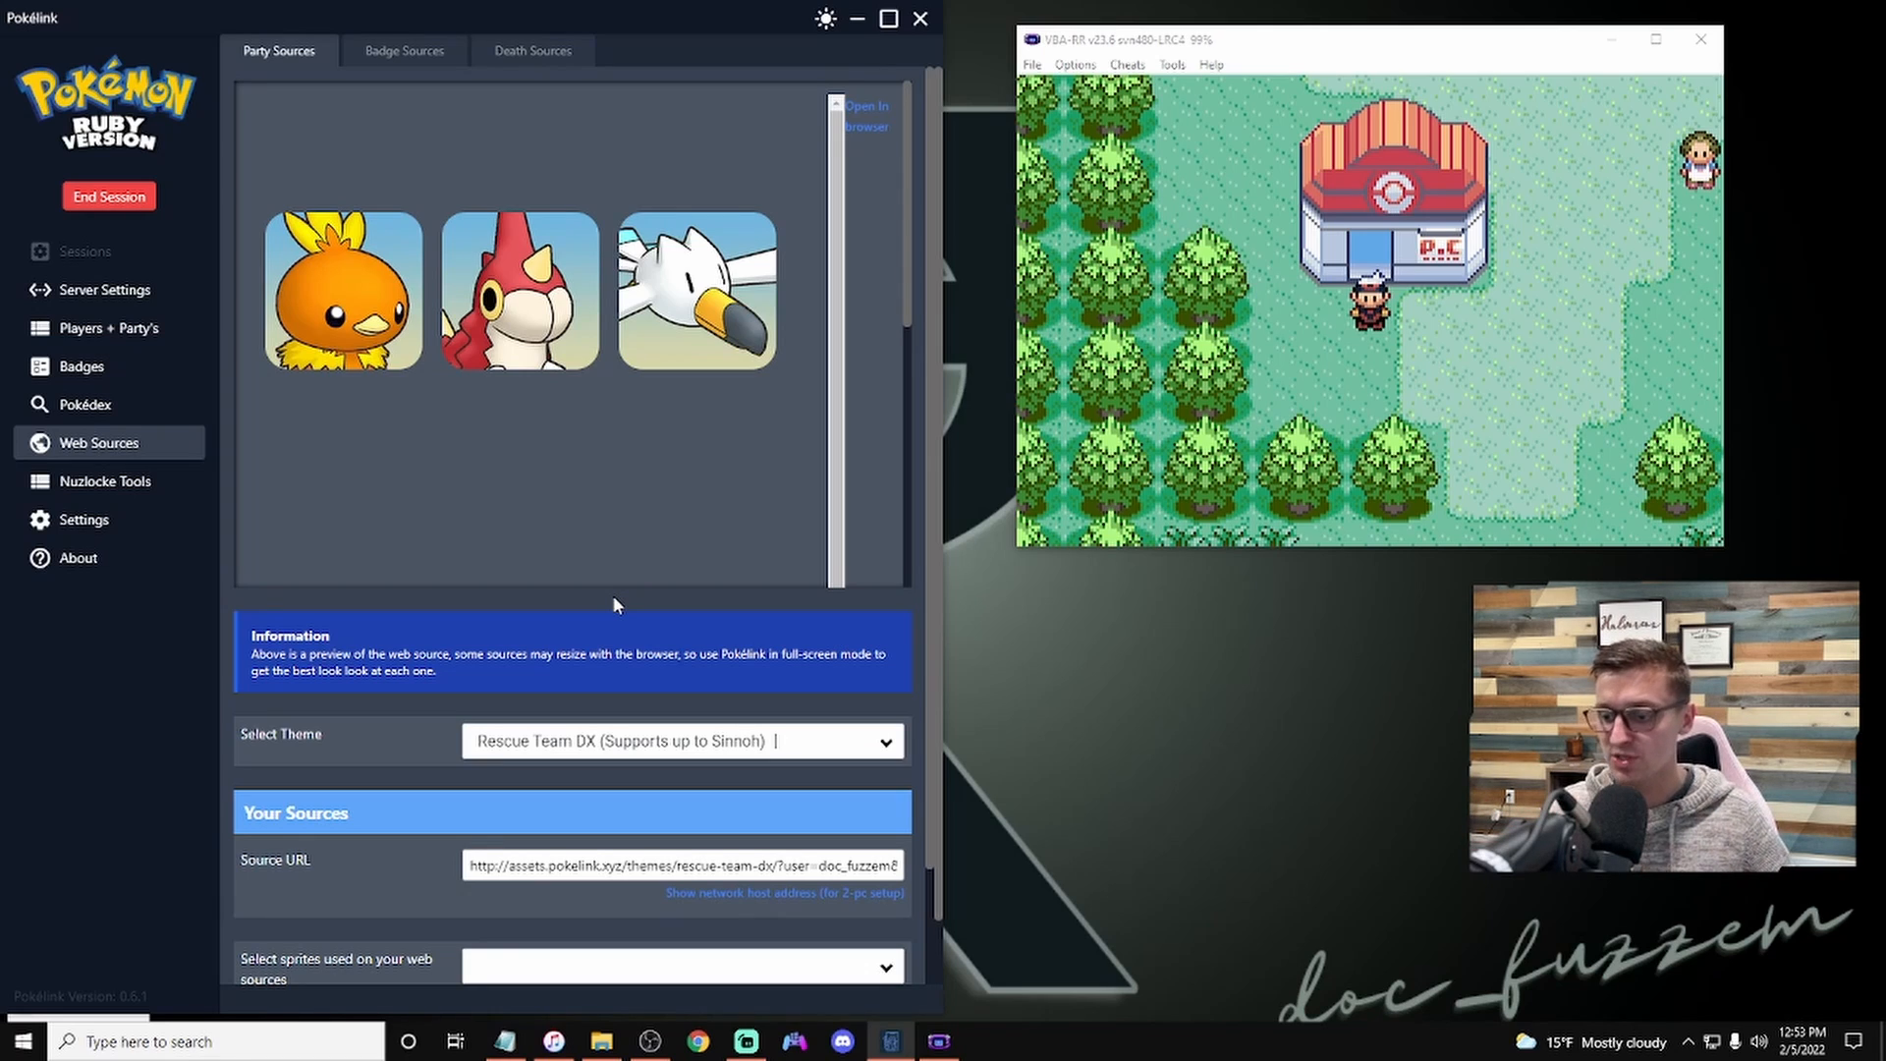
{"action": "left_click", "coordinate": [737, 753]}
{"action": "left_click", "coordinate": [578, 680]}
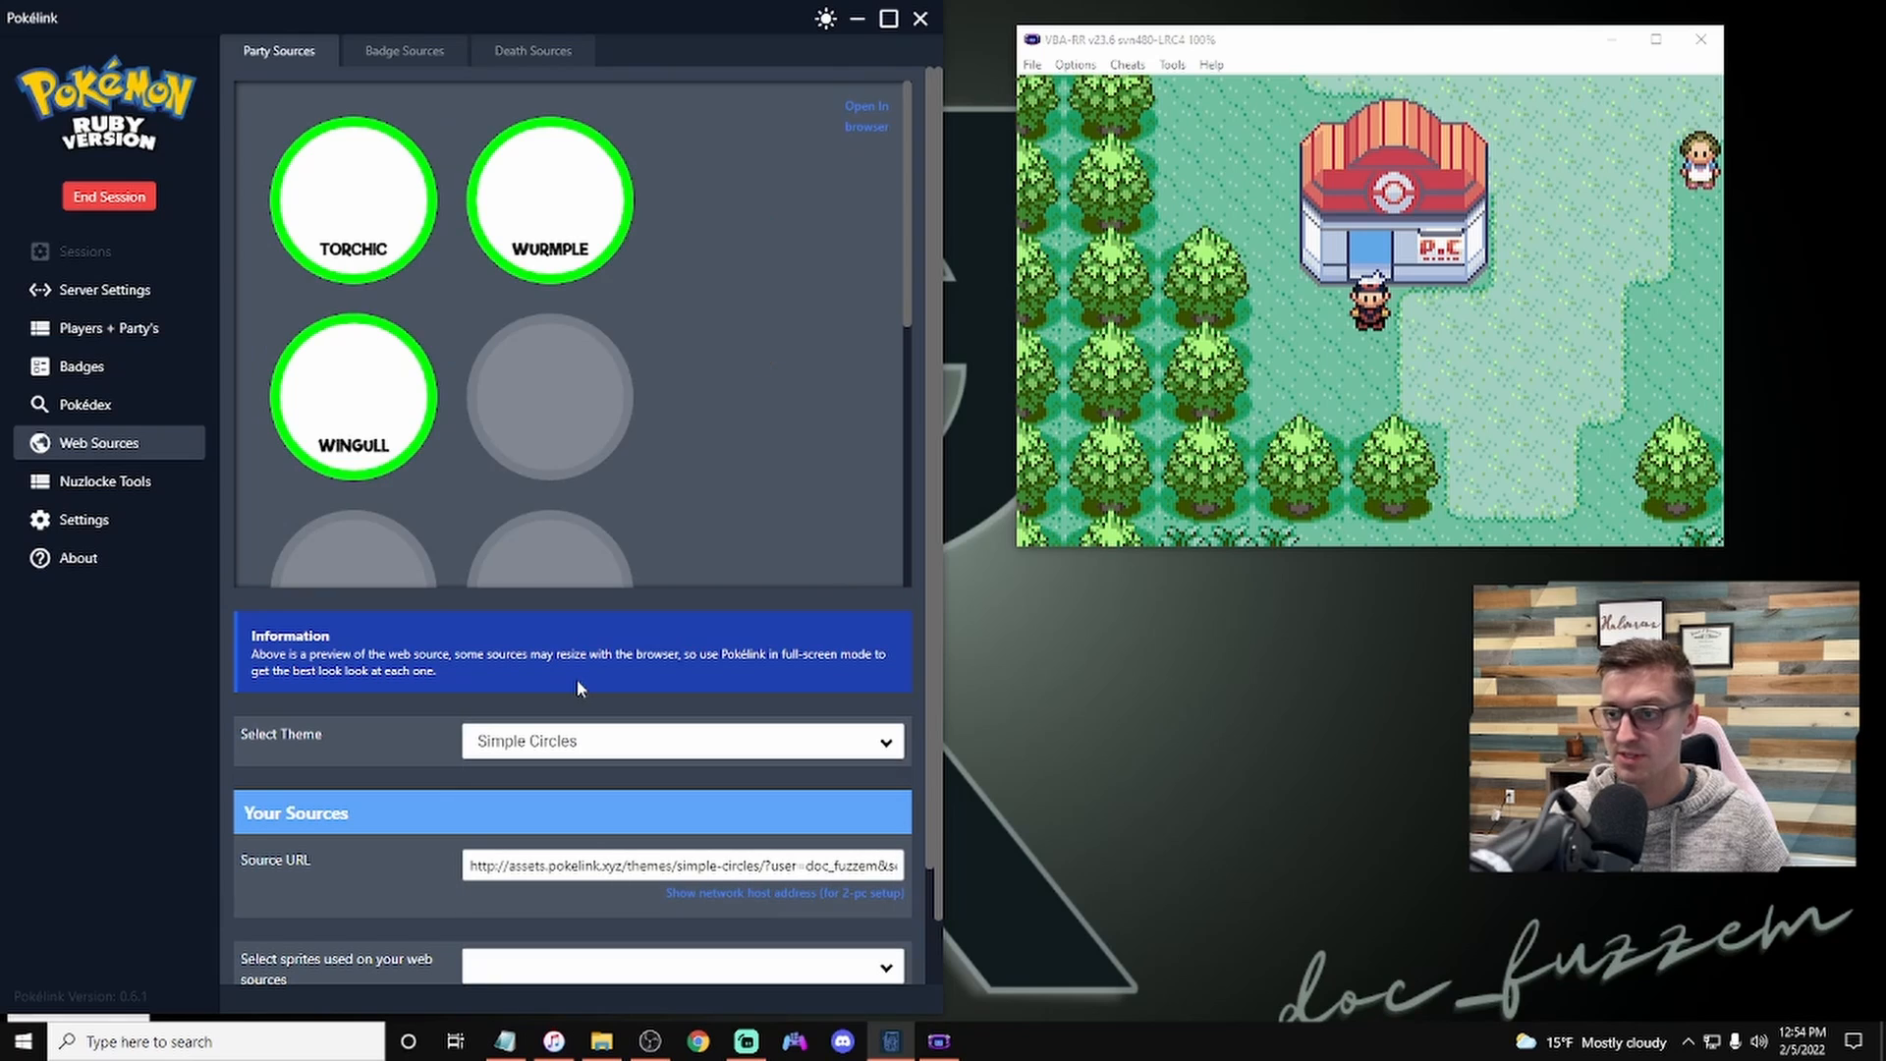
Step: Set the sprites used on the web sources to Generation 7 (animated)
{"action": "scroll", "coordinate": [575, 680], "scroll_direction": "down", "scroll_amount": 2}
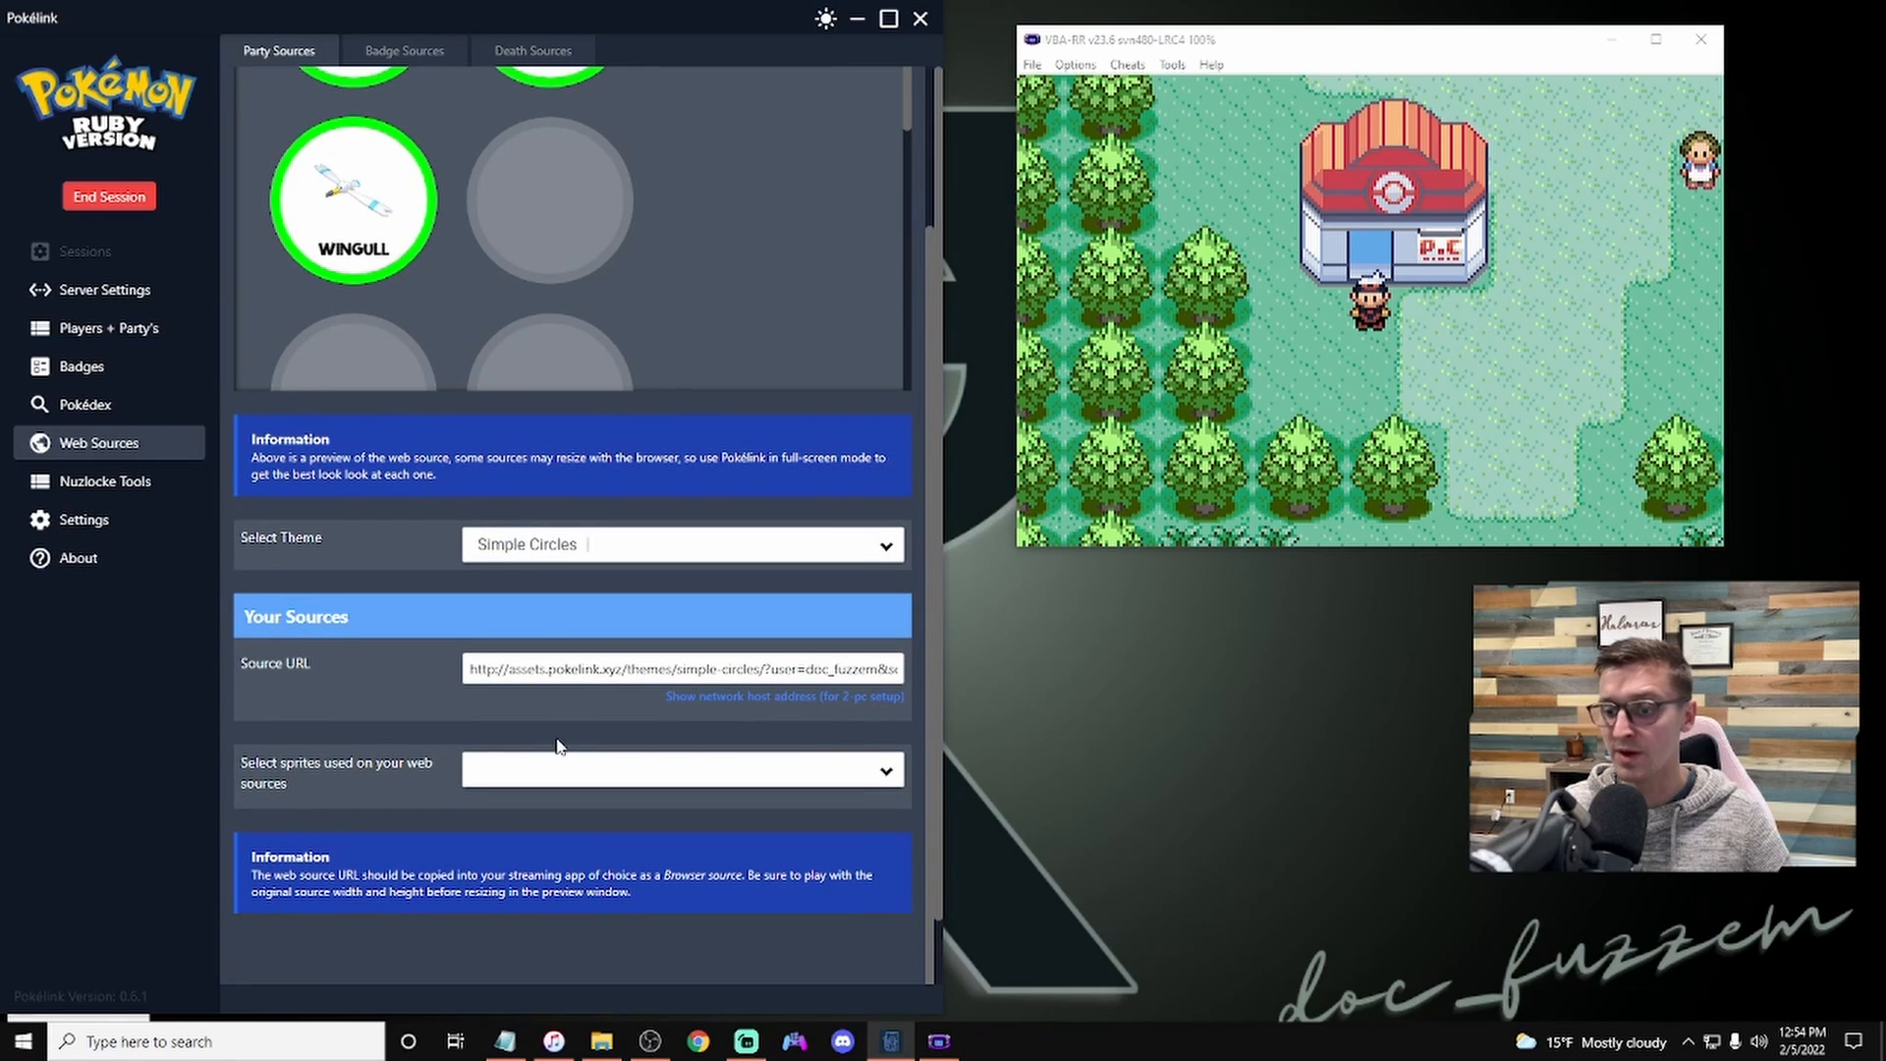
{"action": "left_click", "coordinate": [890, 773]}
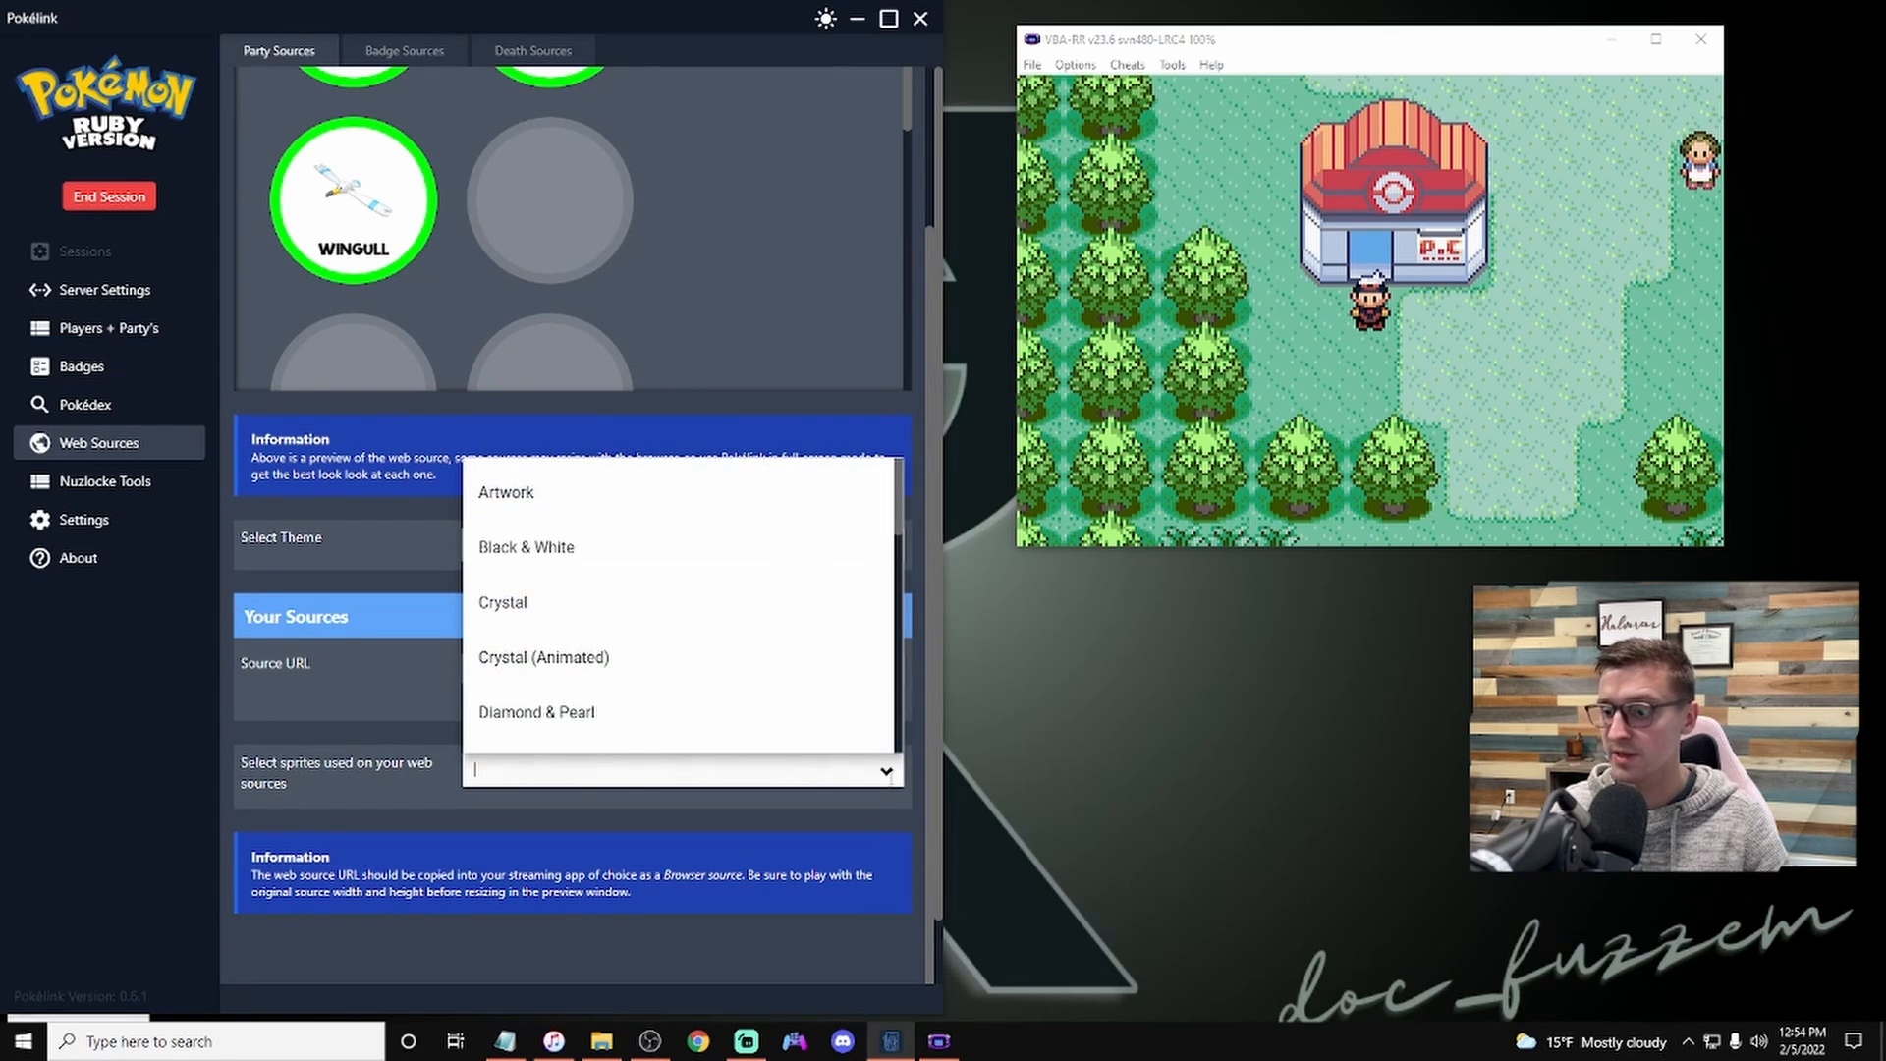
{"action": "scroll", "coordinate": [629, 656], "scroll_direction": "up", "scroll_amount": 2}
{"action": "scroll", "coordinate": [634, 659], "scroll_direction": "down", "scroll_amount": 1}
{"action": "scroll", "coordinate": [634, 658], "scroll_direction": "down", "scroll_amount": 6}
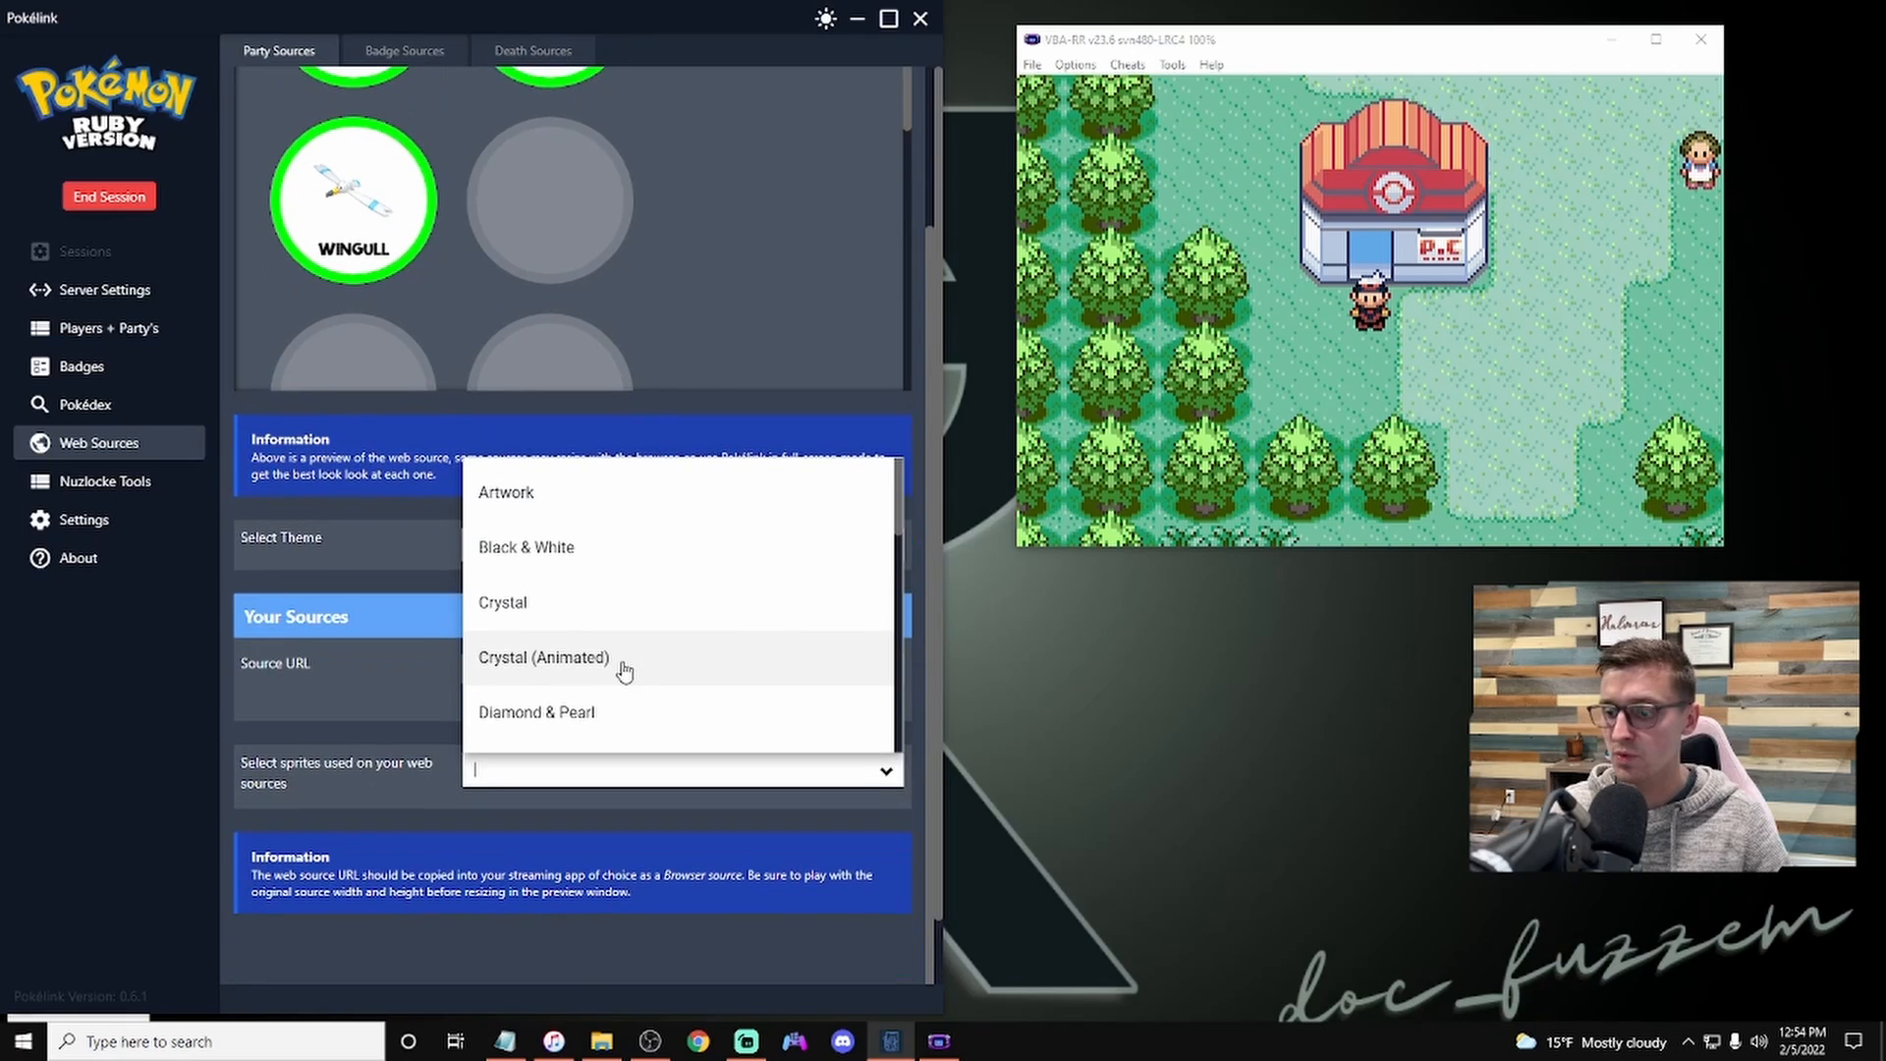
{"action": "left_click", "coordinate": [623, 627]}
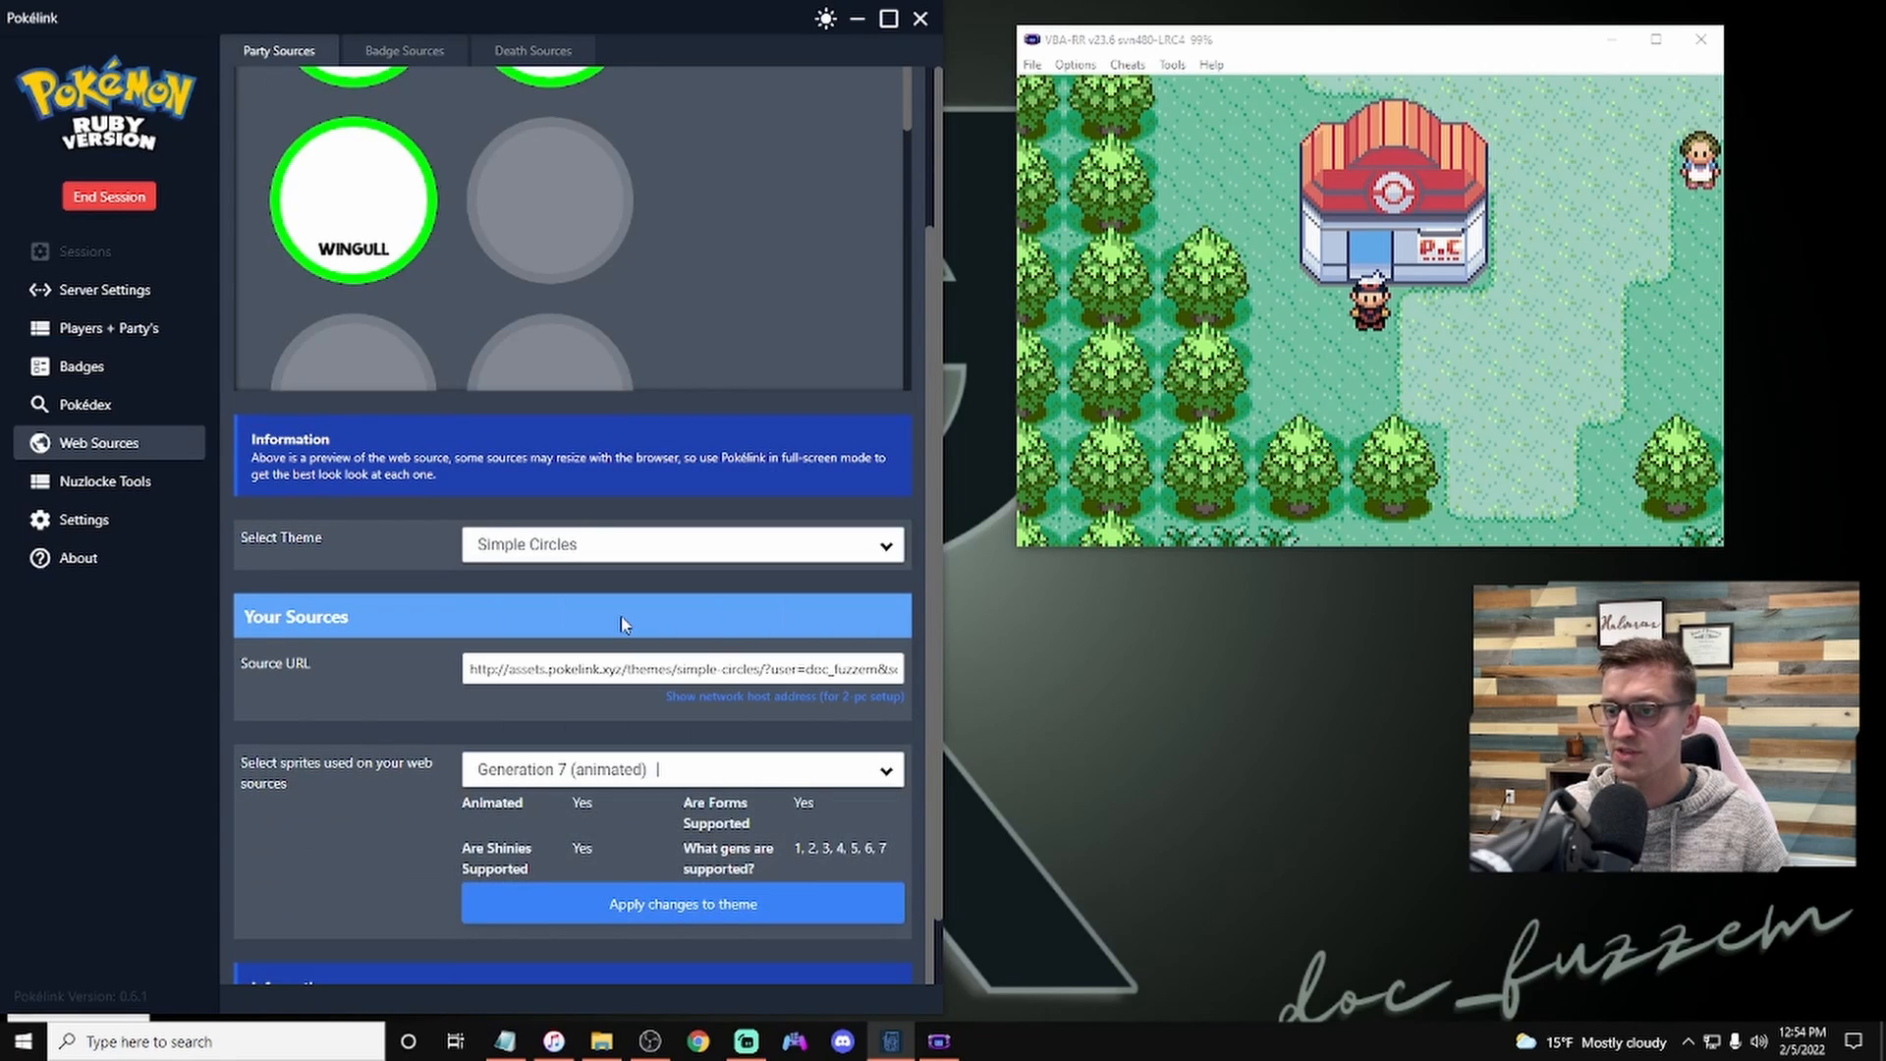
Step: Apply the sprite changes and switch the party web source theme to Rescue Team DX (Supports up to Sinnoh)
{"action": "left_click", "coordinate": [676, 916]}
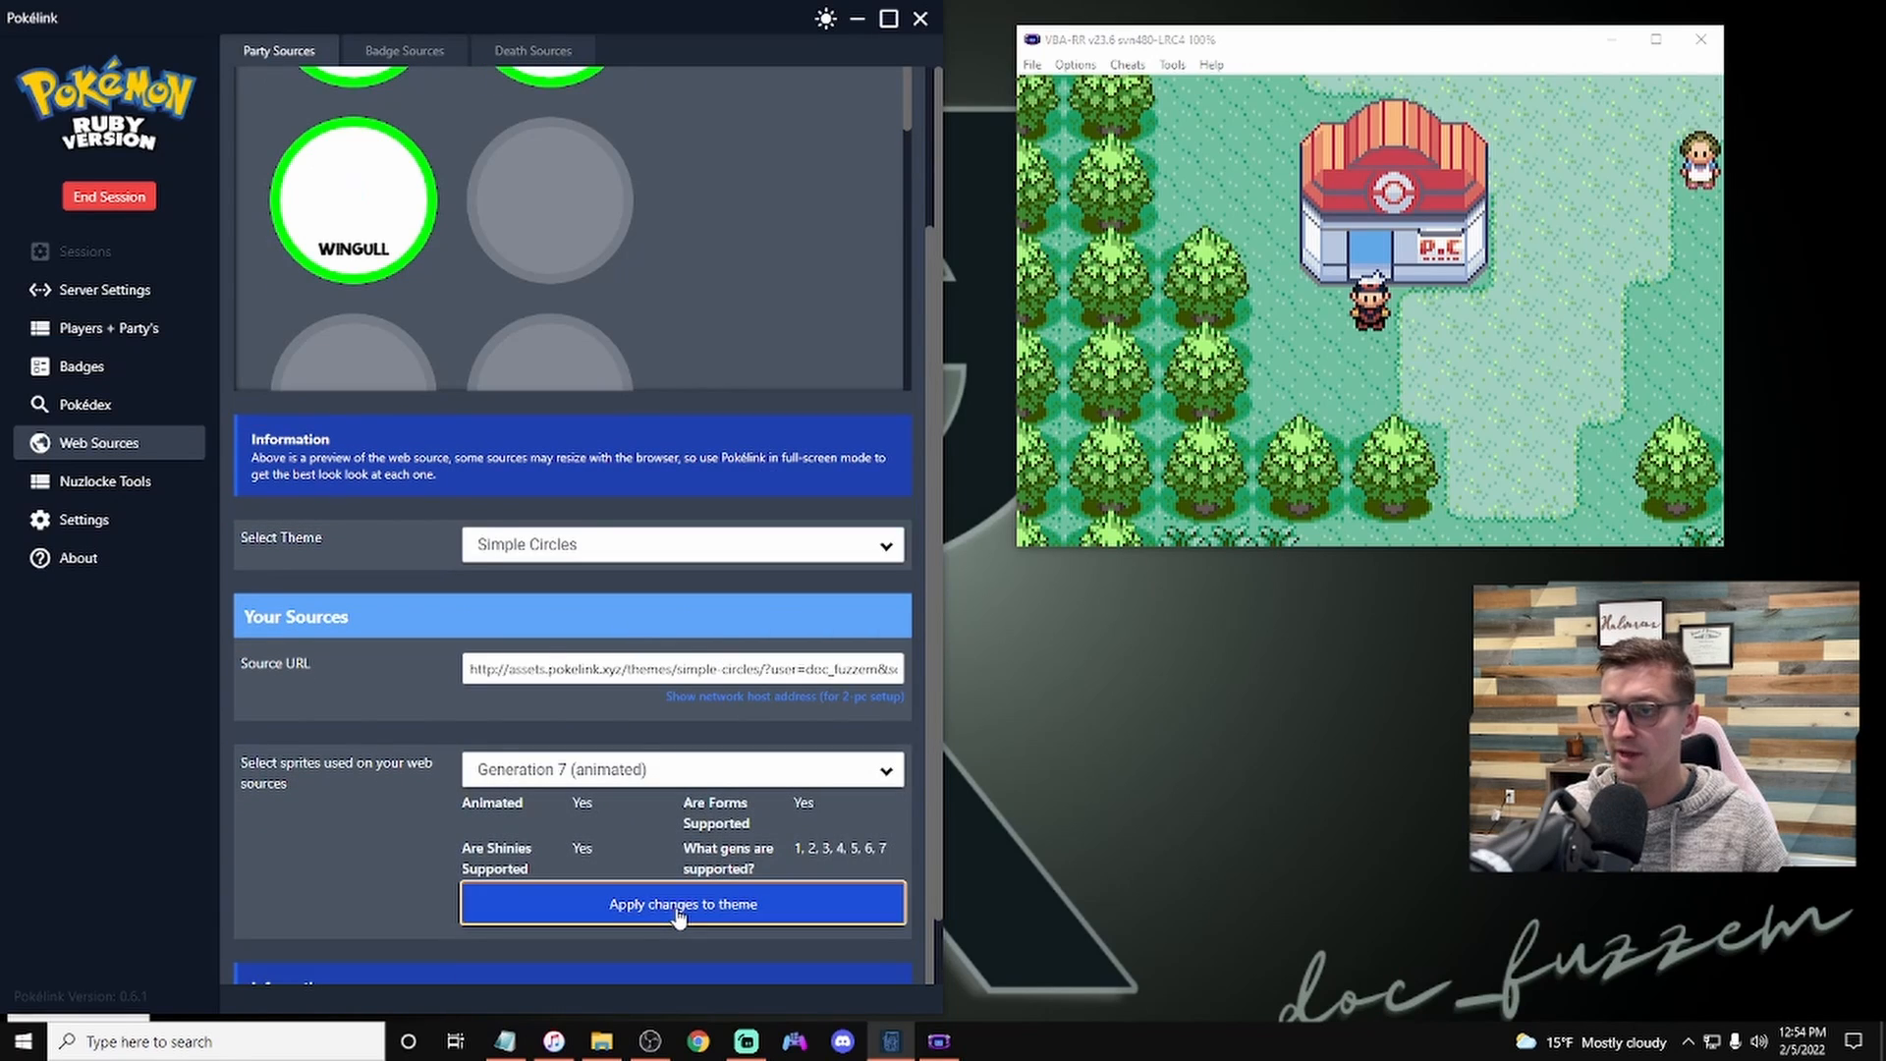
{"action": "scroll", "coordinate": [531, 493], "scroll_direction": "up", "scroll_amount": 2}
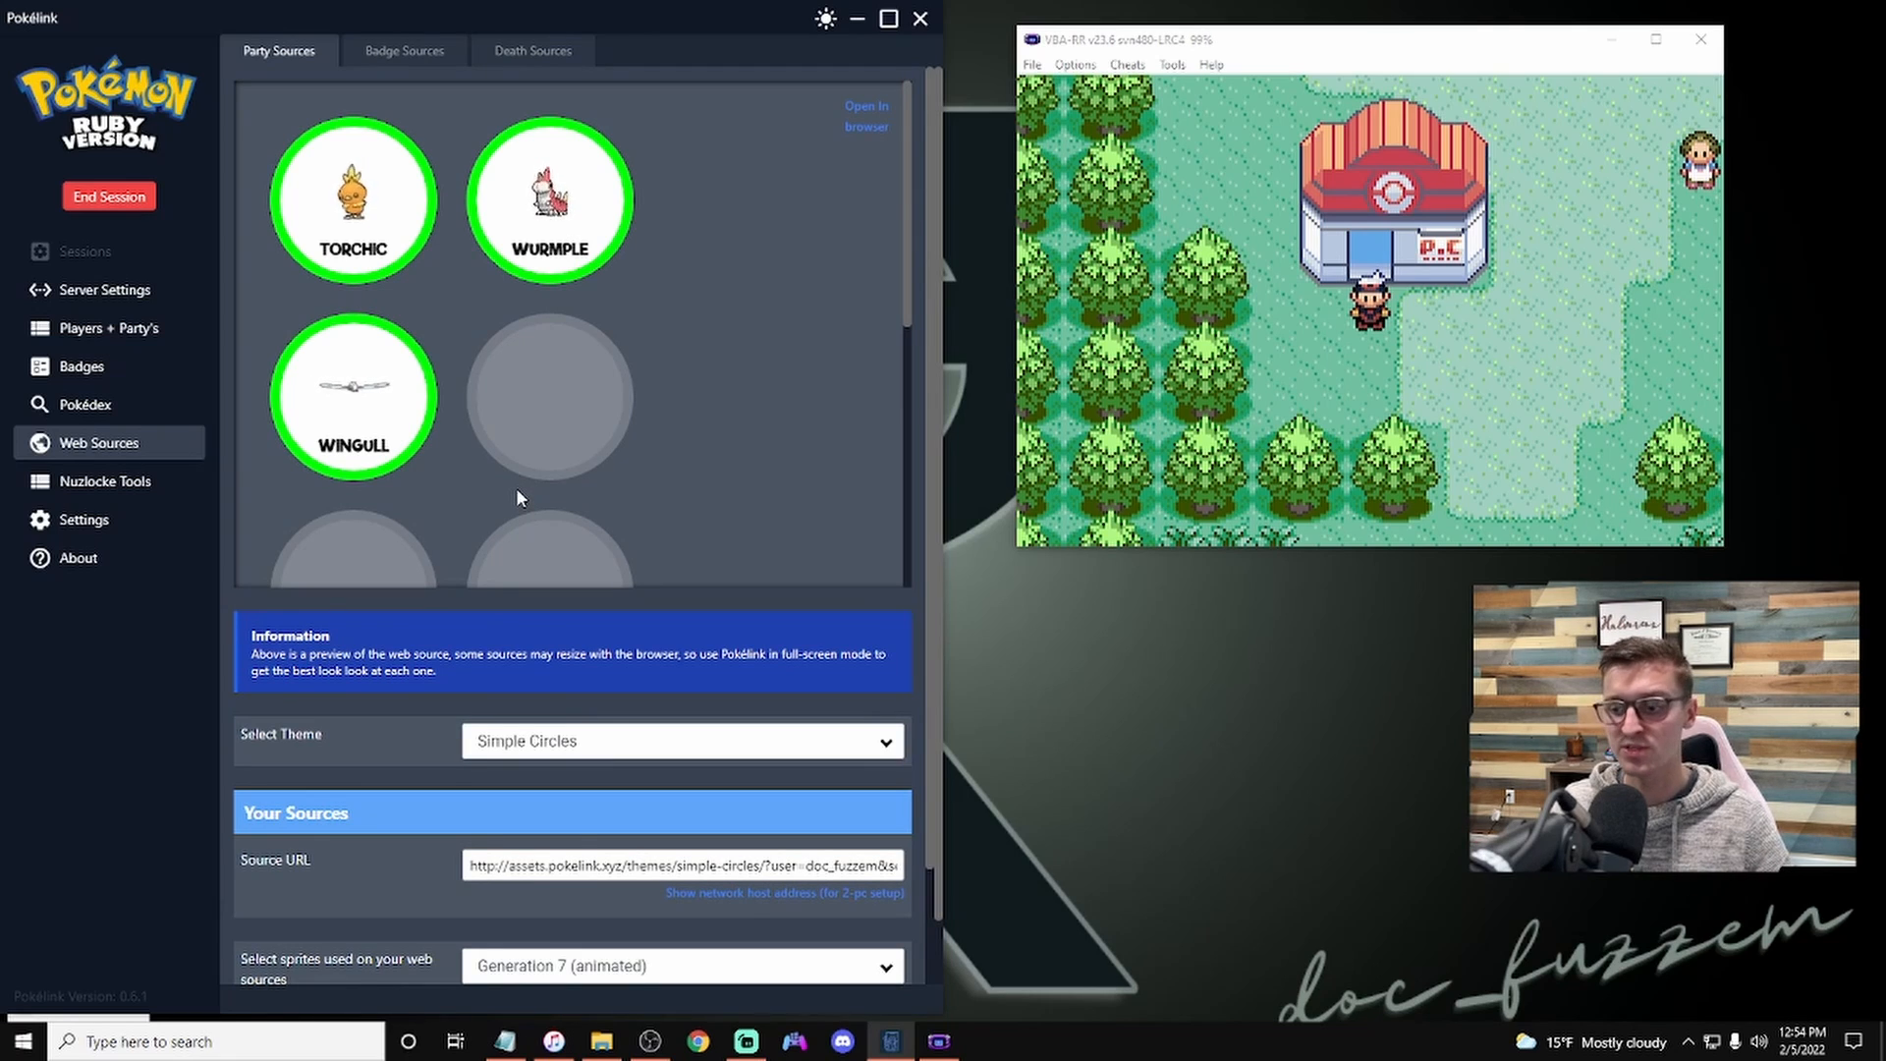
{"action": "left_click", "coordinate": [622, 738]}
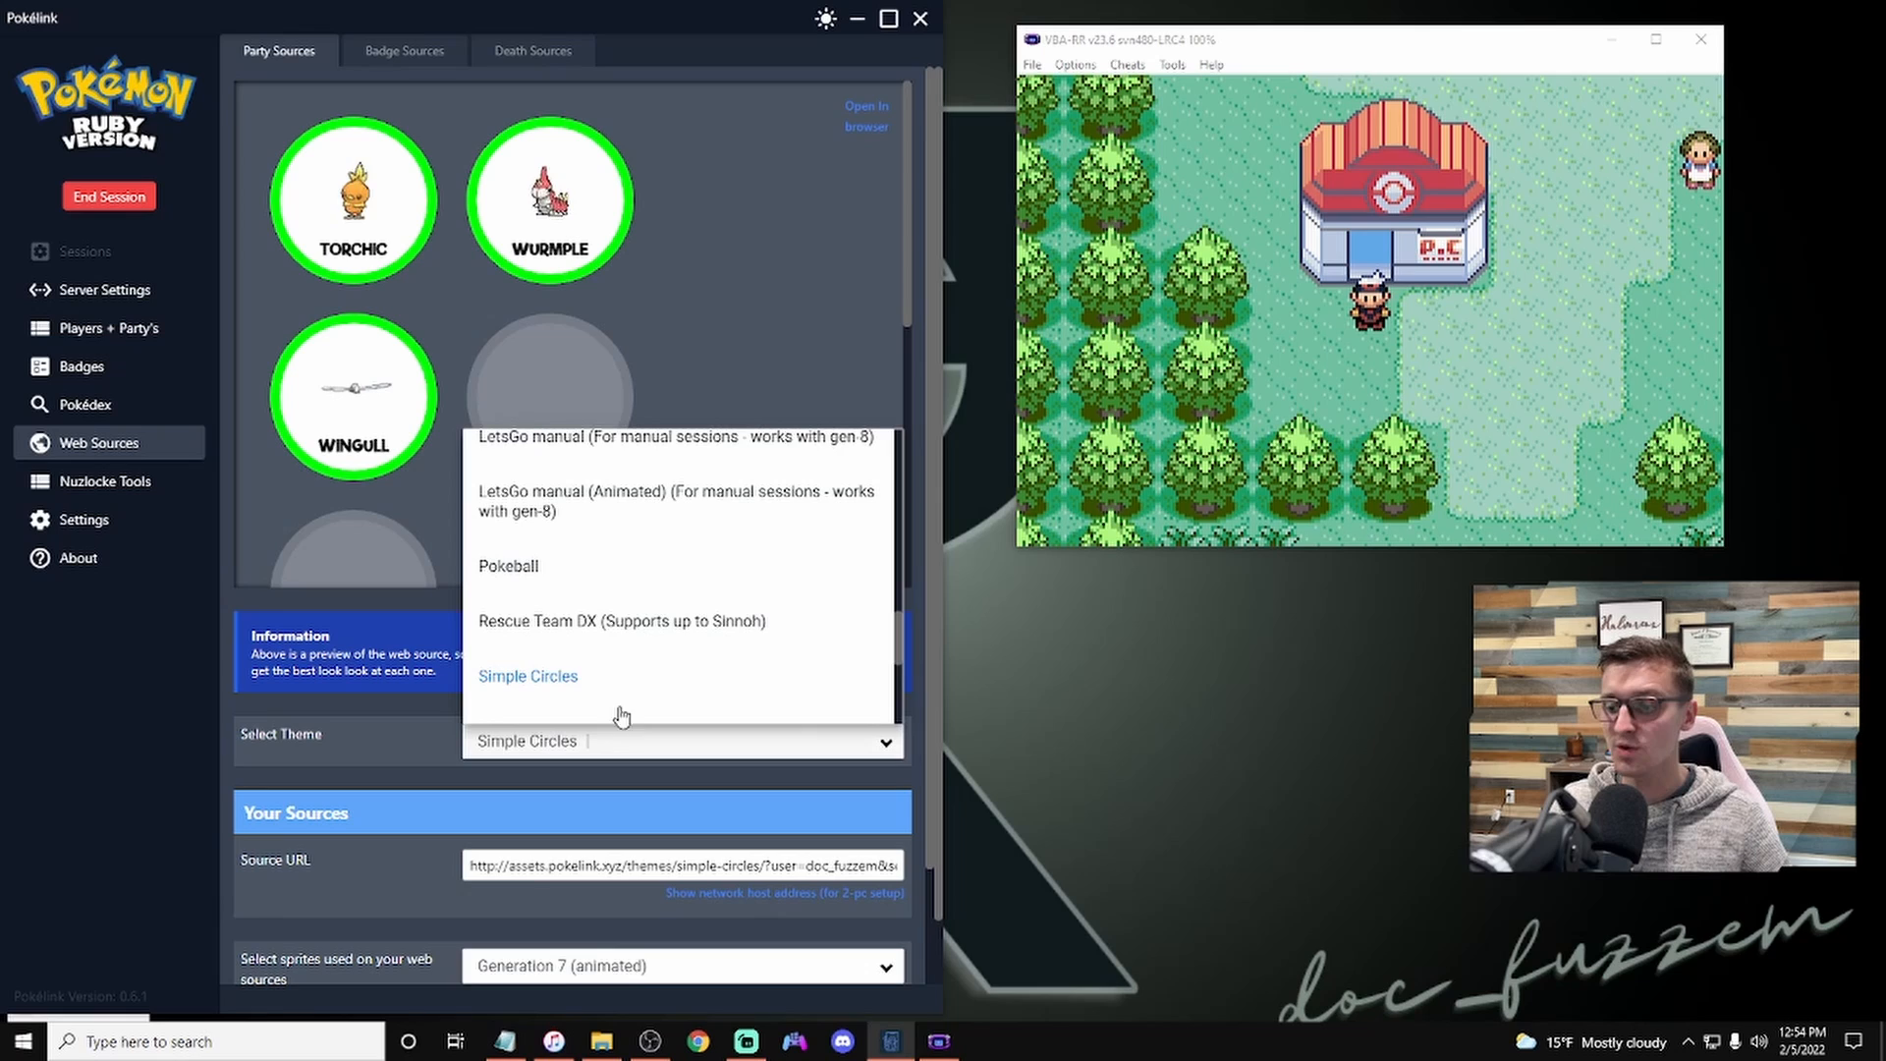
{"action": "left_click", "coordinate": [550, 634]}
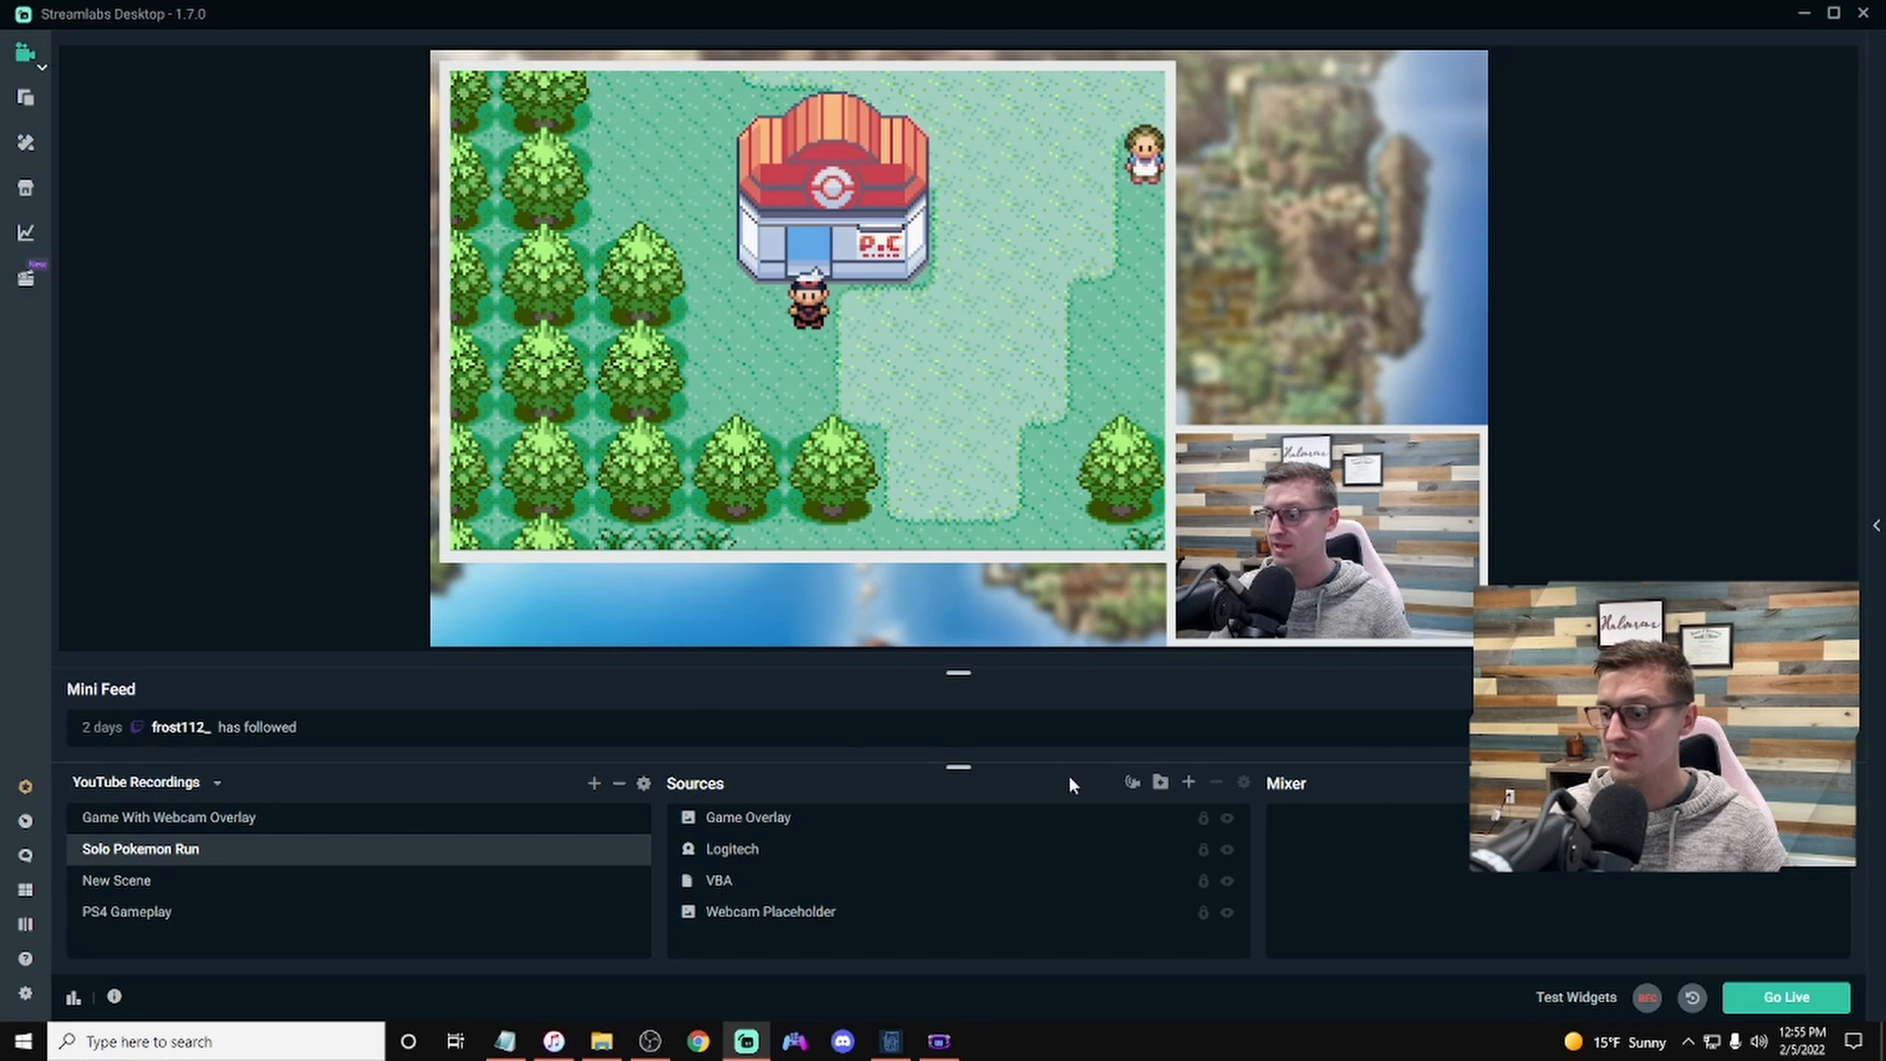
Step: In Streamlabs Desktop, add a new browser source named Pokelink to the Solo Pokemon Run scene
{"action": "left_click", "coordinate": [1190, 783]}
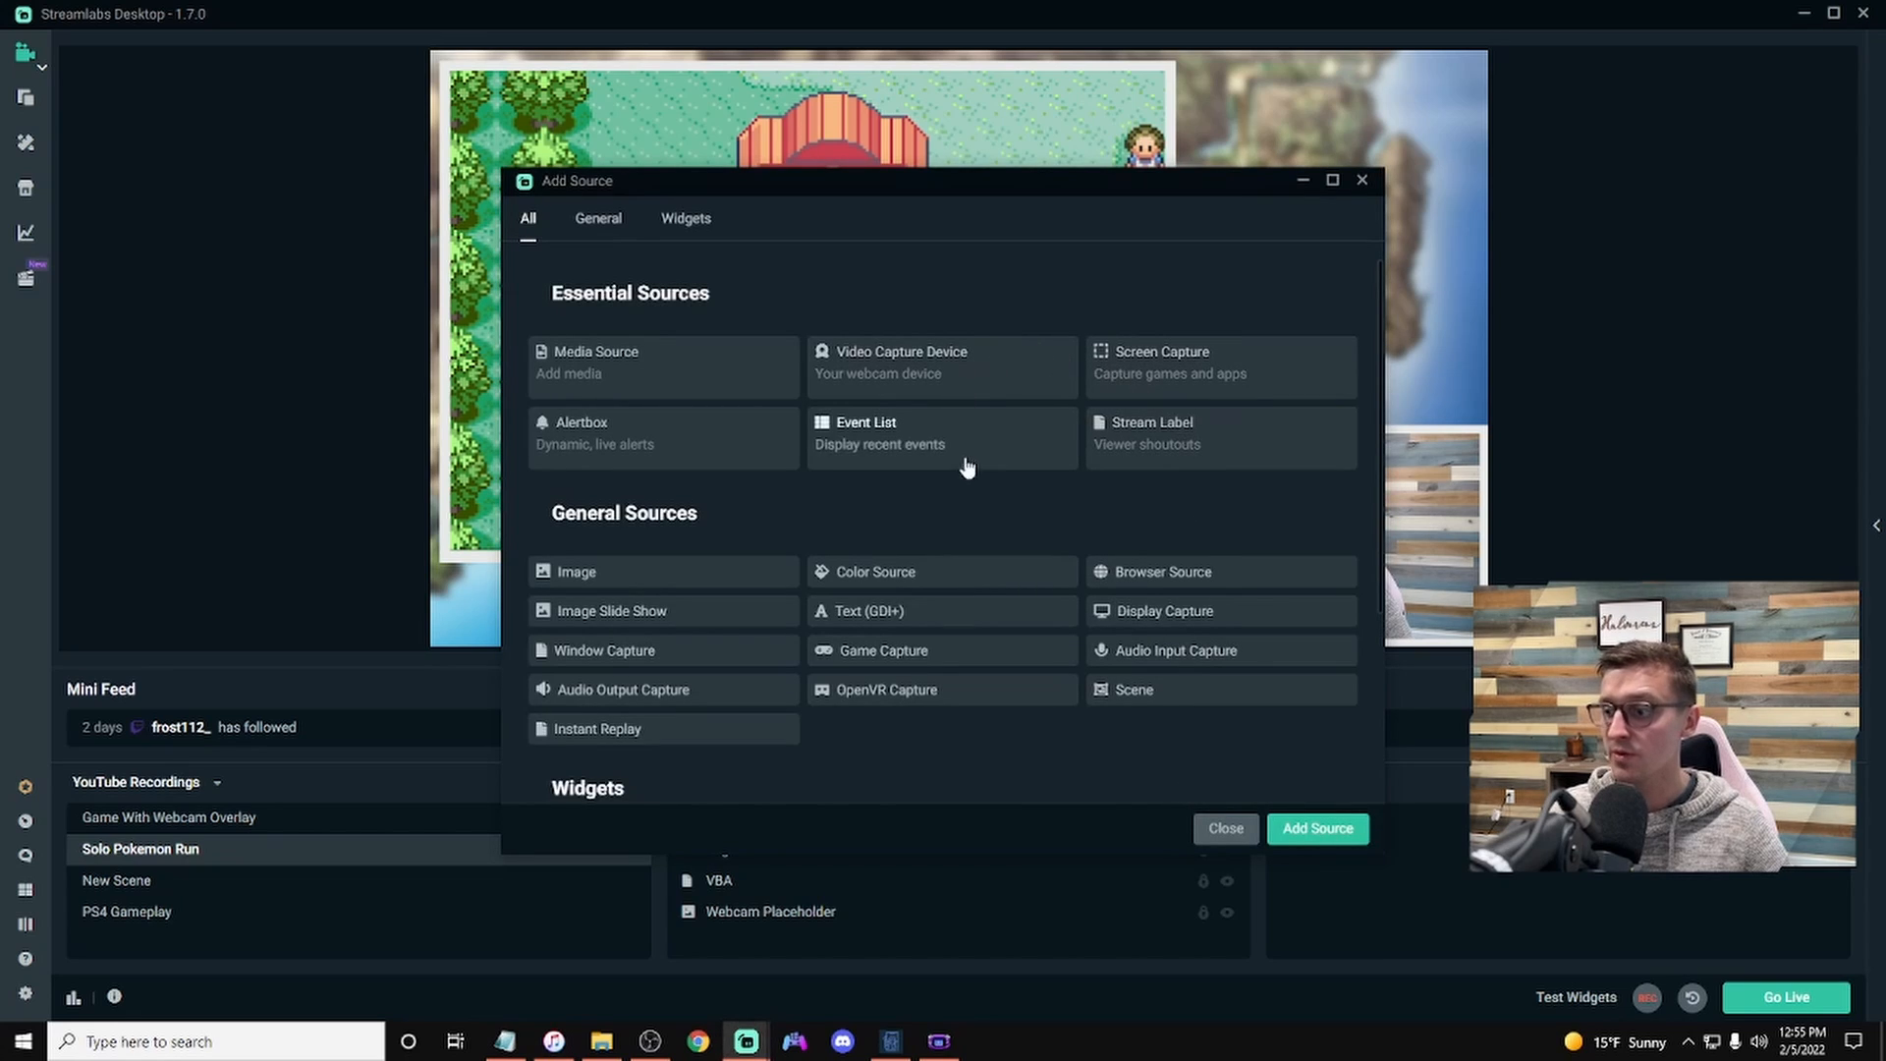
{"action": "left_click", "coordinate": [1167, 575]}
{"action": "left_click", "coordinate": [1306, 828]}
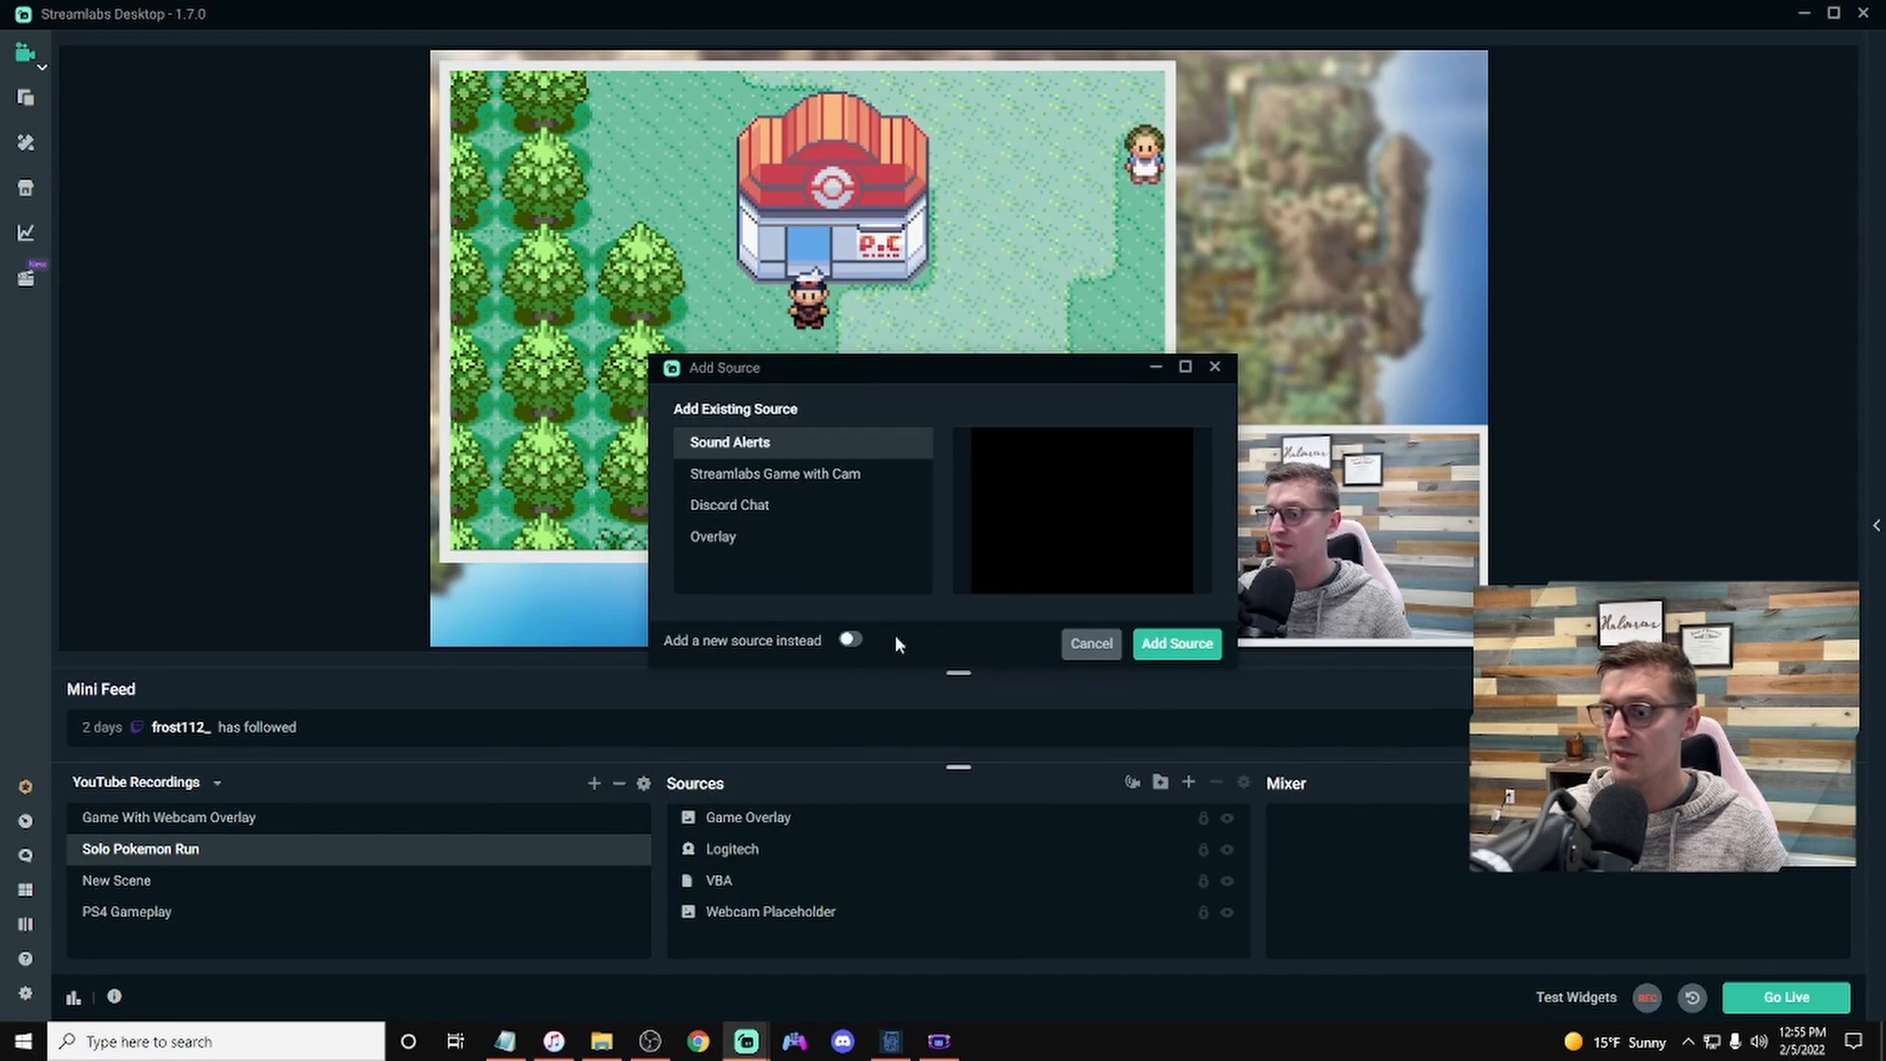
{"action": "left_click", "coordinate": [853, 641]}
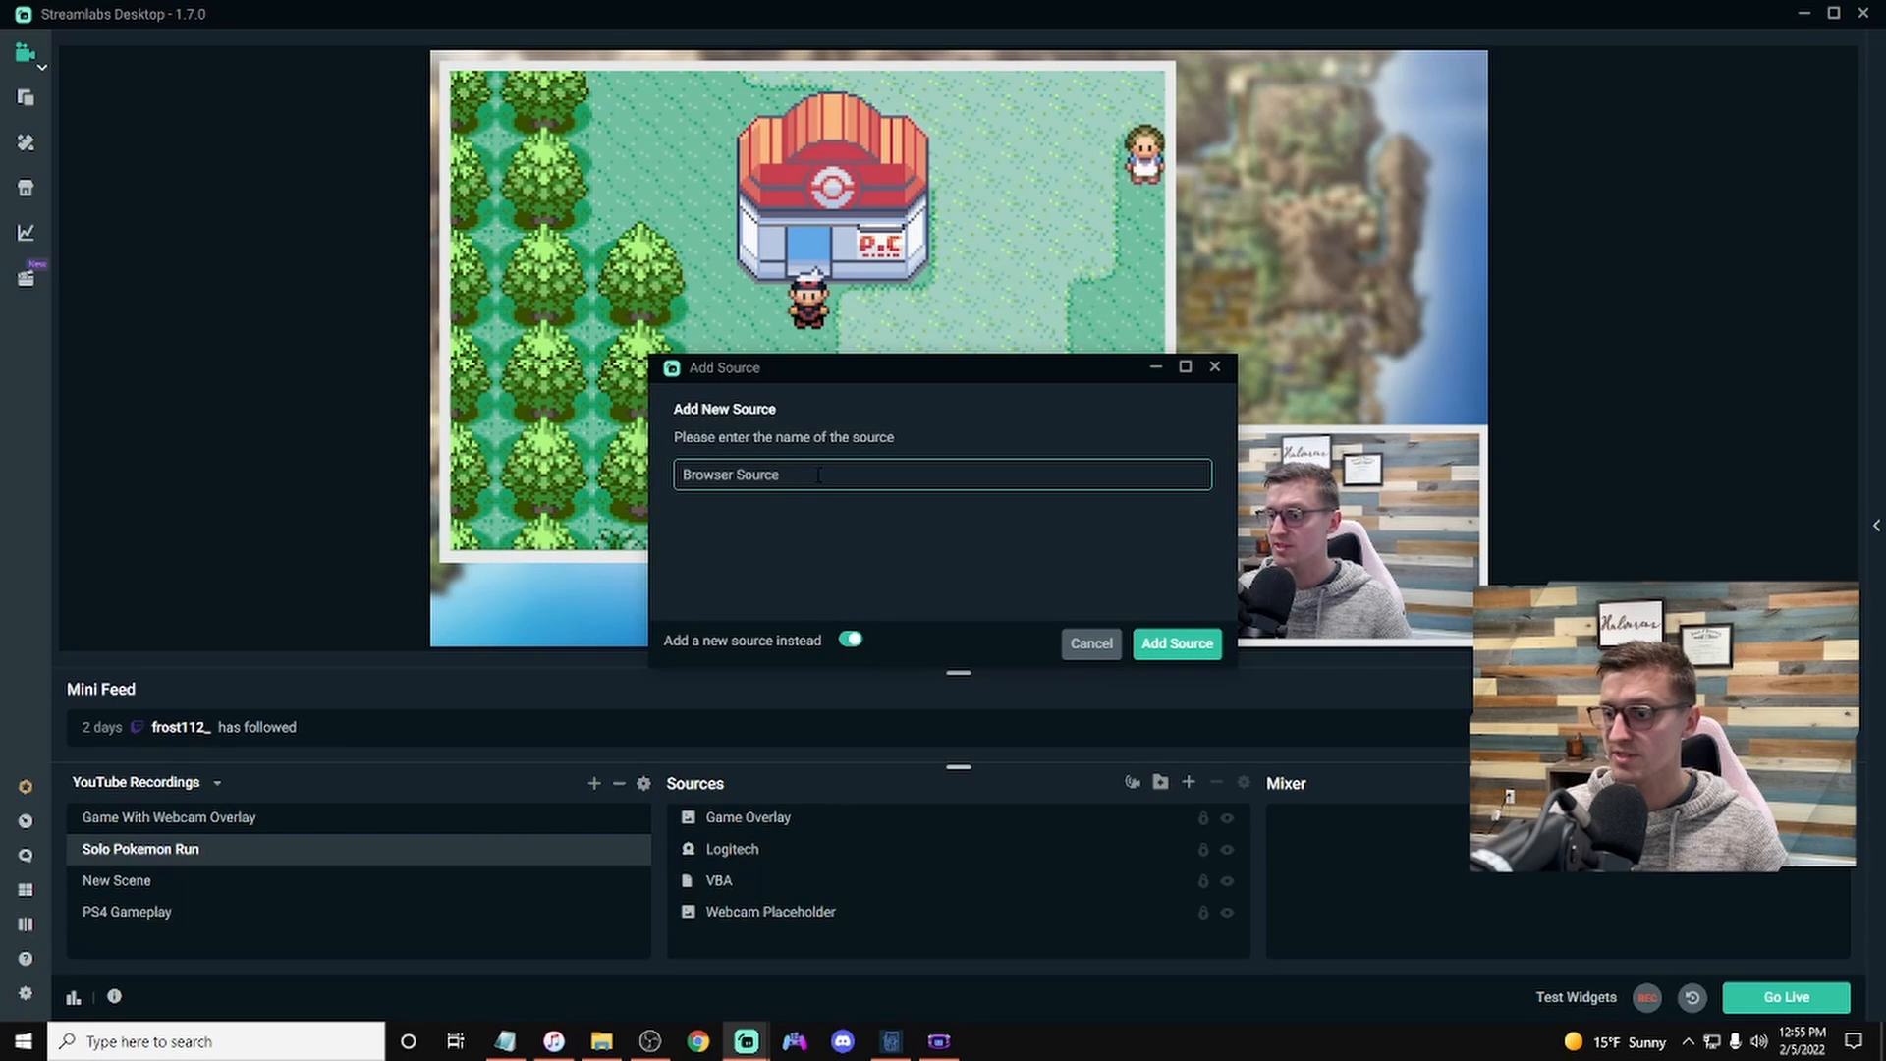
{"action": "left_click_drag", "start_coordinate": [807, 477], "coordinate": [611, 490]}
{"action": "type", "text": "Pokelink"}
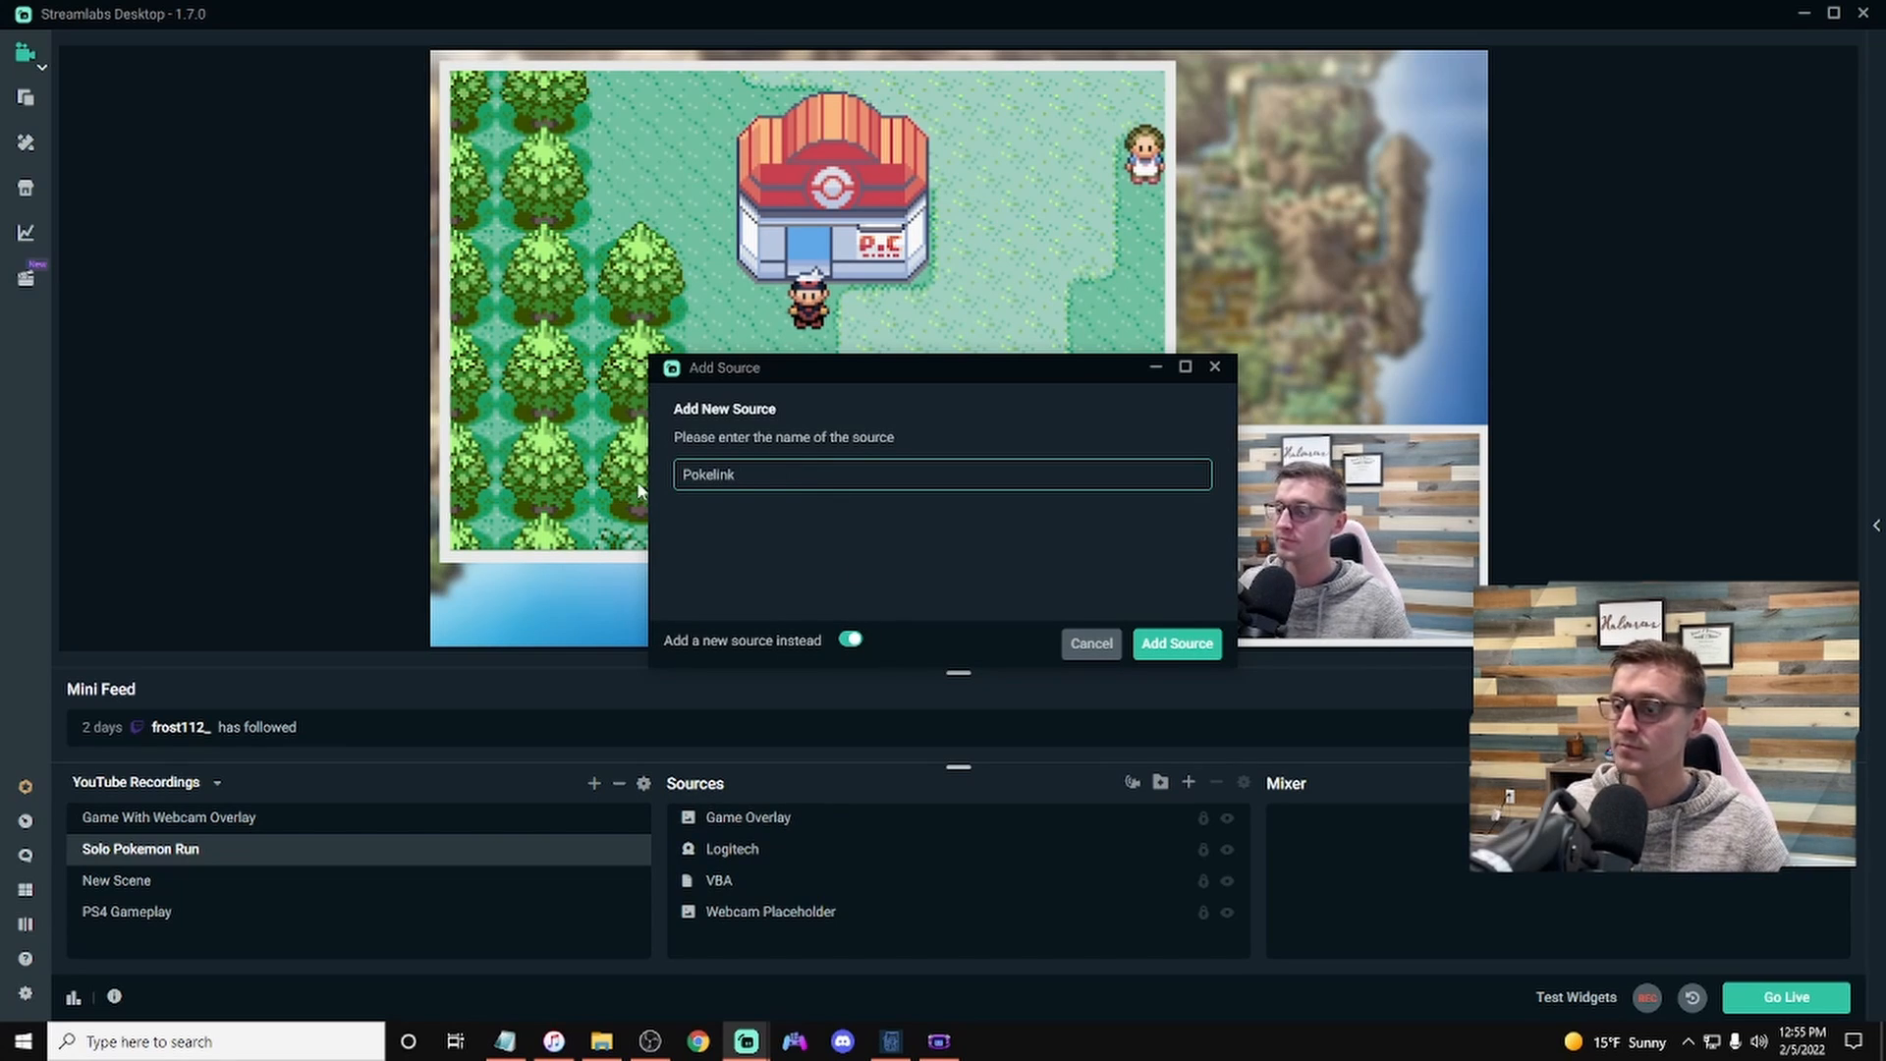
{"action": "left_click", "coordinate": [1179, 646]}
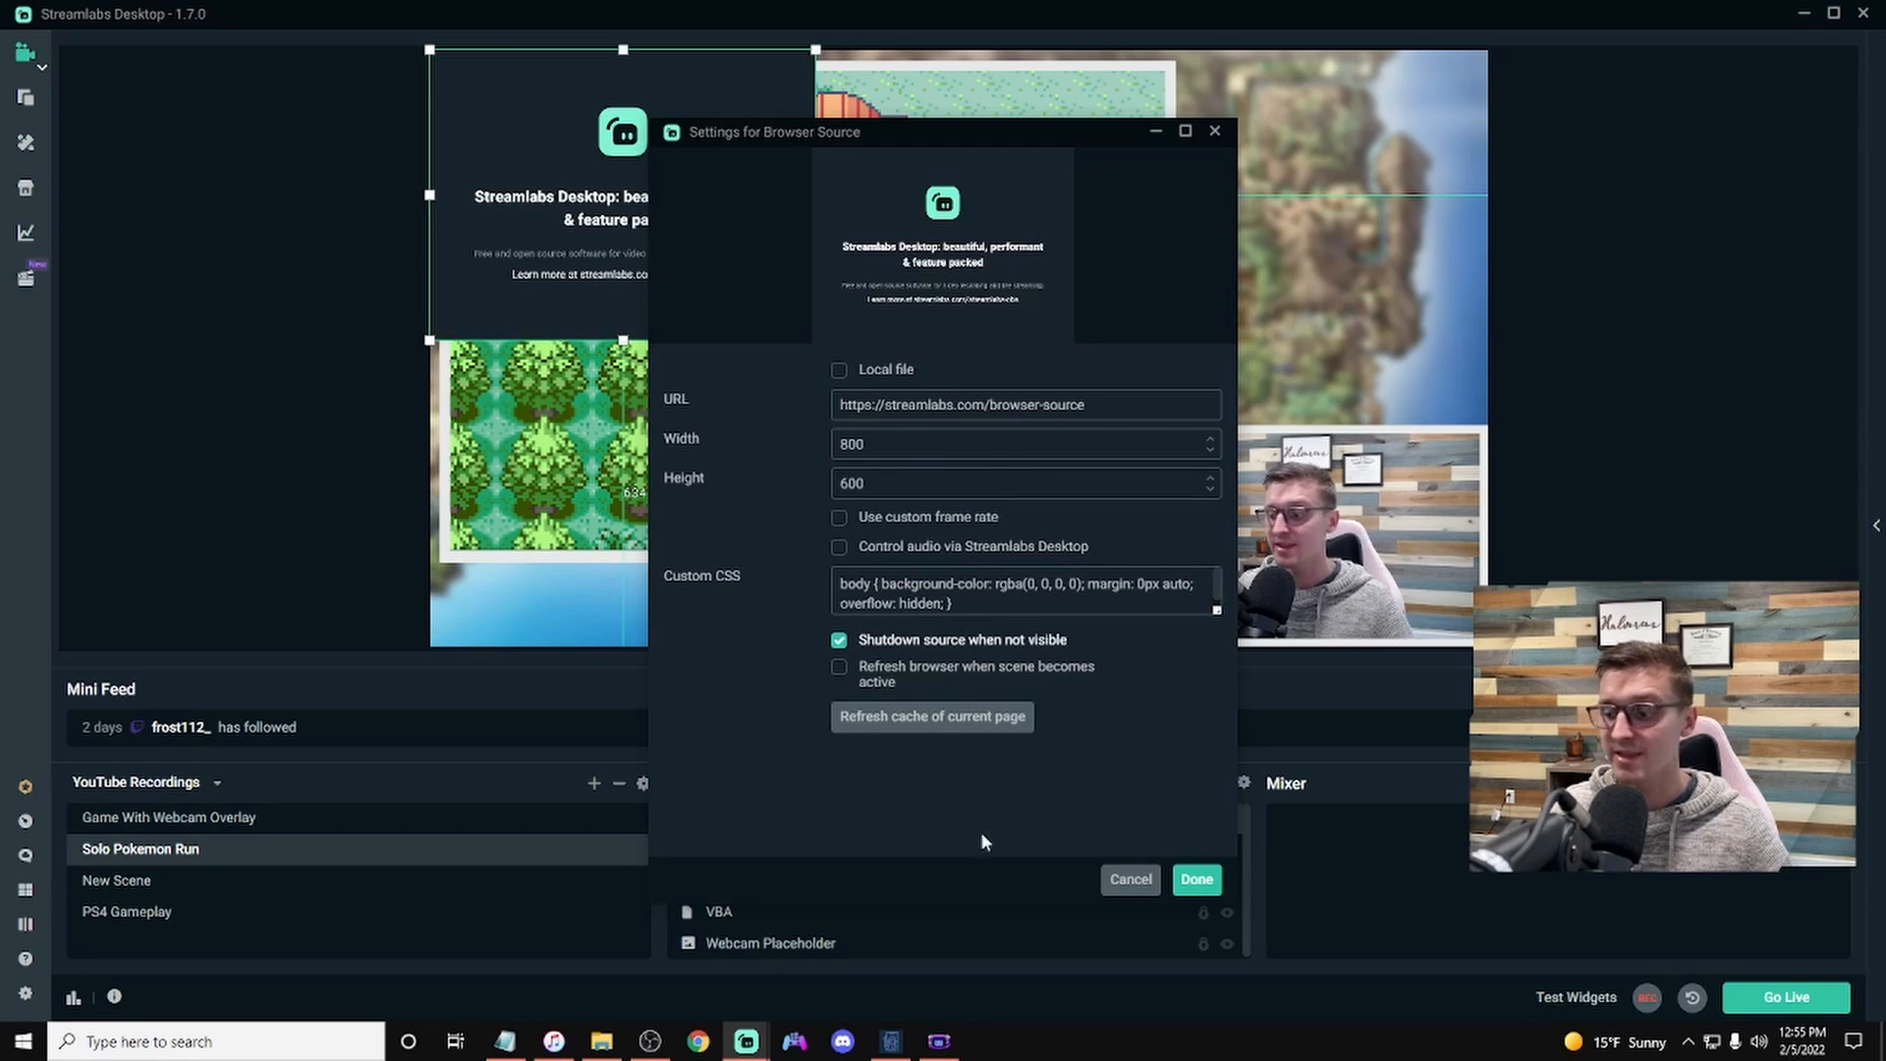
Step: Copy the party source URL from PokeLink and paste it as the Pokelink browser source's URL
{"action": "left_click", "coordinate": [896, 1045]}
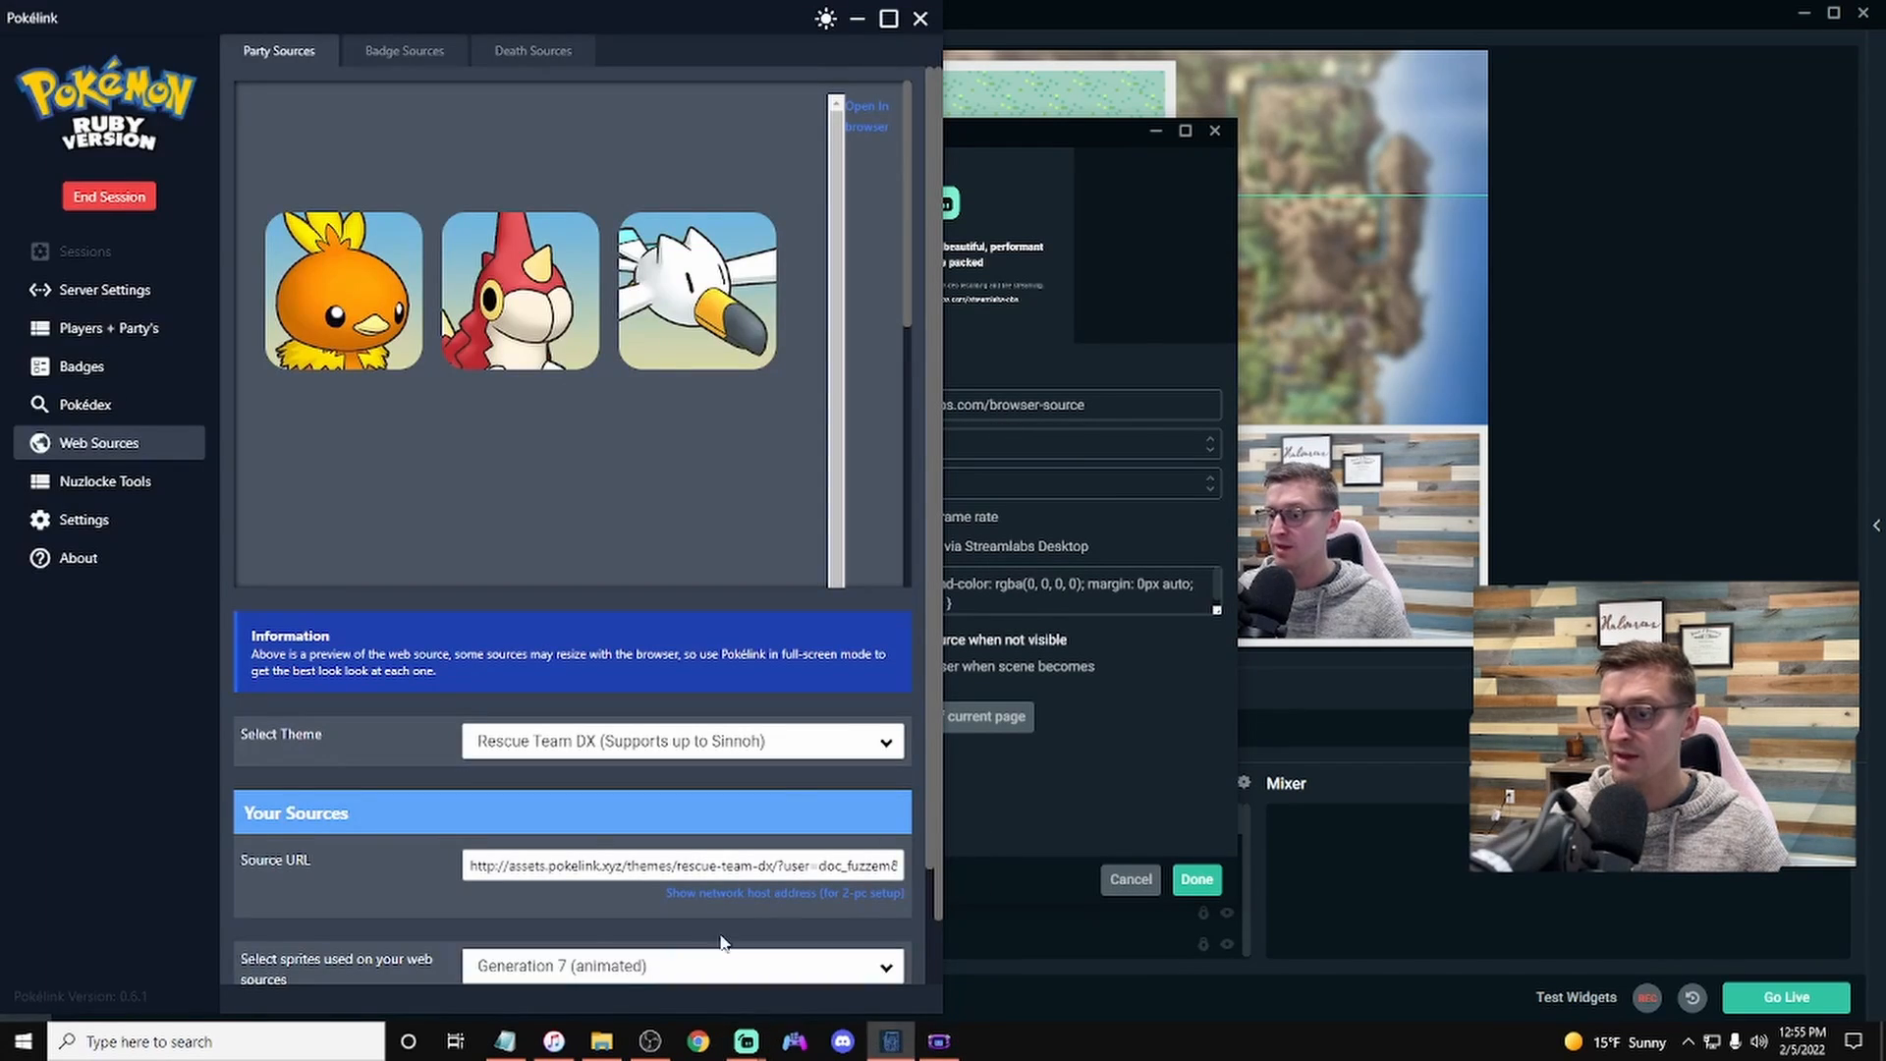
{"action": "left_click", "coordinate": [674, 865]}
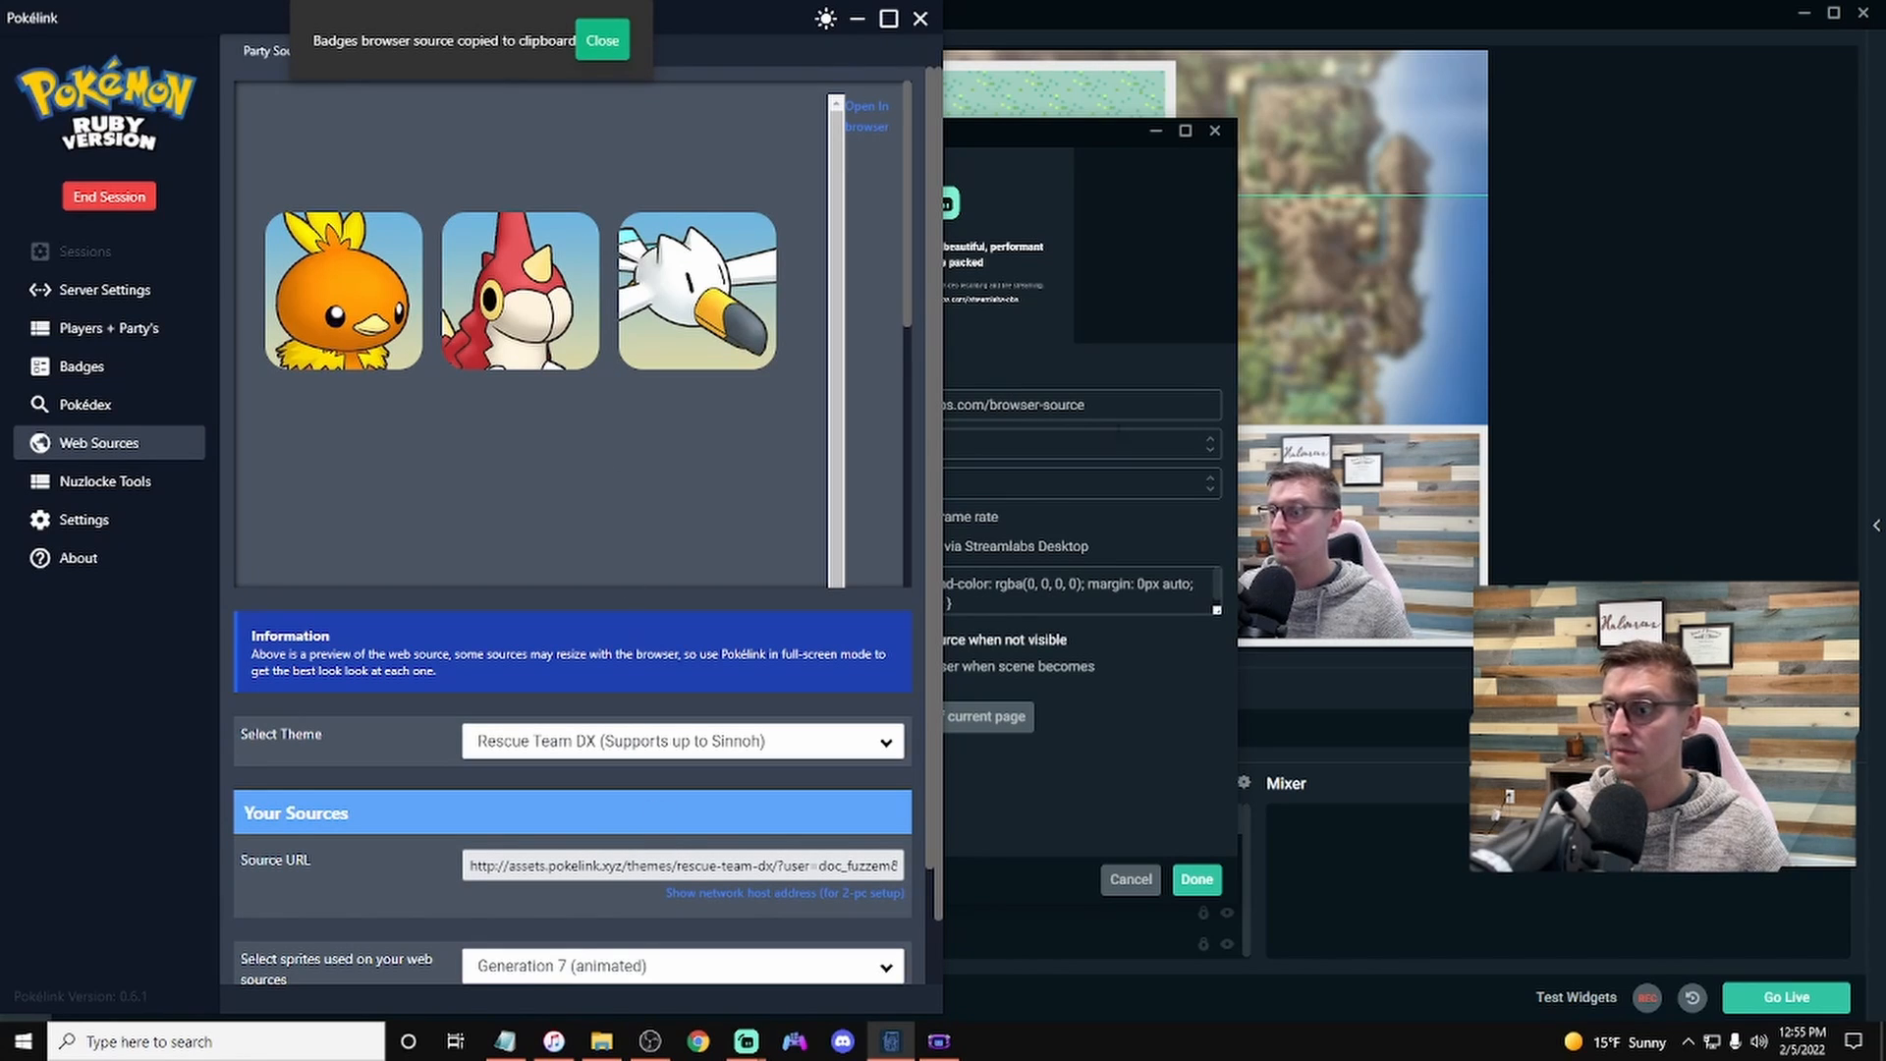
{"action": "left_click", "coordinate": [1164, 542]}
{"action": "left_click_drag", "start_coordinate": [1093, 407], "coordinate": [764, 408]}
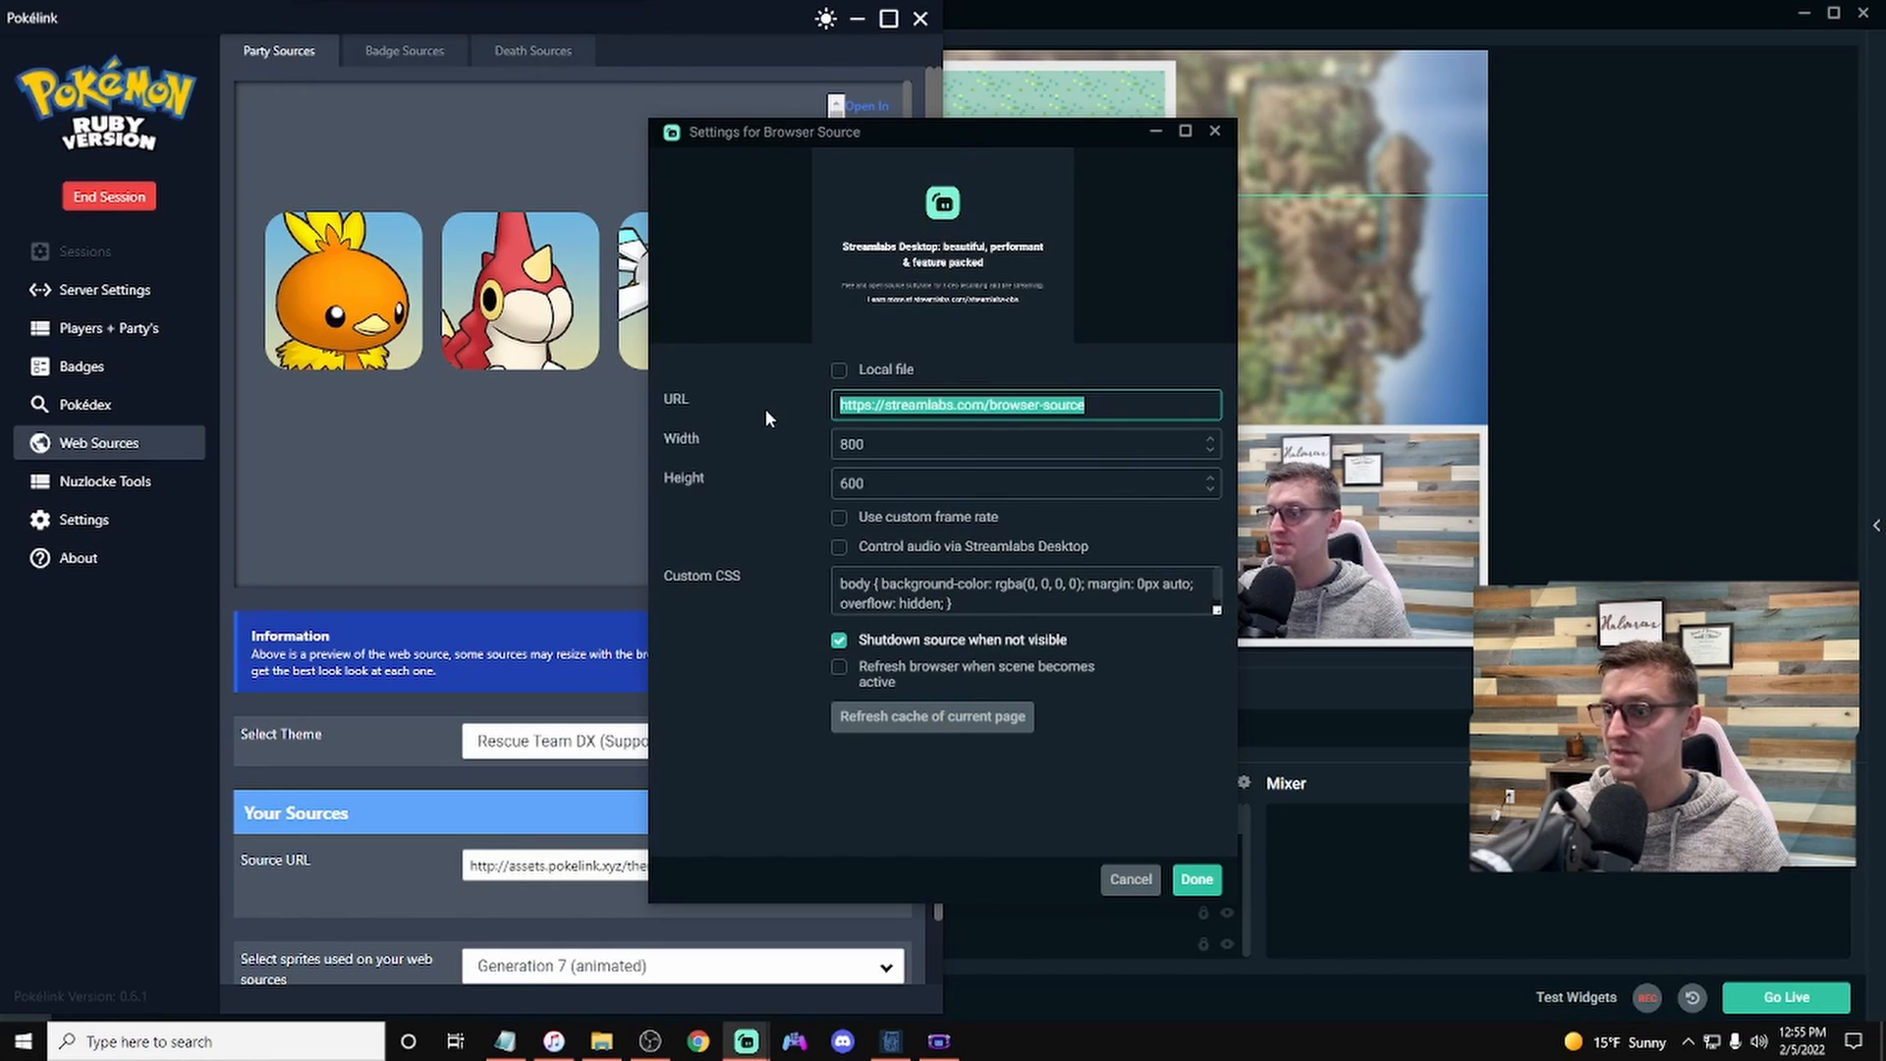
{"action": "key", "text": "ctrl+v"}
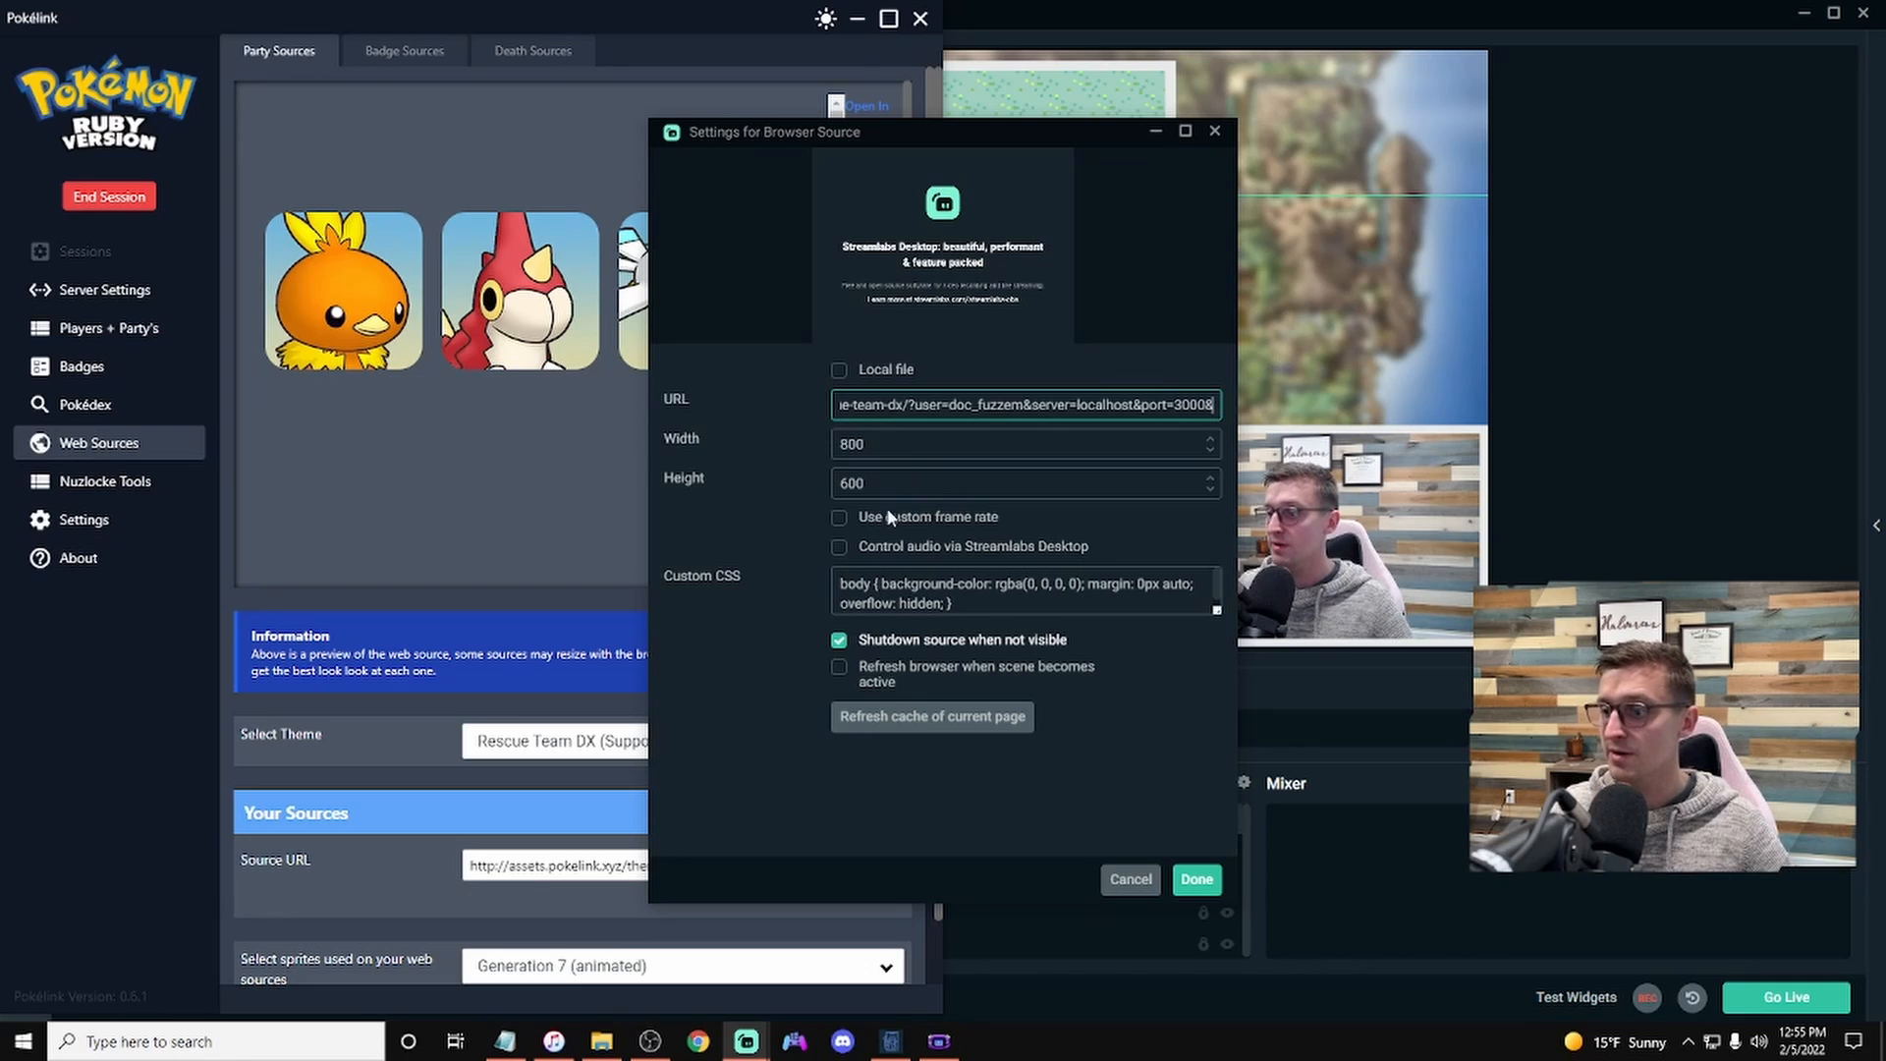
Step: Disable Shutdown source when not visible, confirm the settings, and place the Pokelink overlay beneath the game capture
{"action": "left_click", "coordinate": [839, 641]}
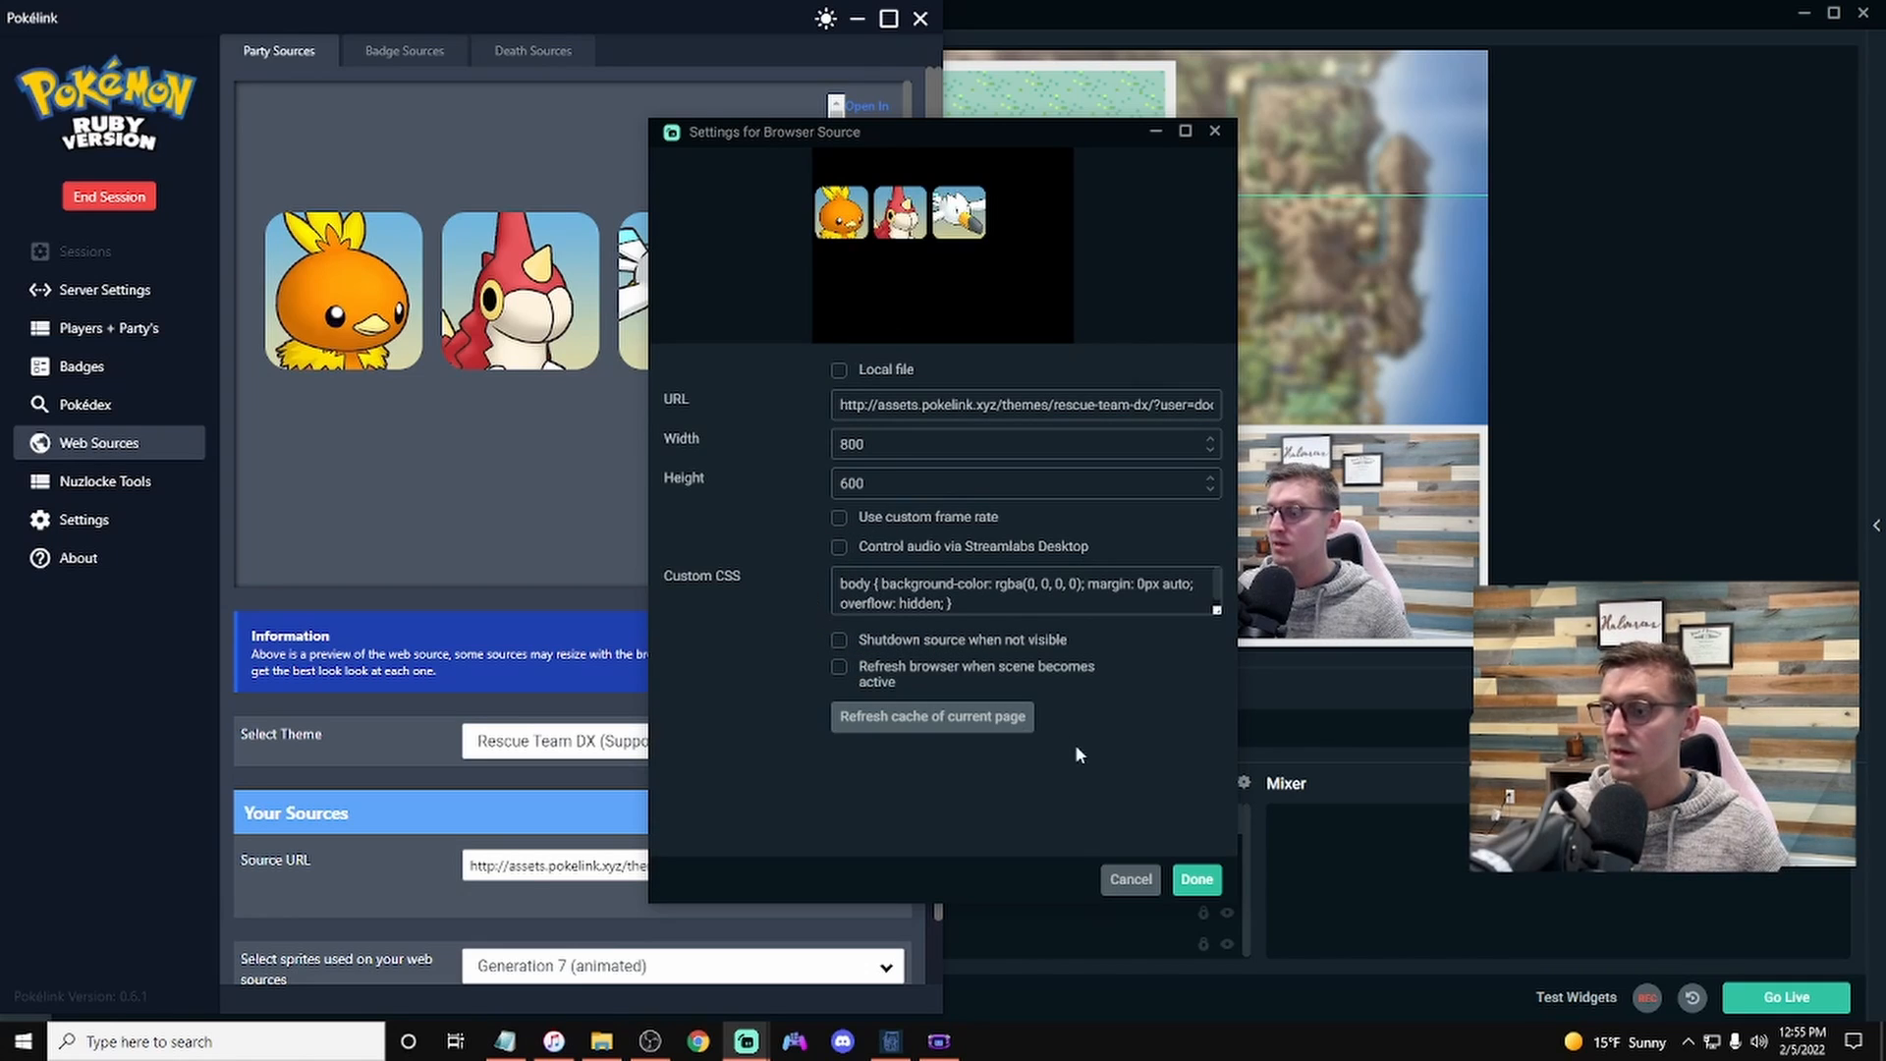
{"action": "left_click", "coordinate": [863, 27]}
{"action": "left_click", "coordinate": [862, 23]}
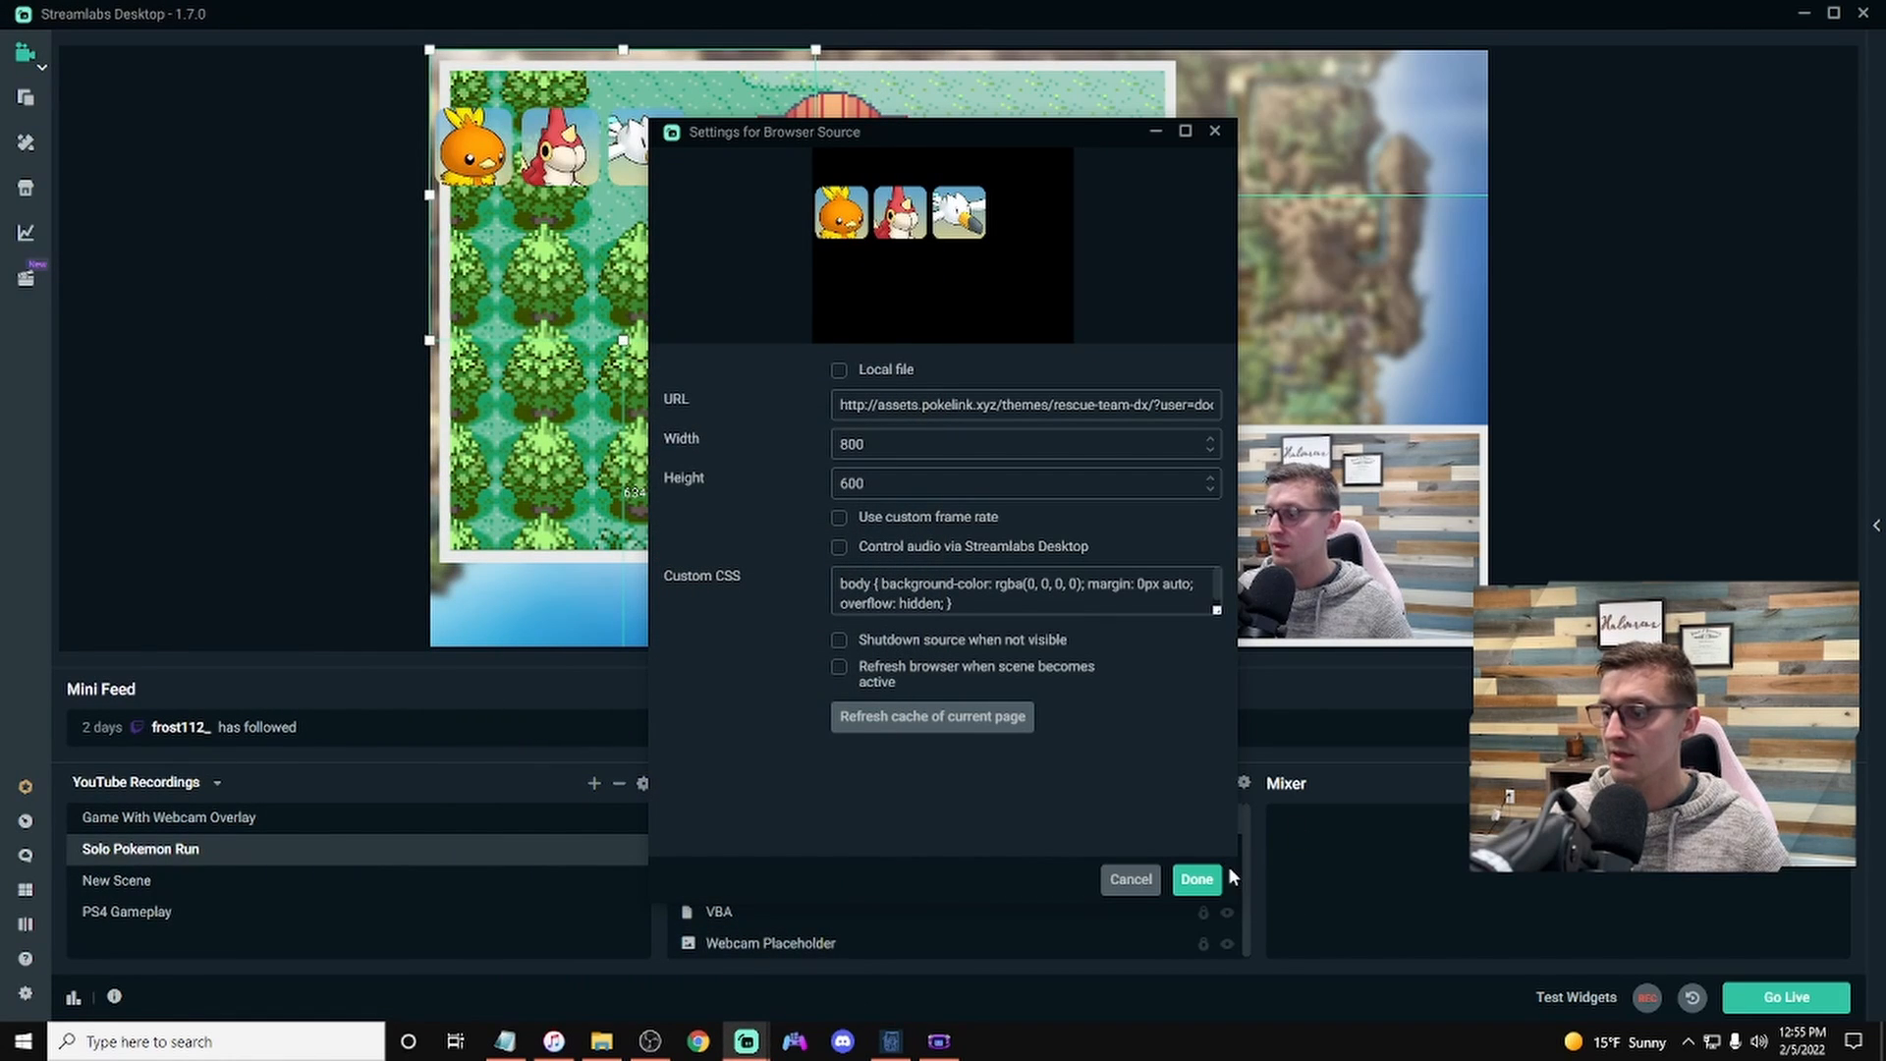
{"action": "left_click", "coordinate": [1197, 879]}
{"action": "left_click_drag", "start_coordinate": [638, 145], "coordinate": [678, 611]}
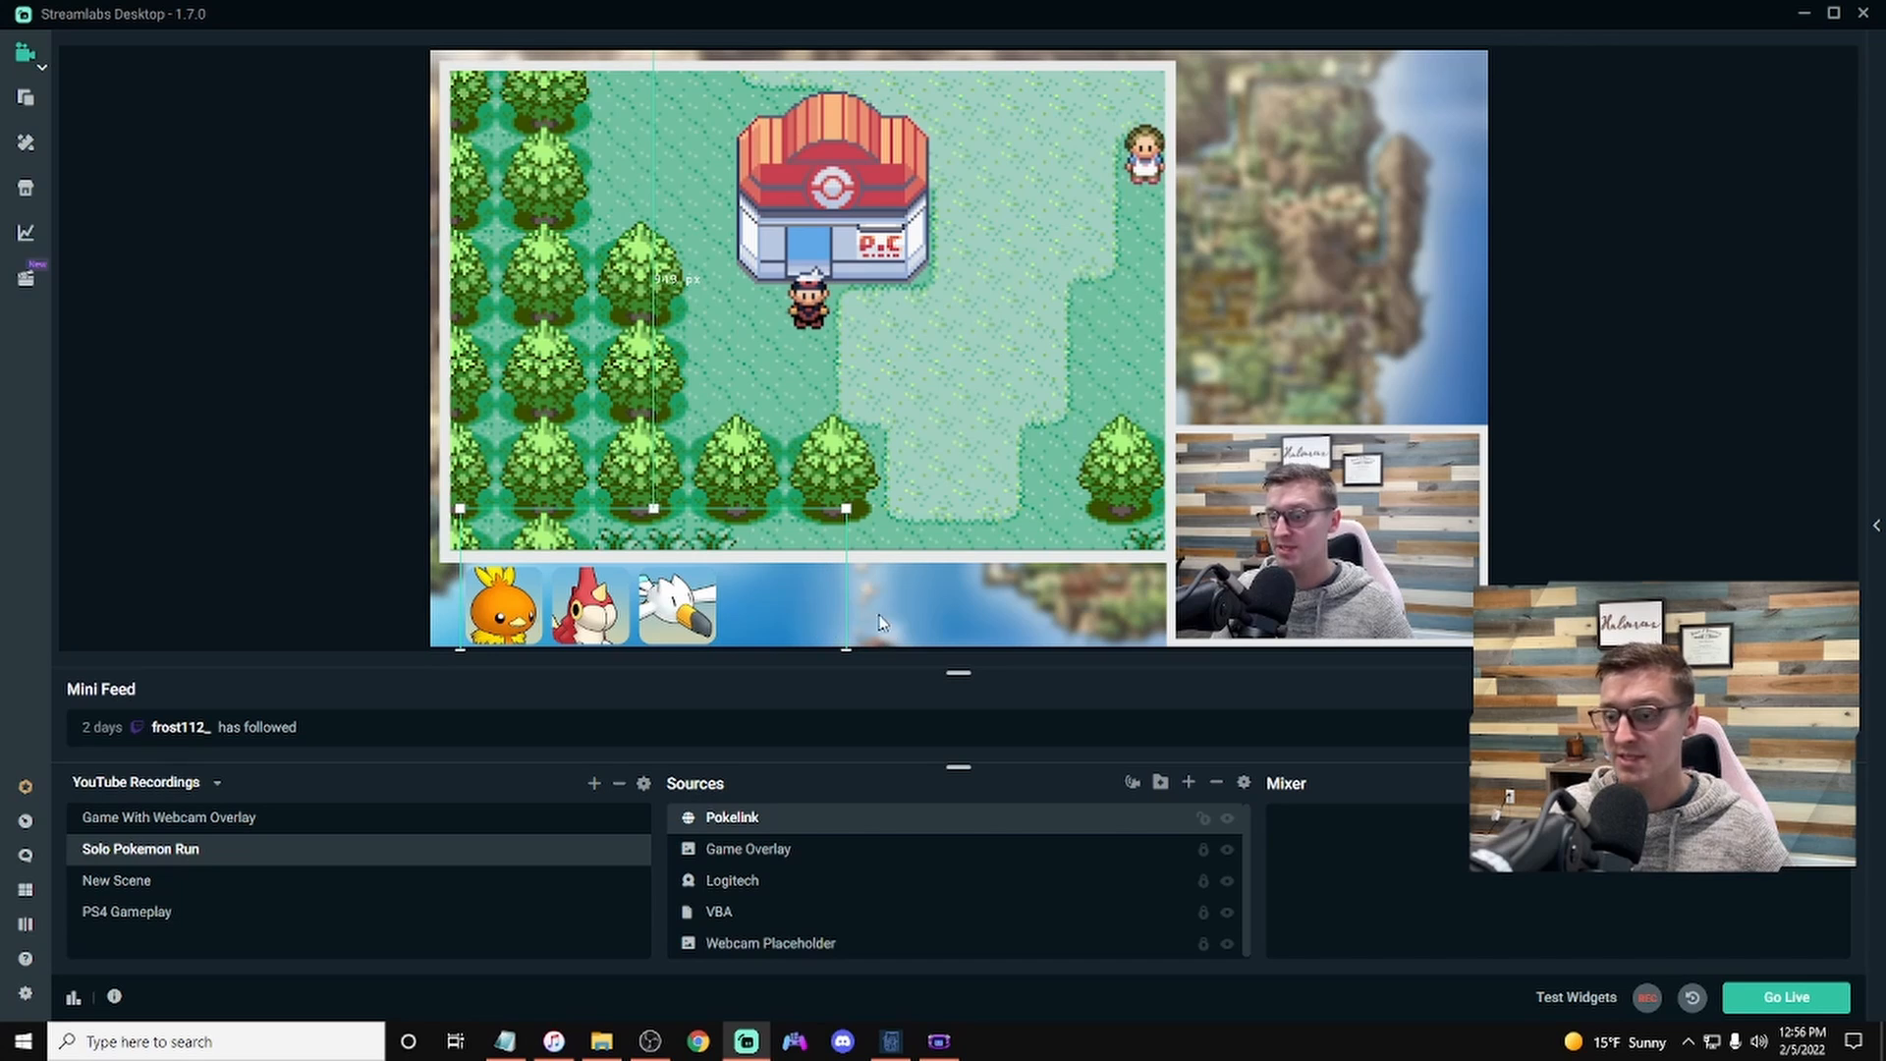
Step: Set the Pokelink browser source's width to 1200 and lock the source in the scene
{"action": "right_click", "coordinate": [783, 819]}
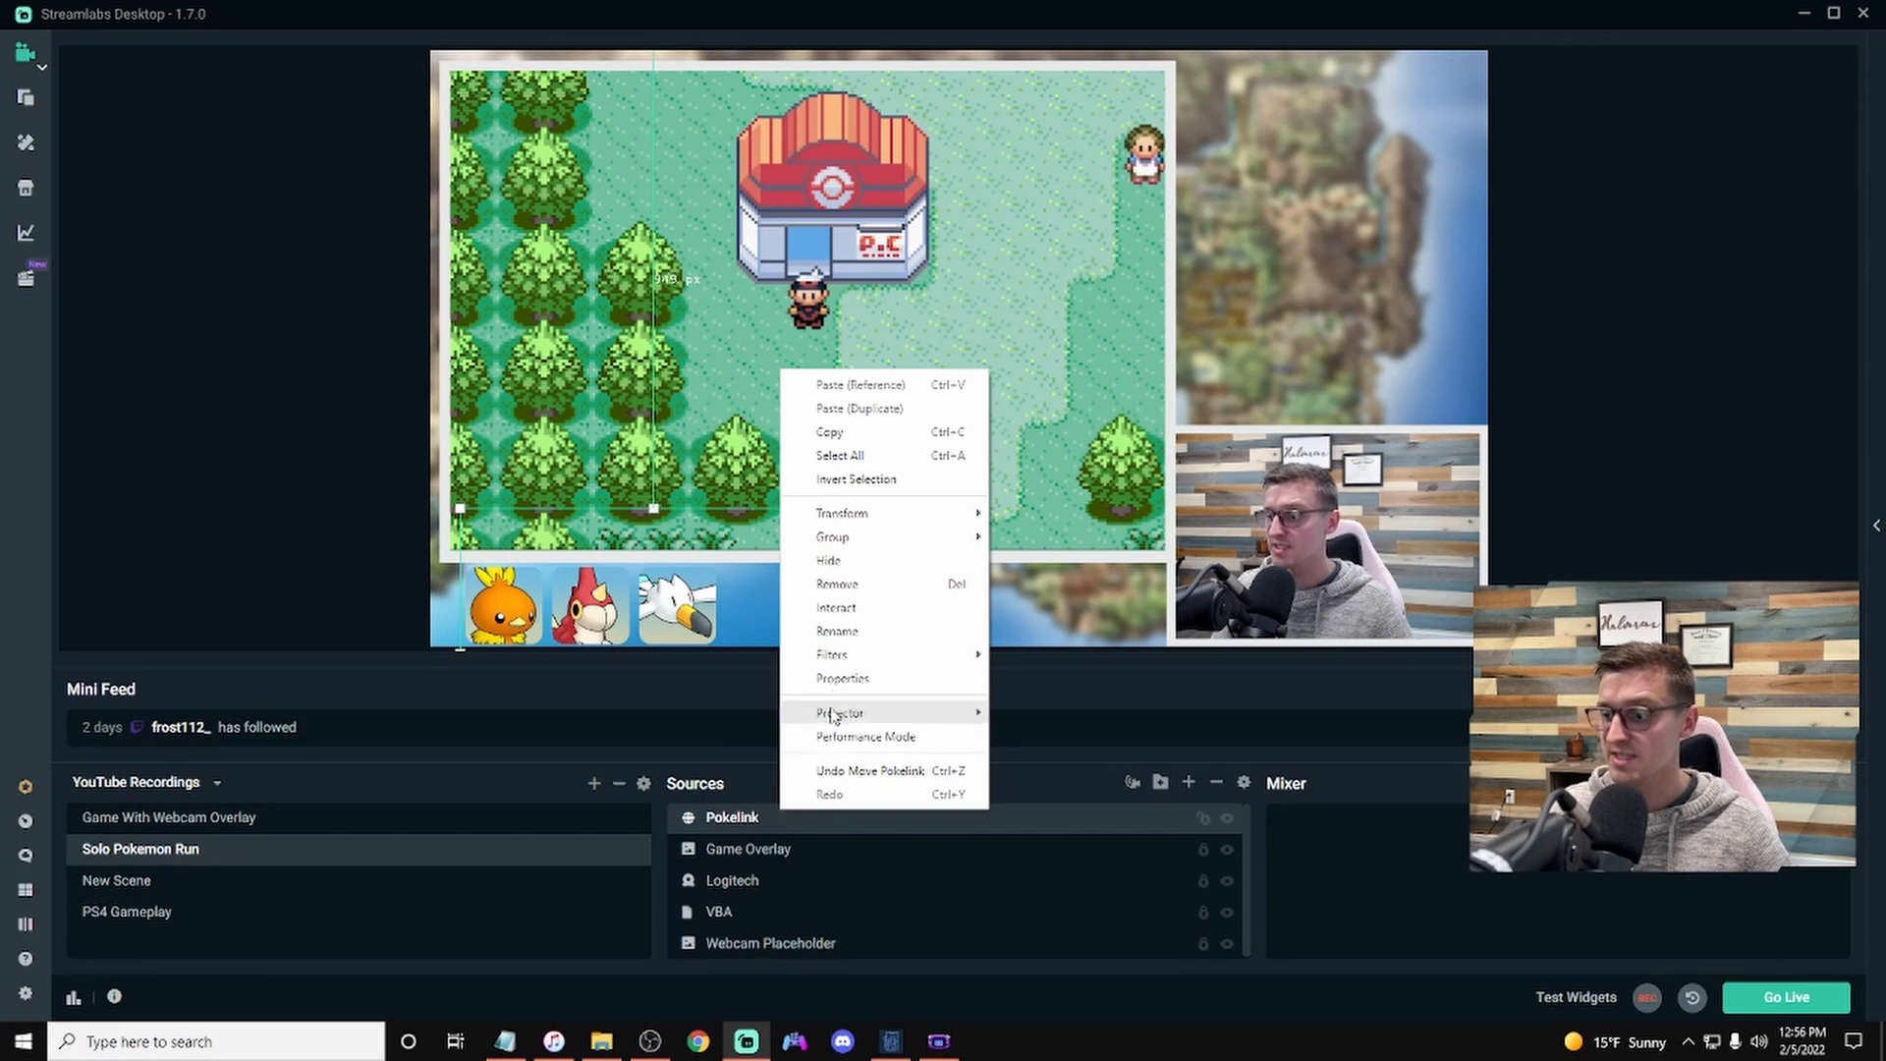
{"action": "left_click", "coordinate": [887, 636]}
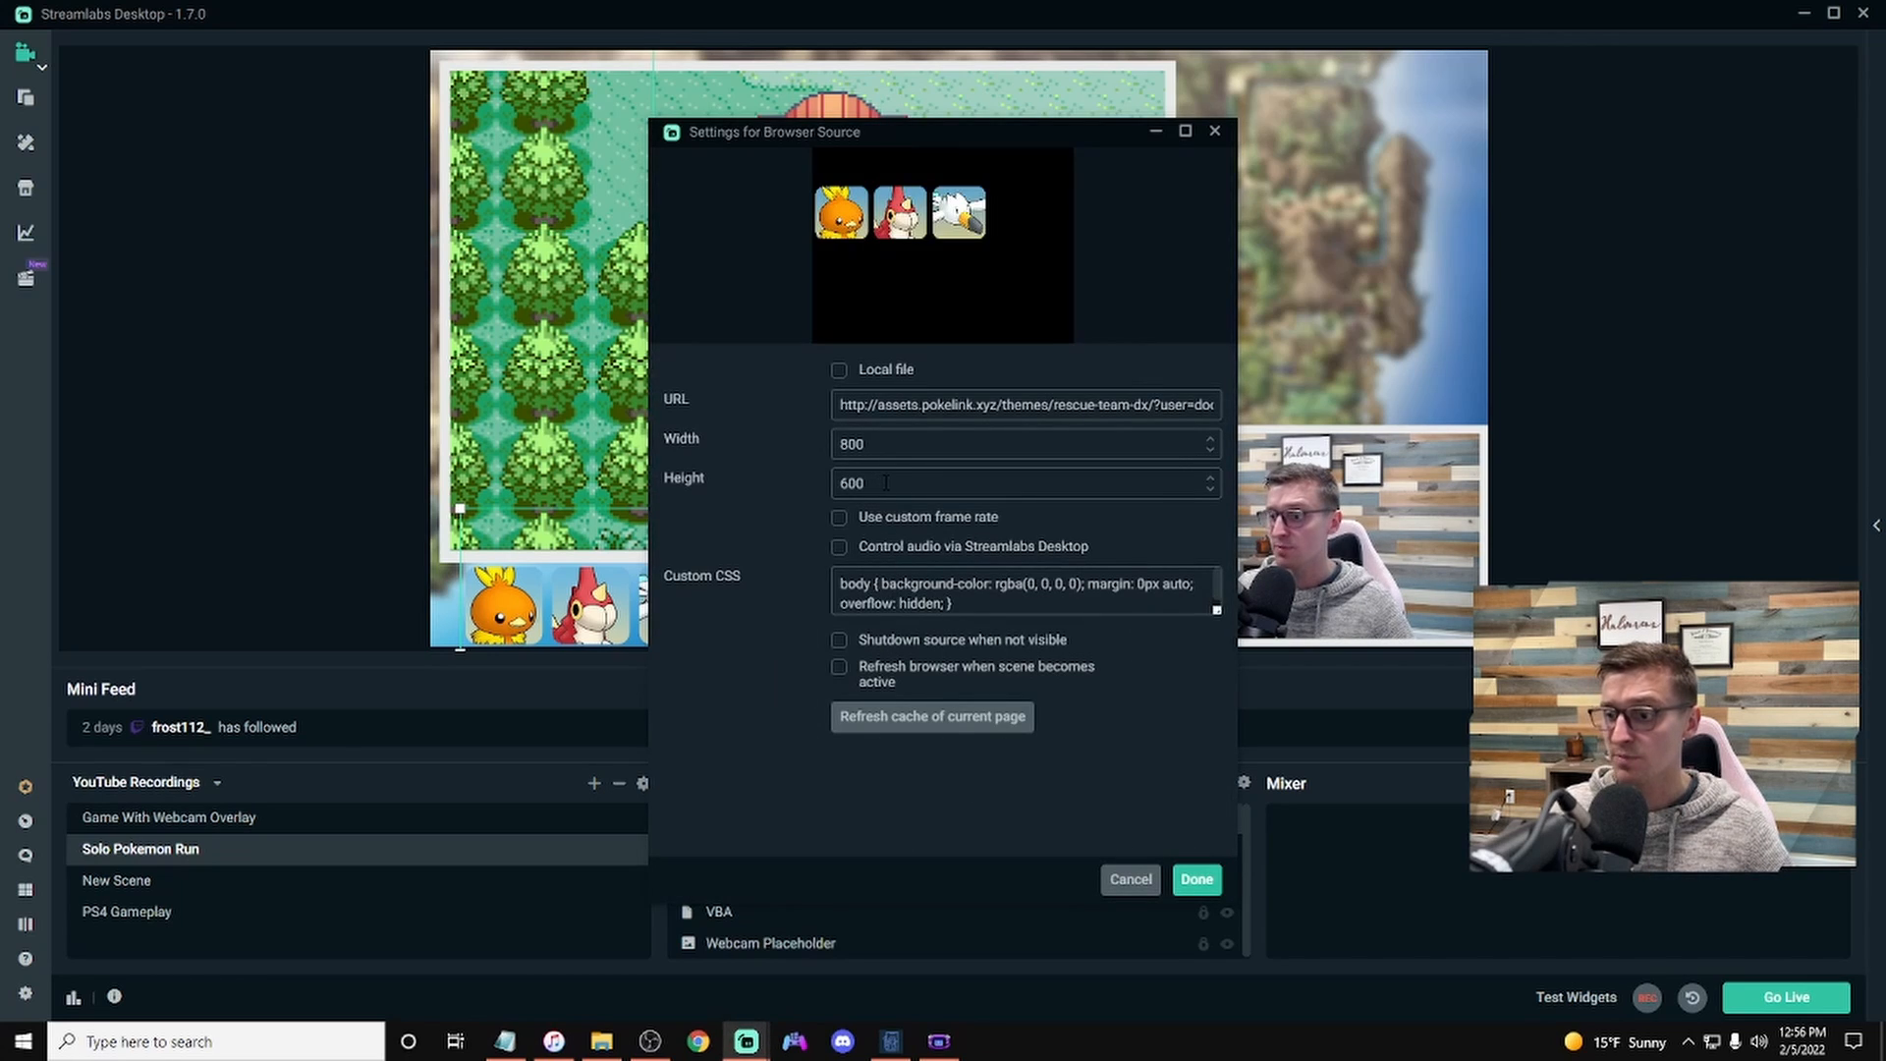
{"action": "double_click", "coordinate": [894, 443]}
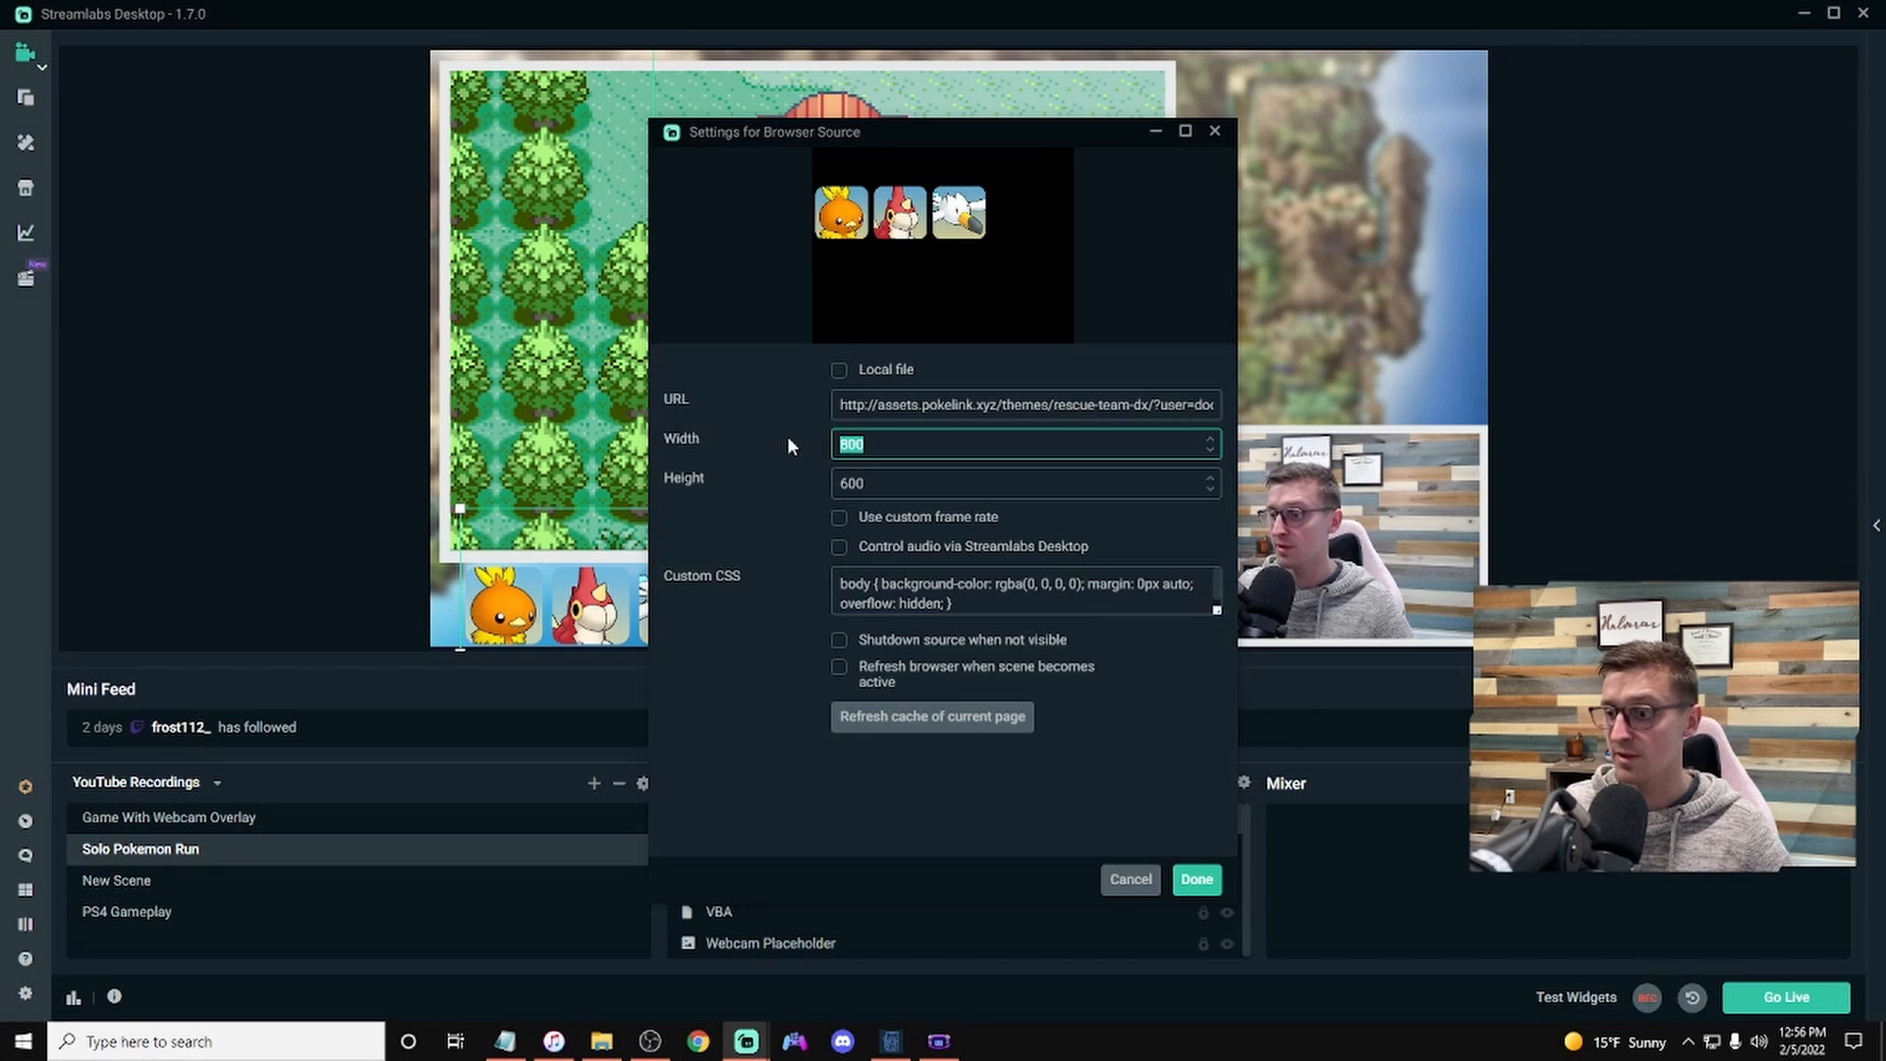
{"action": "type", "text": "1200"}
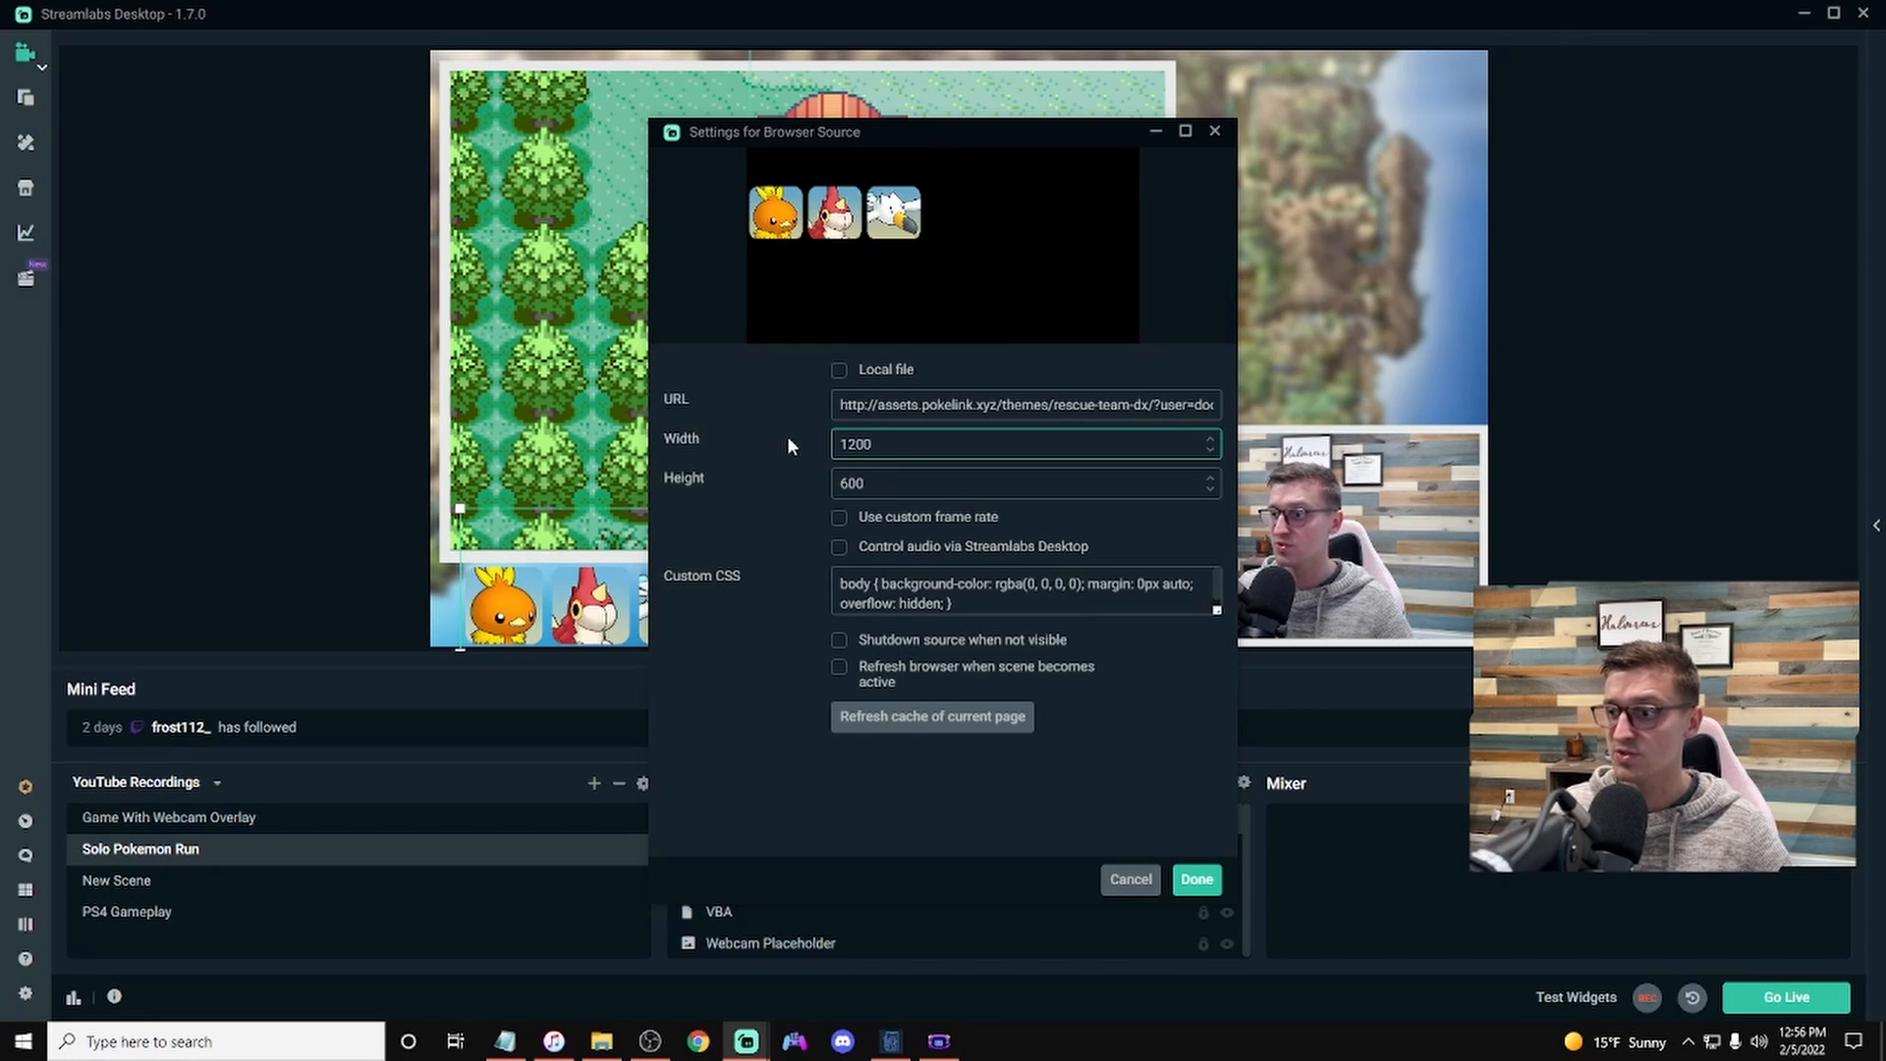
{"action": "left_click", "coordinate": [1214, 878]}
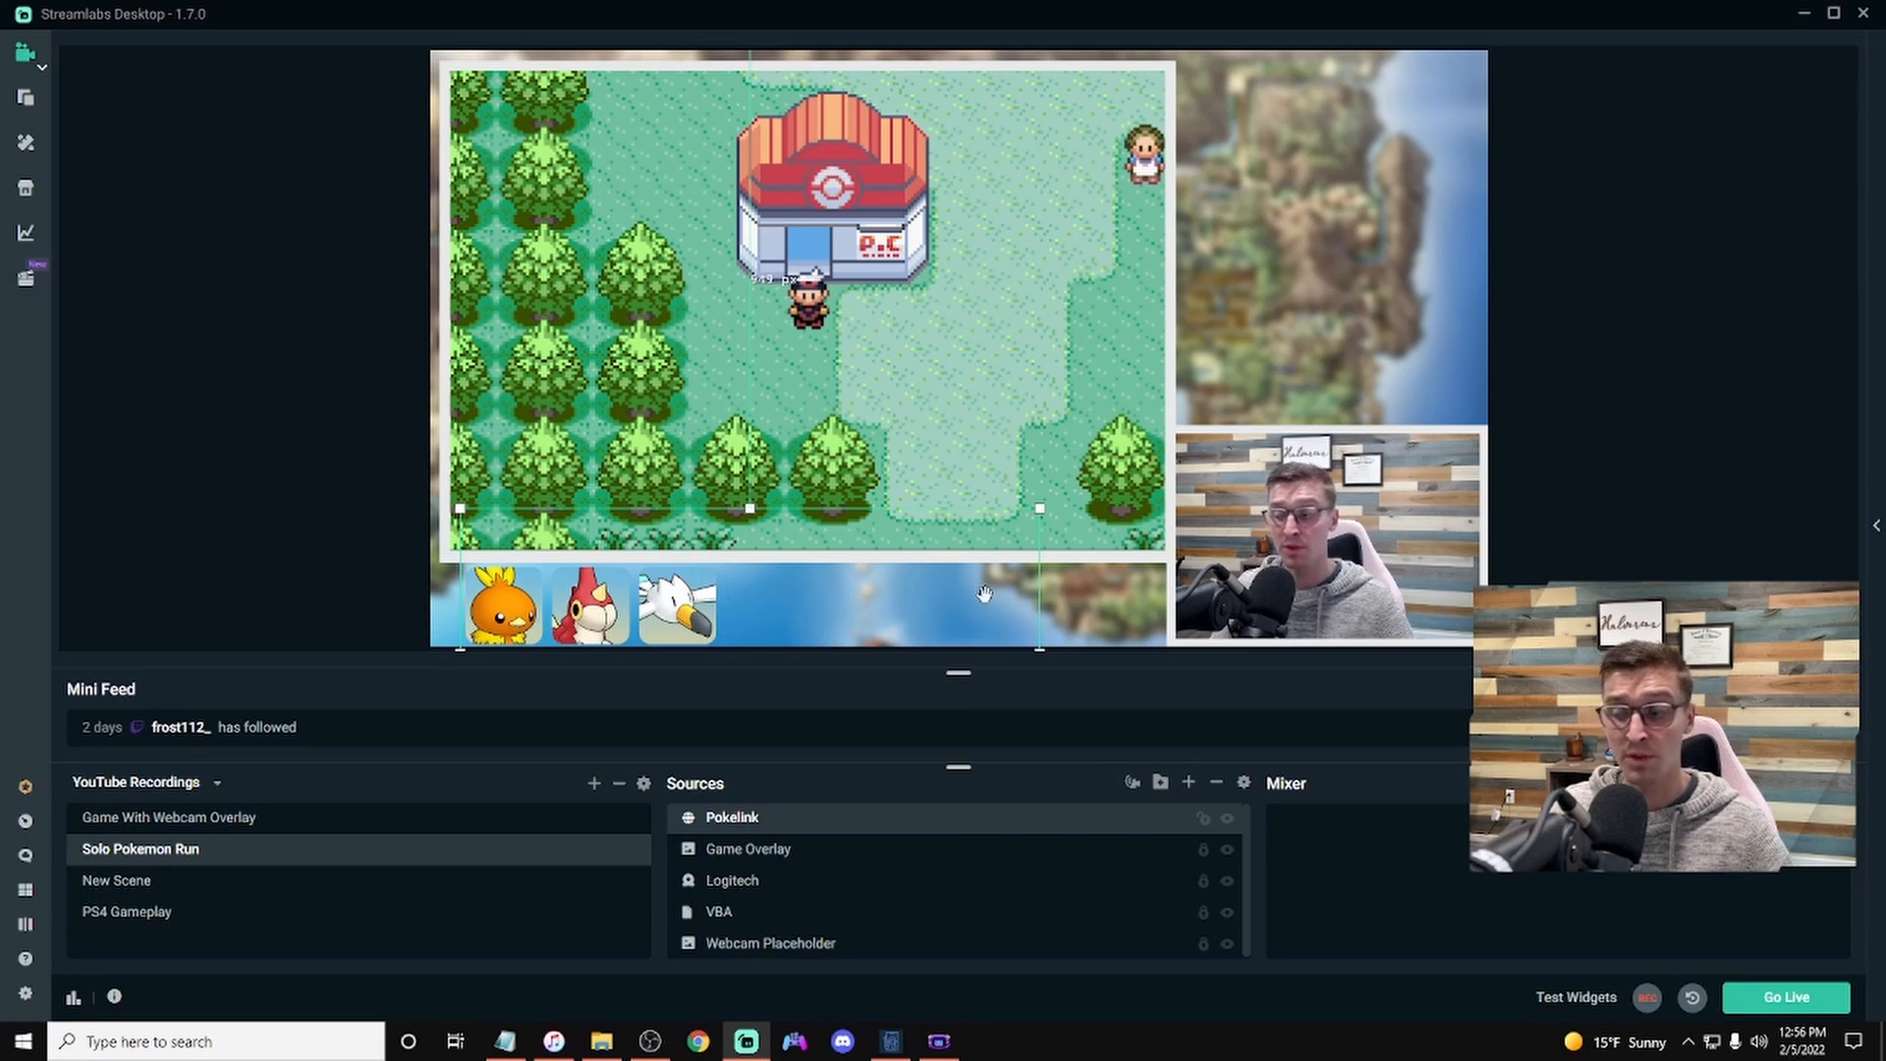
{"action": "left_click", "coordinate": [1202, 820]}
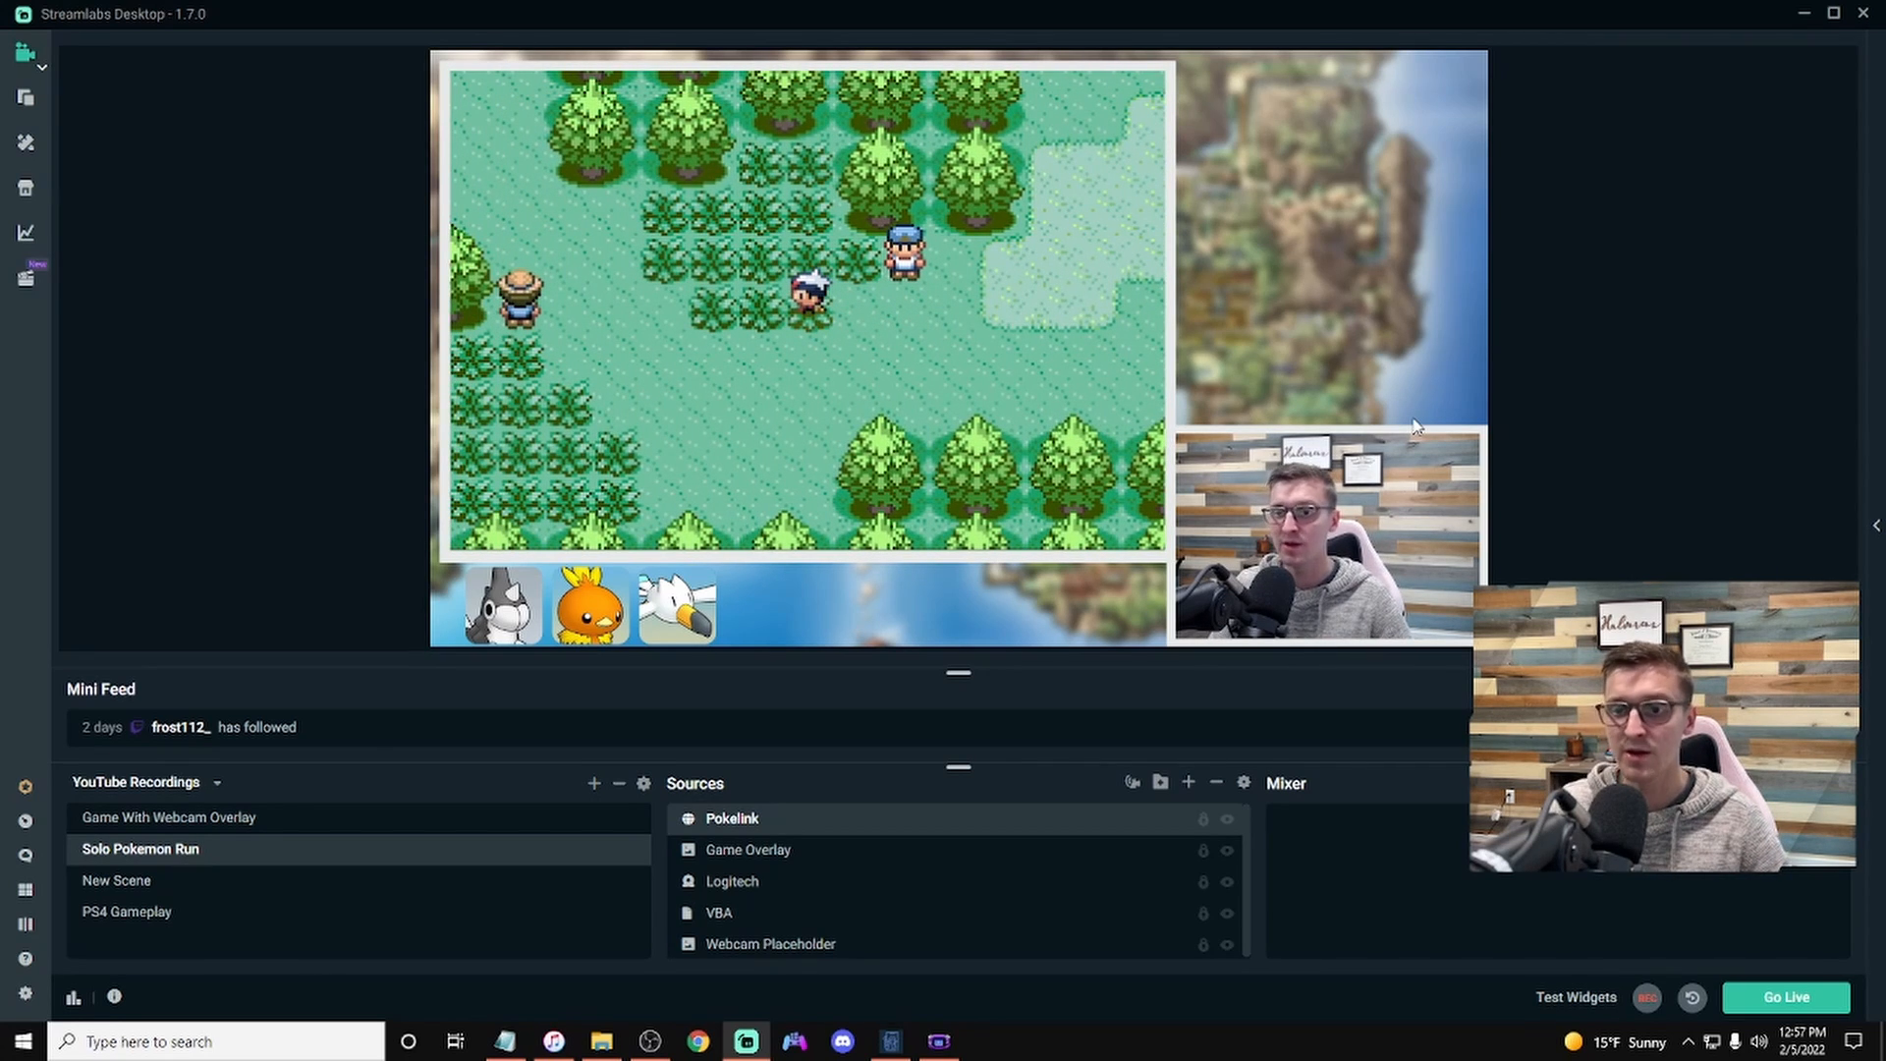
Step: Return to PokeLink and set the Death Sources theme to Static Graveyard Icons
{"action": "left_click", "coordinate": [1806, 15]}
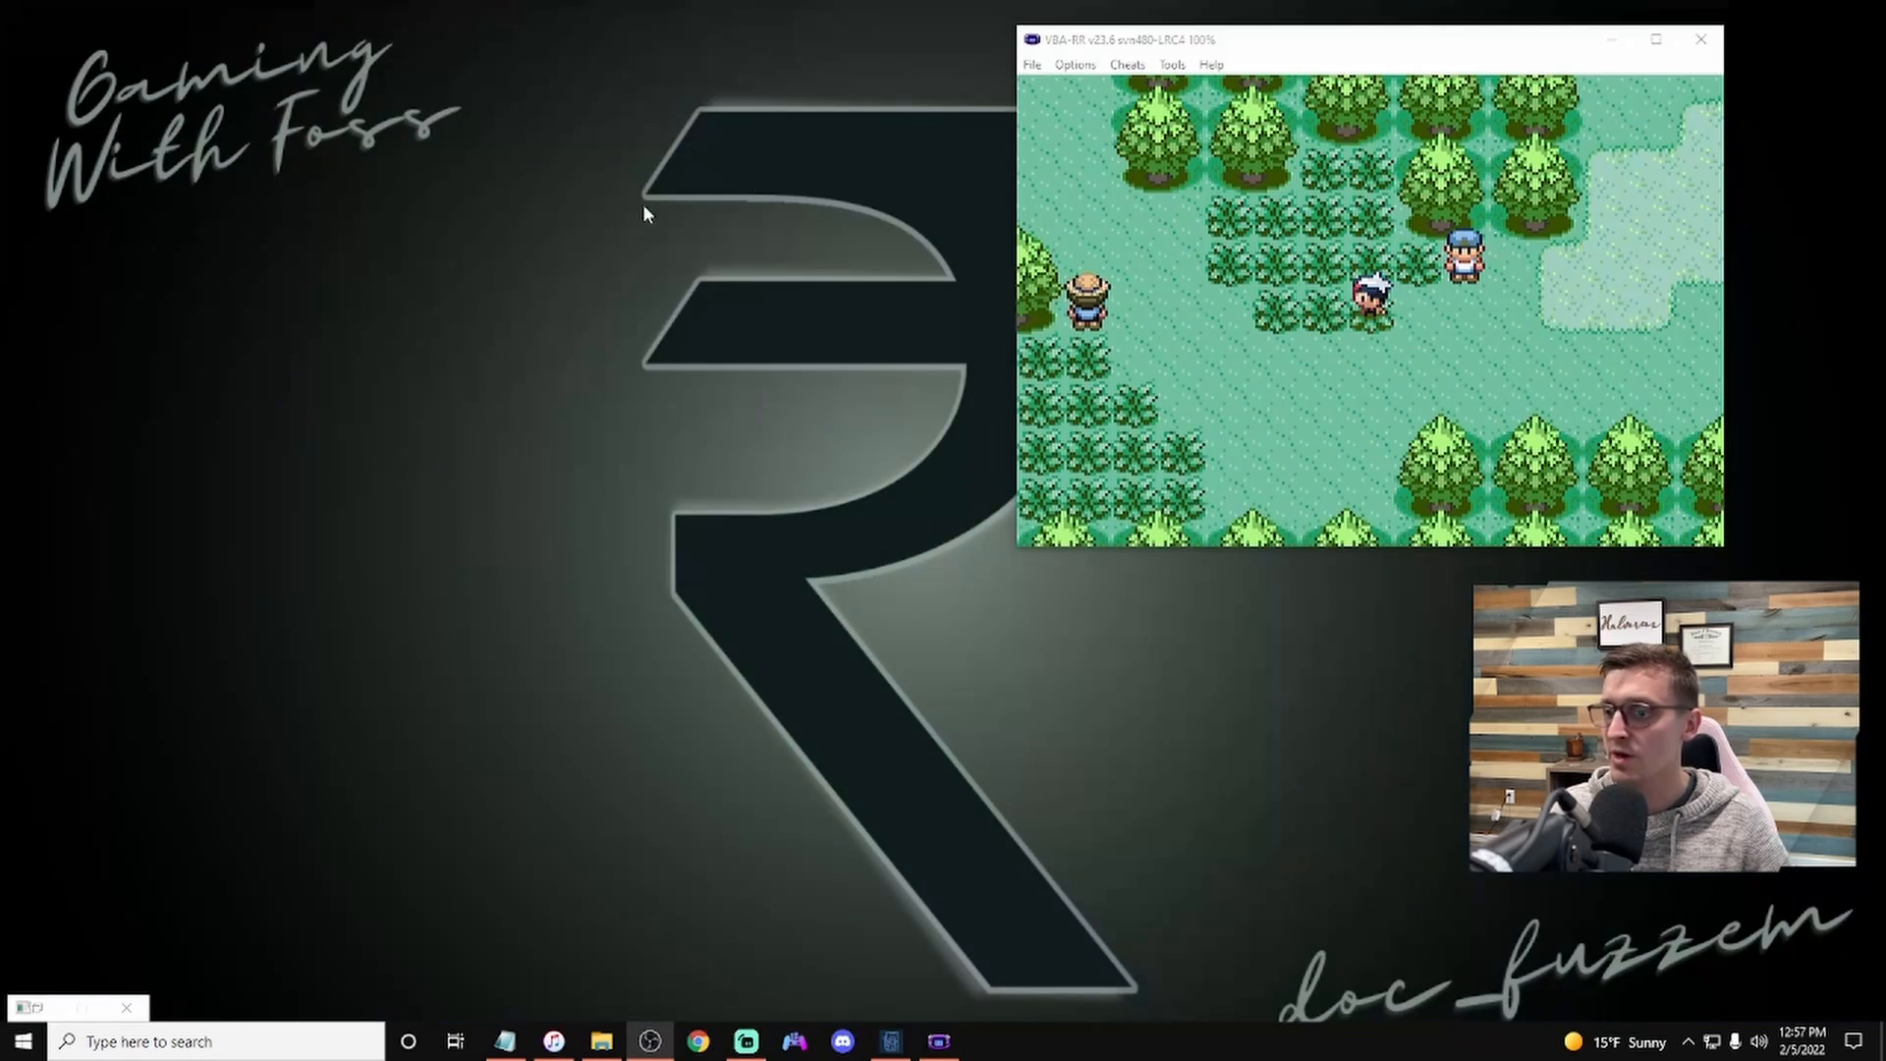
{"action": "left_click", "coordinate": [894, 1048]}
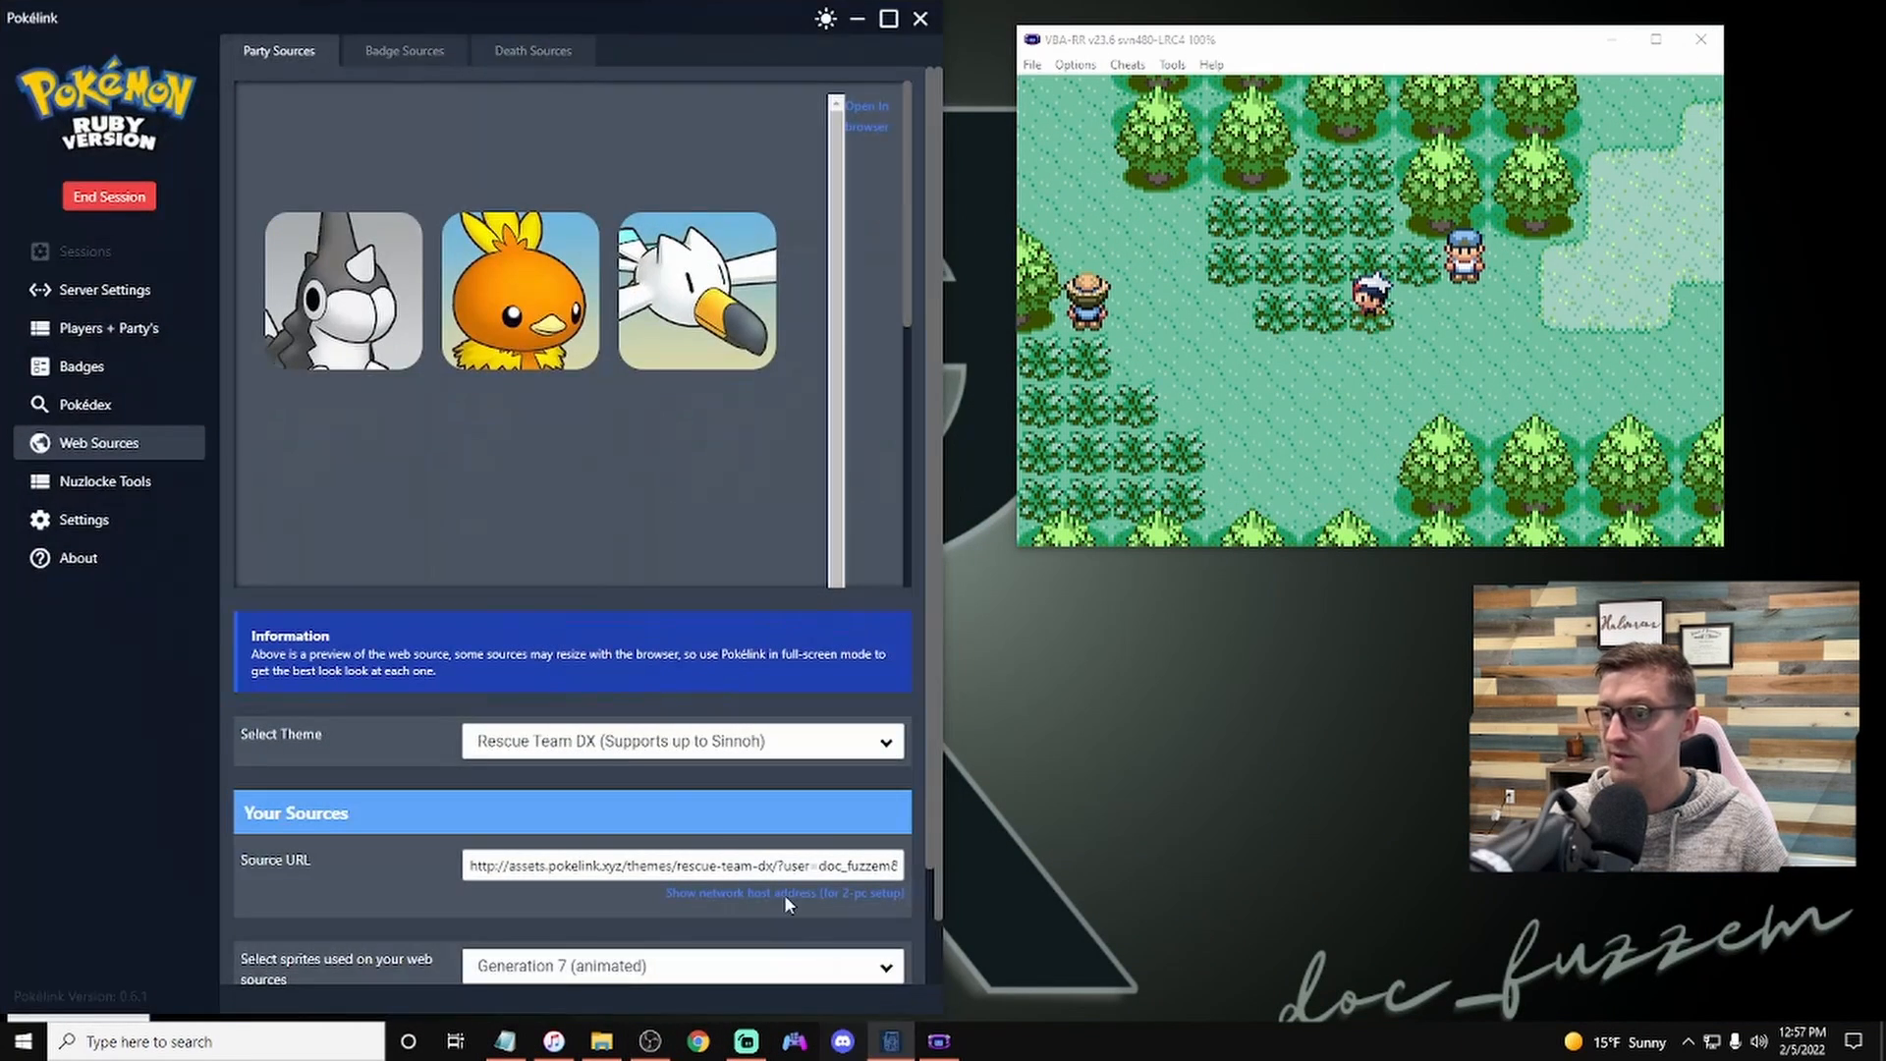
{"action": "left_click", "coordinate": [128, 485]}
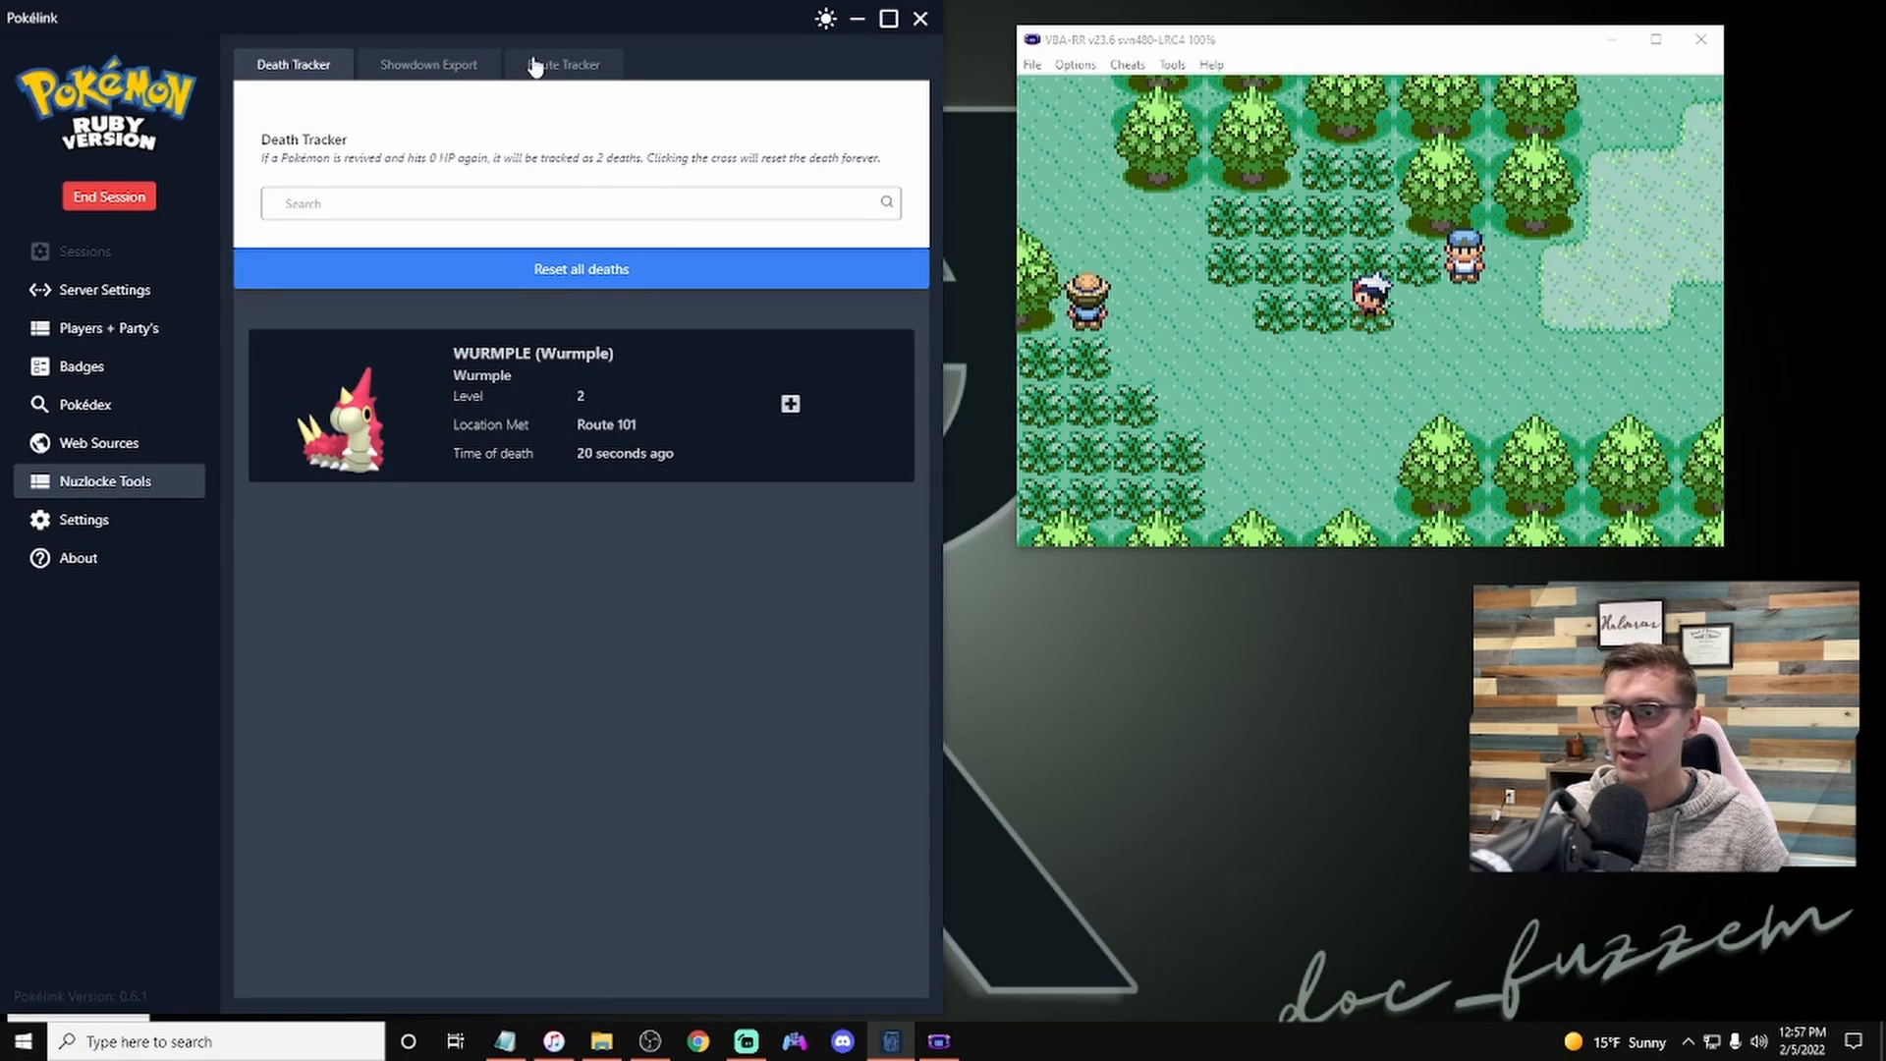
{"action": "left_click", "coordinate": [125, 448]}
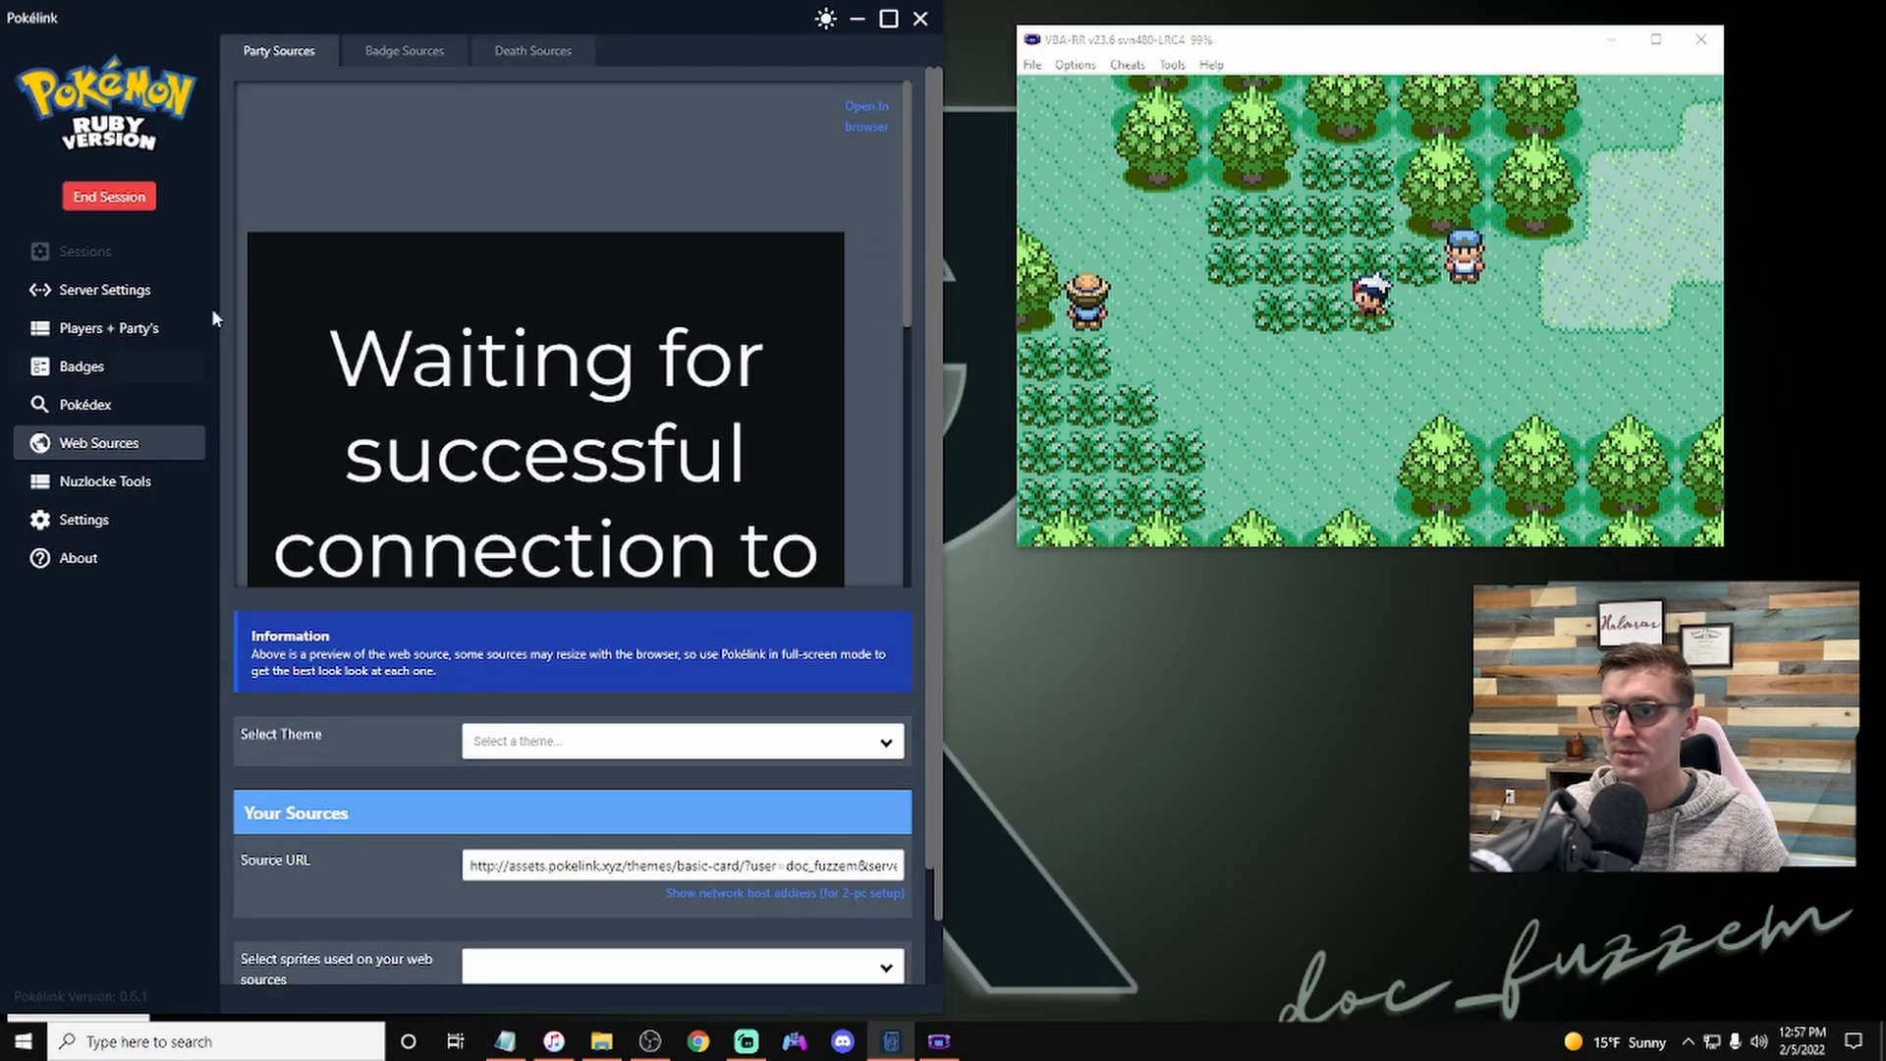
{"action": "left_click", "coordinate": [550, 53]}
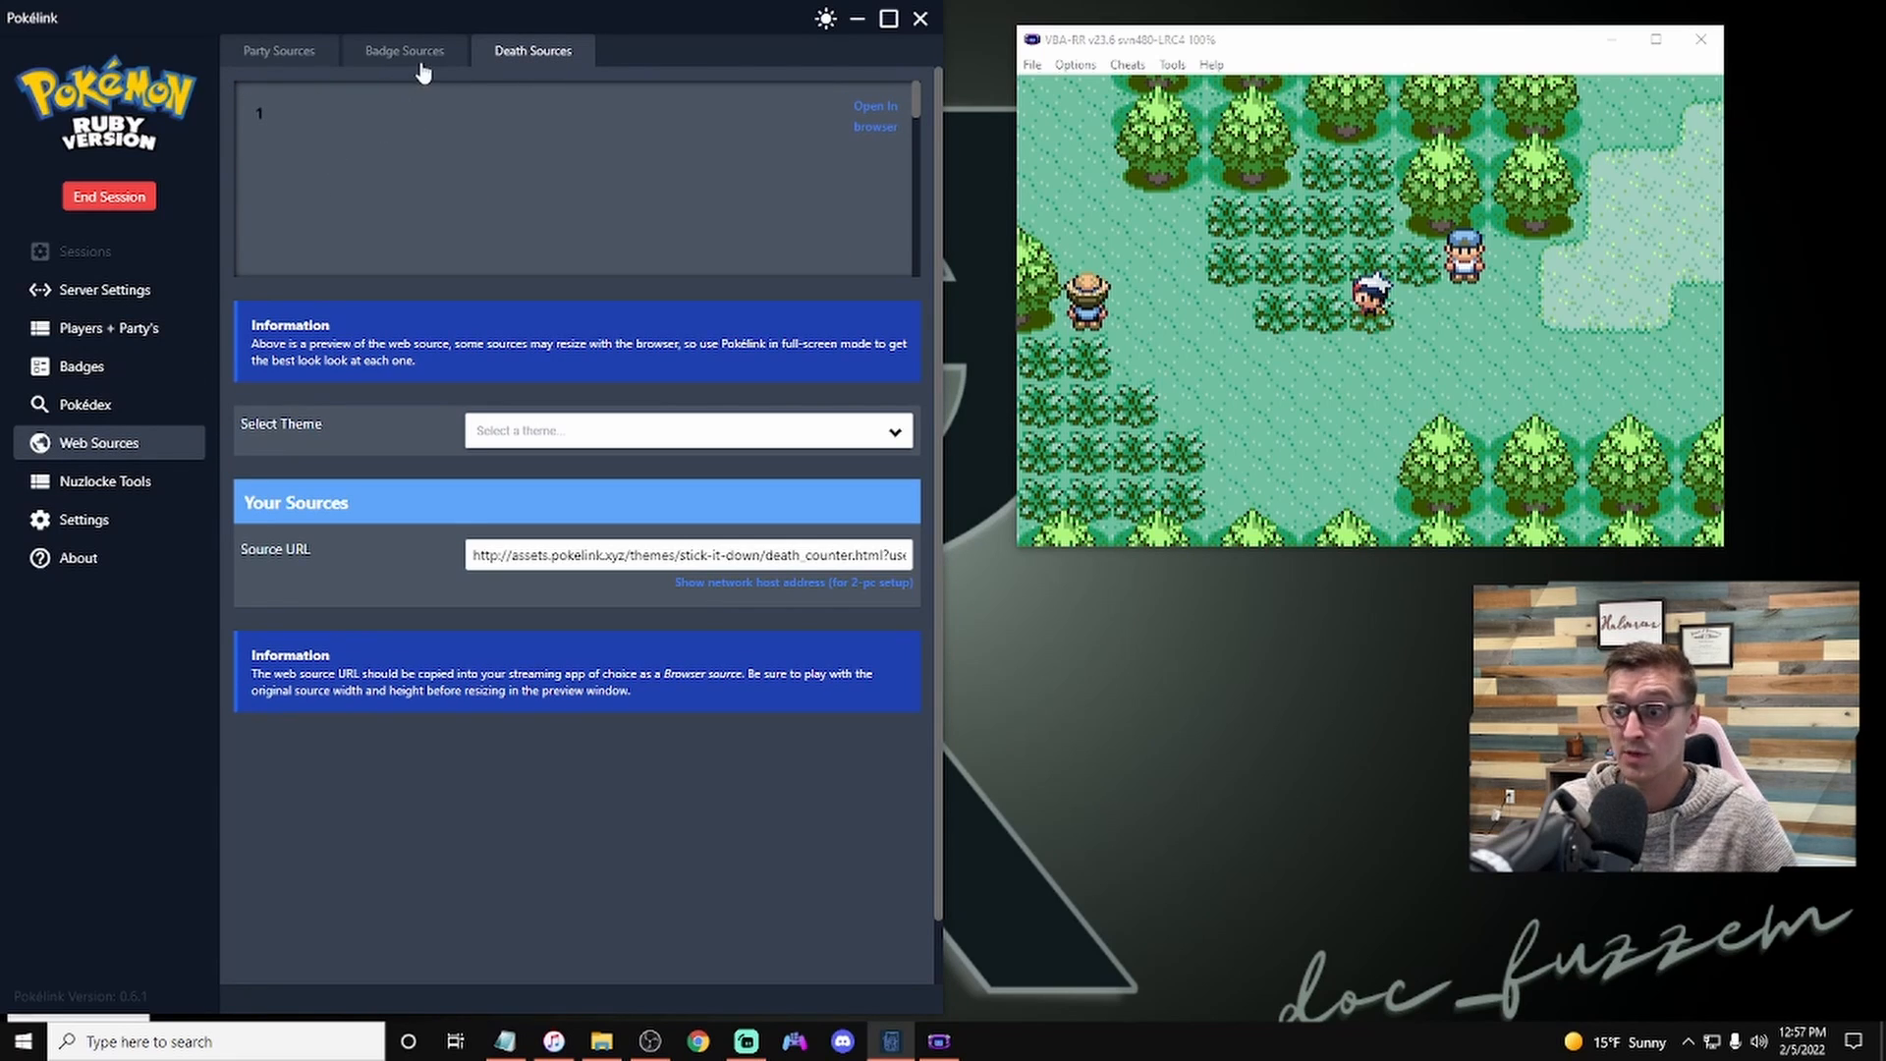
{"action": "left_click", "coordinate": [633, 432]}
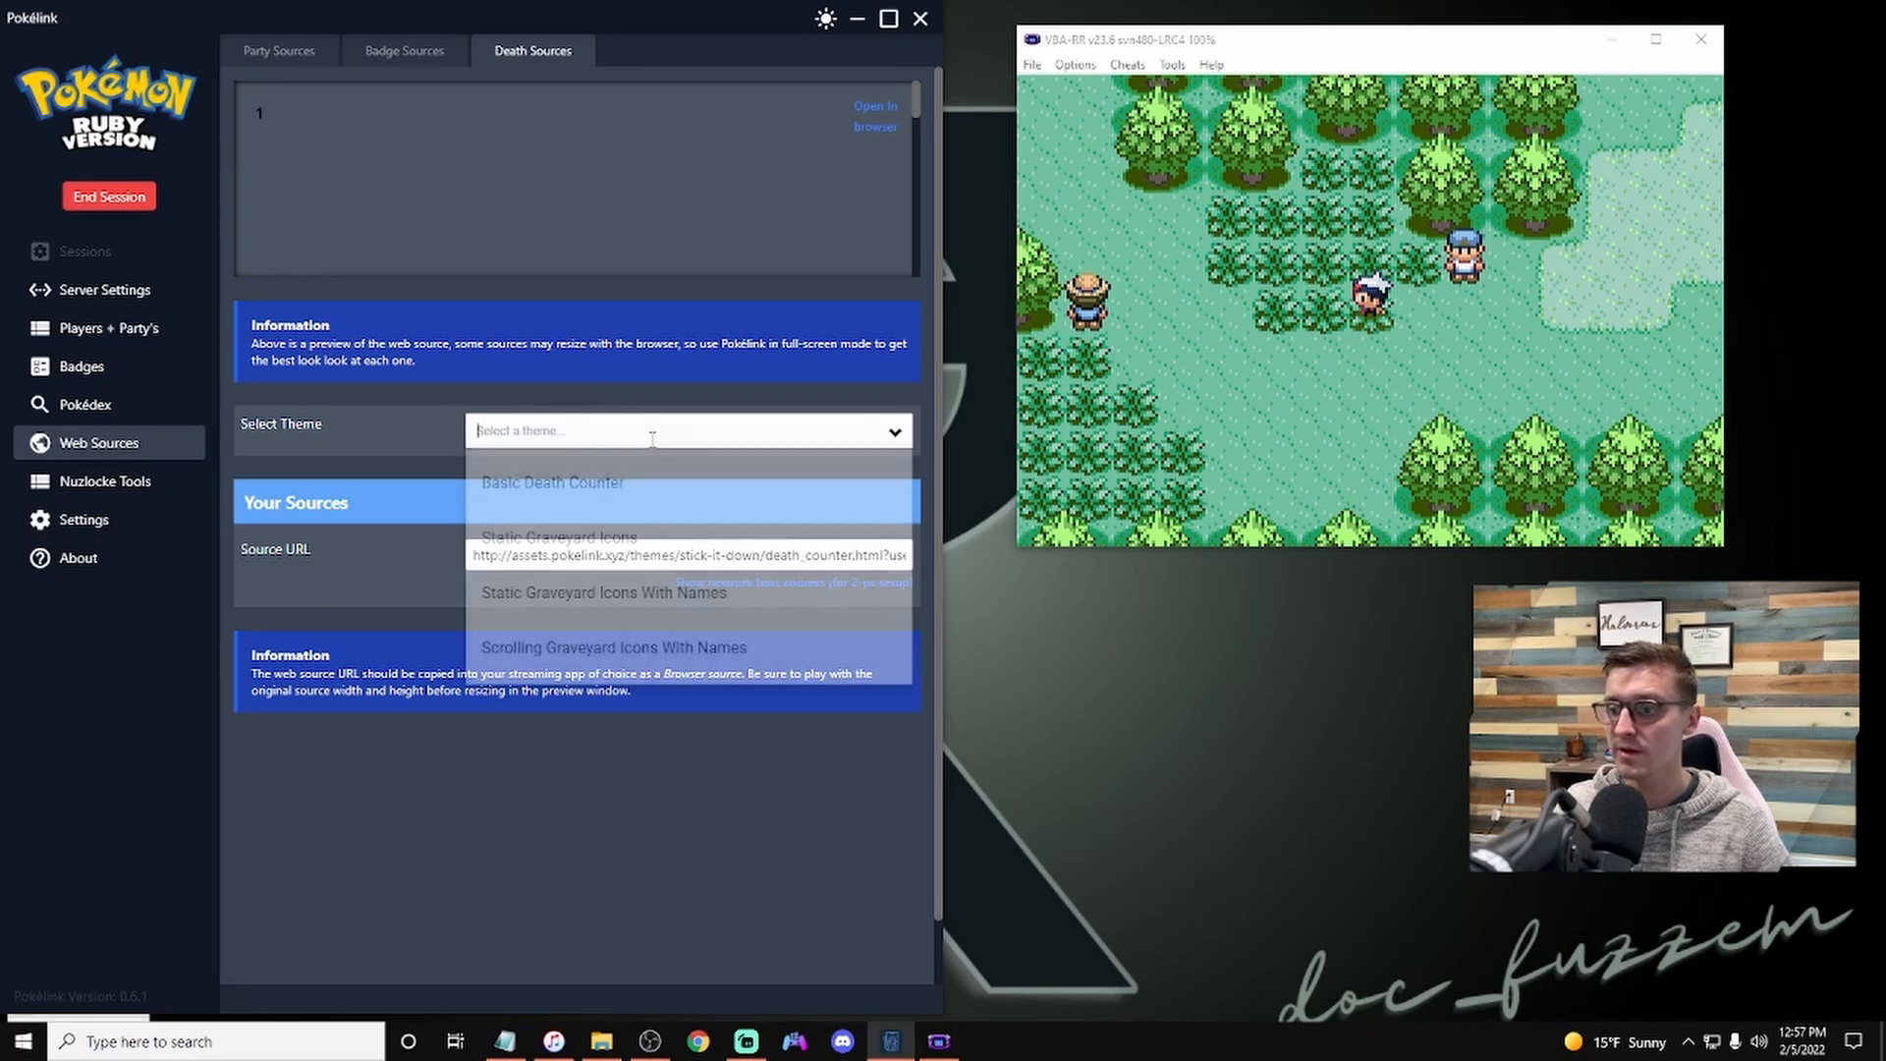
{"action": "left_click", "coordinate": [648, 551]}
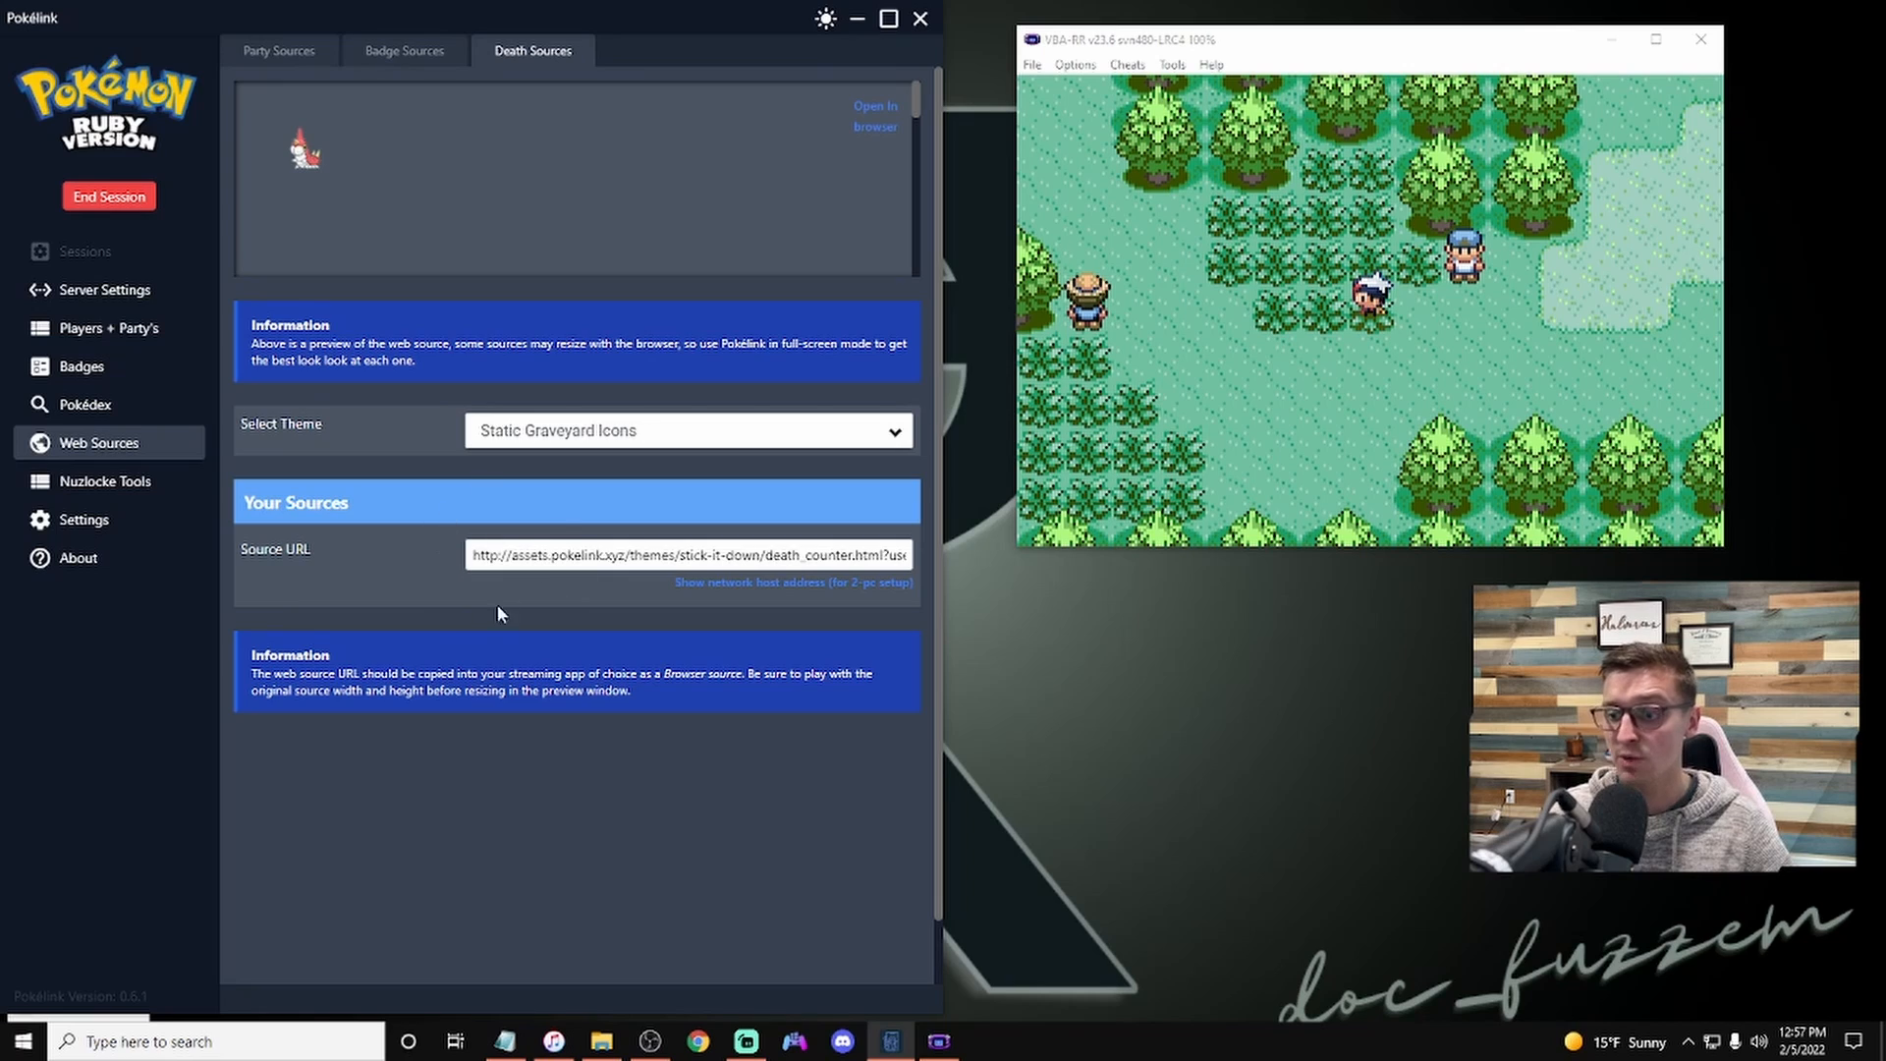
Step: Open the Route Tracker in the Nuzlocke Tools
{"action": "left_click", "coordinate": [134, 496]}
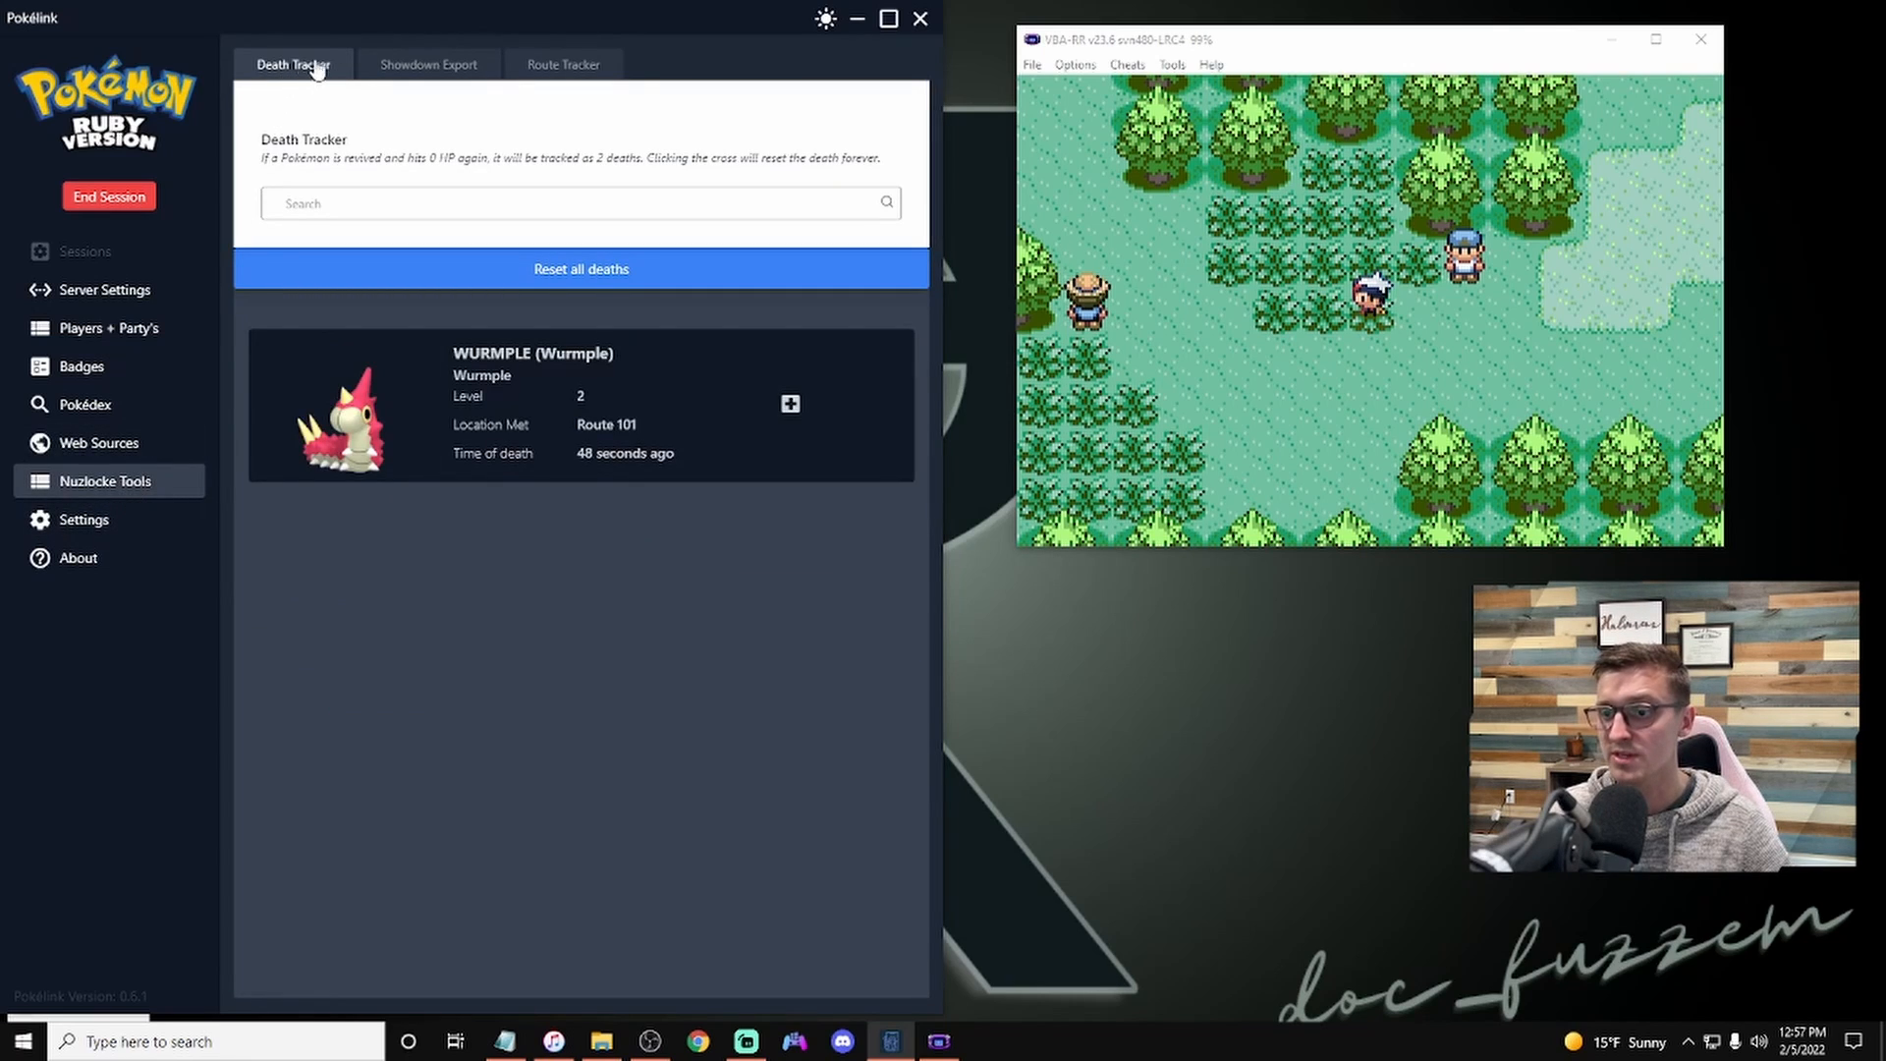
{"action": "left_click", "coordinate": [570, 64]}
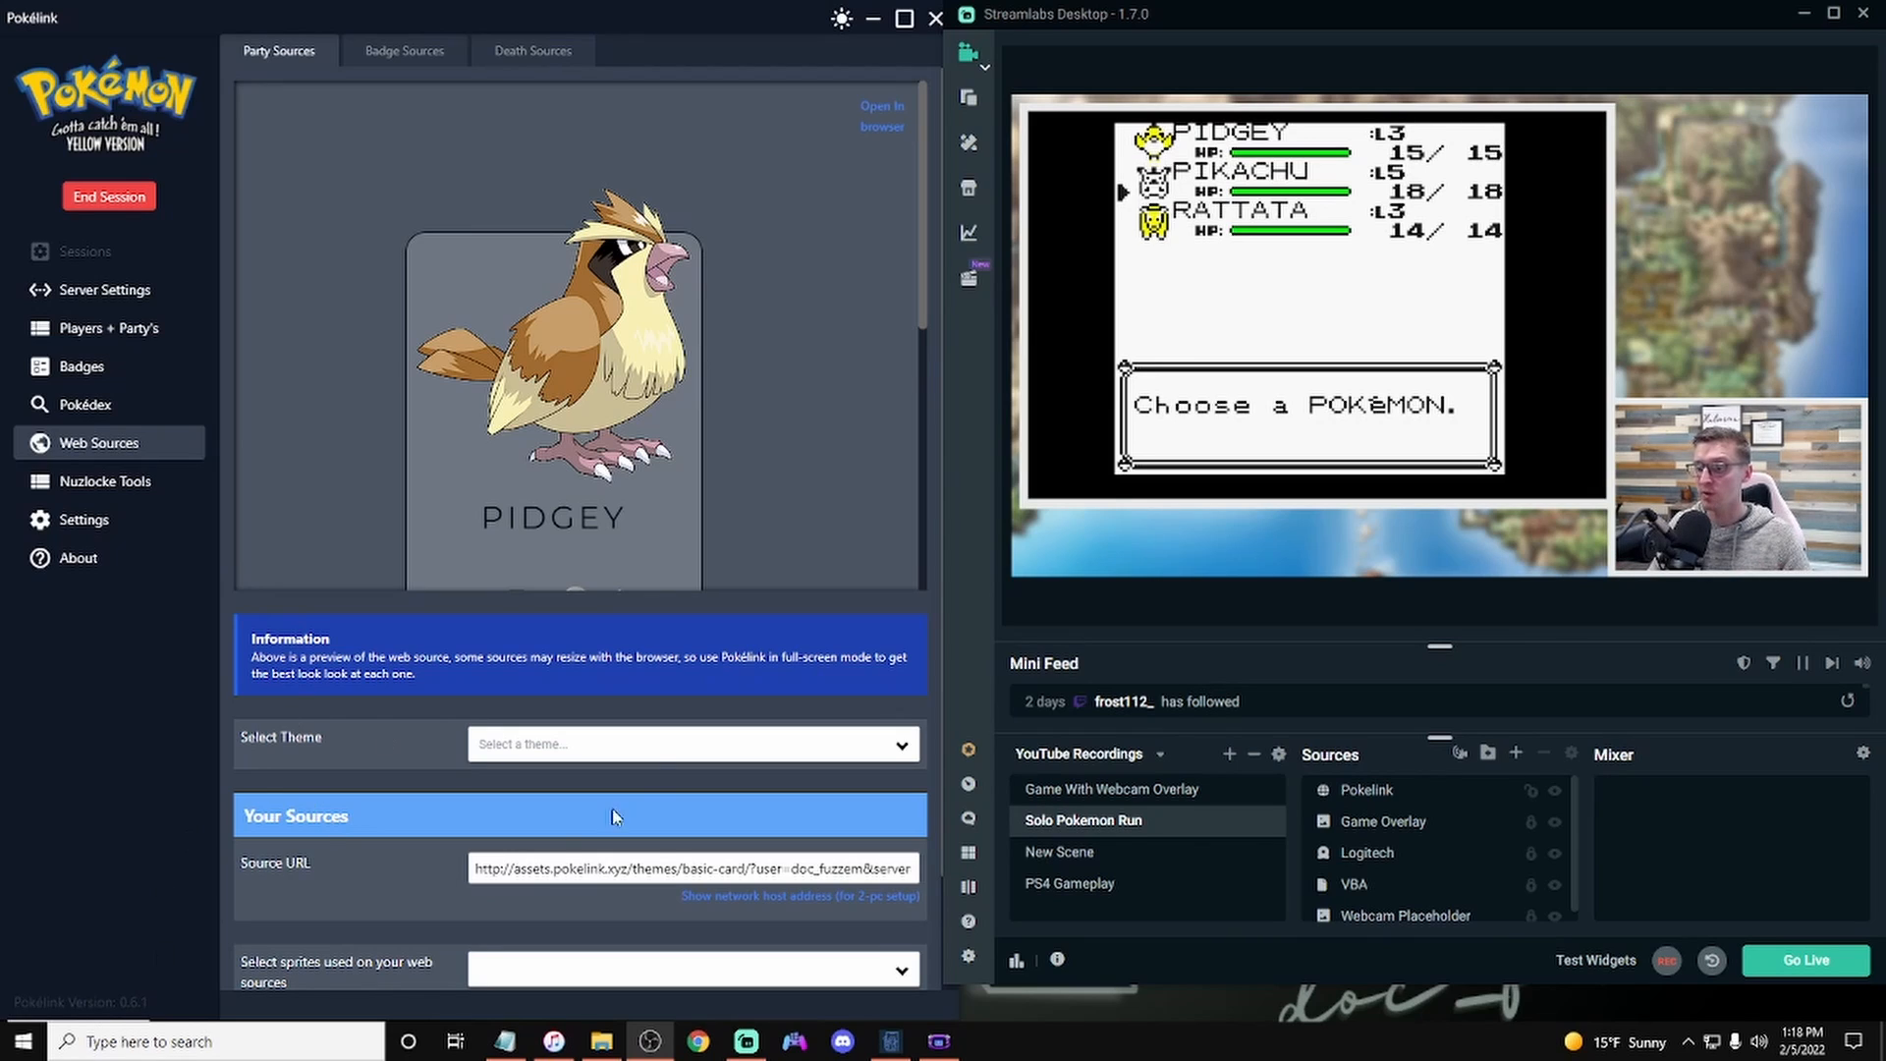
Step: Set the Party Sources theme to Rescue Team DX (Supports up to Sinnoh)
{"action": "left_click", "coordinate": [623, 744]}
{"action": "scroll", "coordinate": [587, 599], "scroll_direction": "down", "scroll_amount": 3}
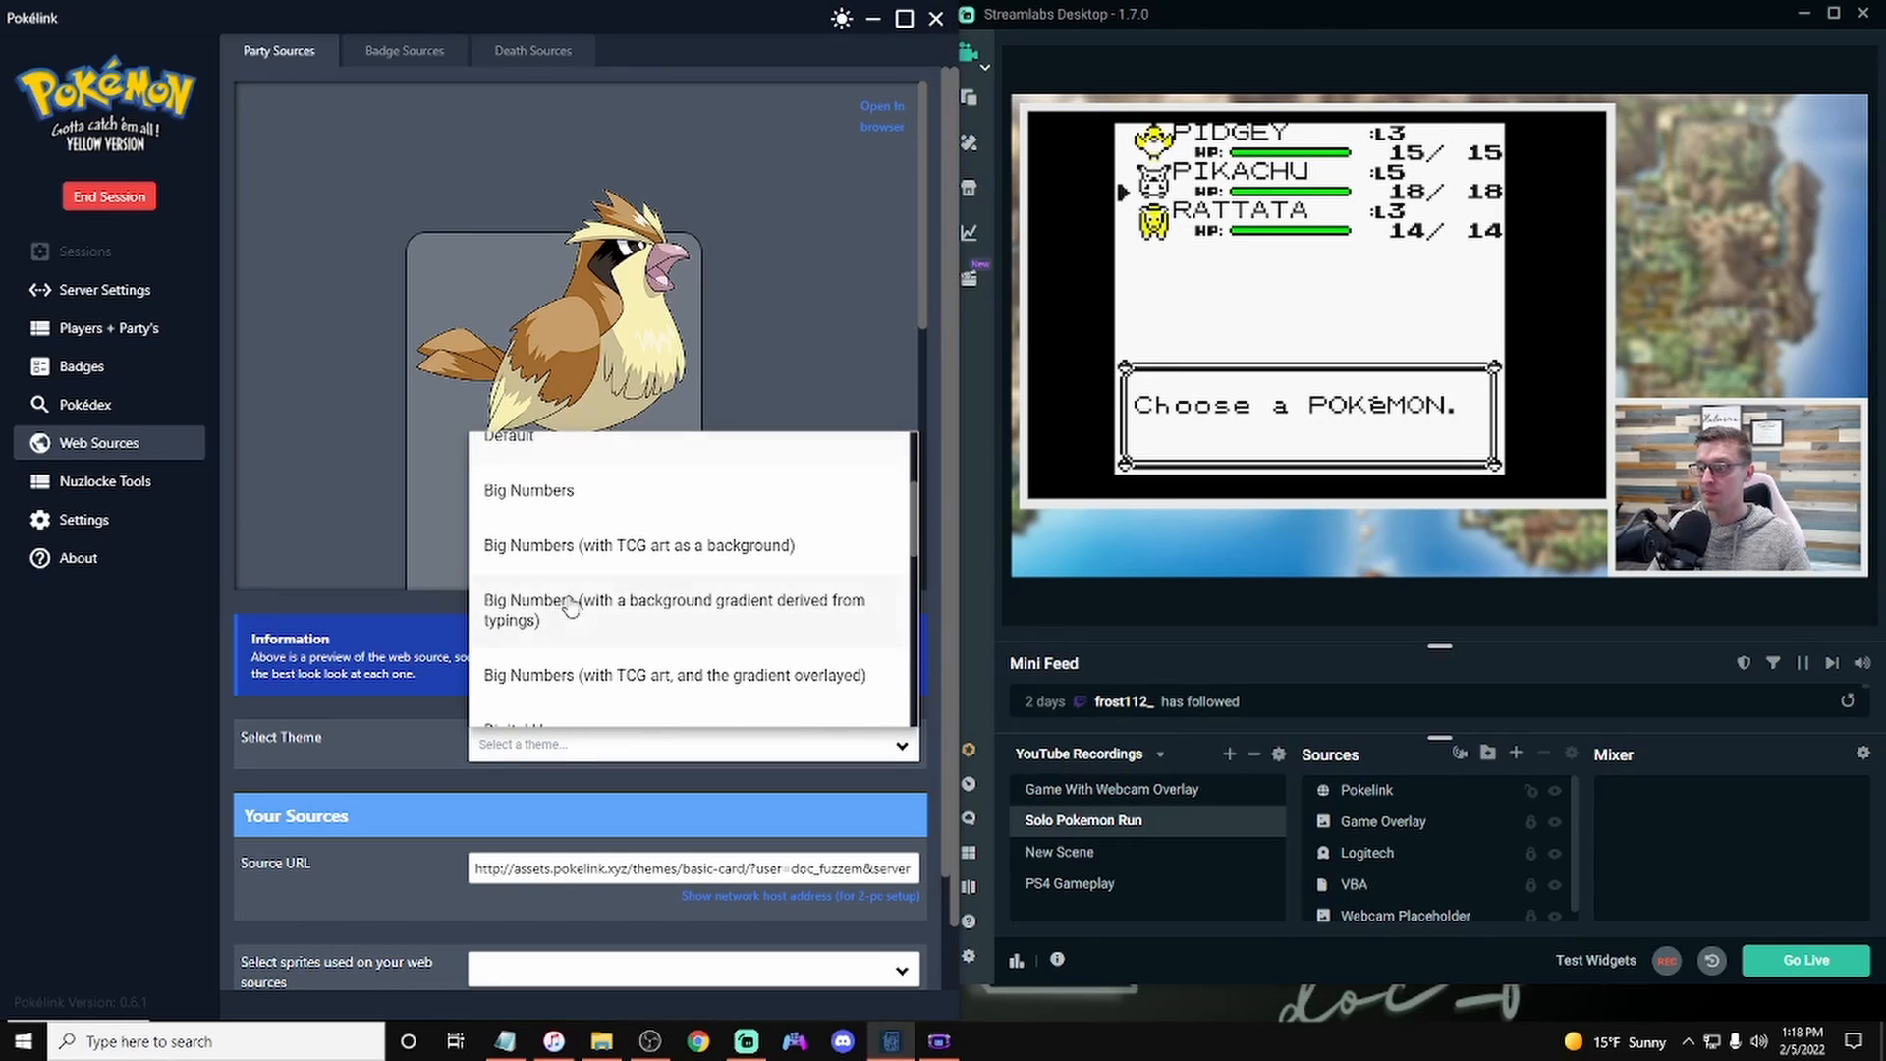
{"action": "scroll", "coordinate": [587, 587], "scroll_direction": "down", "scroll_amount": 6}
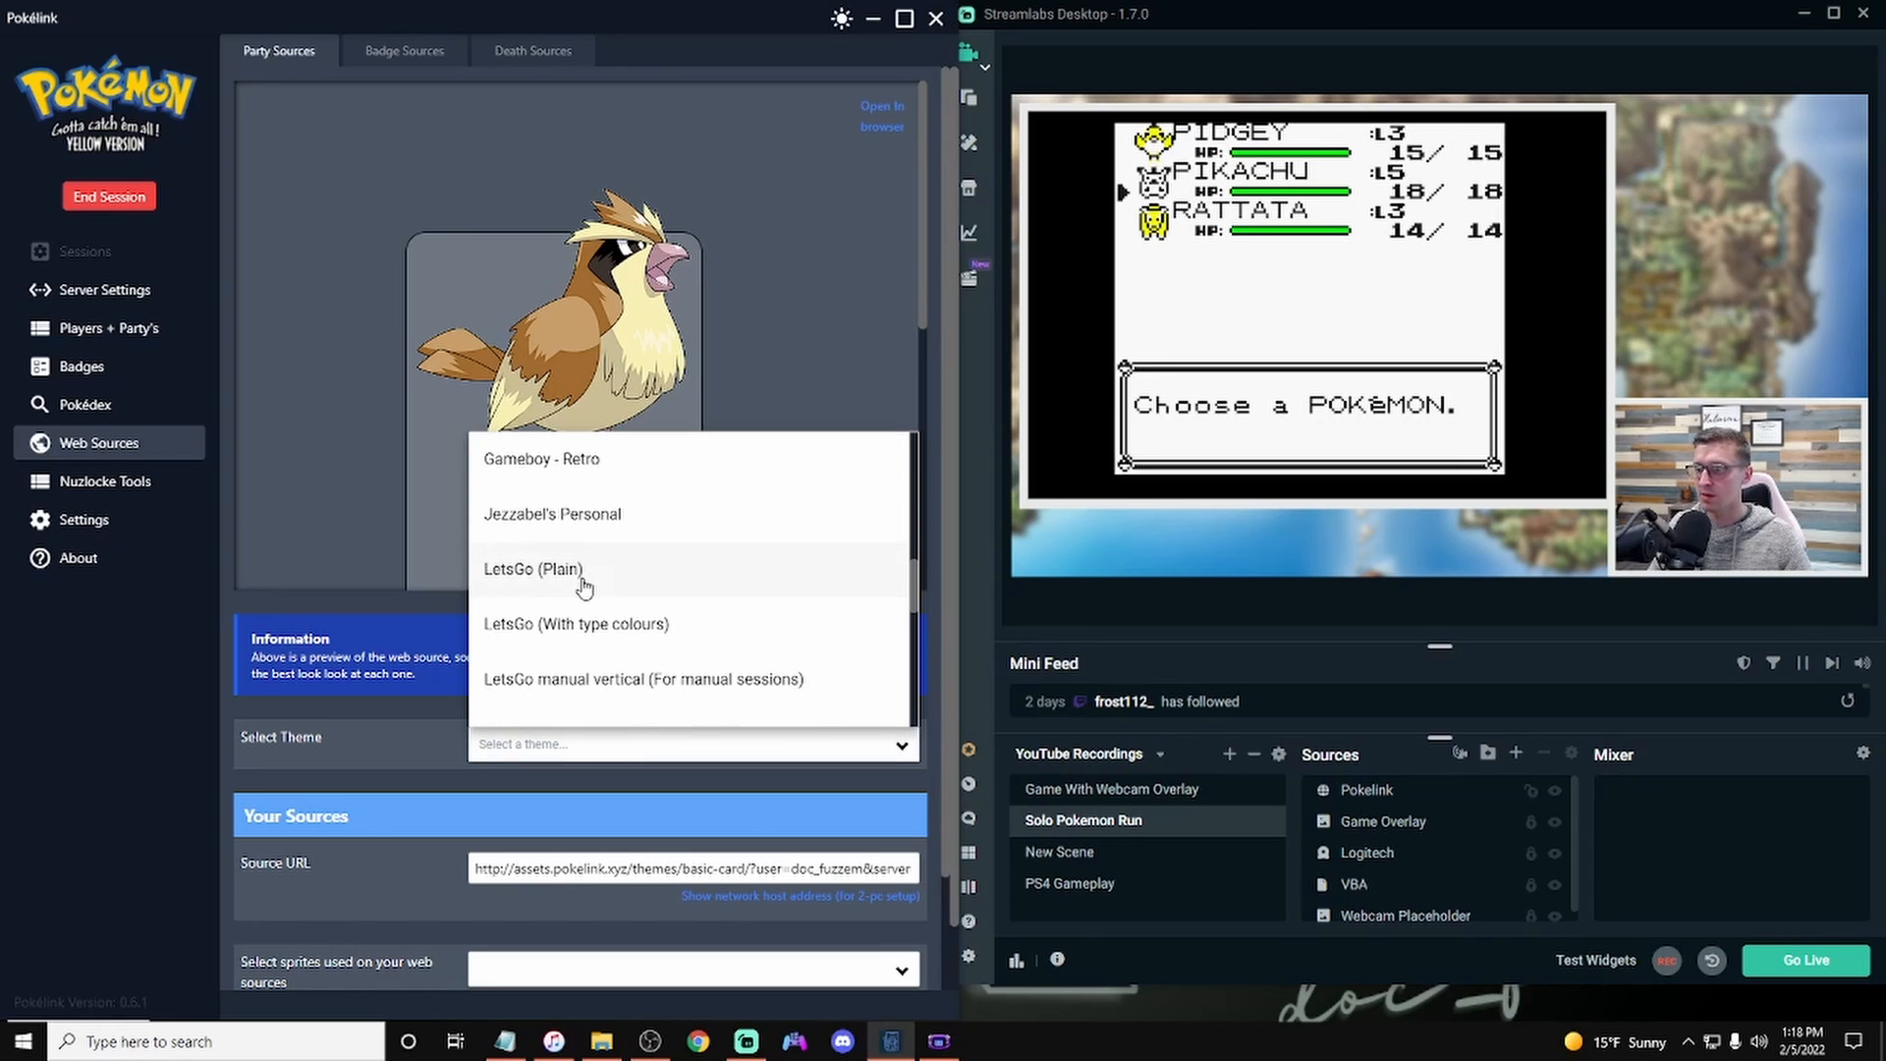
{"action": "scroll", "coordinate": [587, 597], "scroll_direction": "down", "scroll_amount": 3}
{"action": "scroll", "coordinate": [585, 601], "scroll_direction": "up", "scroll_amount": 5}
{"action": "scroll", "coordinate": [584, 605], "scroll_direction": "down", "scroll_amount": 8}
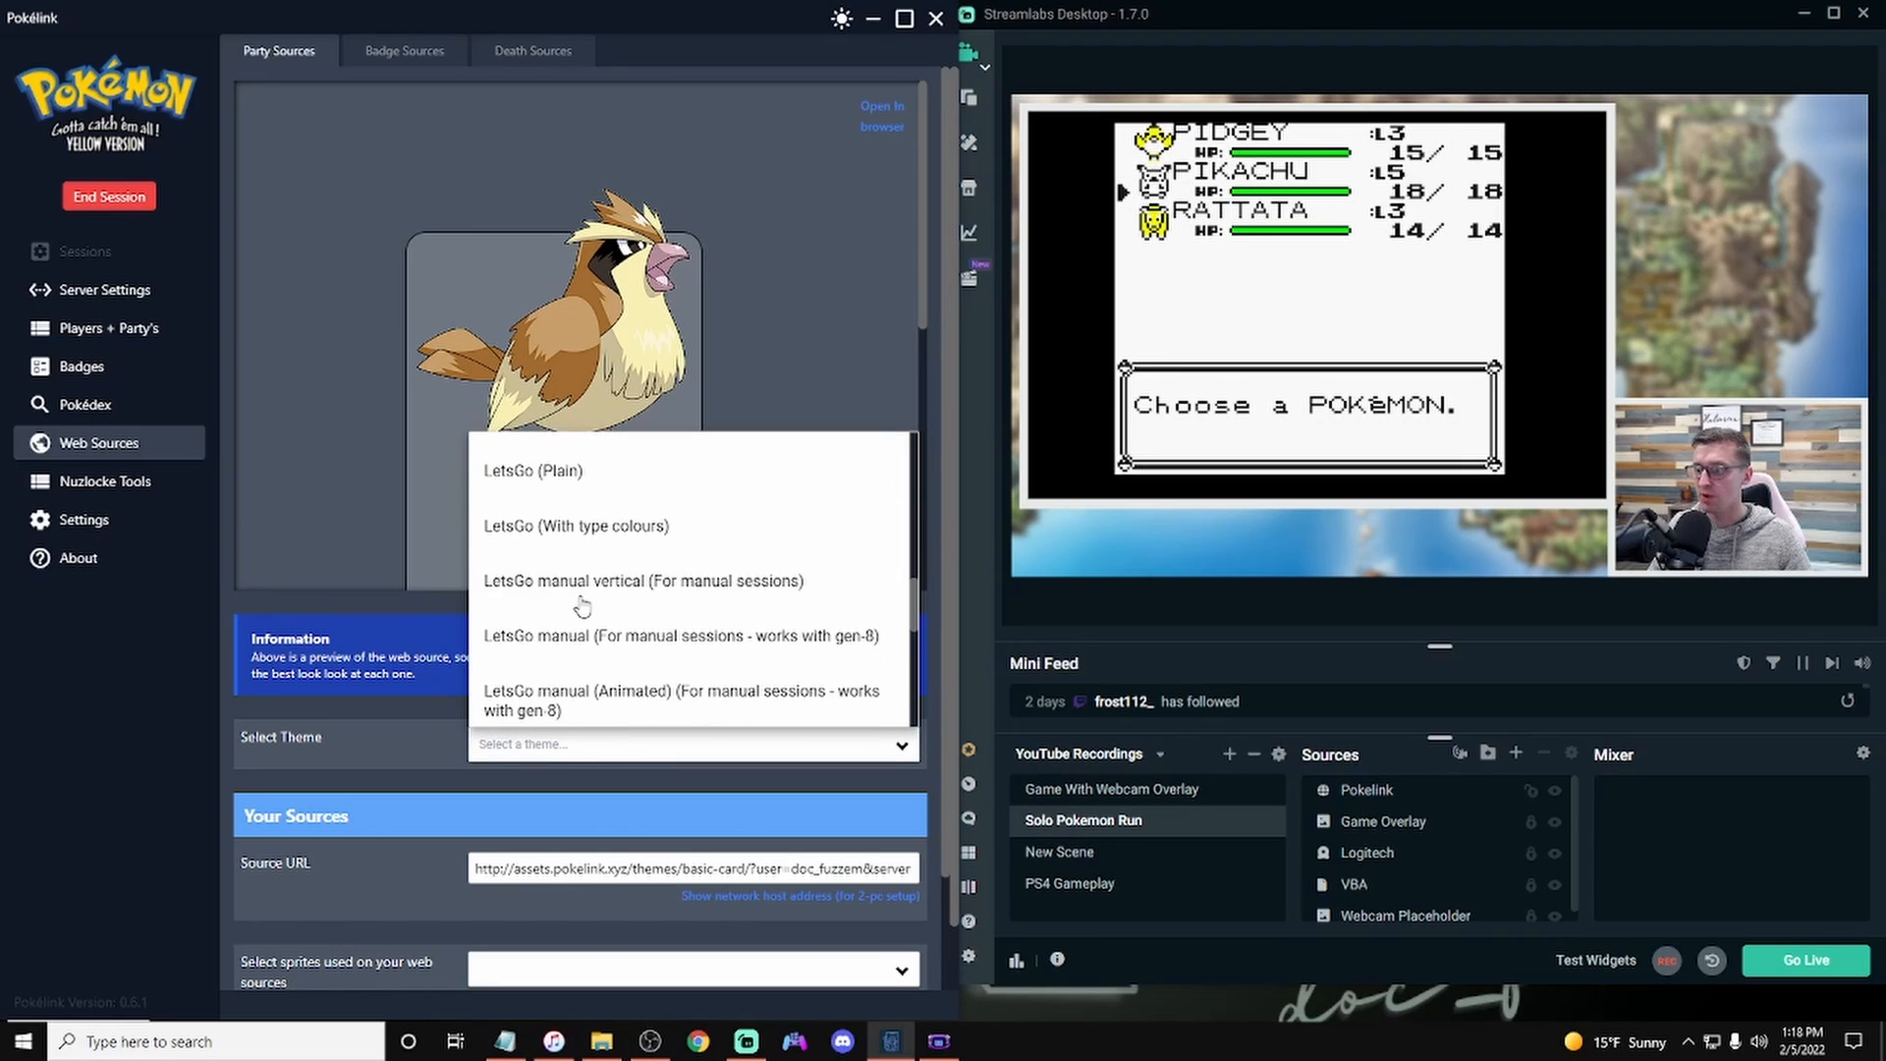
{"action": "scroll", "coordinate": [581, 605], "scroll_direction": "down", "scroll_amount": 3}
{"action": "scroll", "coordinate": [581, 603], "scroll_direction": "up", "scroll_amount": 3}
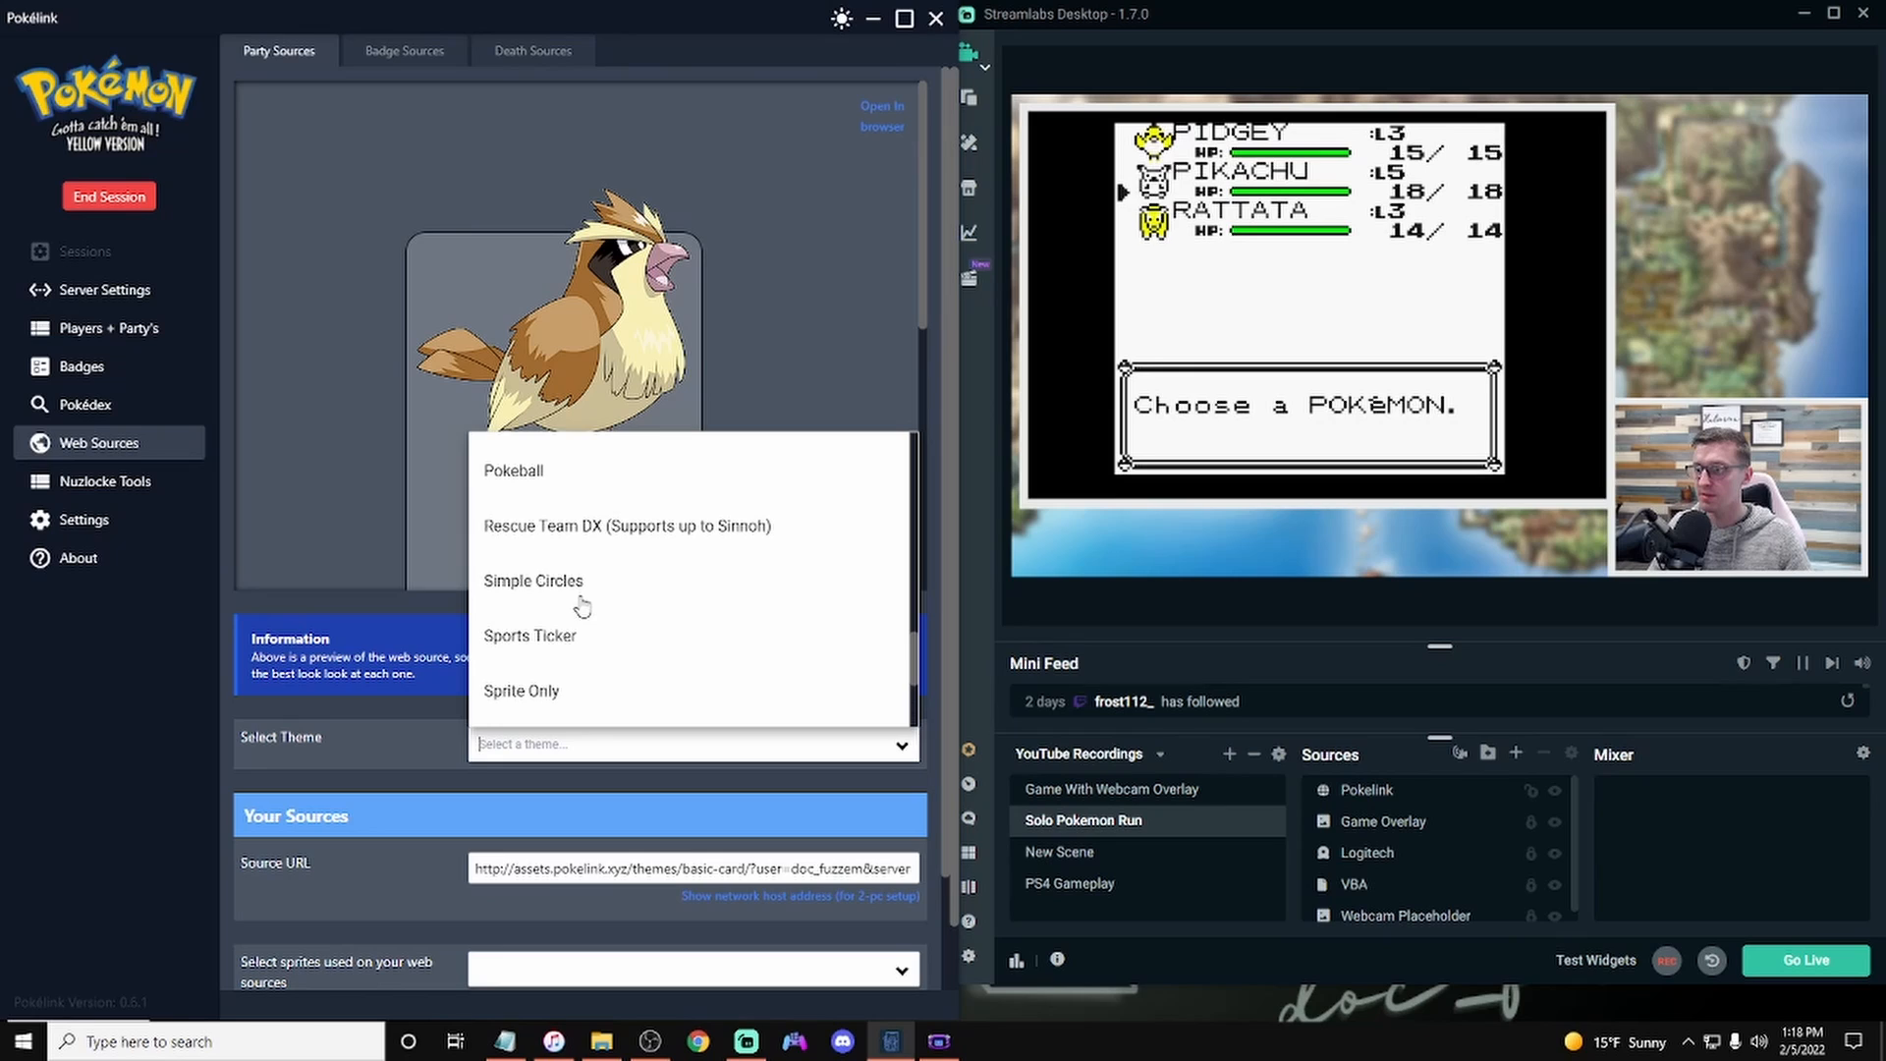
{"action": "left_click", "coordinate": [603, 532]}
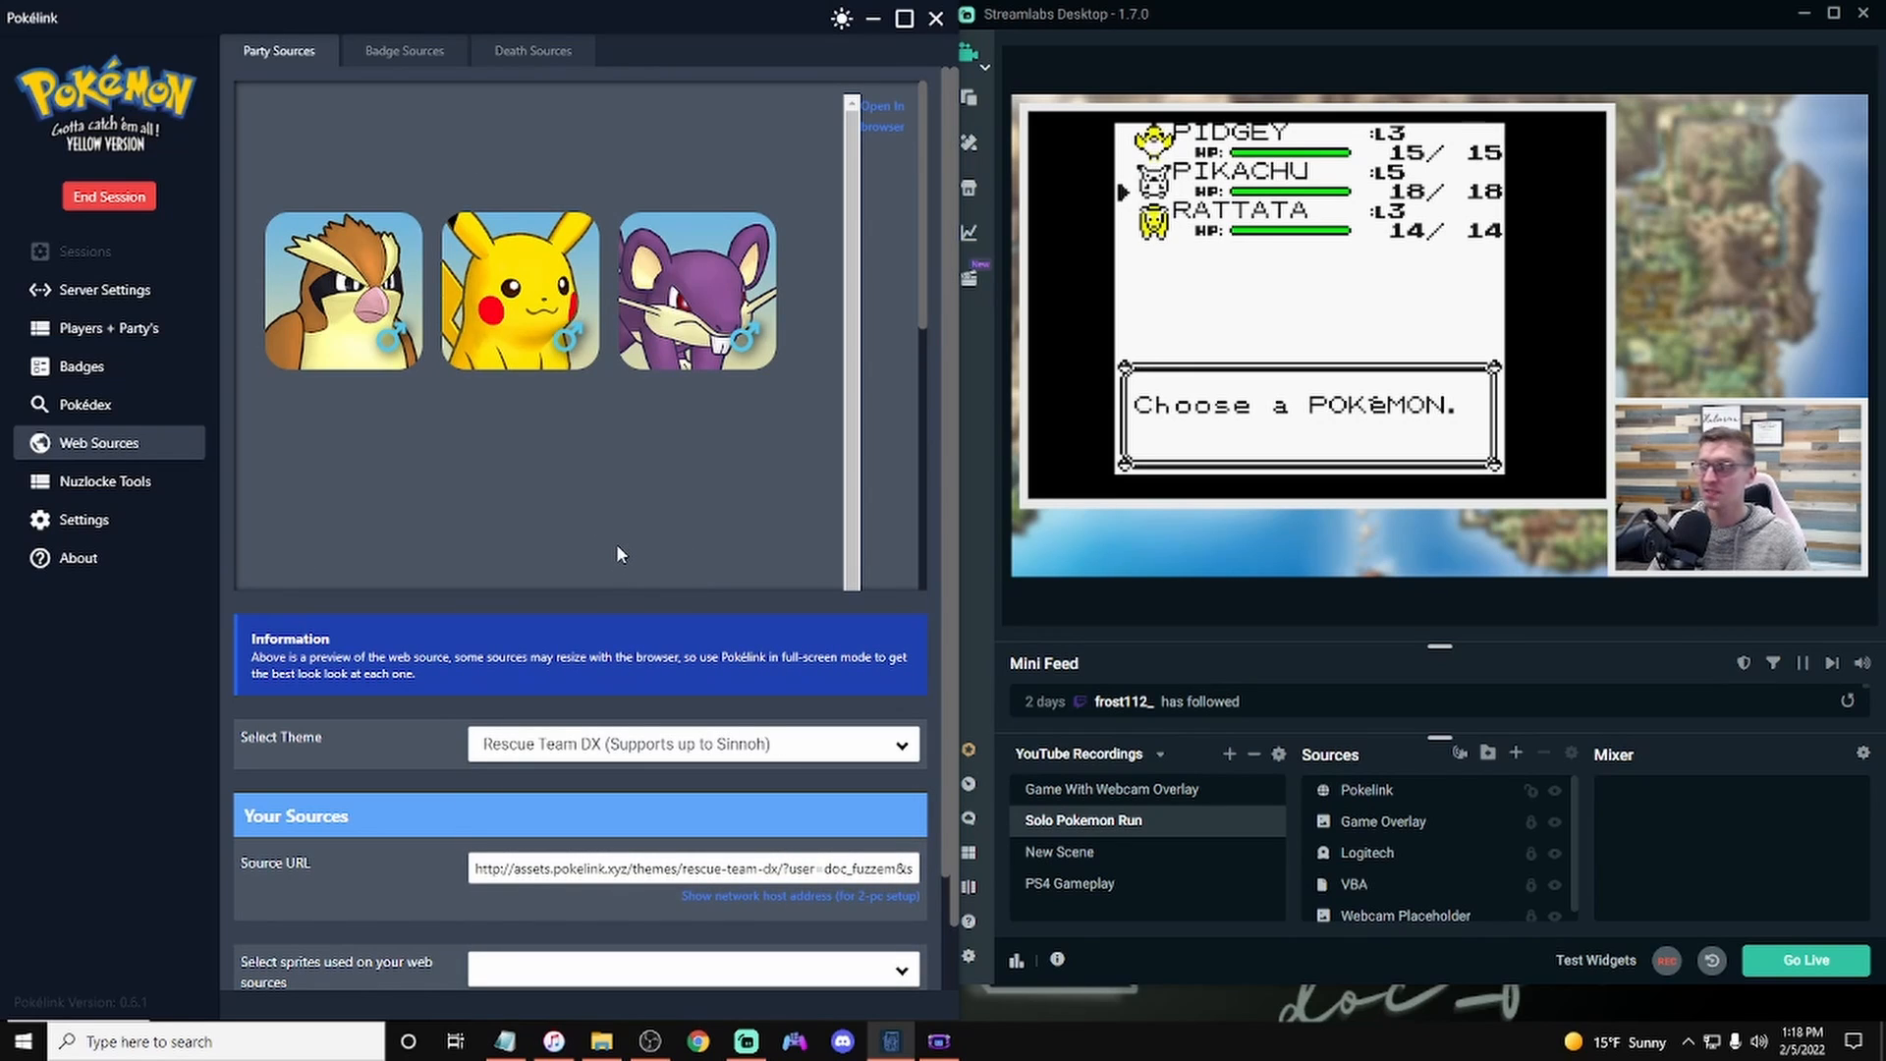
Step: Copy the party source URL and paste it into the Pokelink browser source's URL in Streamlabs, then confirm
{"action": "left_click", "coordinate": [714, 866]}
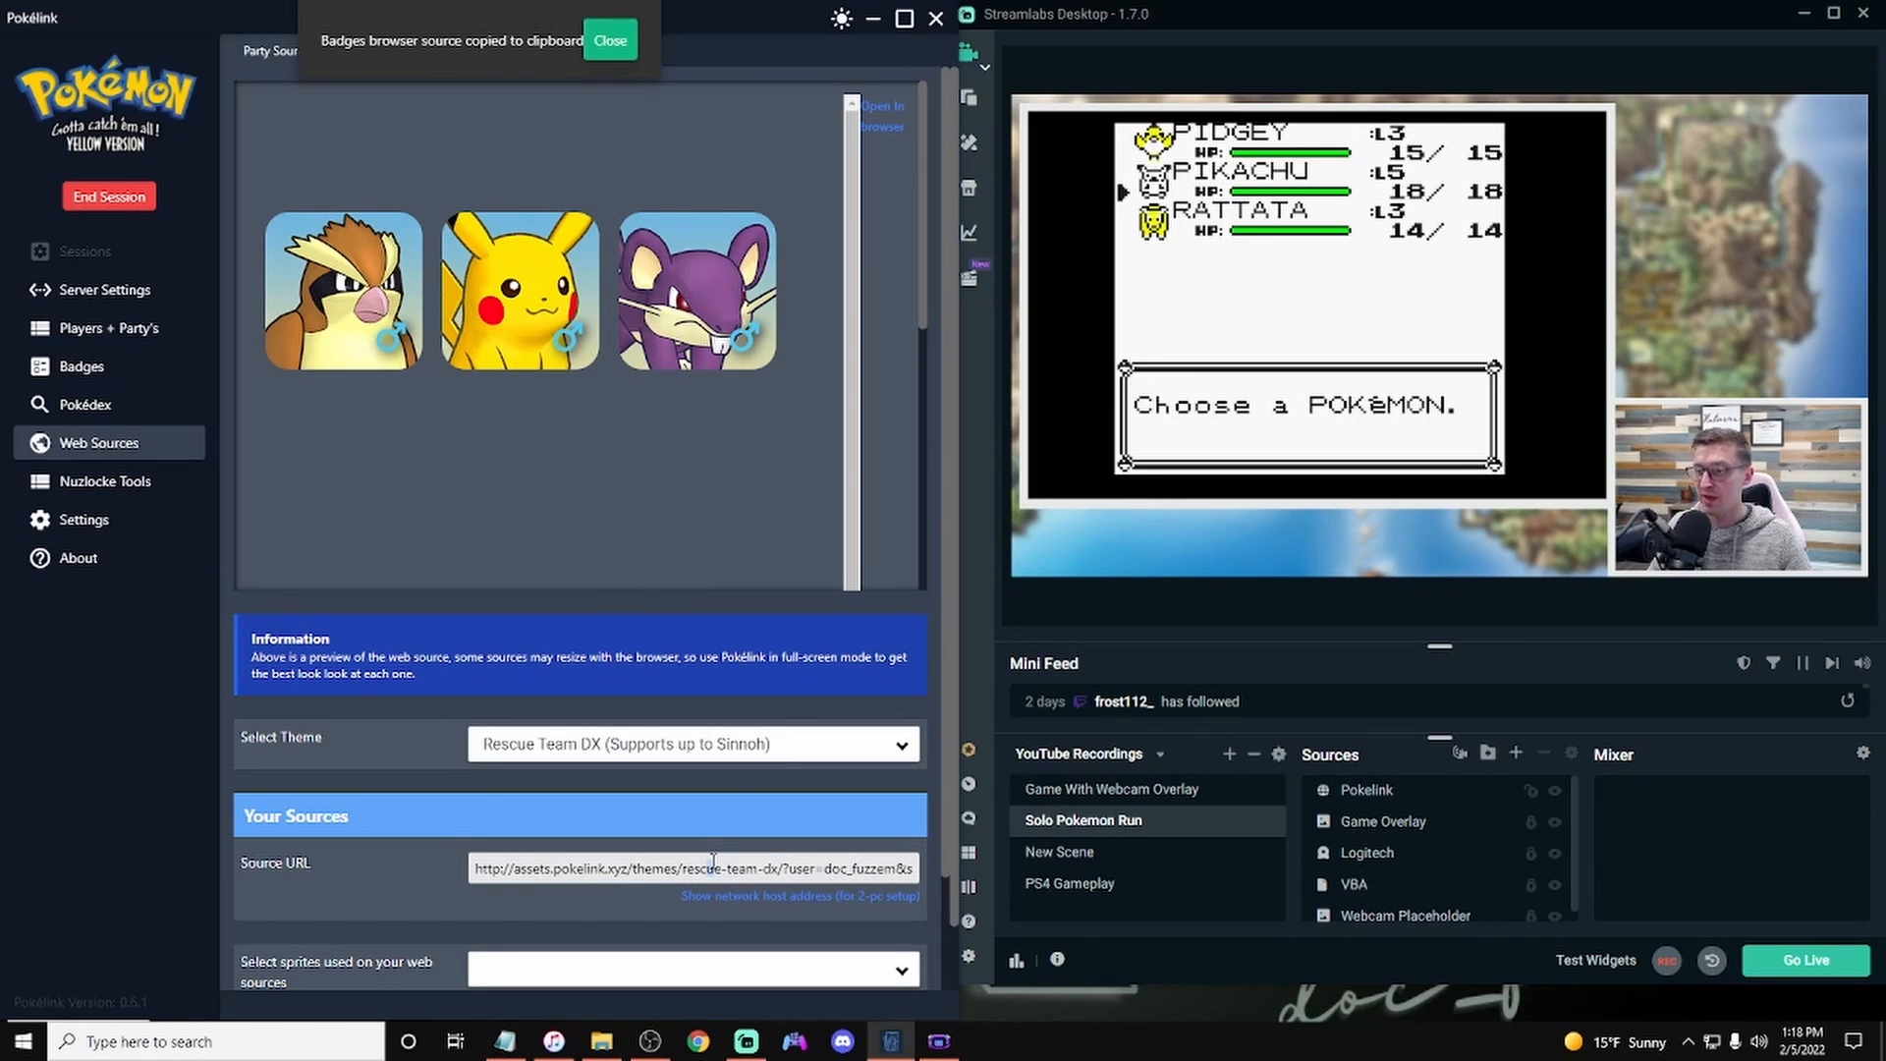
{"action": "right_click", "coordinate": [1393, 798]}
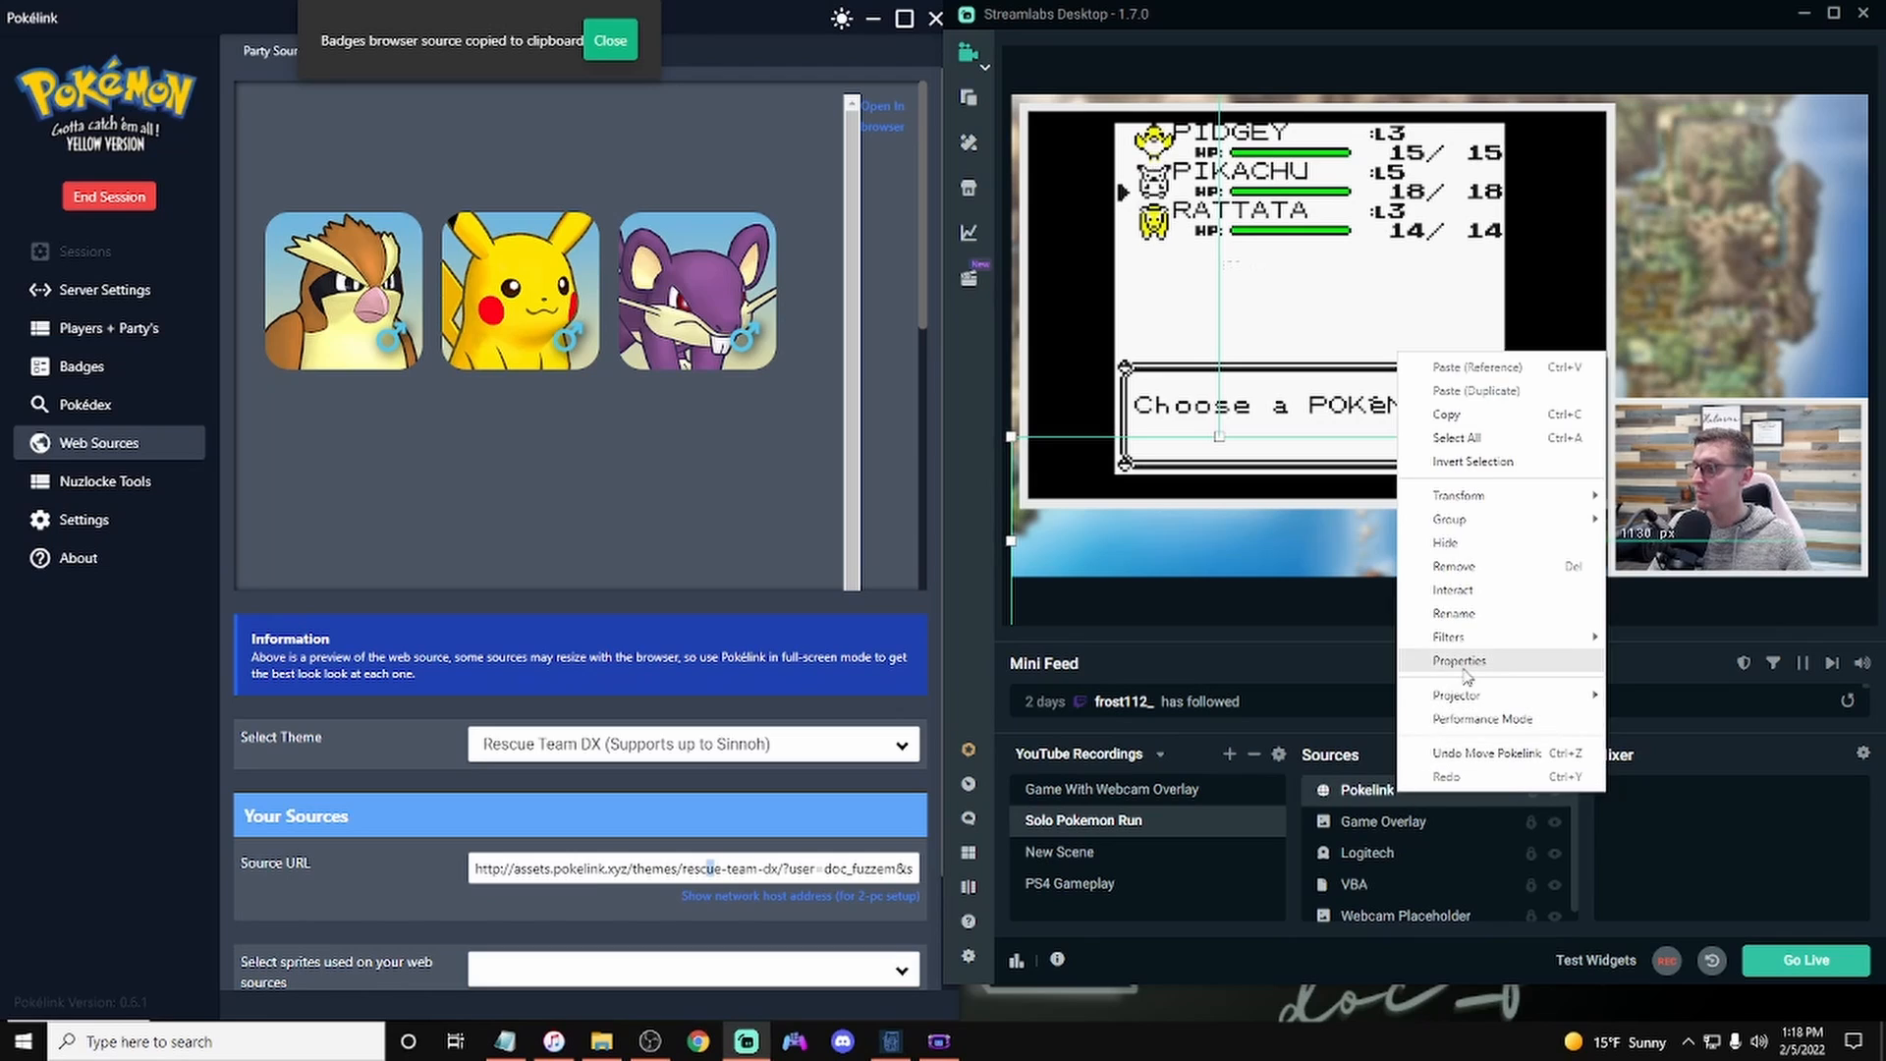
{"action": "left_click", "coordinate": [1440, 666]}
{"action": "left_click", "coordinate": [1494, 386]}
{"action": "key", "text": "ctrl+v"}
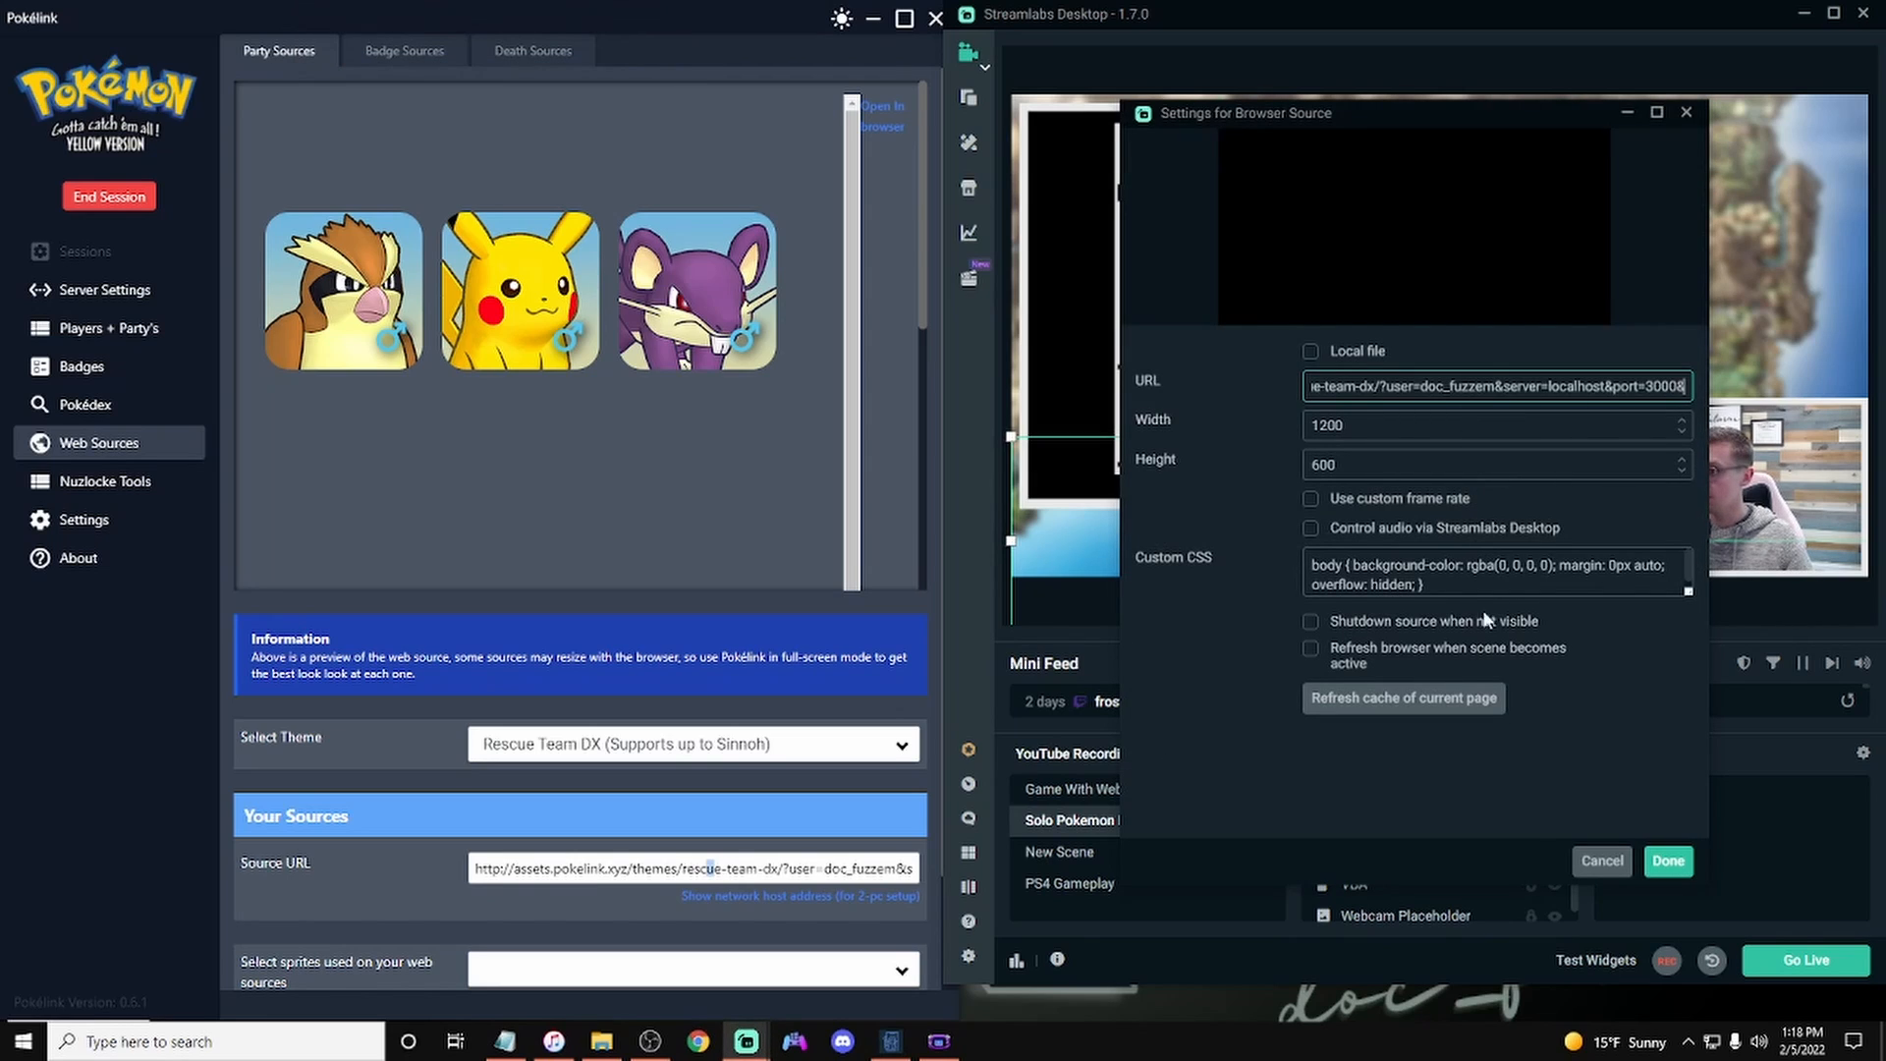
{"action": "left_click", "coordinate": [1655, 861]}
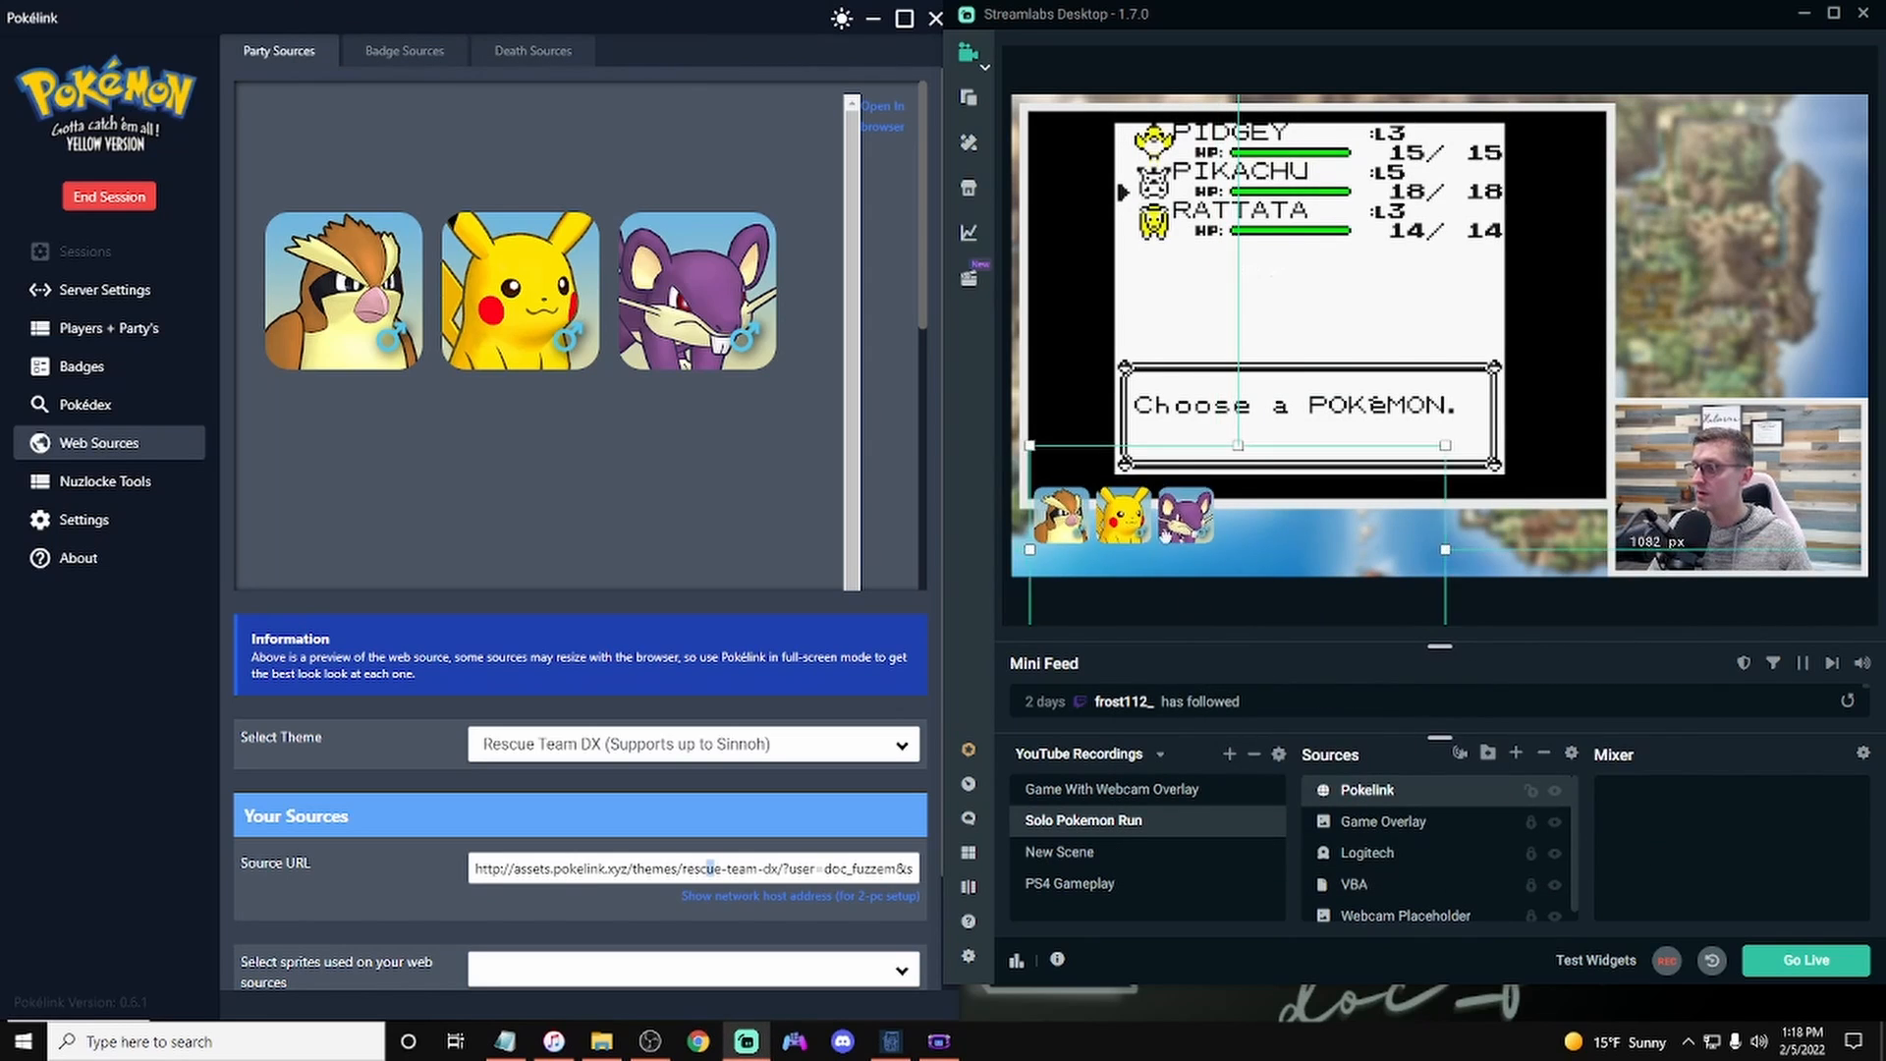
{"action": "left_click", "coordinate": [1513, 455]}
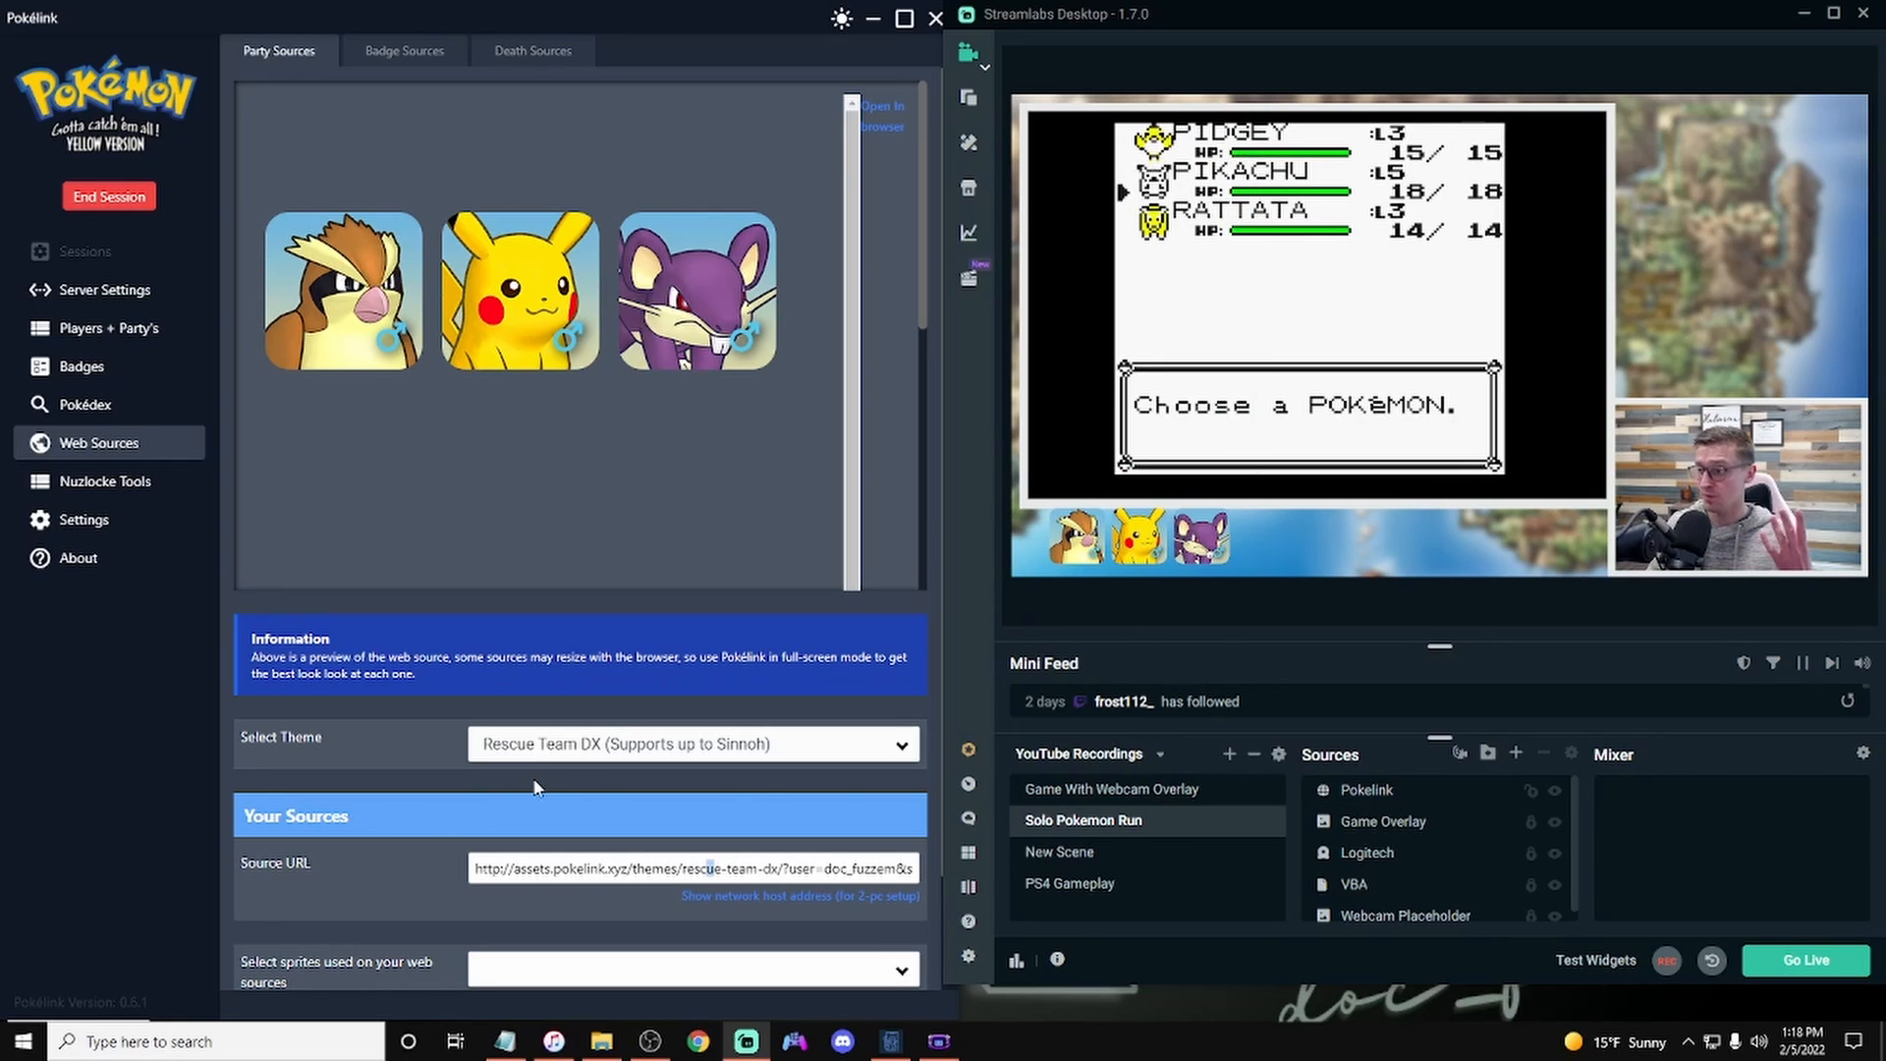
Step: Change the Party Sources theme to Jezzabel's Personal
{"action": "left_click", "coordinate": [589, 744]}
{"action": "scroll", "coordinate": [589, 590], "scroll_direction": "down", "scroll_amount": 1}
{"action": "scroll", "coordinate": [589, 593], "scroll_direction": "down", "scroll_amount": 2}
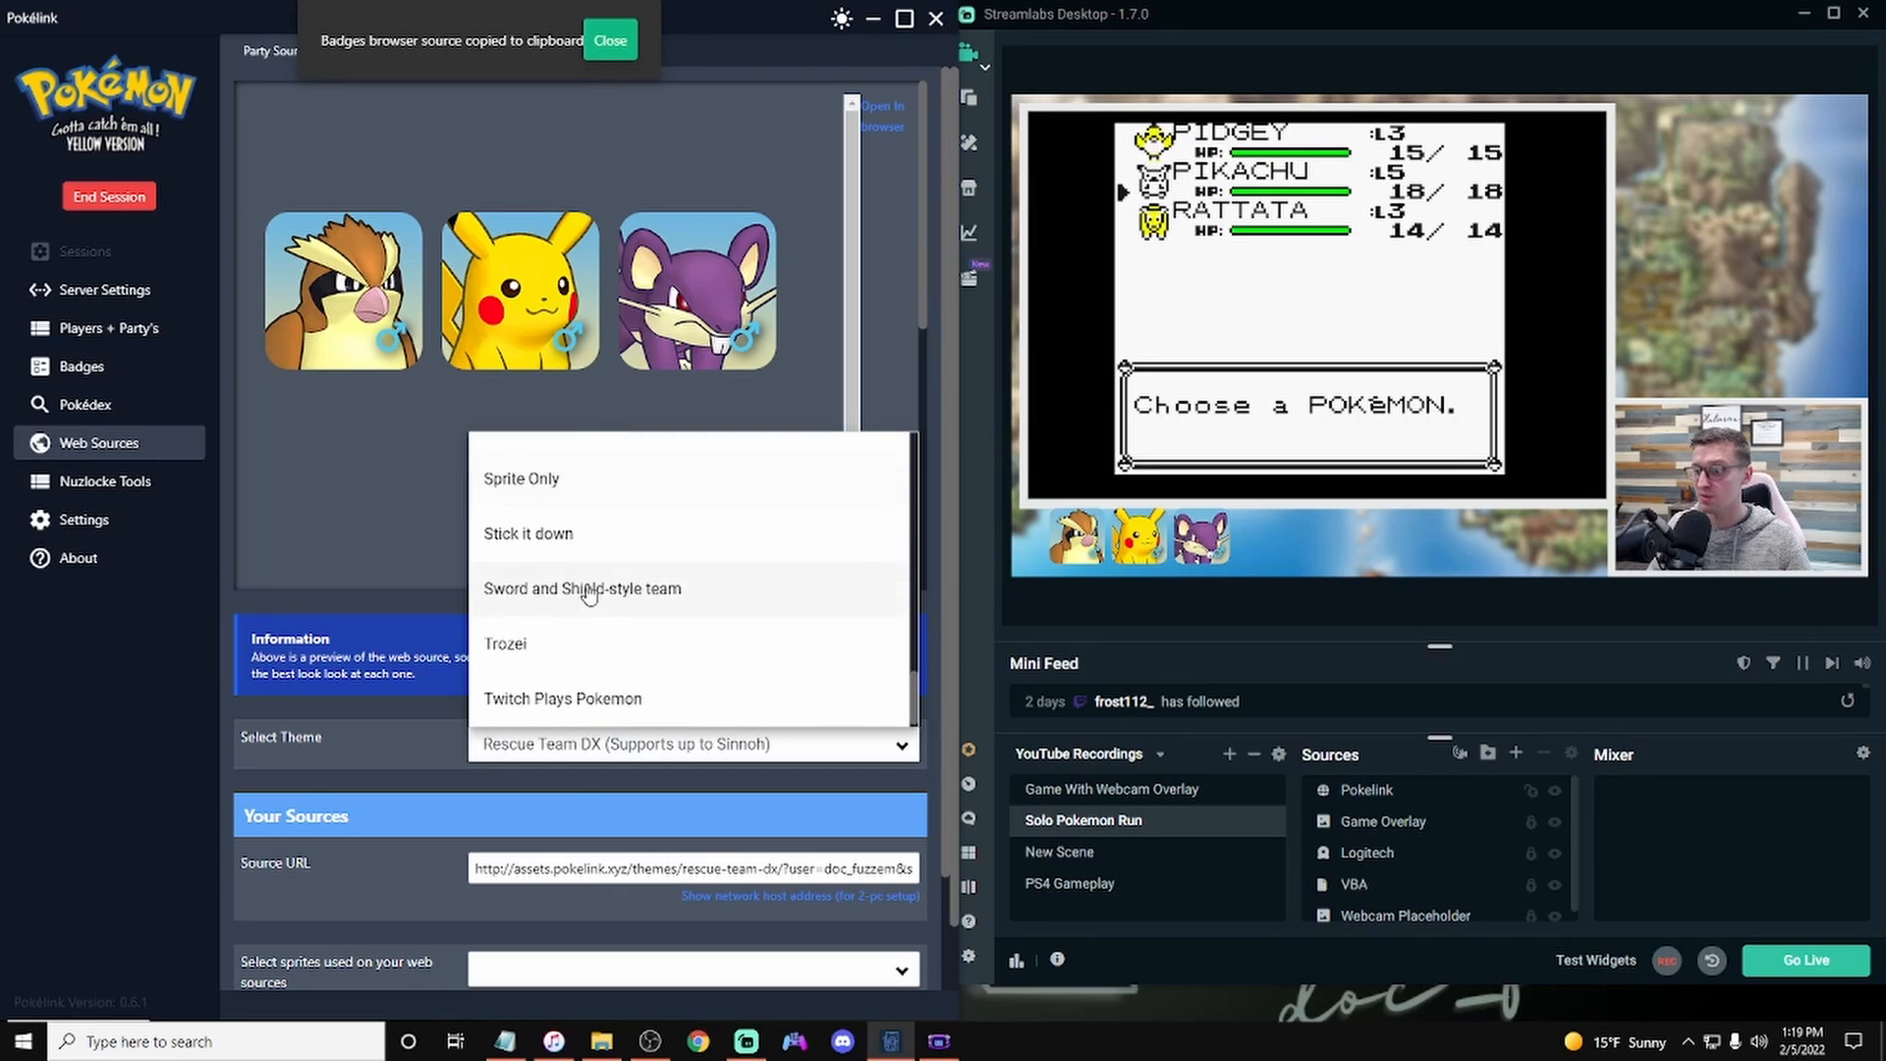
{"action": "scroll", "coordinate": [590, 594], "scroll_direction": "up", "scroll_amount": 5}
{"action": "scroll", "coordinate": [589, 594], "scroll_direction": "up", "scroll_amount": 4}
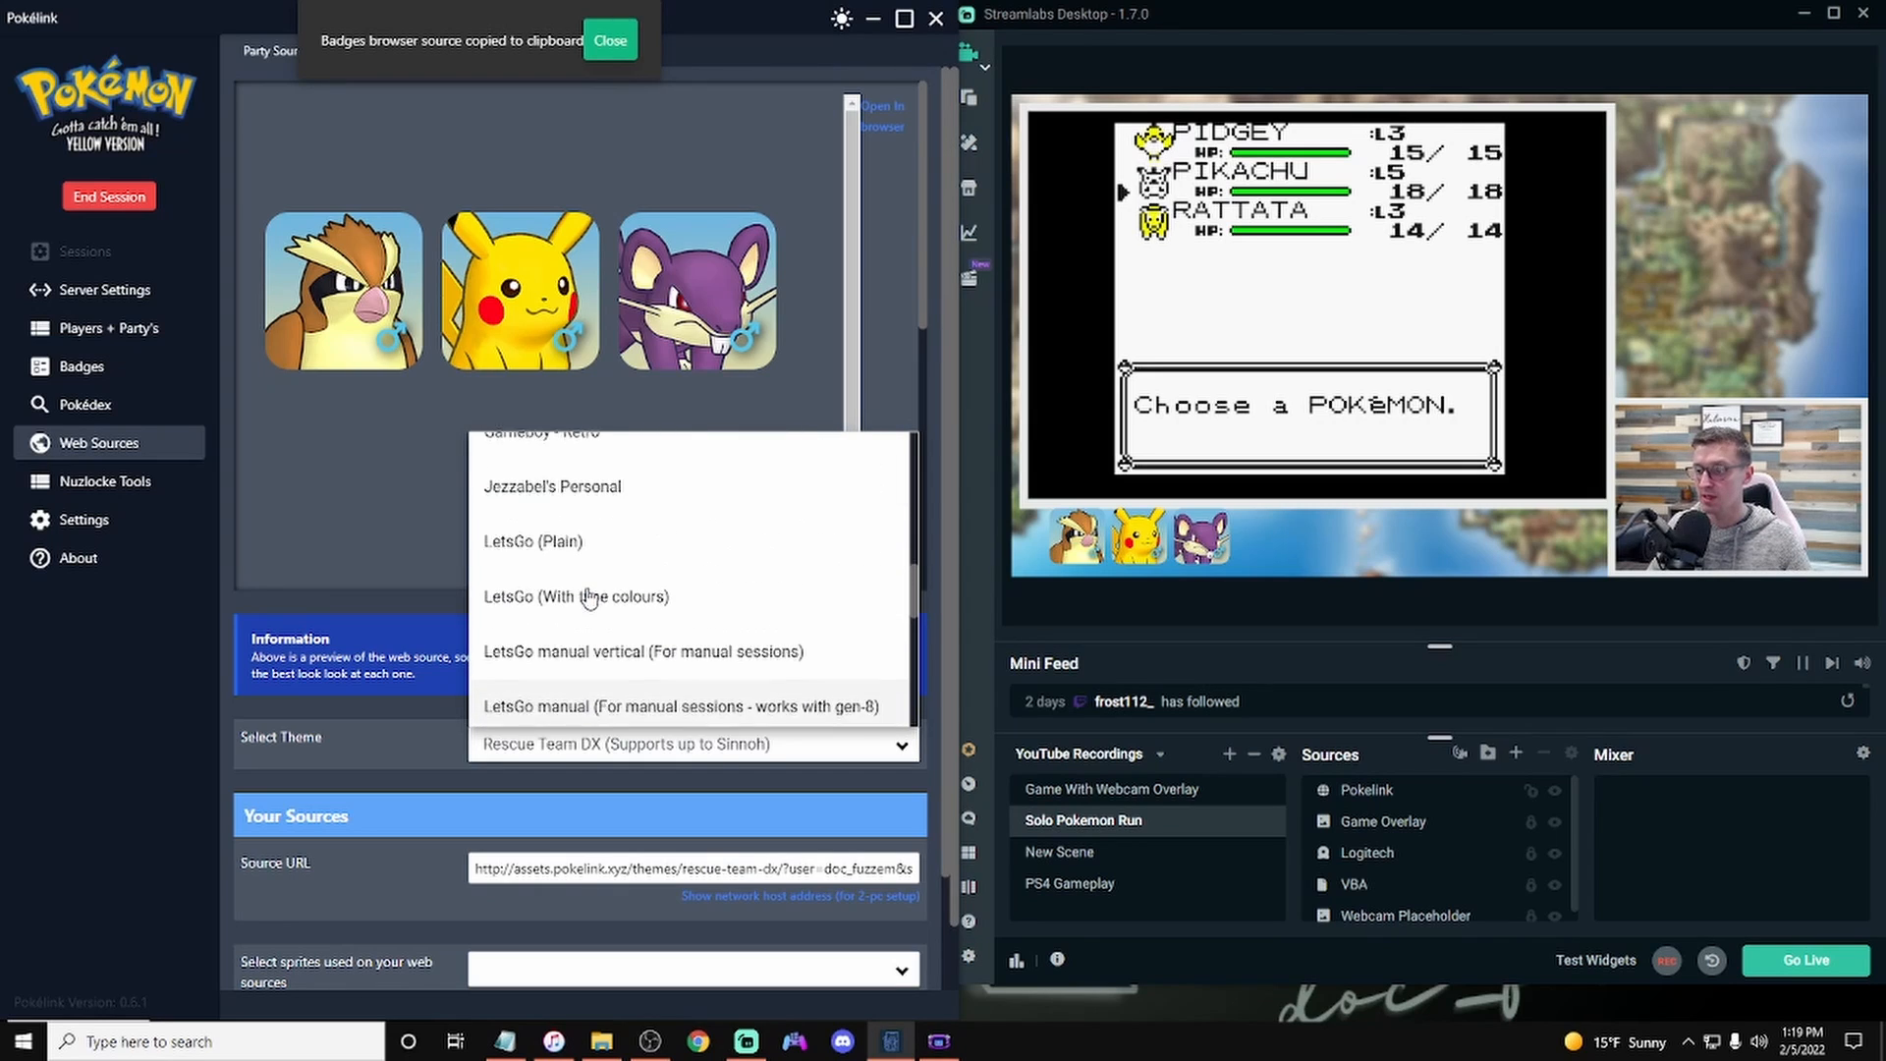
{"action": "left_click", "coordinate": [581, 678]}
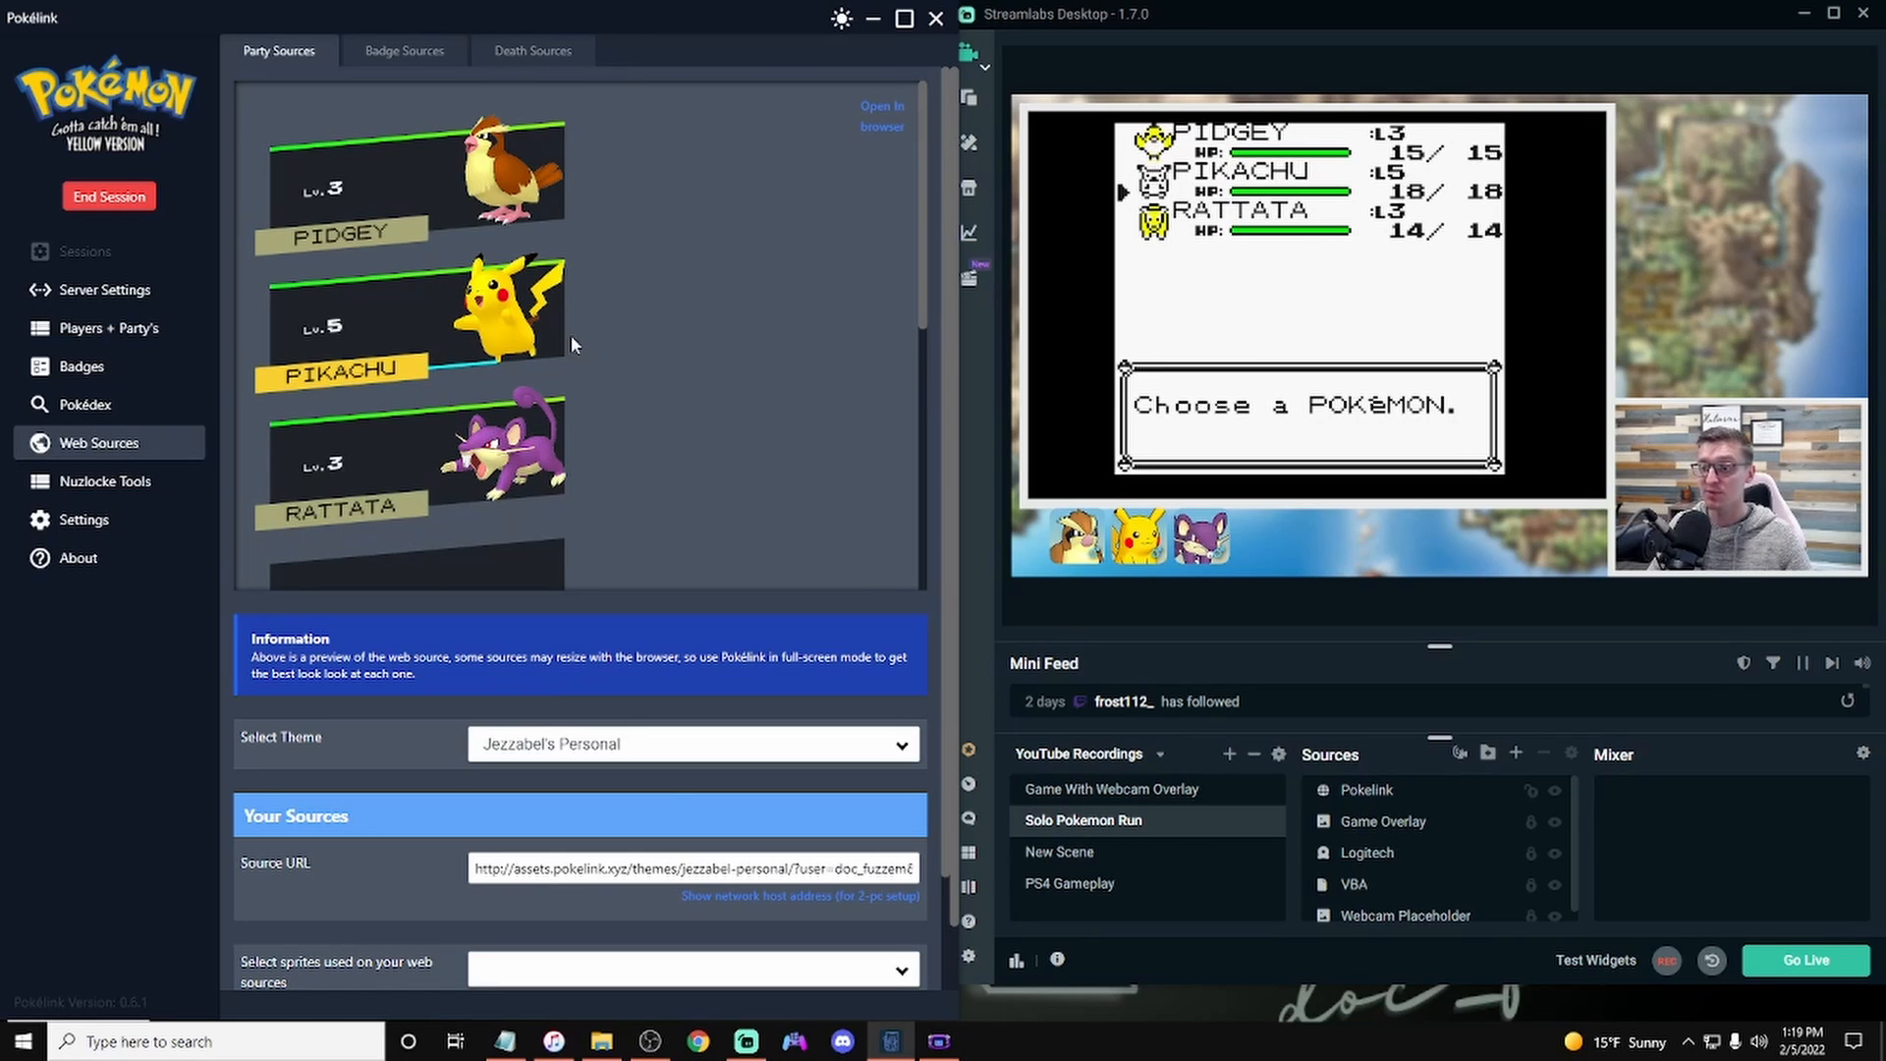
Step: Set the web source sprites to Generation 7 (animated) and apply the changes to the theme
{"action": "left_click", "coordinate": [803, 963]}
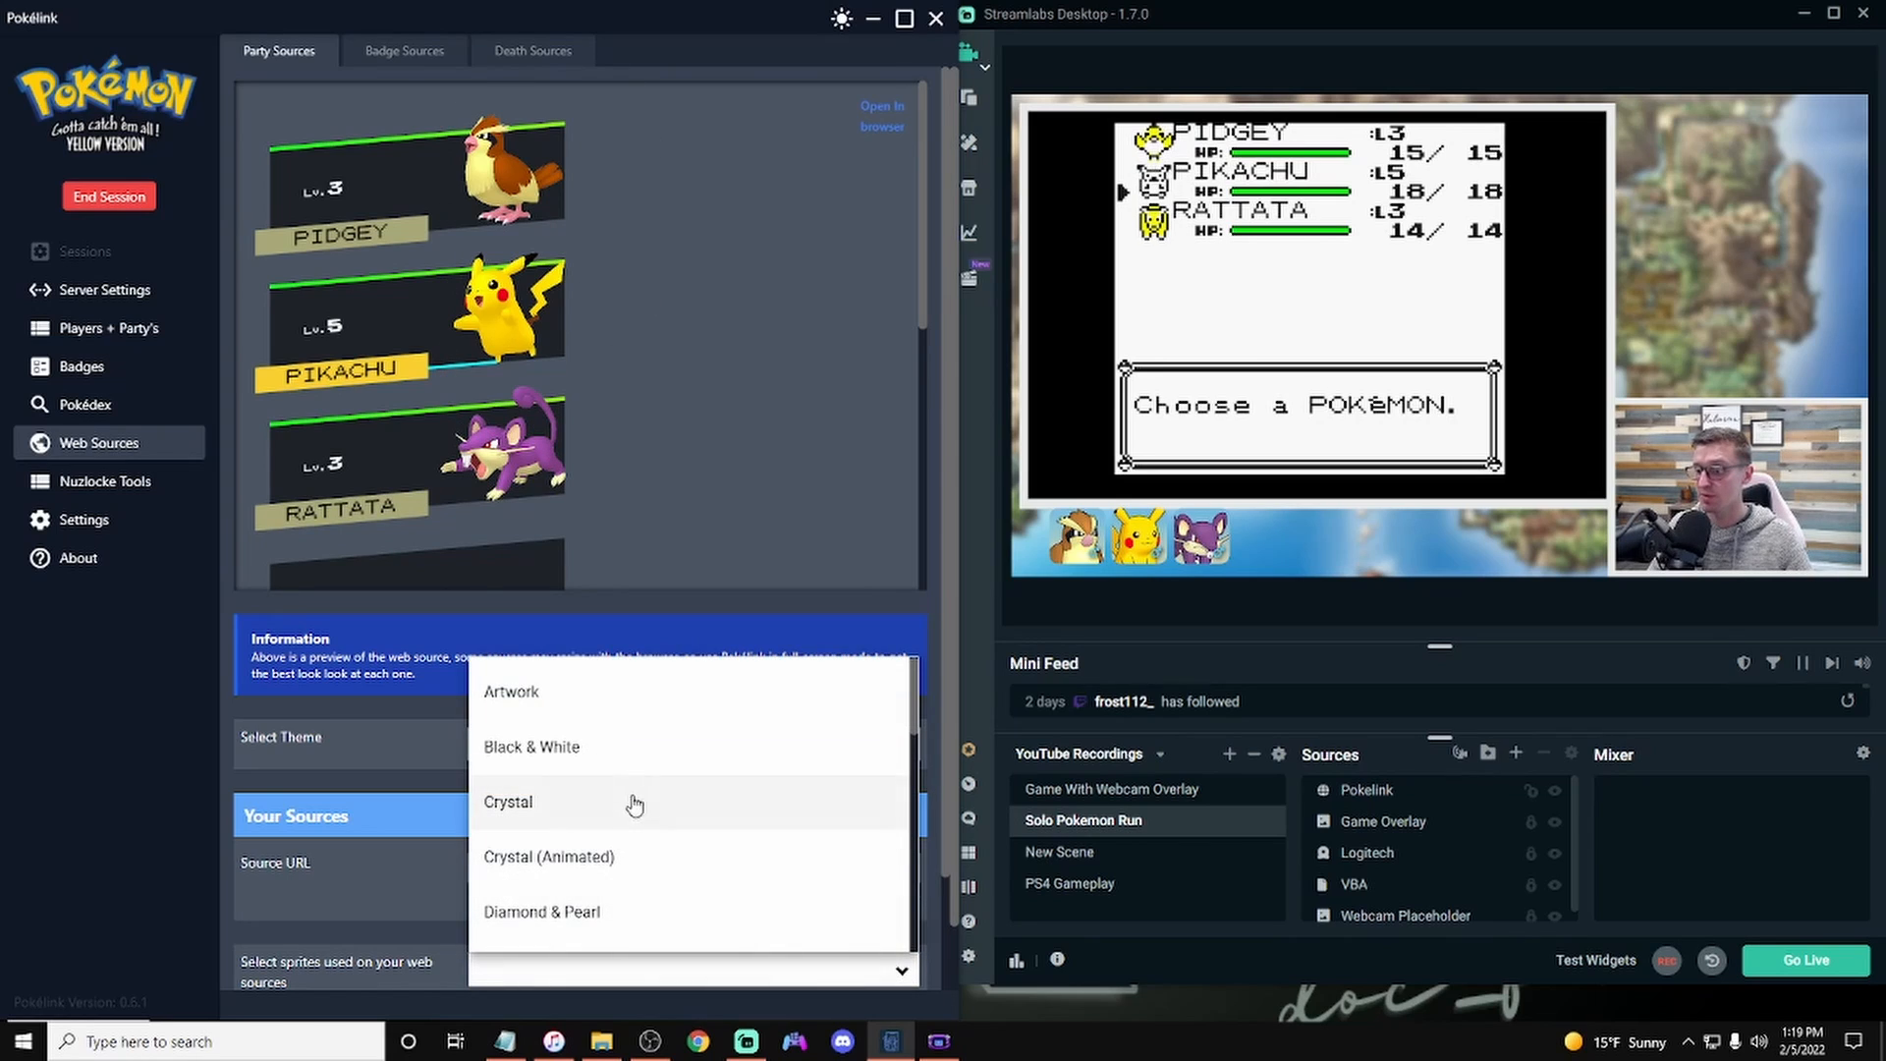
{"action": "scroll", "coordinate": [629, 825], "scroll_direction": "down", "scroll_amount": 2}
{"action": "scroll", "coordinate": [621, 836], "scroll_direction": "down", "scroll_amount": 4}
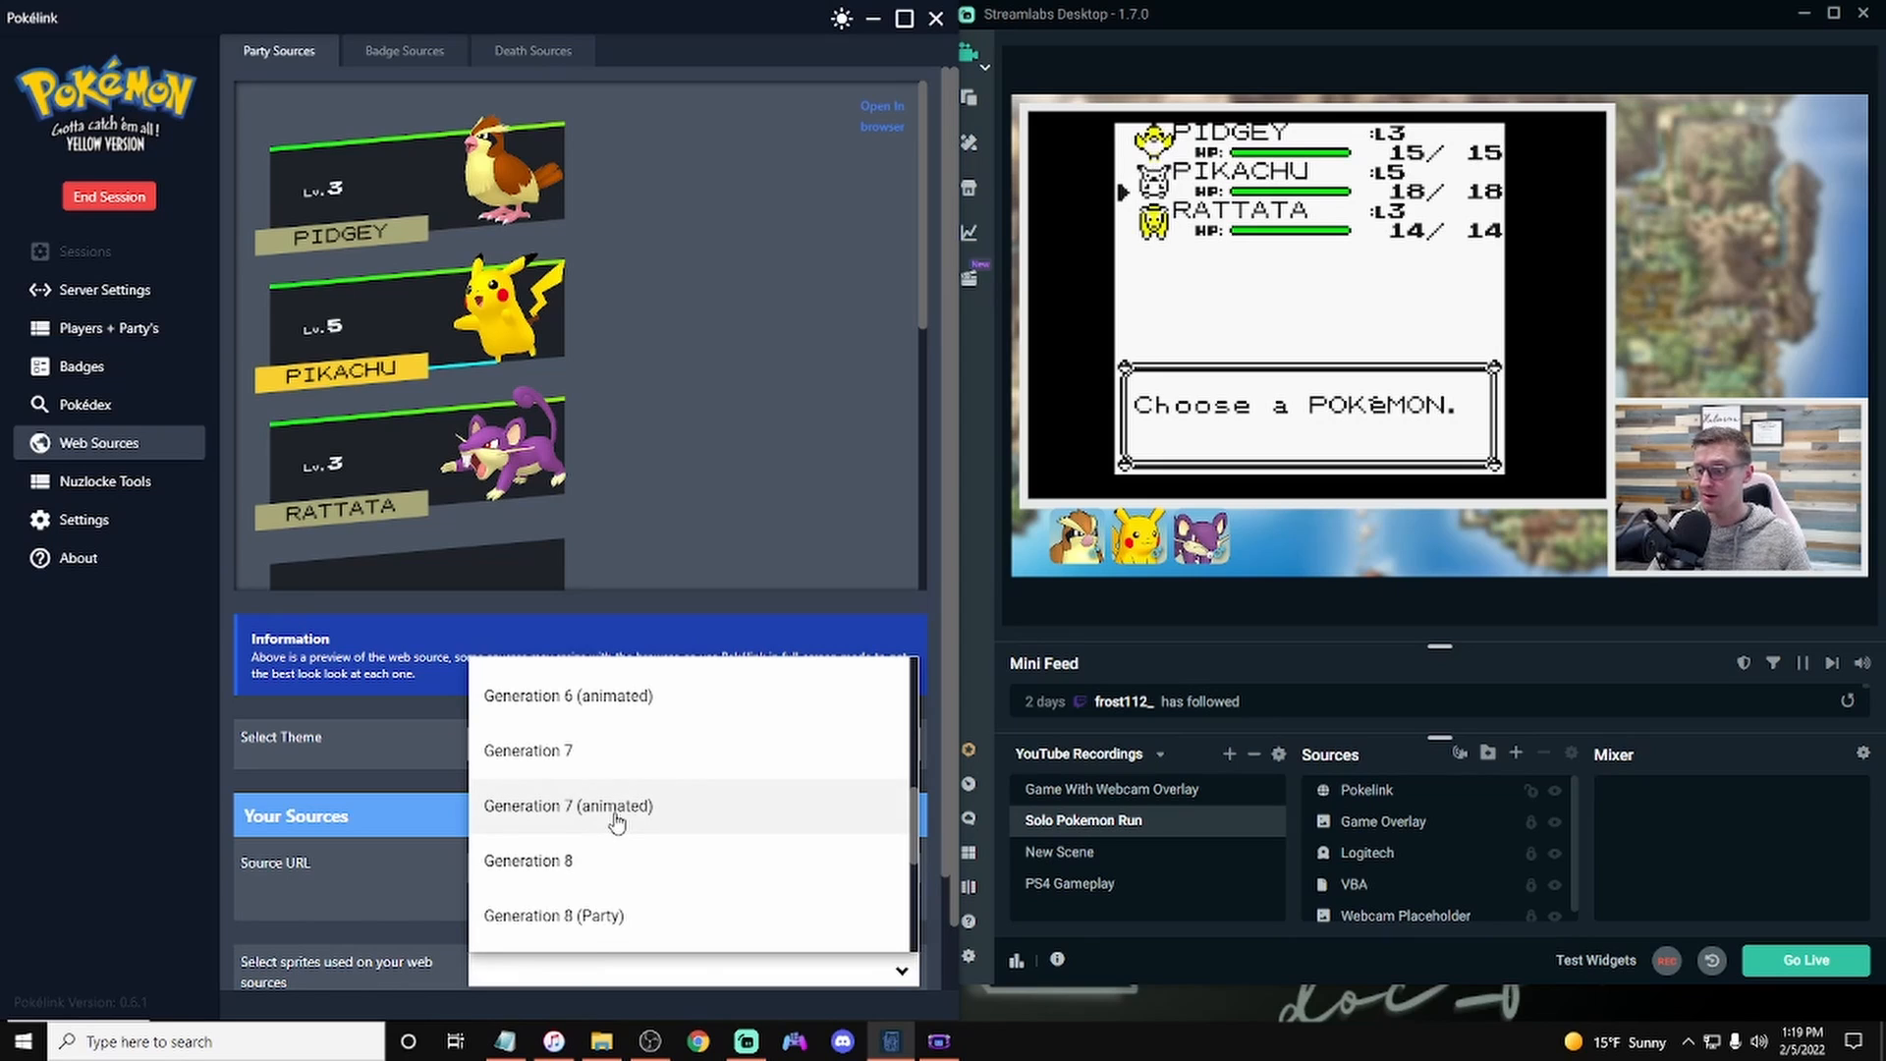
{"action": "left_click", "coordinate": [621, 821]}
{"action": "scroll", "coordinate": [621, 822], "scroll_direction": "down", "scroll_amount": 3}
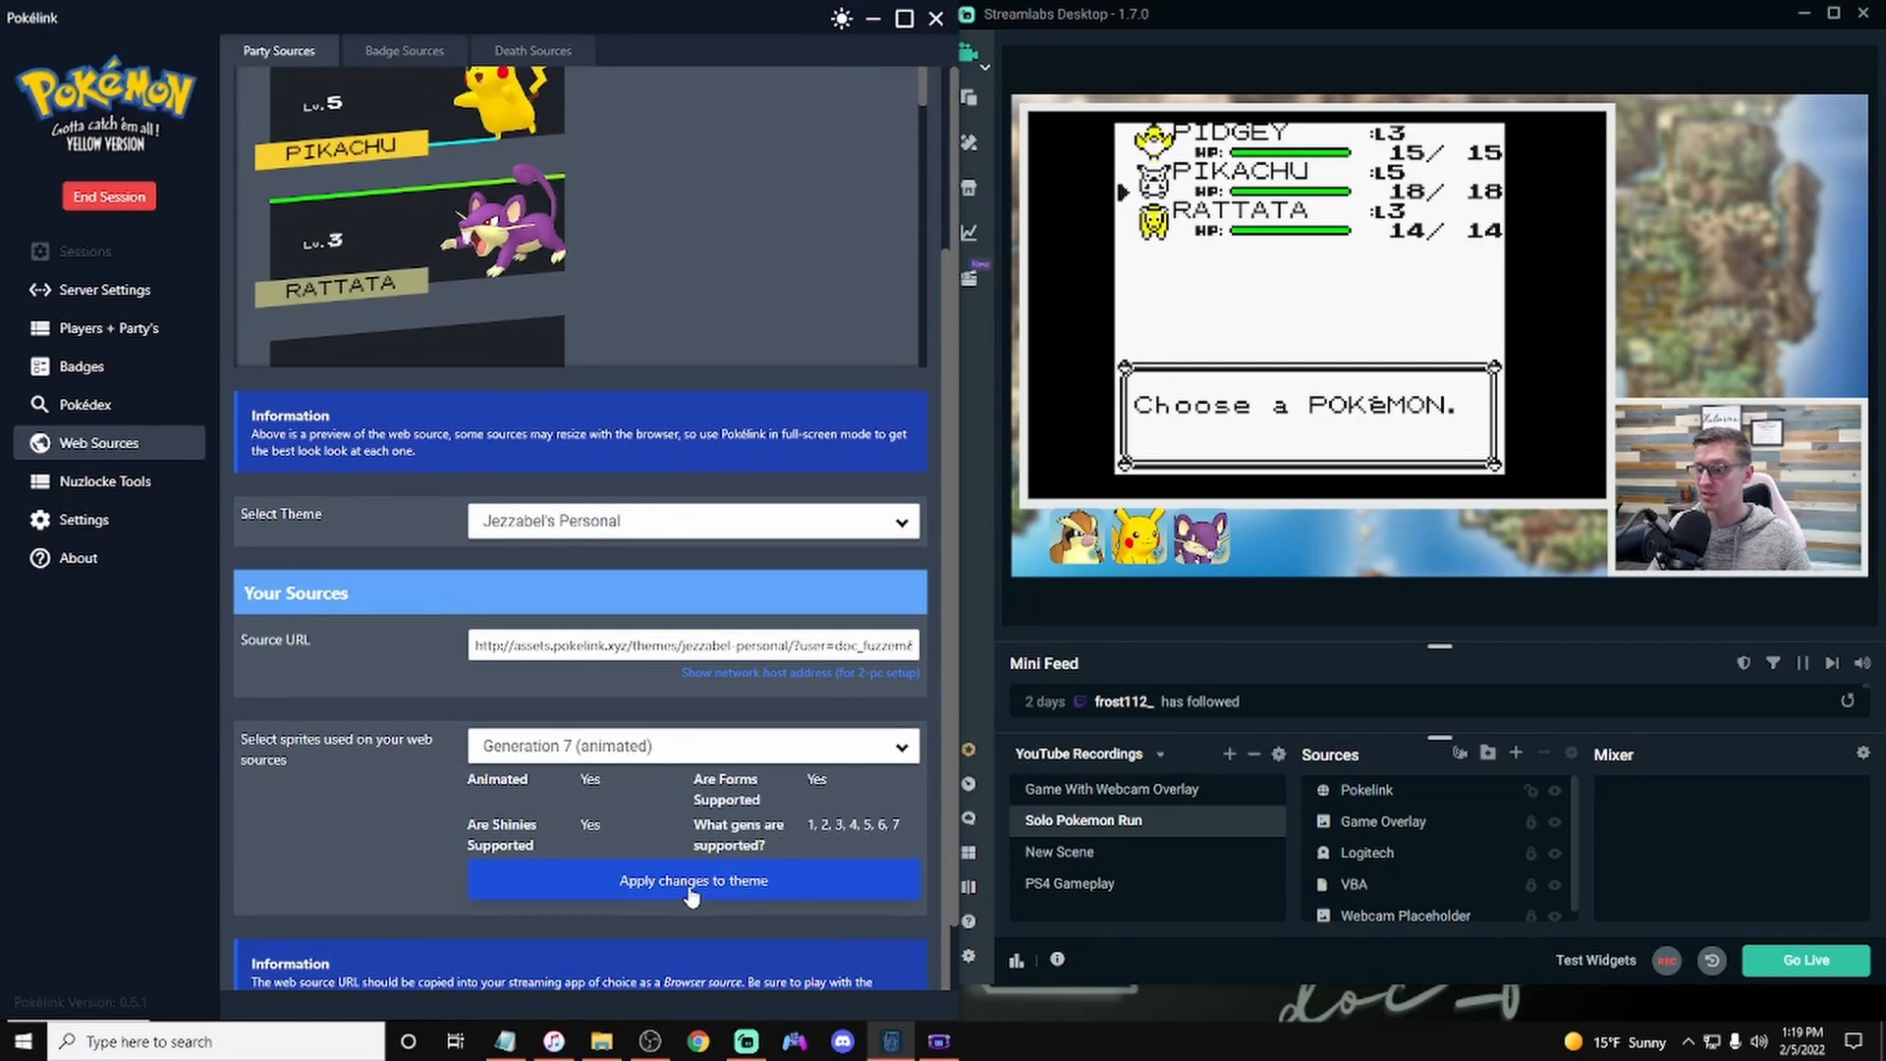
{"action": "left_click", "coordinate": [655, 890]}
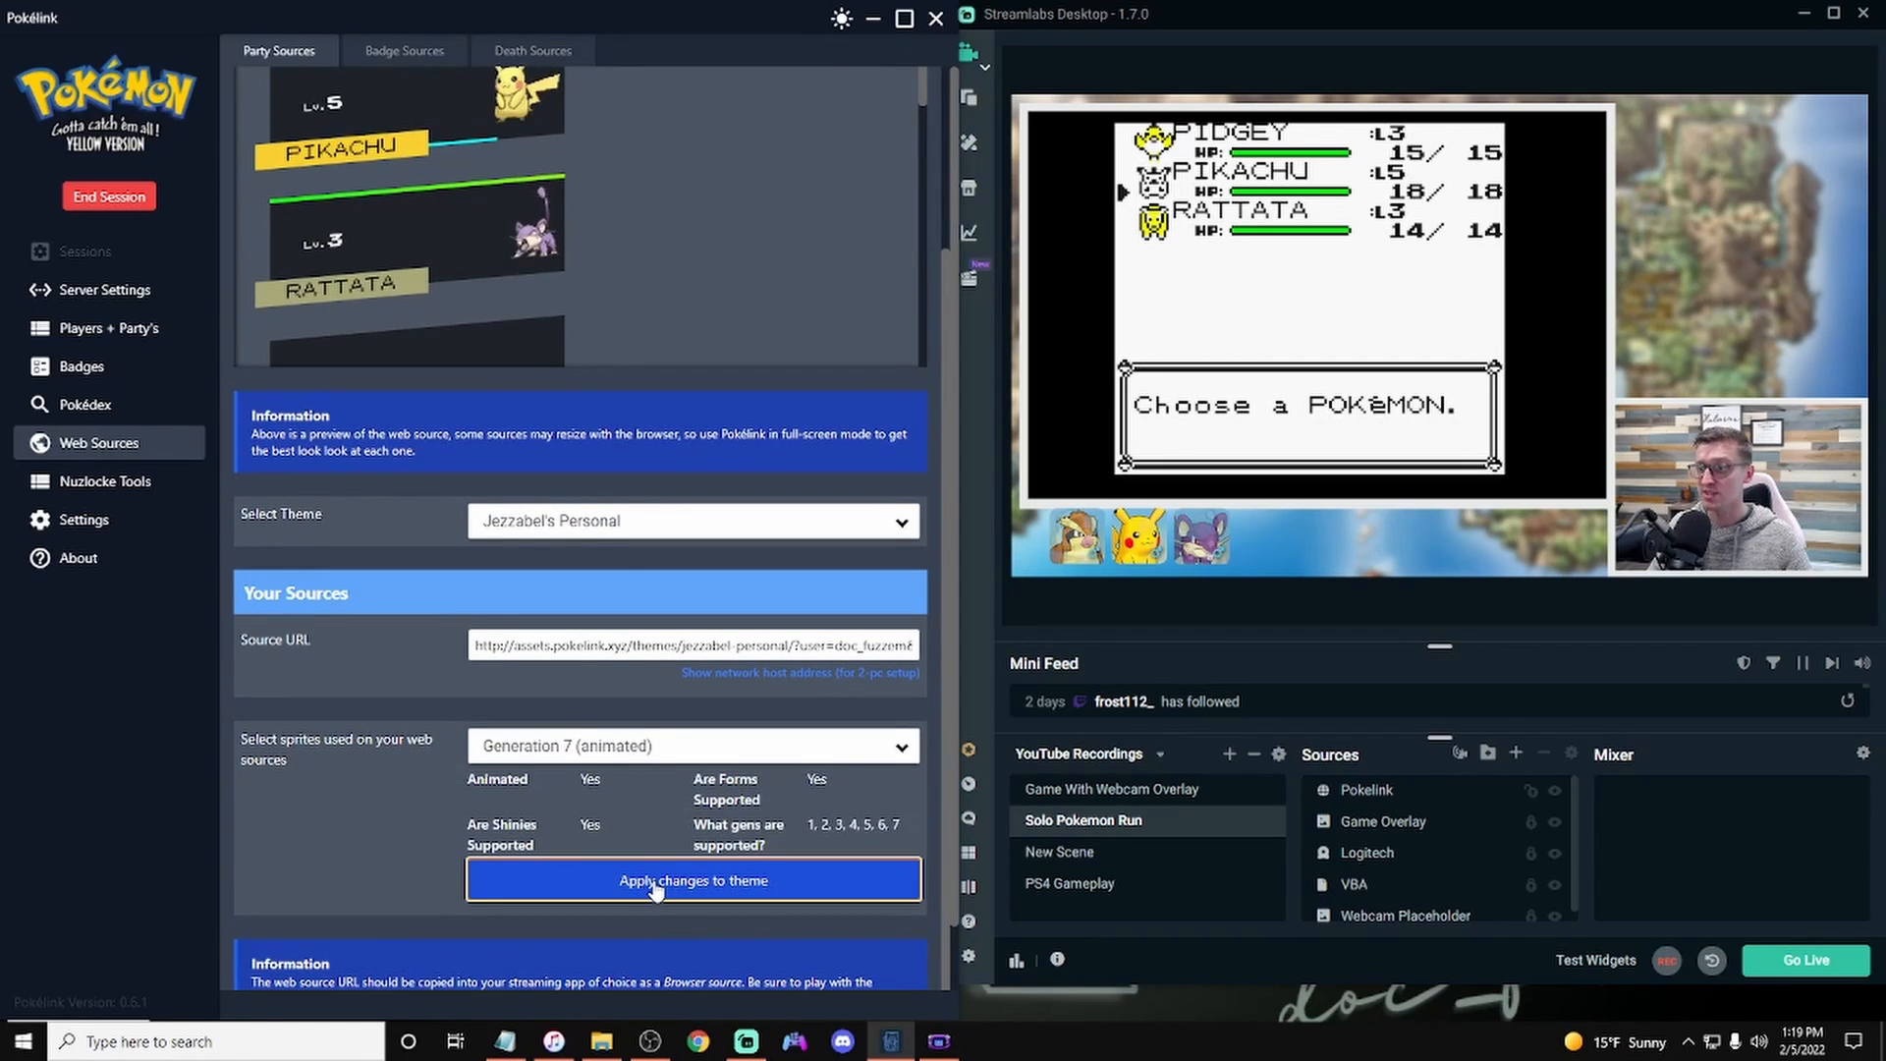
Step: Copy the updated source URL and replace the Pokelink browser source's URL with it
{"action": "scroll", "coordinate": [689, 624], "scroll_direction": "up", "scroll_amount": 3}
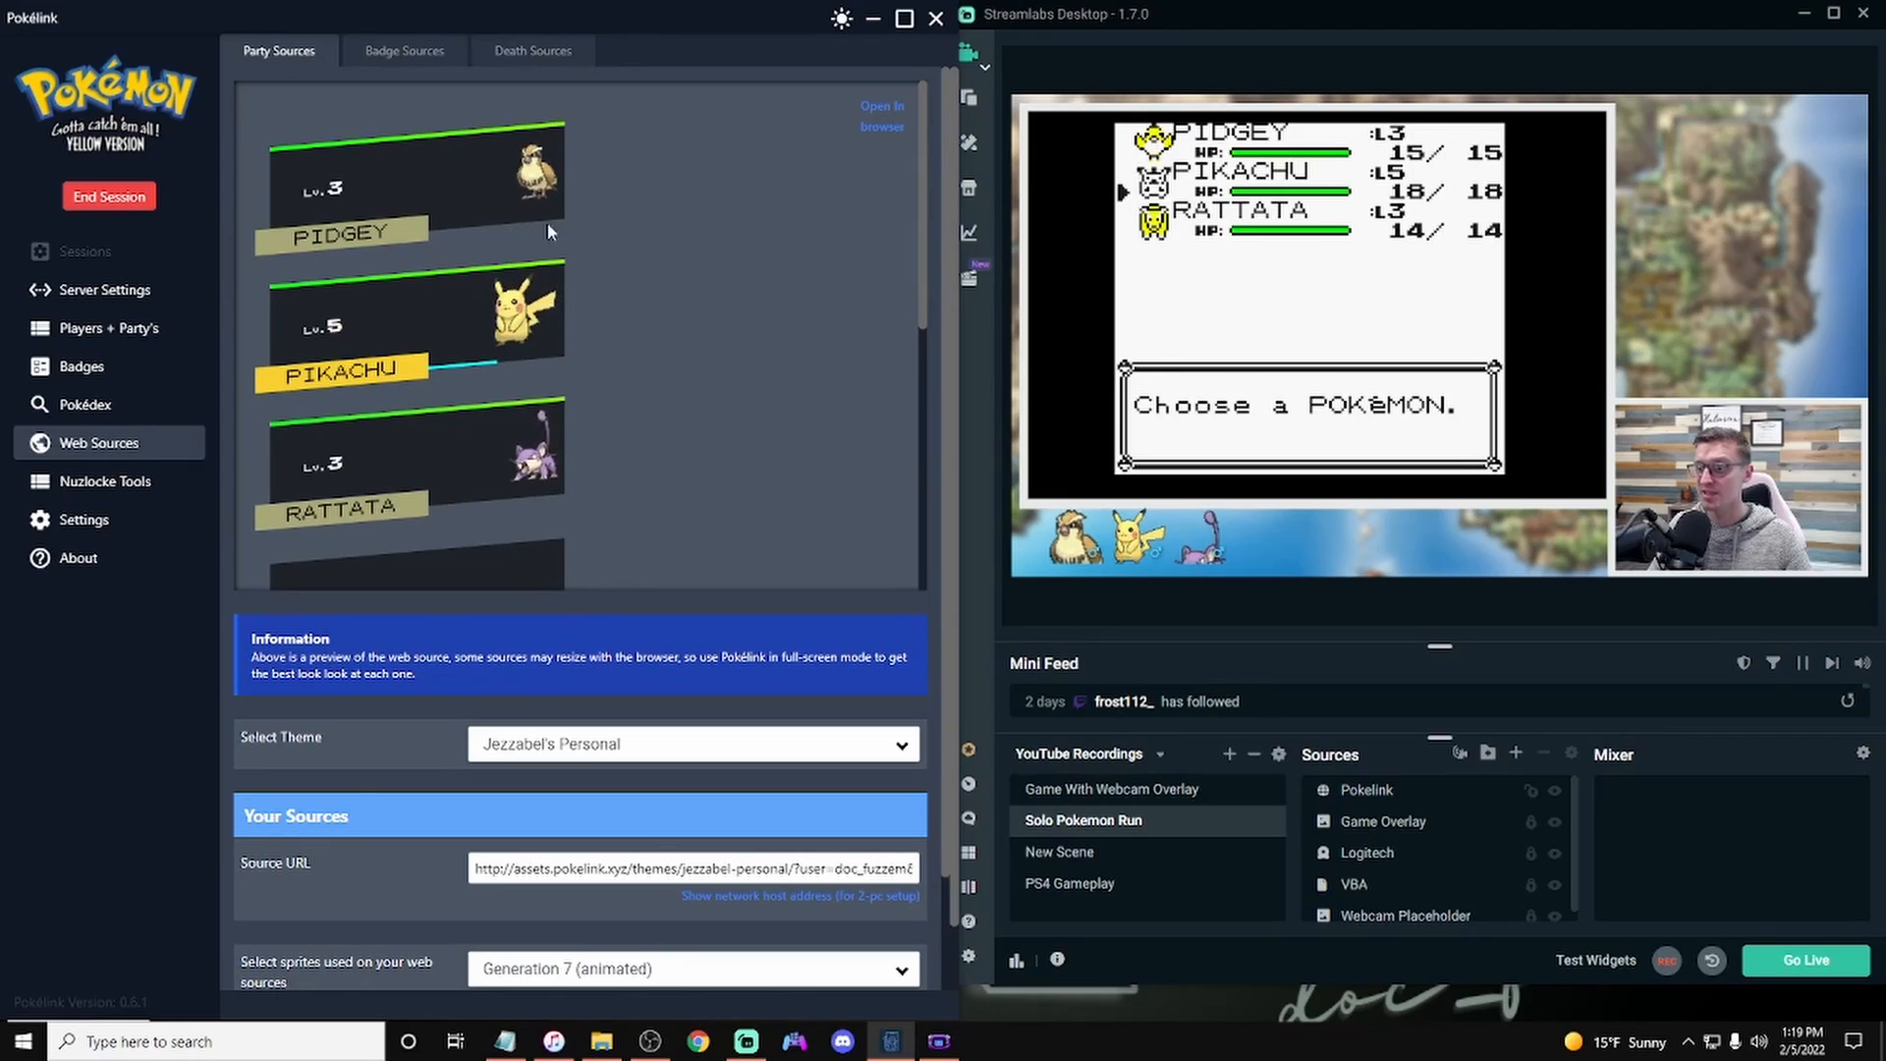
{"action": "left_click", "coordinate": [733, 868]}
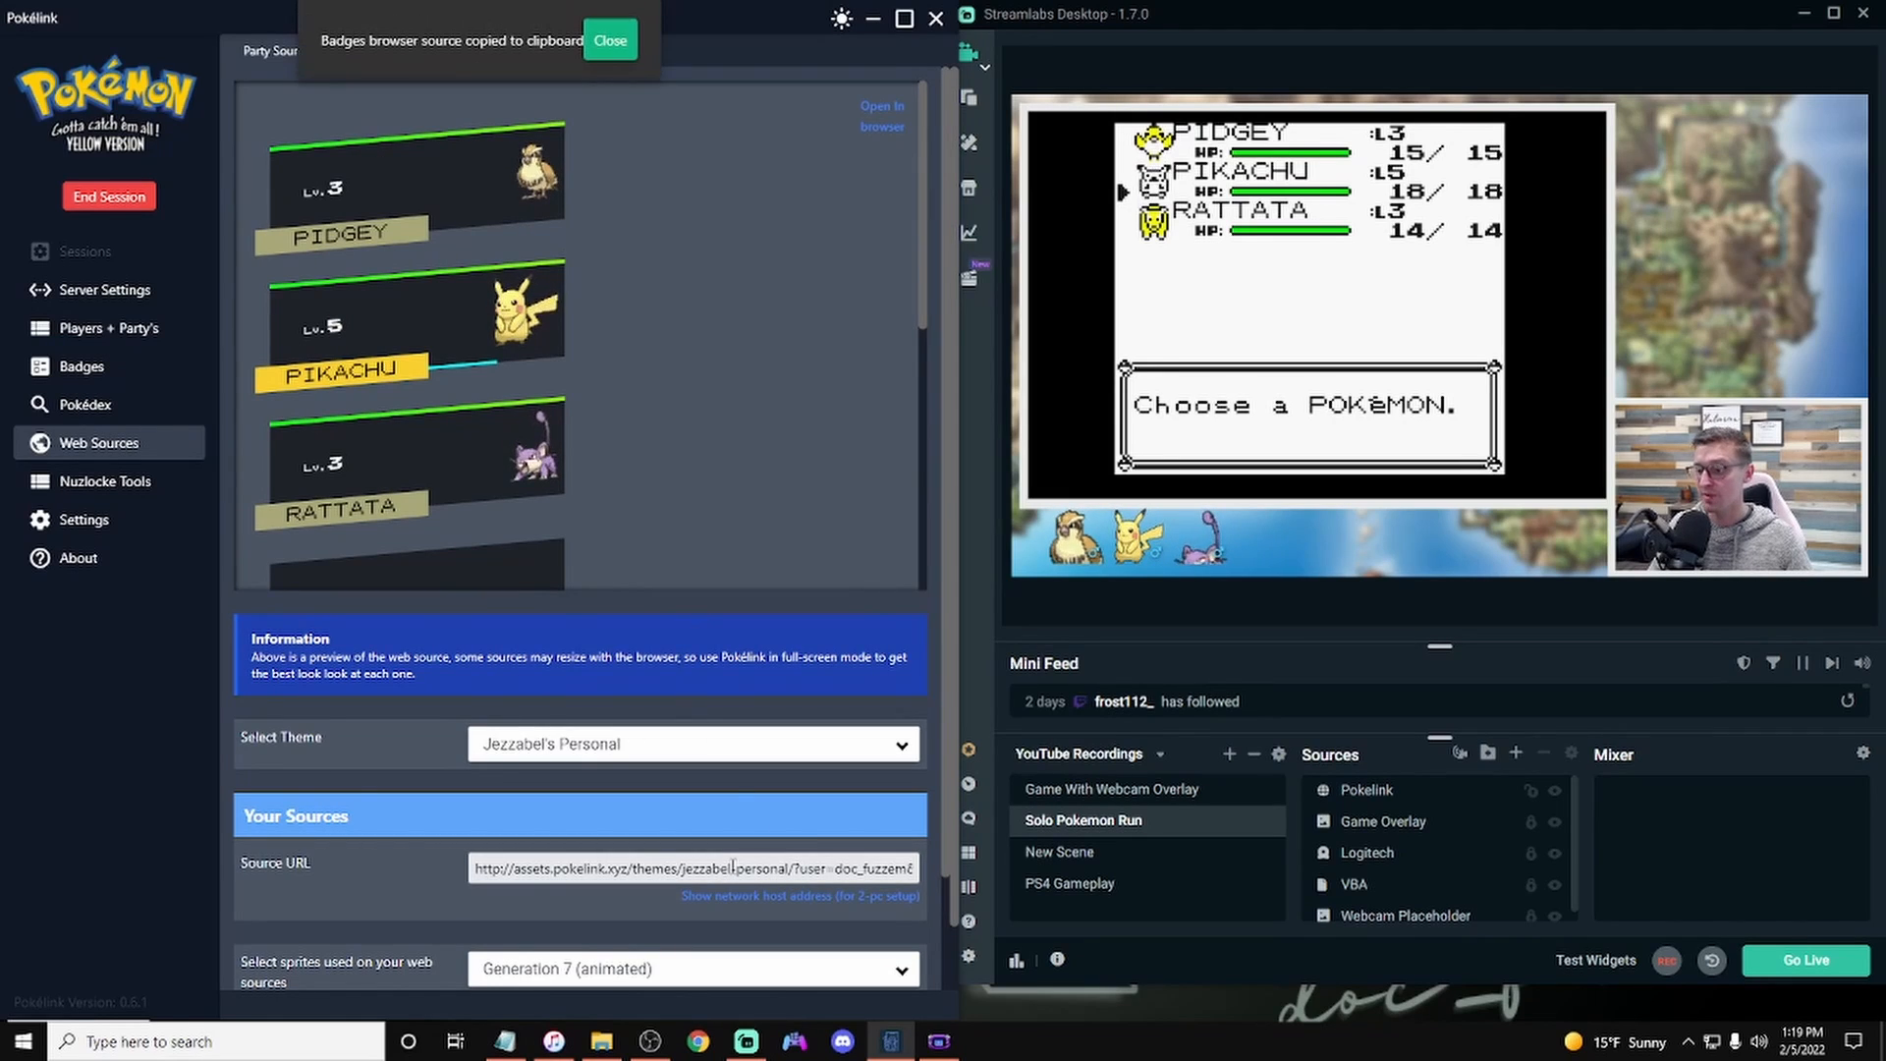
{"action": "right_click", "coordinate": [1364, 789]}
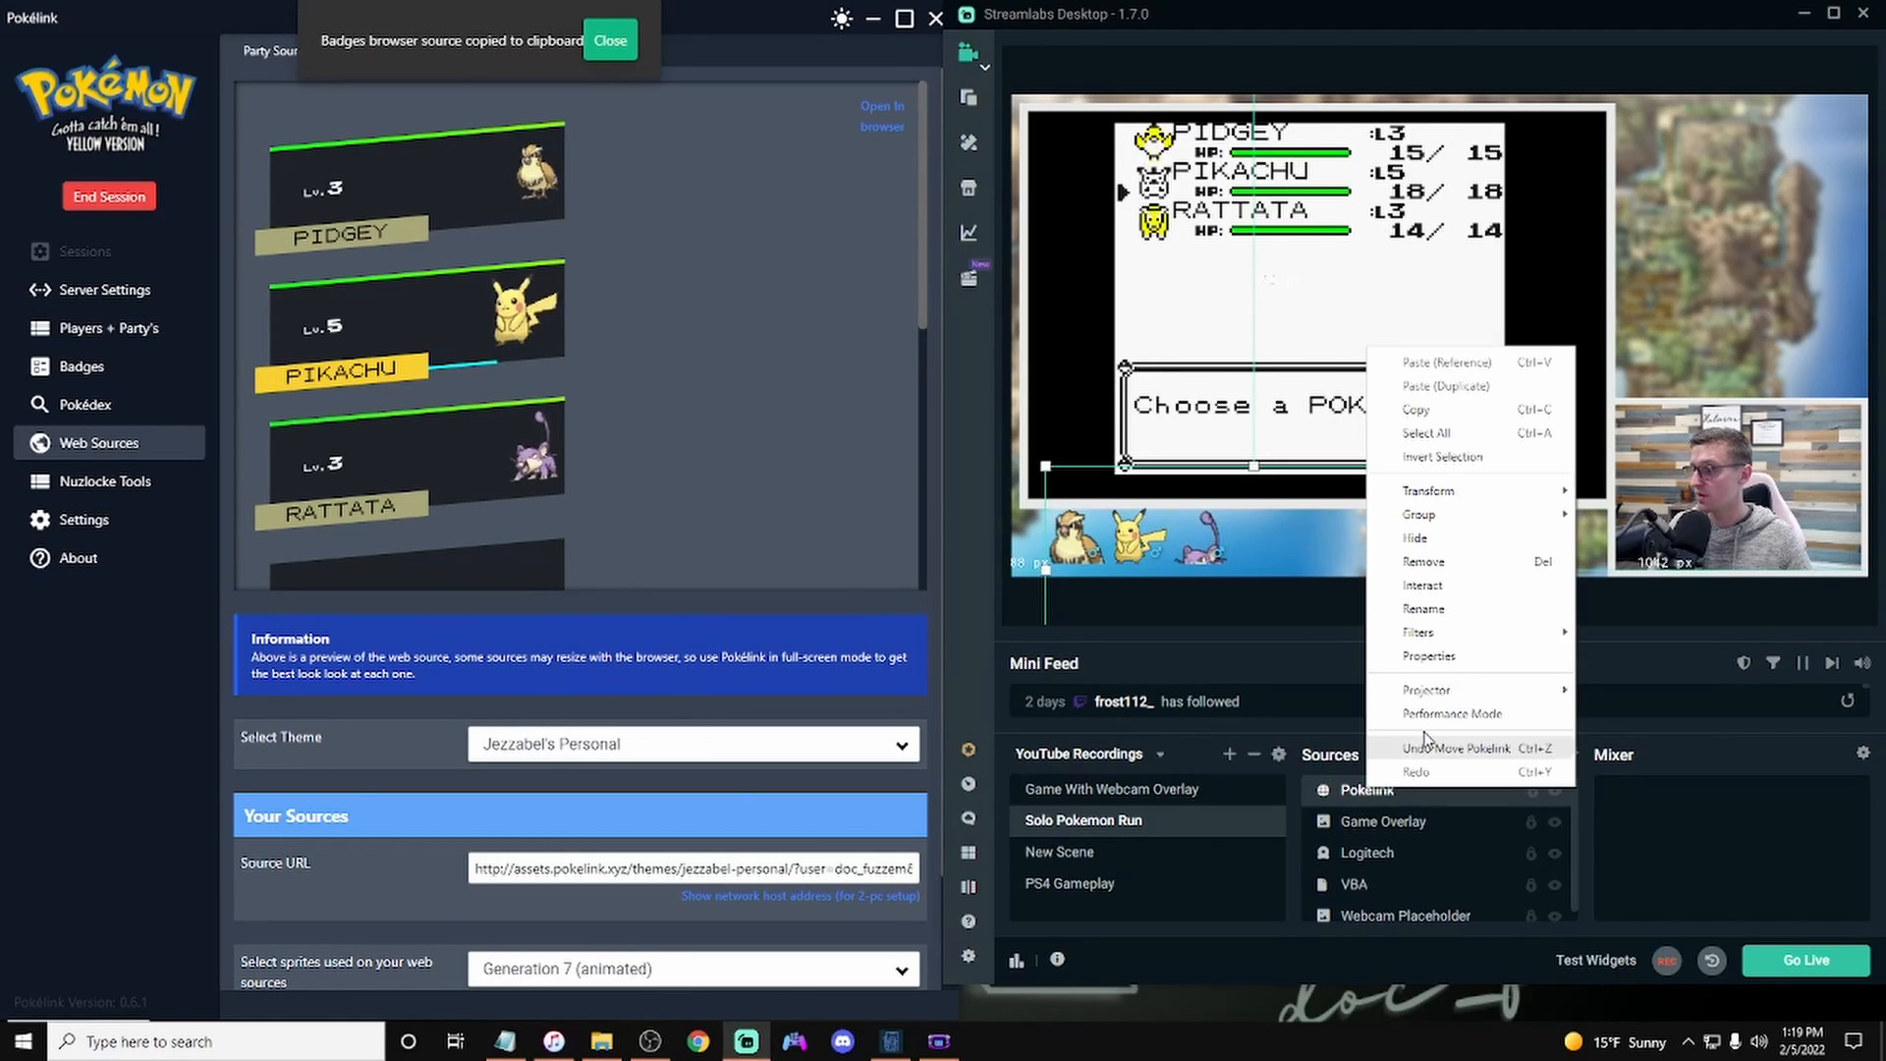
{"action": "left_click", "coordinate": [1430, 656]}
{"action": "left_click", "coordinate": [1405, 386]}
{"action": "key", "text": "ctrl+a"}
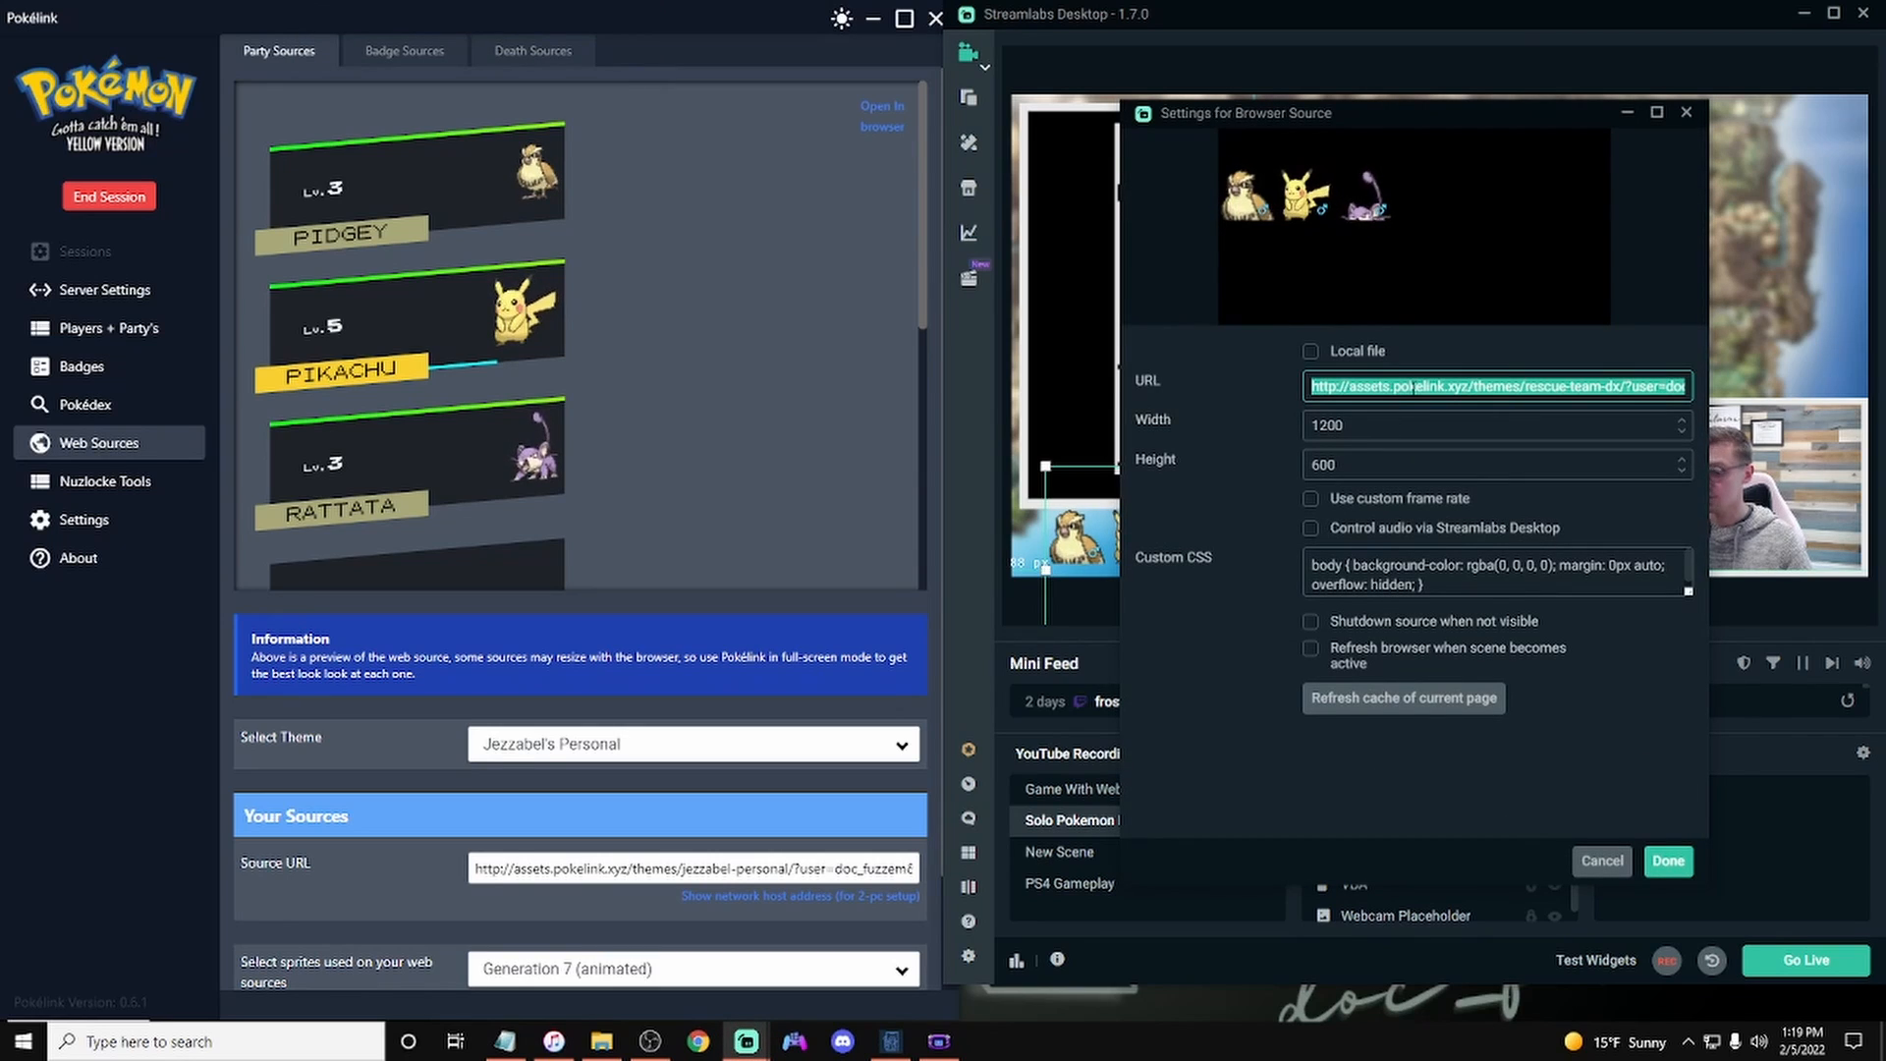
{"action": "key", "text": "ctrl+v"}
Step: Set the Pokelink browser source's width to 400 and height to 1000, and confirm the settings
{"action": "left_click", "coordinate": [1405, 425]}
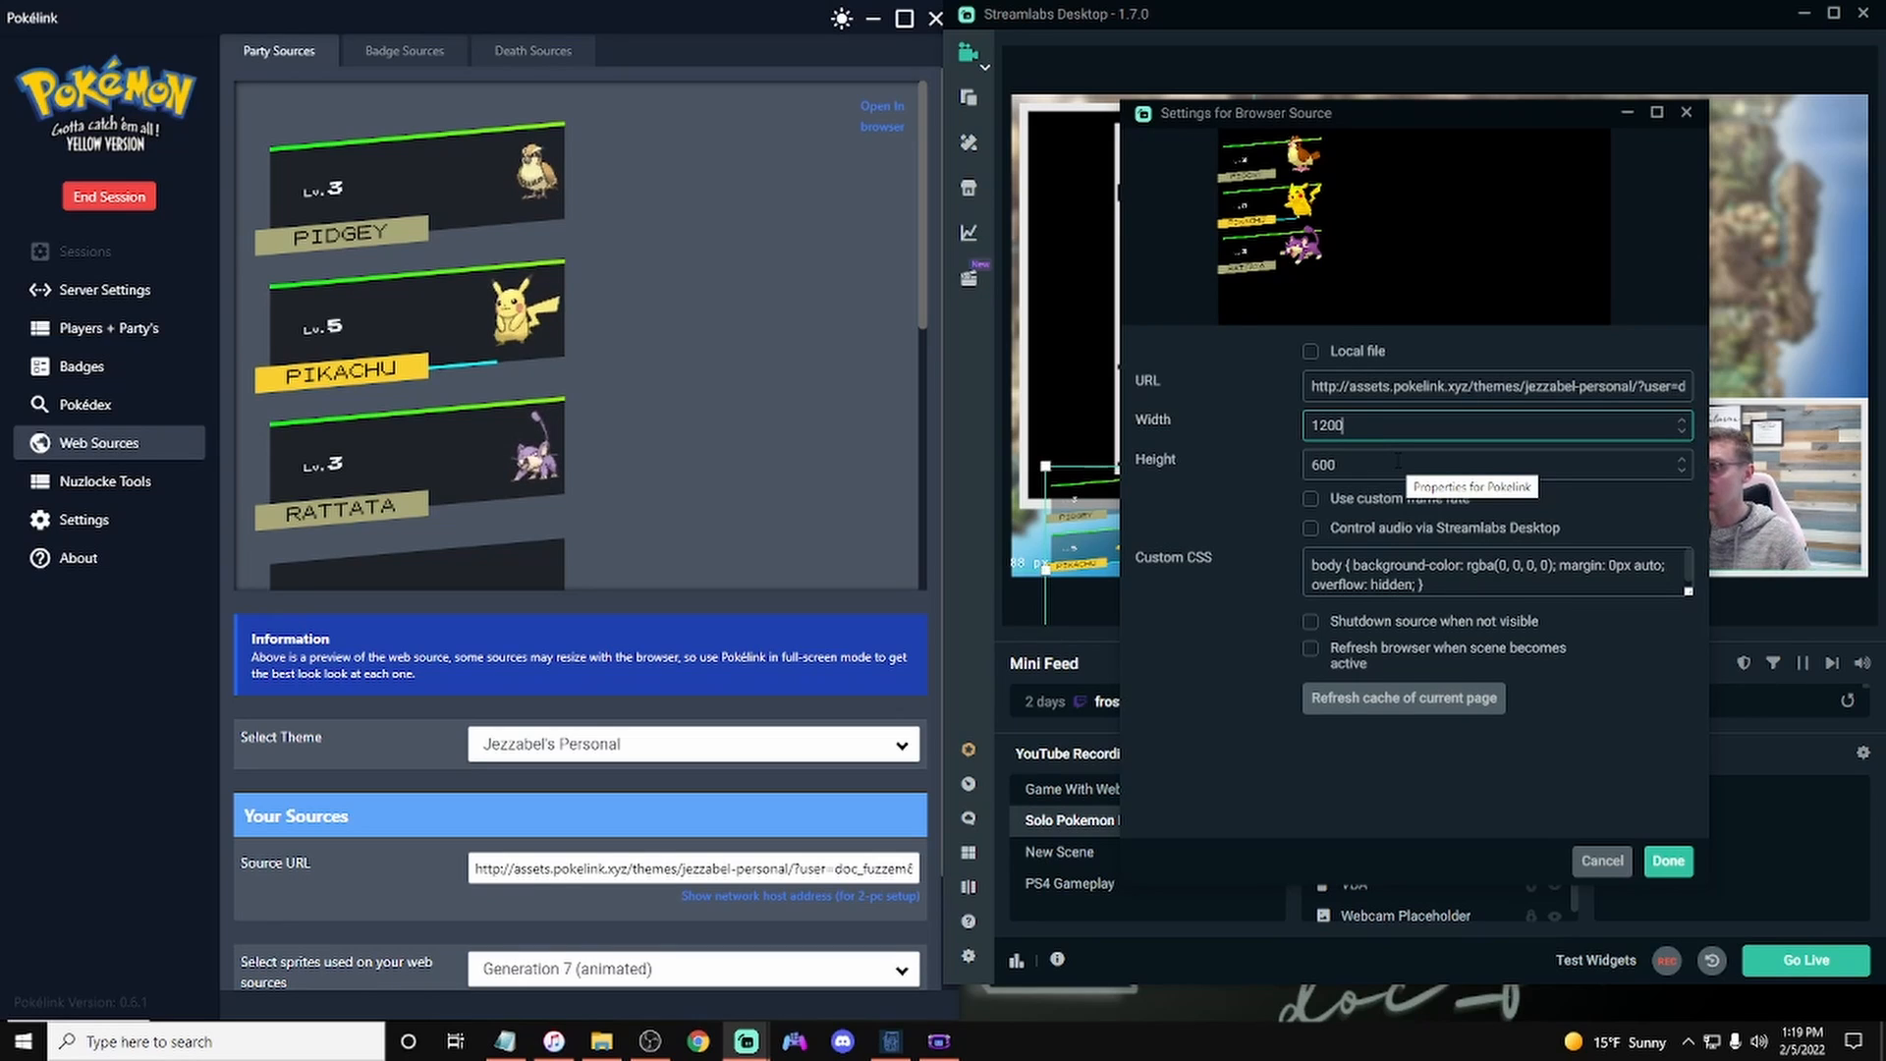
{"action": "key", "text": "BackSpace"}
{"action": "key", "text": "BackSpace"}
{"action": "key", "text": "BackSpace"}
{"action": "type", "text": "4000"}
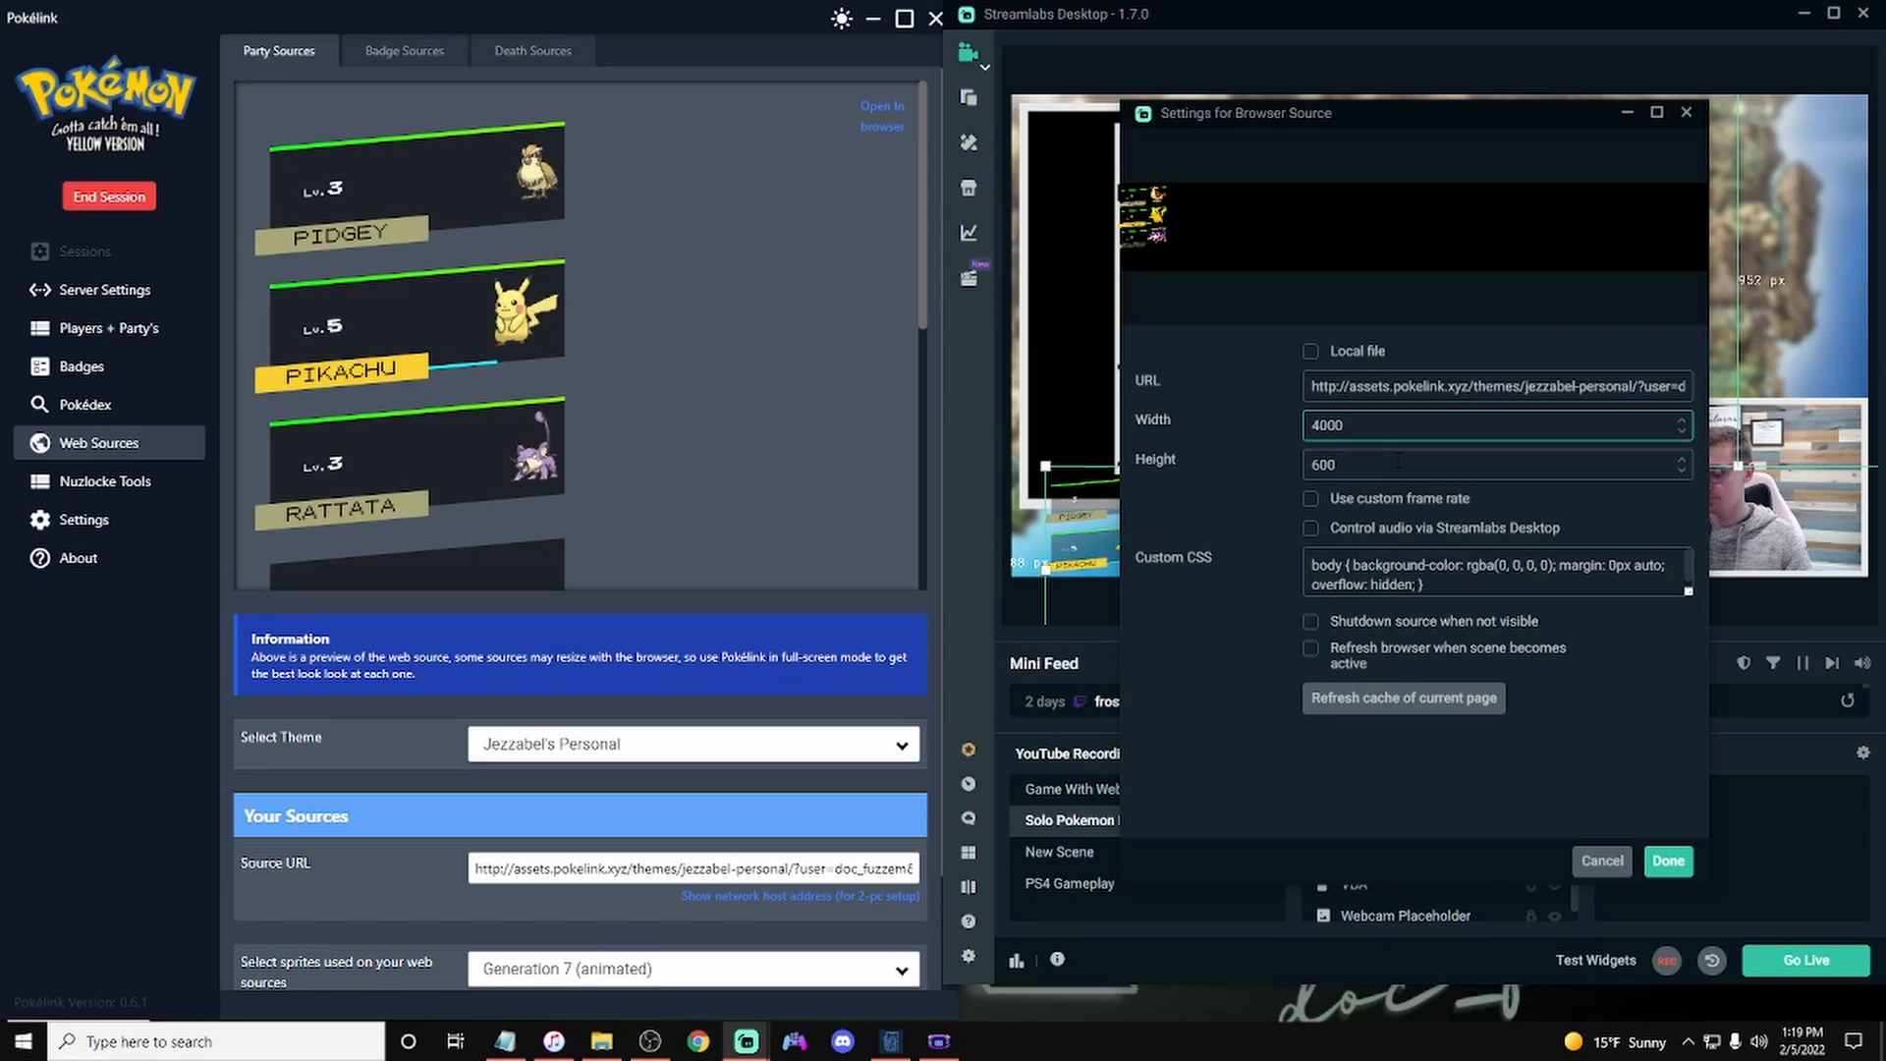
{"action": "key", "text": "BackSpace"}
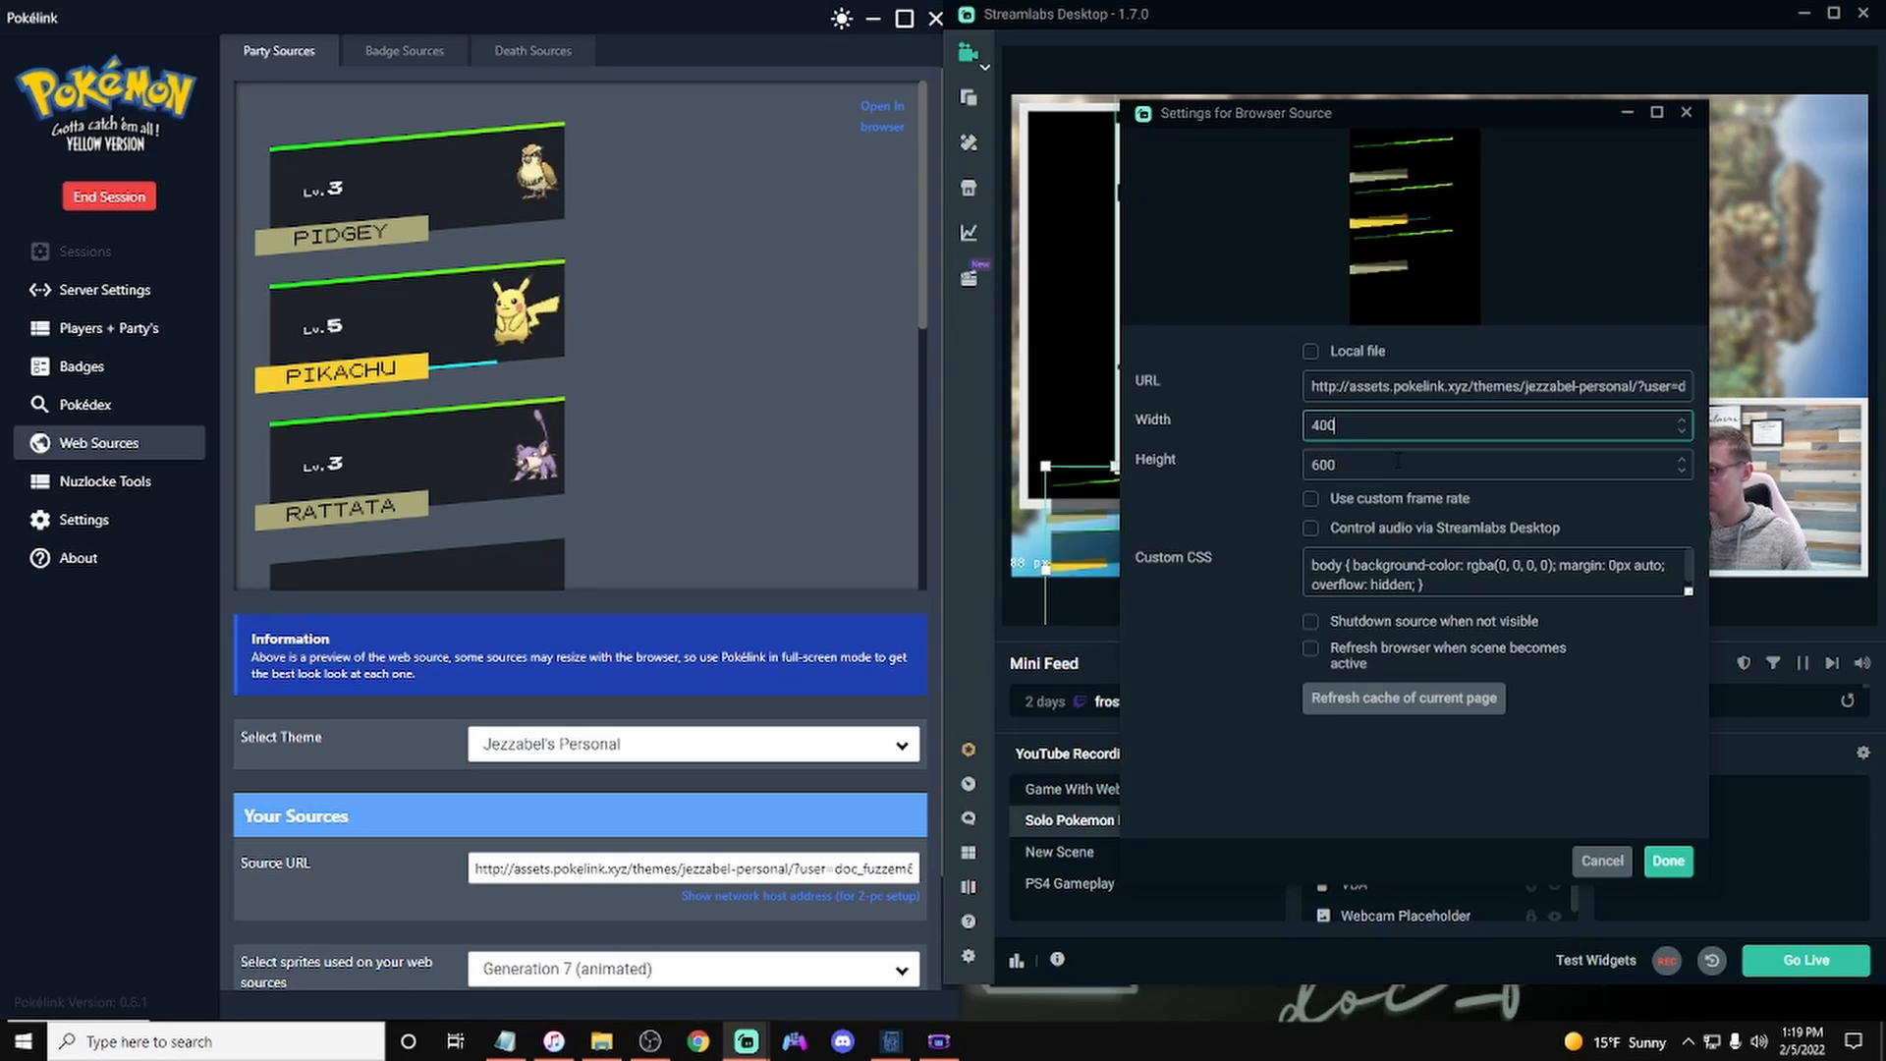
{"action": "key", "text": "Tab"}
{"action": "type", "text": "1000"}
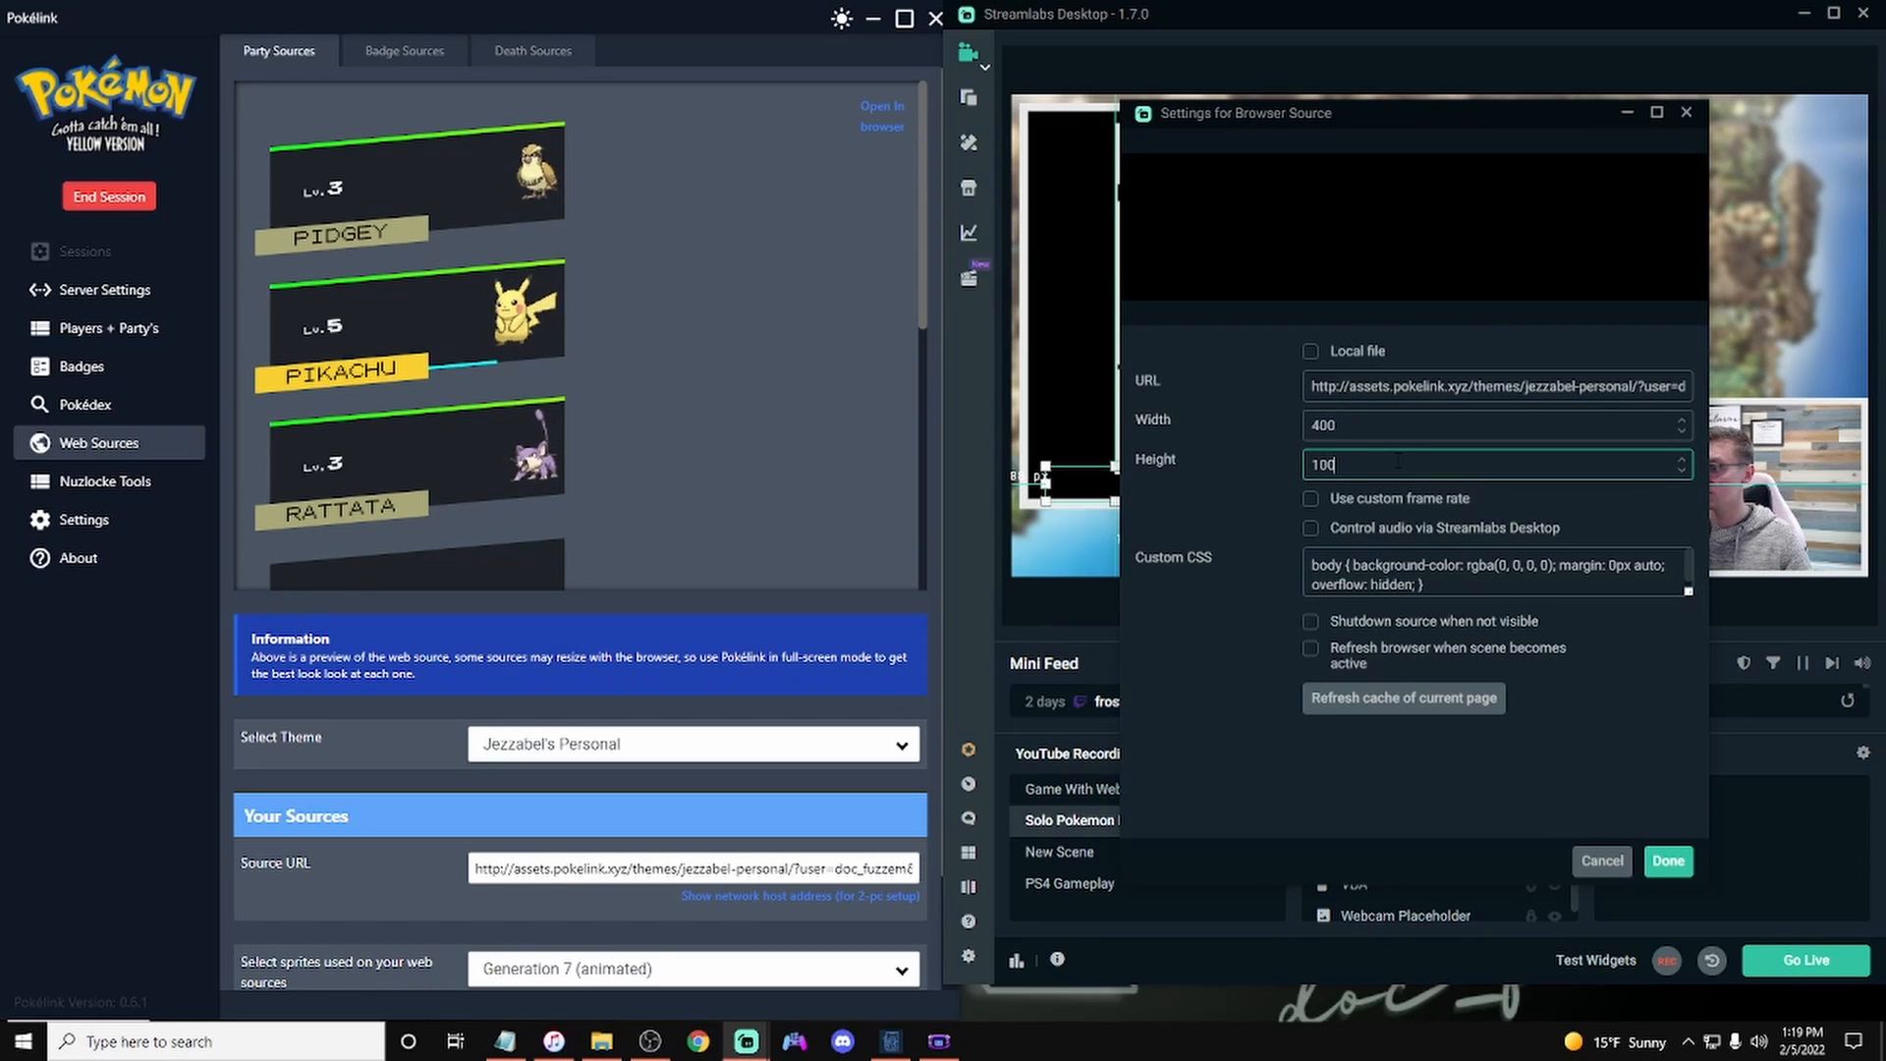
{"action": "left_click", "coordinate": [1670, 861]}
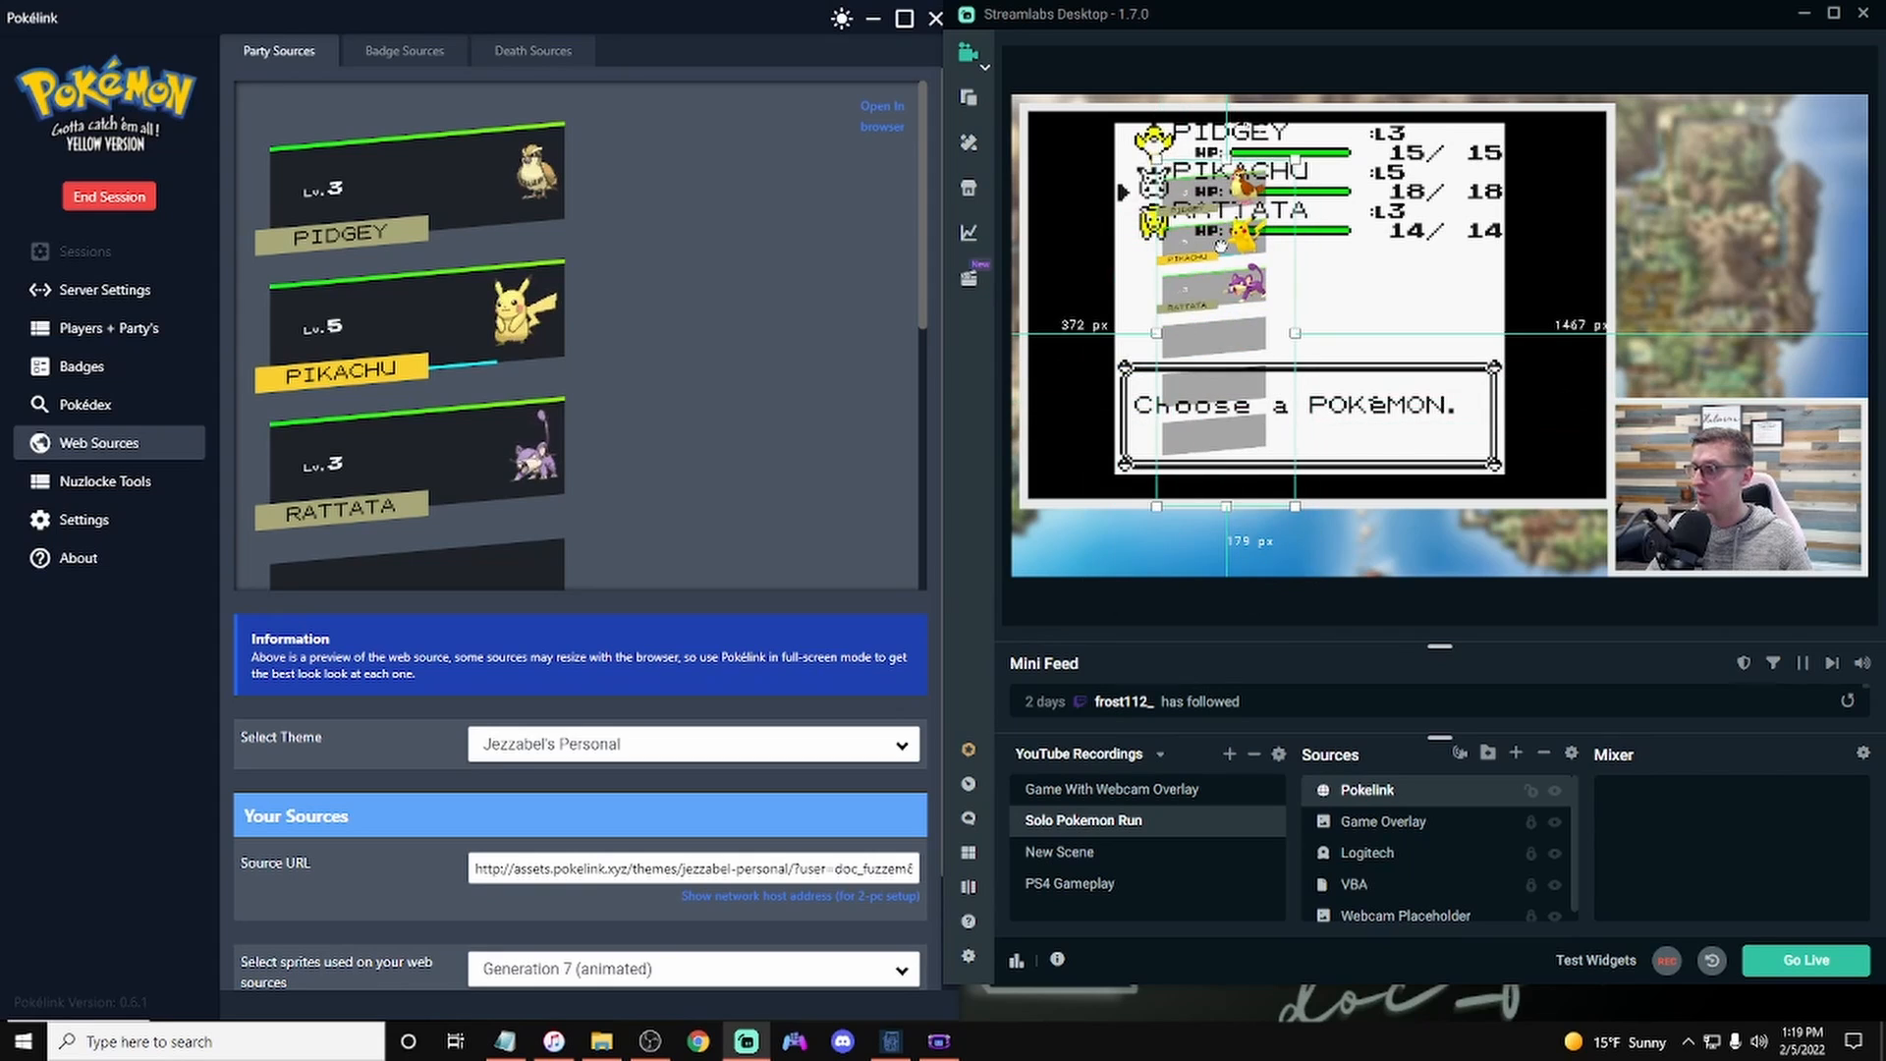
Step: Move the Pokelink party overlay to the upper right corner above the webcam and lock it
{"action": "left_click_drag", "start_coordinate": [1220, 246], "coordinate": [1682, 189]}
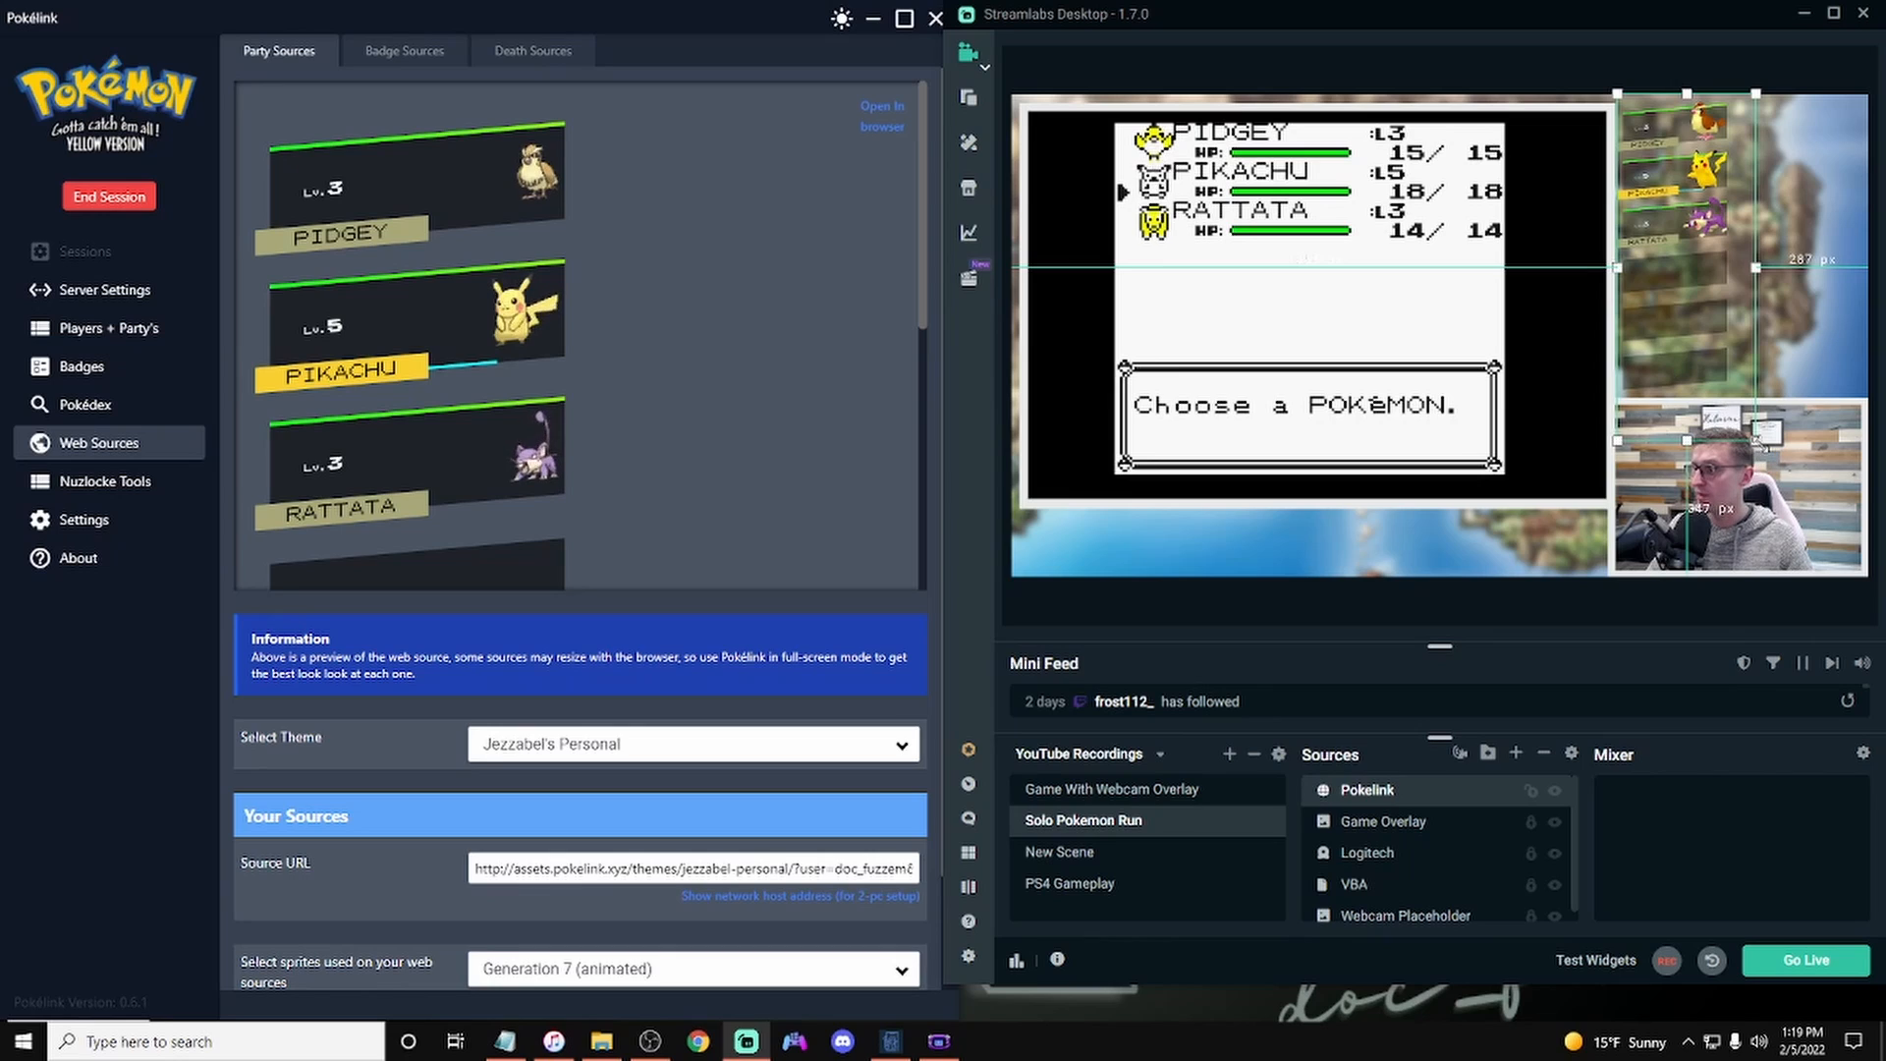
{"action": "mouse_move", "coordinate": [1756, 441]}
{"action": "left_mouse_down"}
{"action": "mouse_move", "coordinate": [1776, 494]}
{"action": "mouse_move", "coordinate": [1757, 441]}
{"action": "left_mouse_up"}
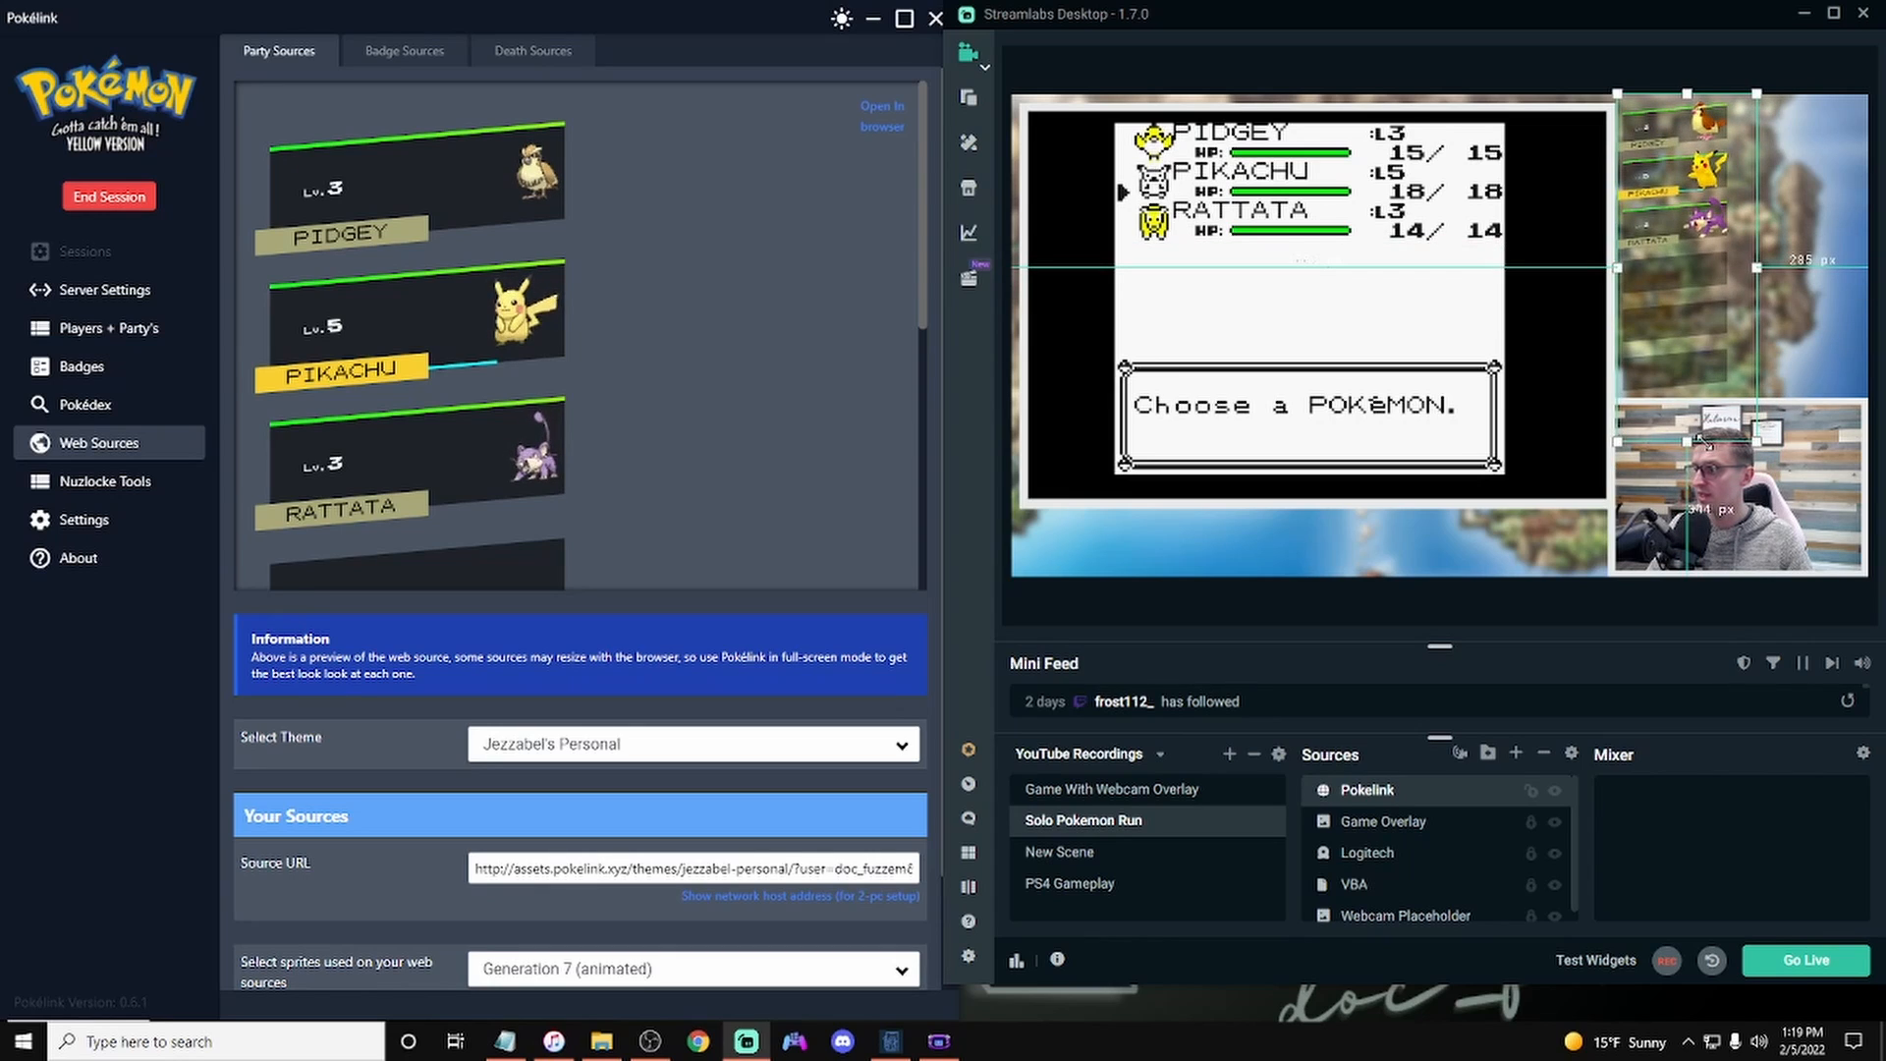
{"action": "left_click", "coordinate": [1621, 611]}
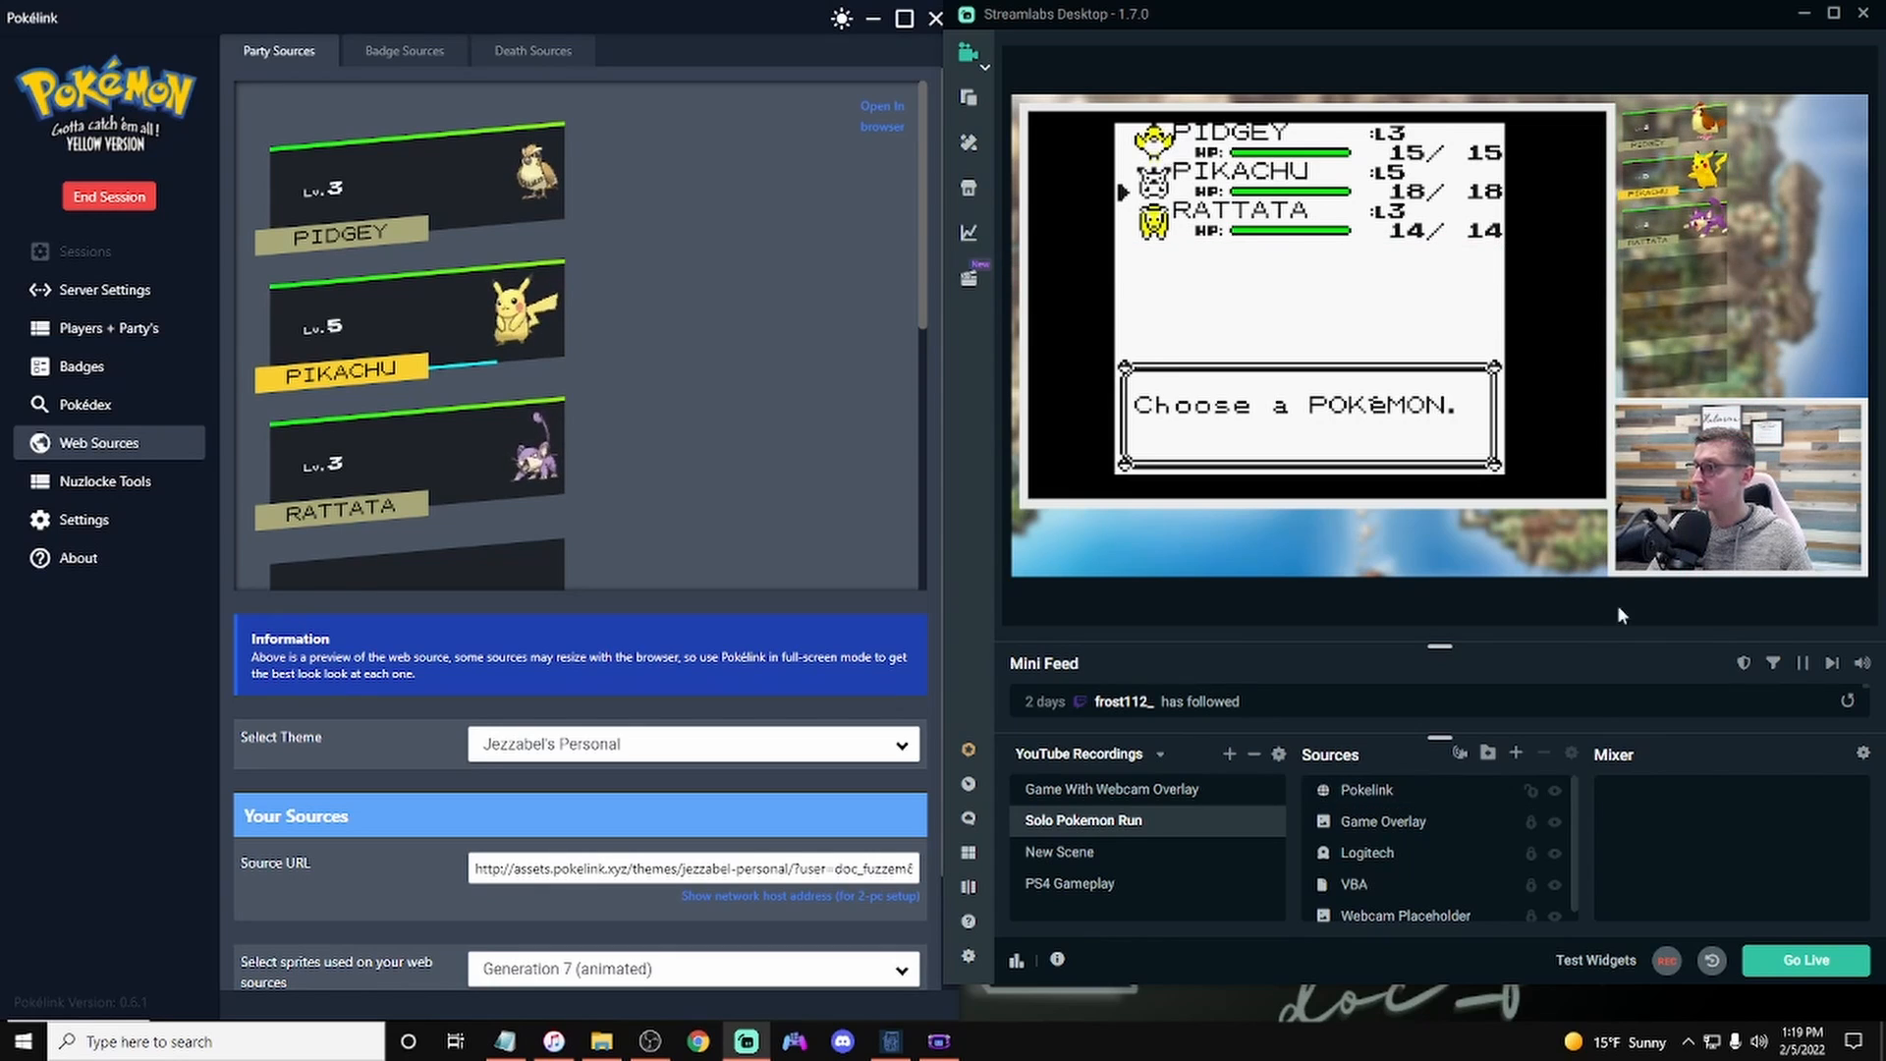
{"action": "left_click", "coordinate": [1533, 802]}
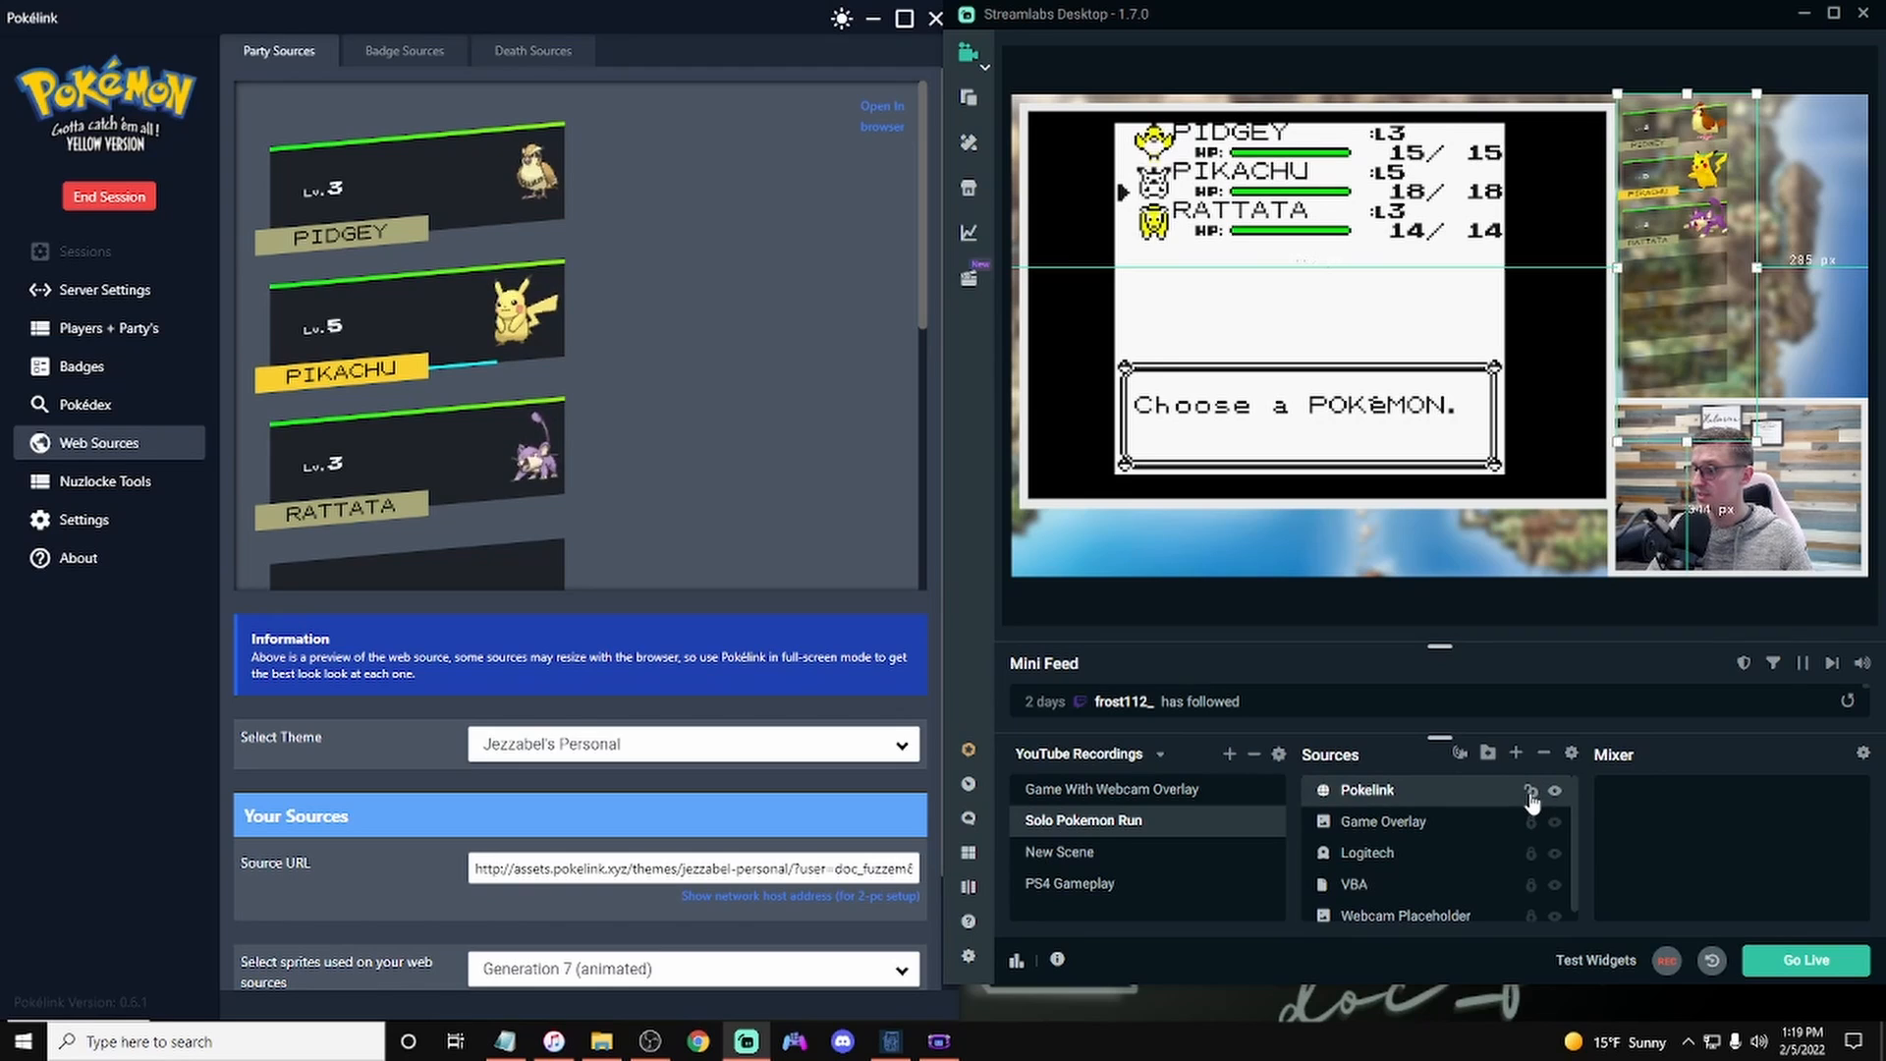
{"action": "left_click", "coordinate": [1530, 794]}
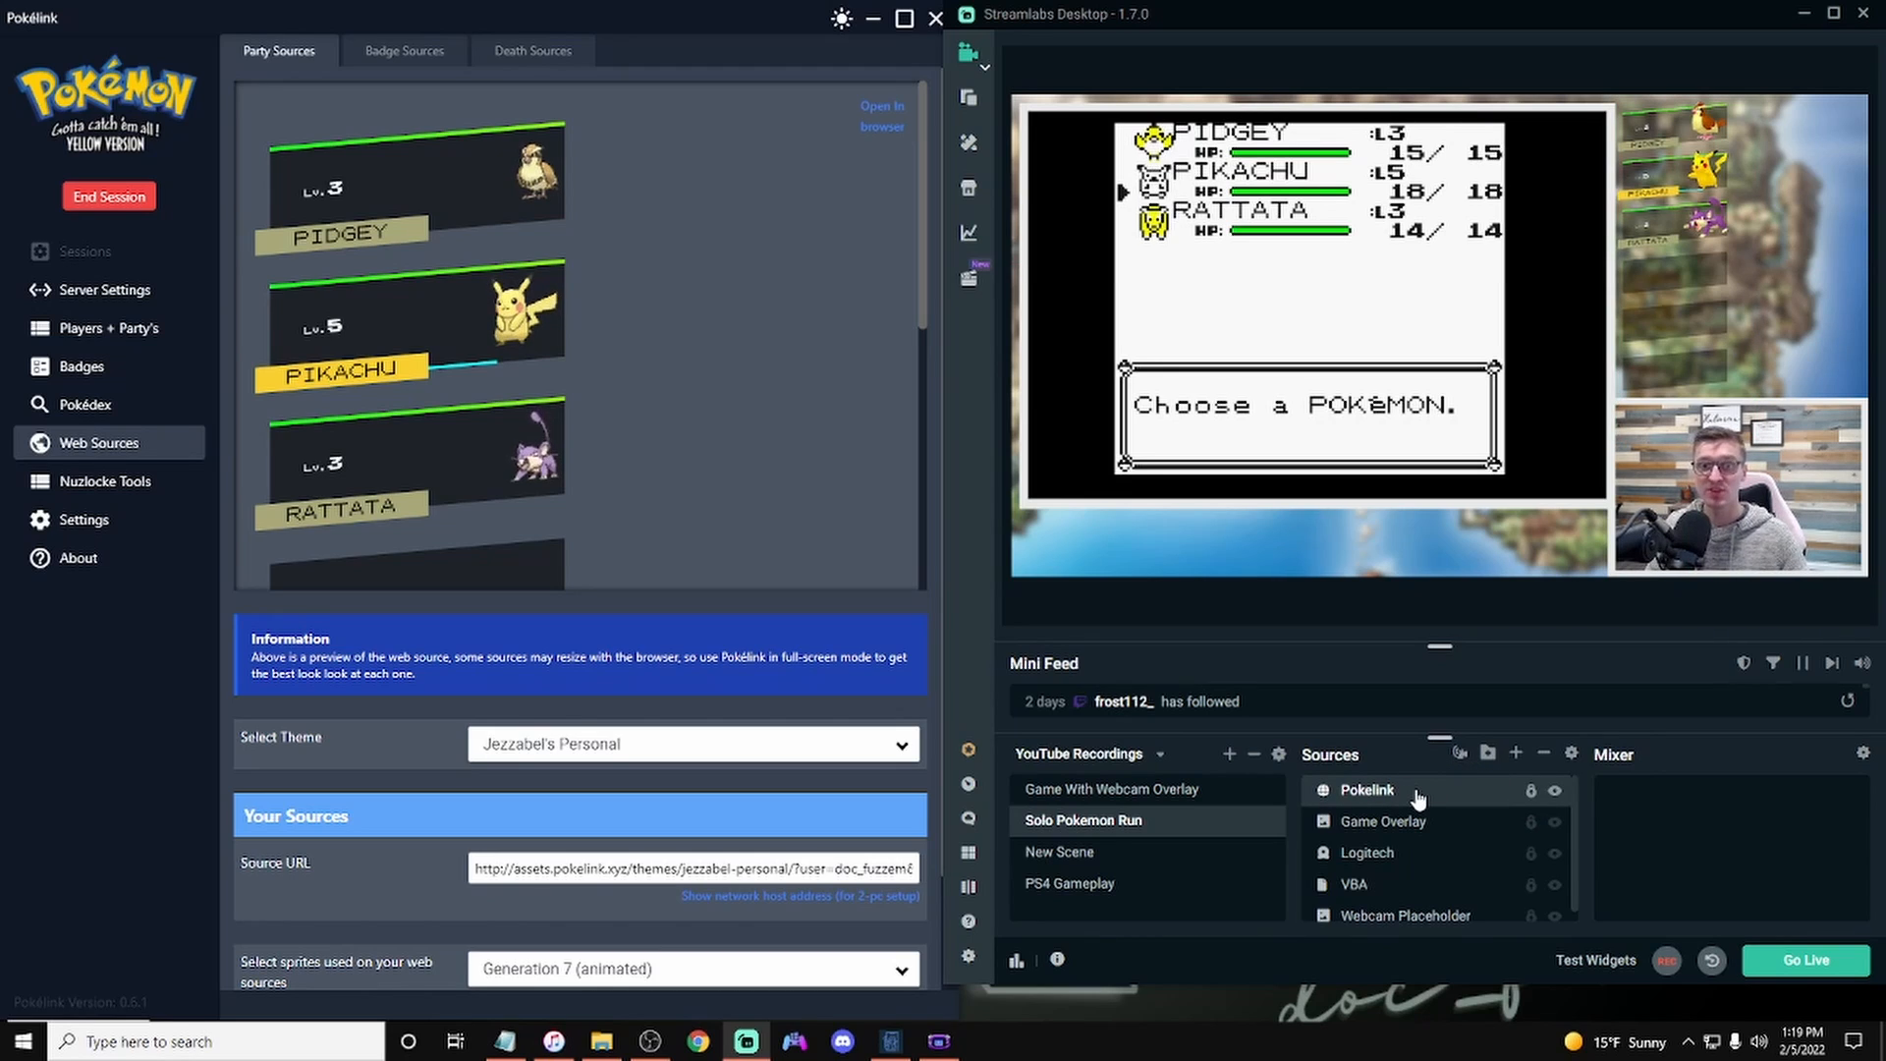
Step: Add a new browser source named "Pokelink Badges" to the scene
{"action": "left_click", "coordinate": [1518, 757]}
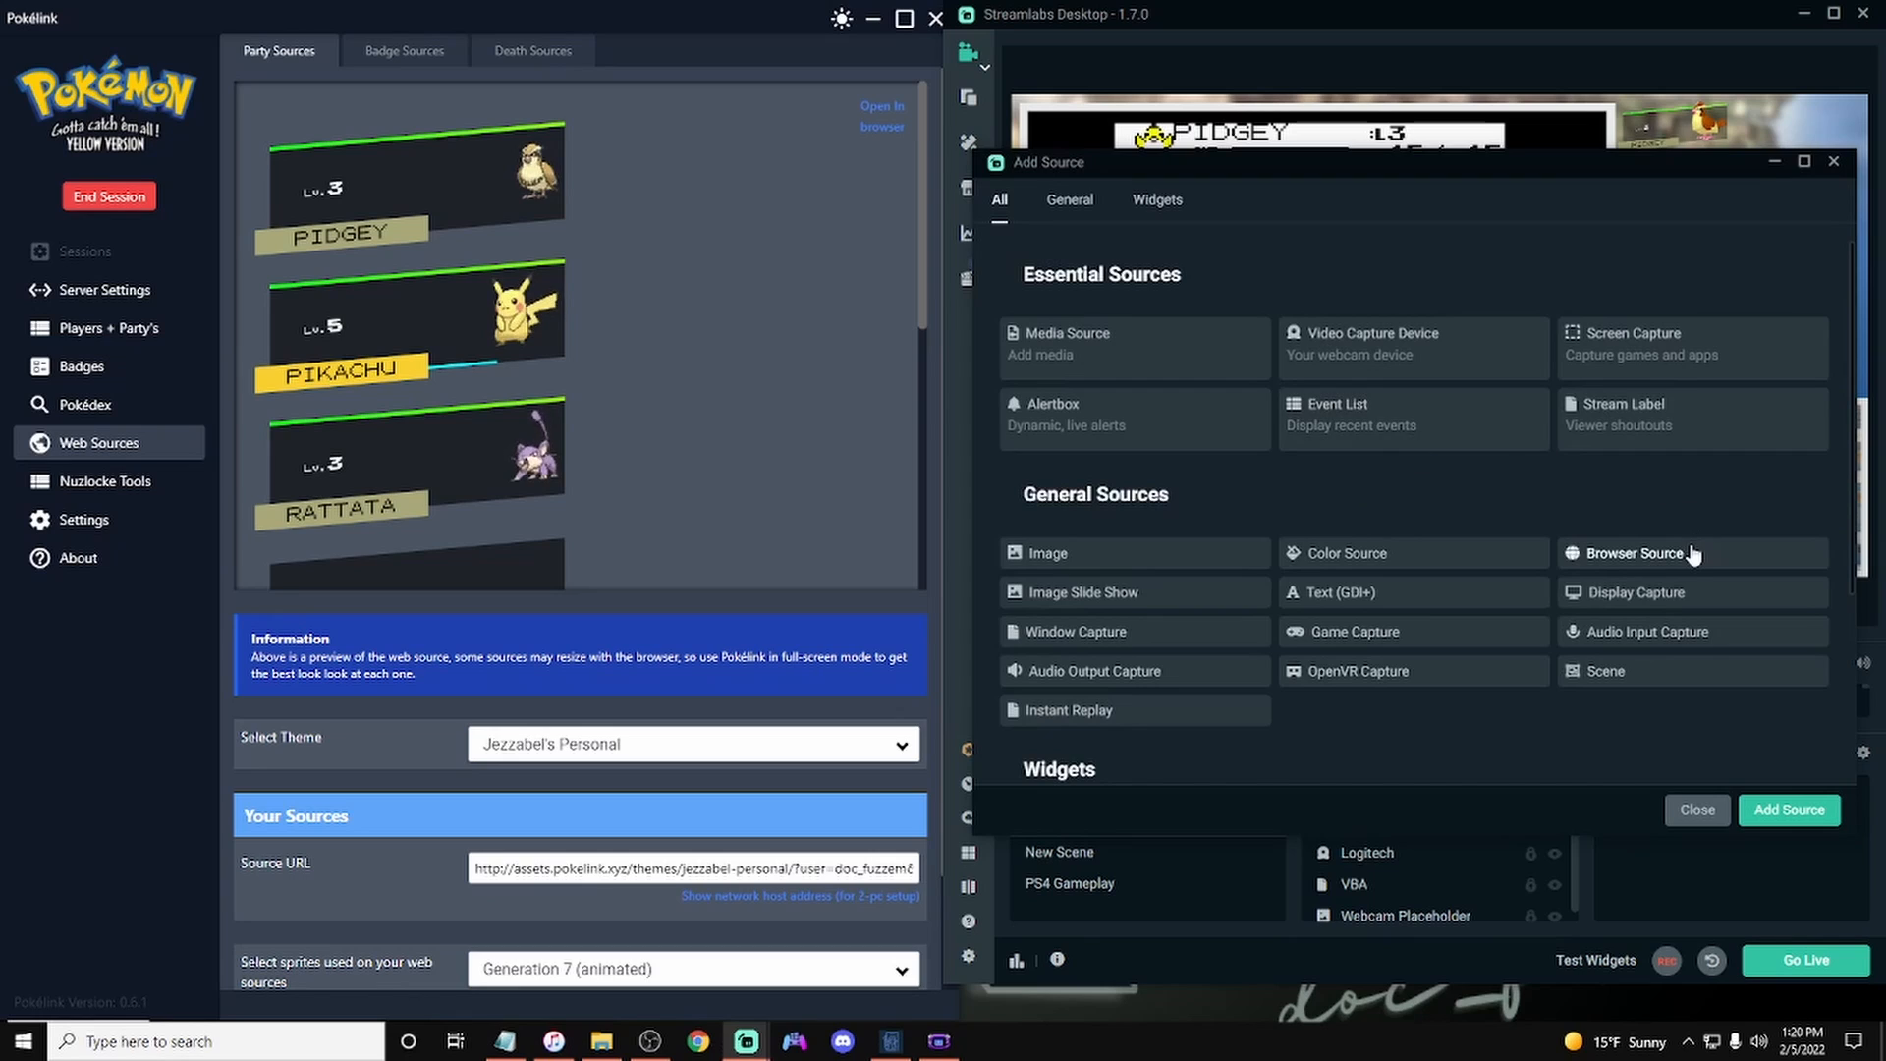
{"action": "left_click", "coordinate": [1783, 810]}
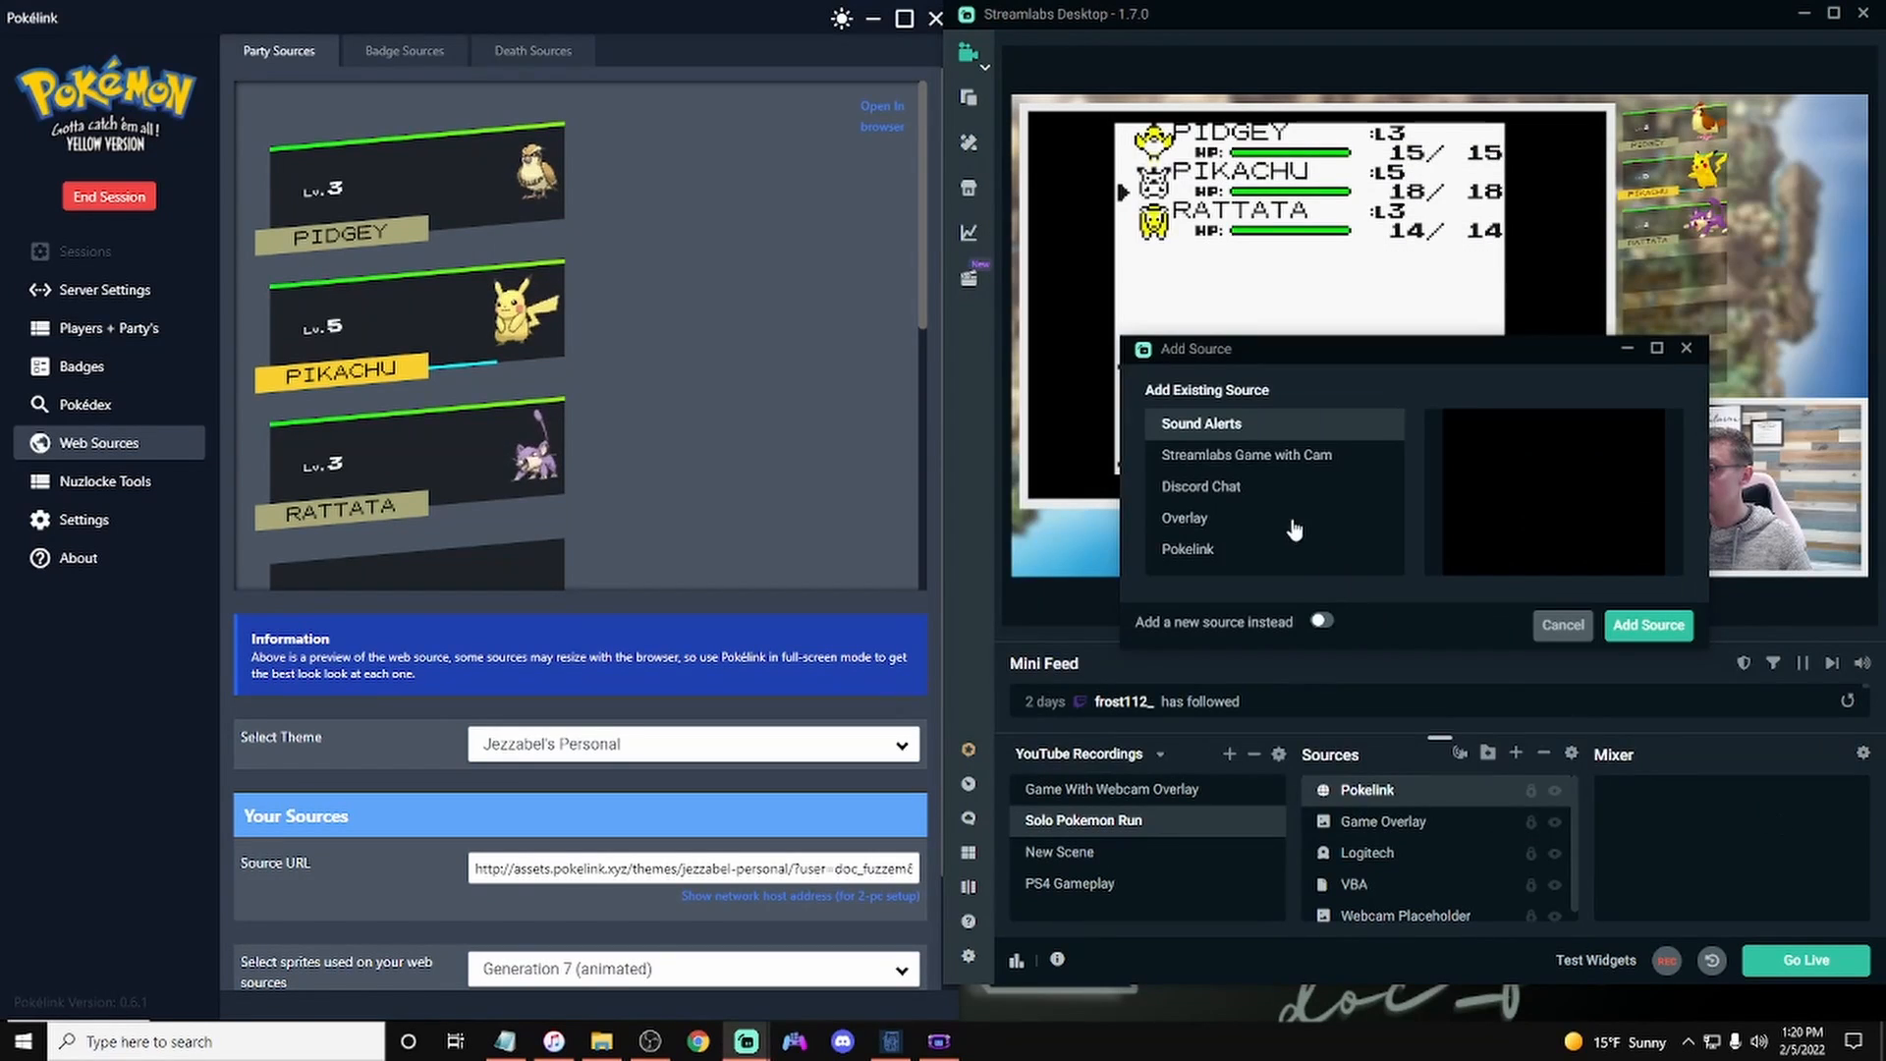
{"action": "left_click", "coordinate": [1323, 621]}
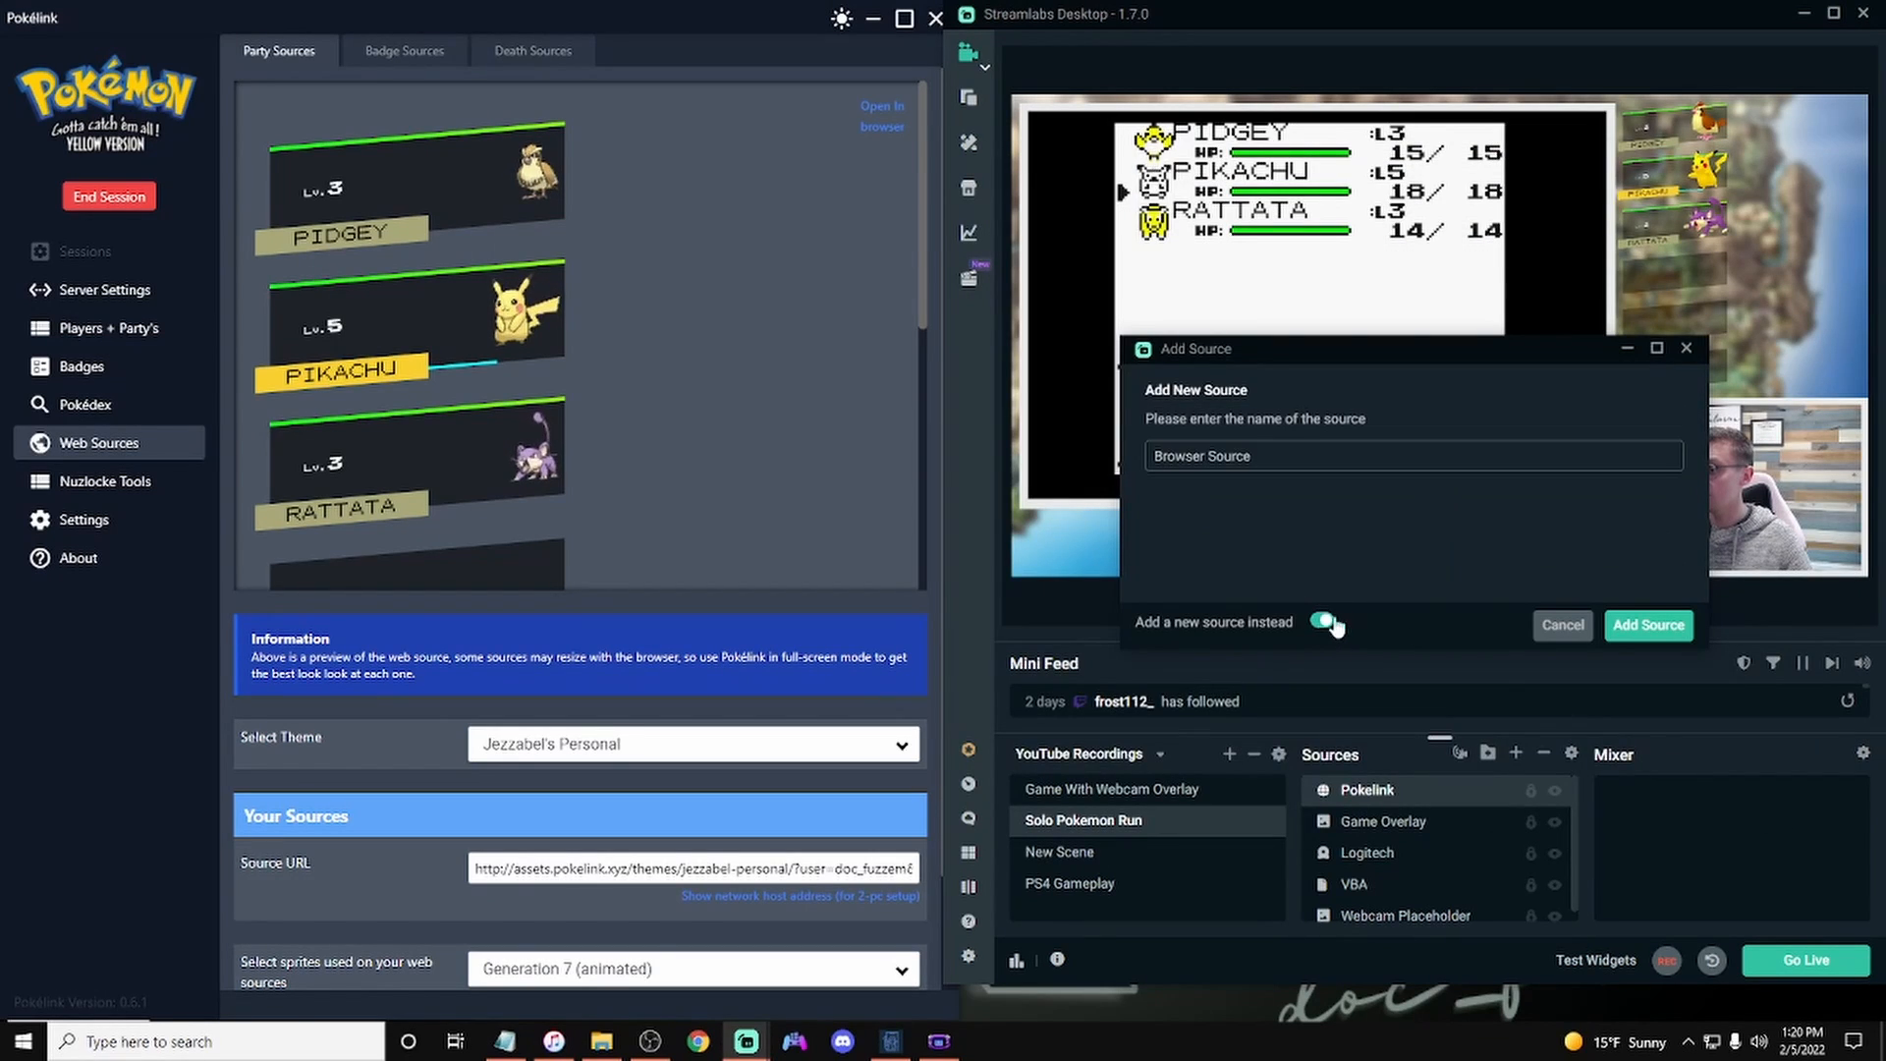
{"action": "left_click", "coordinate": [1303, 462]}
{"action": "type", "text": "Pokelin"}
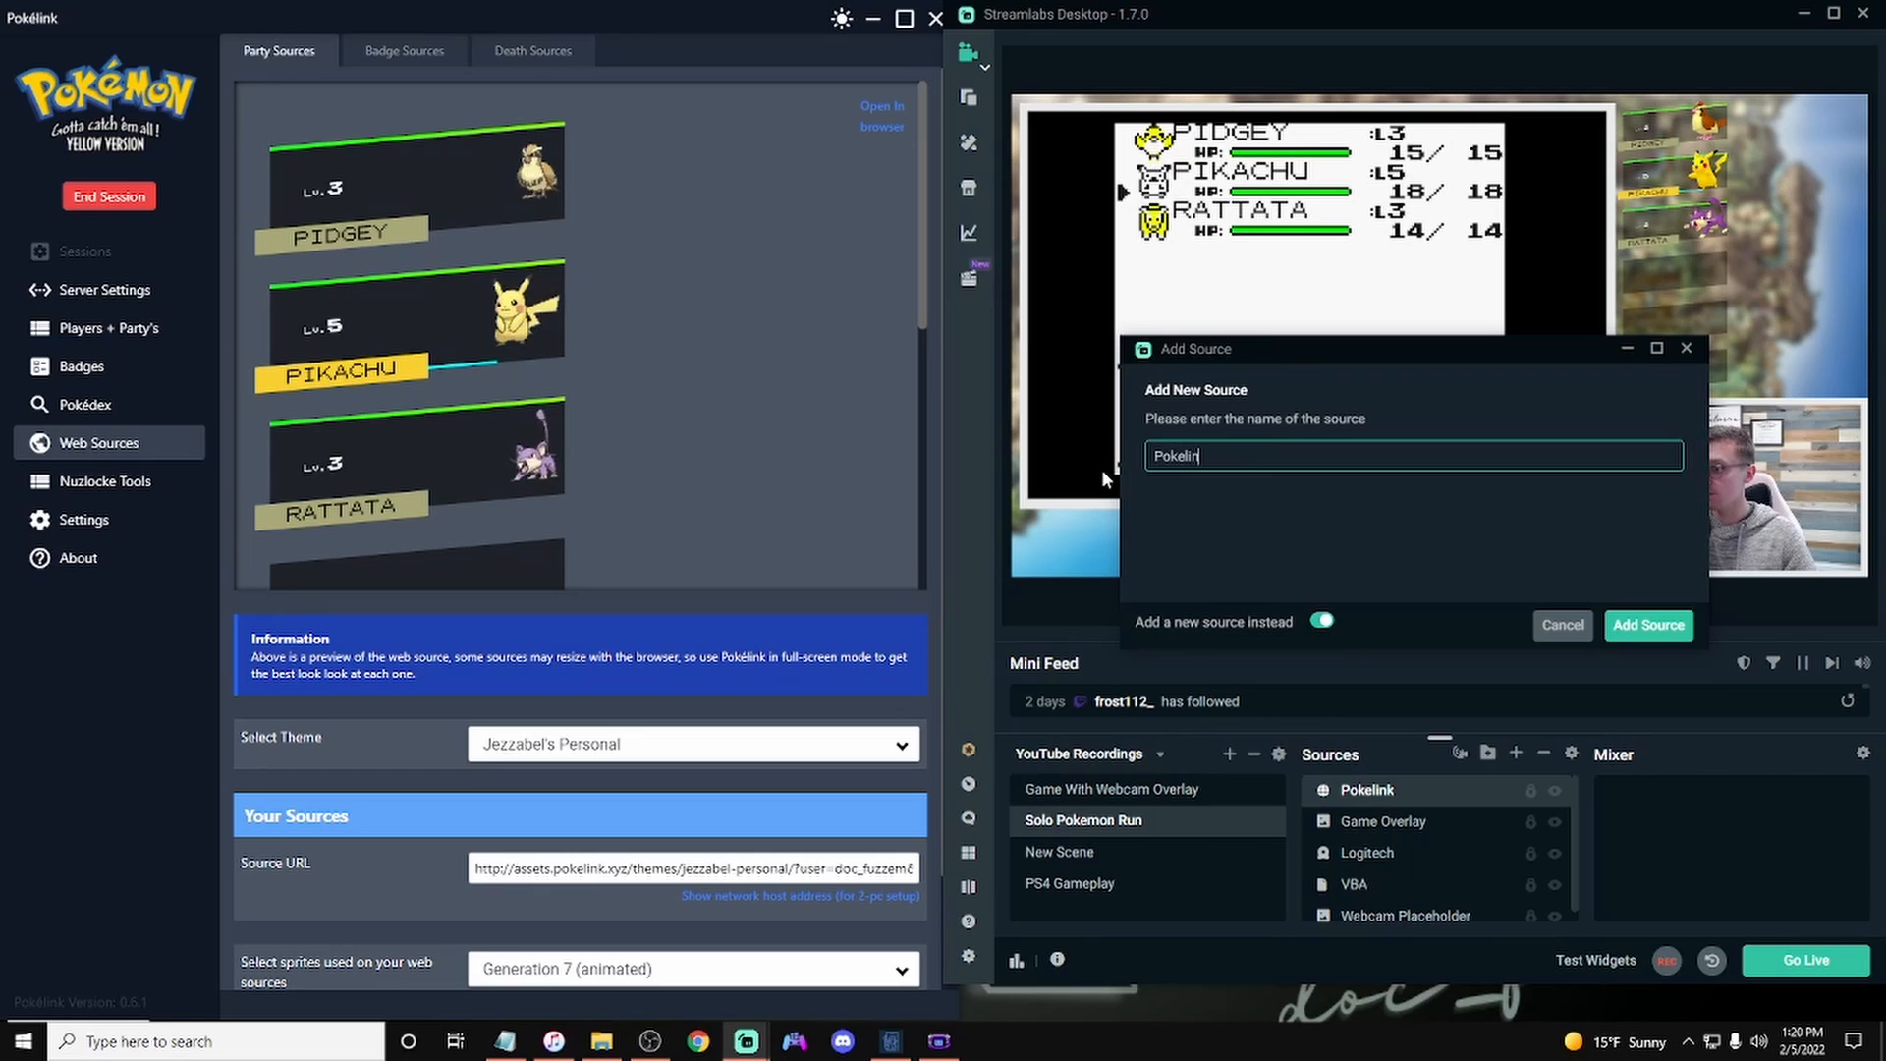
{"action": "type", "text": "k Badges"}
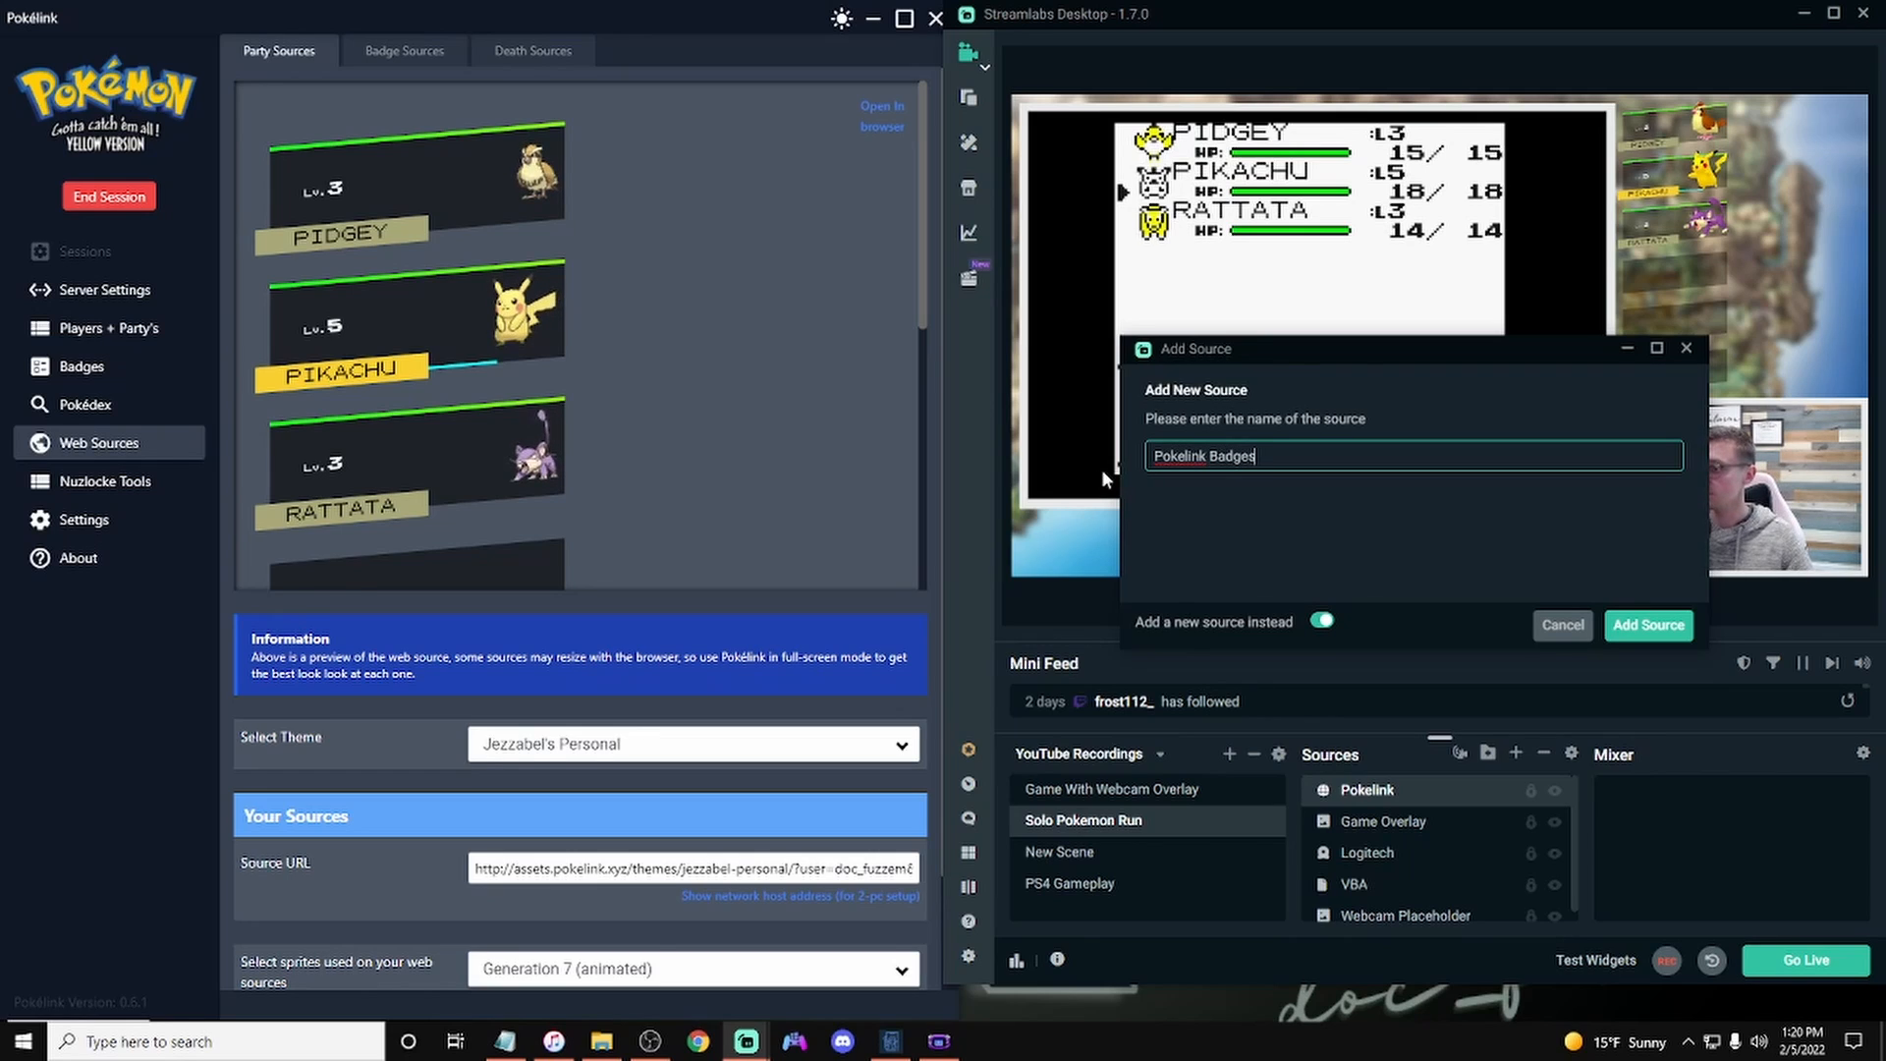
{"action": "left_click", "coordinate": [1620, 625]}
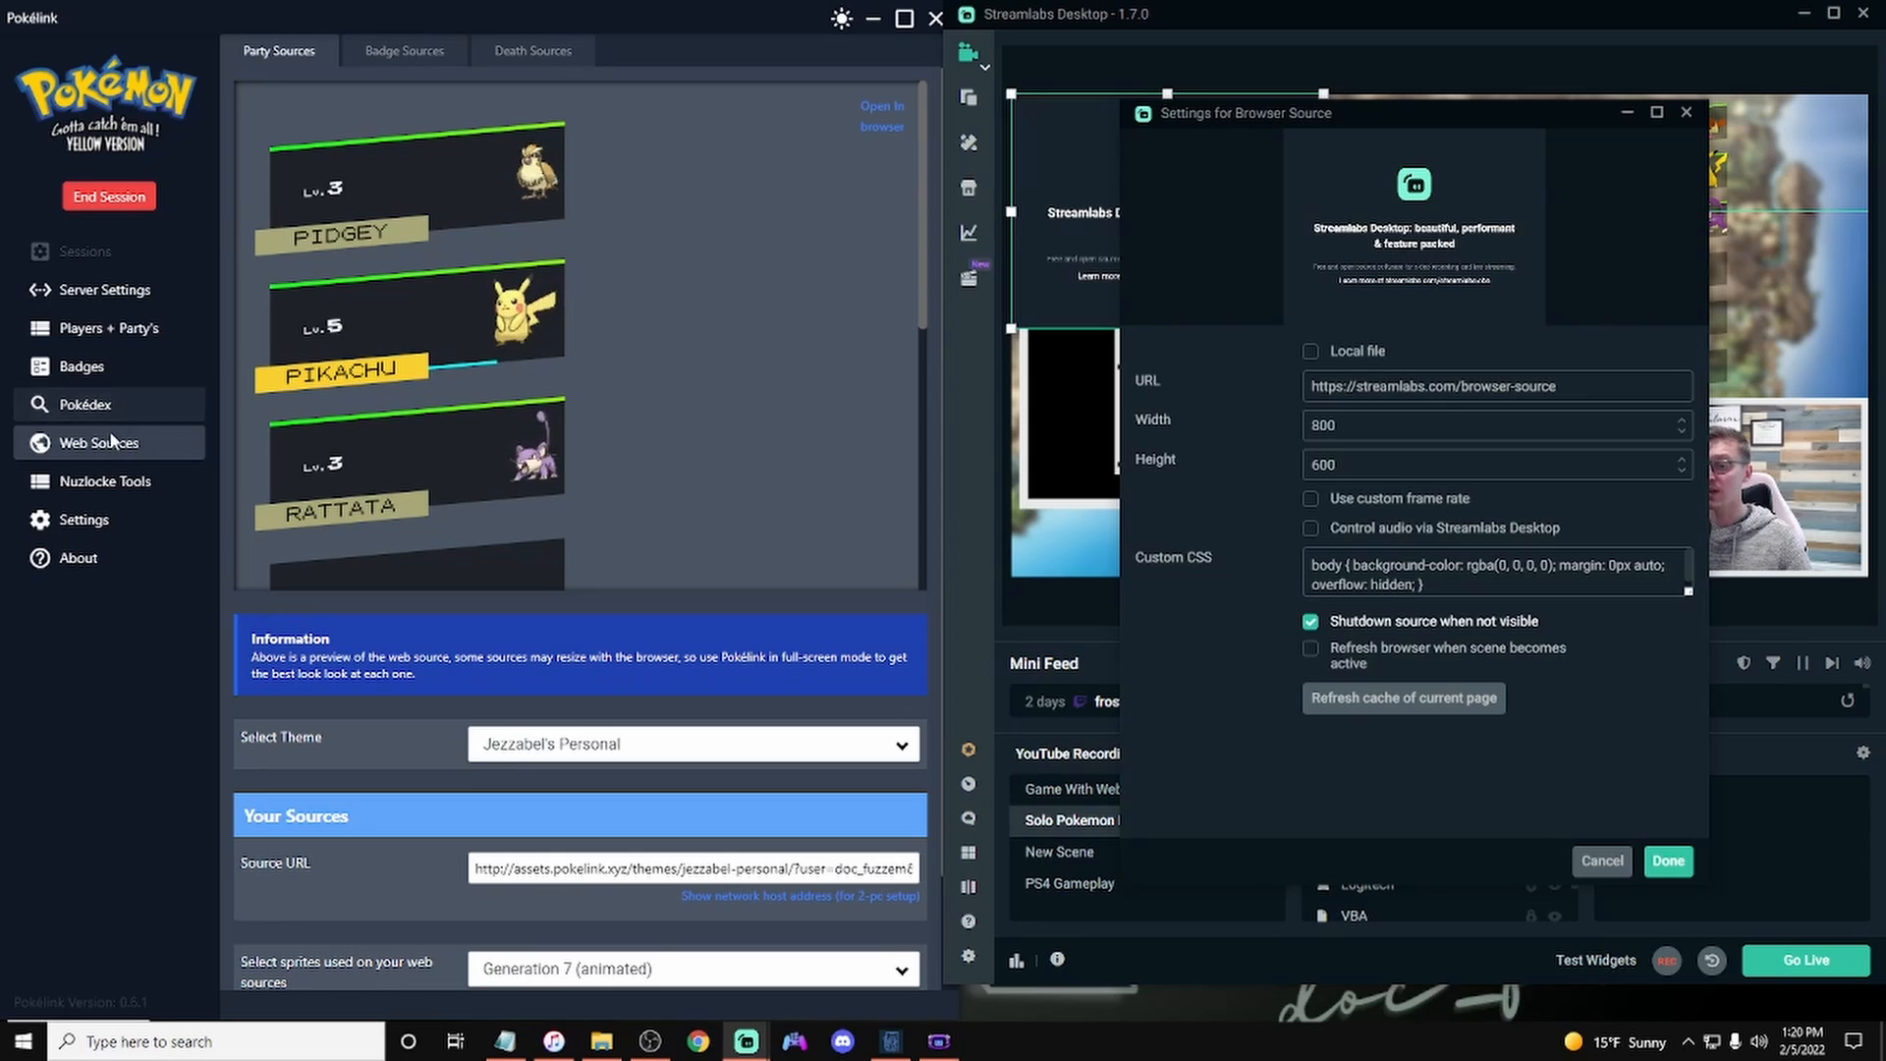
Step: Set the badge web source theme to Plain Badges and copy its source URL
{"action": "left_click", "coordinate": [404, 51]}
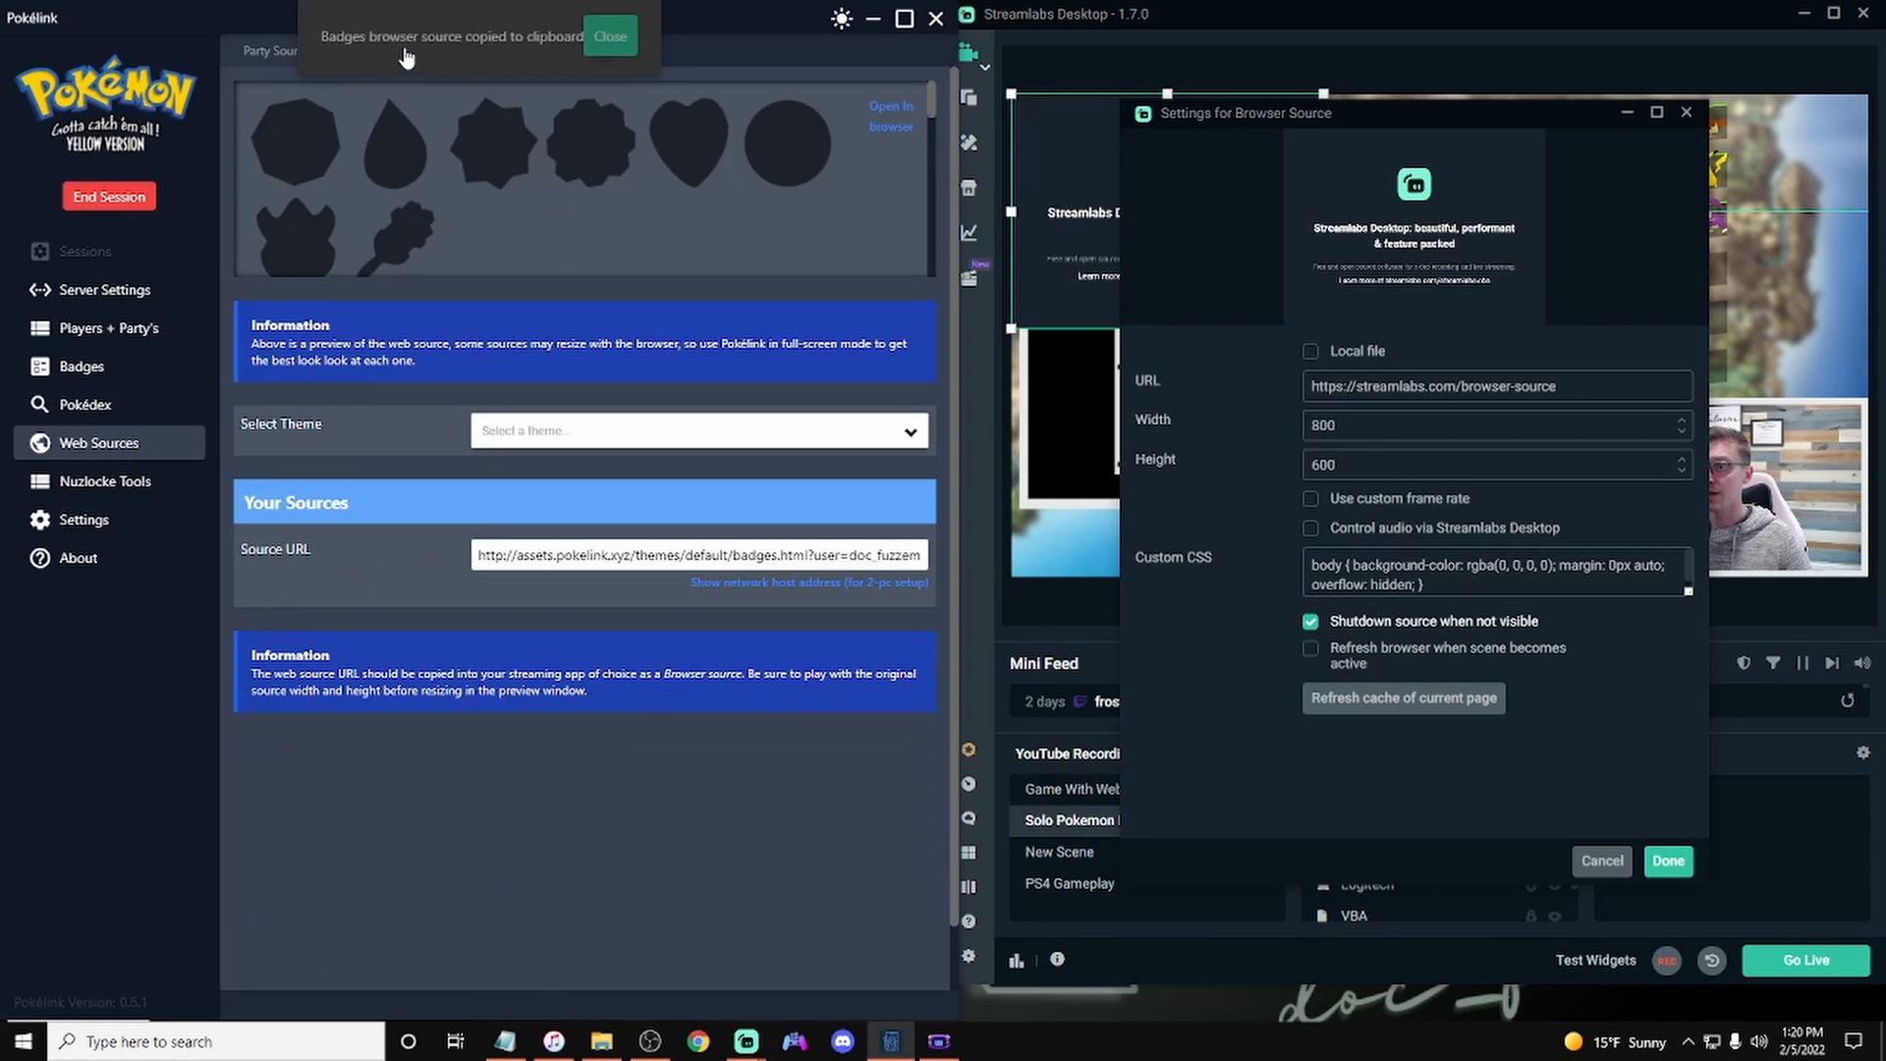
{"action": "left_click", "coordinate": [610, 433]}
{"action": "left_click", "coordinate": [585, 509]}
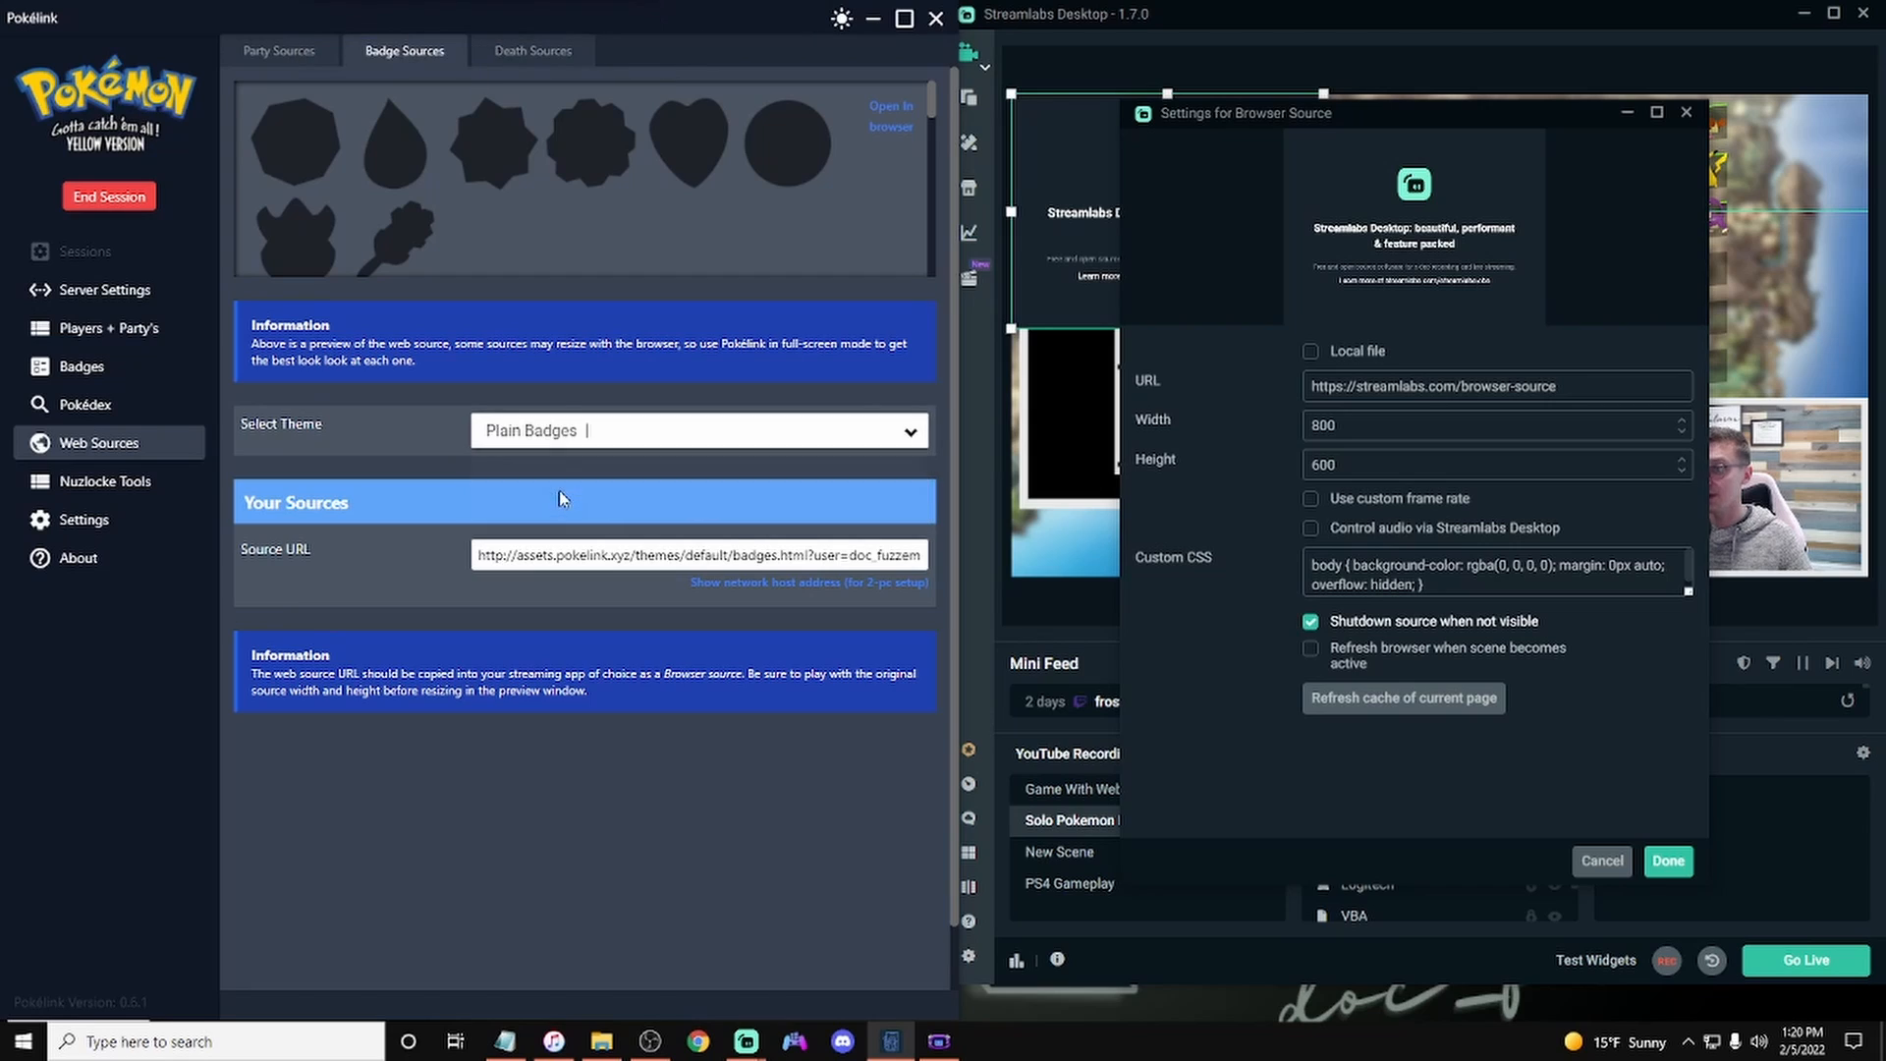
{"action": "left_click", "coordinate": [606, 556]}
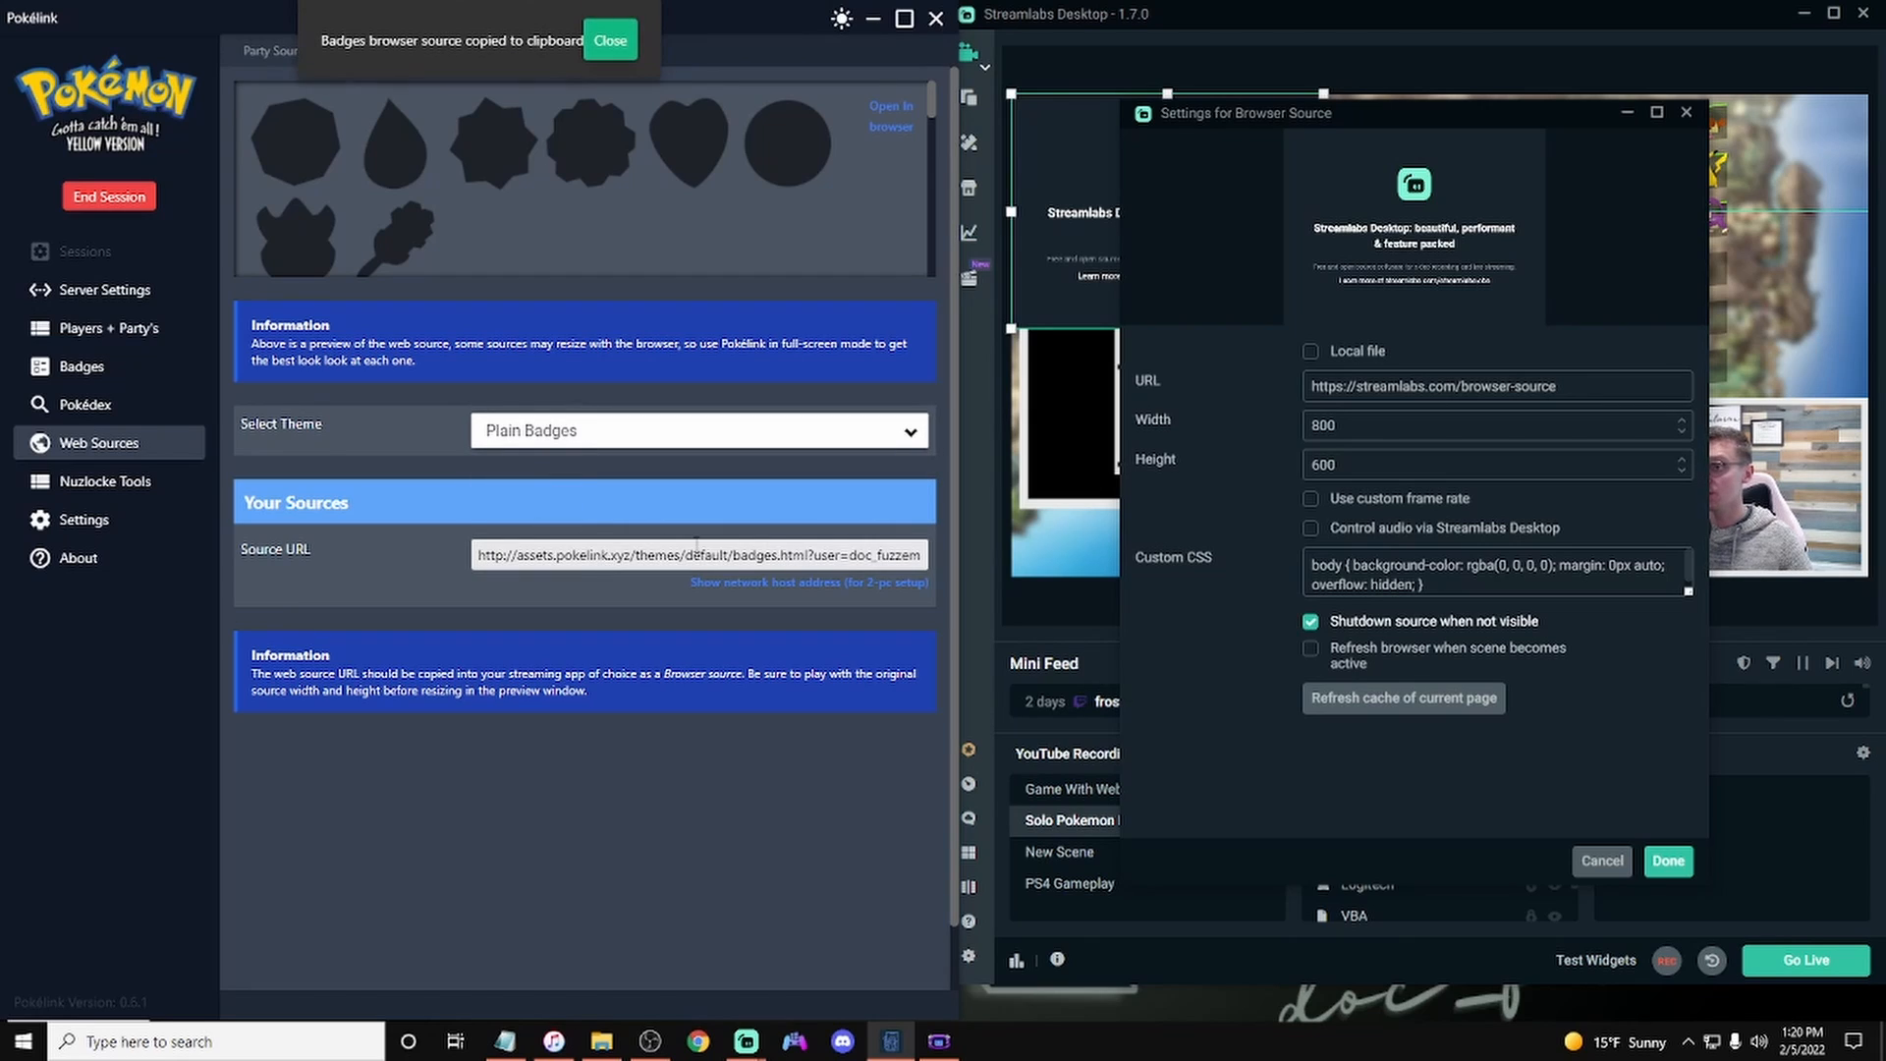
Step: Paste the badges URL into the new browser source, turn off shutdown when not visible, and confirm
{"action": "triple_click", "coordinate": [1566, 387]}
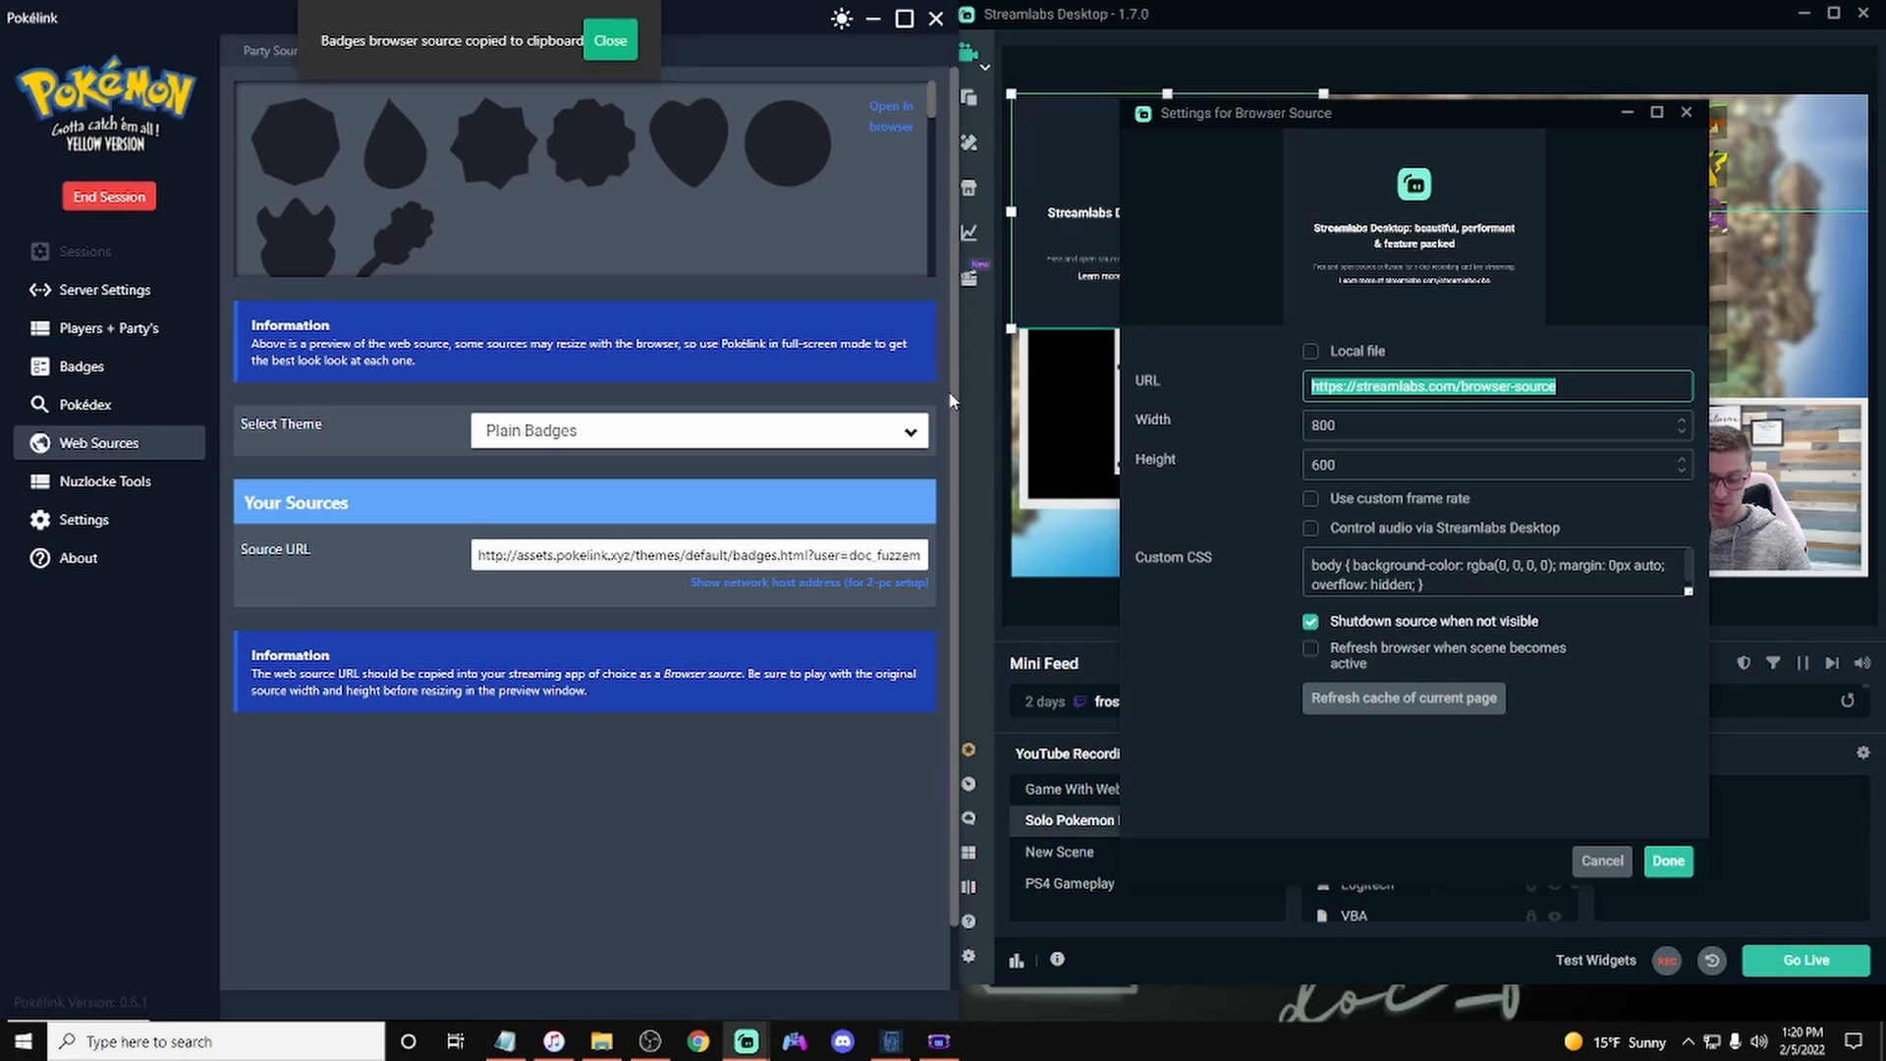
{"action": "key", "text": "ctrl+v"}
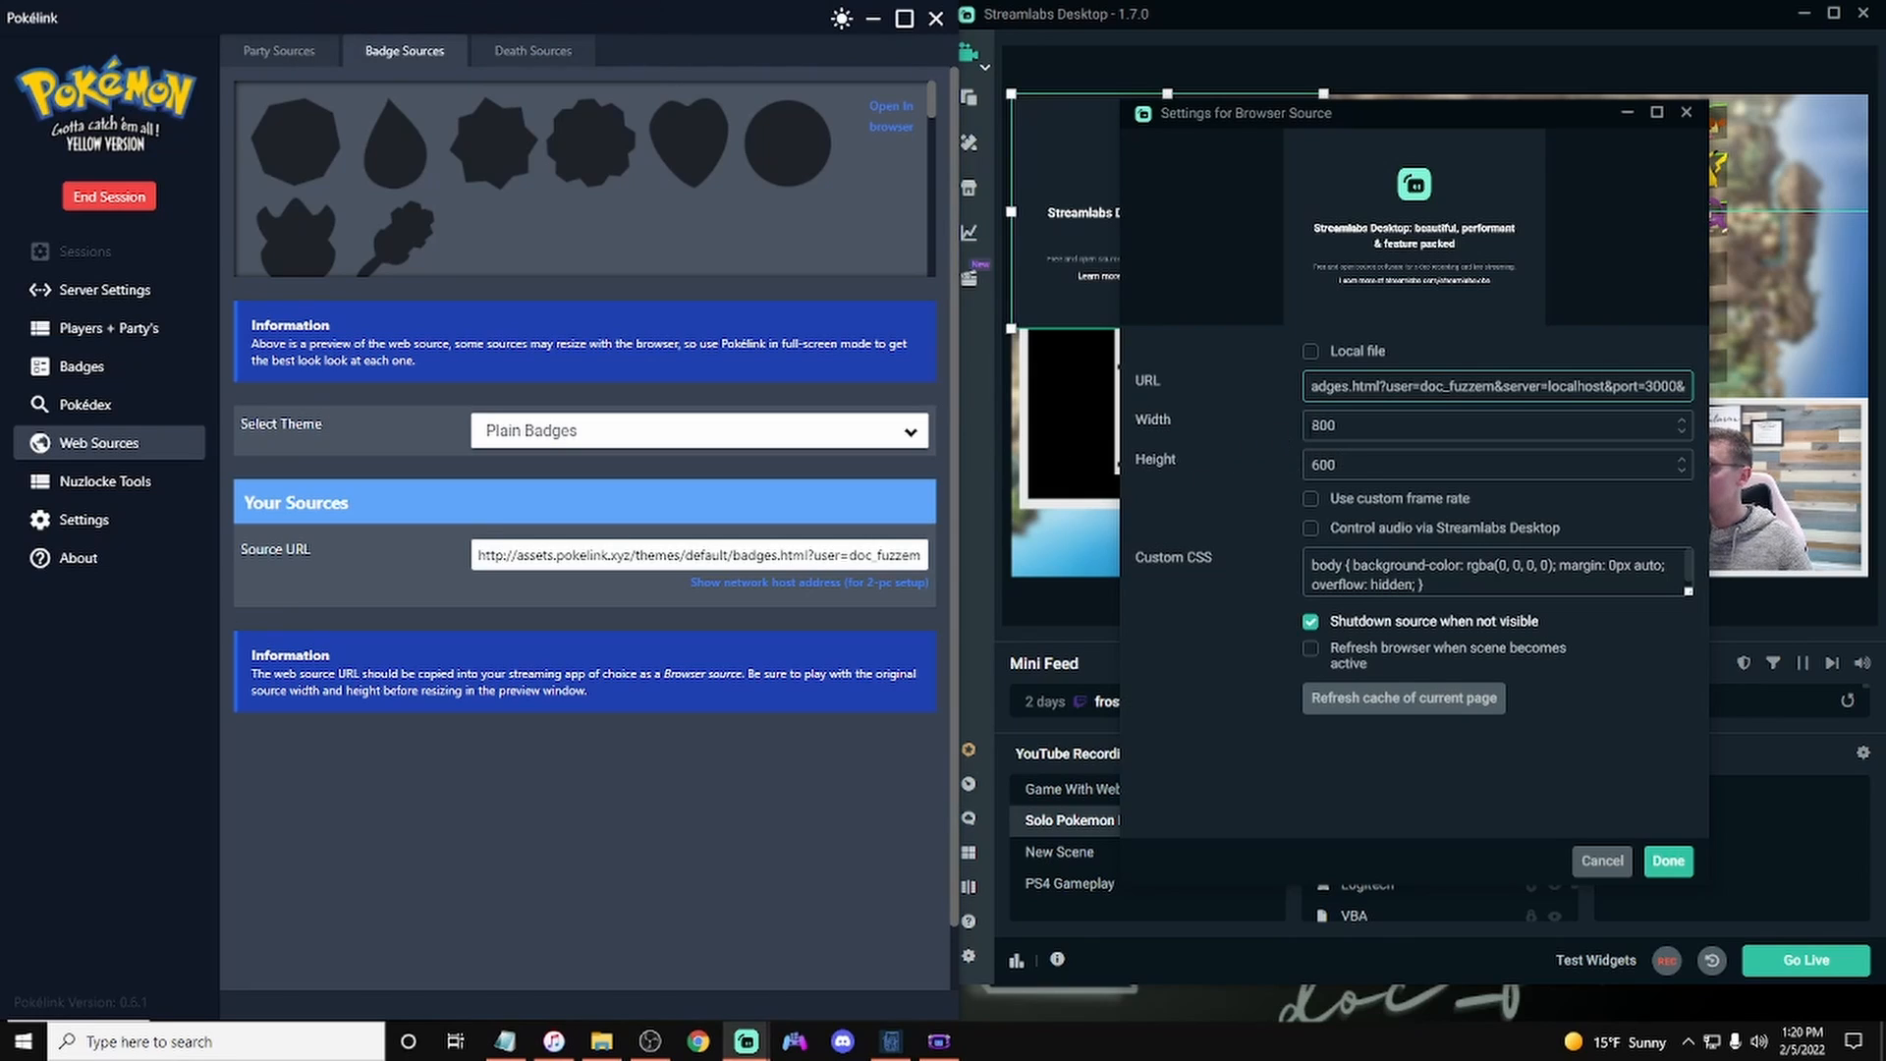
{"action": "left_click", "coordinate": [1376, 425]}
{"action": "left_click", "coordinate": [1315, 626]}
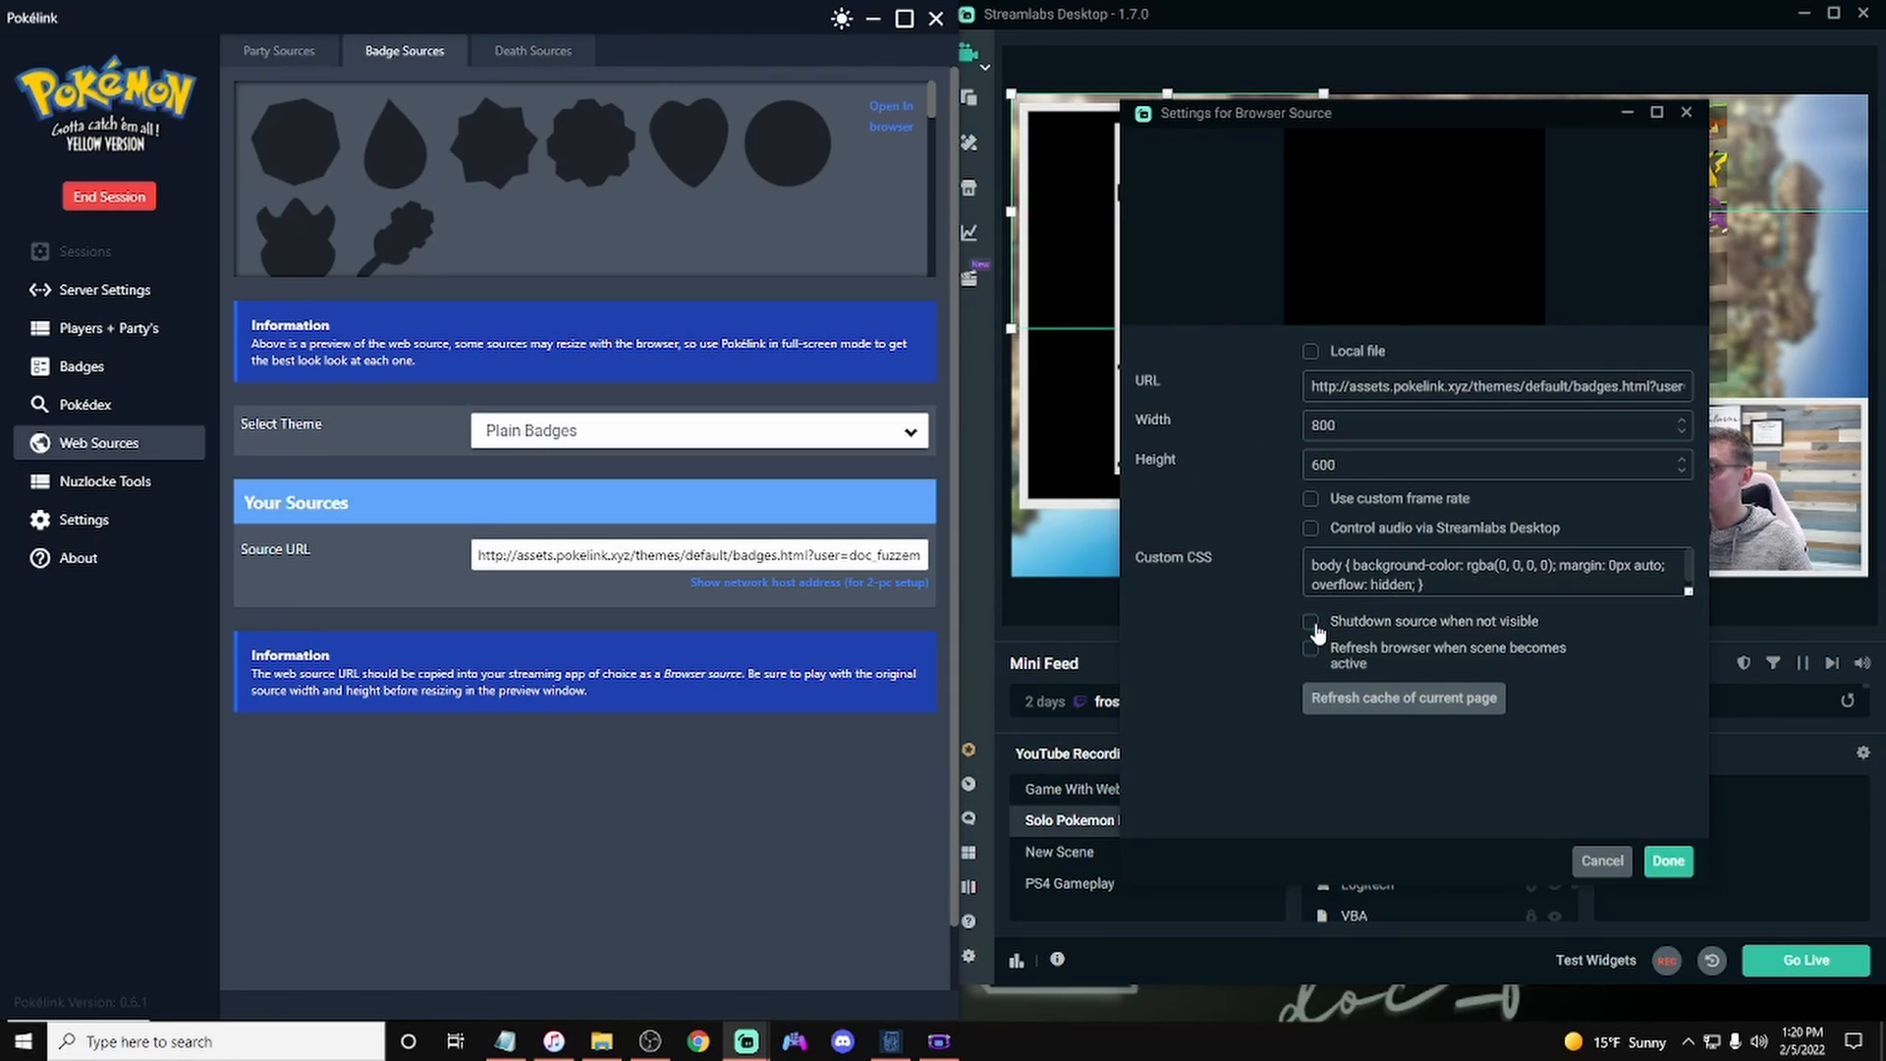
{"action": "left_click", "coordinate": [1374, 426]}
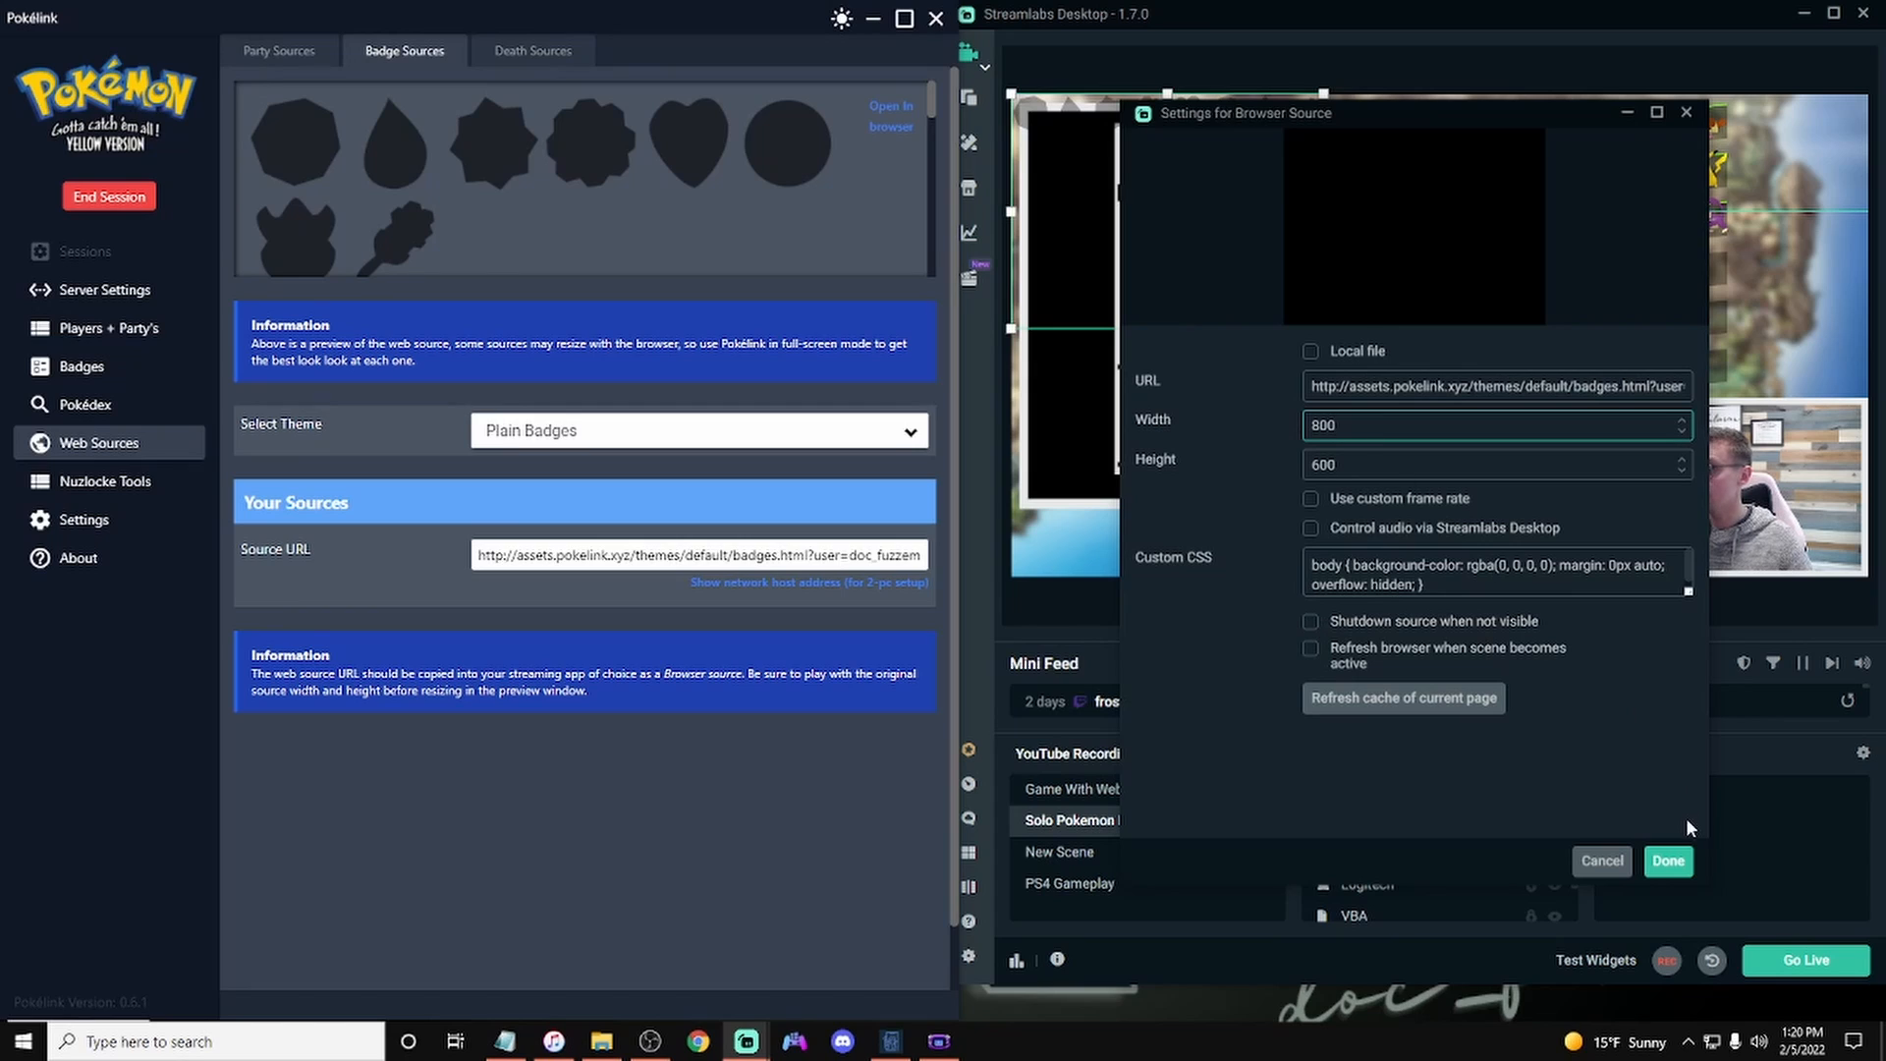
{"action": "left_click", "coordinate": [1669, 861]}
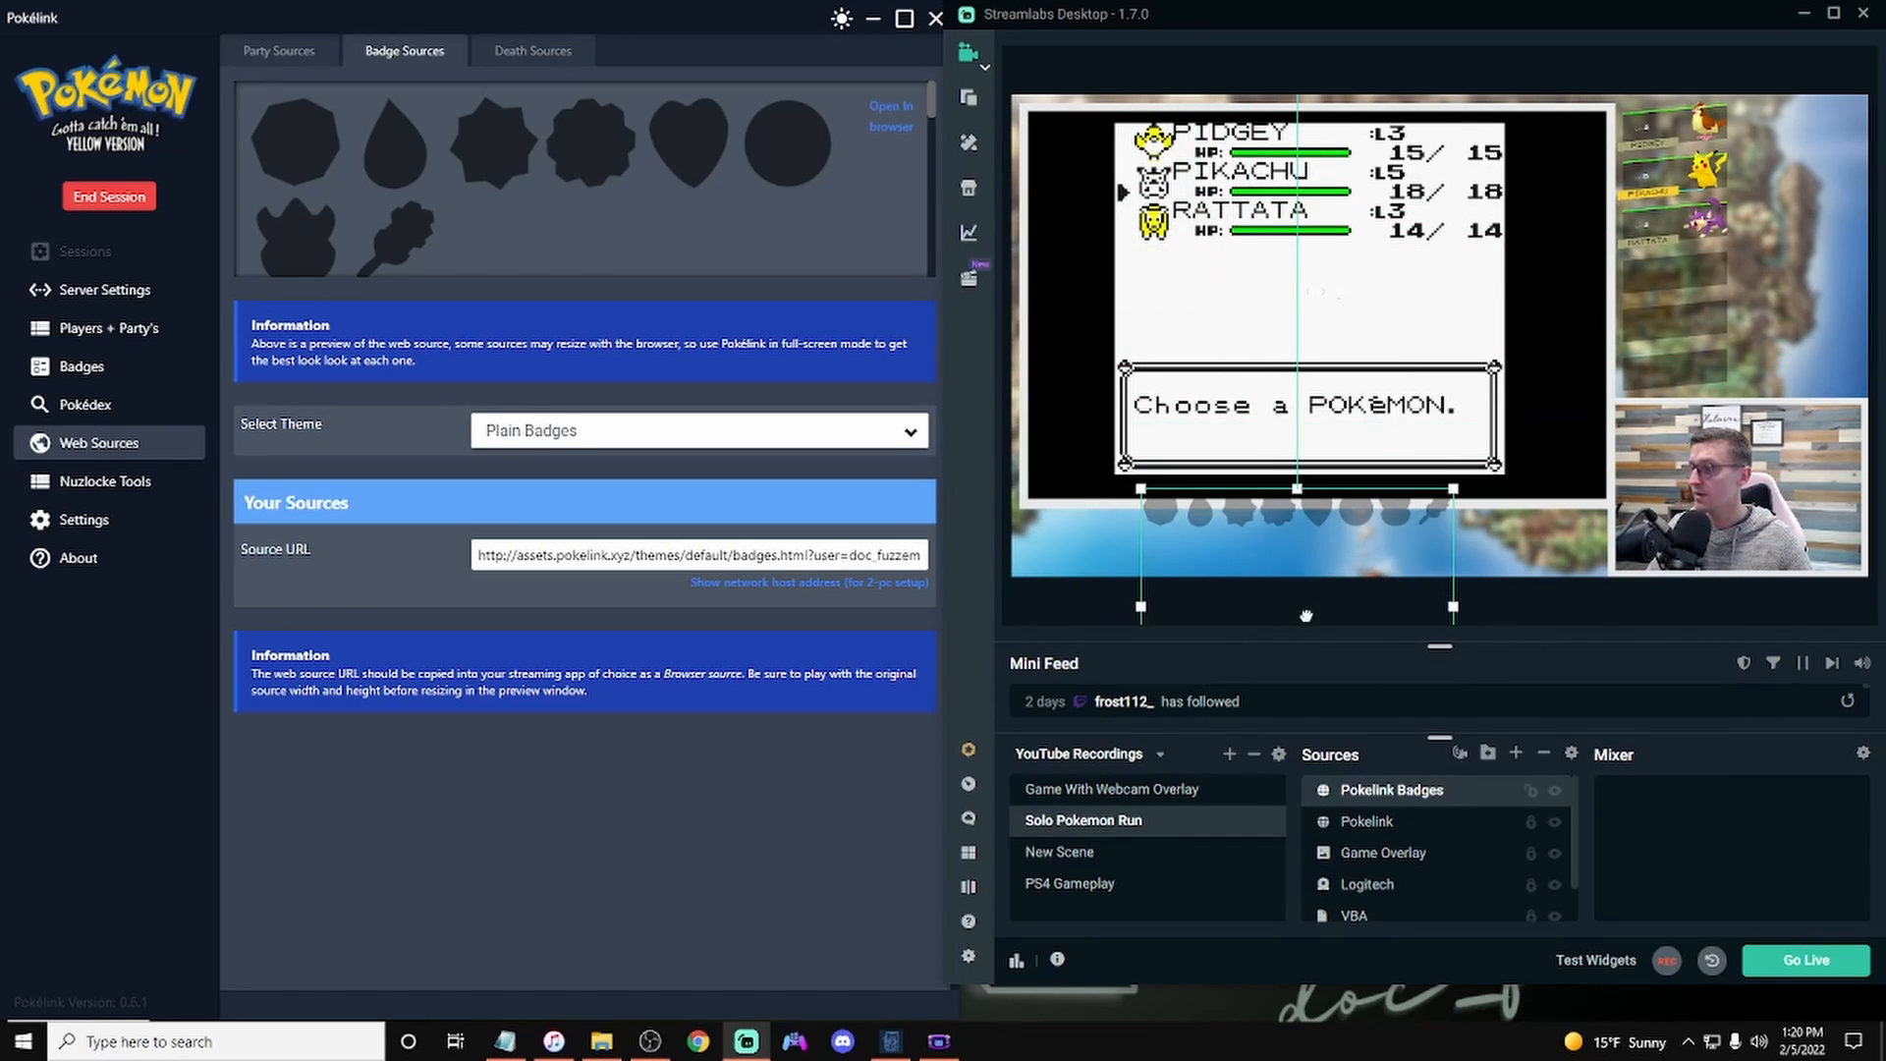
Step: Set the Pokelink Badges source's height to 100 in its properties
{"action": "left_click_drag", "start_coordinate": [1312, 609], "coordinate": [1307, 363]}
{"action": "right_click", "coordinate": [1395, 792]}
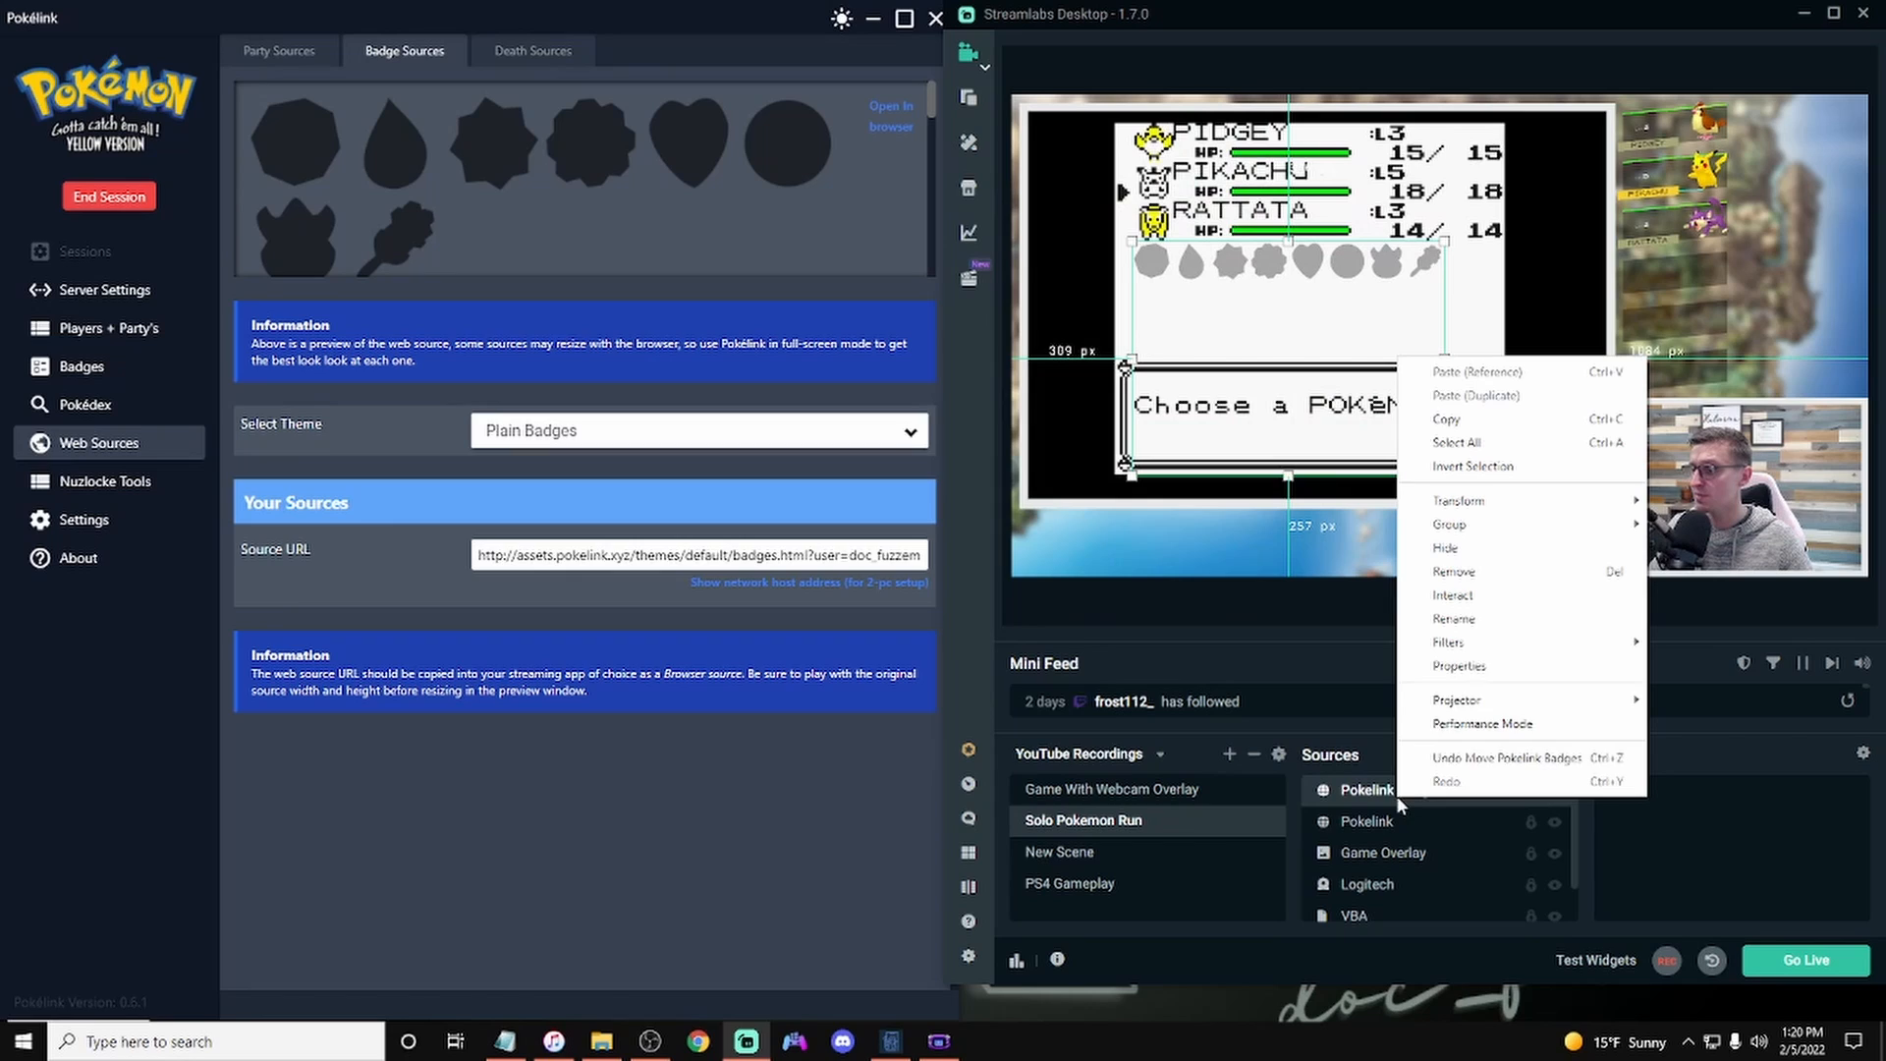
{"action": "left_click", "coordinate": [1461, 668]}
{"action": "double_click", "coordinate": [1363, 454]}
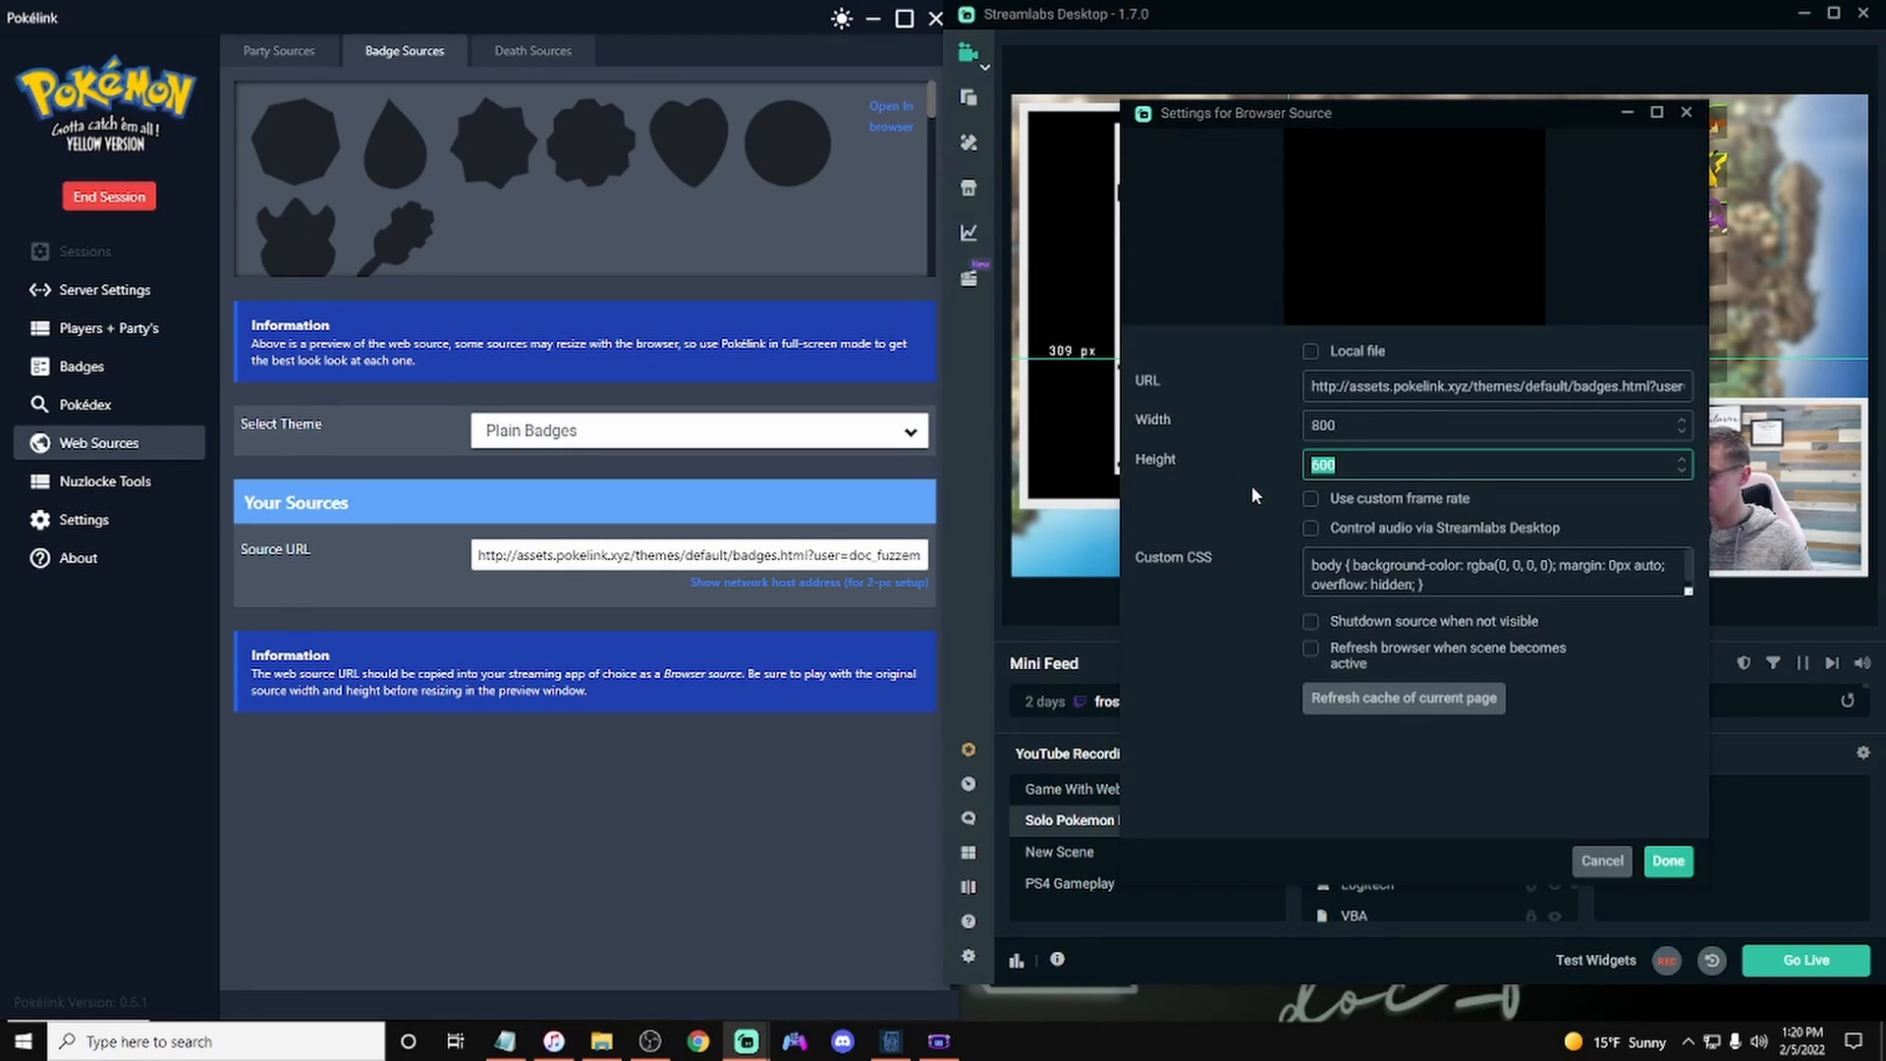
{"action": "type", "text": "100"}
{"action": "left_click", "coordinate": [1668, 860]}
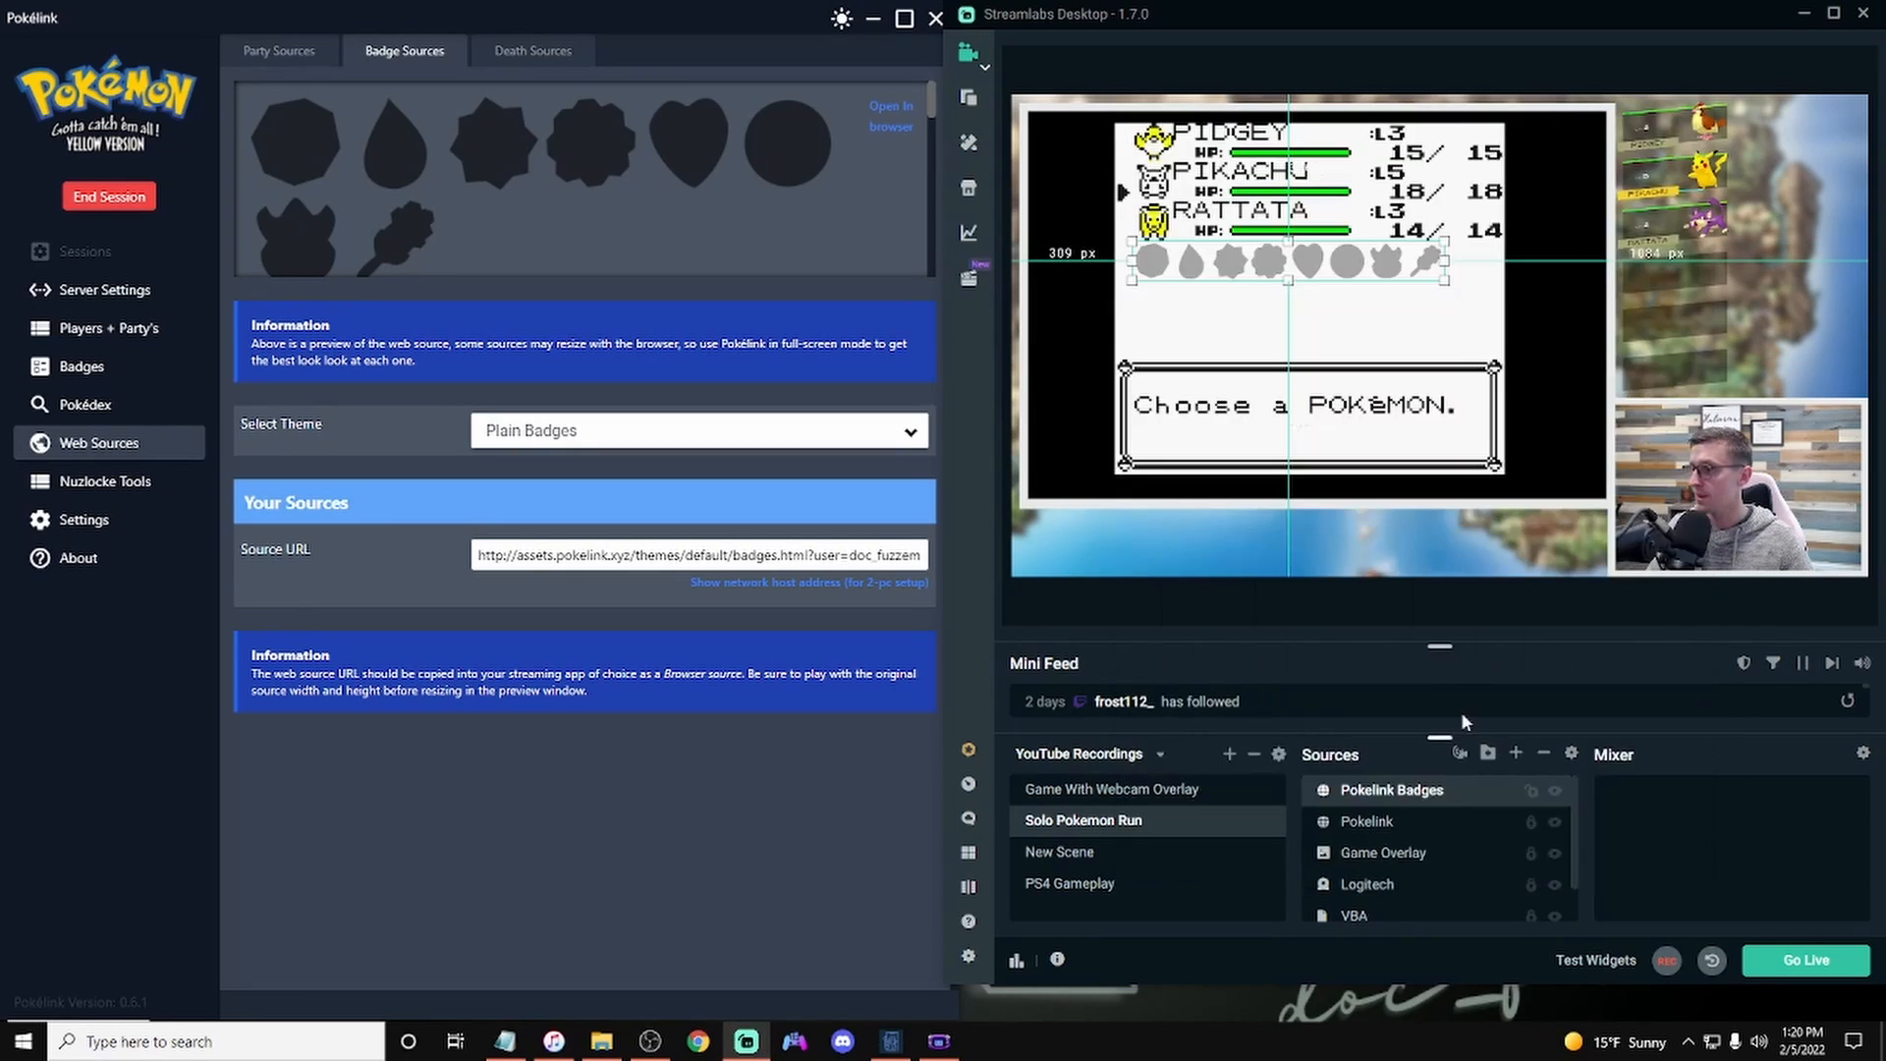
Step: Move the badges overlay just below the game screen, stretch it slightly wider, and lock it
{"action": "left_click_drag", "start_coordinate": [1312, 254], "coordinate": [1289, 536]}
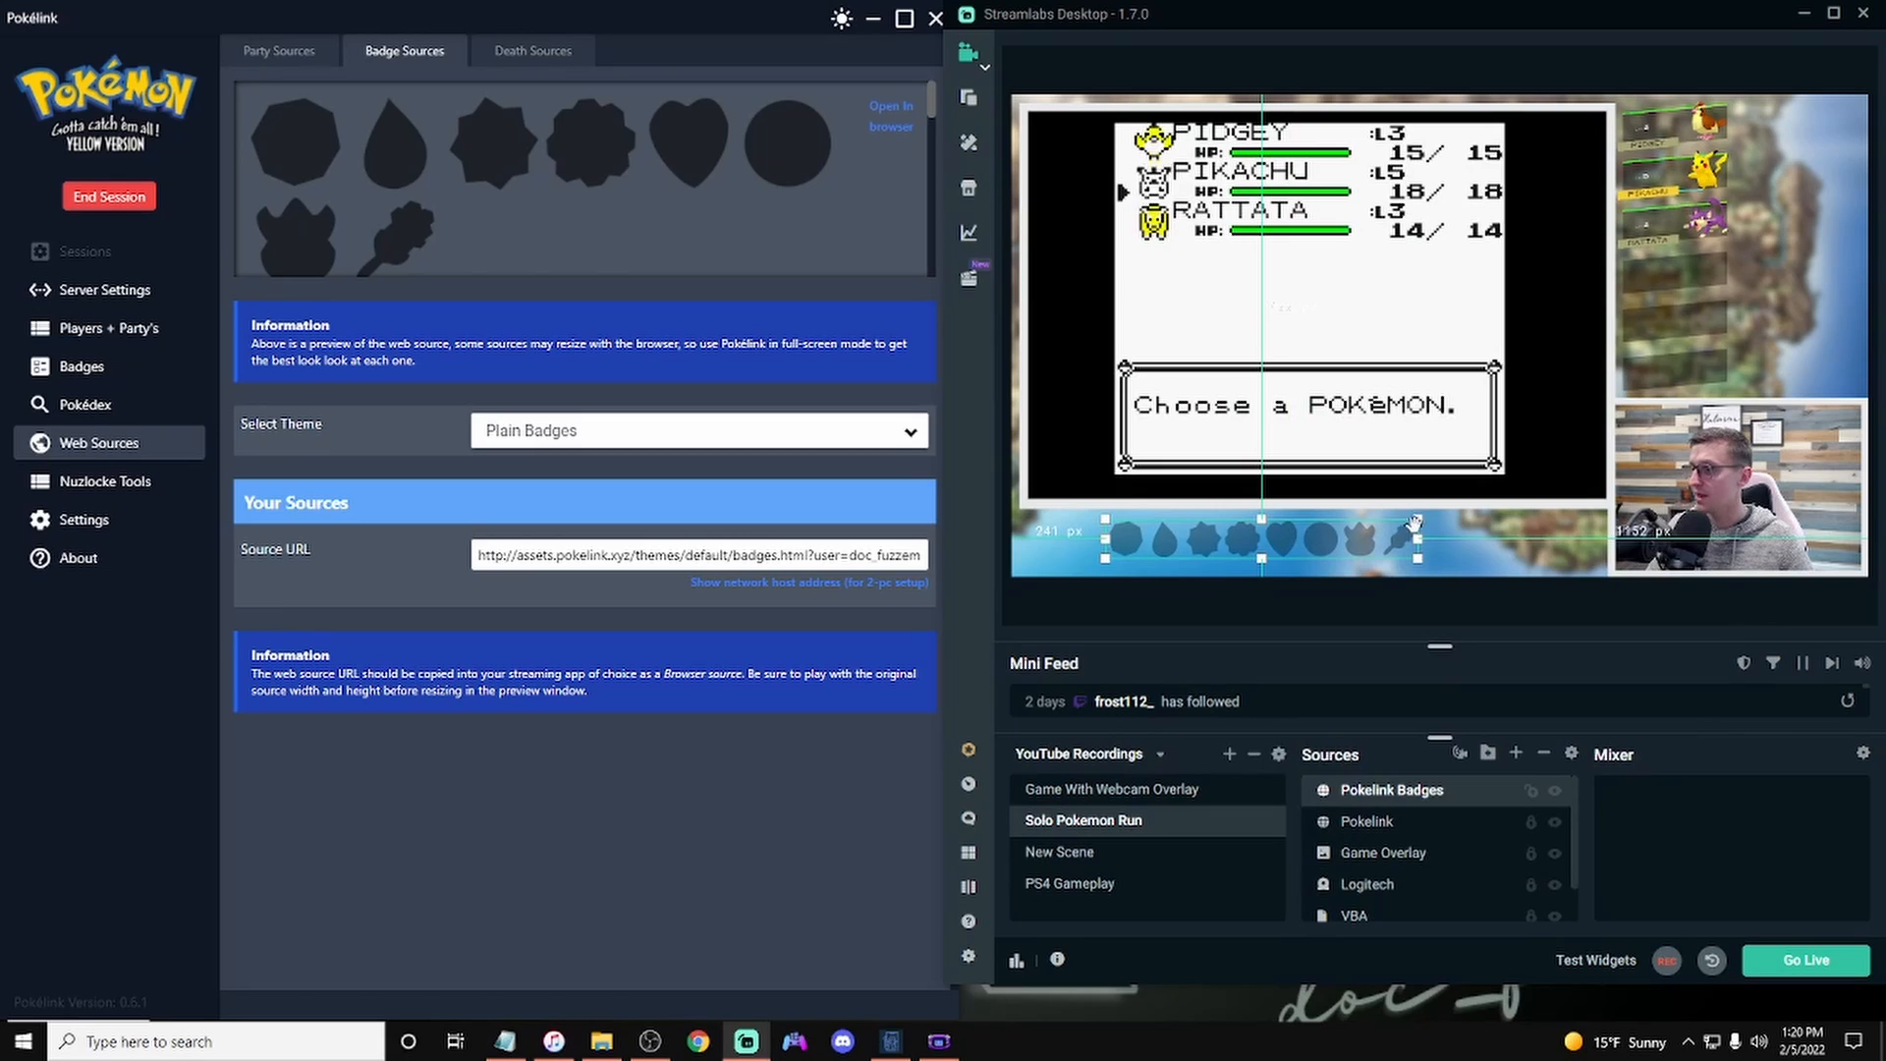
{"action": "mouse_move", "coordinate": [1416, 520]}
{"action": "left_mouse_down"}
{"action": "mouse_move", "coordinate": [1483, 507]}
{"action": "mouse_move", "coordinate": [1410, 544]}
{"action": "left_mouse_up"}
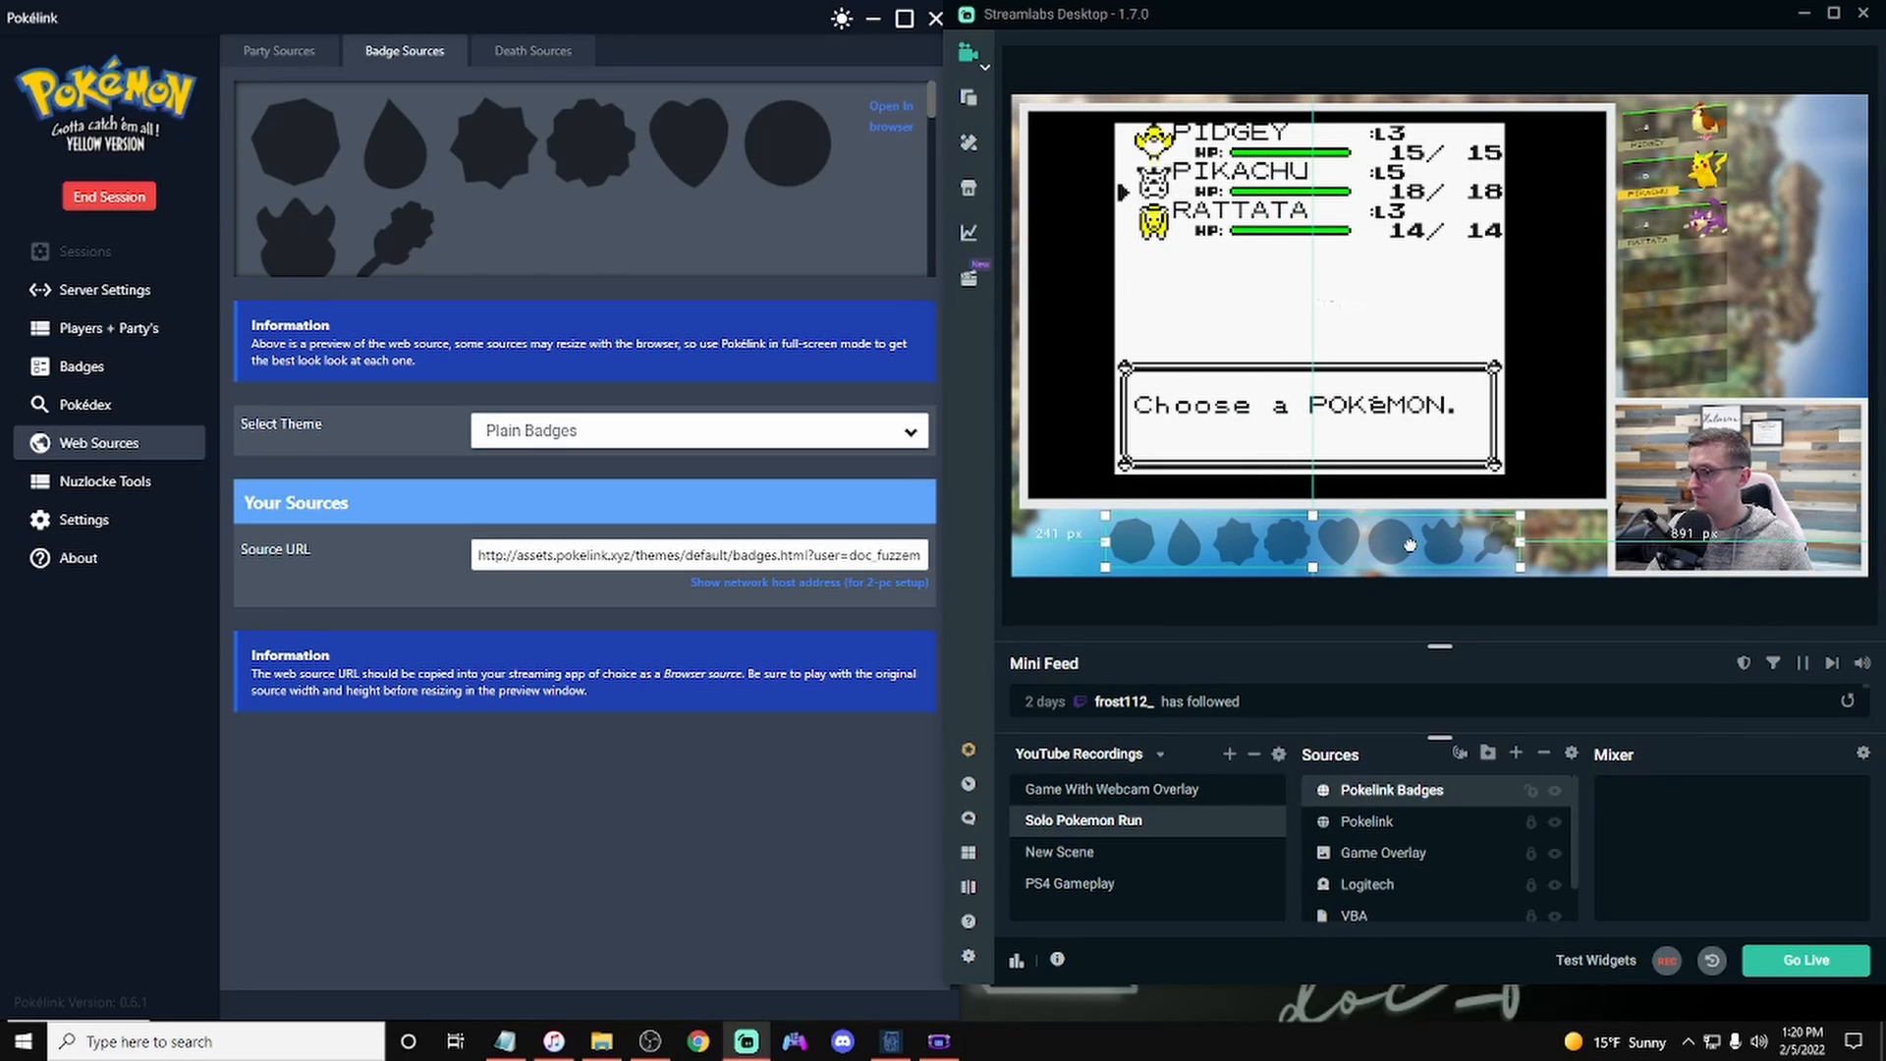
{"action": "left_click", "coordinate": [1531, 791]}
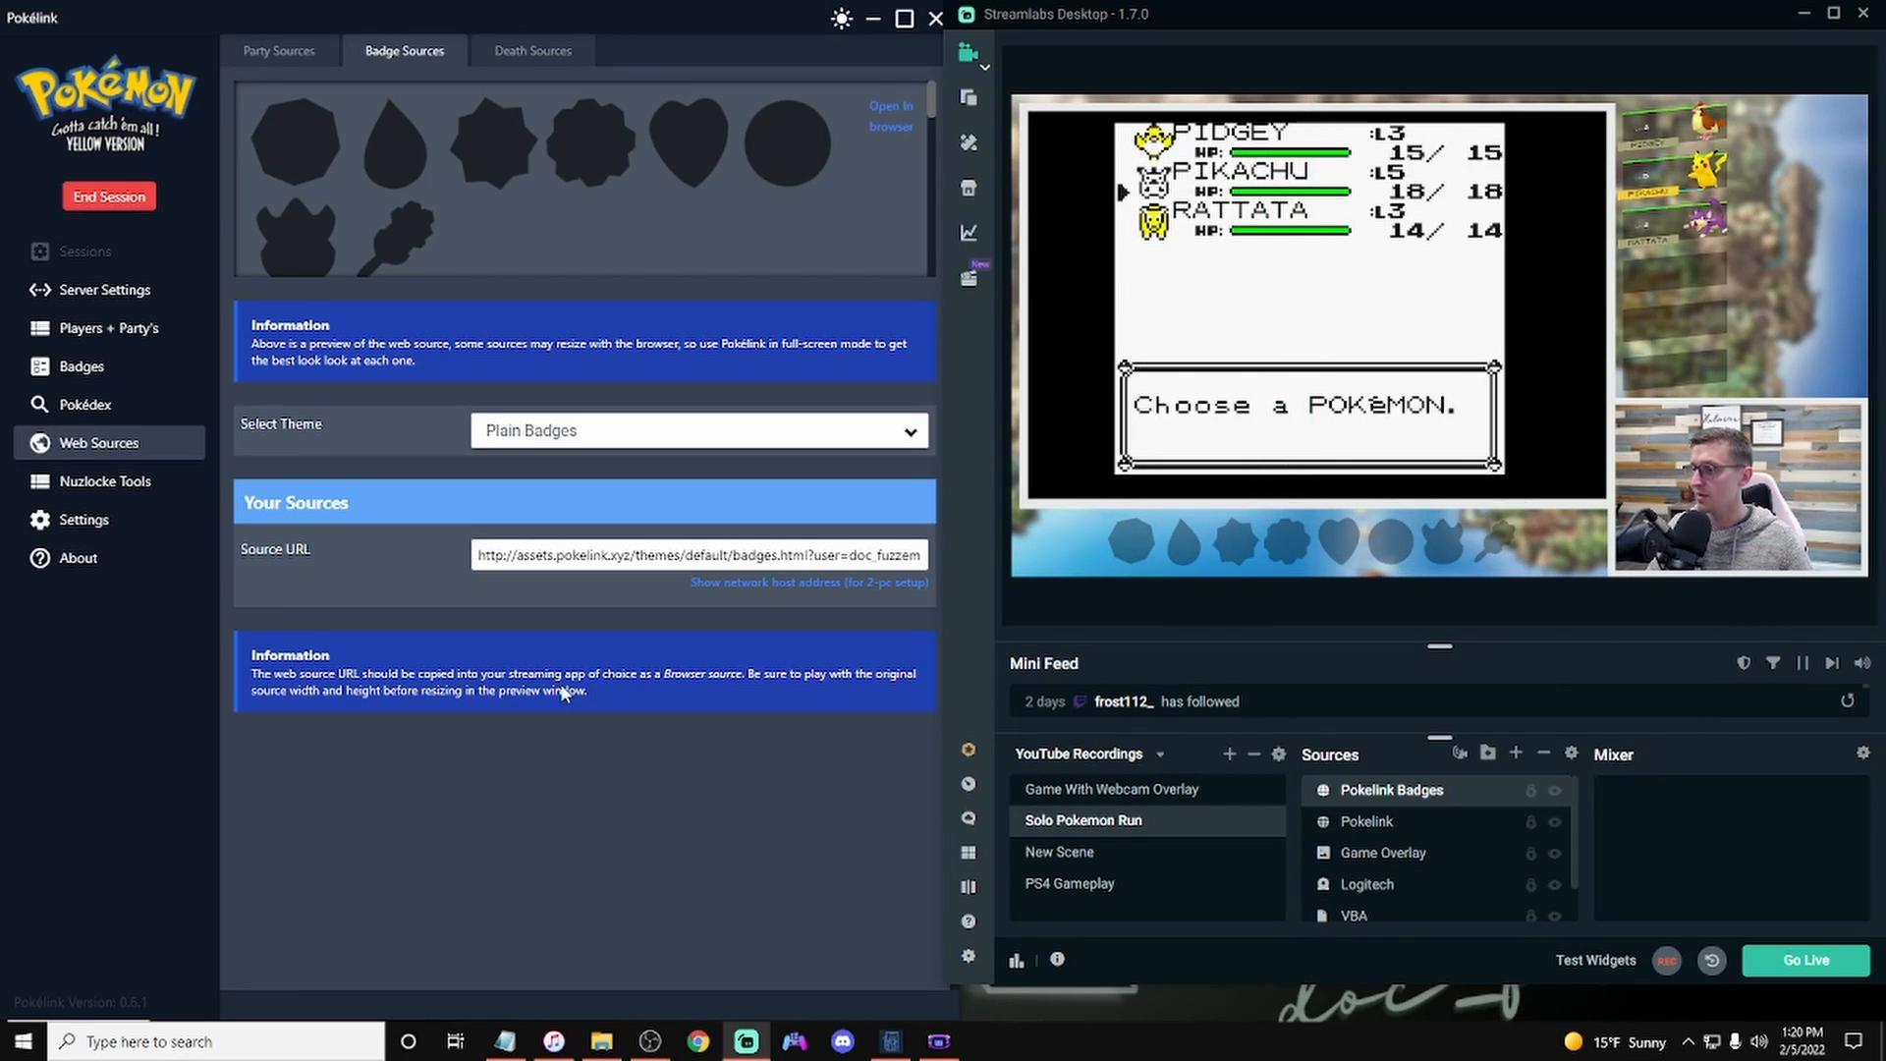
Step: Open the Badges page and toggle the first four badges on and off
{"action": "left_click", "coordinate": [87, 371]}
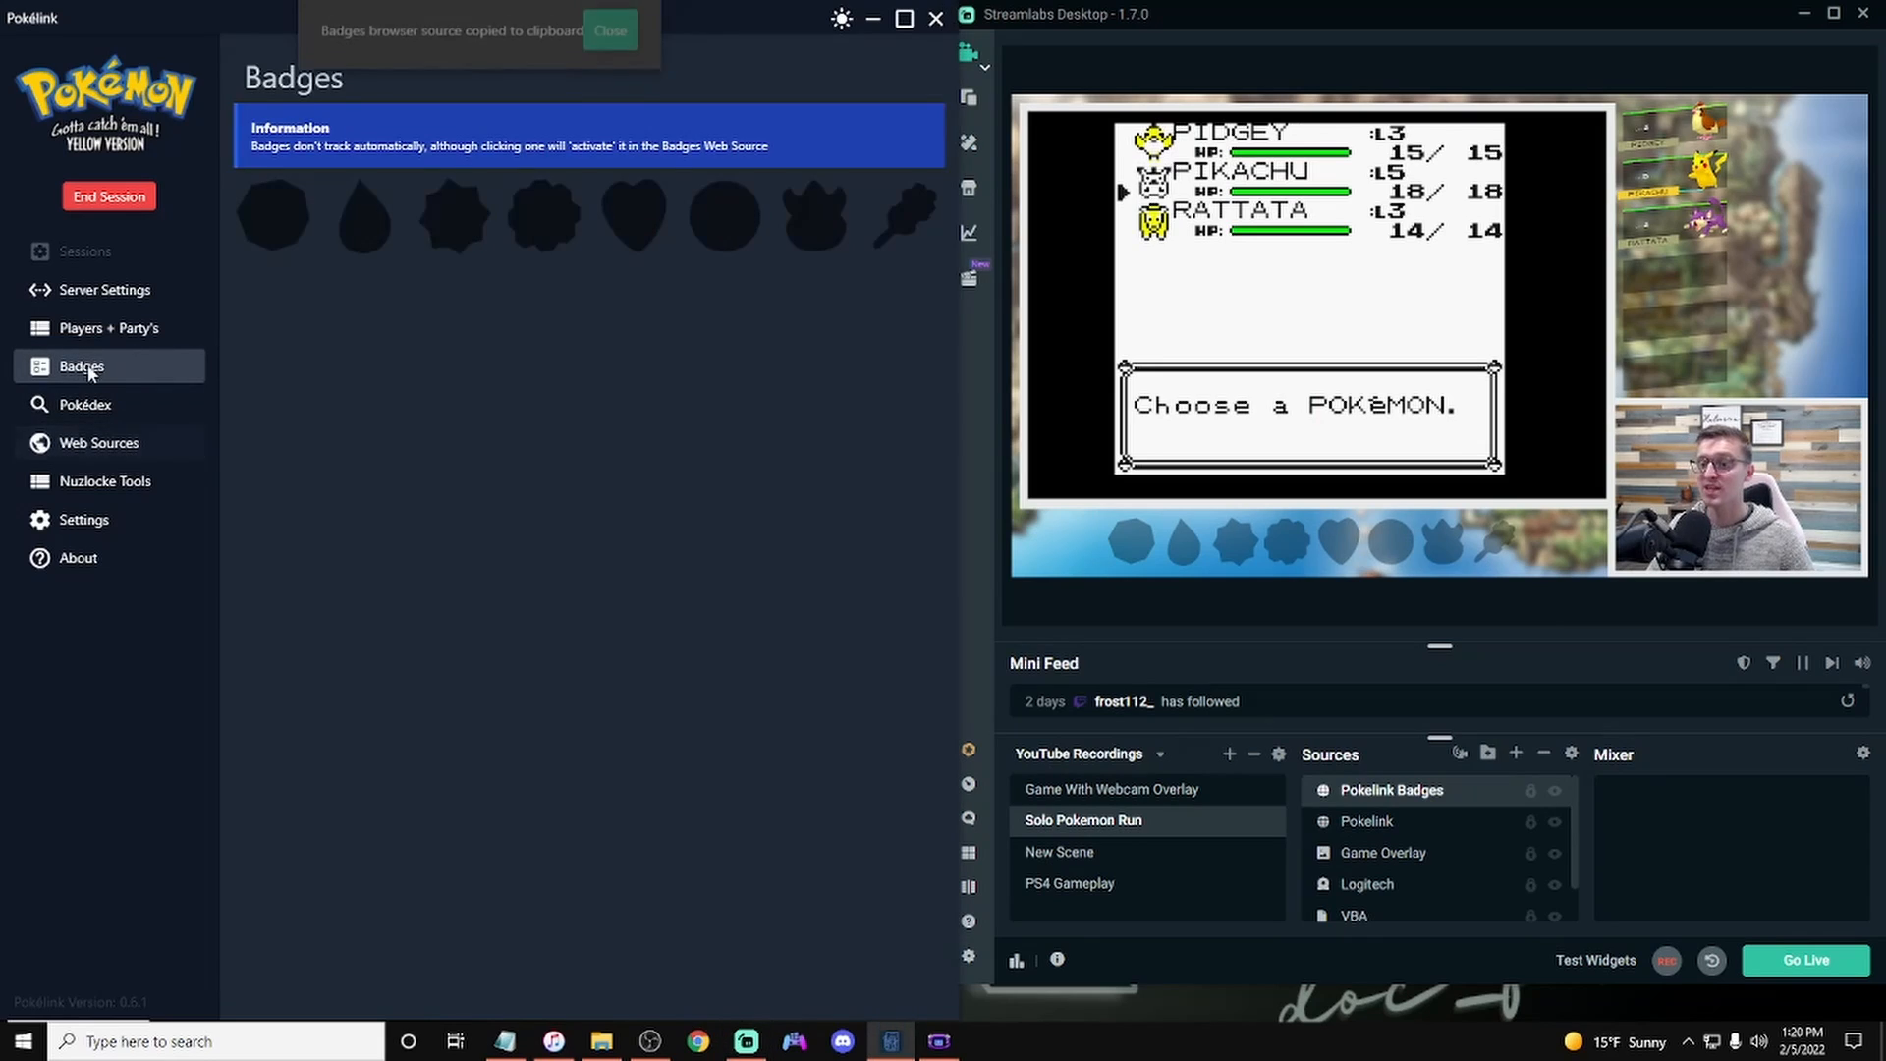
{"action": "left_click", "coordinate": [271, 239]}
{"action": "left_click", "coordinate": [374, 230]}
{"action": "left_click", "coordinate": [454, 233]}
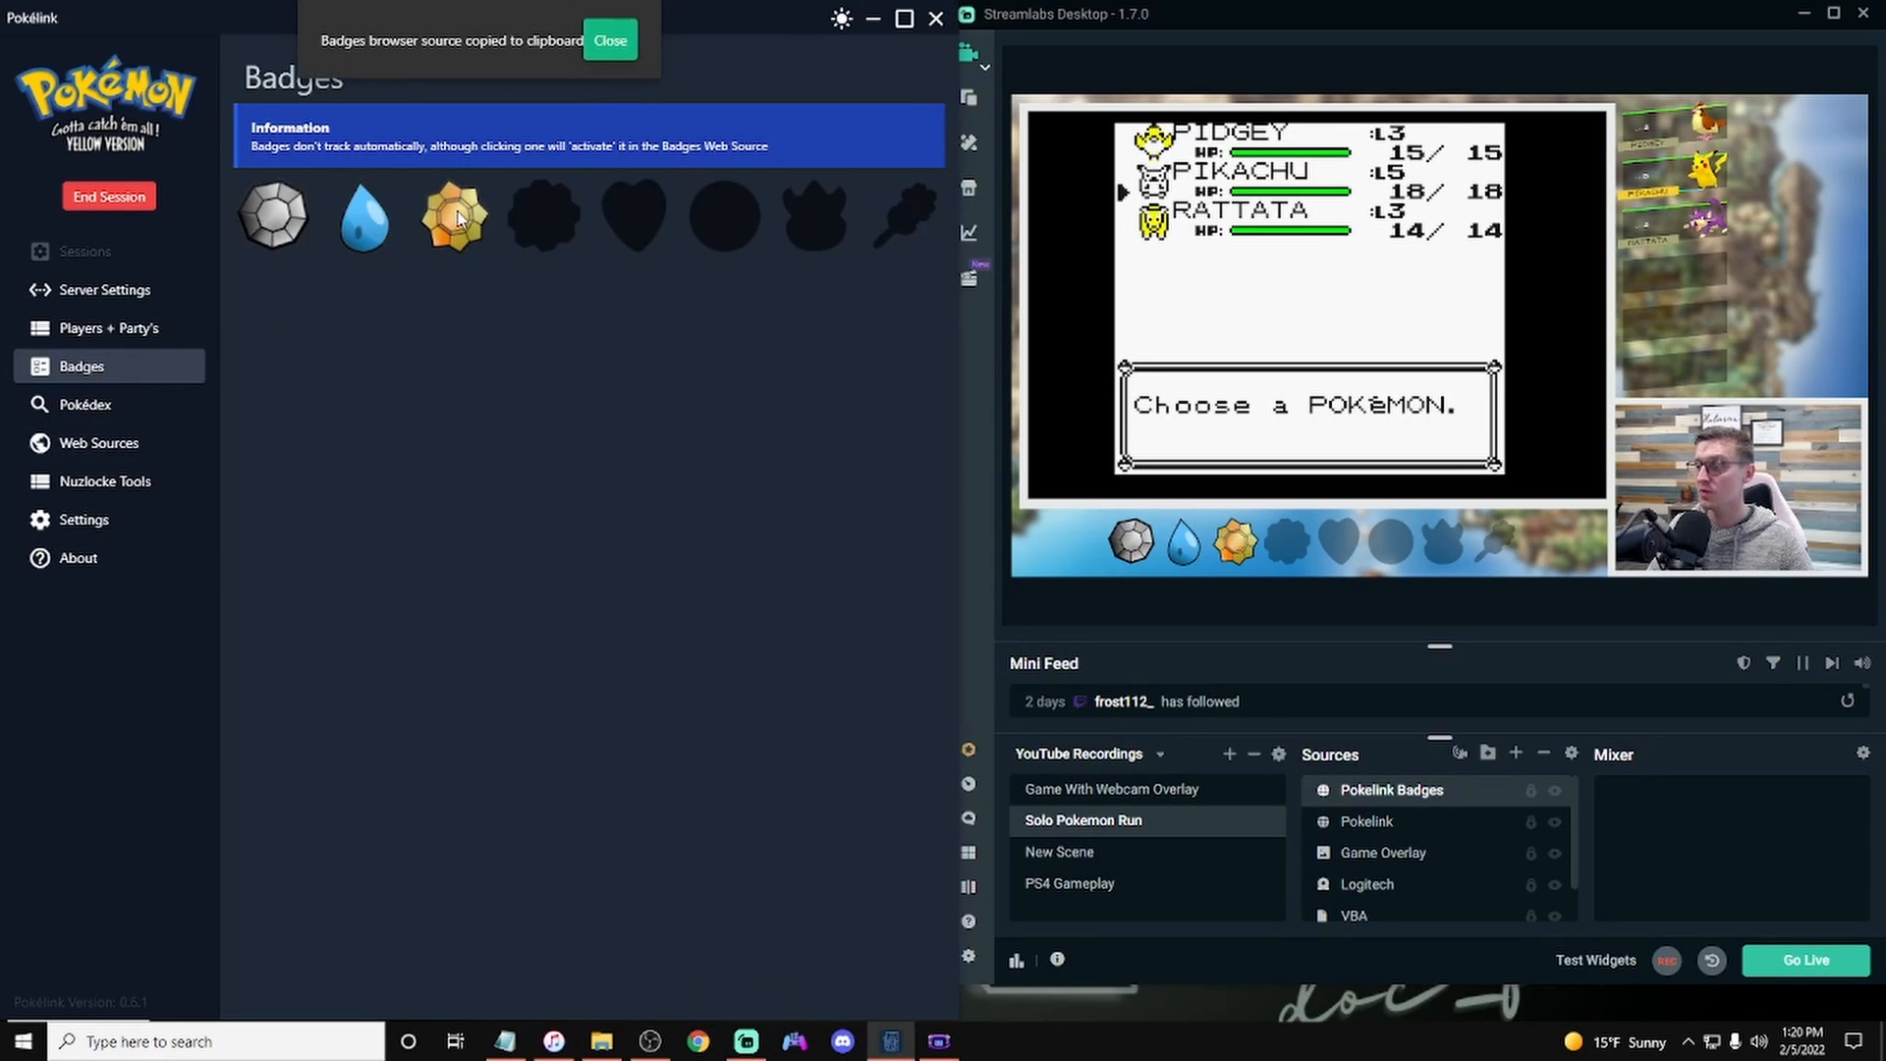
{"action": "left_click", "coordinate": [562, 218]}
{"action": "left_click", "coordinate": [556, 218]}
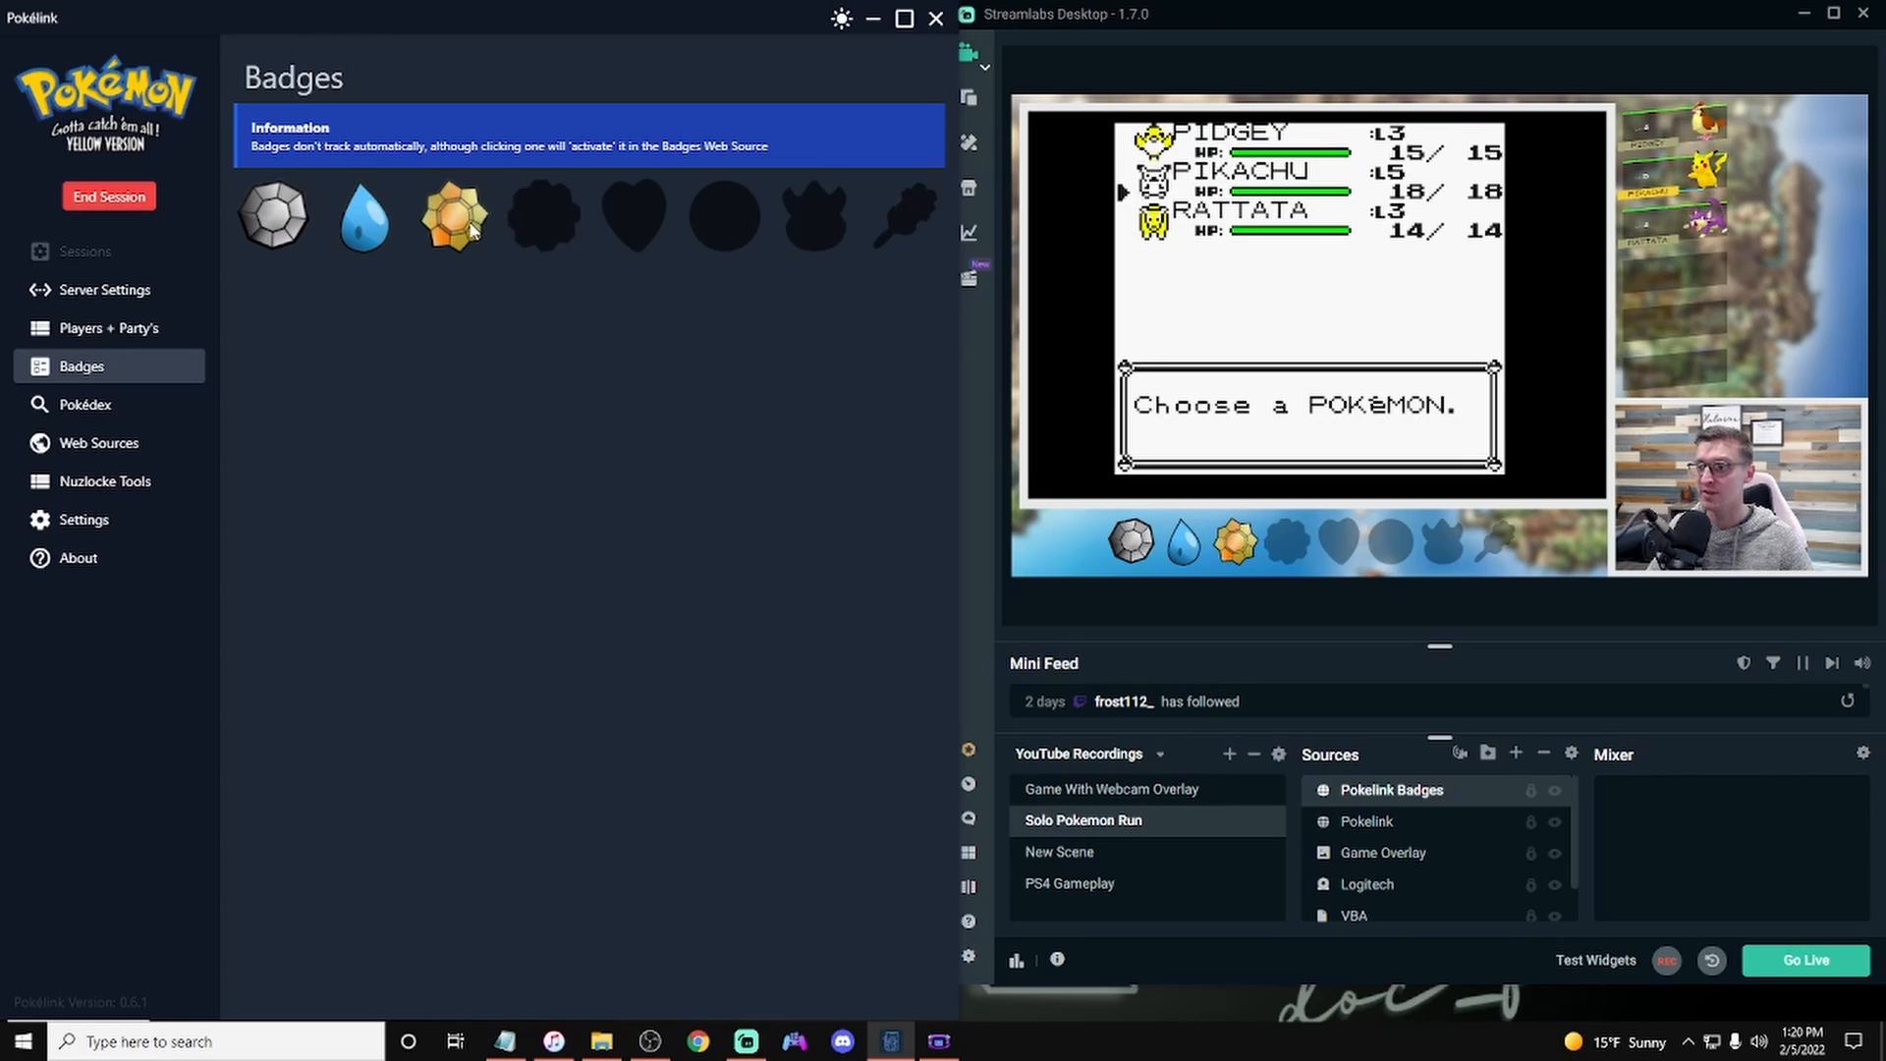
{"action": "left_click", "coordinate": [475, 232]}
{"action": "left_click", "coordinate": [362, 232]}
{"action": "left_click", "coordinate": [276, 237]}
Step: Activate more badges, including the fifth and sixth, to test the badge overlay
{"action": "left_click", "coordinate": [307, 232]}
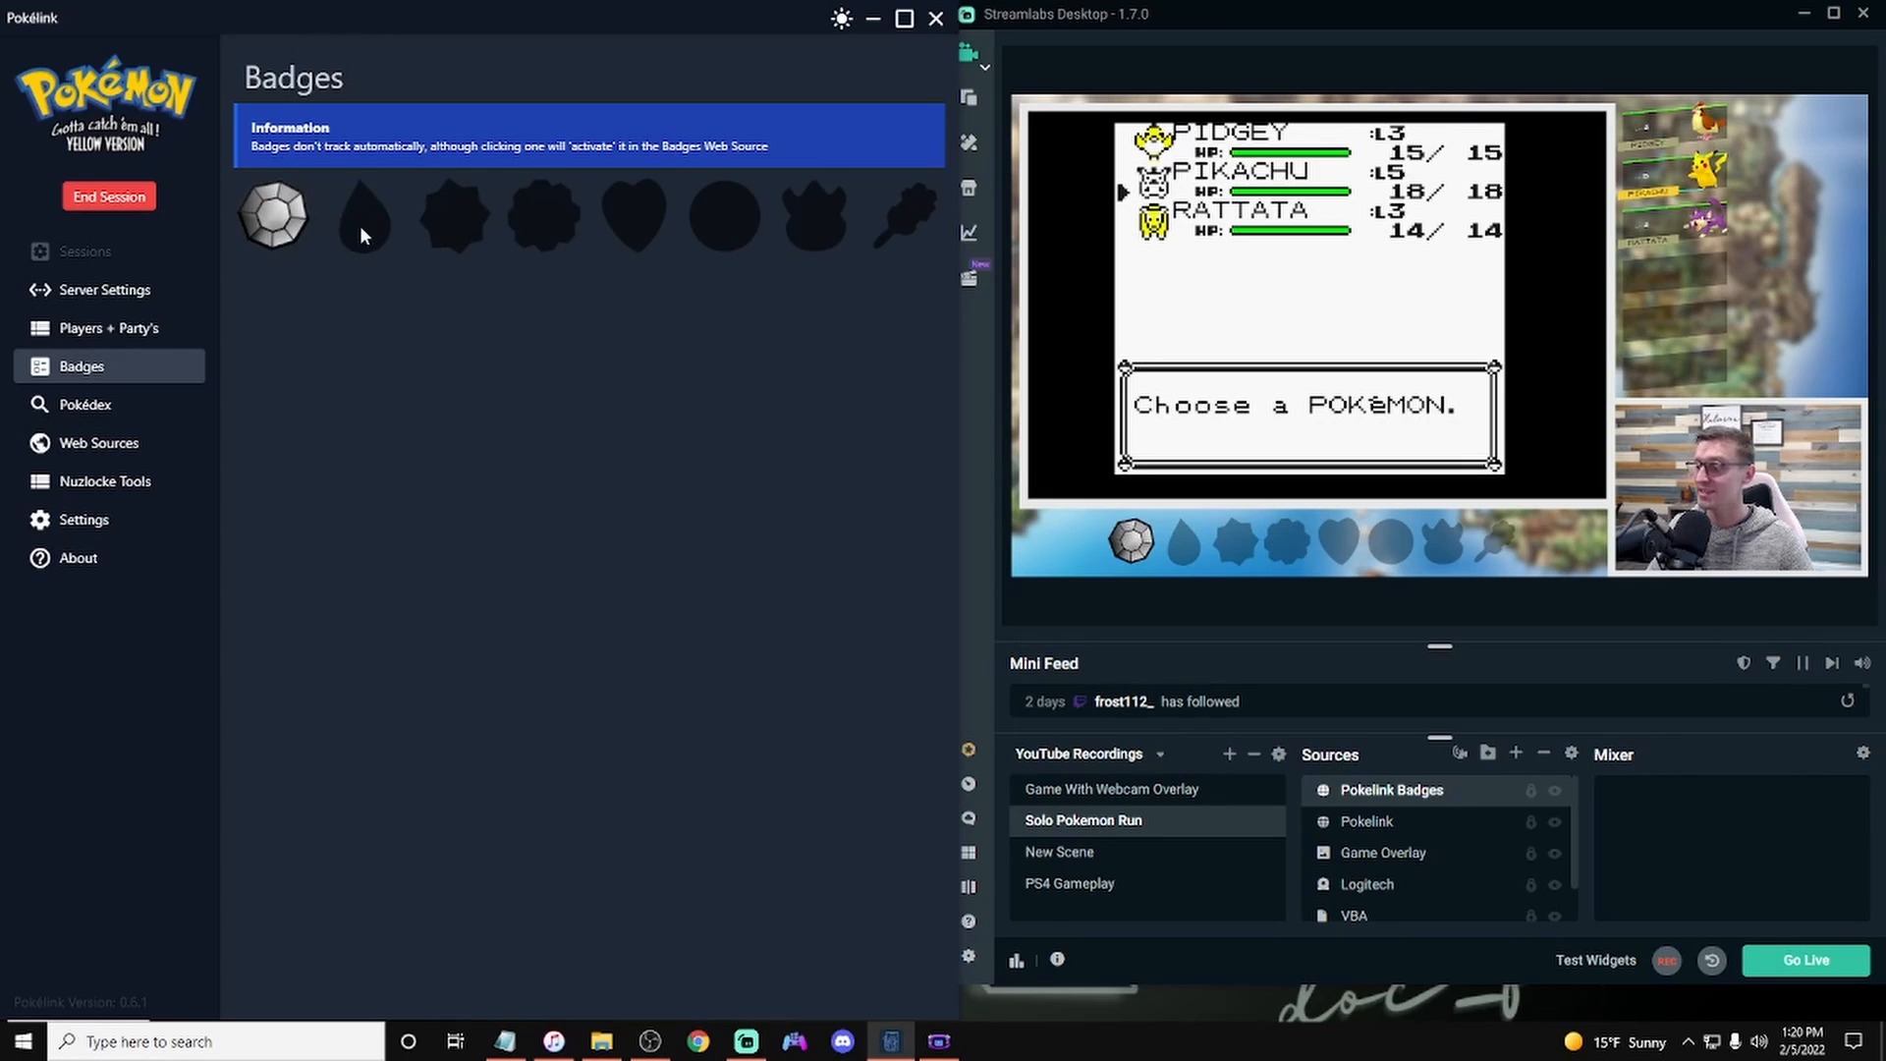
{"action": "left_click", "coordinate": [387, 236]}
{"action": "left_click", "coordinate": [469, 232]}
{"action": "left_click", "coordinate": [565, 240]}
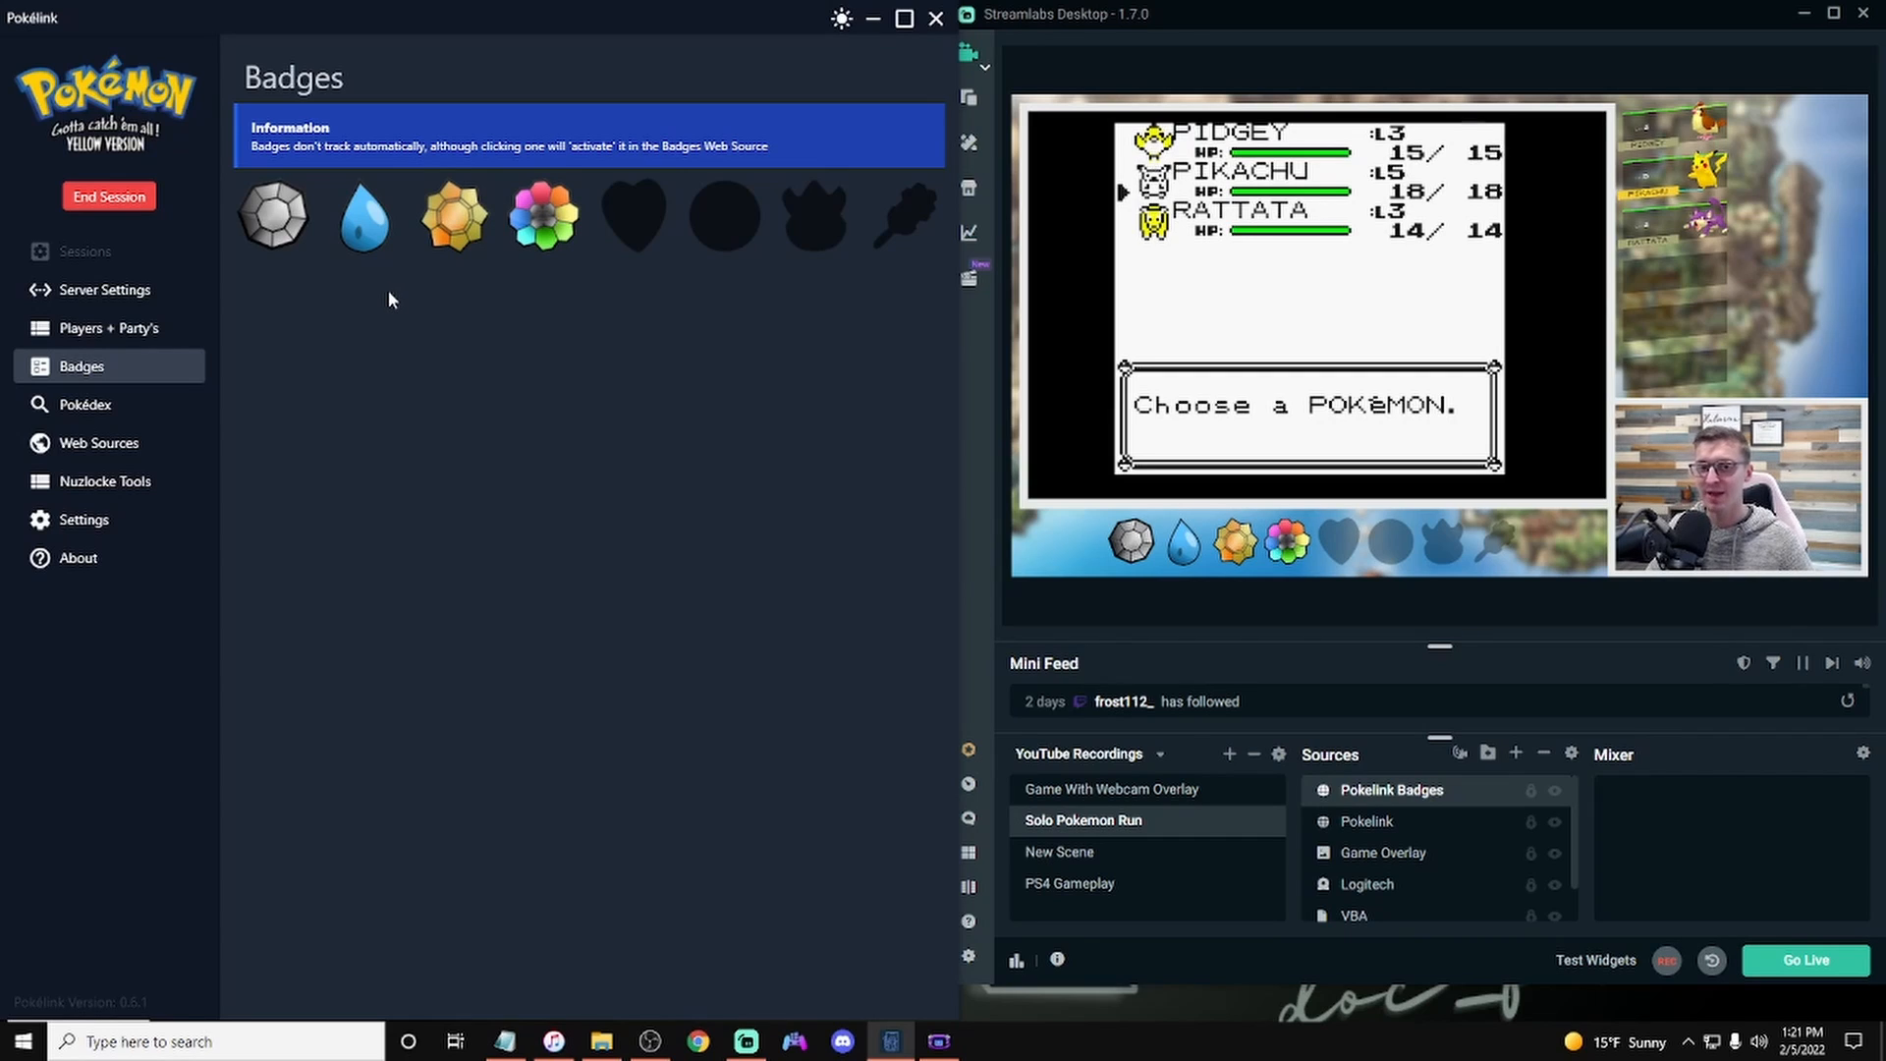
{"action": "left_click", "coordinate": [464, 238]}
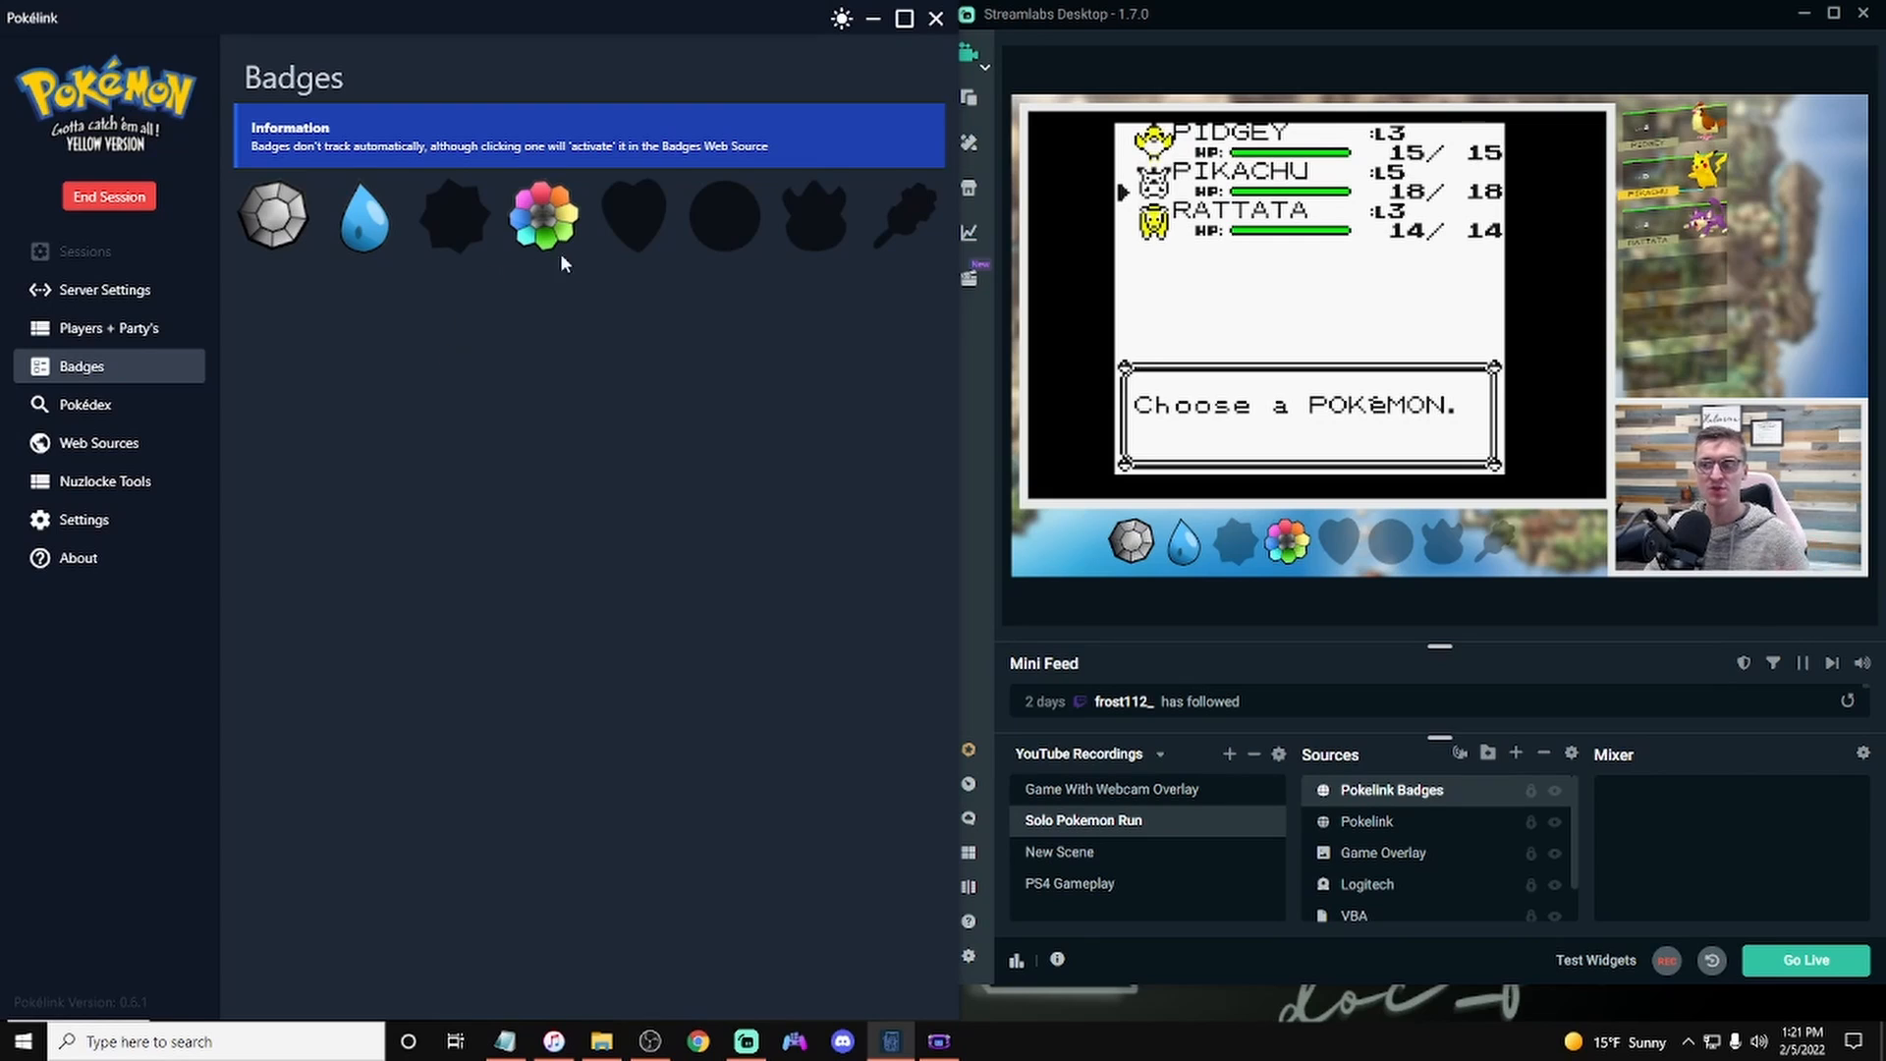
{"action": "left_click", "coordinate": [623, 222]}
{"action": "left_click", "coordinate": [727, 224]}
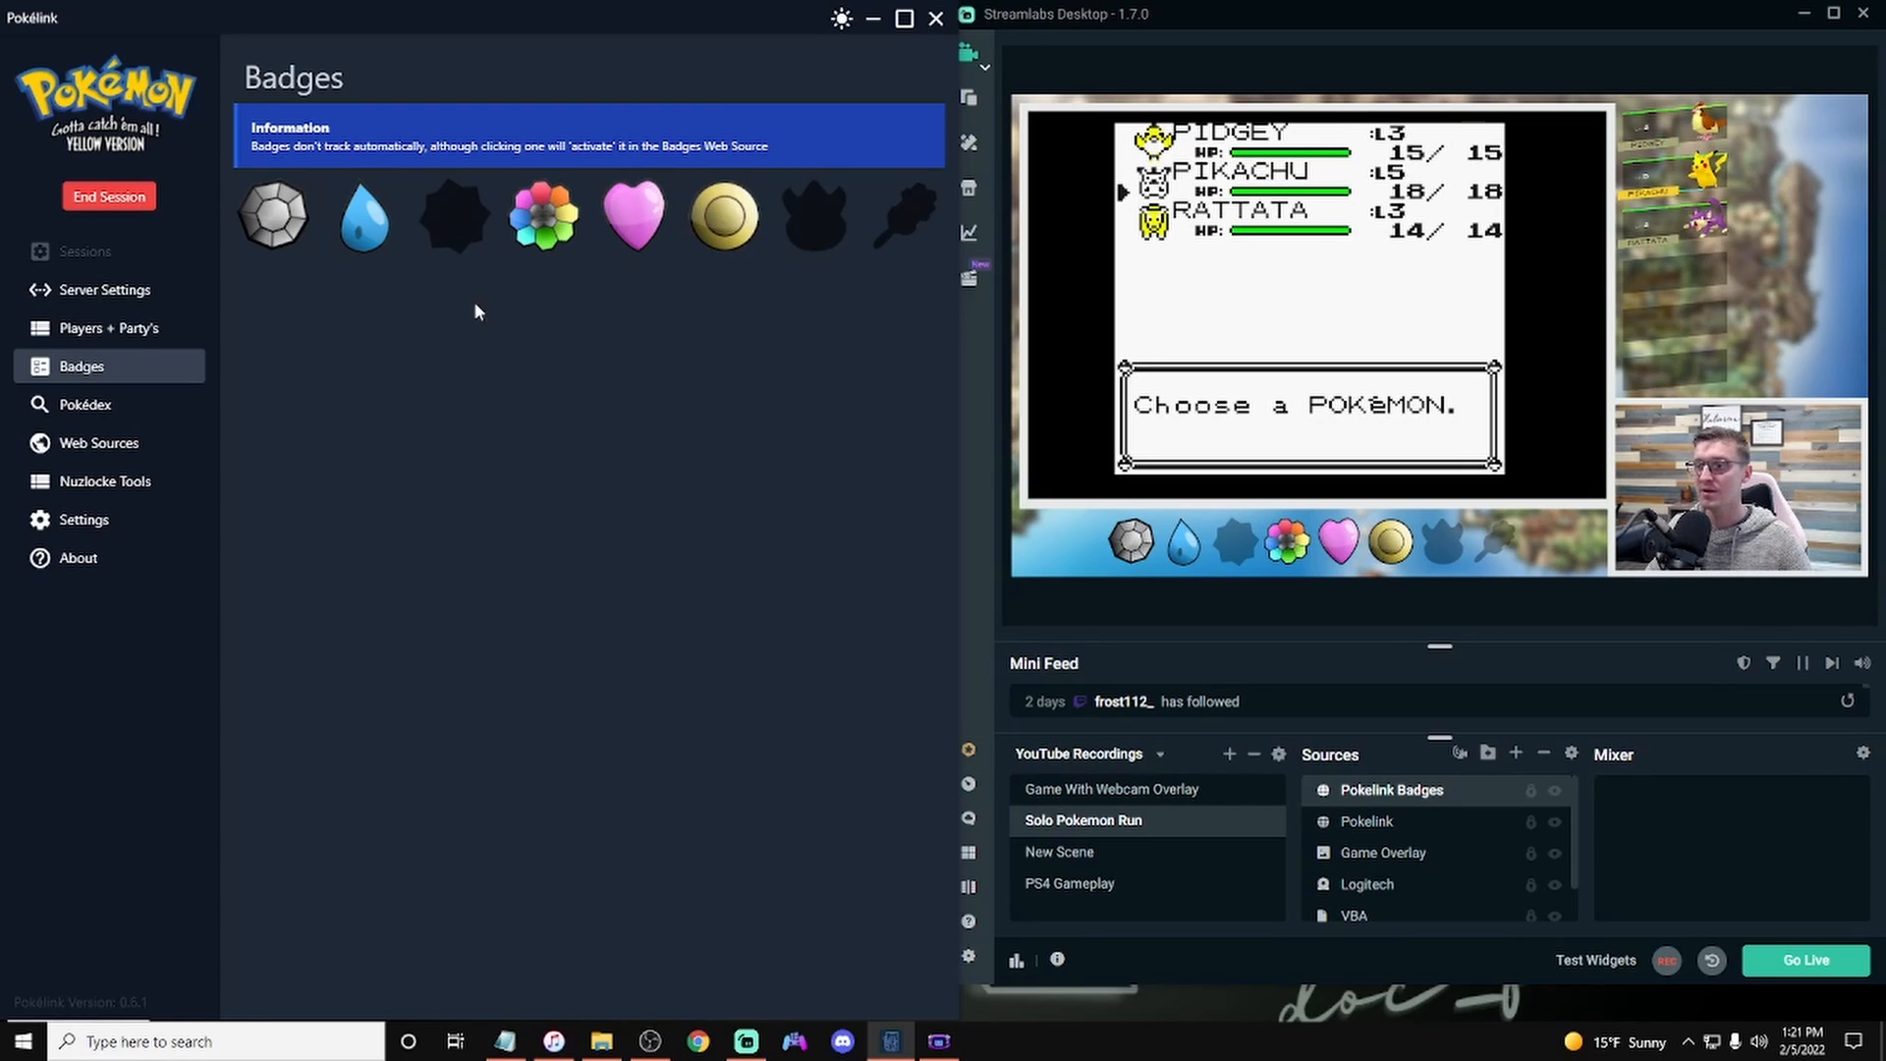
{"action": "left_click", "coordinate": [454, 225]}
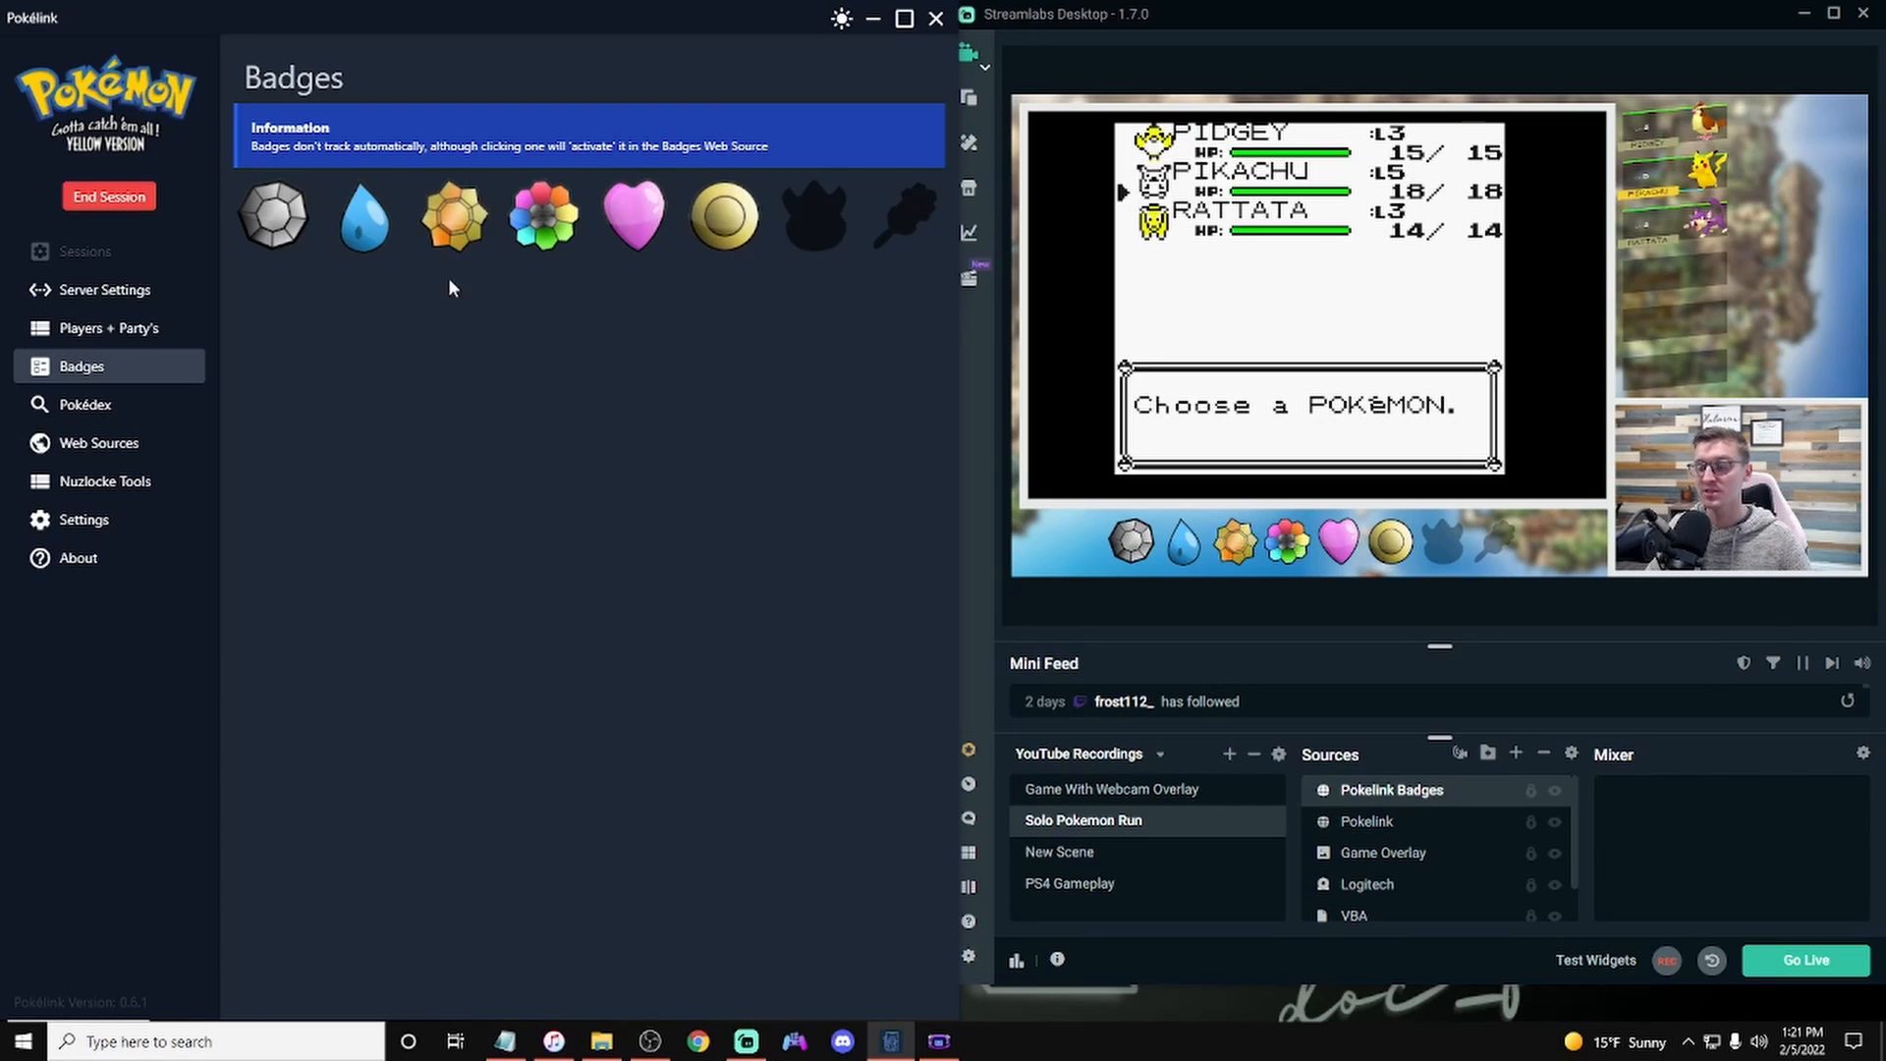
Step: Reset the badges so that only the first three are activated
{"action": "left_click", "coordinate": [724, 220]}
{"action": "left_click", "coordinate": [634, 218]}
{"action": "left_click", "coordinate": [544, 218]}
{"action": "left_click", "coordinate": [454, 221]}
{"action": "left_click", "coordinate": [368, 226]}
{"action": "left_click", "coordinate": [287, 220]}
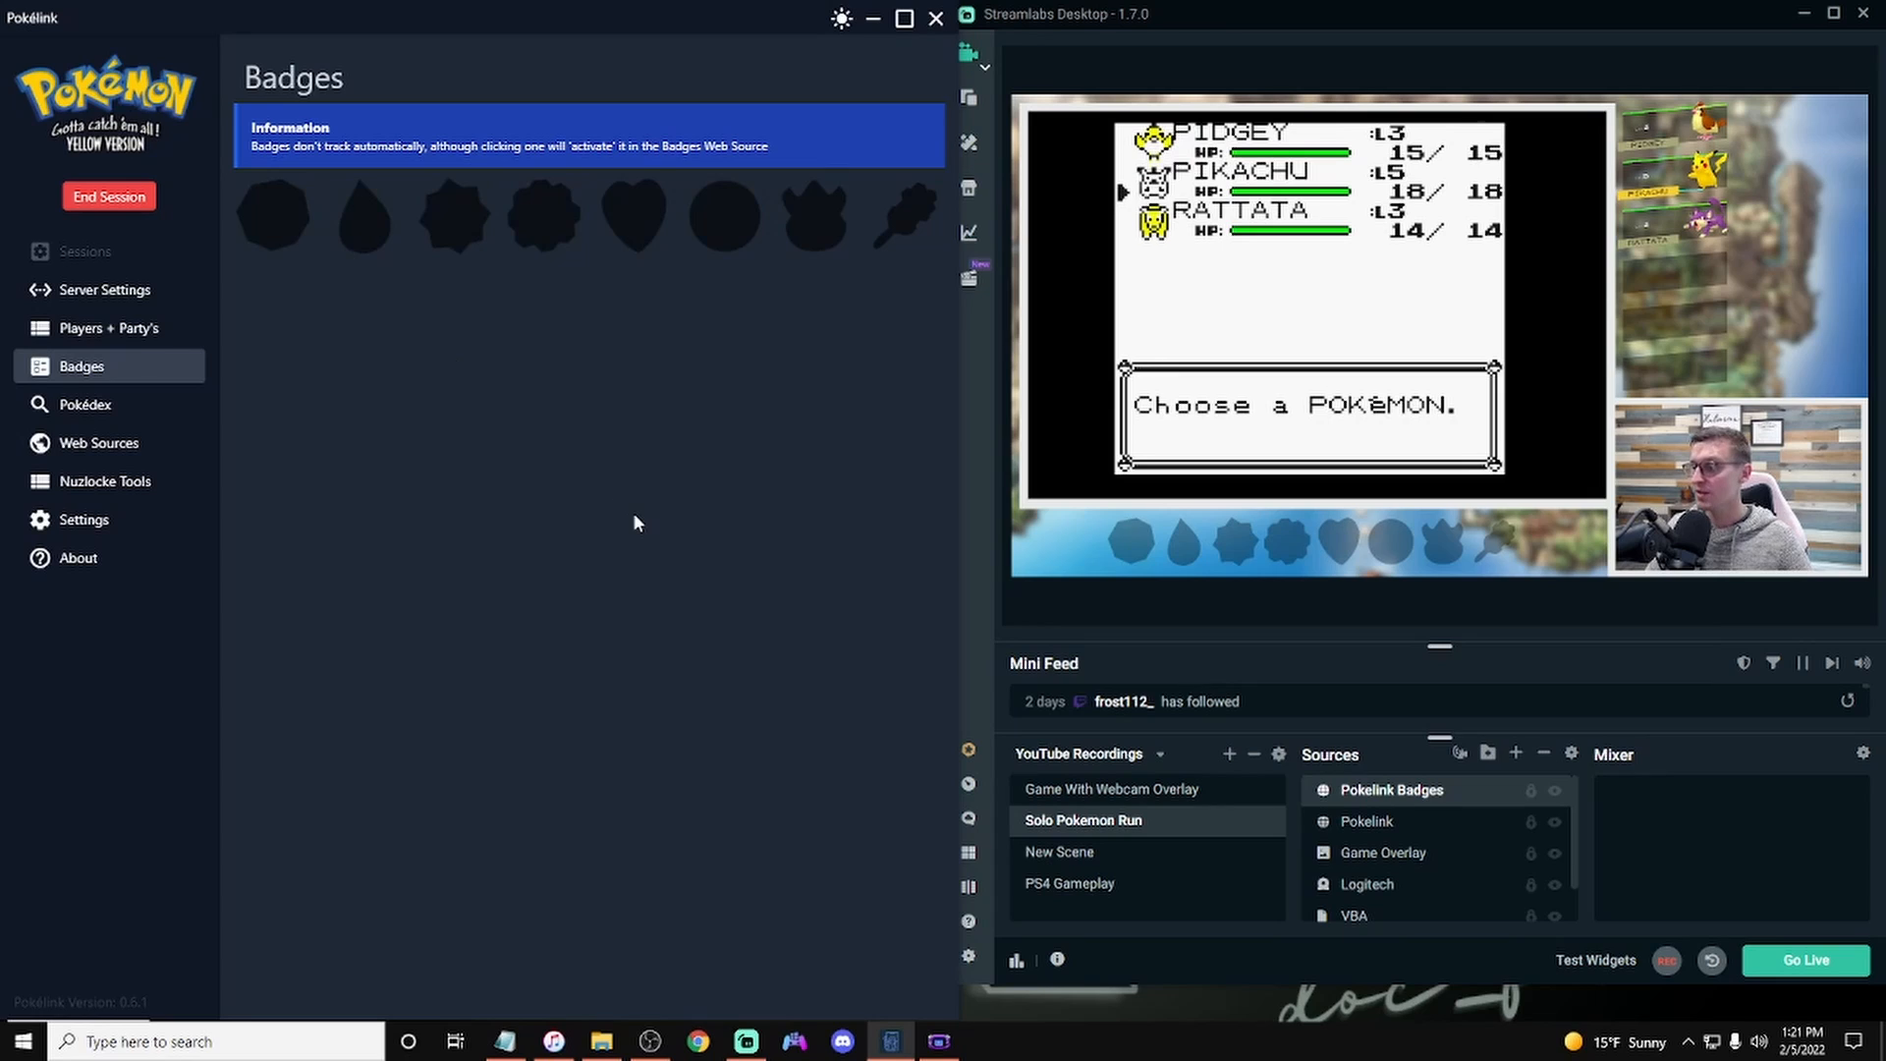
{"action": "left_click", "coordinate": [294, 224]}
{"action": "left_click", "coordinate": [365, 220]}
{"action": "left_click", "coordinate": [442, 218]}
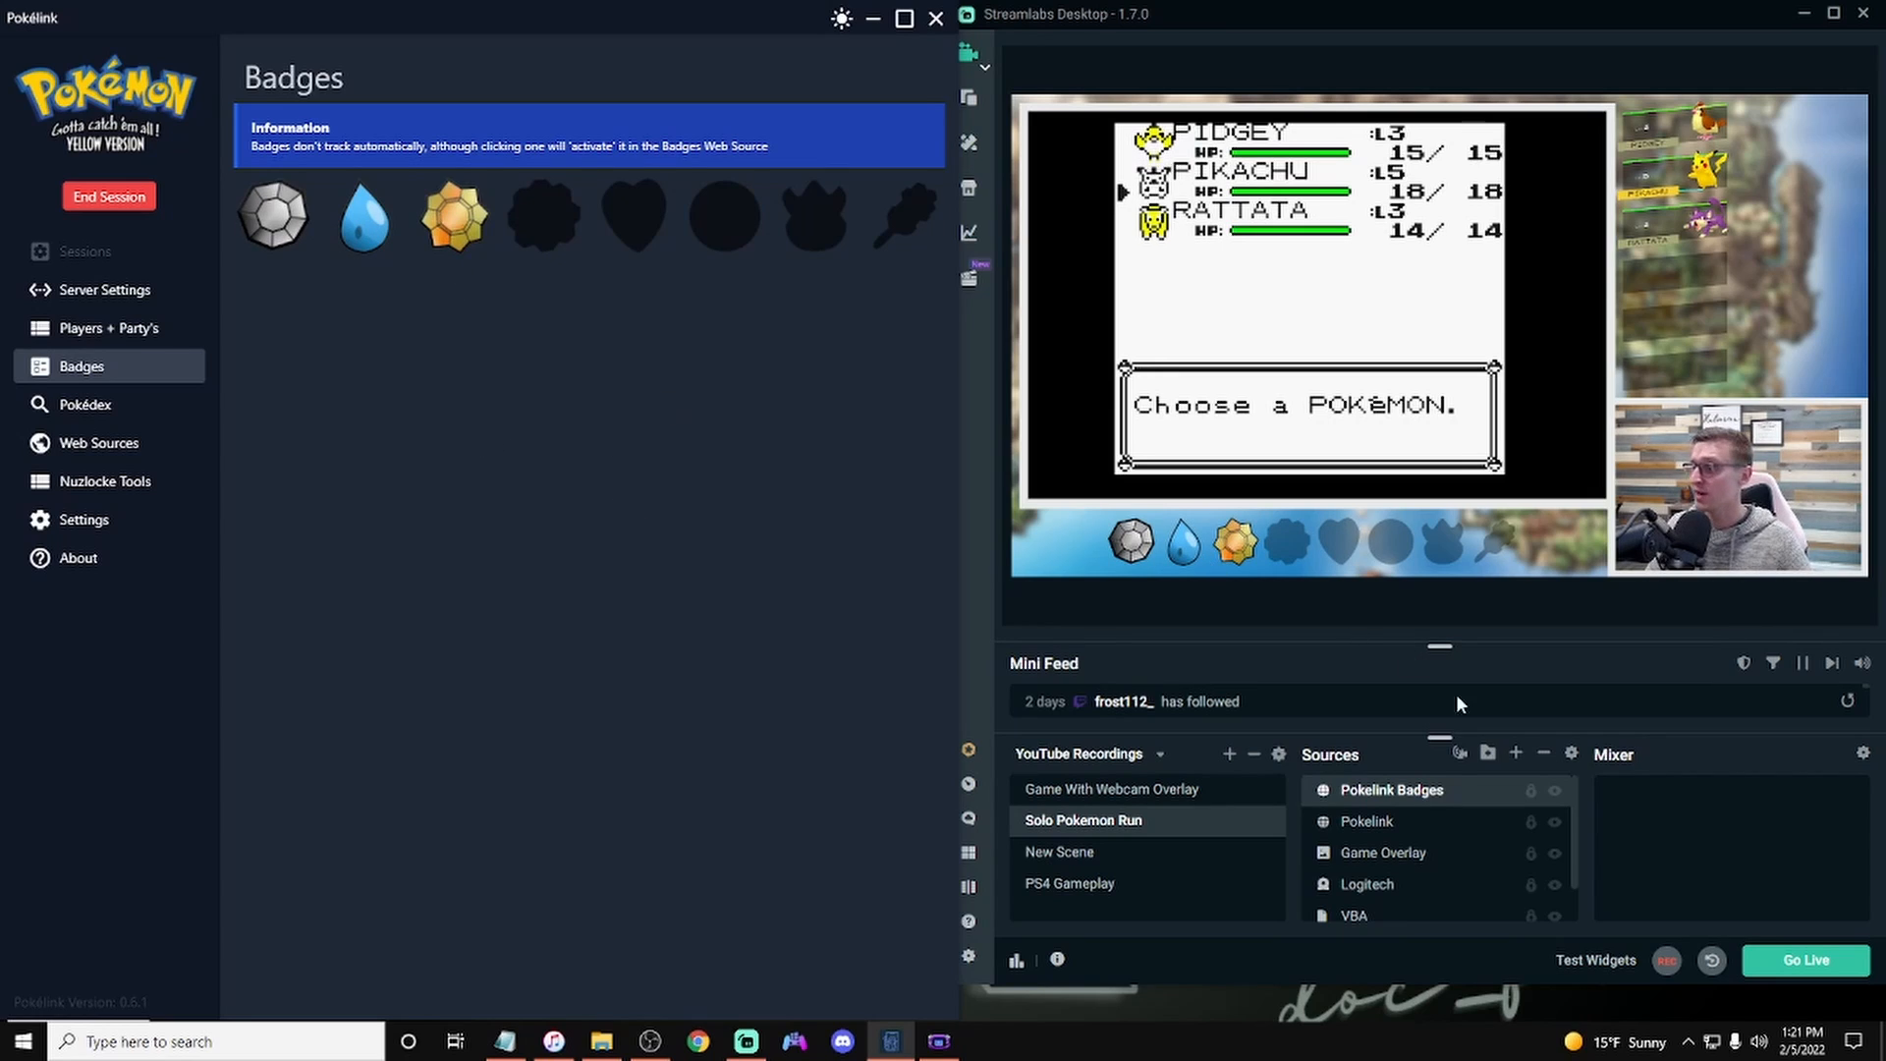
Step: Add a new browser source named "Deaths" to the scene
{"action": "left_click", "coordinate": [1516, 753]}
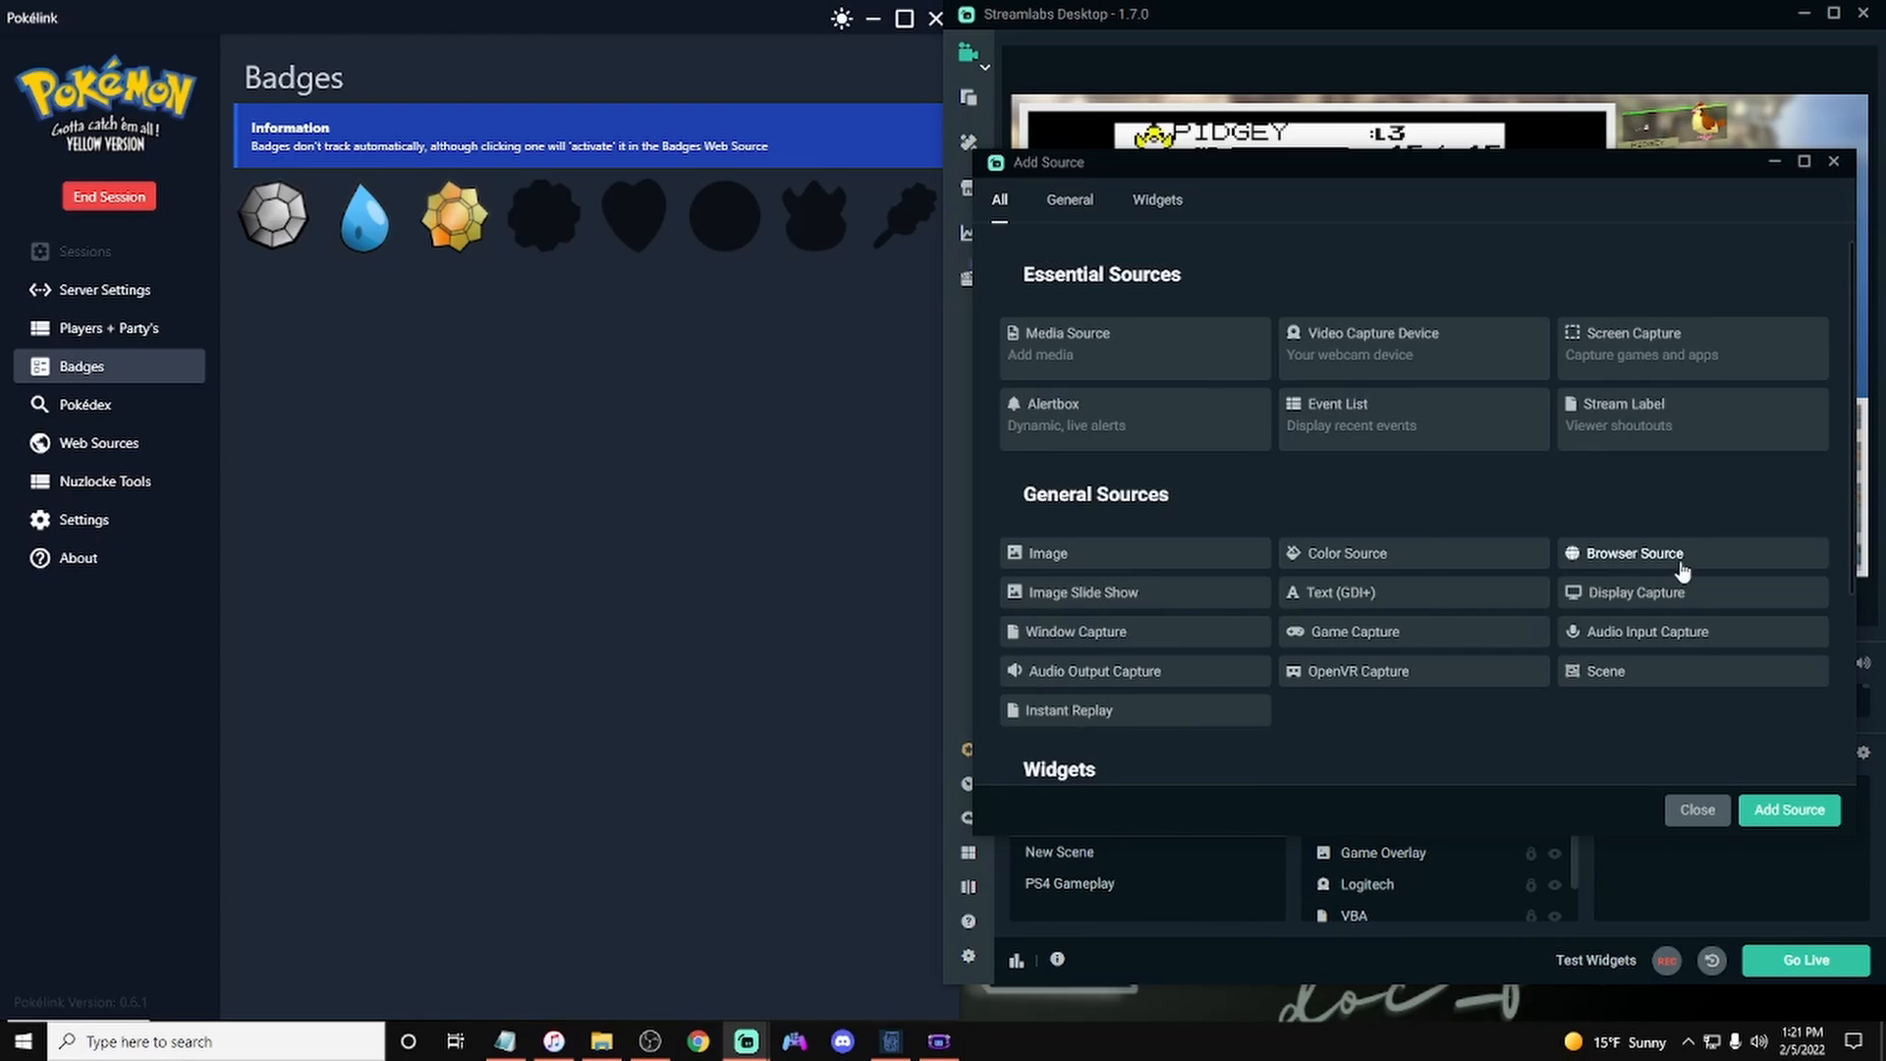
{"action": "left_click", "coordinate": [1682, 572]}
{"action": "left_click", "coordinate": [1790, 810]}
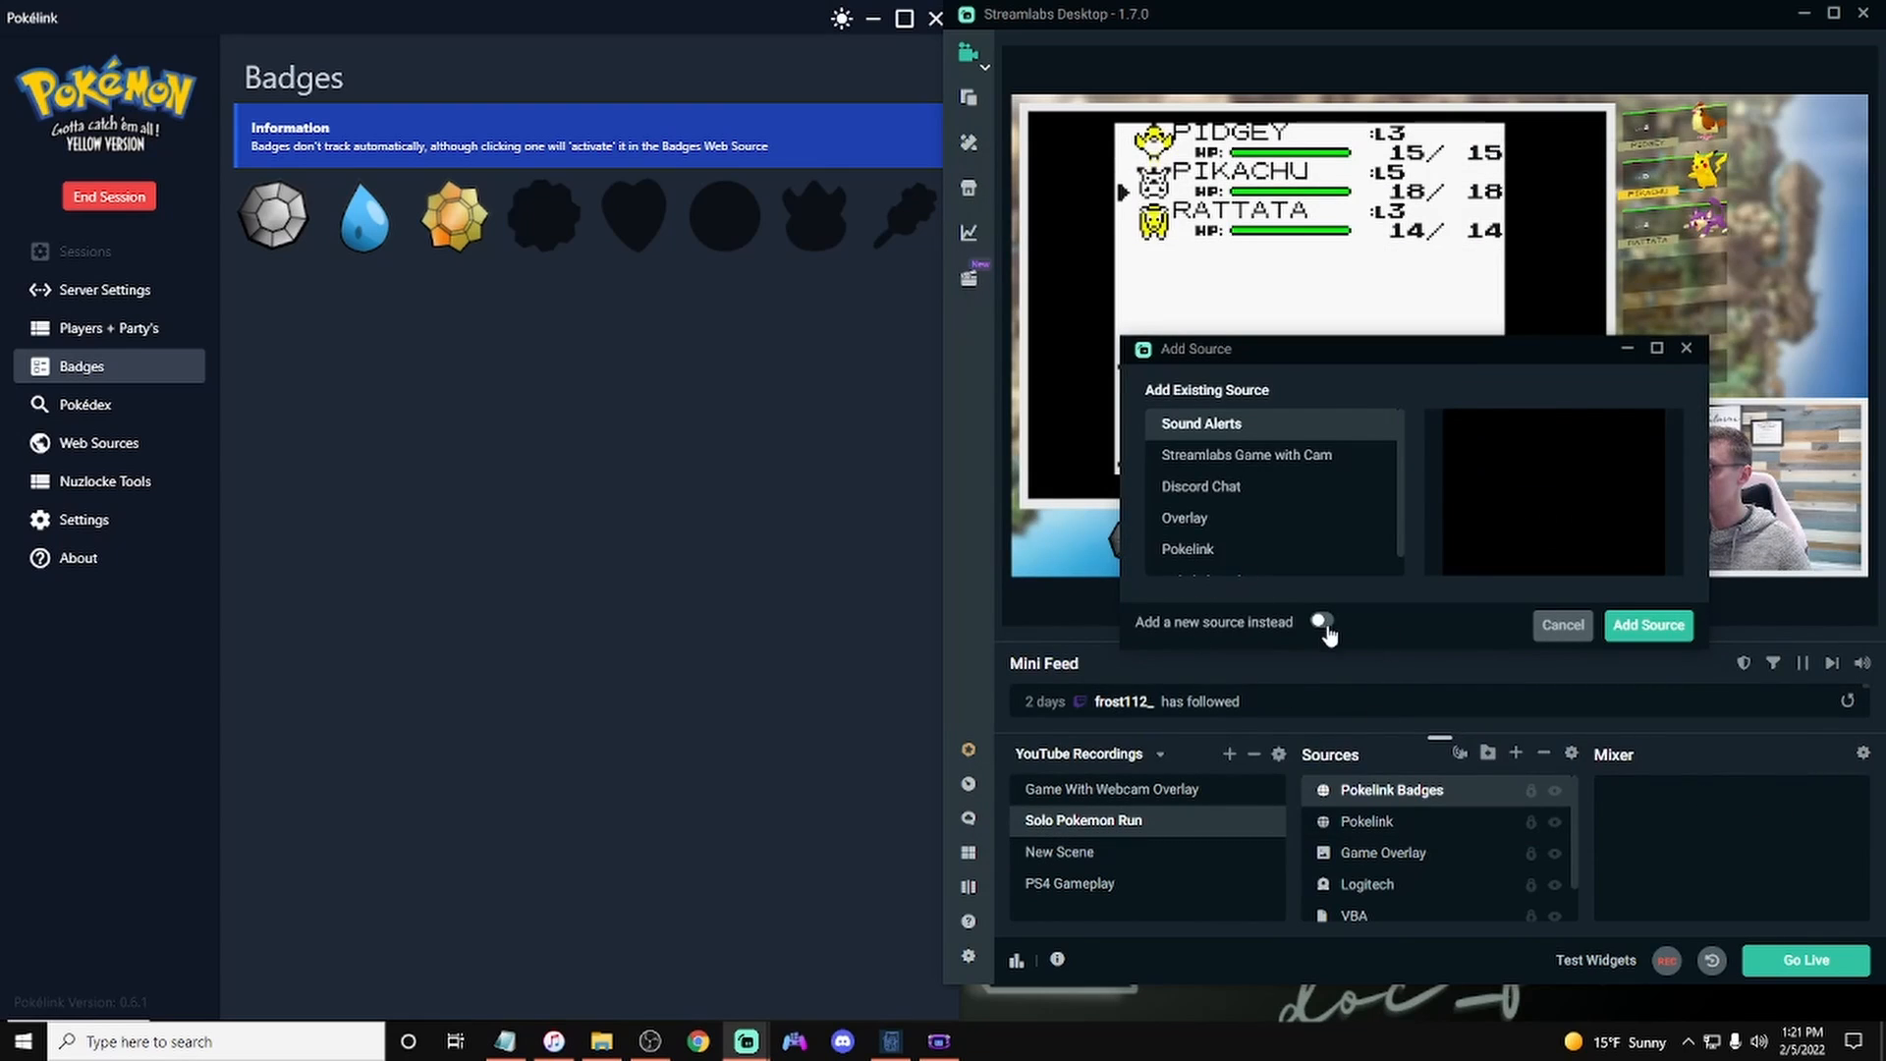
{"action": "left_click", "coordinate": [1322, 622]}
{"action": "type", "text": "Dea"}
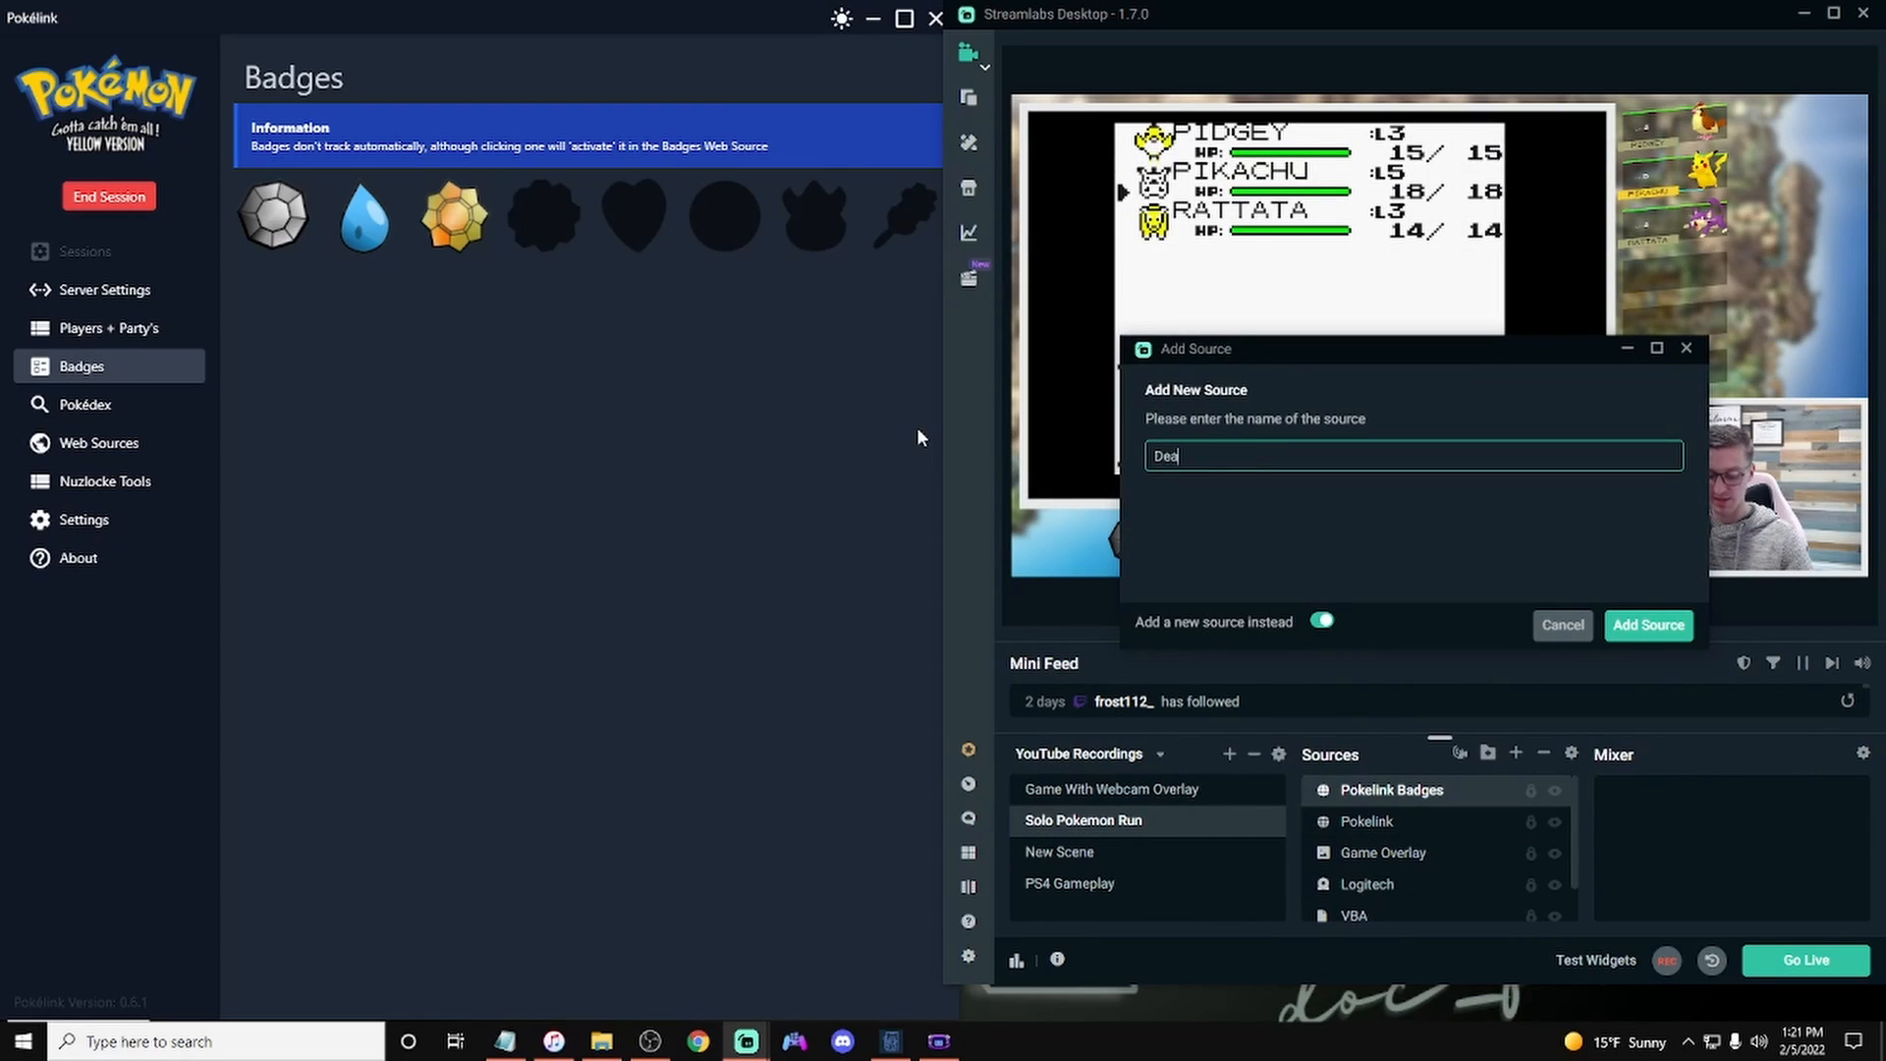
{"action": "type", "text": "ths"}
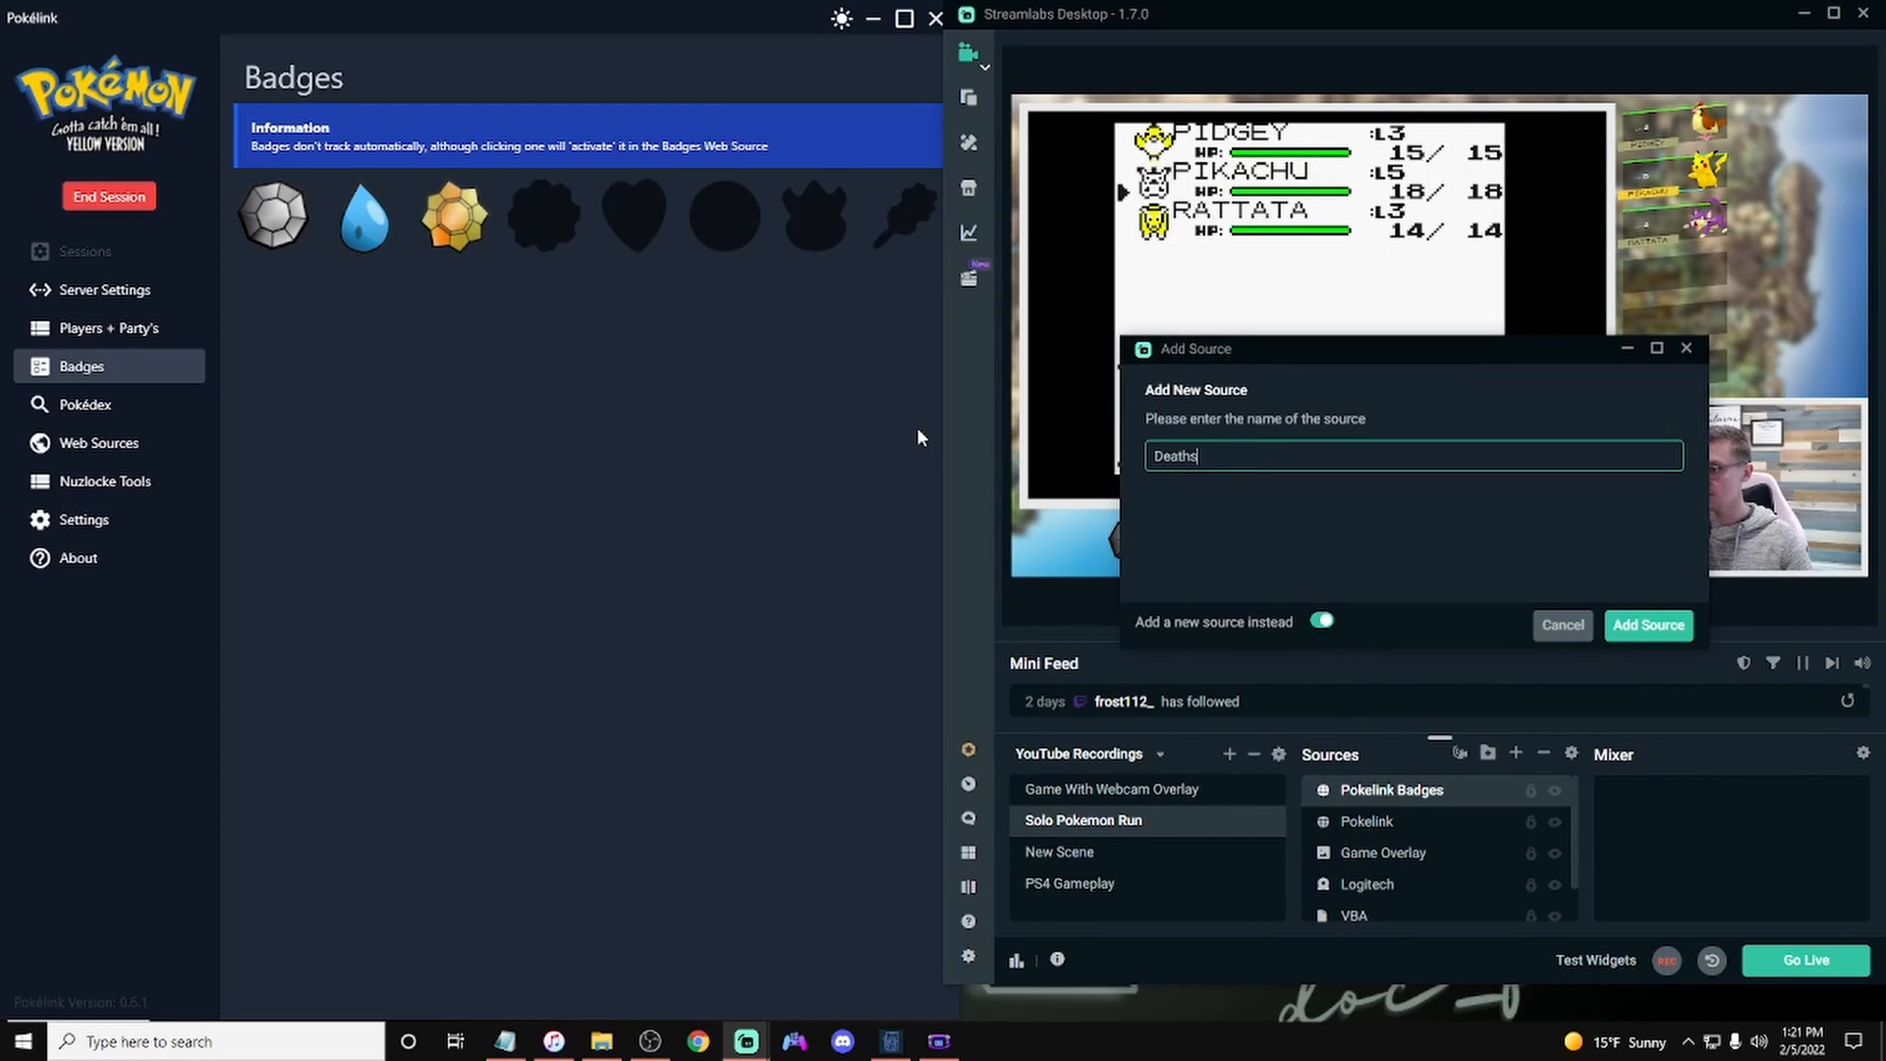
{"action": "left_click", "coordinate": [1675, 637]}
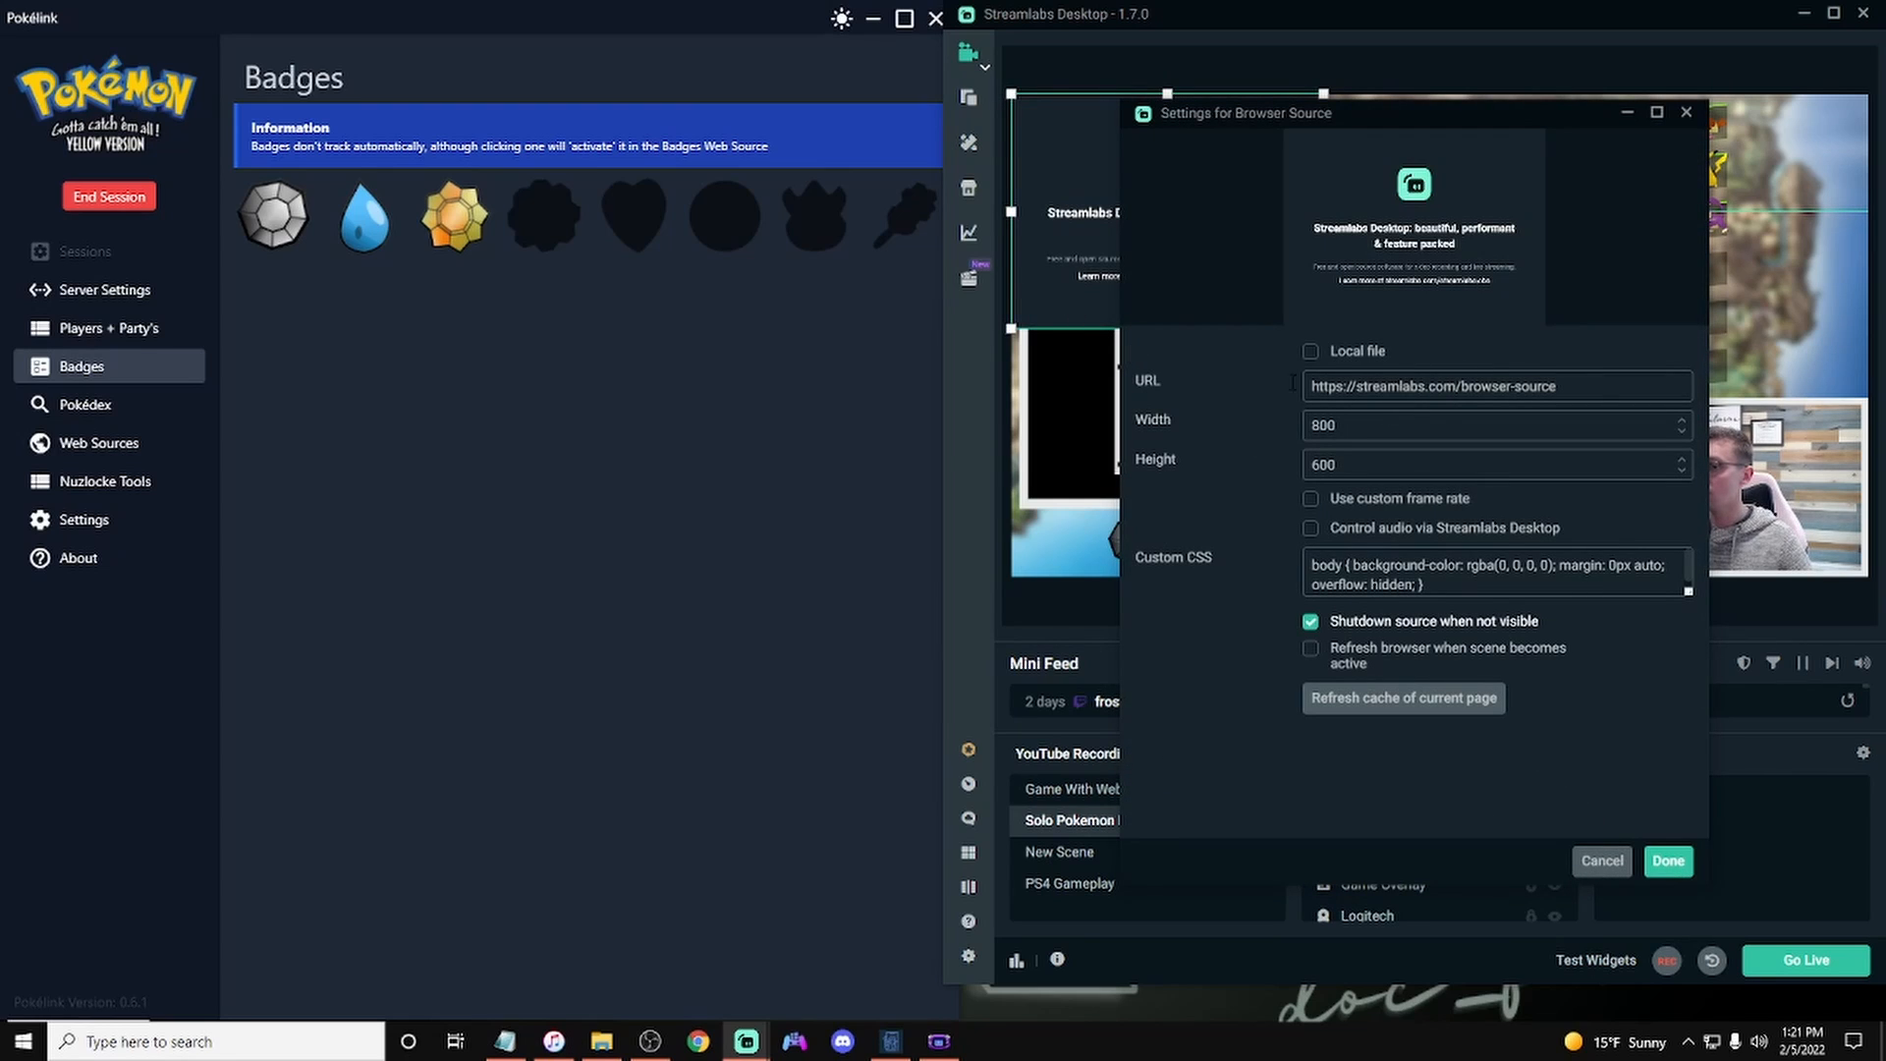
Step: Choose the Basic Death Counter theme under PokeLink's Death Sources web sources and copy its source URL
{"action": "left_click", "coordinate": [108, 443]}
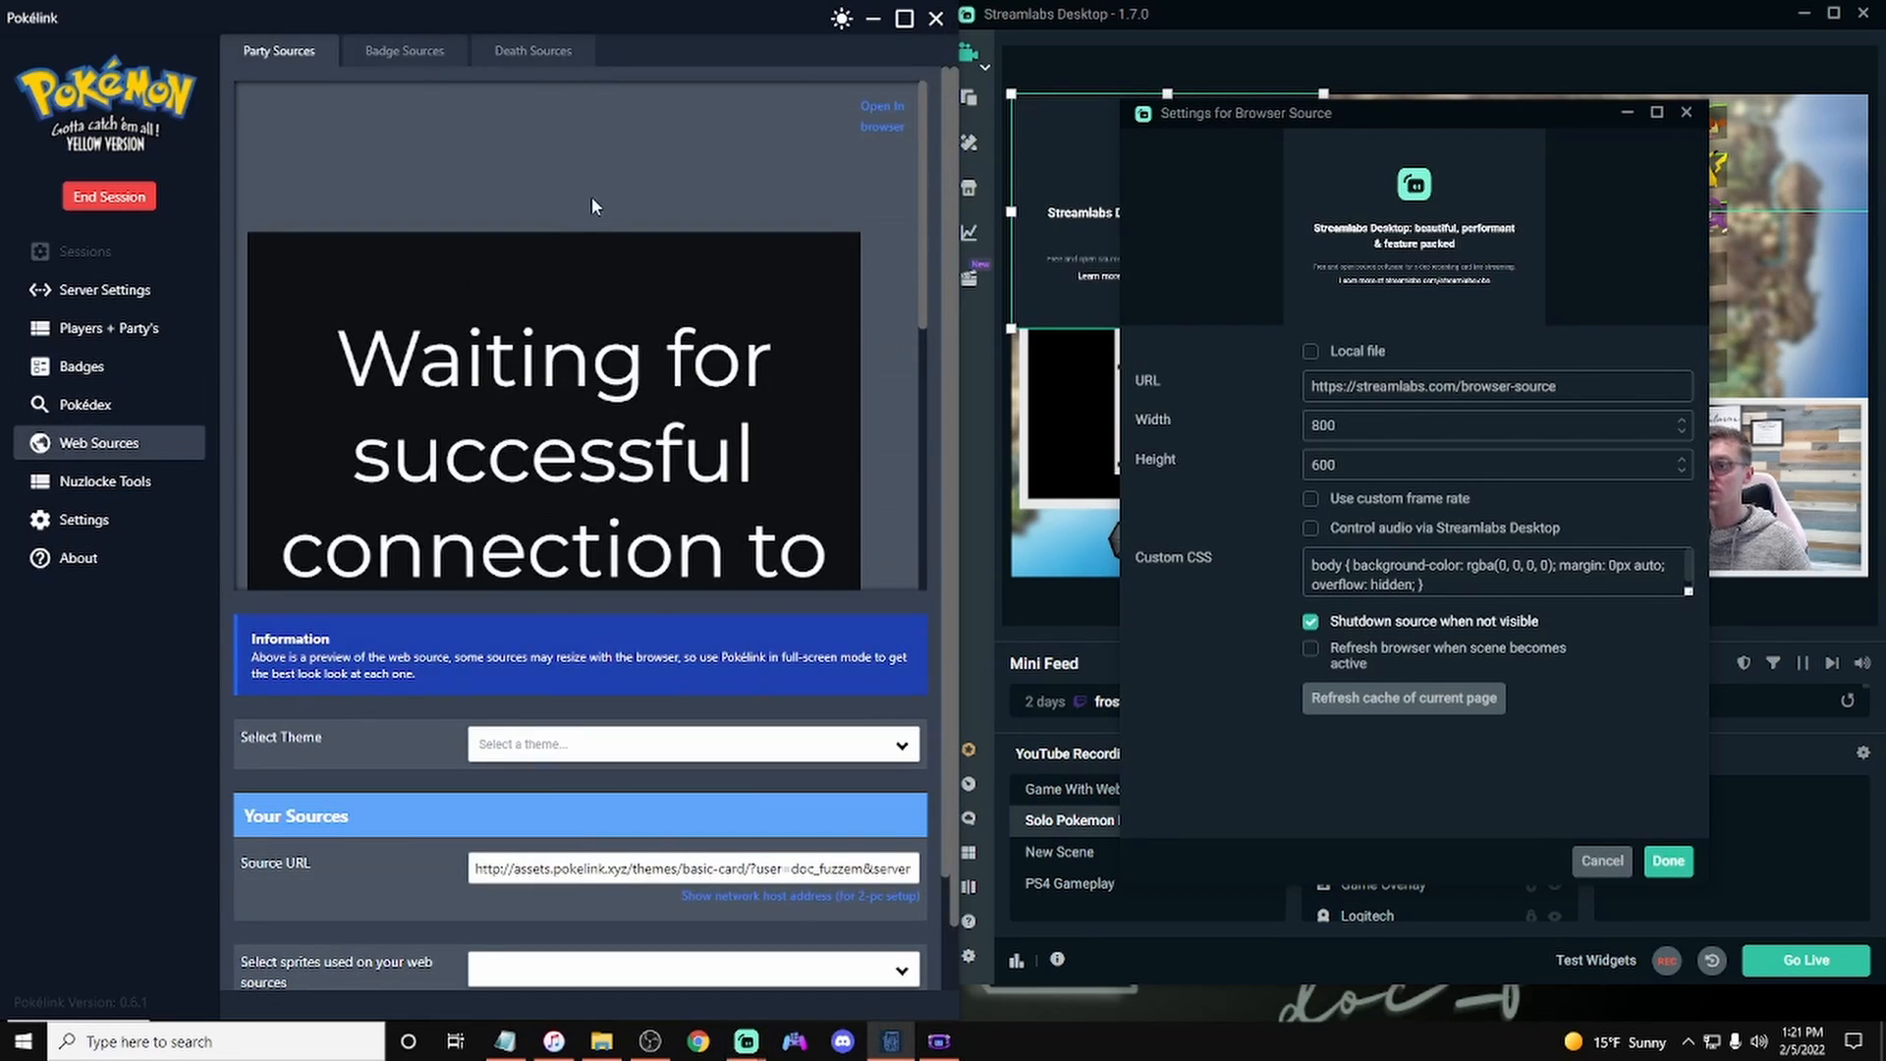
{"action": "left_click", "coordinate": [550, 54]}
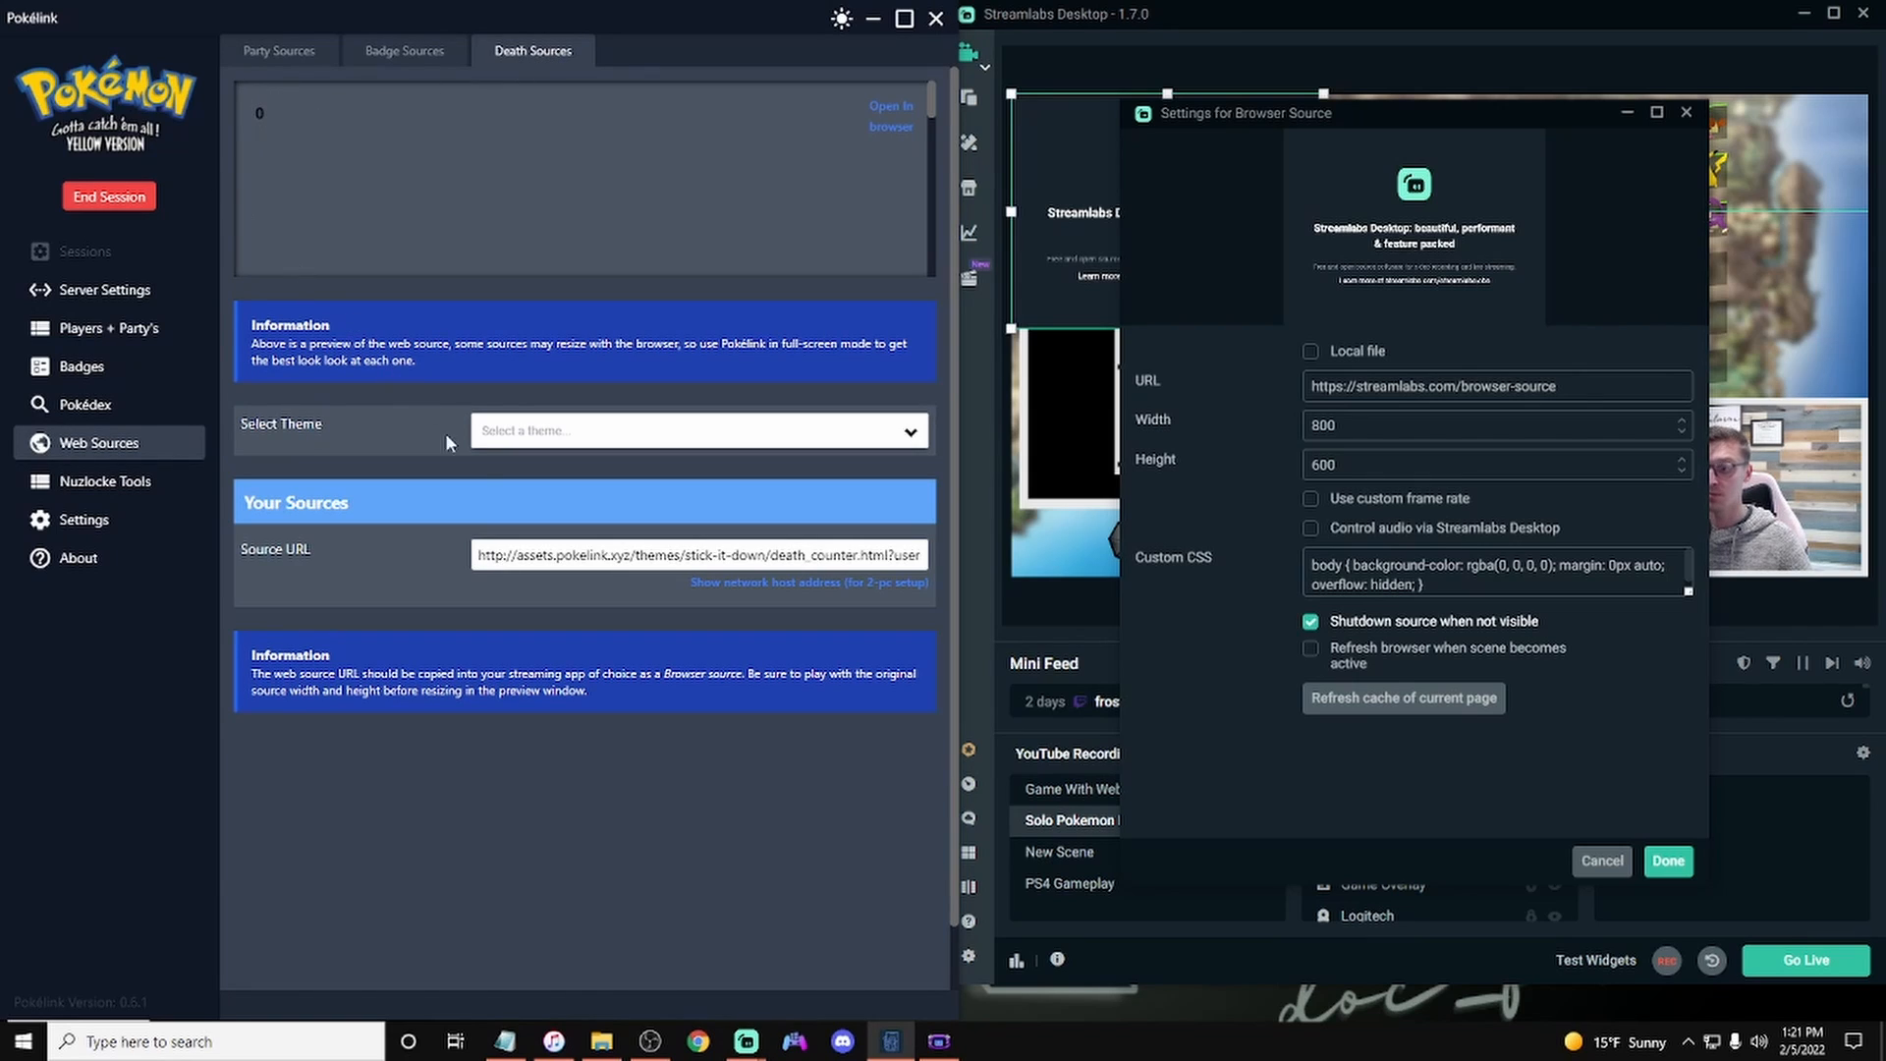
{"action": "left_click", "coordinate": [715, 435]}
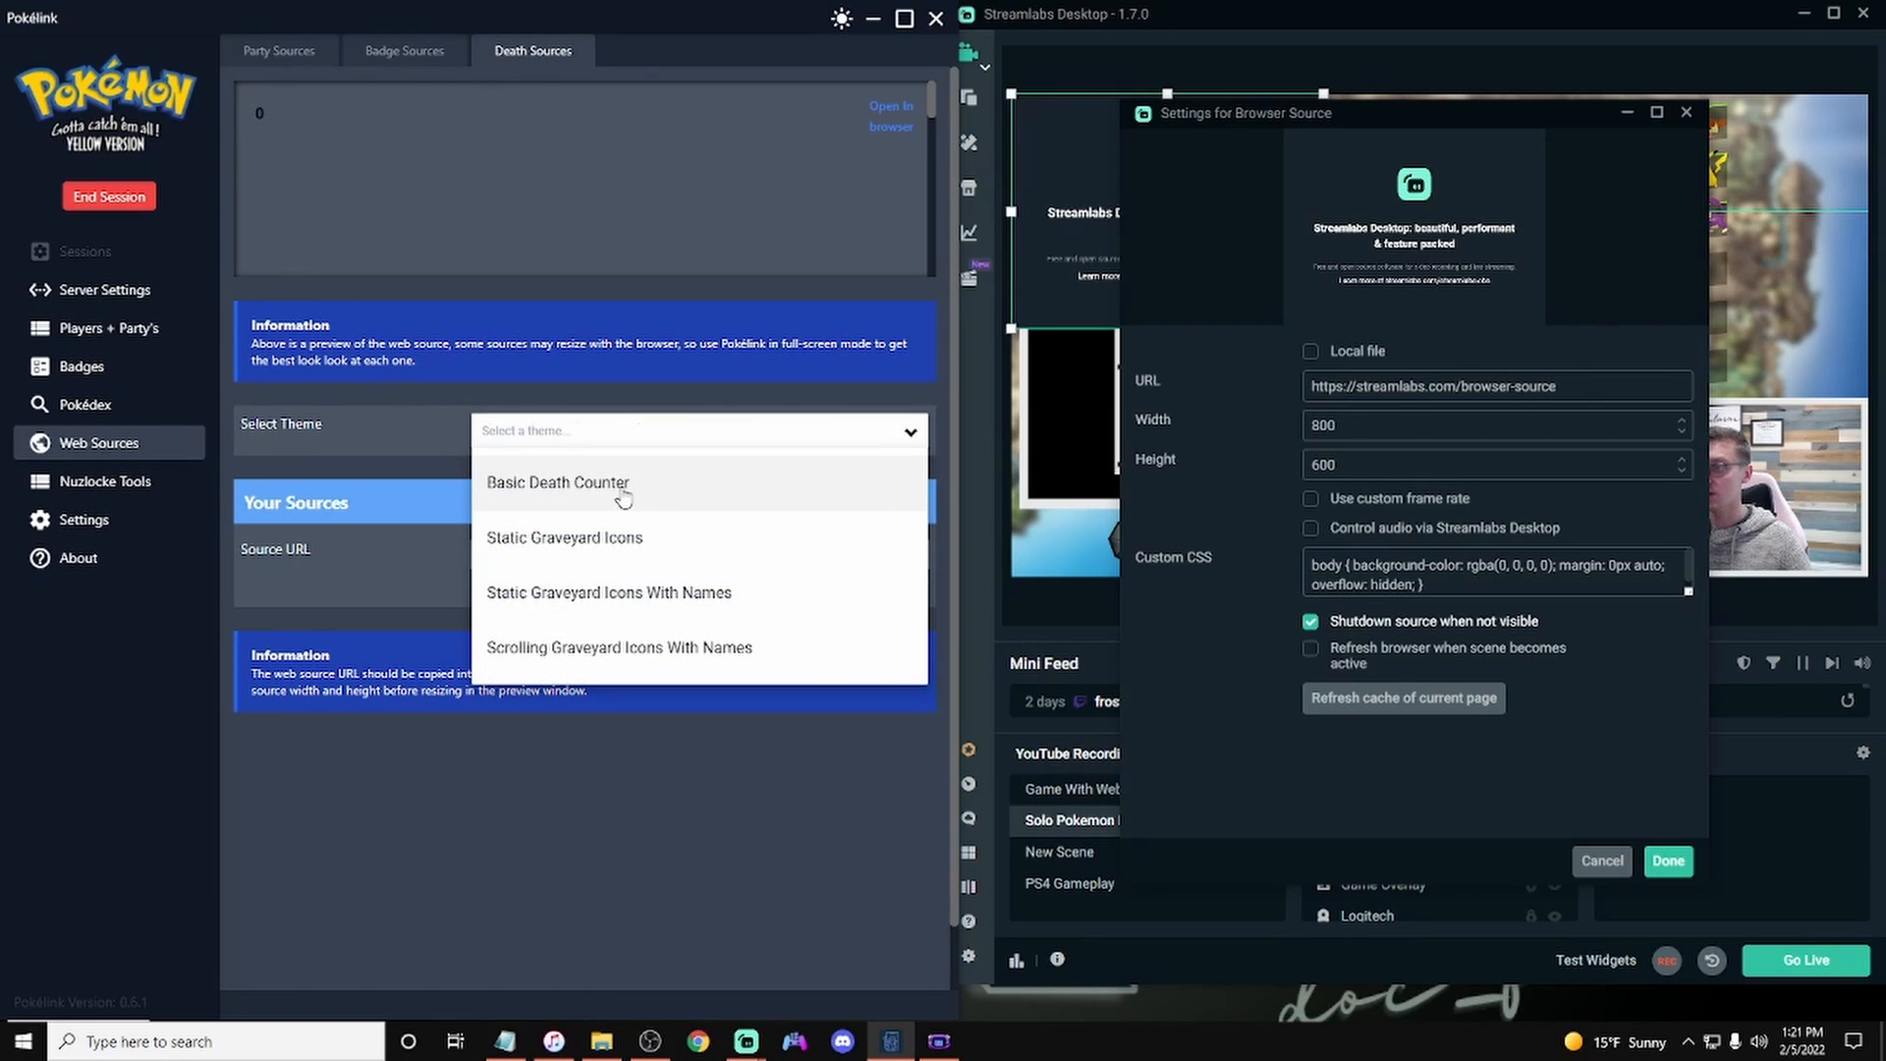
{"action": "left_click", "coordinate": [623, 496]}
{"action": "left_click", "coordinate": [621, 558]}
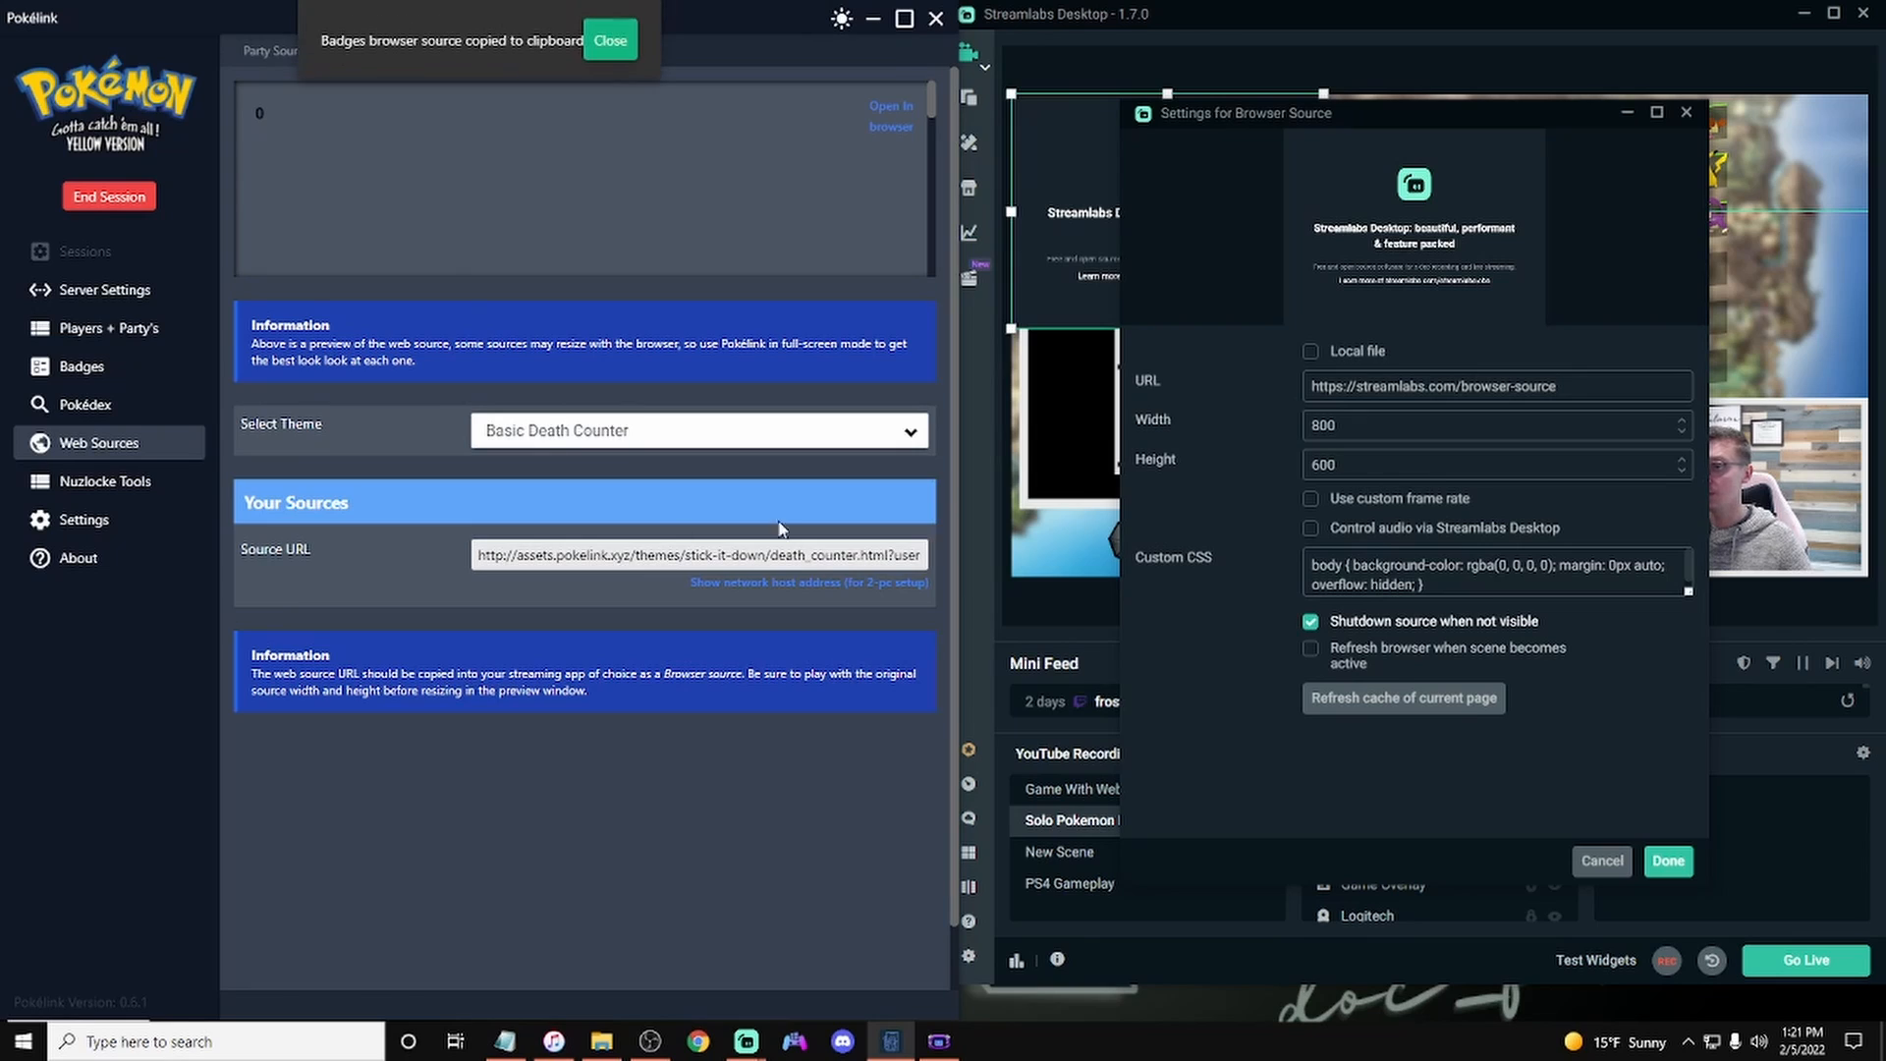
Step: Paste the copied URL into the Deaths browser source and turn off shutting down the source when not visible
{"action": "left_click", "coordinate": [975, 371]}
{"action": "key", "text": "ctrl+a"}
{"action": "type", "text": "http://assets.pokelink.xyz/themes/stick-it-down/death_counter.html?user=doc_fuzzem&server=localhost&port=3000&counter=true"}
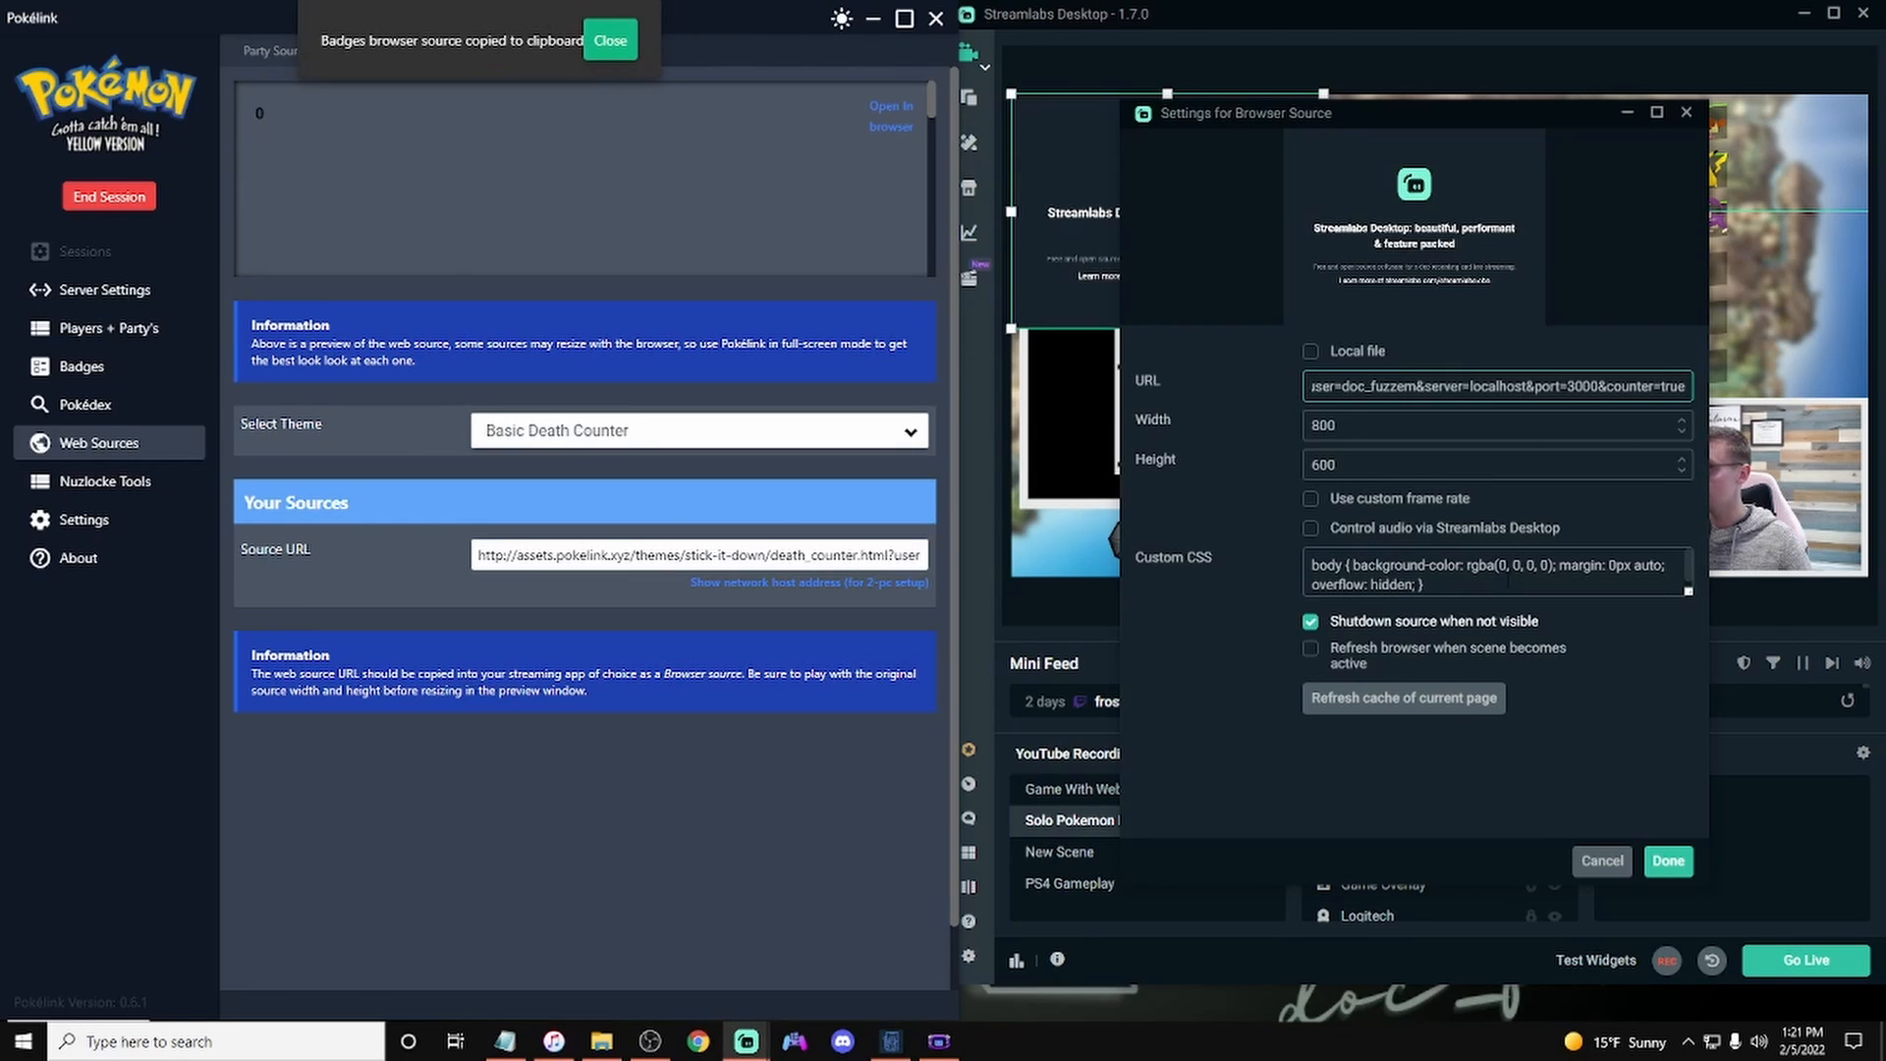
{"action": "left_click", "coordinate": [1310, 622]}
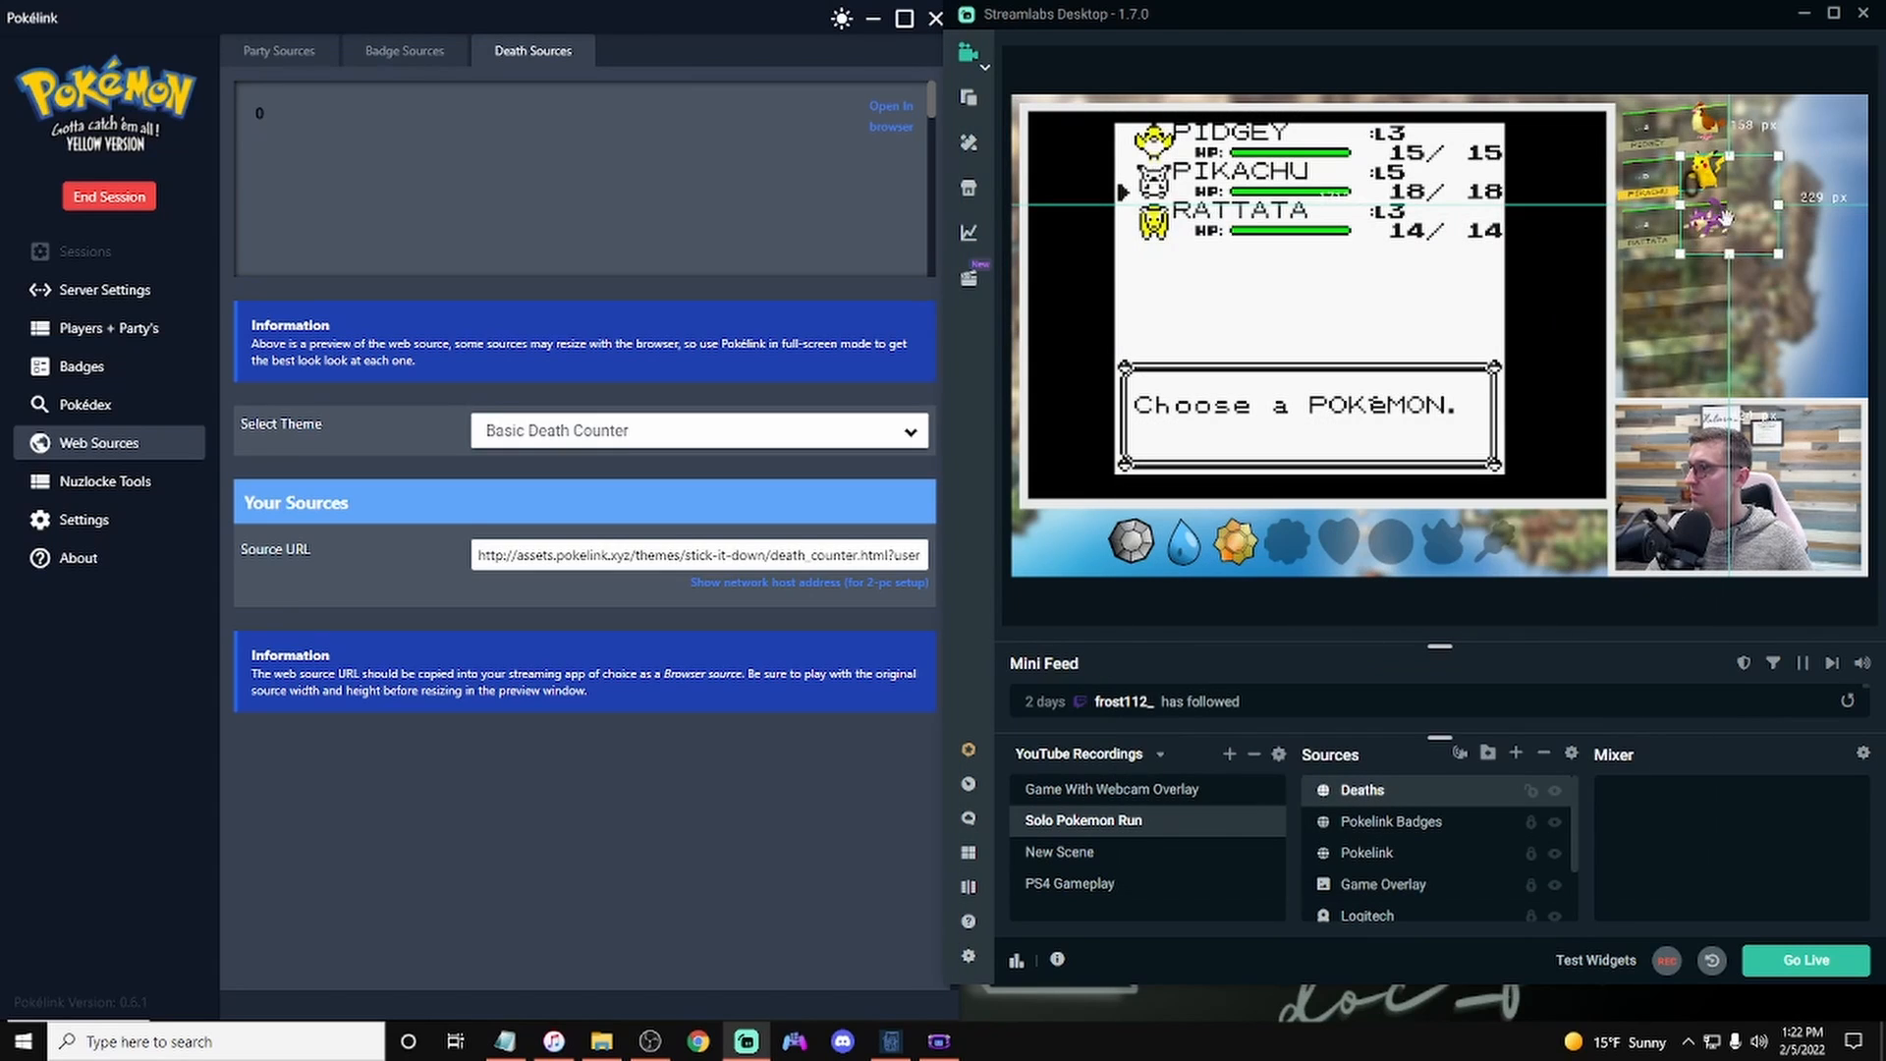
Step: Move the death counter into the top-right corner of the stream preview
{"action": "left_click_drag", "start_coordinate": [1734, 248], "coordinate": [1781, 169]}
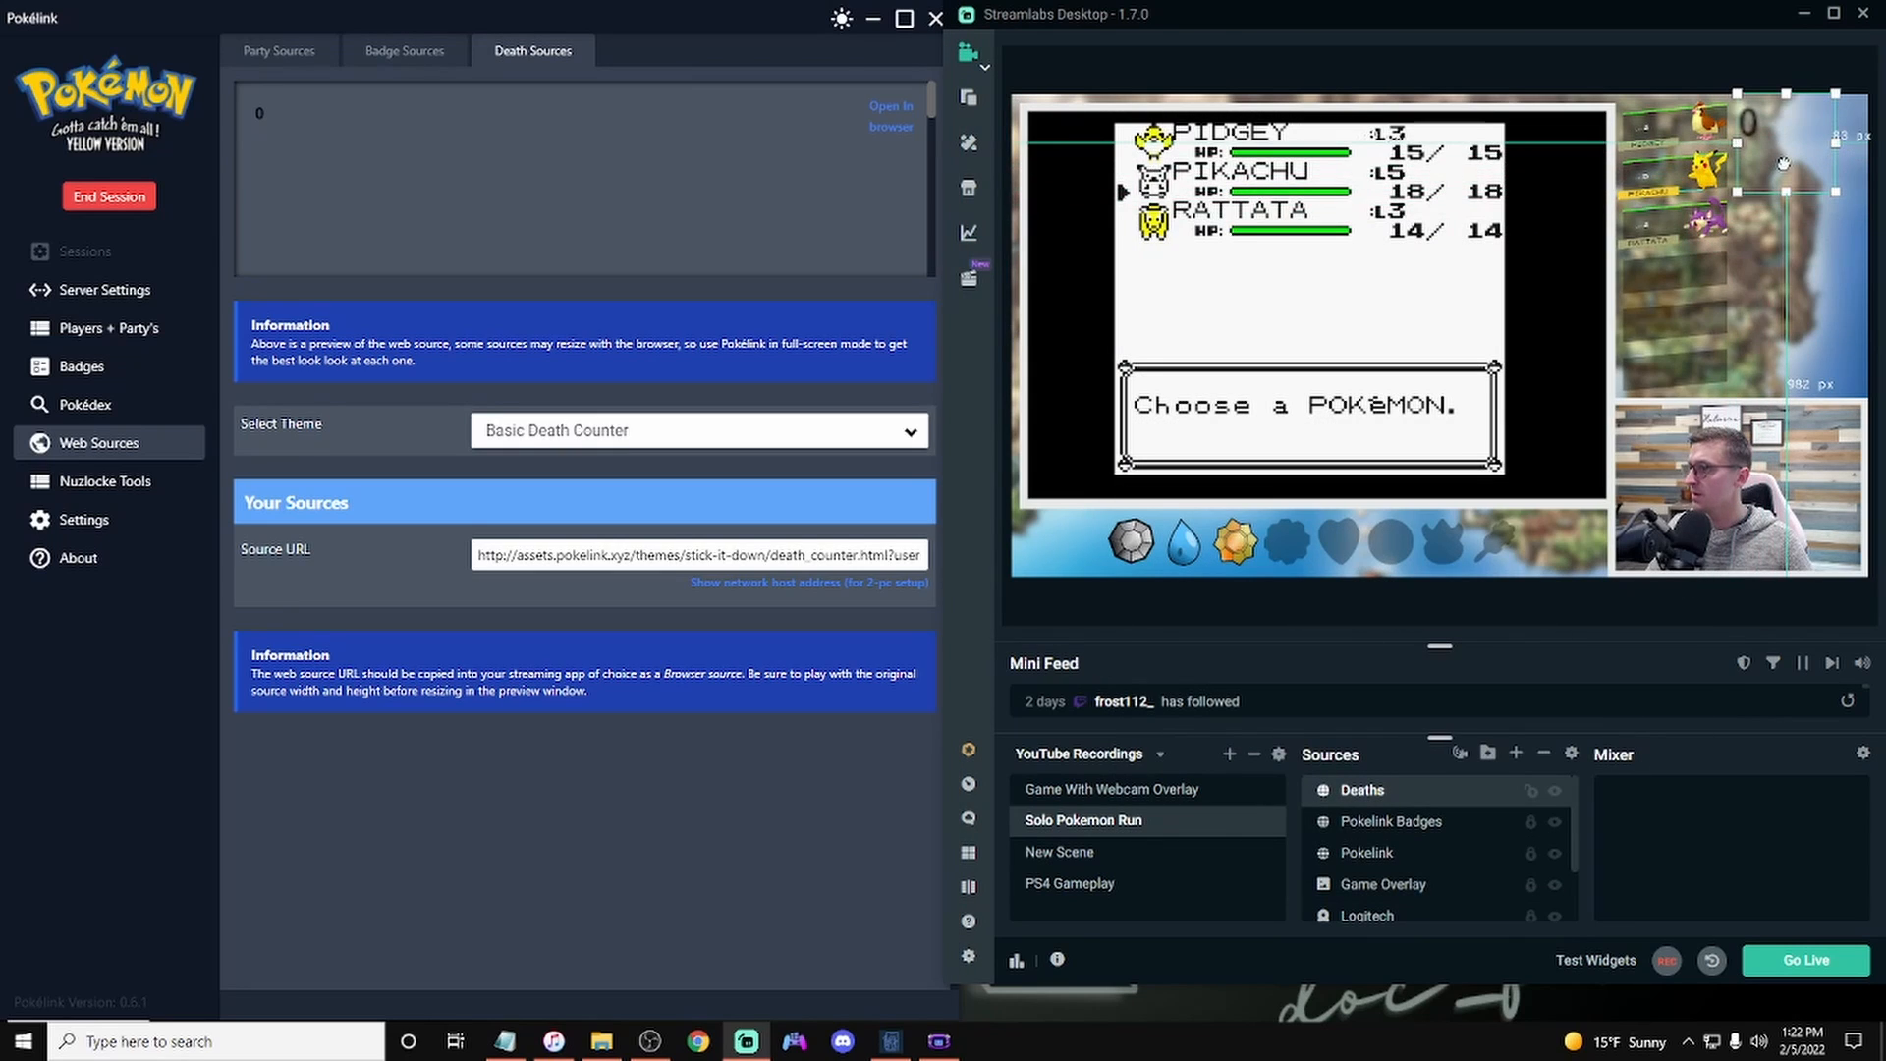
{"action": "left_click", "coordinate": [1827, 324]}
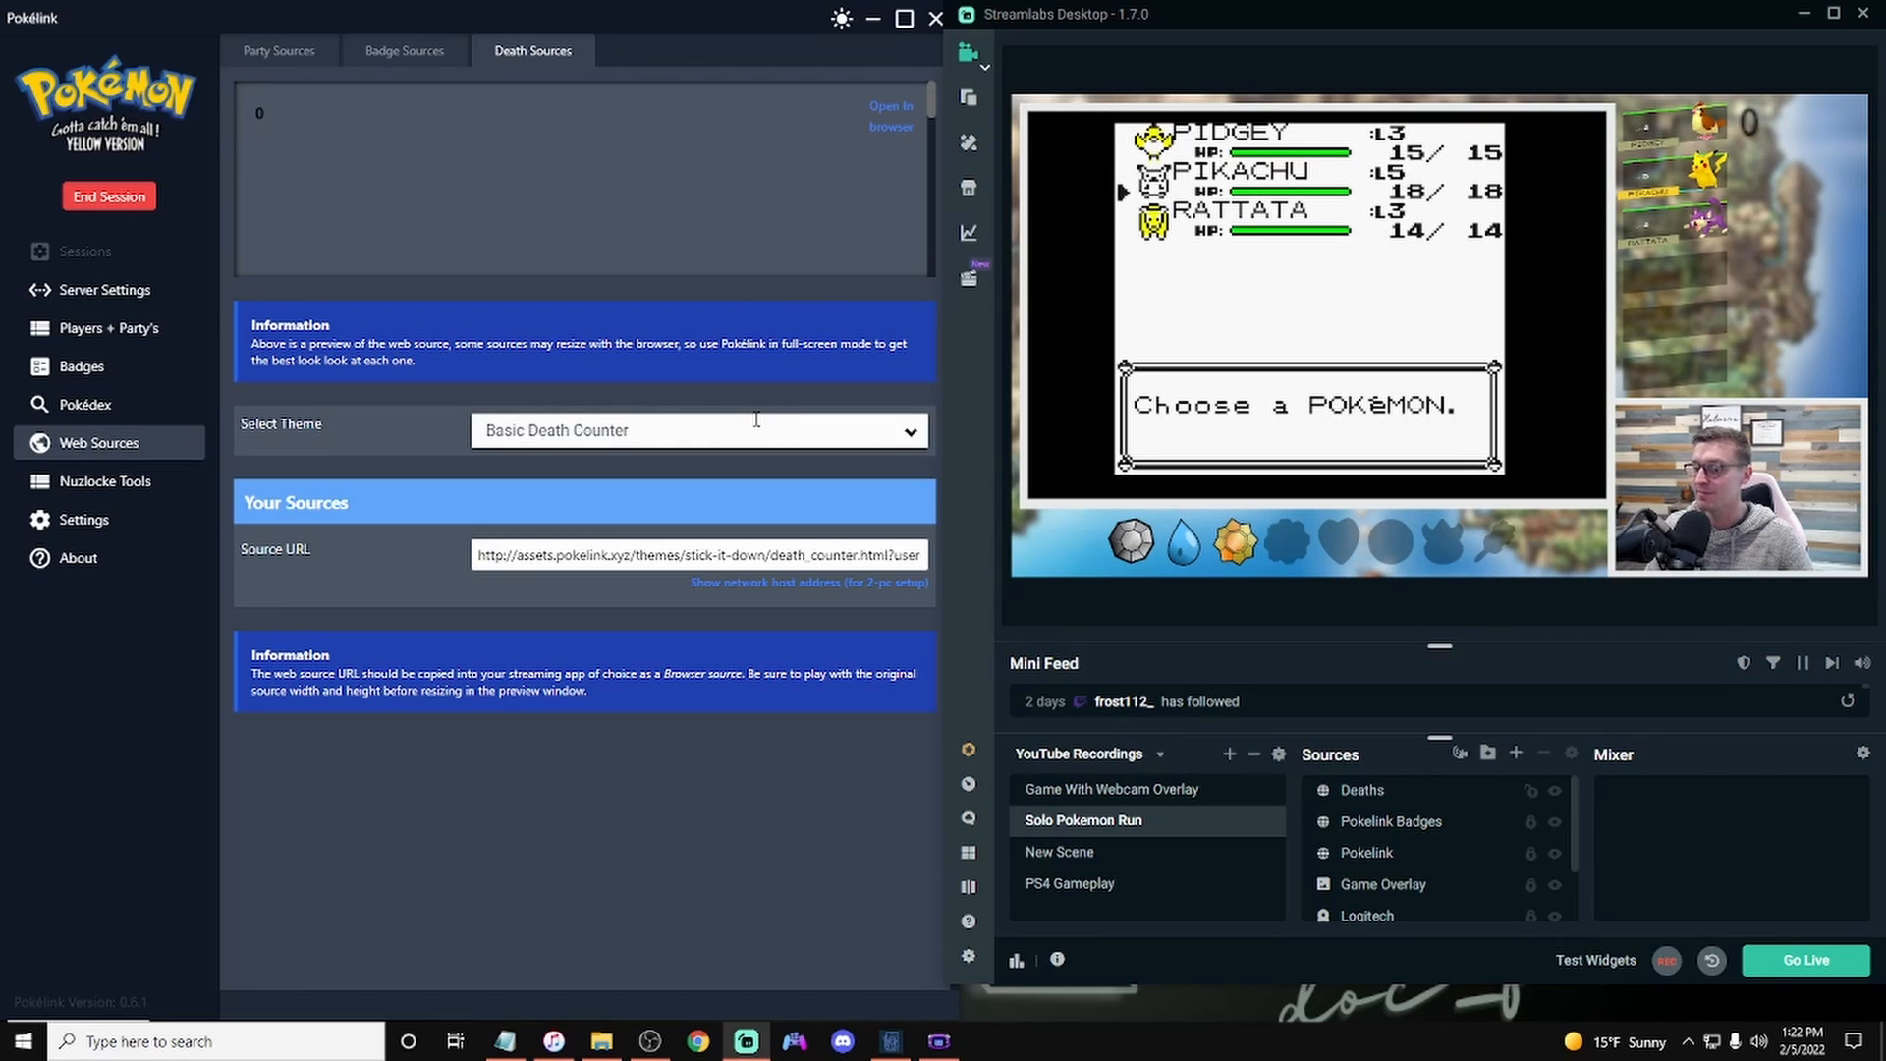
Step: Switch the death source theme to Static Graveyard Icons and copy its source URL
{"action": "left_click", "coordinate": [909, 436]}
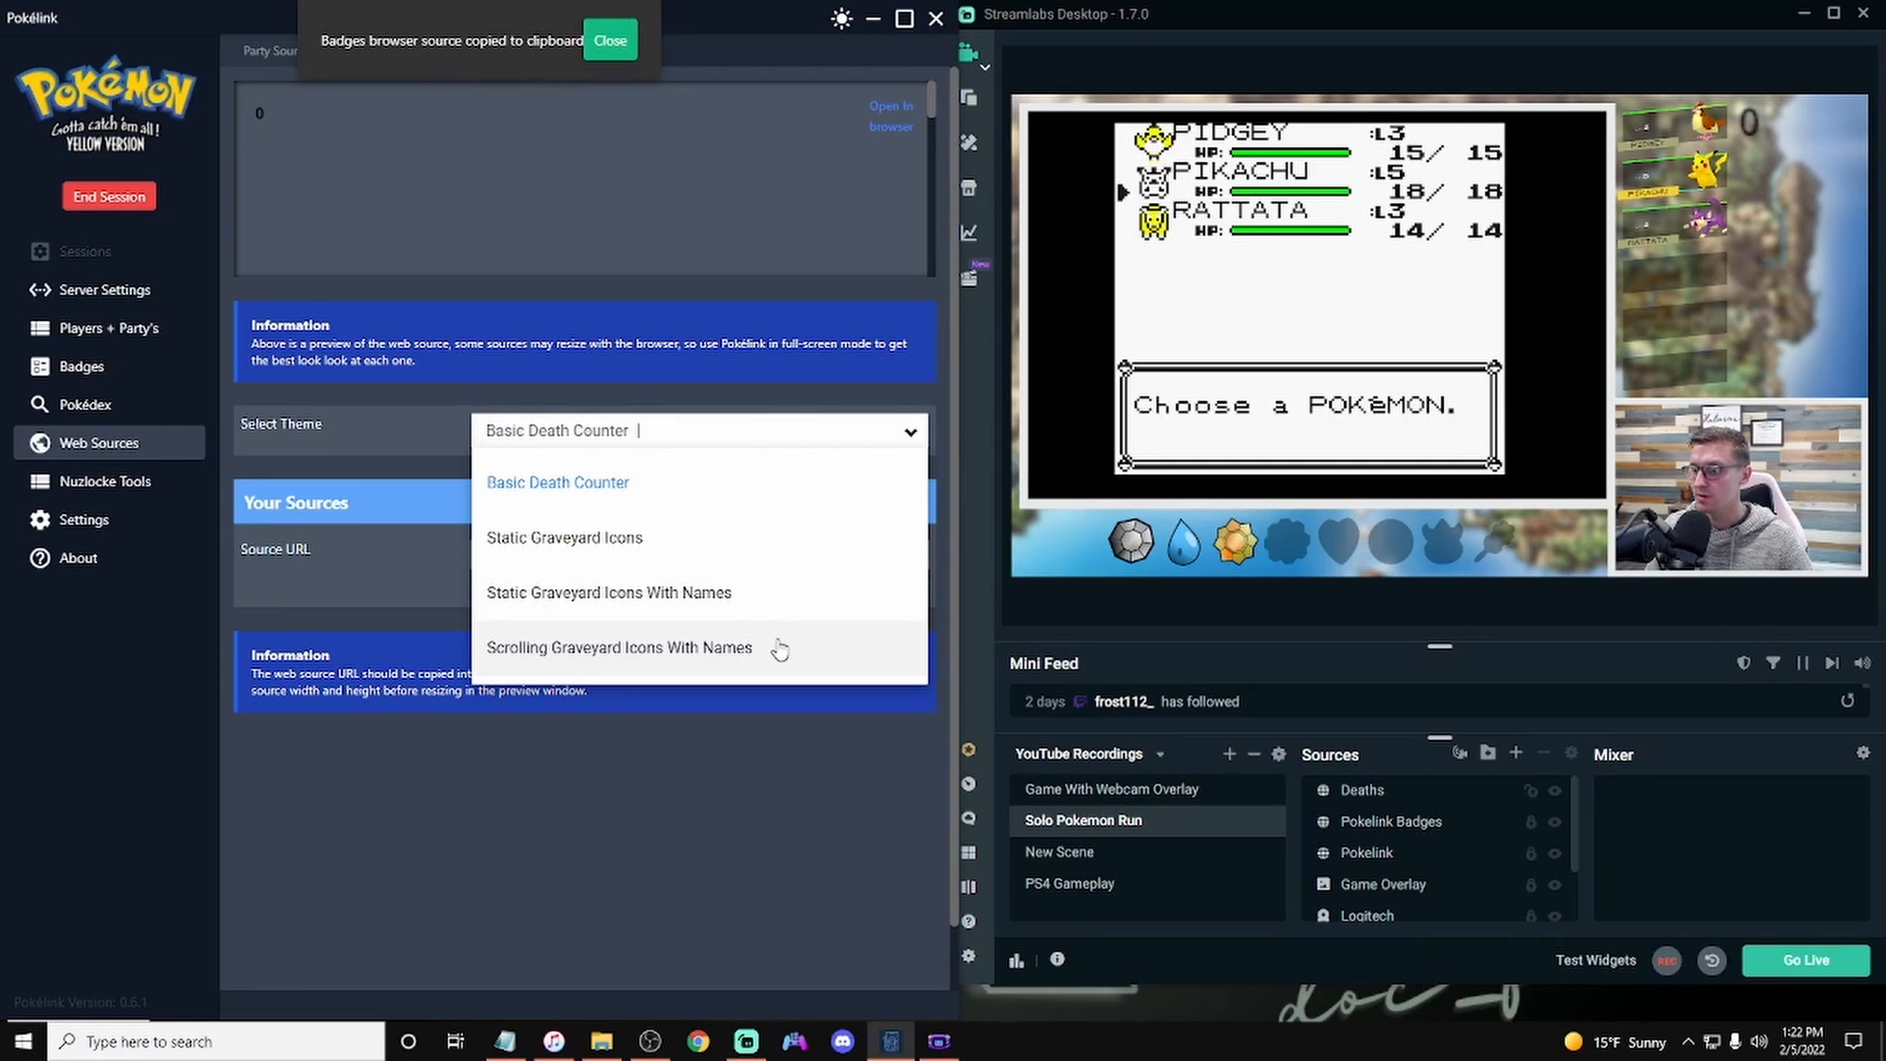
{"action": "left_click", "coordinate": [703, 539]}
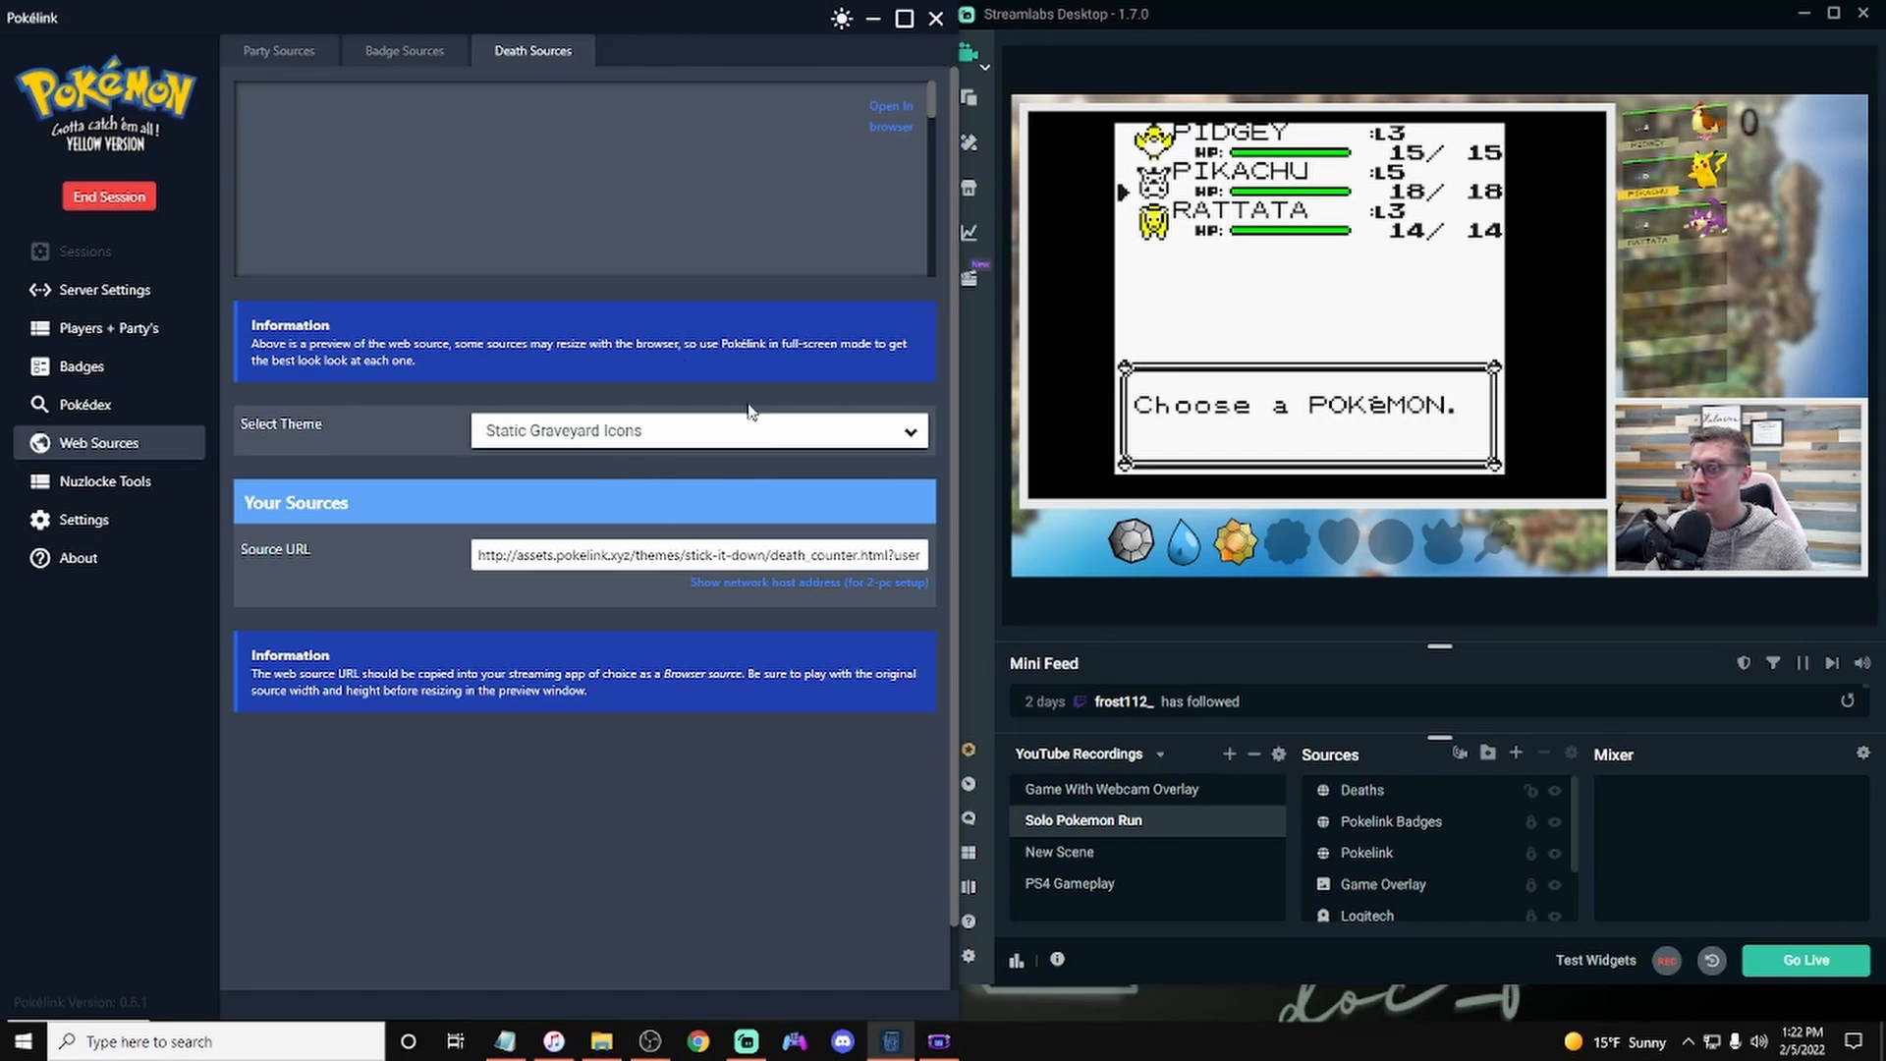
{"action": "left_click", "coordinate": [753, 553]}
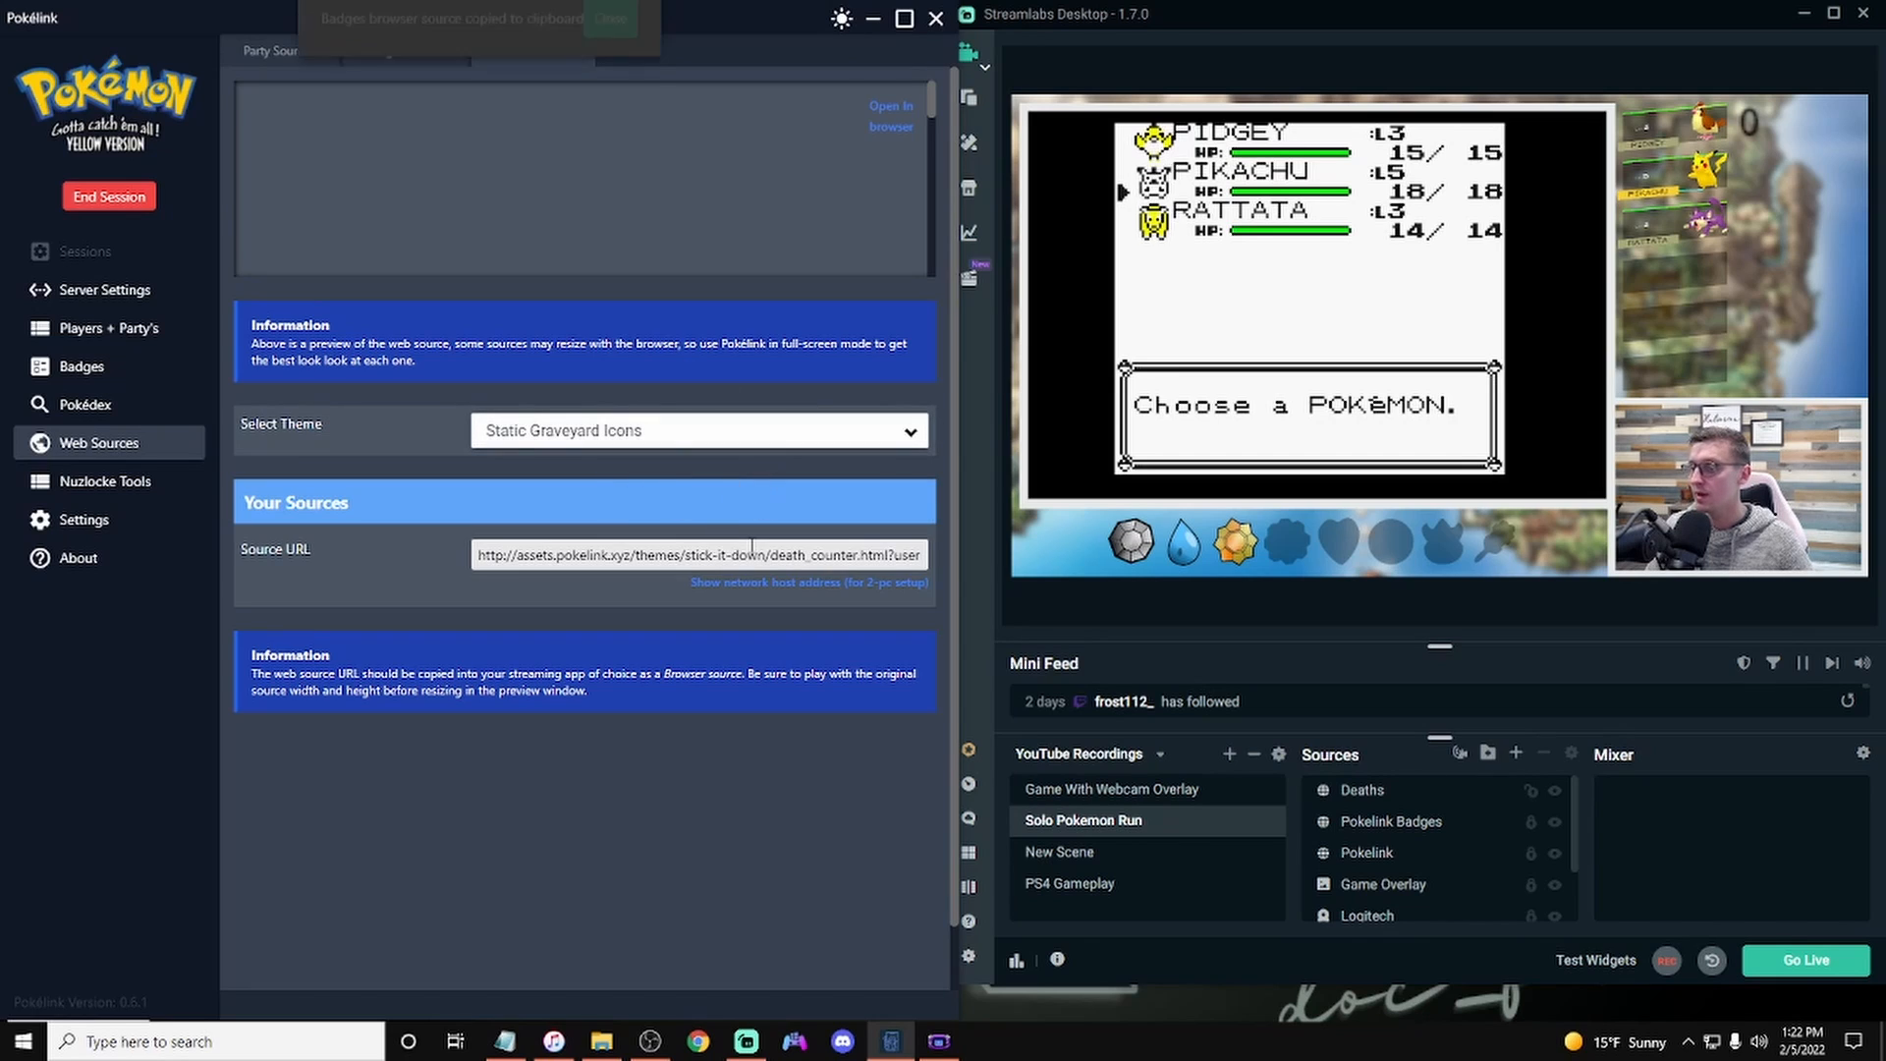
Step: Open the Deaths source properties and replace its URL with the copied graveyard icons URL
{"action": "right_click", "coordinate": [1365, 791]}
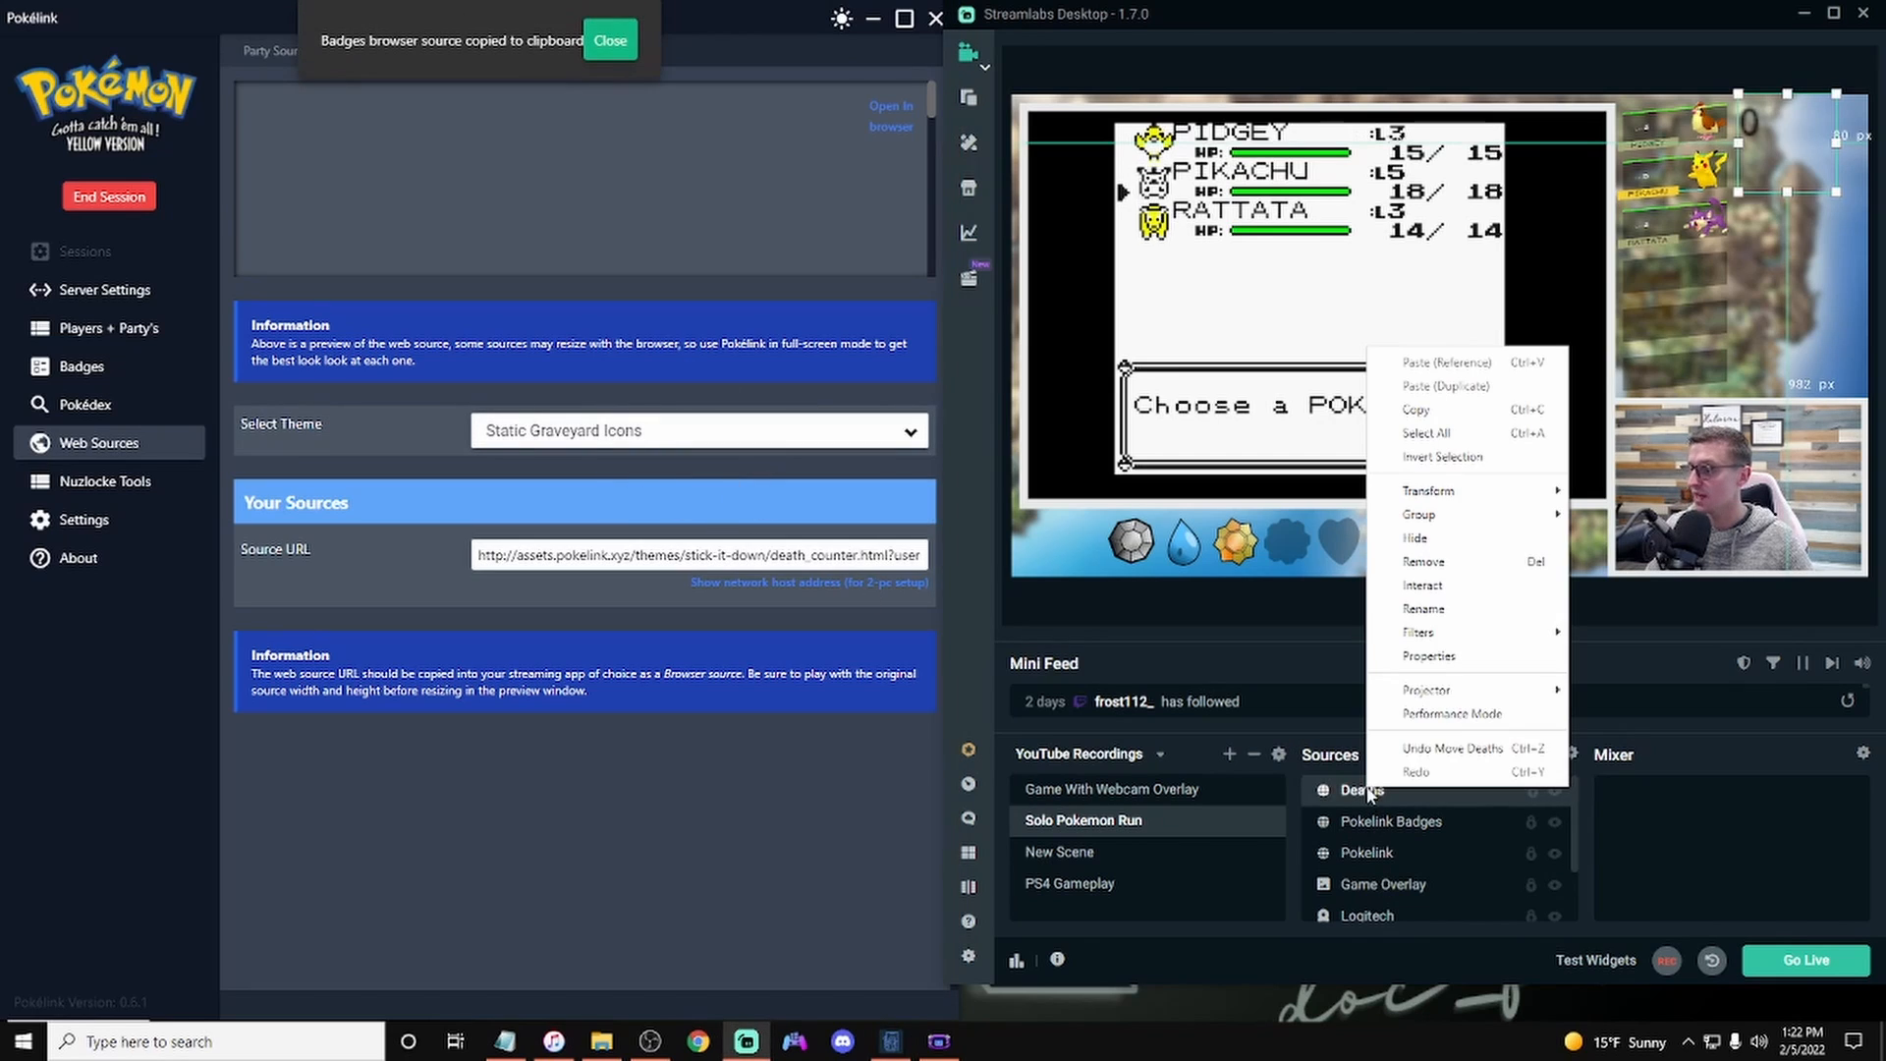
{"action": "left_click", "coordinate": [1434, 655]}
{"action": "triple_click", "coordinate": [1526, 386]}
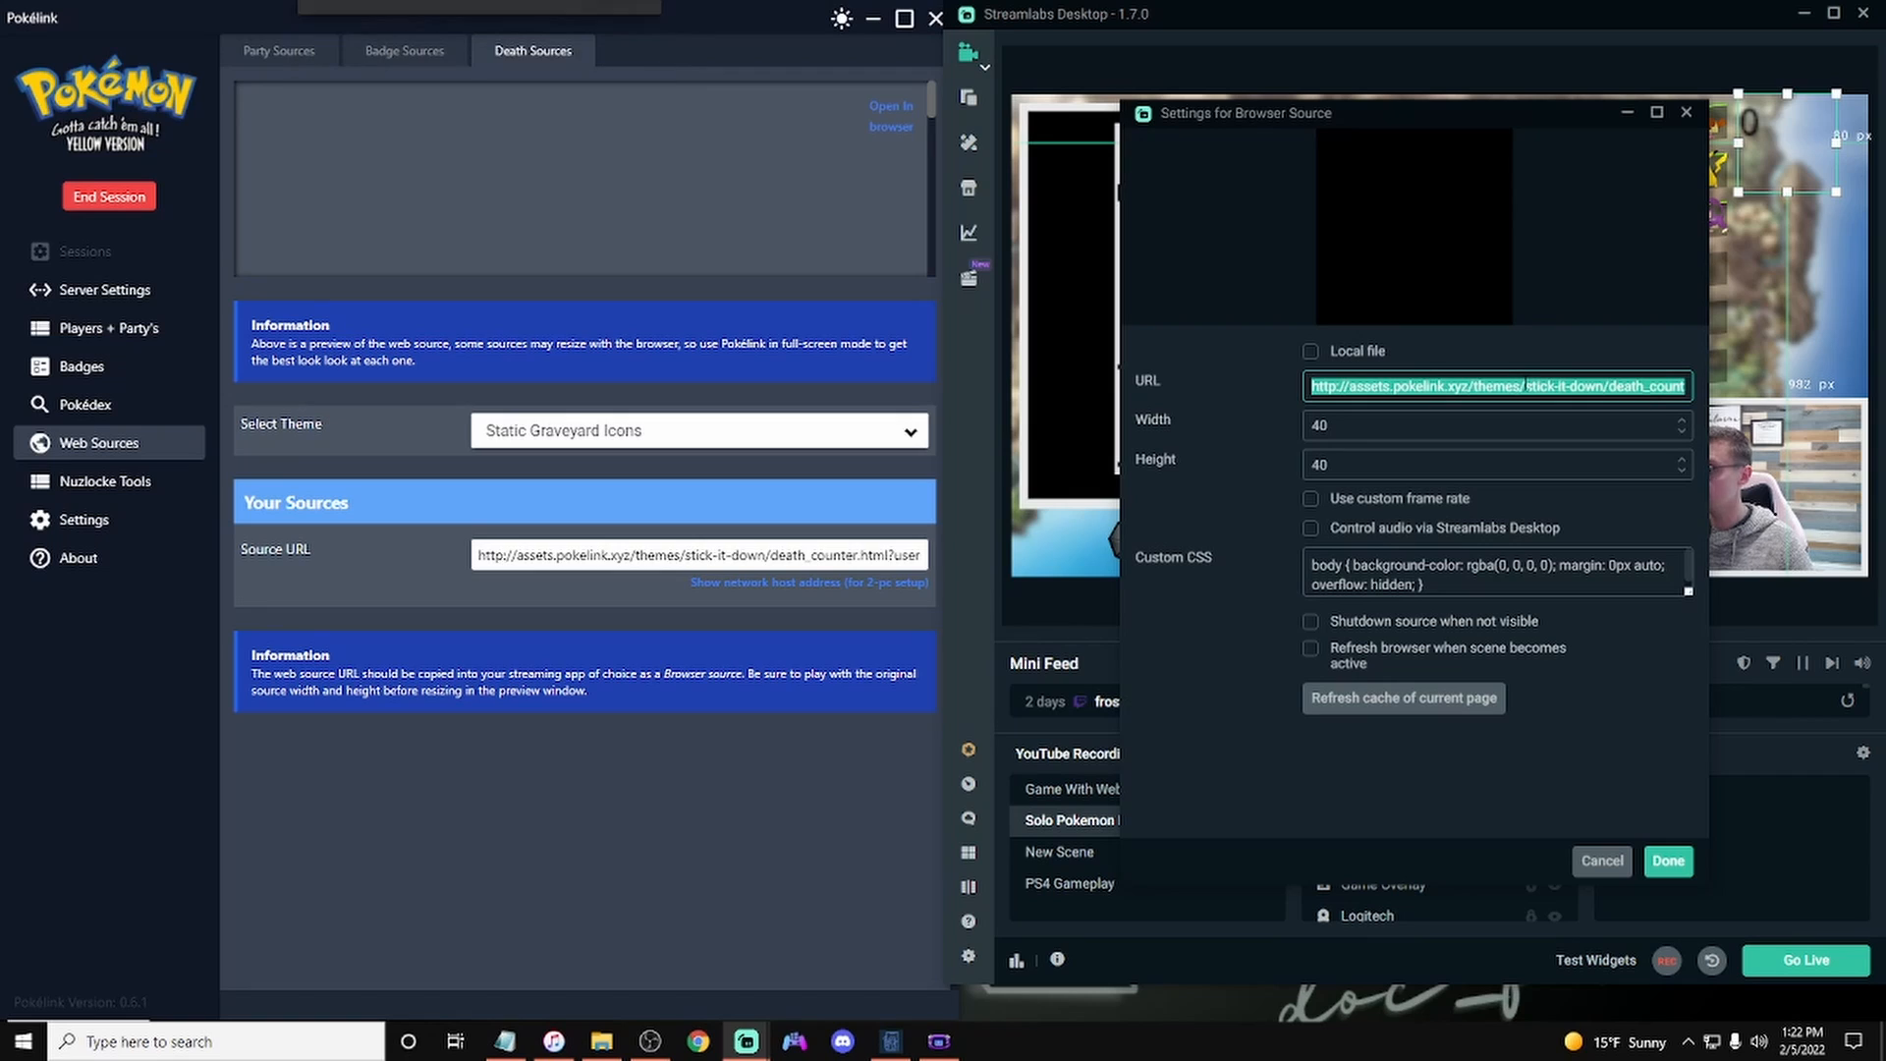
{"action": "key", "text": "ctrl+v"}
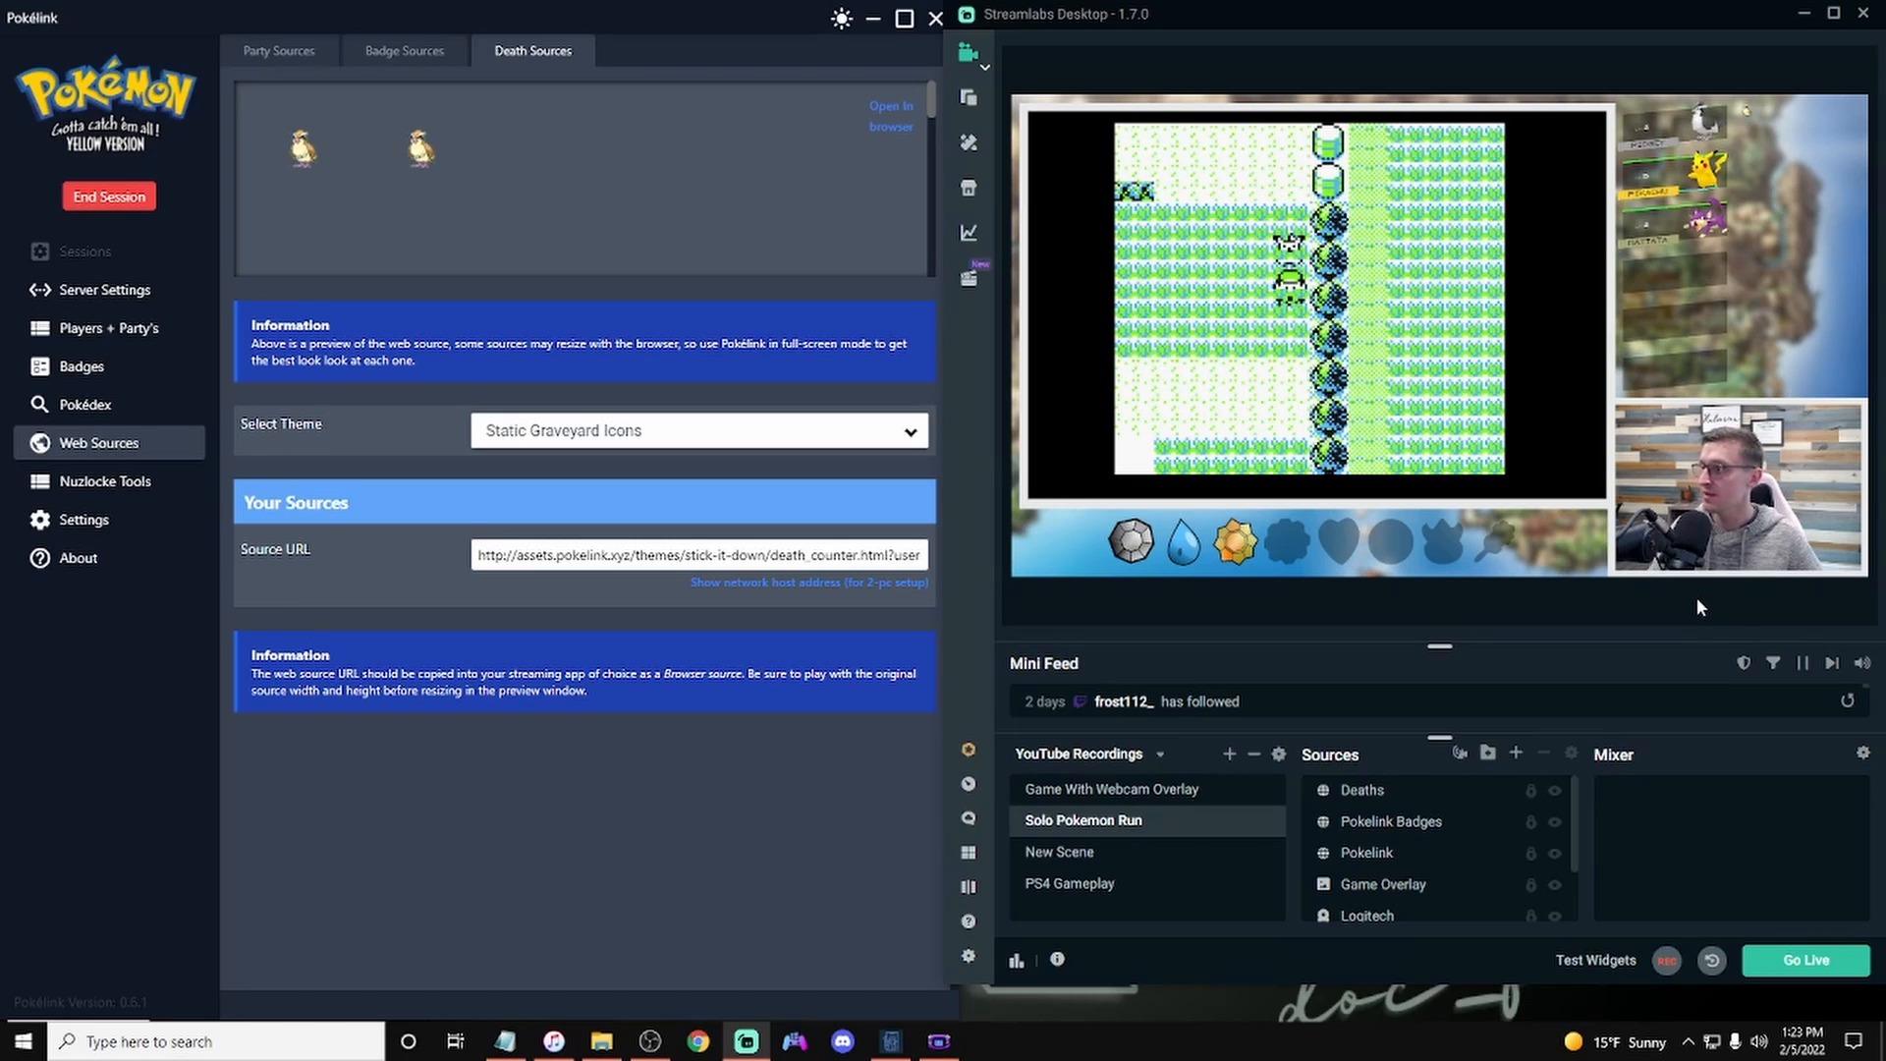
Step: Open the Deaths source properties again and set its width and height to 50
{"action": "left_click", "coordinate": [1395, 794]}
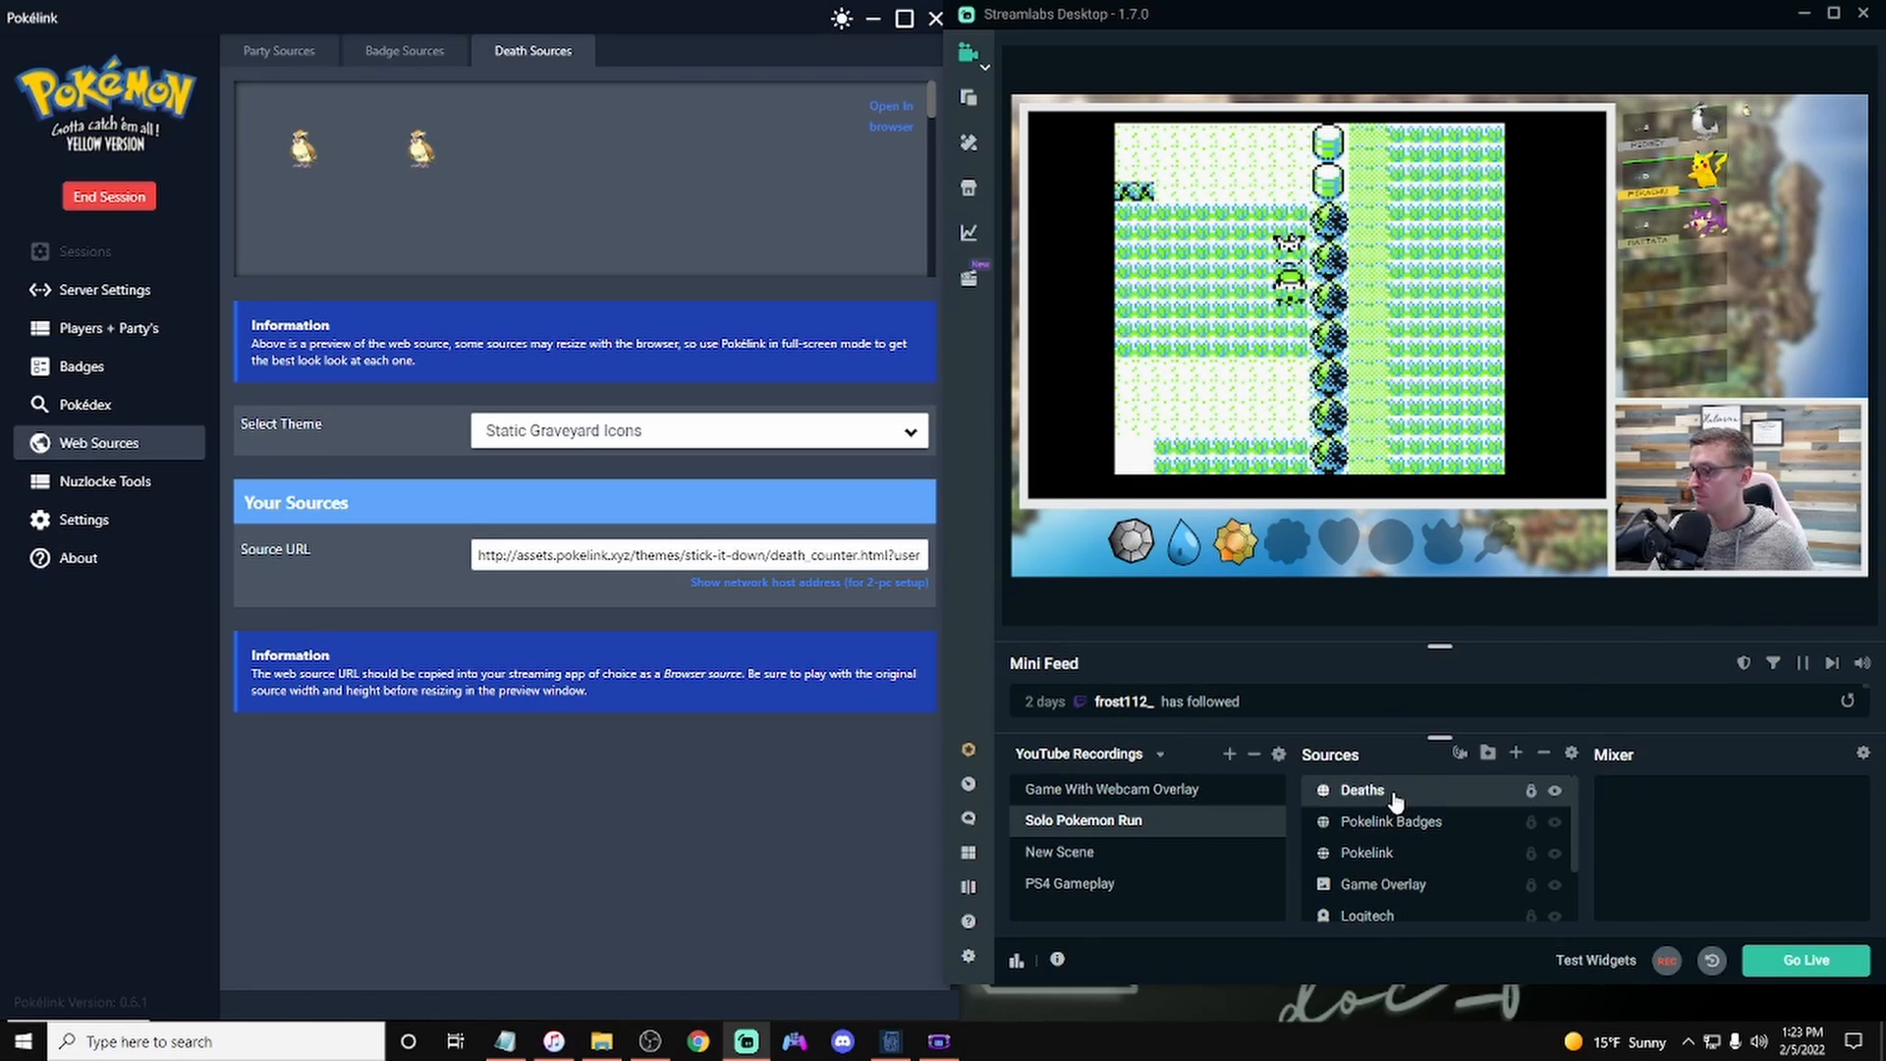
{"action": "right_click", "coordinate": [1396, 801]}
{"action": "left_click", "coordinate": [1454, 714]}
{"action": "left_click", "coordinate": [1454, 425]}
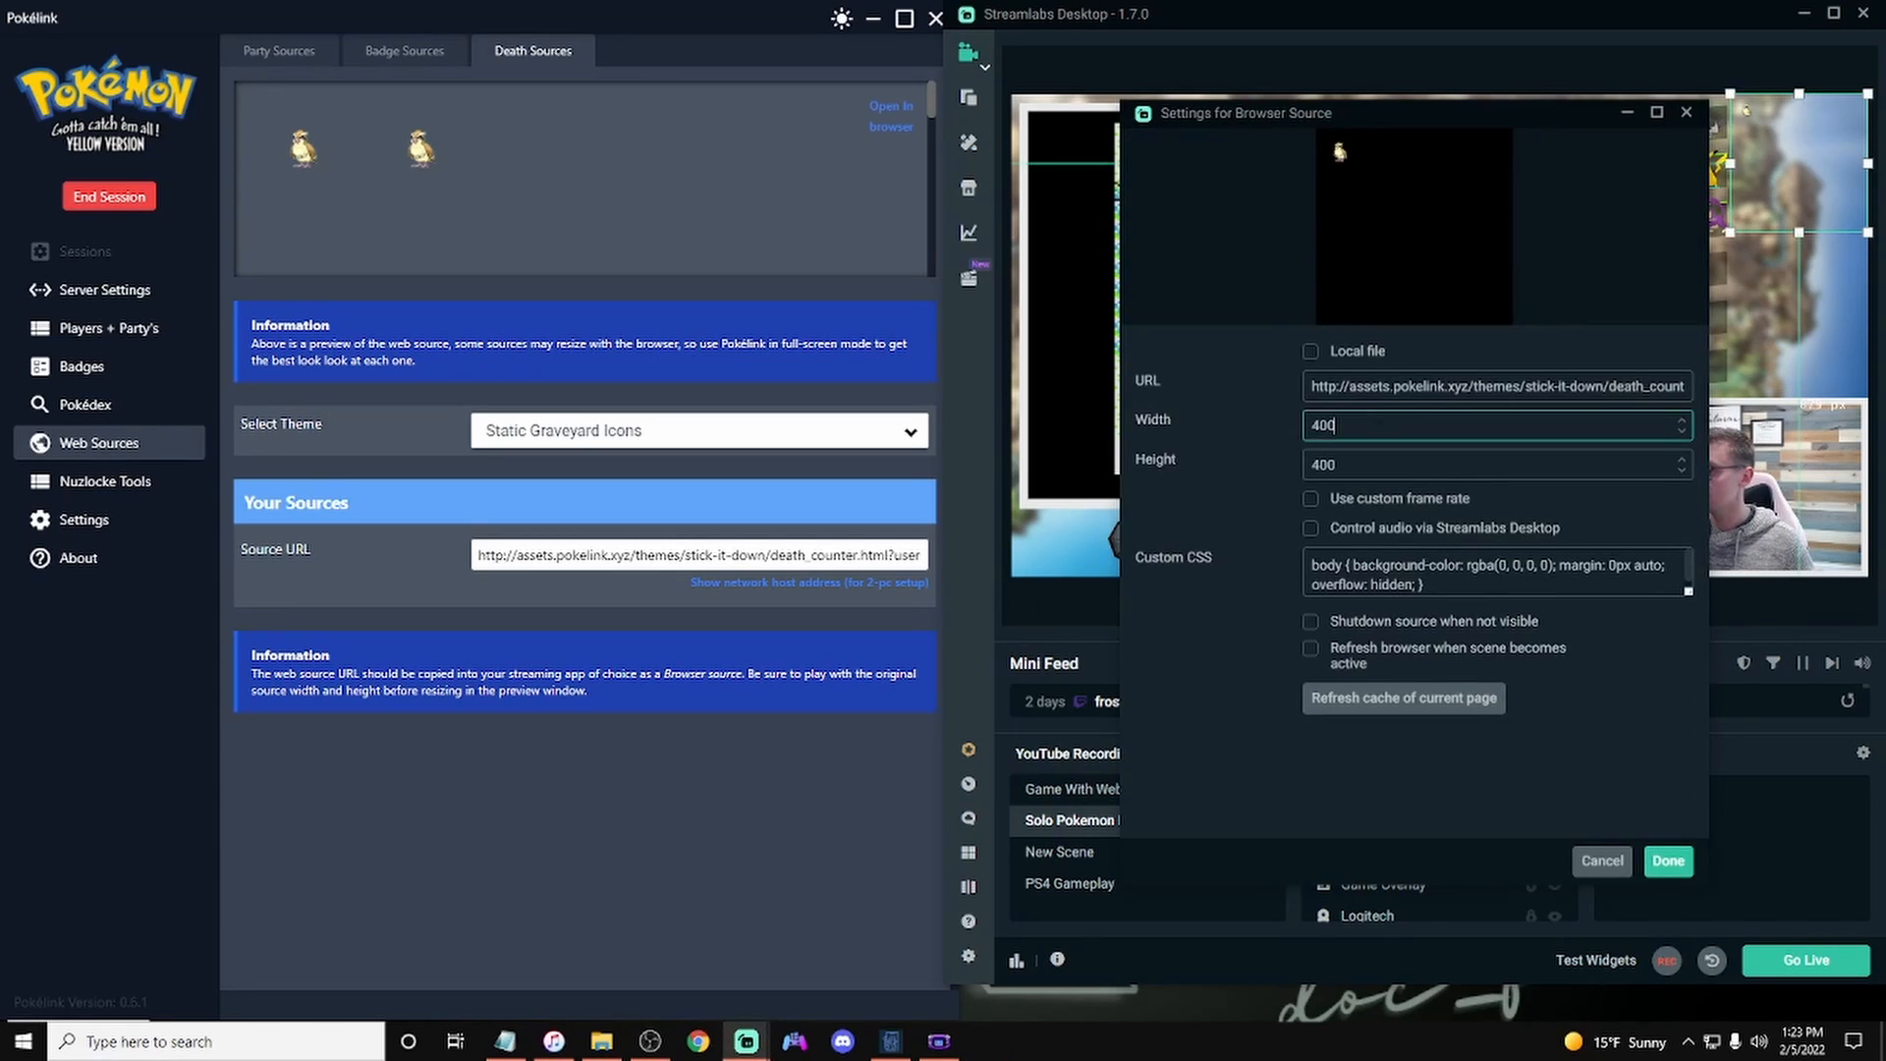
{"action": "key", "text": "ctrl+a"}
{"action": "type", "text": "50"}
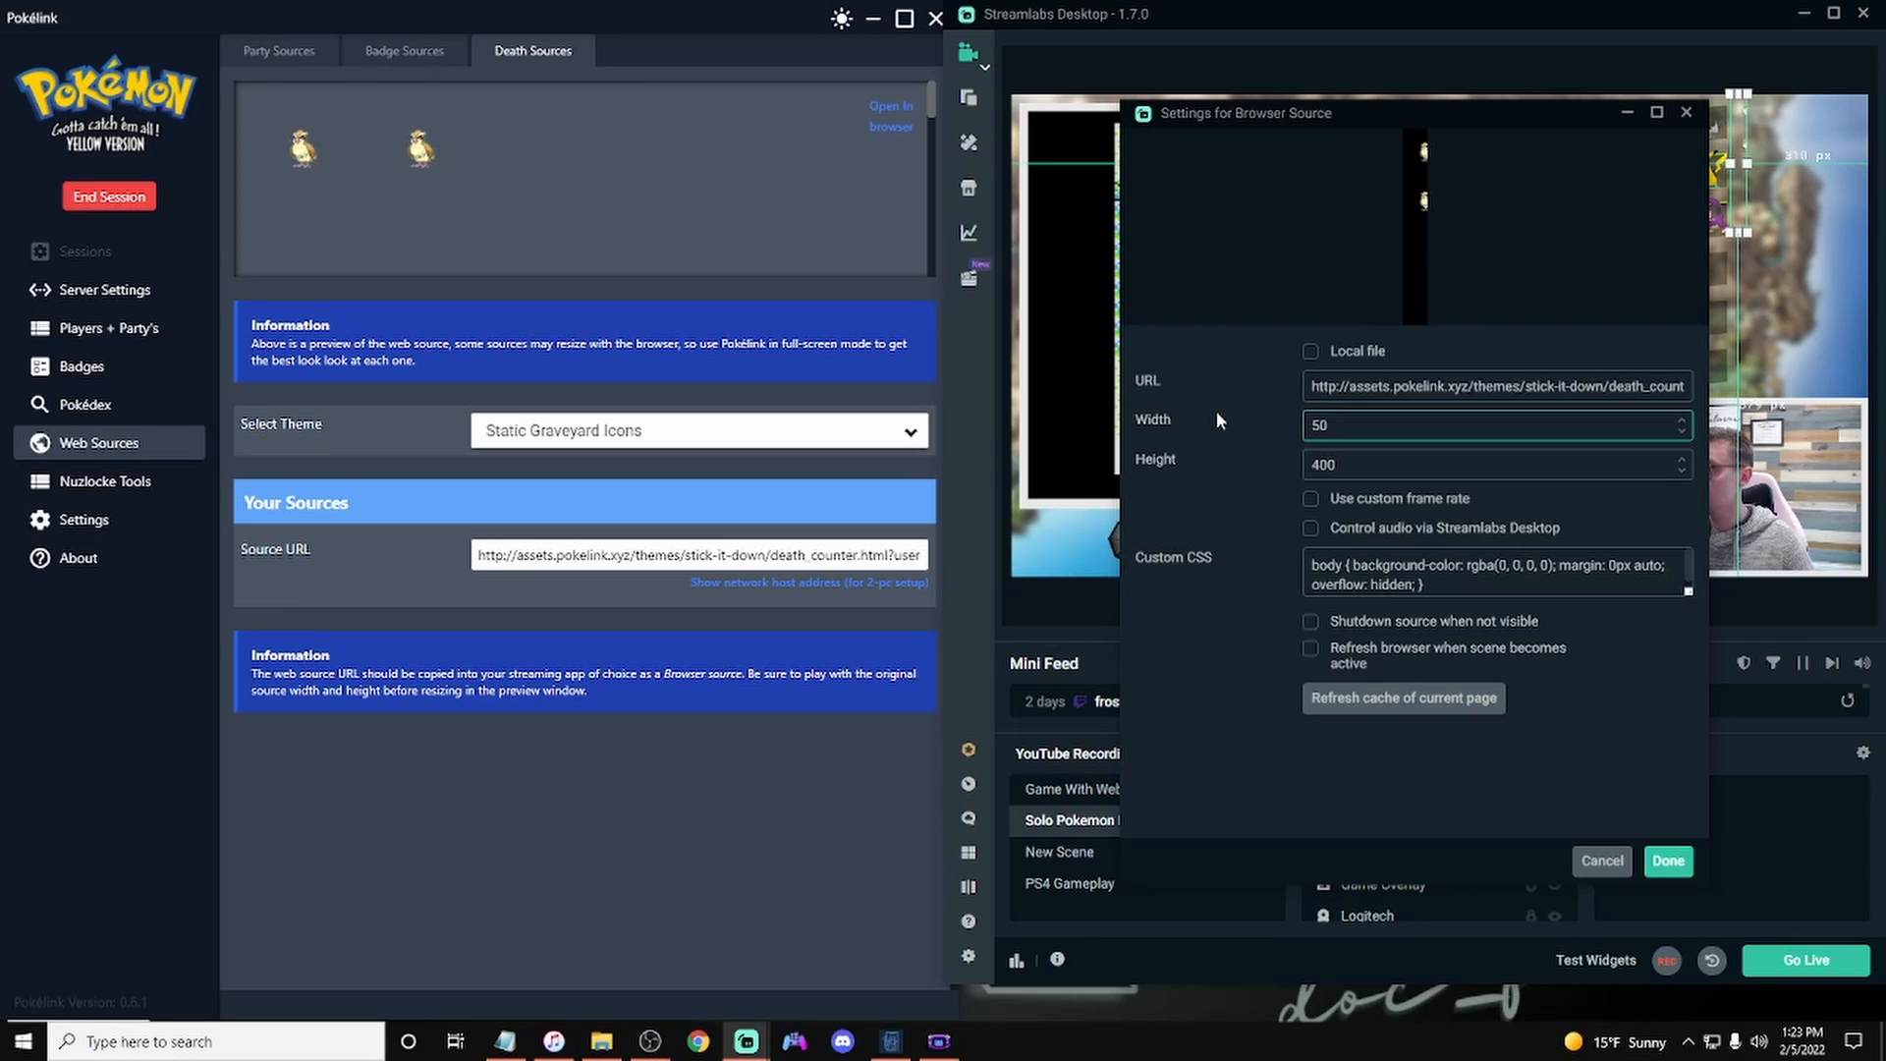
{"action": "key", "text": "Tab"}
{"action": "type", "text": "50"}
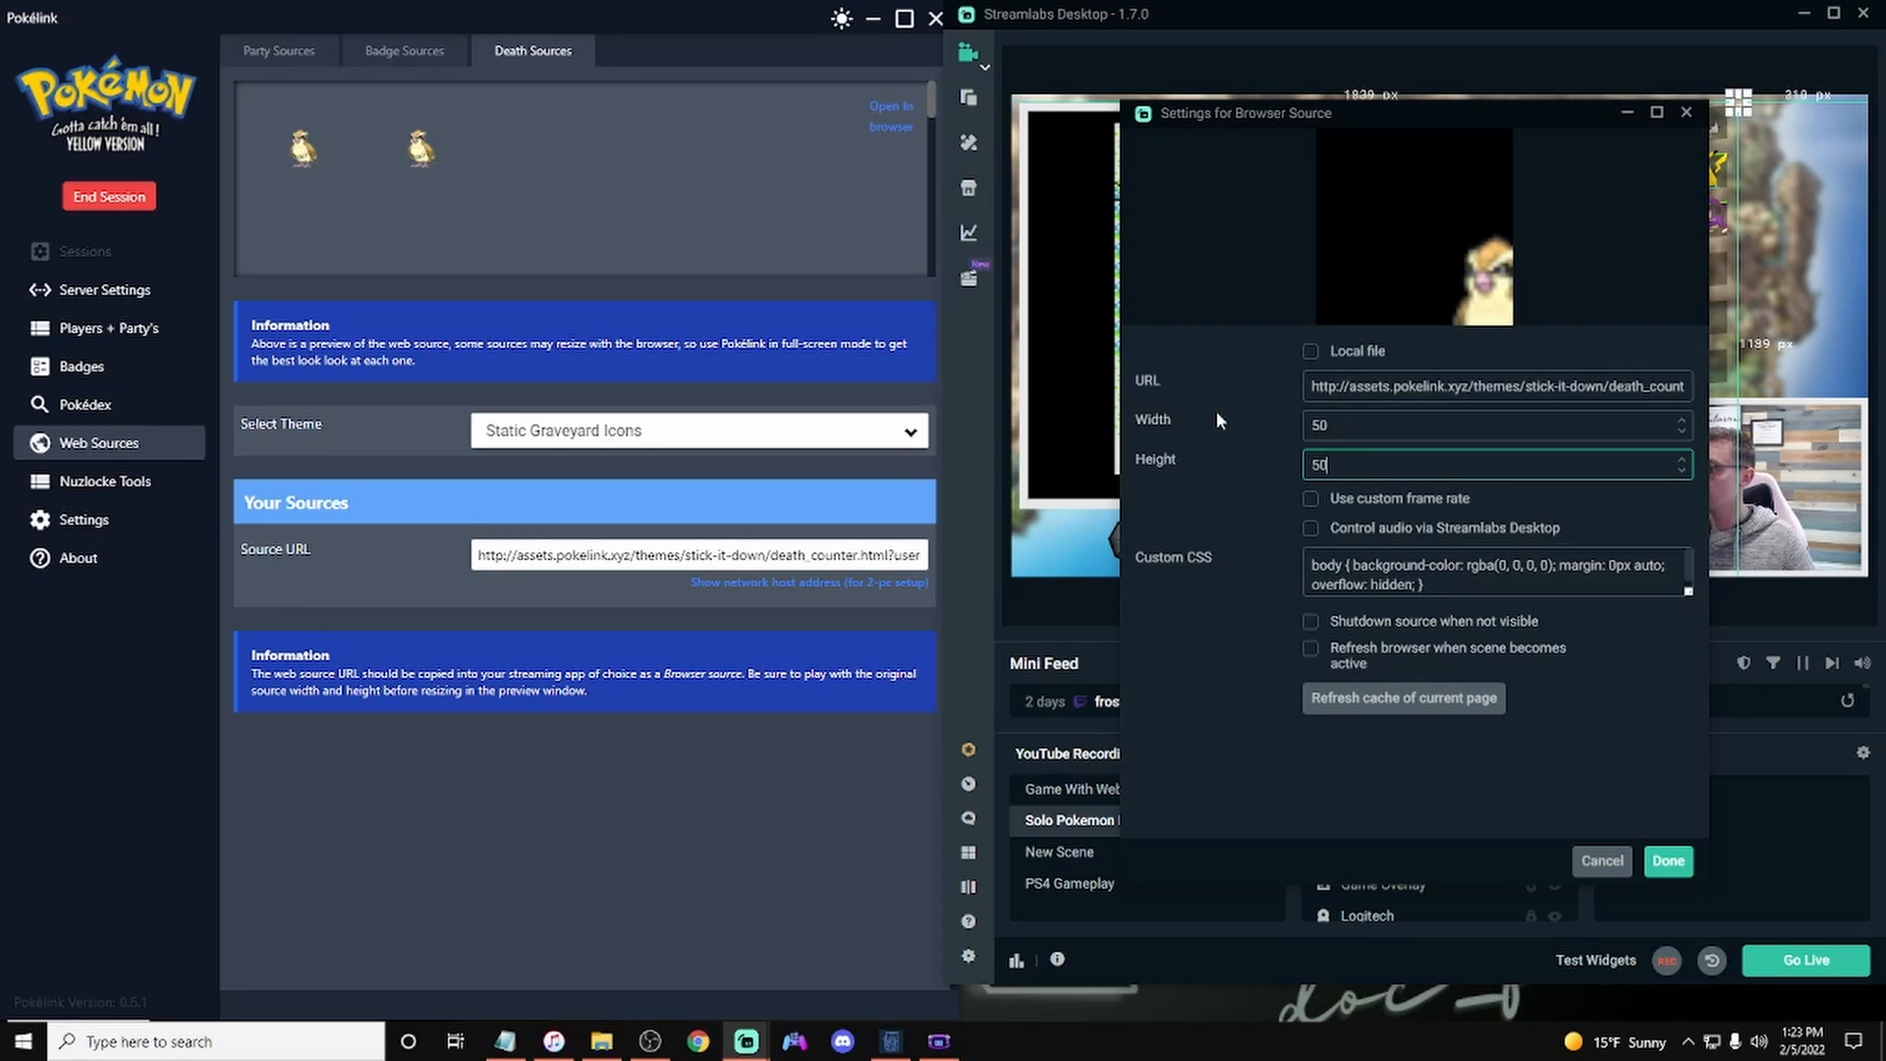
Step: Set the Deaths source width and height to 100 and apply the settings
{"action": "key", "text": "shift+Tab"}
{"action": "type", "text": "100"}
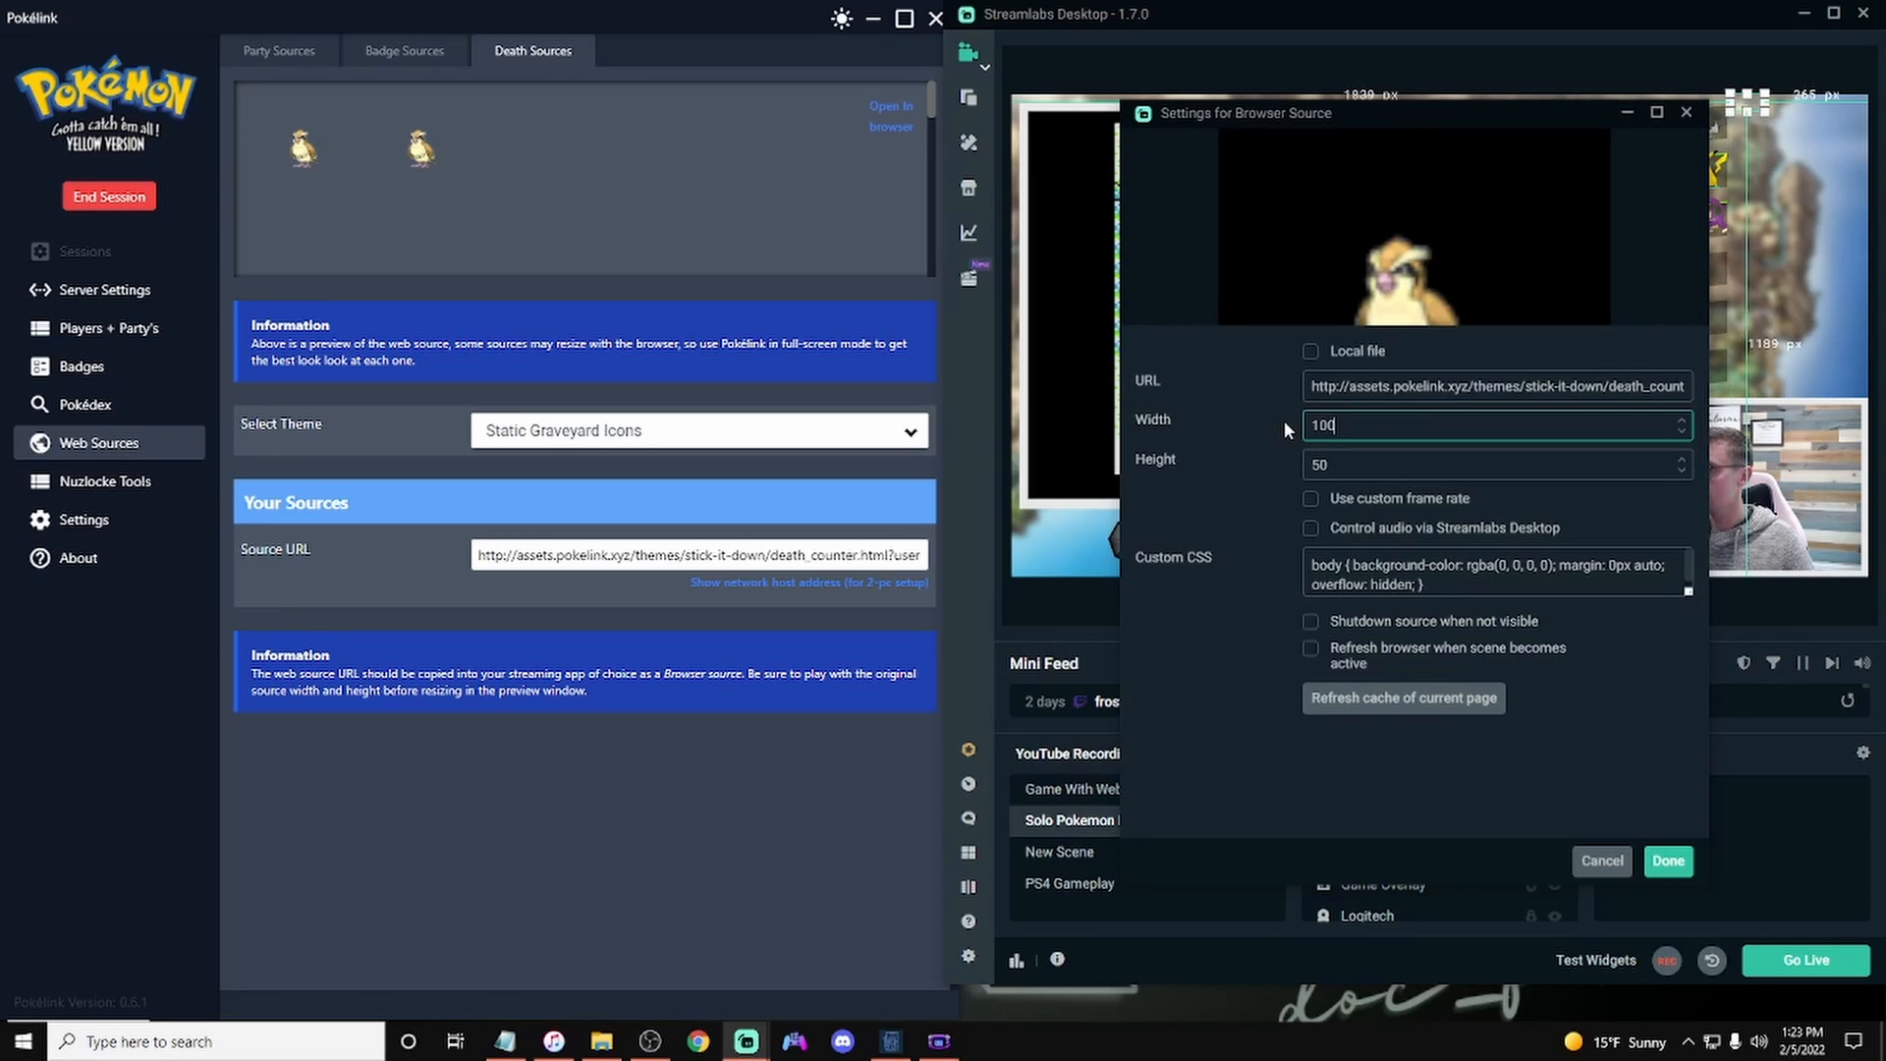
{"action": "key", "text": "Tab"}
{"action": "type", "text": "100"}
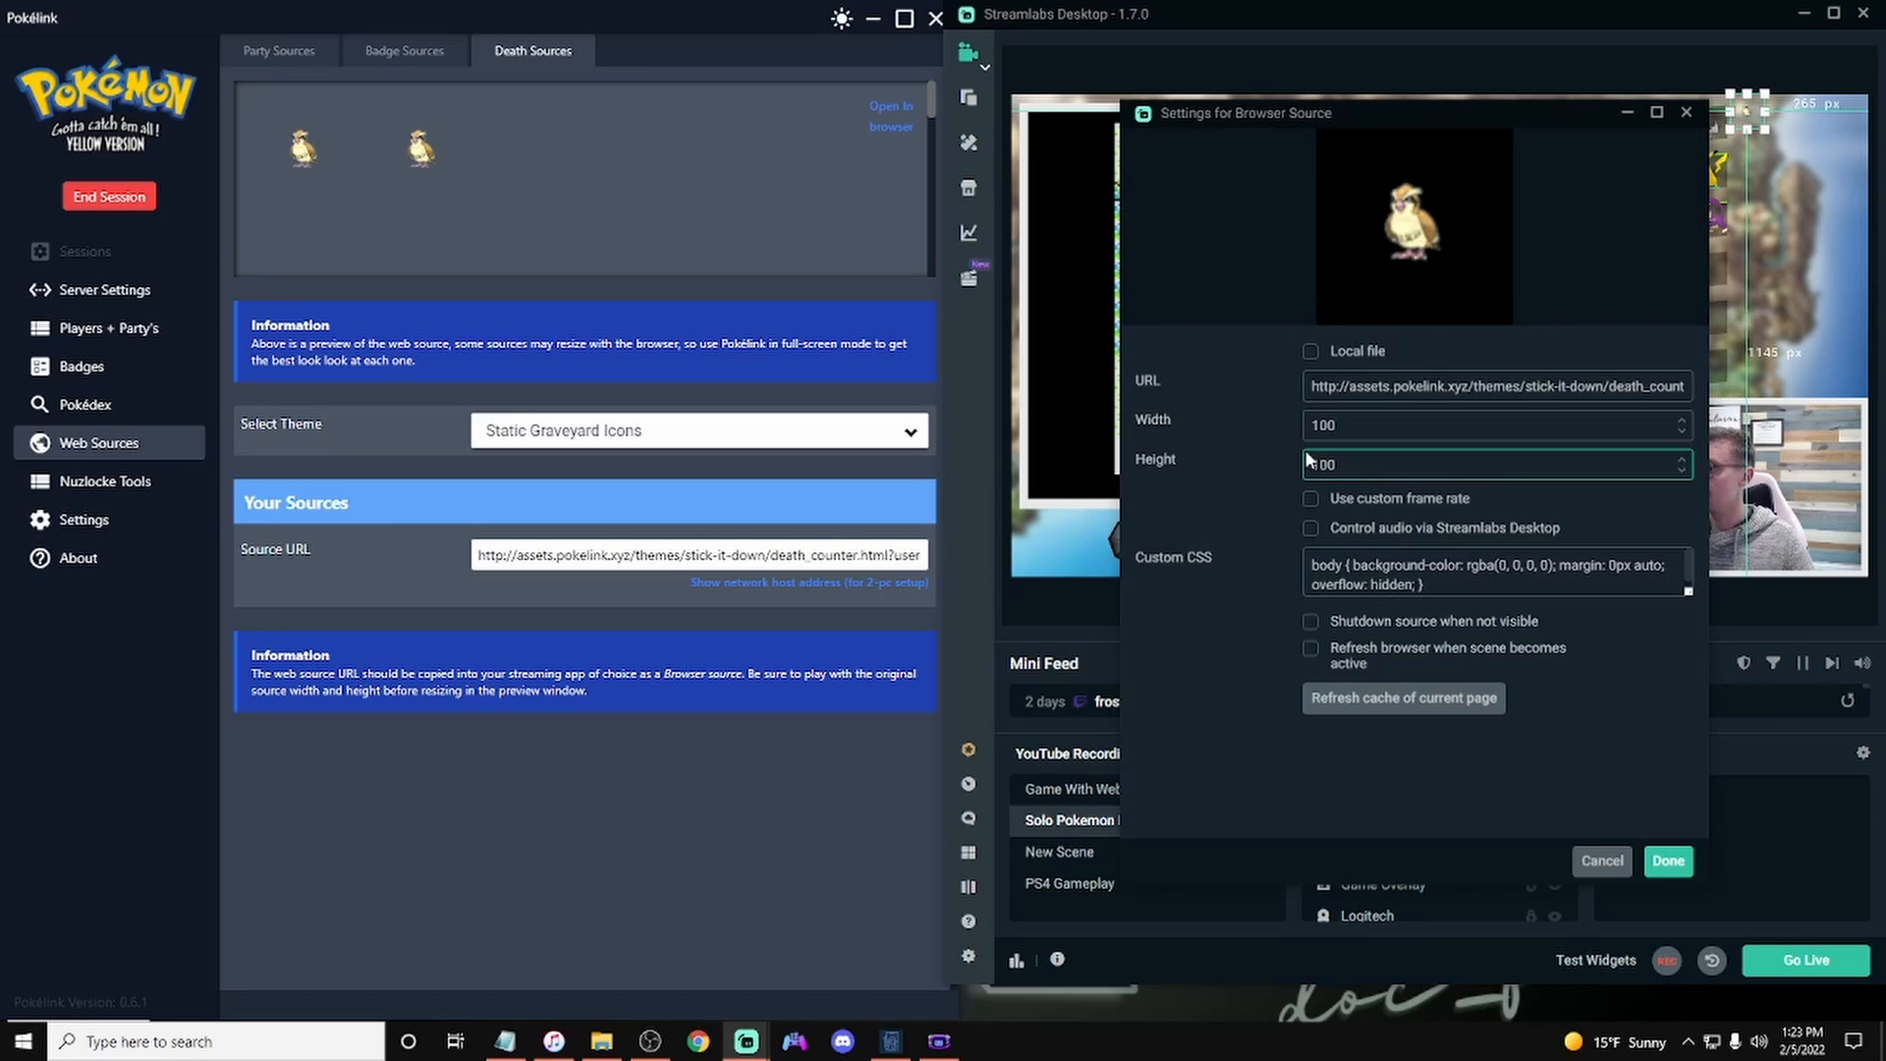
{"action": "left_click", "coordinate": [1668, 861]}
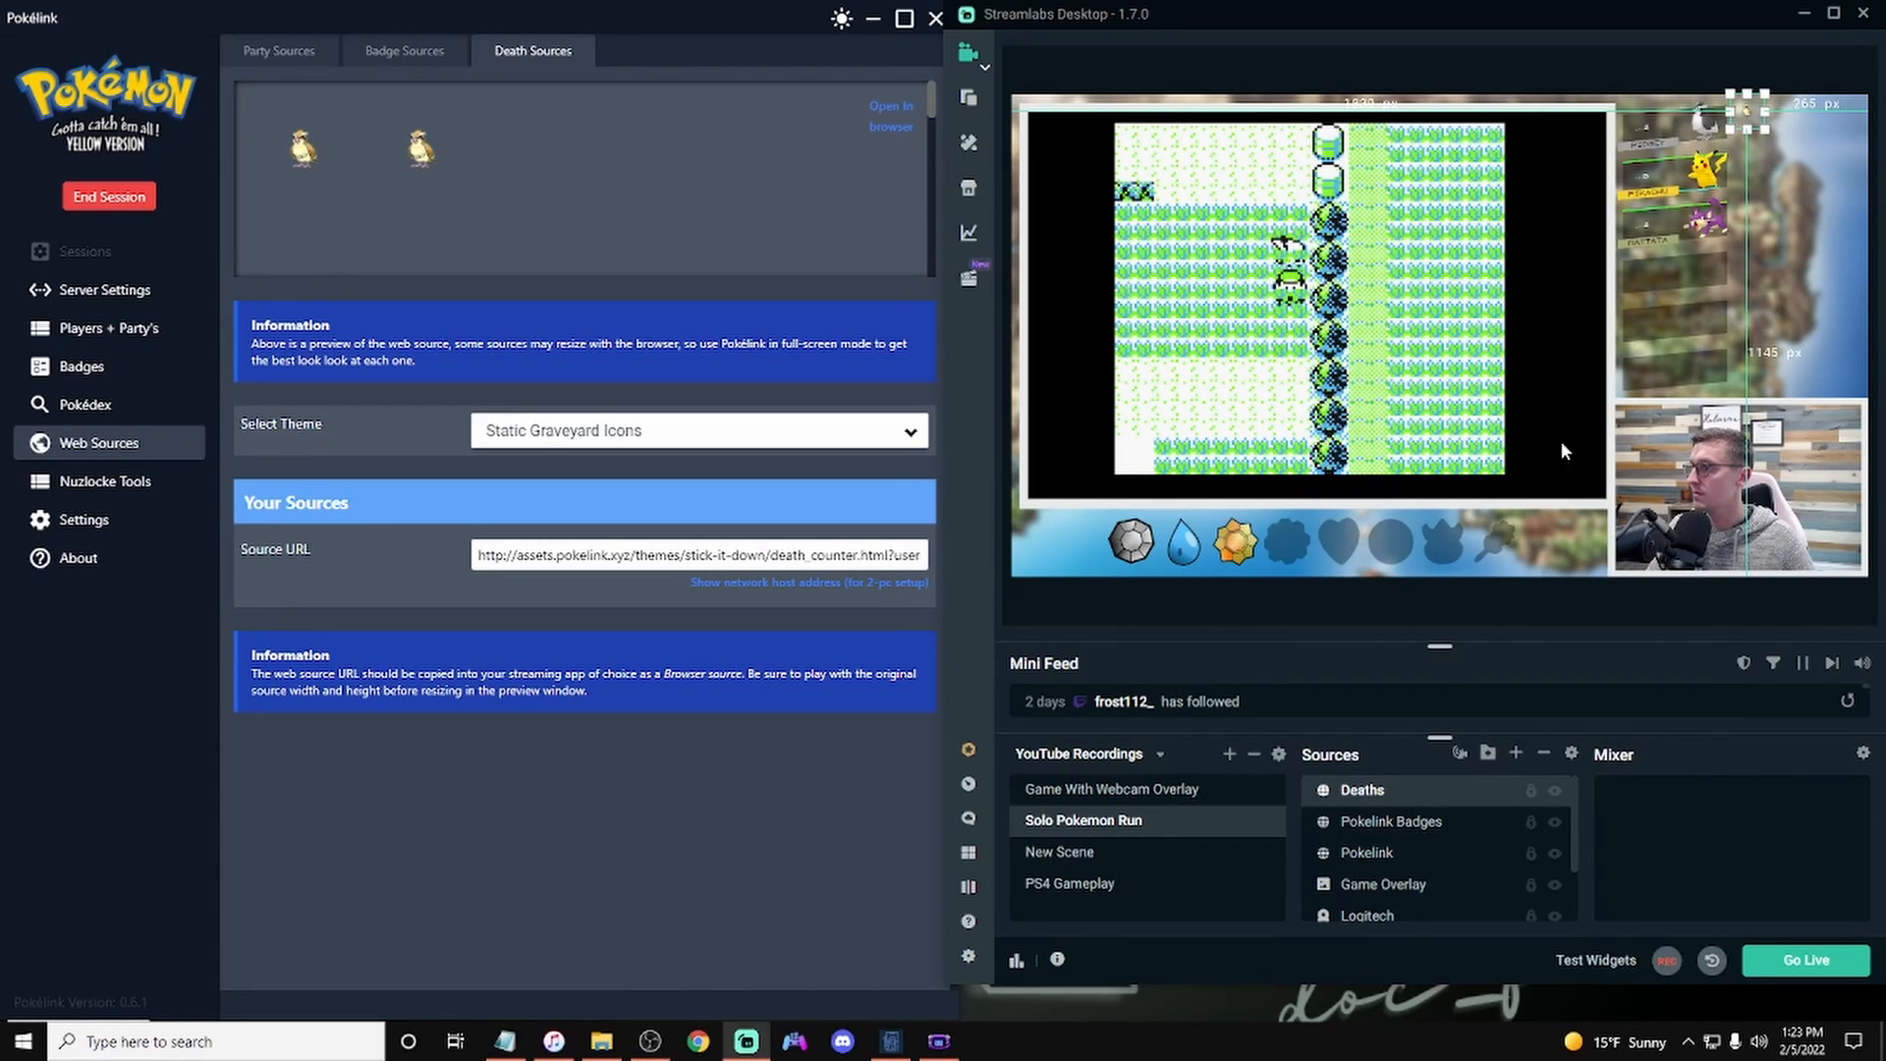
Step: Unlock the Deaths source, place it in the top-right corner of the preview, and lock it again
{"action": "left_click", "coordinate": [1530, 790]}
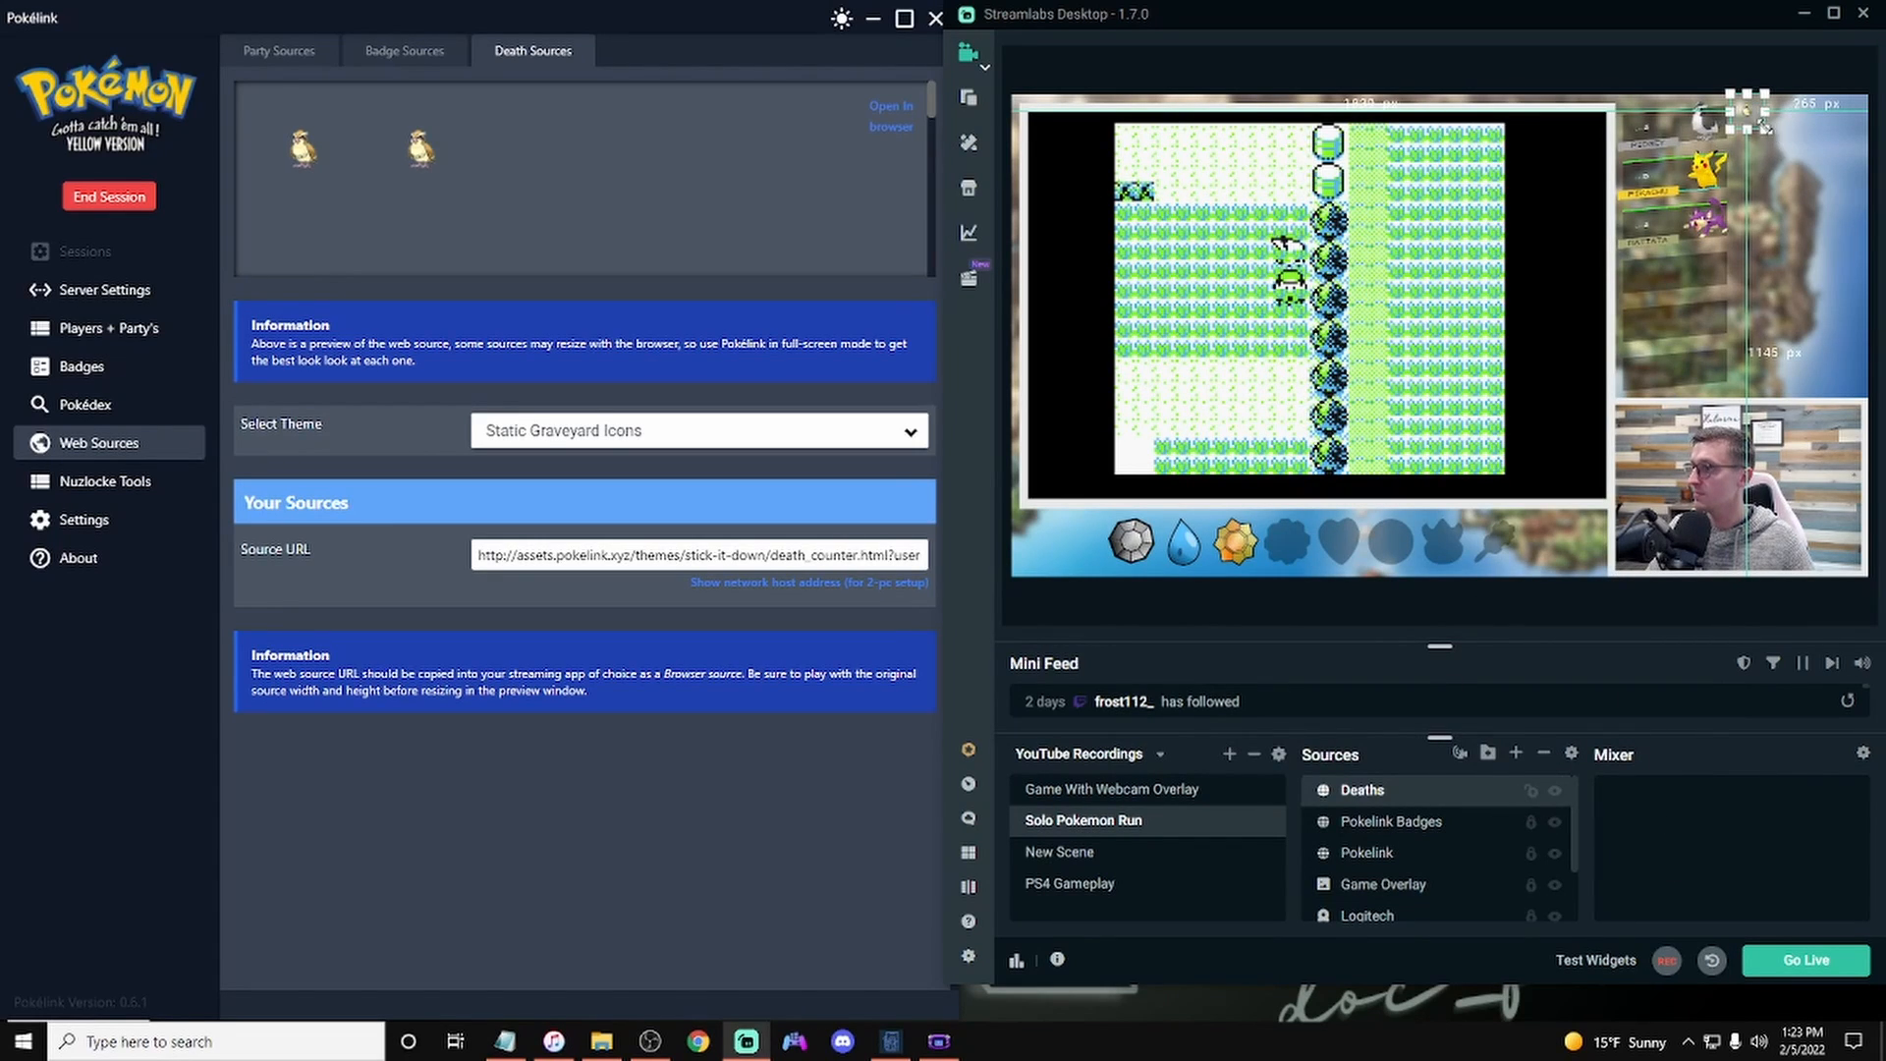
{"action": "left_click_drag", "start_coordinate": [1764, 125], "coordinate": [1811, 246]}
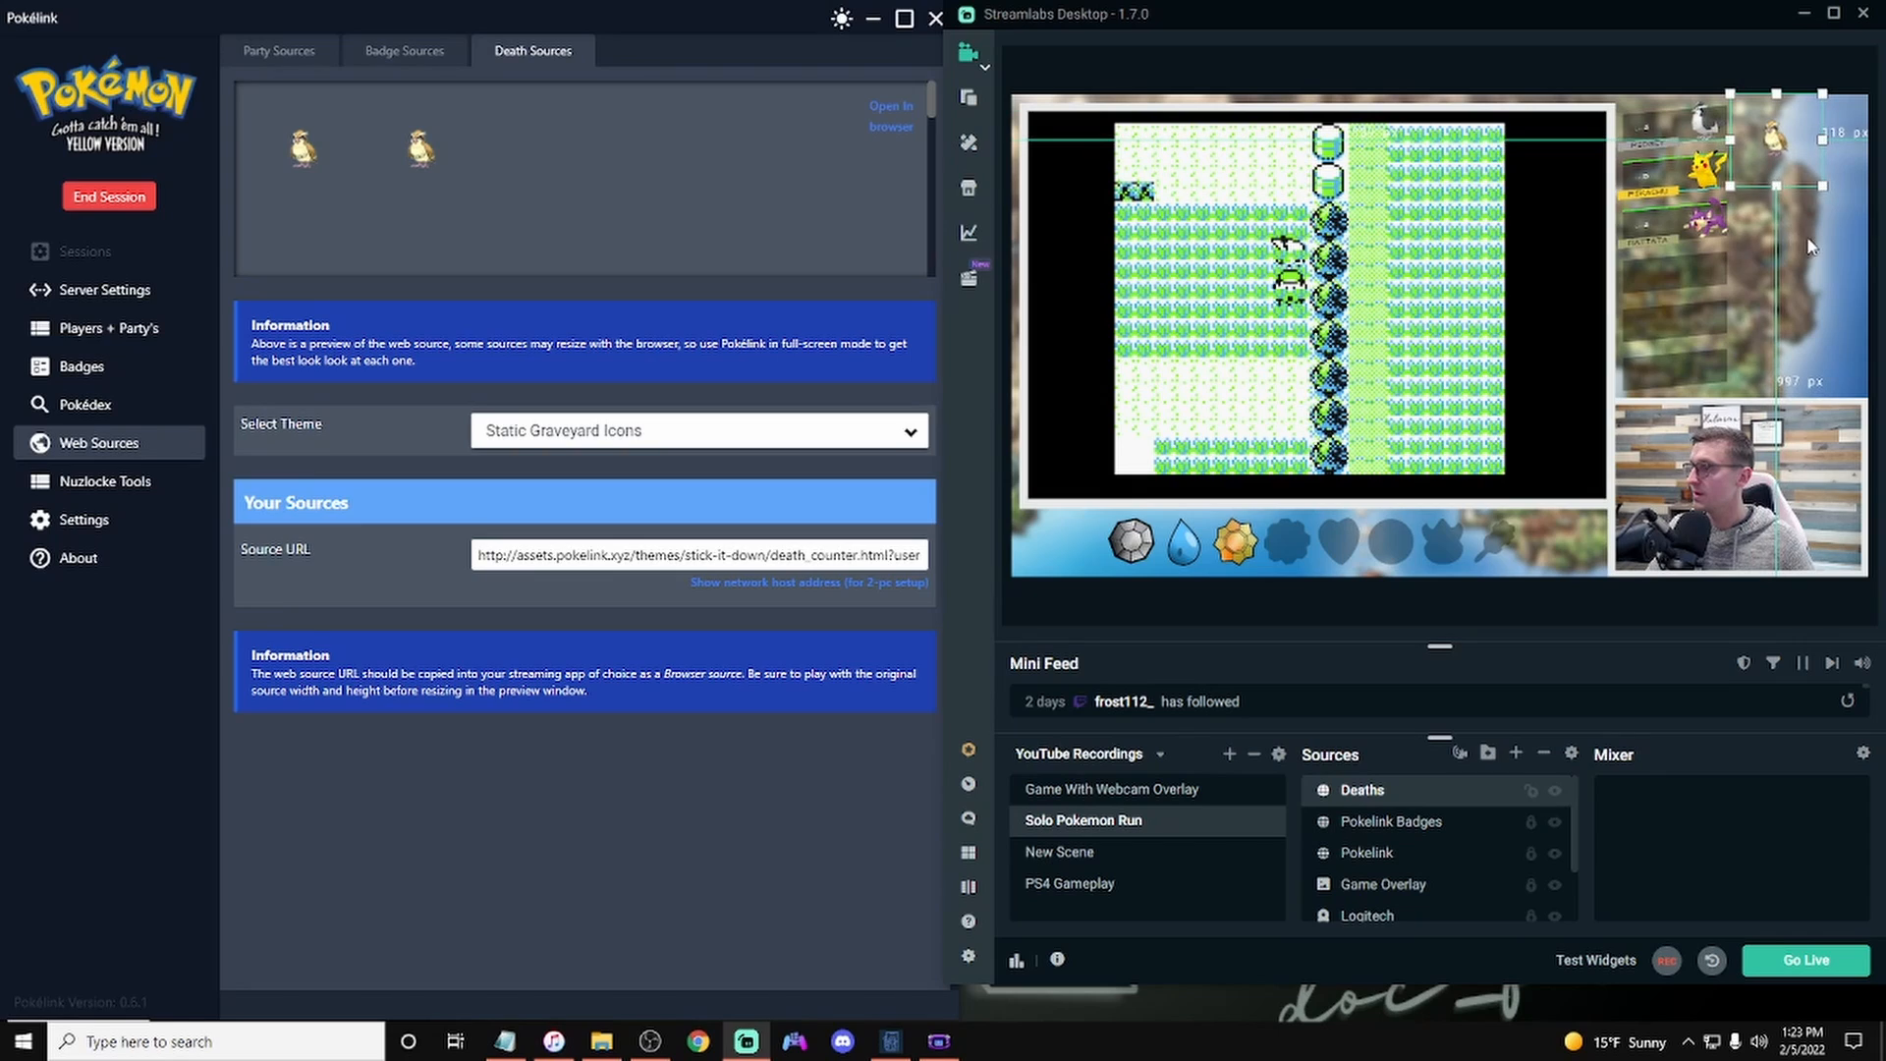
{"action": "left_click", "coordinate": [1531, 790]}
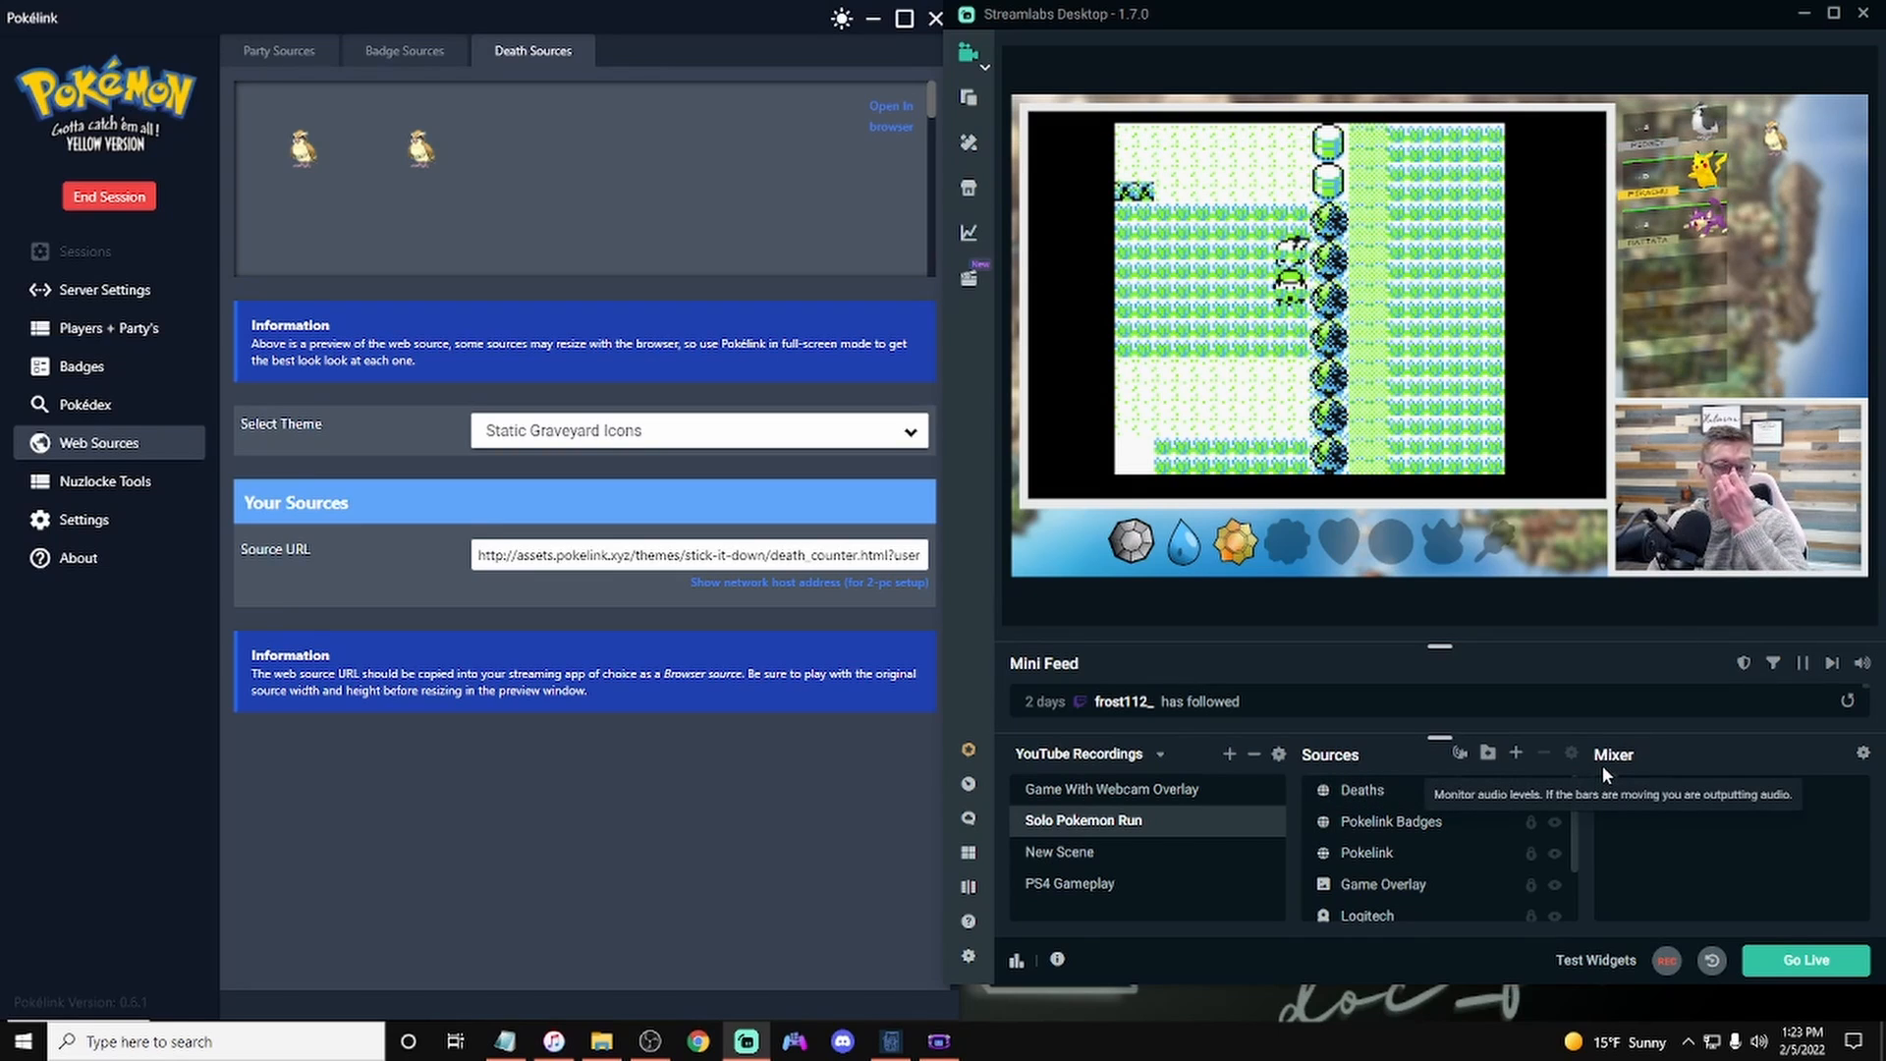